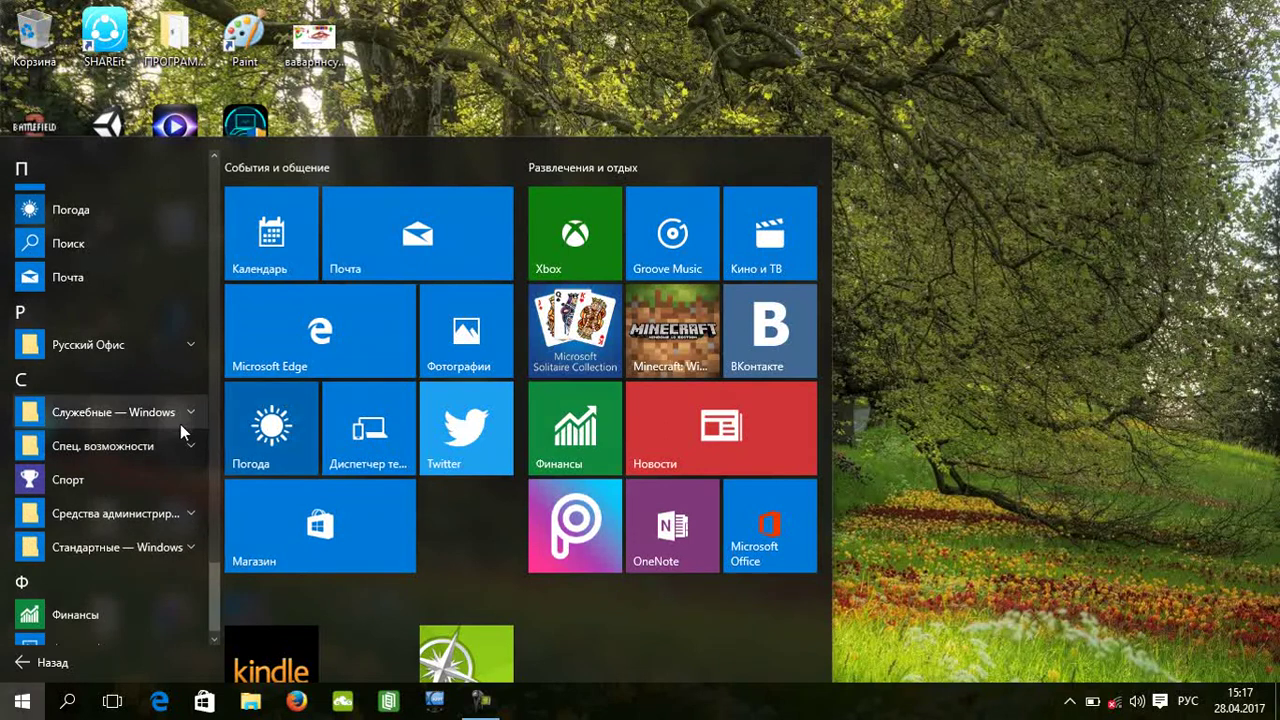
Launch WordPad from the standard Windows programs with a new blank document.
{"action": "left_click", "coordinate": [129, 540]}
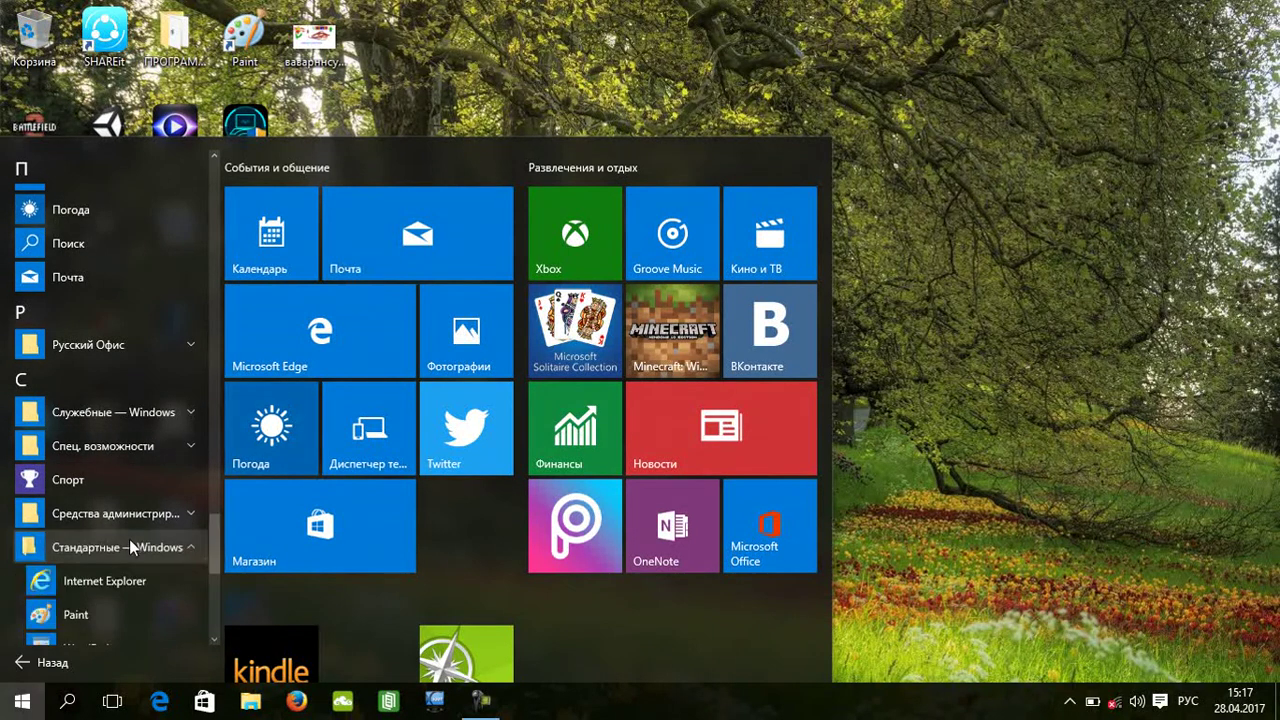
{"action": "left_click", "coordinate": [123, 360]}
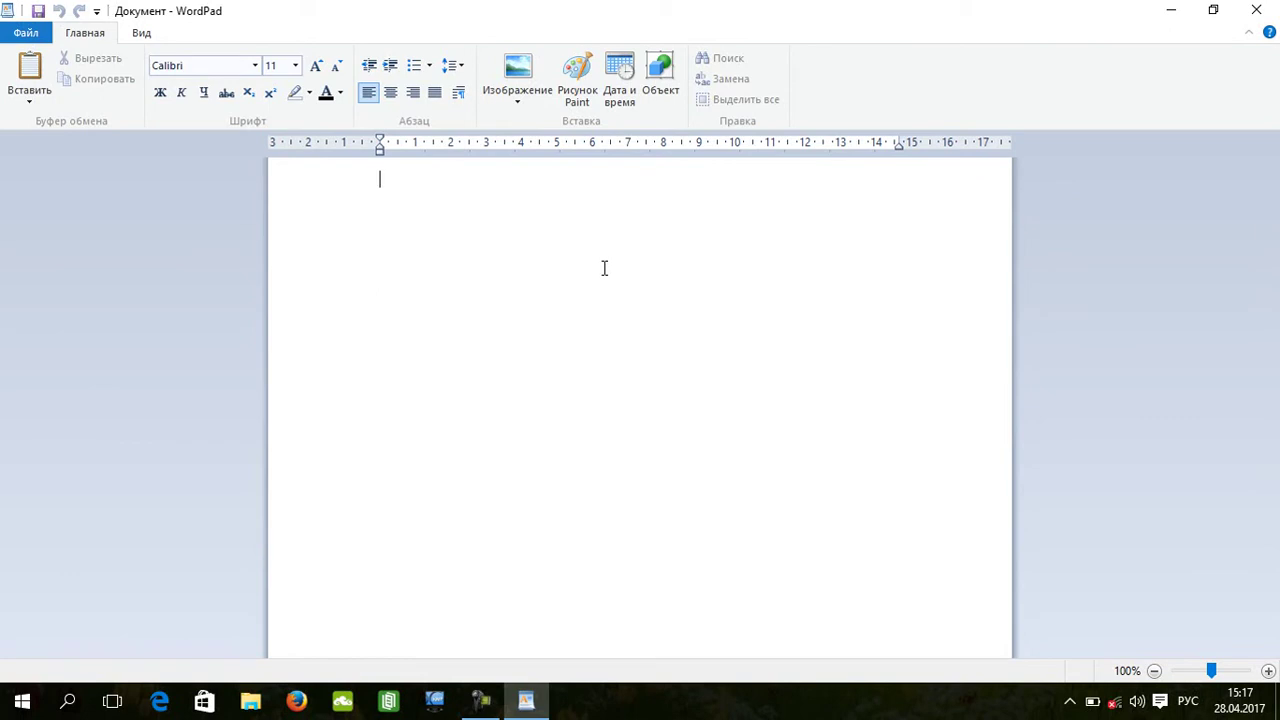
Enter "ываавпаав иукнике" and "анегвгн" on two separate lines, followed by several blank lines.
{"action": "type", "text": "ываавпаав иукнике "}
{"action": "type", "text": "анег"}
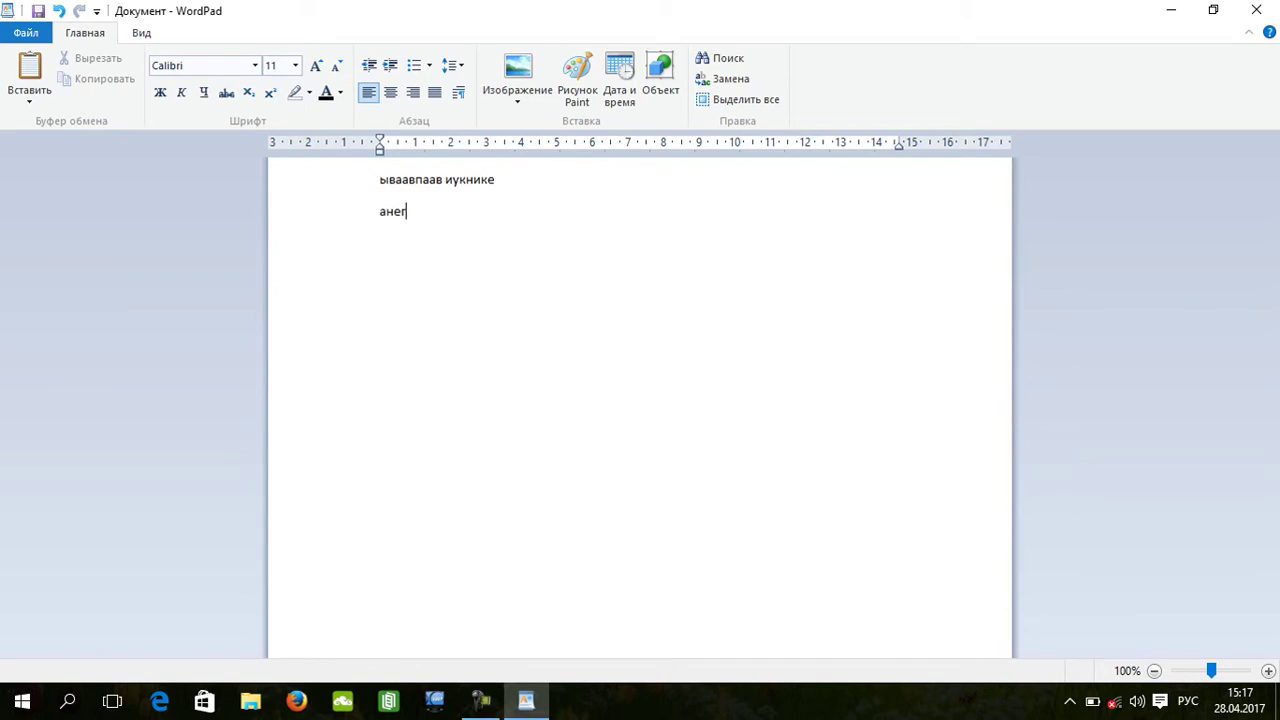
{"action": "key", "text": "Return"}
{"action": "key", "text": "Return"}
{"action": "key", "text": "Return"}
Below the blank lines, enter "кААККККП АИПРРЕР5ЕНЕН 2 3 43 4 344 5 П Р РРПРаппорорлророоон" with mixed capitals and lowercase.
{"action": "key", "text": "Caps_Lock"}
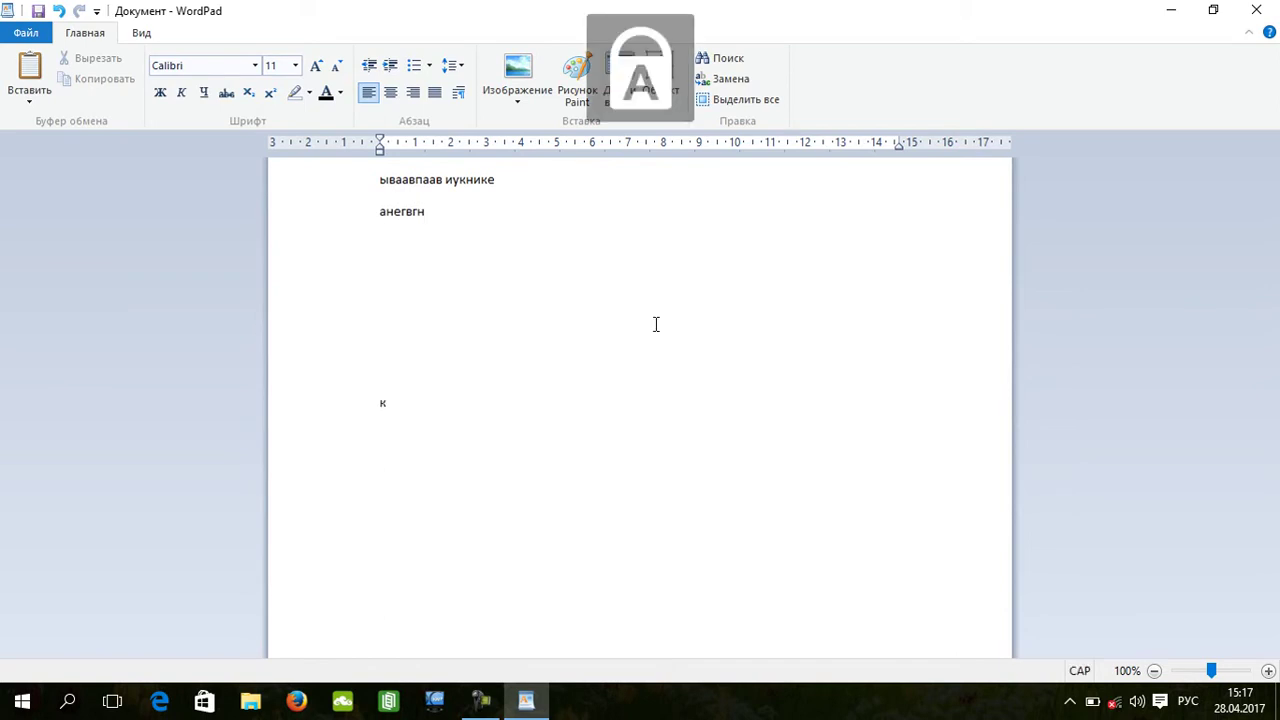
{"action": "type", "text": "кААКККП АИПРРЕР5ЕНЕН 2 3 43 4  344 5"}
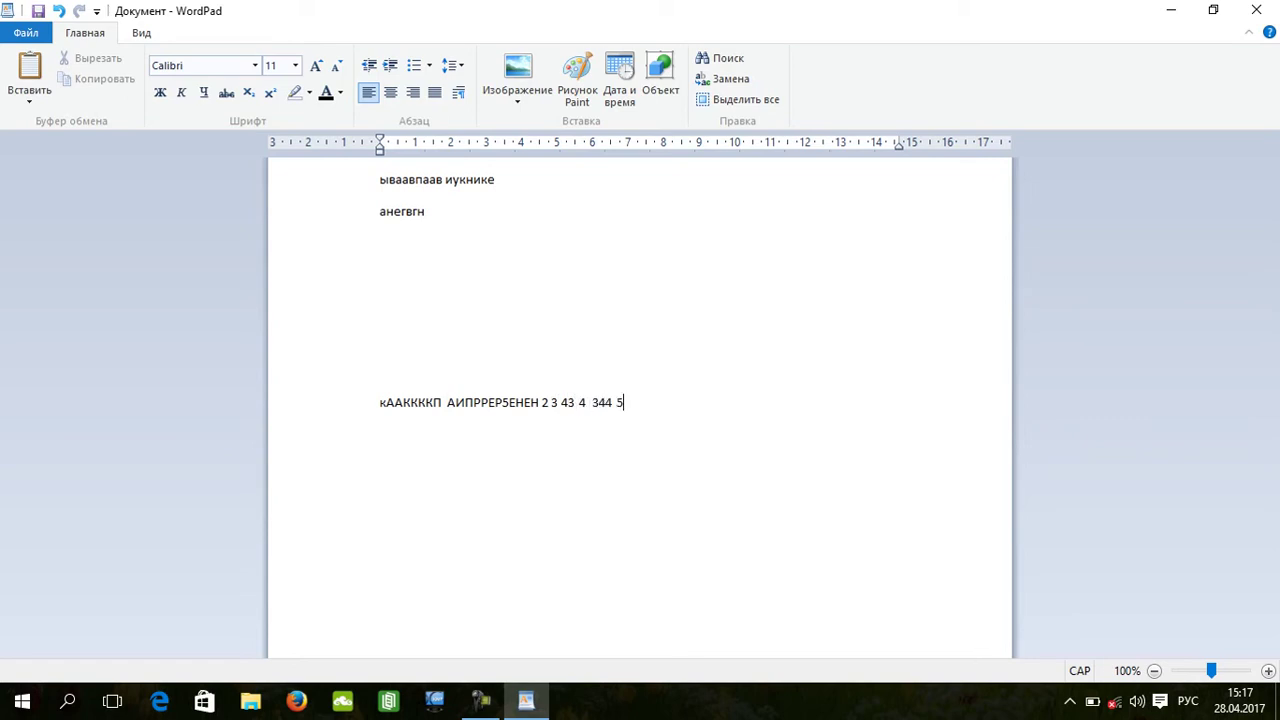
{"action": "type", "text": " П Р РРПР"}
{"action": "key", "text": "Caps_Lock"}
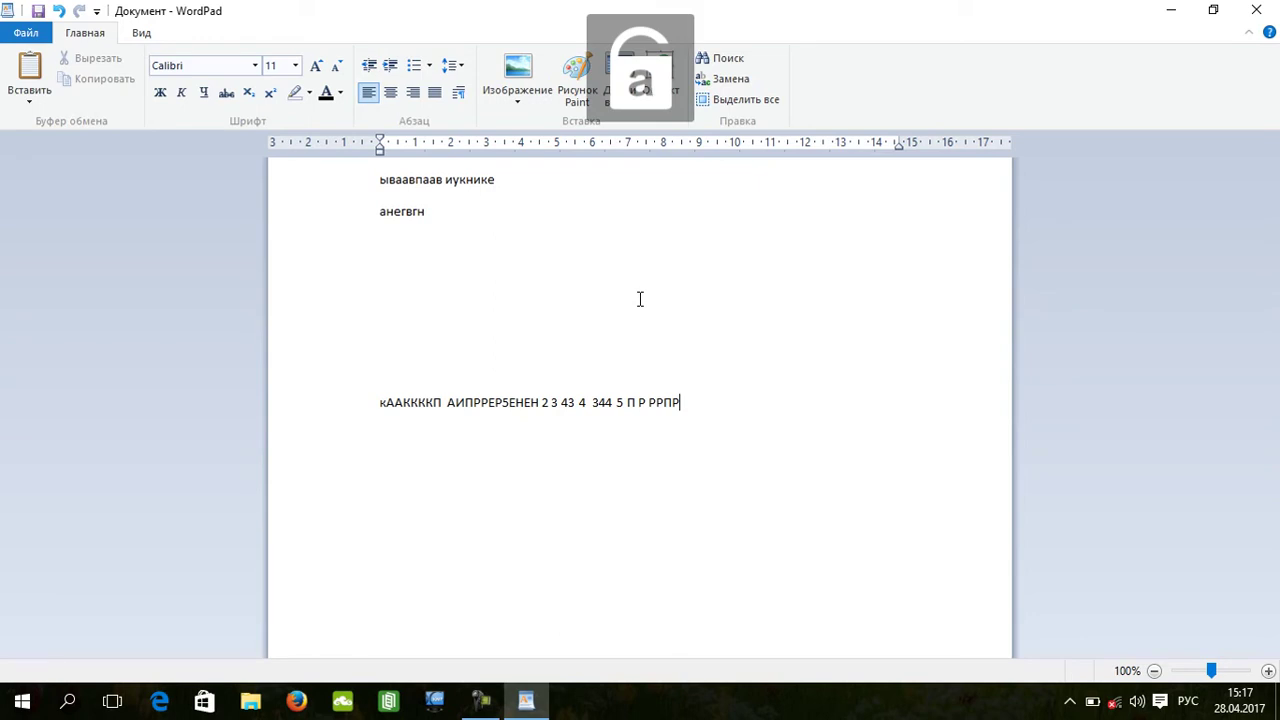
{"action": "type", "text": "аппорорлророоон"}
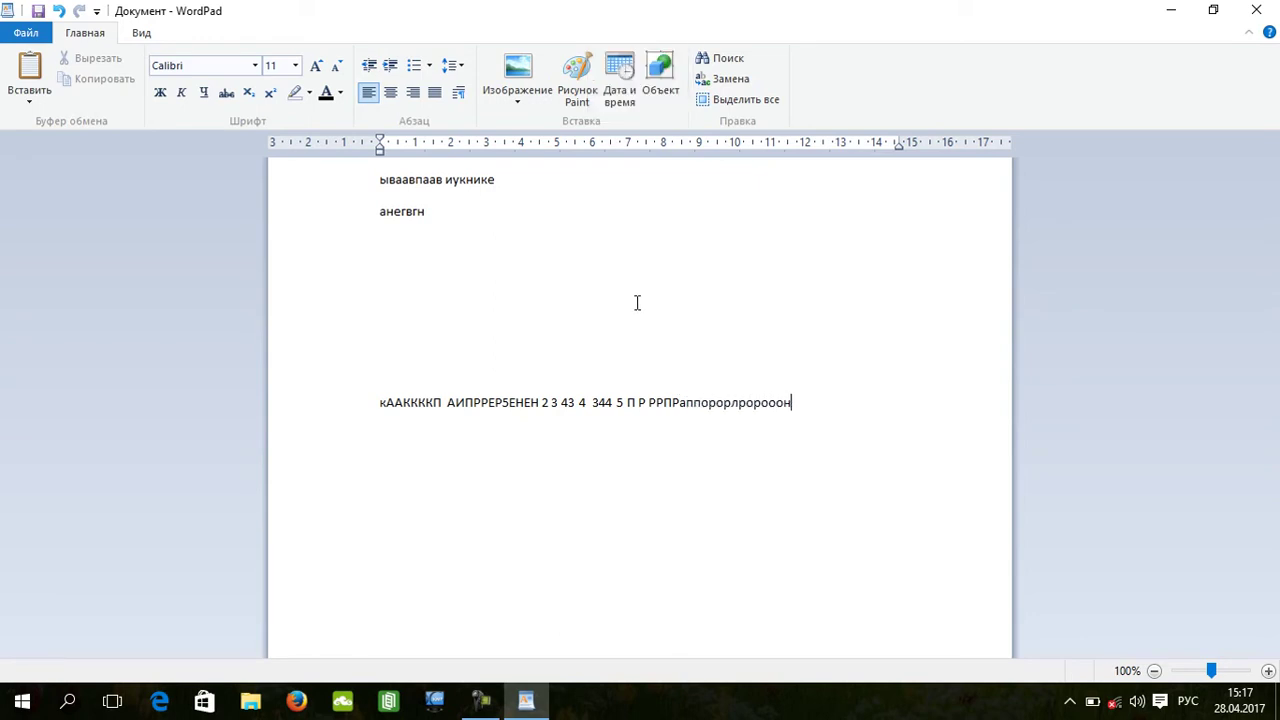
{"action": "left_click", "coordinate": [519, 100]}
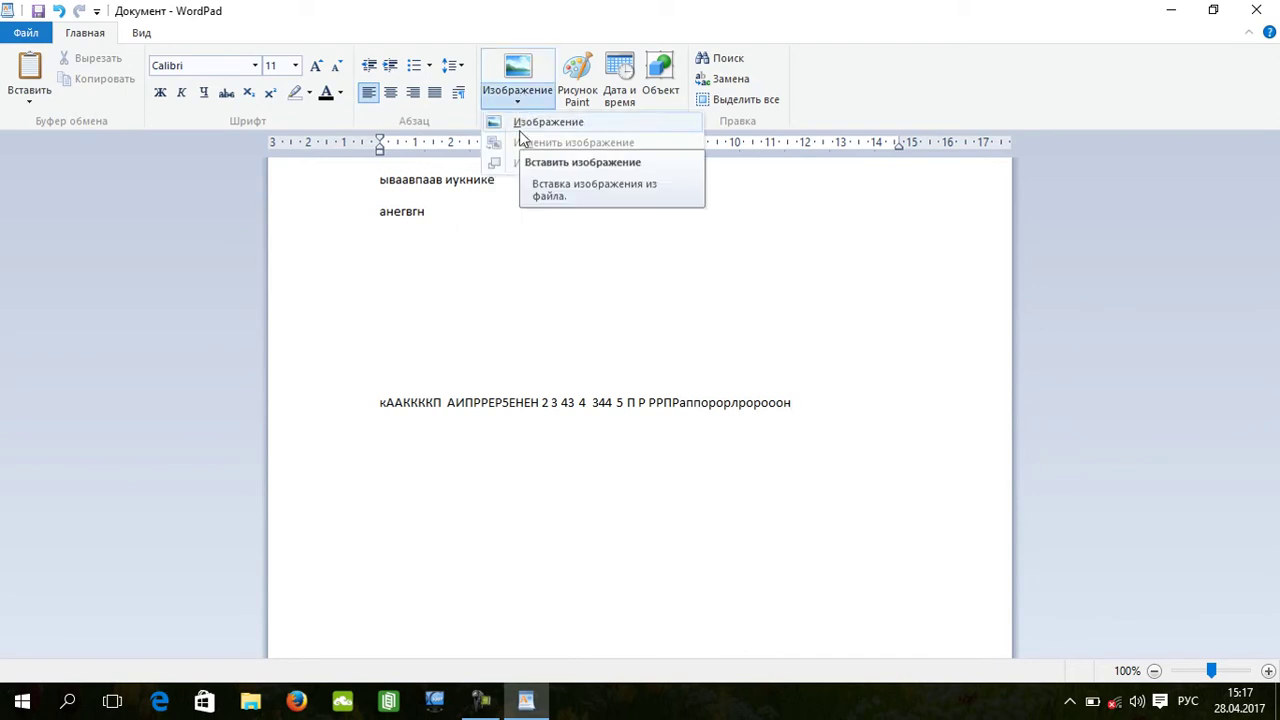
{"action": "left_click", "coordinate": [519, 130]}
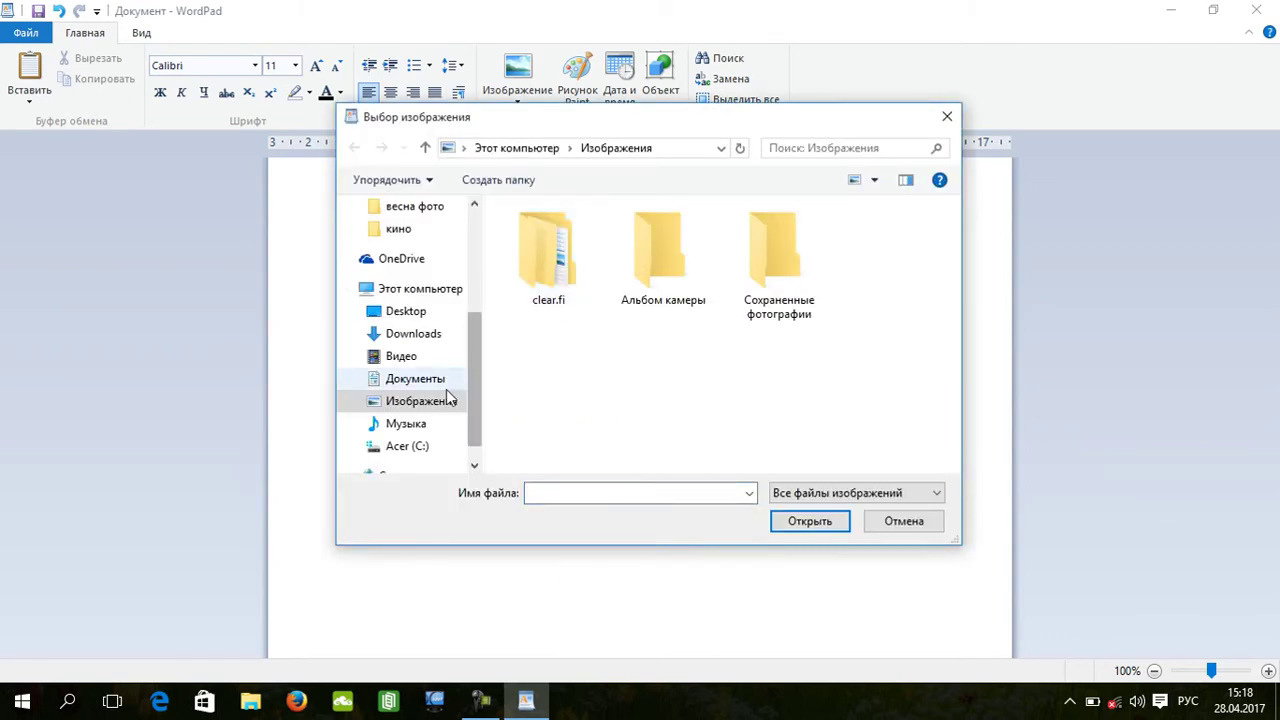
{"action": "left_click", "coordinate": [410, 314]}
{"action": "left_click", "coordinate": [601, 333]}
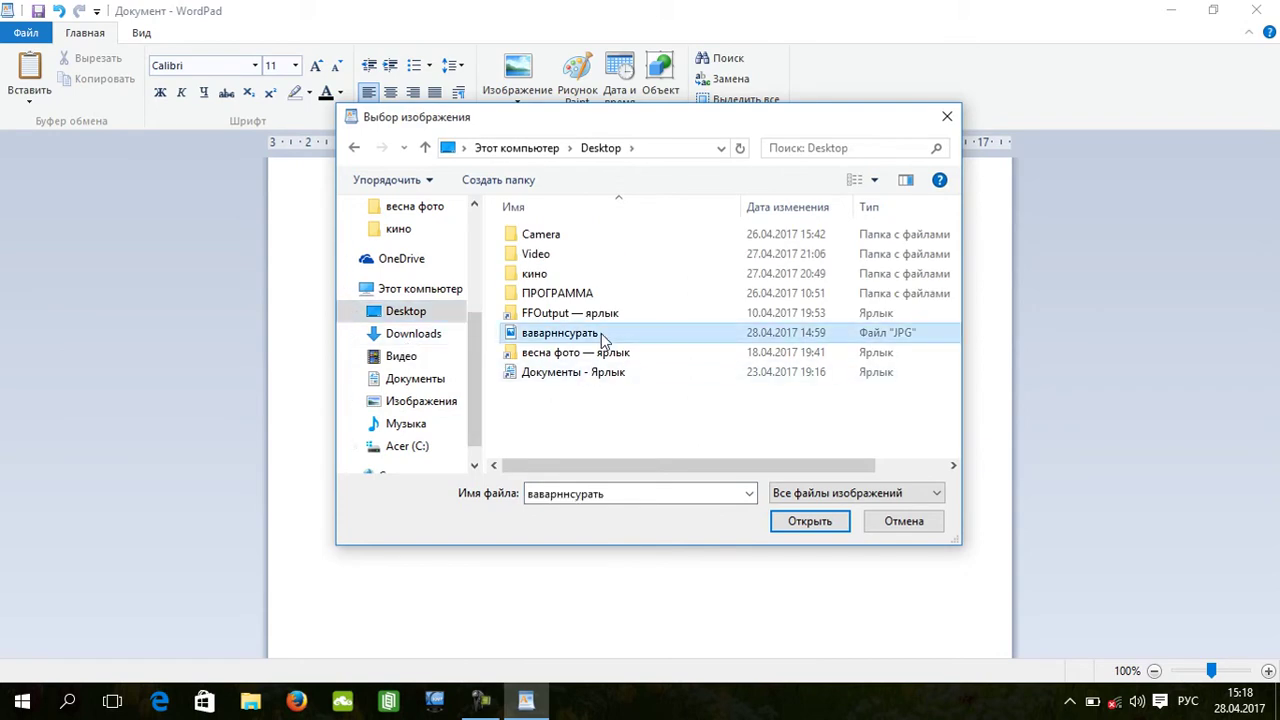
{"action": "left_click", "coordinate": [596, 359]}
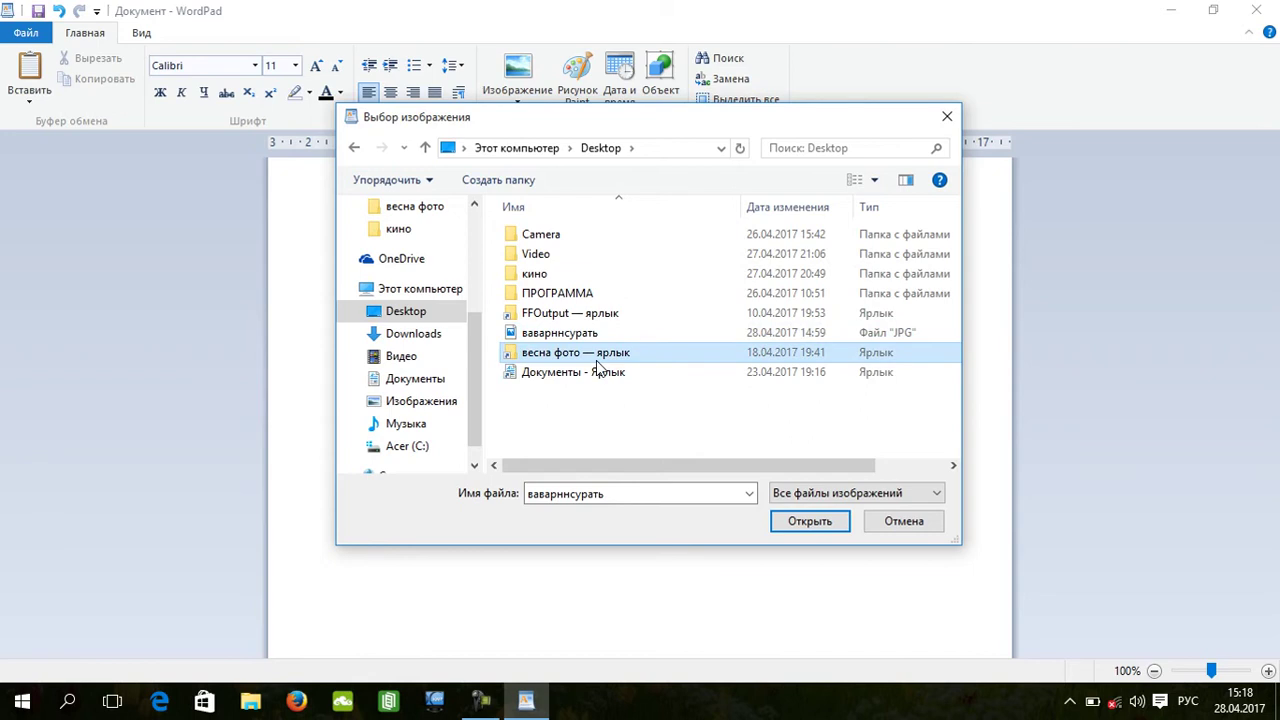
{"action": "double_click", "coordinate": [598, 360]}
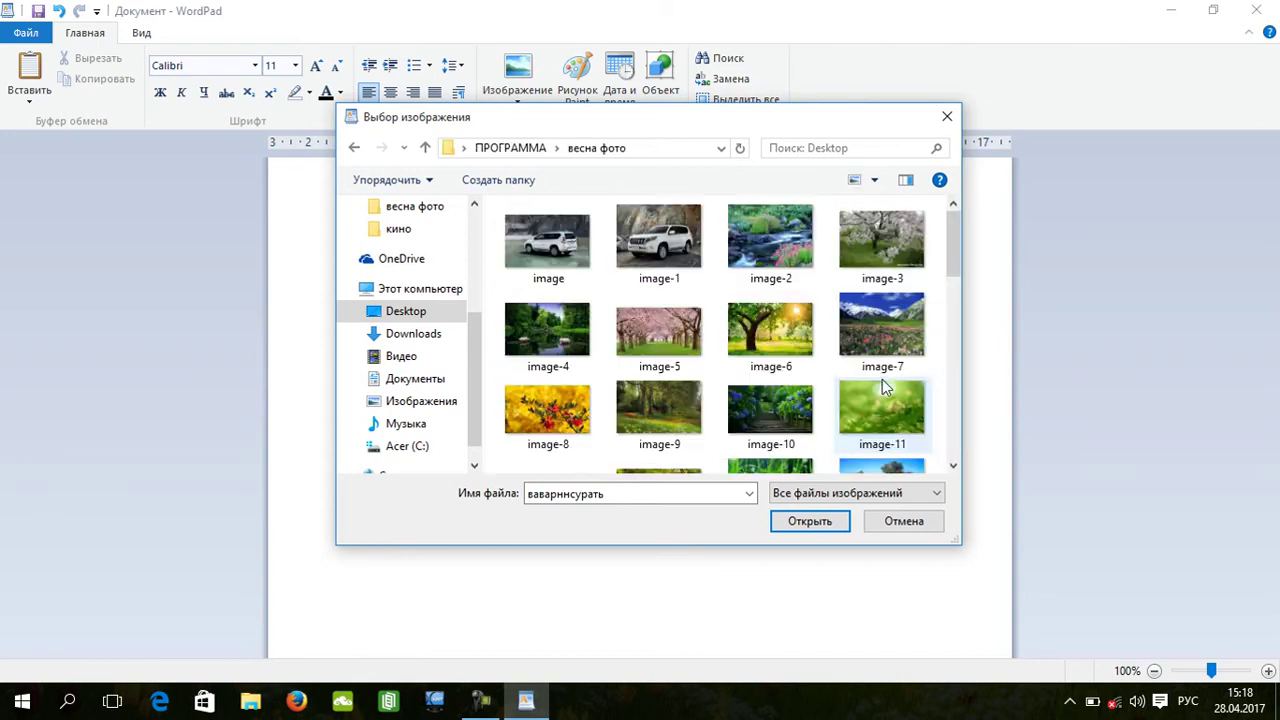
{"action": "left_click", "coordinate": [906, 255]}
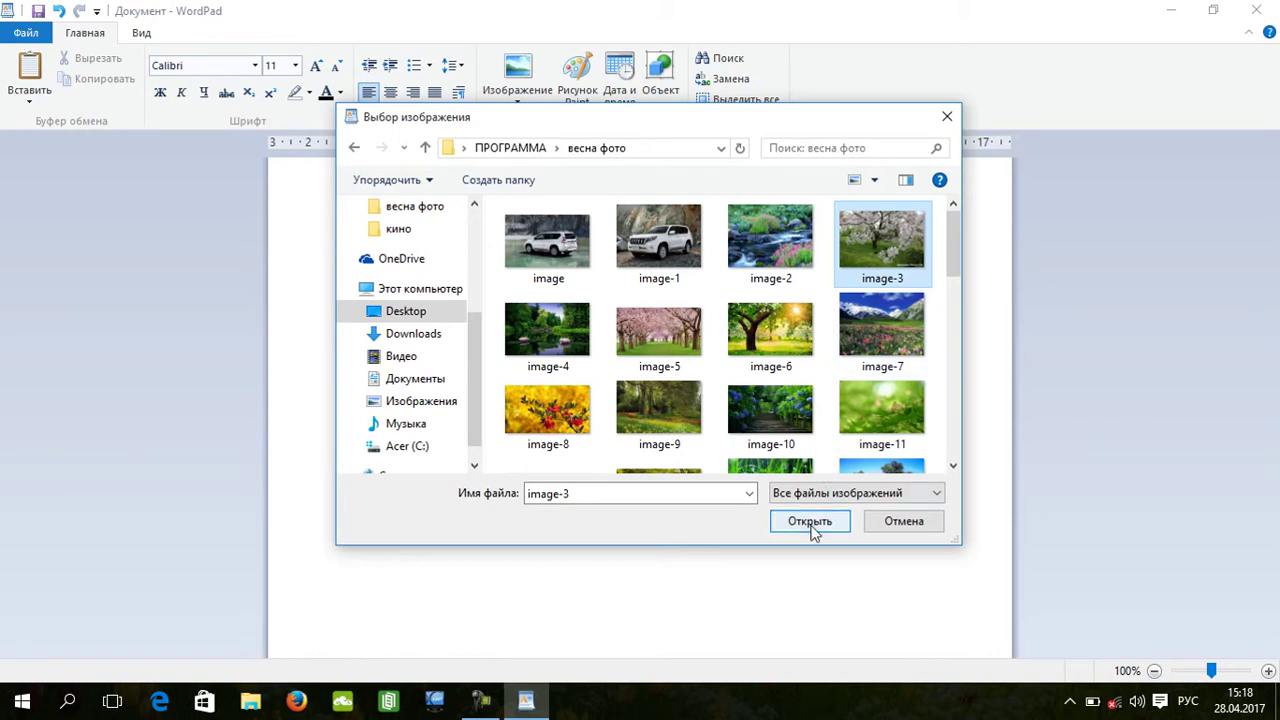
{"action": "left_click", "coordinate": [885, 521]}
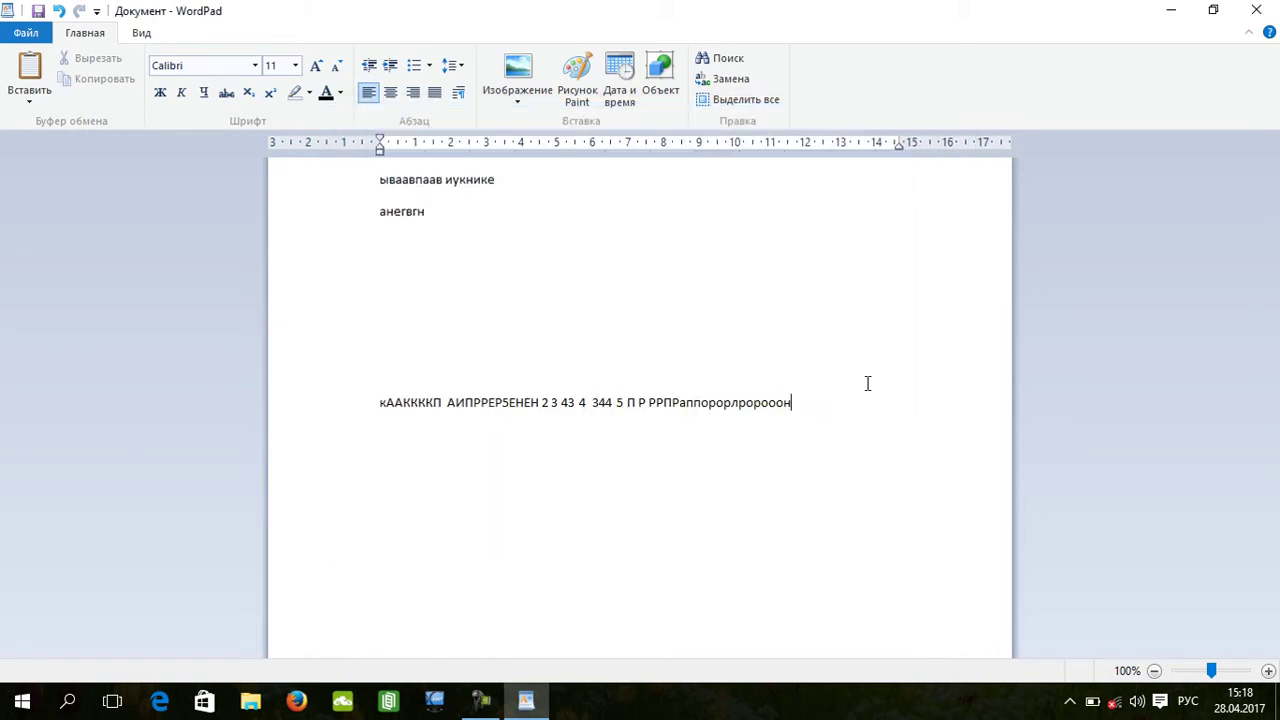
Place the image file ваварннсурать from the desktop above the document's last text line, with the WordPad window maximized again.
{"action": "left_click", "coordinate": [1213, 10]}
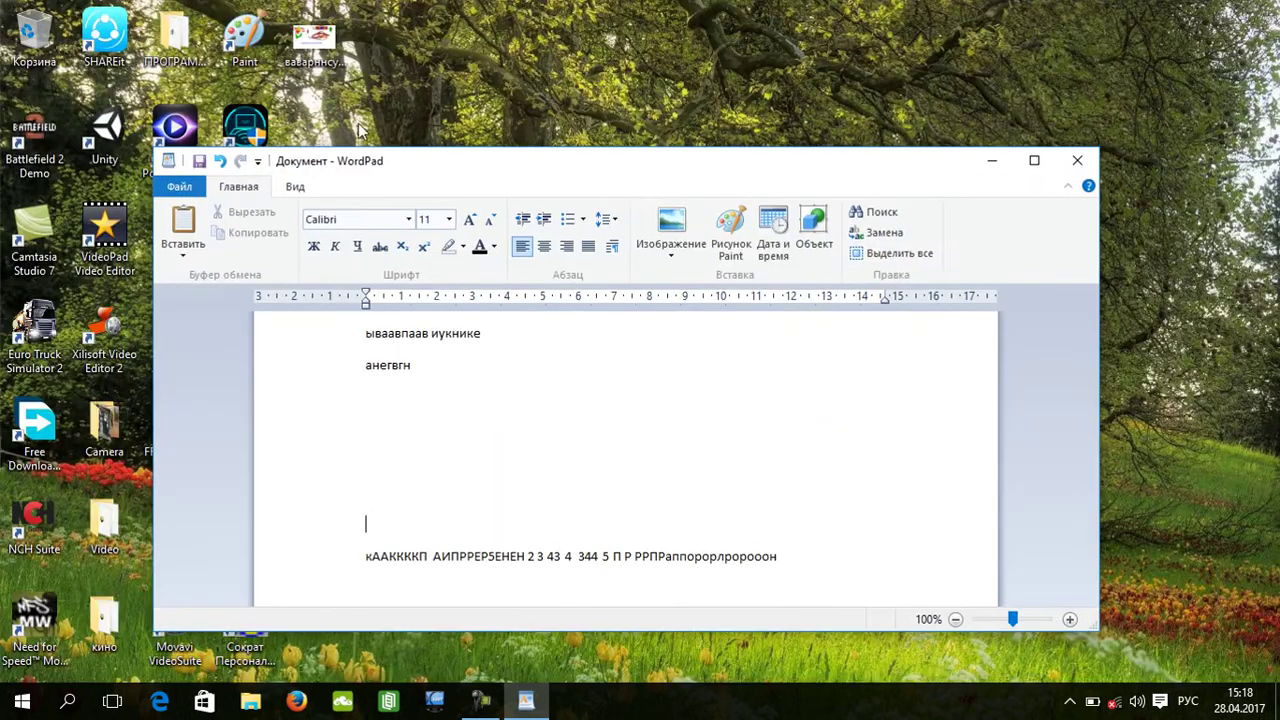
{"action": "left_click_drag", "start_coordinate": [368, 171], "coordinate": [582, 100]}
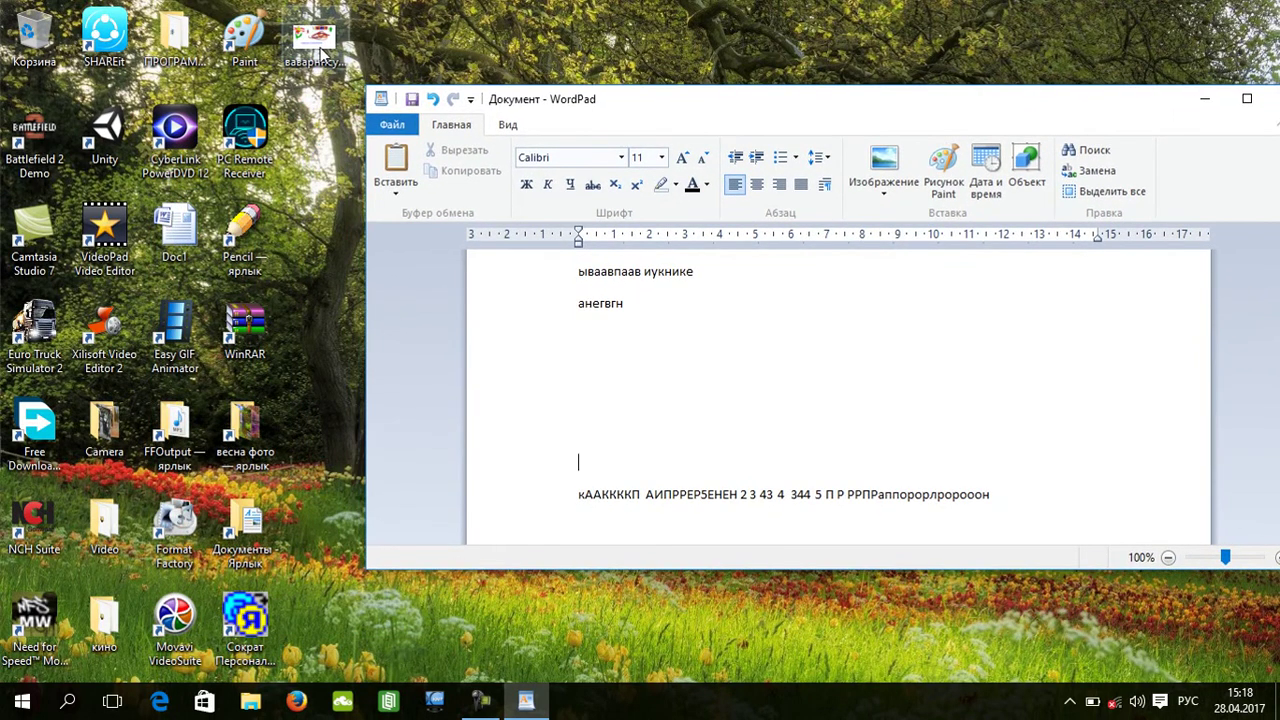
{"action": "left_click_drag", "start_coordinate": [320, 50], "coordinate": [688, 376]}
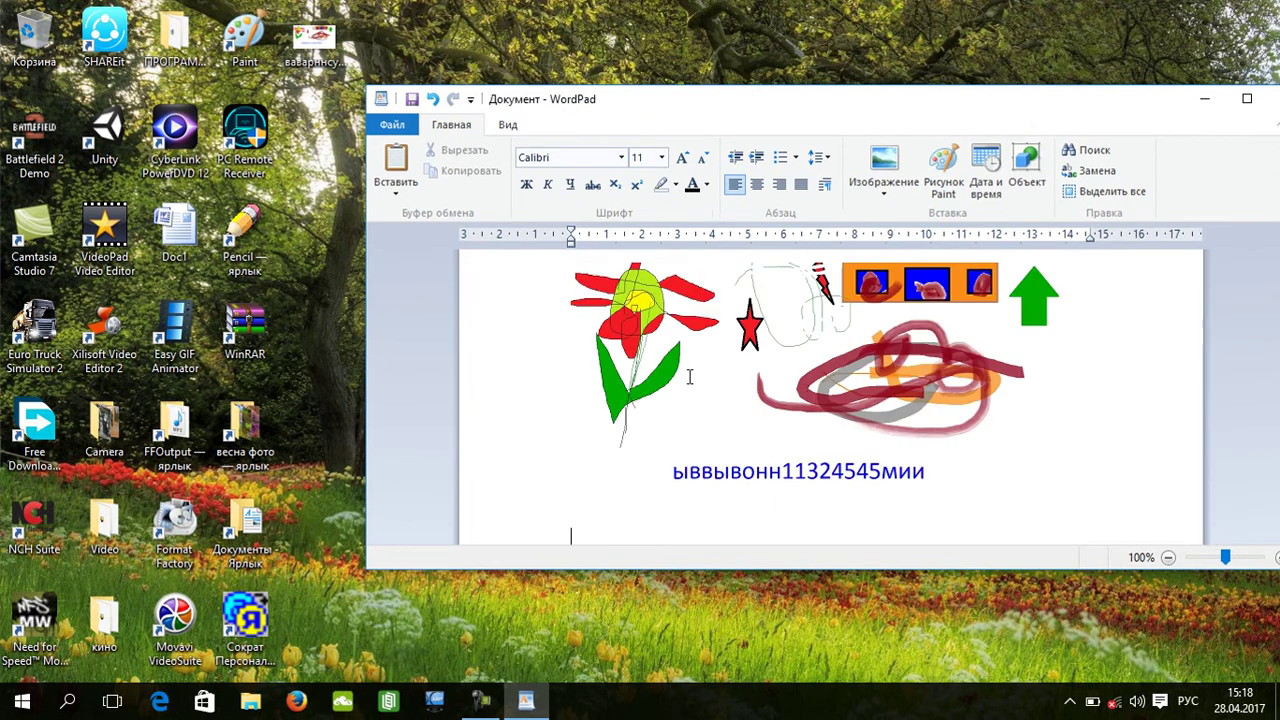
{"action": "left_click", "coordinate": [1246, 98]}
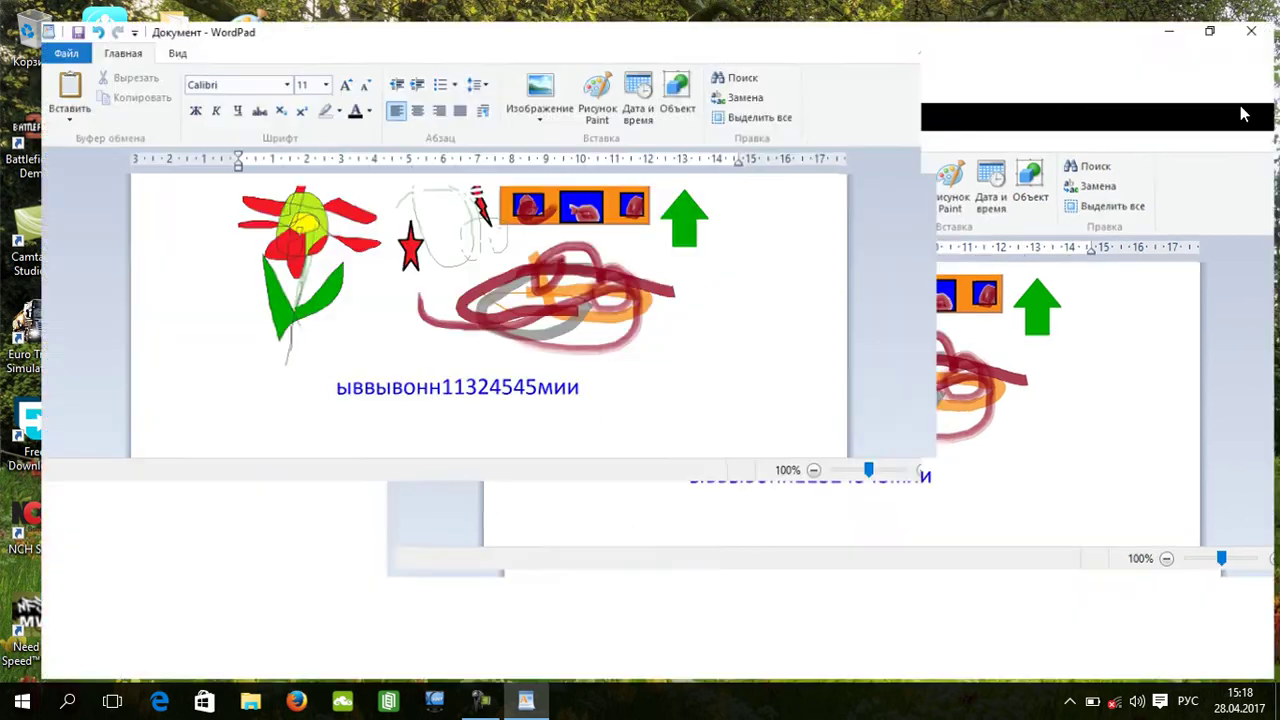
{"action": "scroll", "coordinate": [738, 262], "scroll_direction": "up", "scroll_amount": 2}
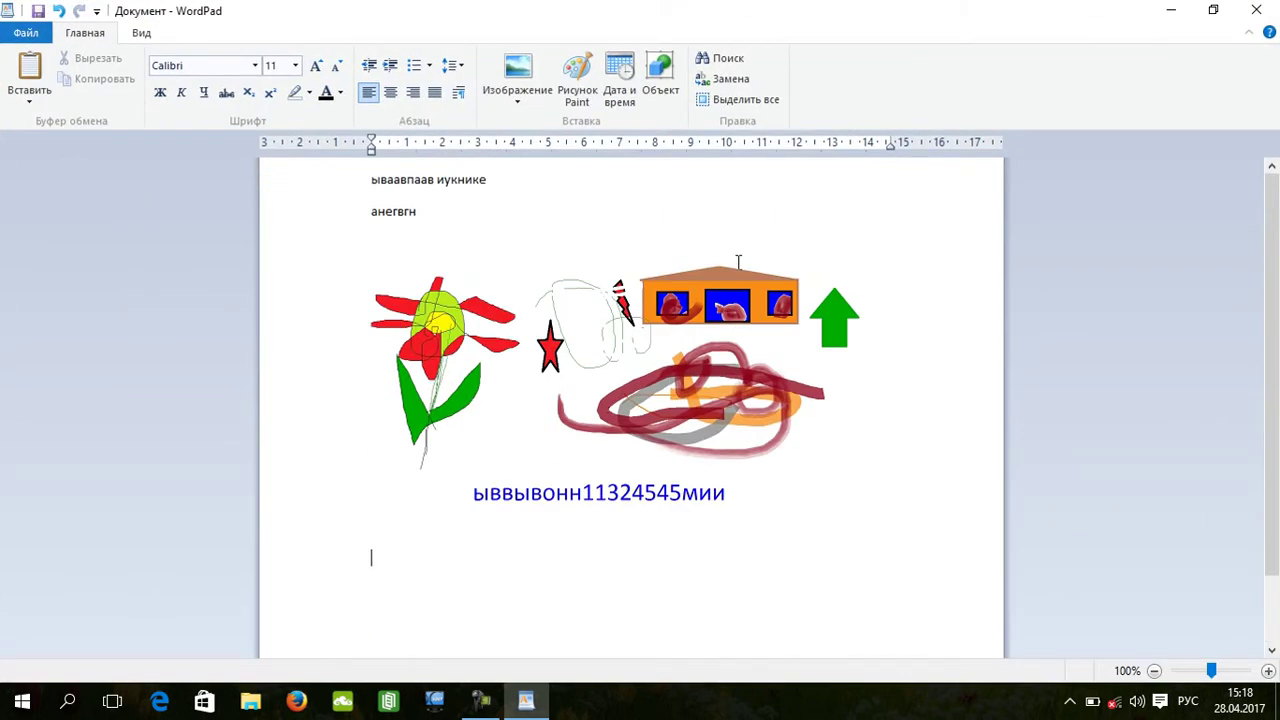
Reduce the height of the inserted picture and shrink it slightly overall from its upper corner.
{"action": "left_click", "coordinate": [600, 340]}
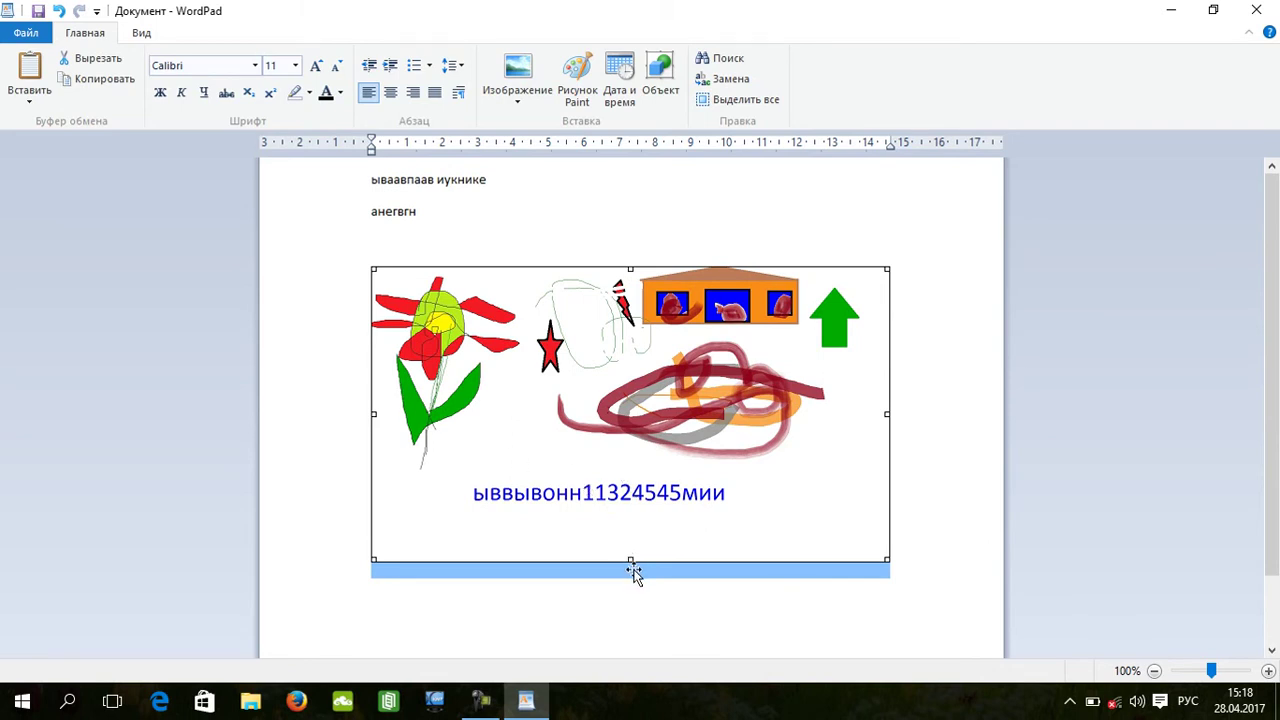
{"action": "left_click_drag", "start_coordinate": [630, 557], "coordinate": [670, 491]}
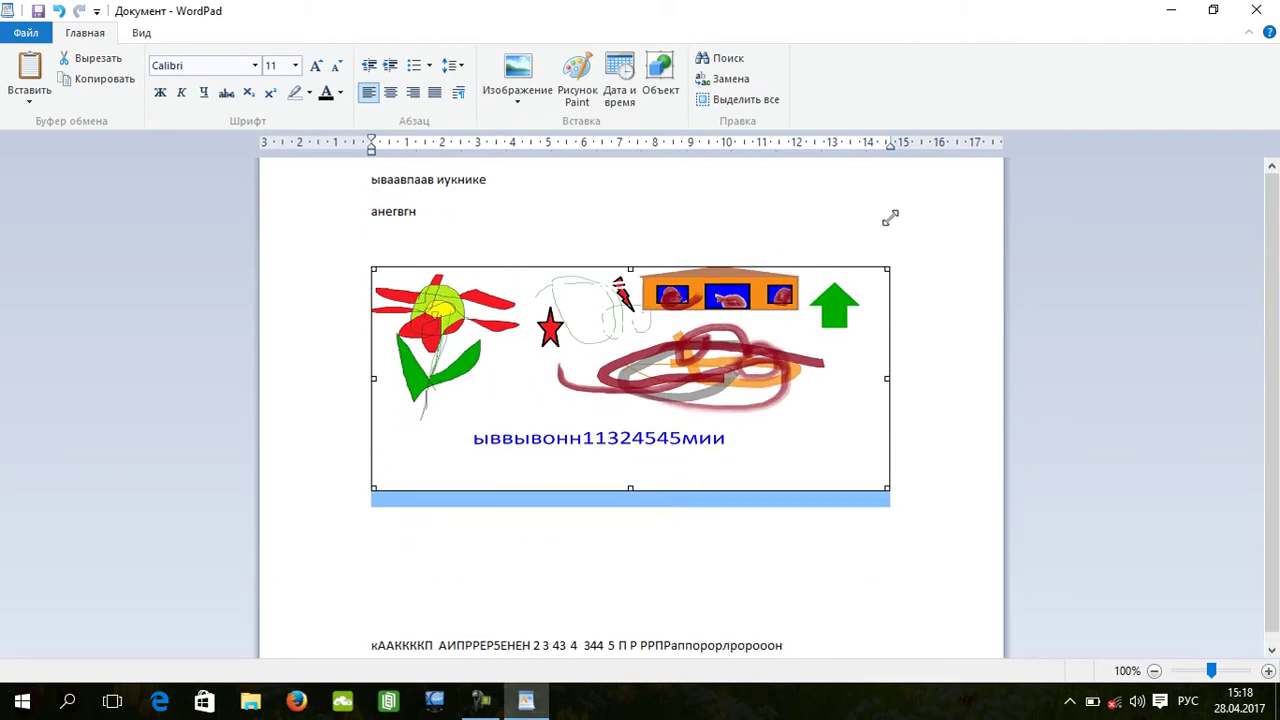
{"action": "left_click_drag", "start_coordinate": [887, 267], "coordinate": [855, 266]}
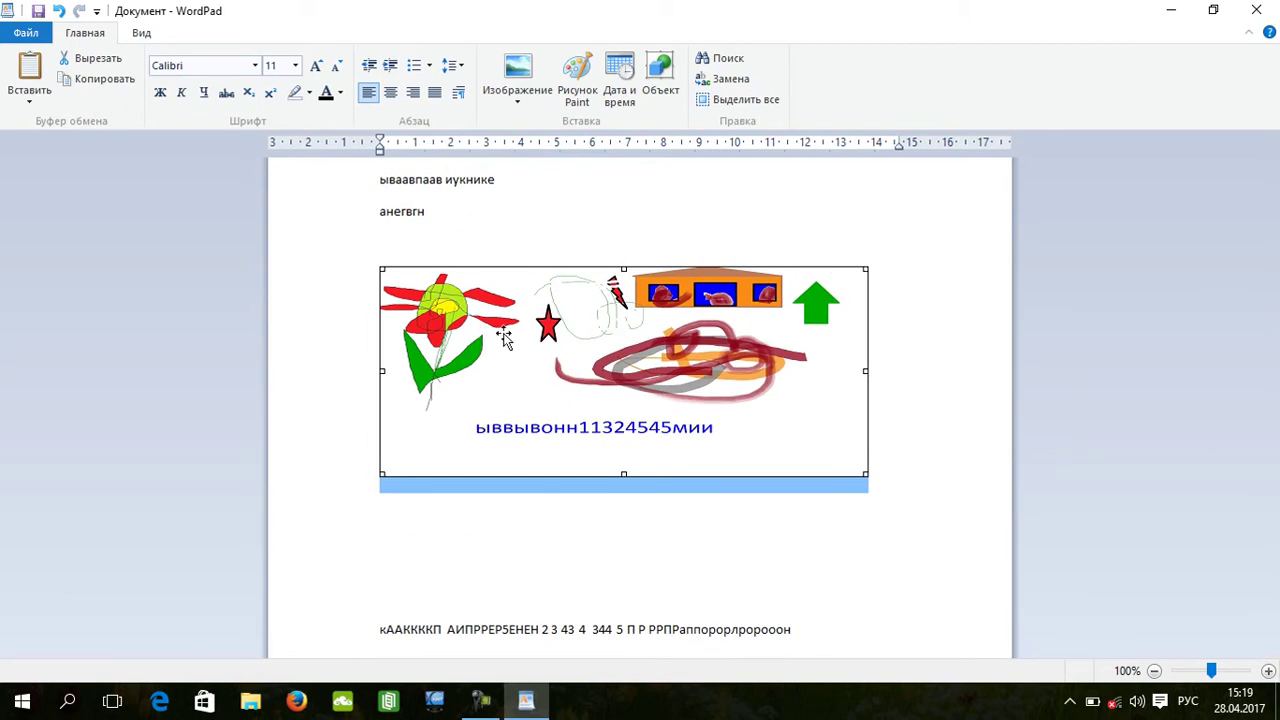
Insert a new Paint drawing in place of the selected picture and close Paint without drawing anything.
{"action": "left_click", "coordinate": [578, 95]}
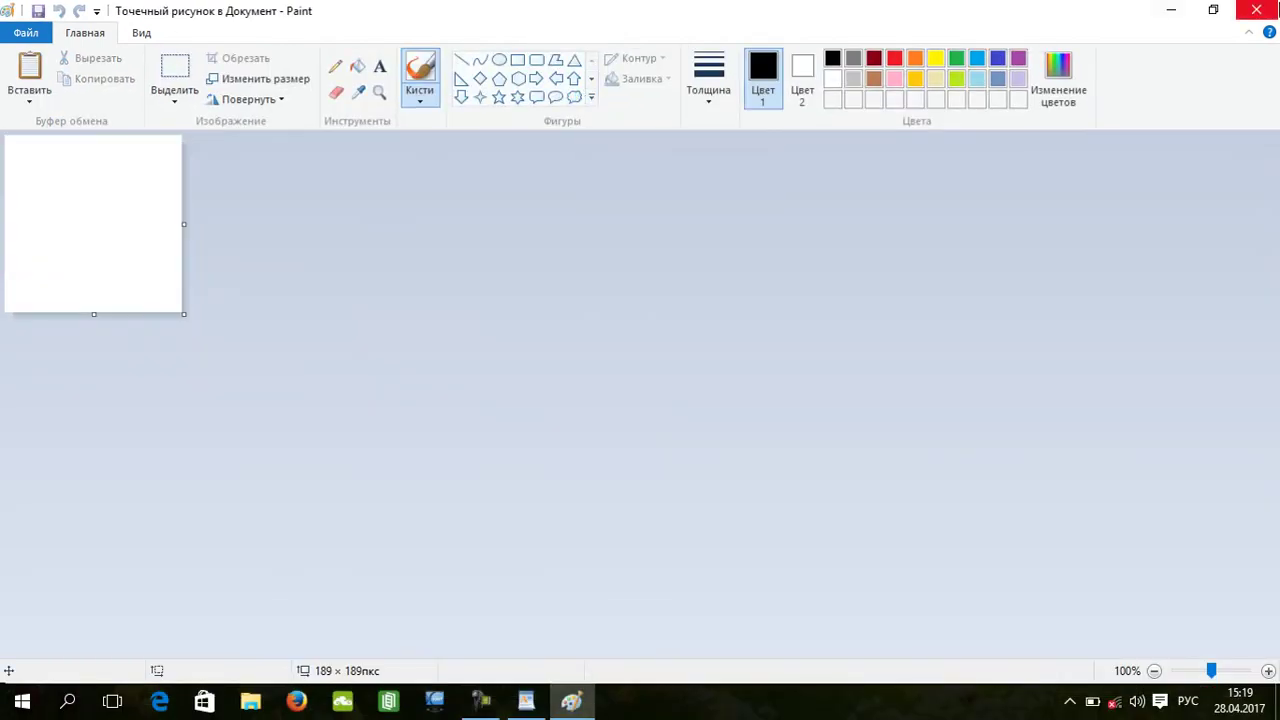
{"action": "left_click", "coordinate": [1256, 10]}
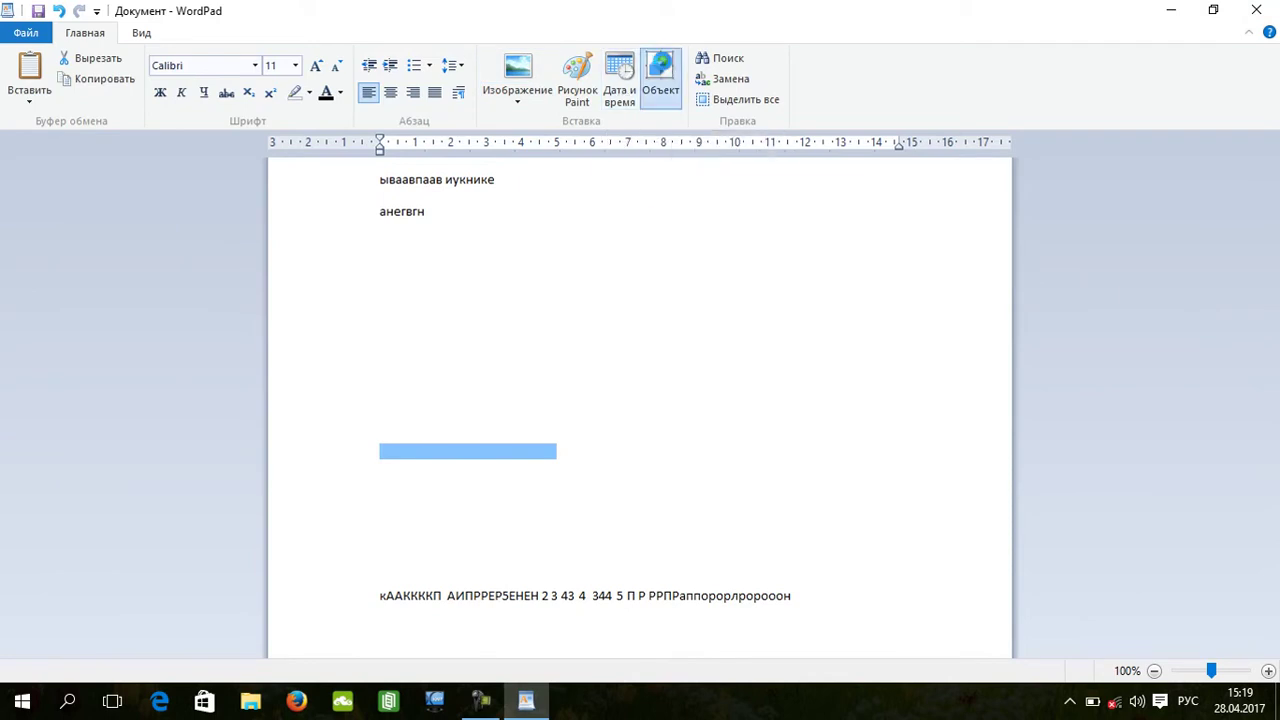
{"action": "left_click", "coordinate": [662, 78]}
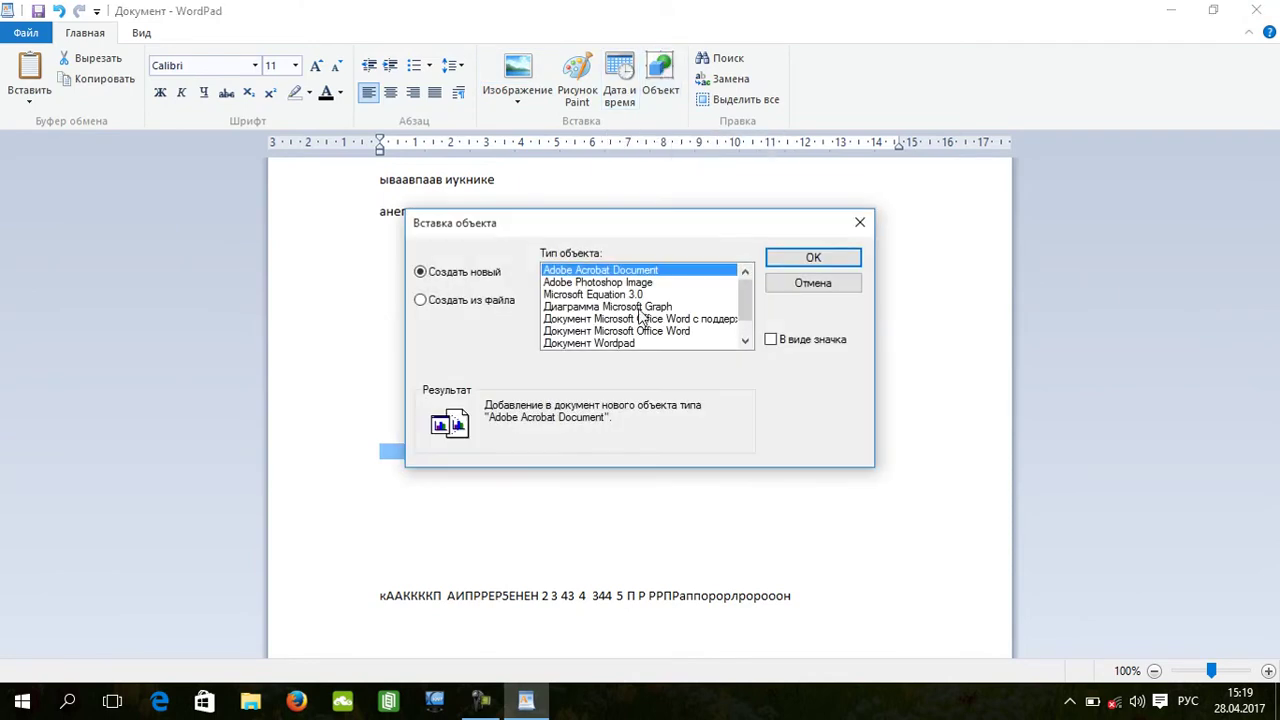
{"action": "left_click", "coordinate": [682, 307]}
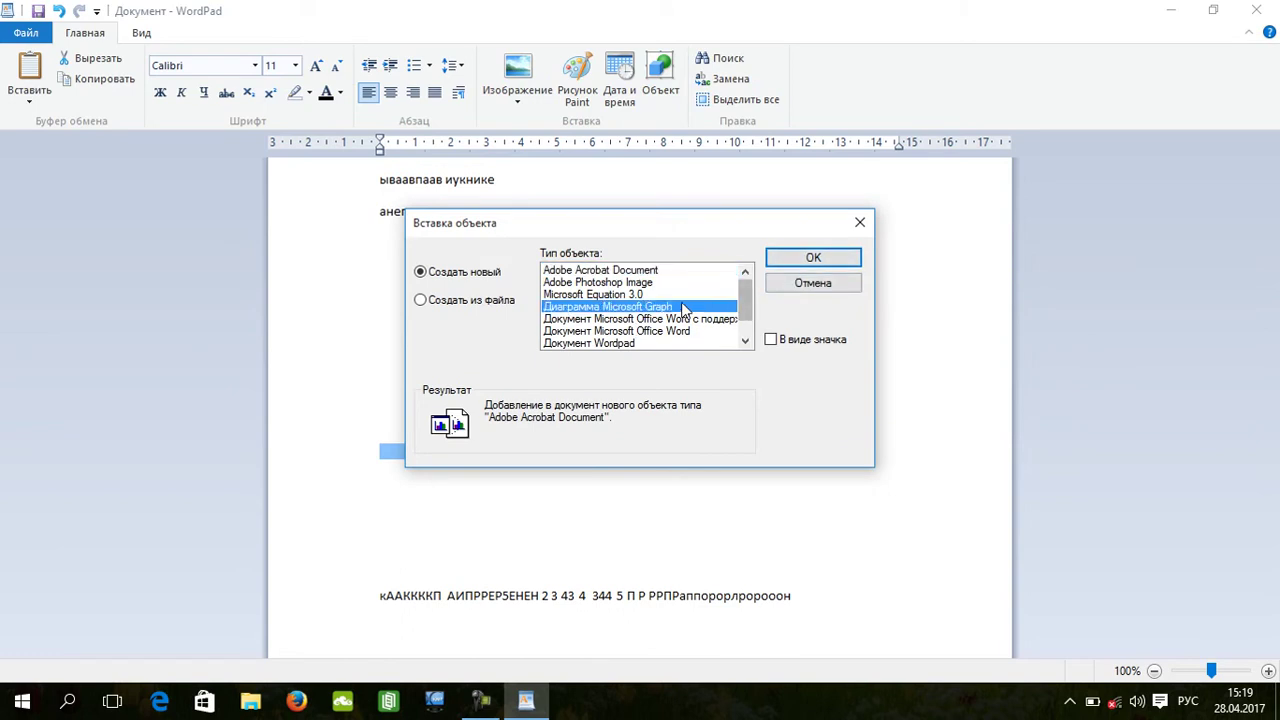
{"action": "left_click", "coordinate": [590, 295]}
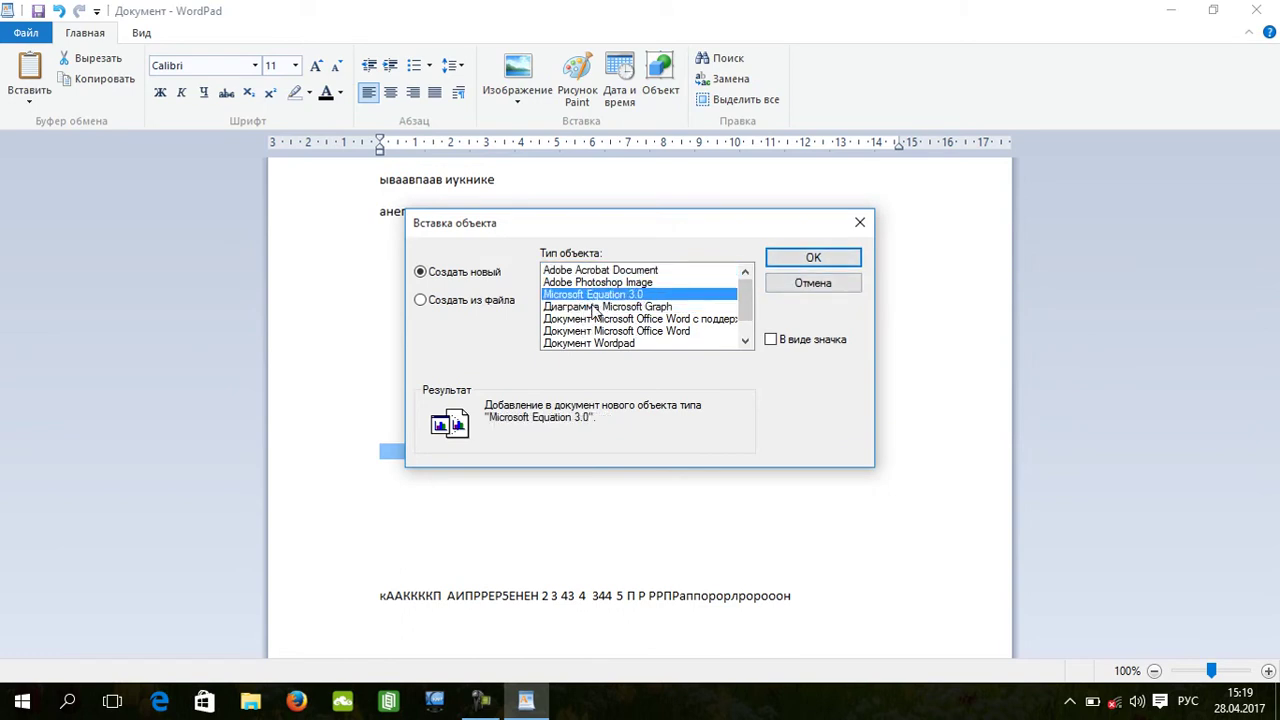
{"action": "scroll", "coordinate": [595, 318], "scroll_direction": "down", "scroll_amount": 1}
{"action": "left_click", "coordinate": [596, 331]}
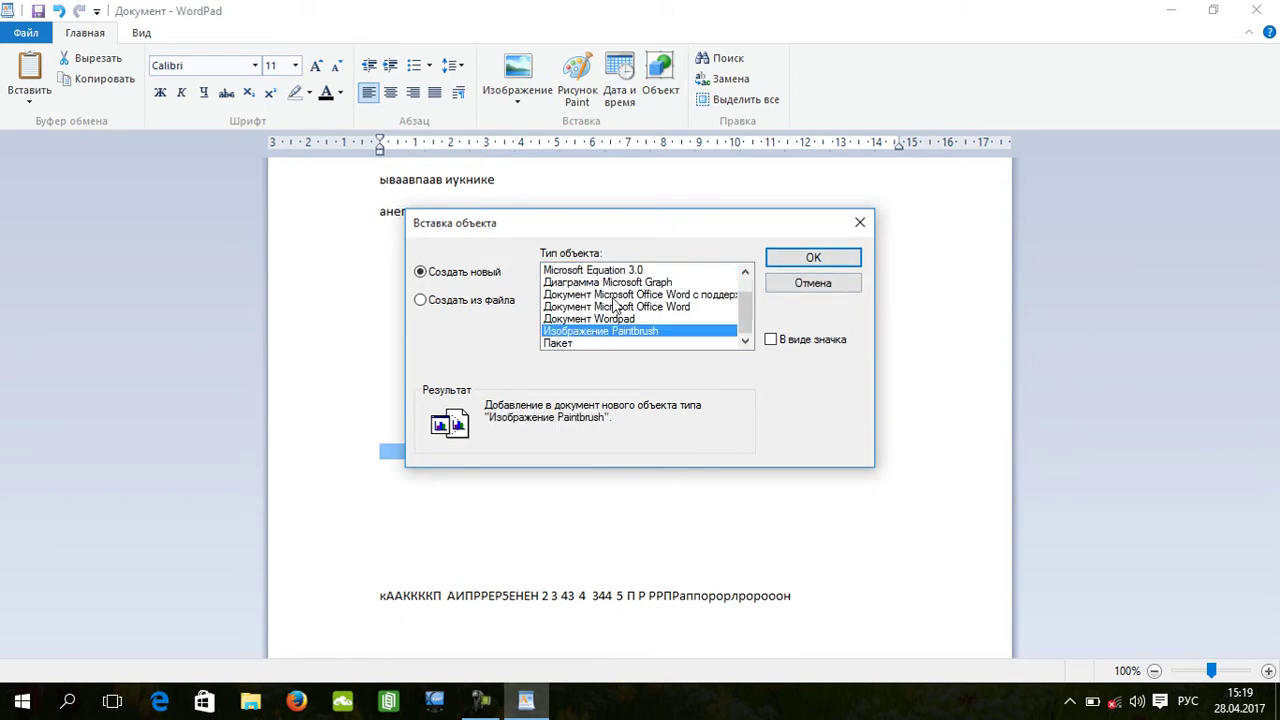
{"action": "left_click", "coordinate": [613, 295]}
{"action": "left_click", "coordinate": [824, 252]}
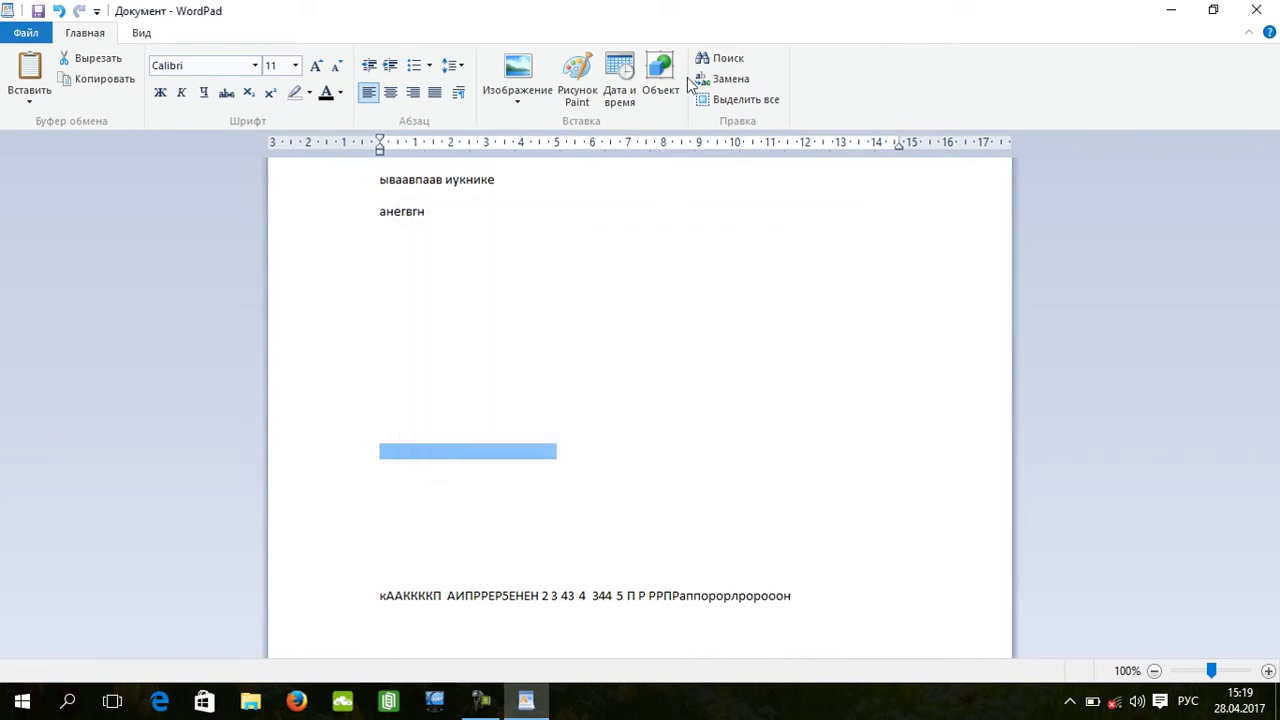
{"action": "left_click", "coordinate": [680, 457]}
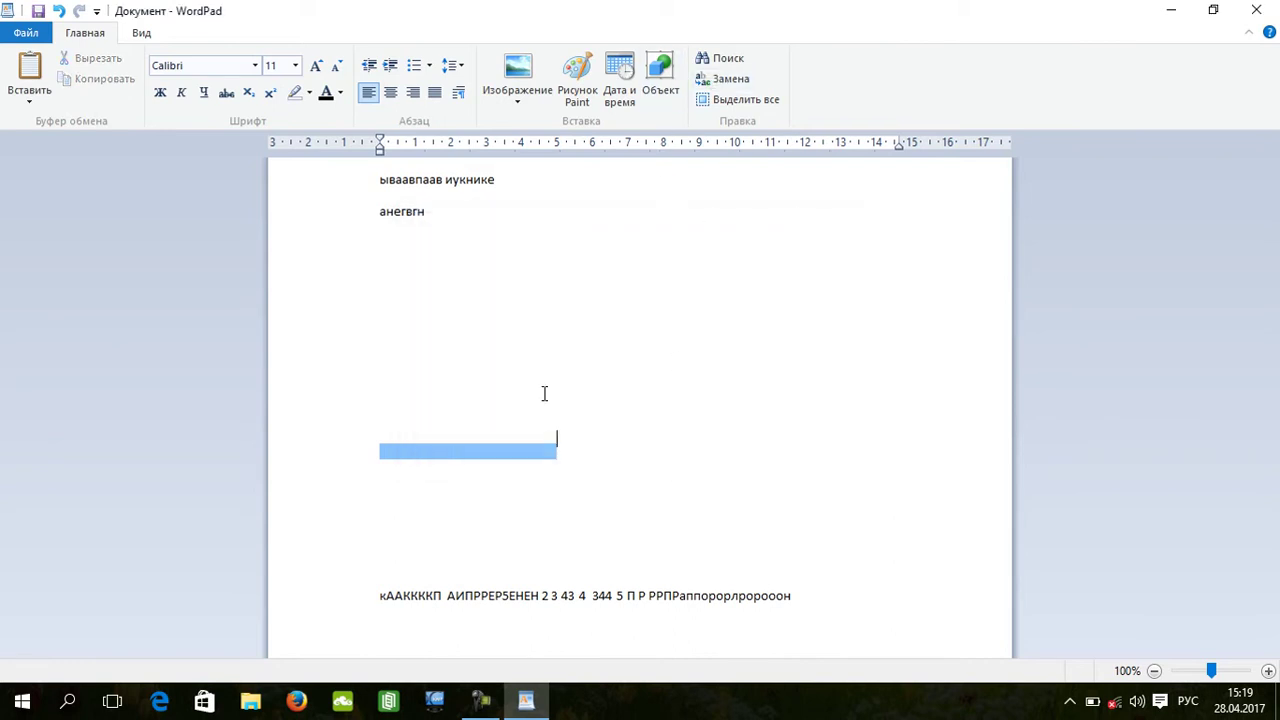
{"action": "left_click", "coordinate": [667, 432]}
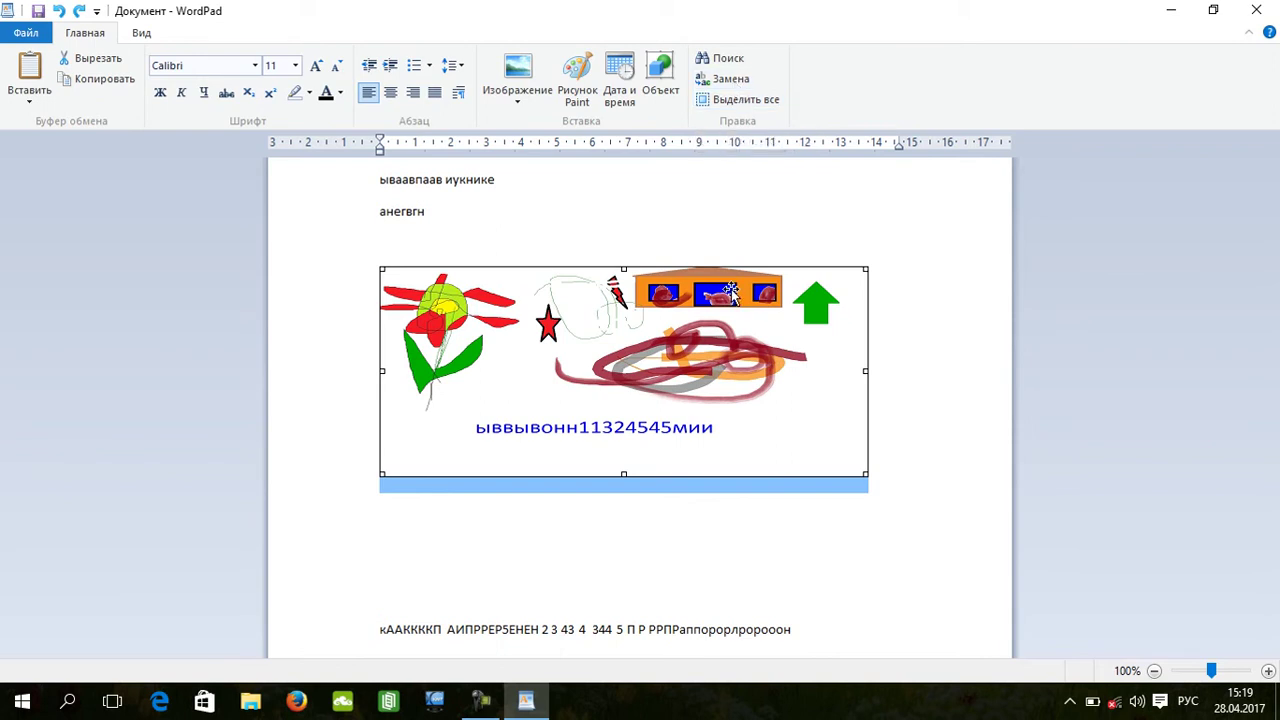
{"action": "right_click", "coordinate": [708, 331]}
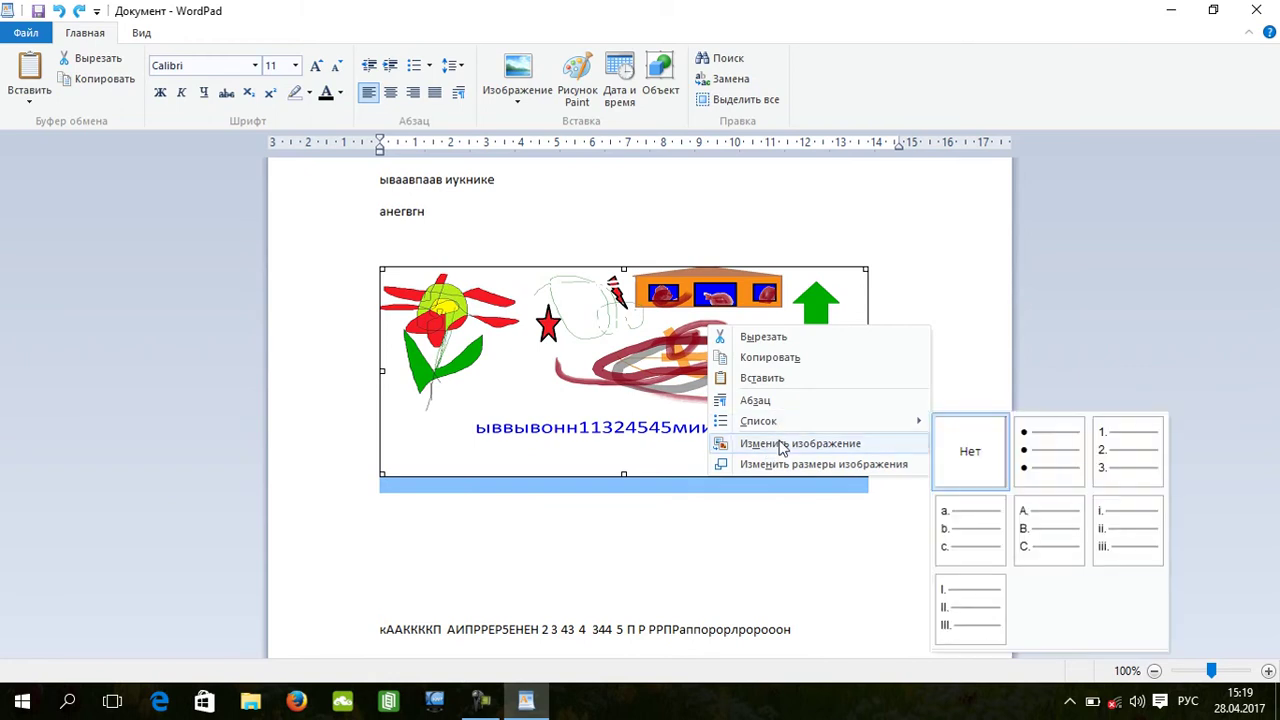
{"action": "left_click", "coordinate": [781, 446]}
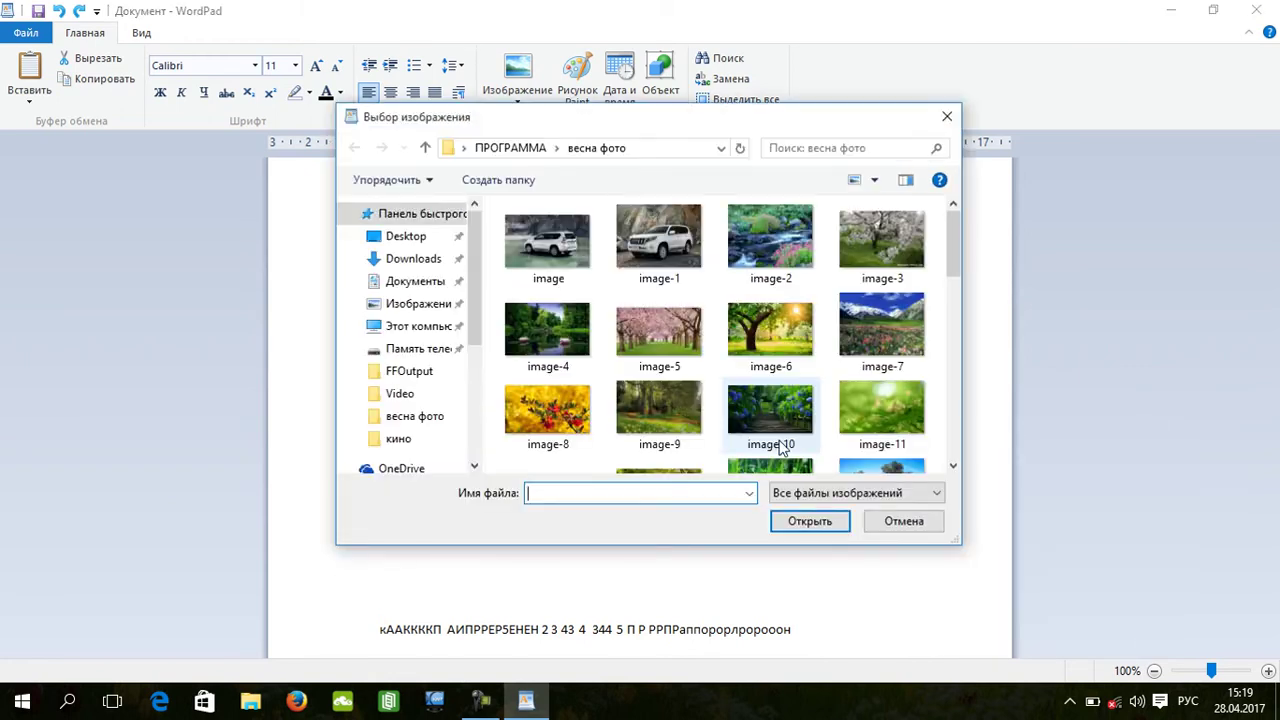
{"action": "left_click", "coordinate": [947, 117]}
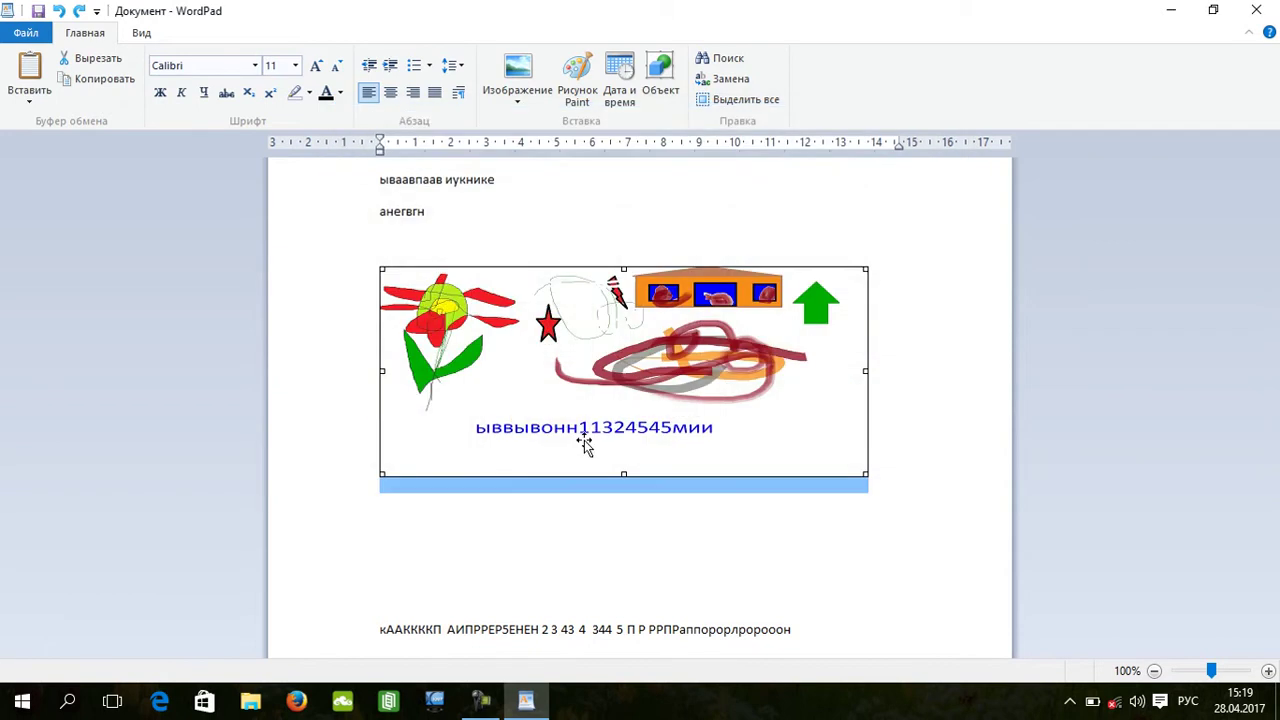
{"action": "right_click", "coordinate": [597, 449]}
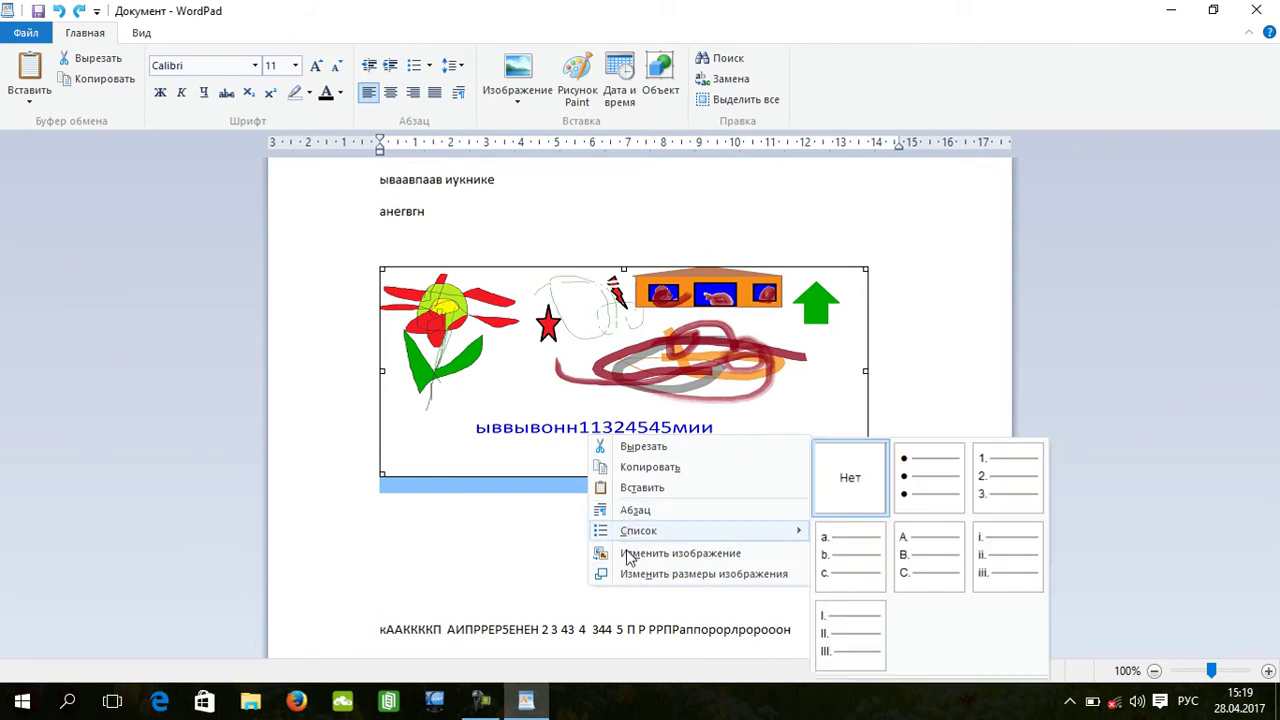
{"action": "left_click", "coordinate": [566, 376]}
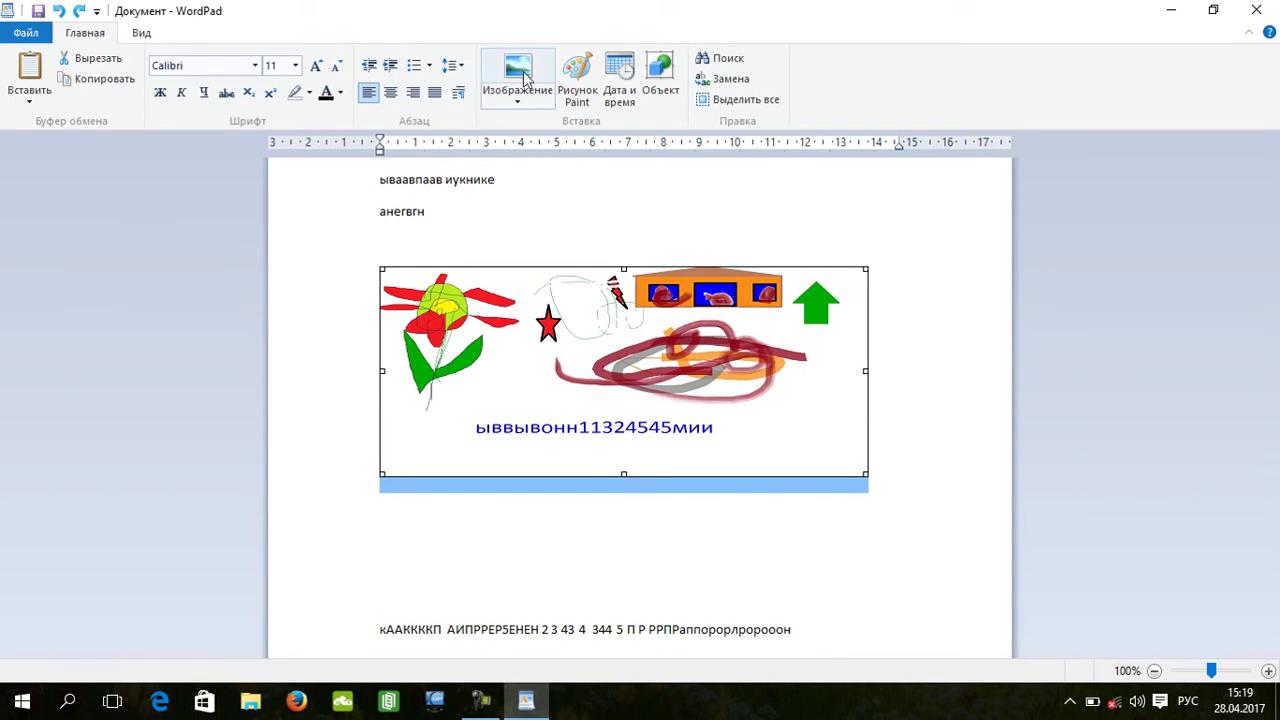
{"action": "left_click", "coordinate": [681, 90]}
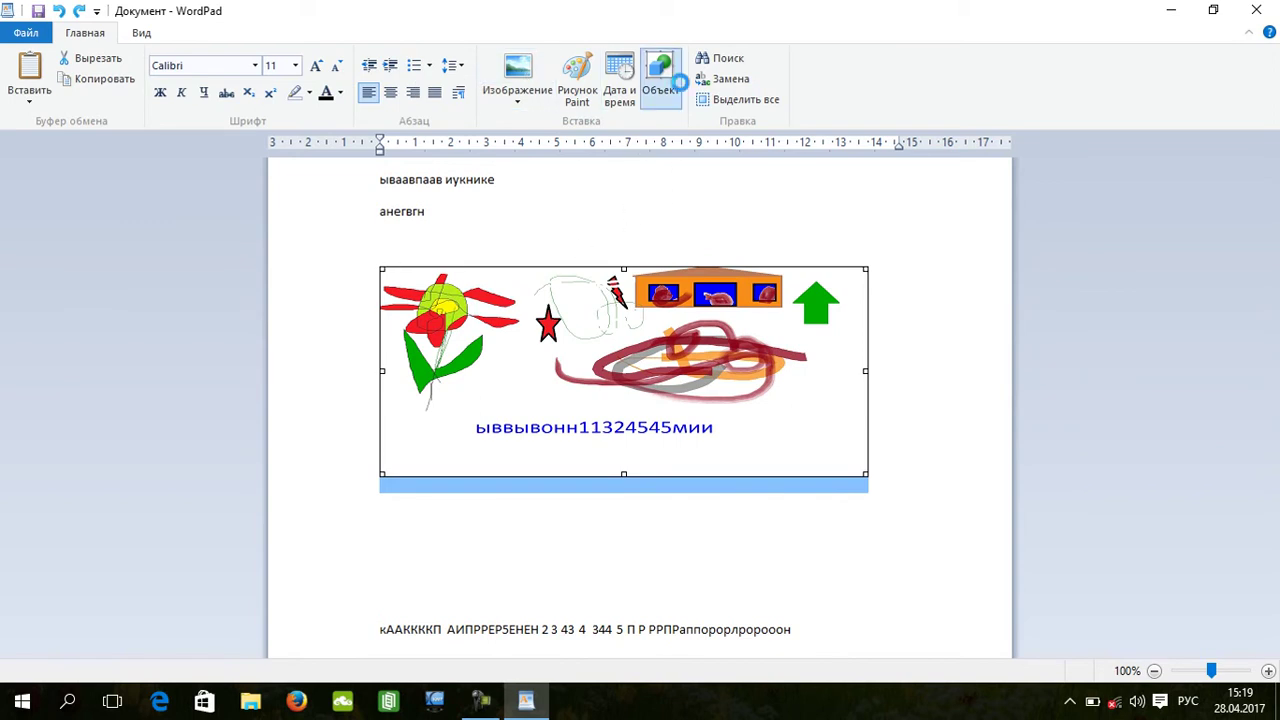
{"action": "left_click", "coordinate": [860, 222]}
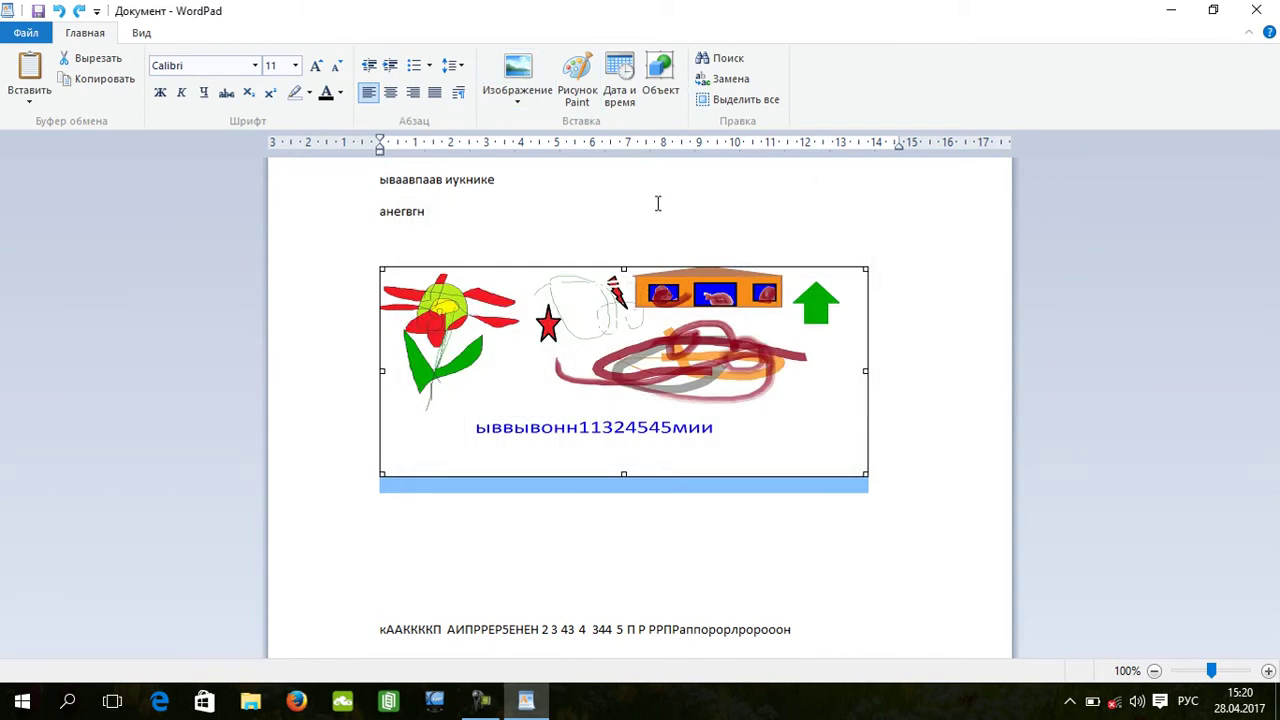
{"action": "left_click", "coordinate": [728, 100]}
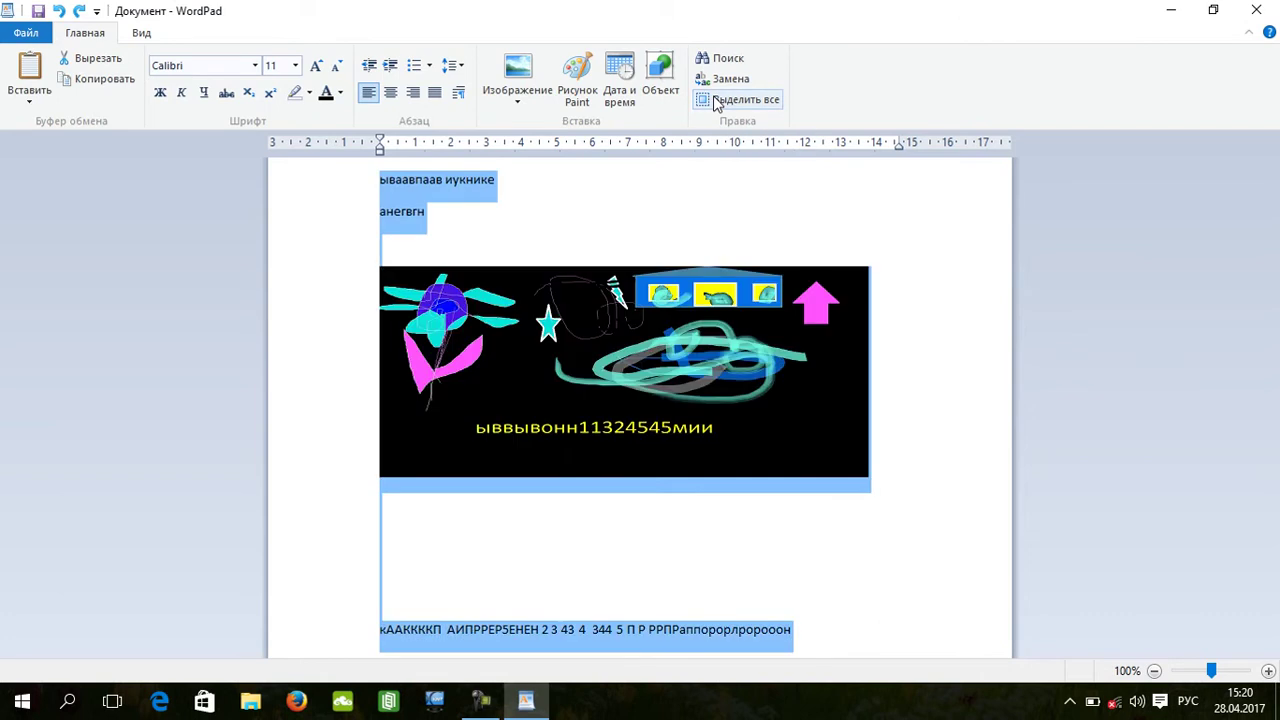
{"action": "left_click", "coordinate": [684, 207]}
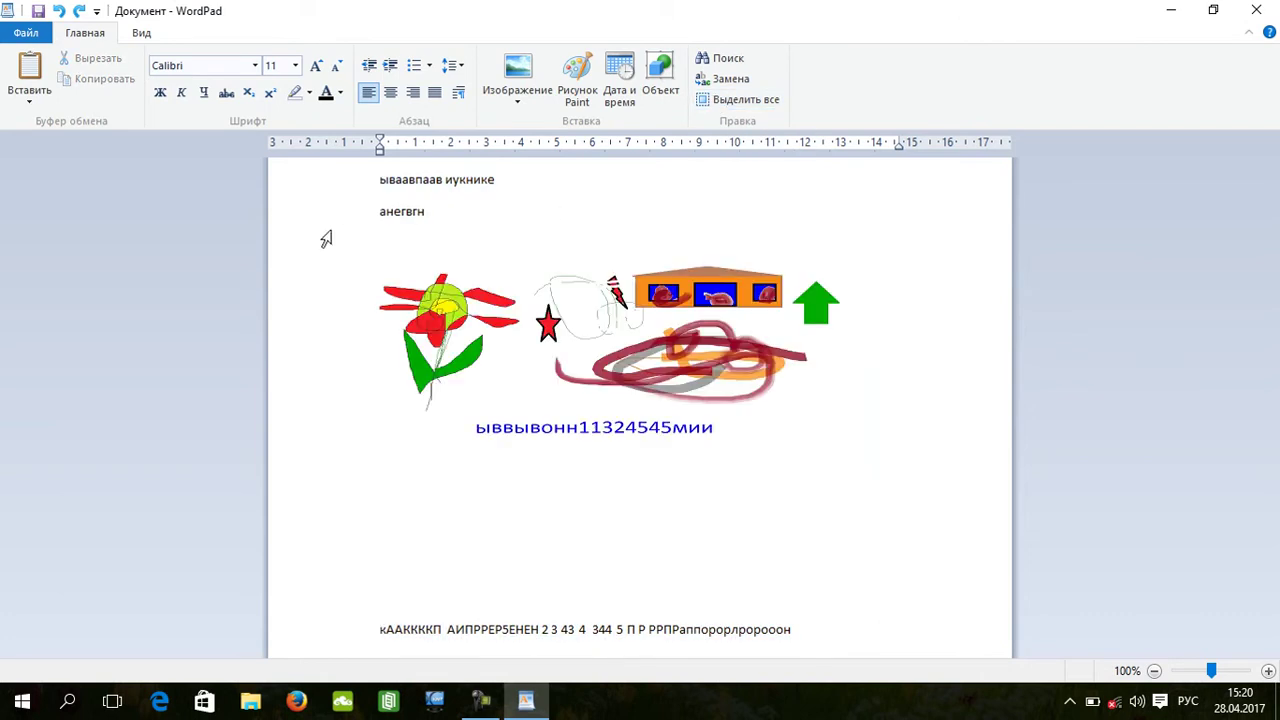
Copy the word ываавпаав from the first text line and paste it at the end of that line.
{"action": "left_click", "coordinate": [430, 201]}
{"action": "double_click", "coordinate": [413, 178]}
{"action": "right_click", "coordinate": [413, 189]}
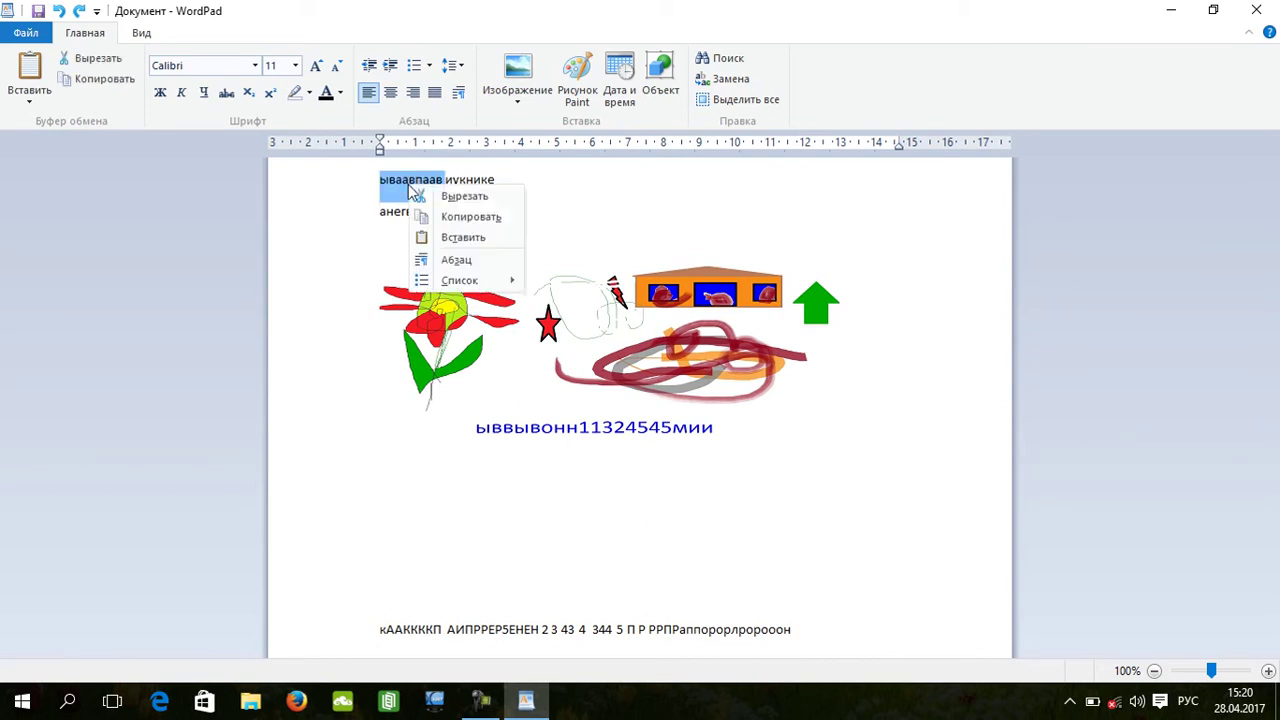
{"action": "left_click", "coordinate": [590, 214]}
{"action": "left_click", "coordinate": [598, 205]}
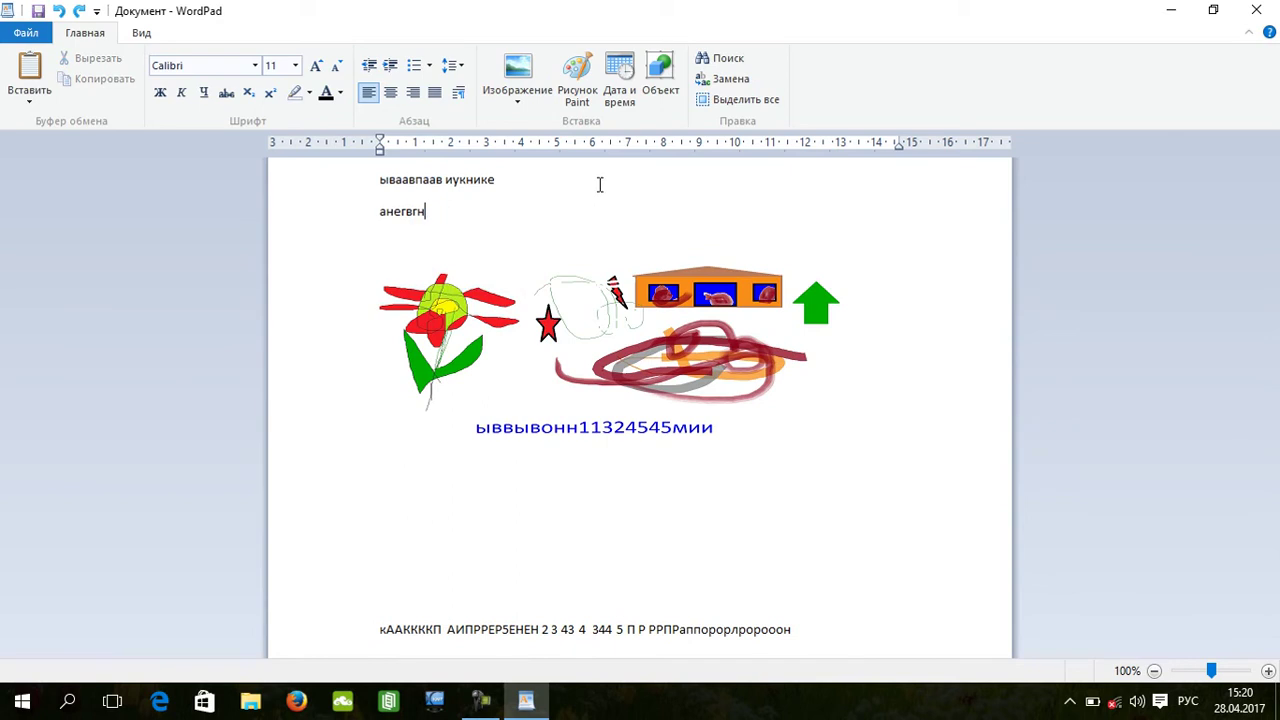
{"action": "right_click", "coordinate": [600, 190]}
{"action": "left_click", "coordinate": [648, 240]}
Paste the copied word at the end of the second text line and two more times on the first line.
{"action": "right_click", "coordinate": [624, 218]}
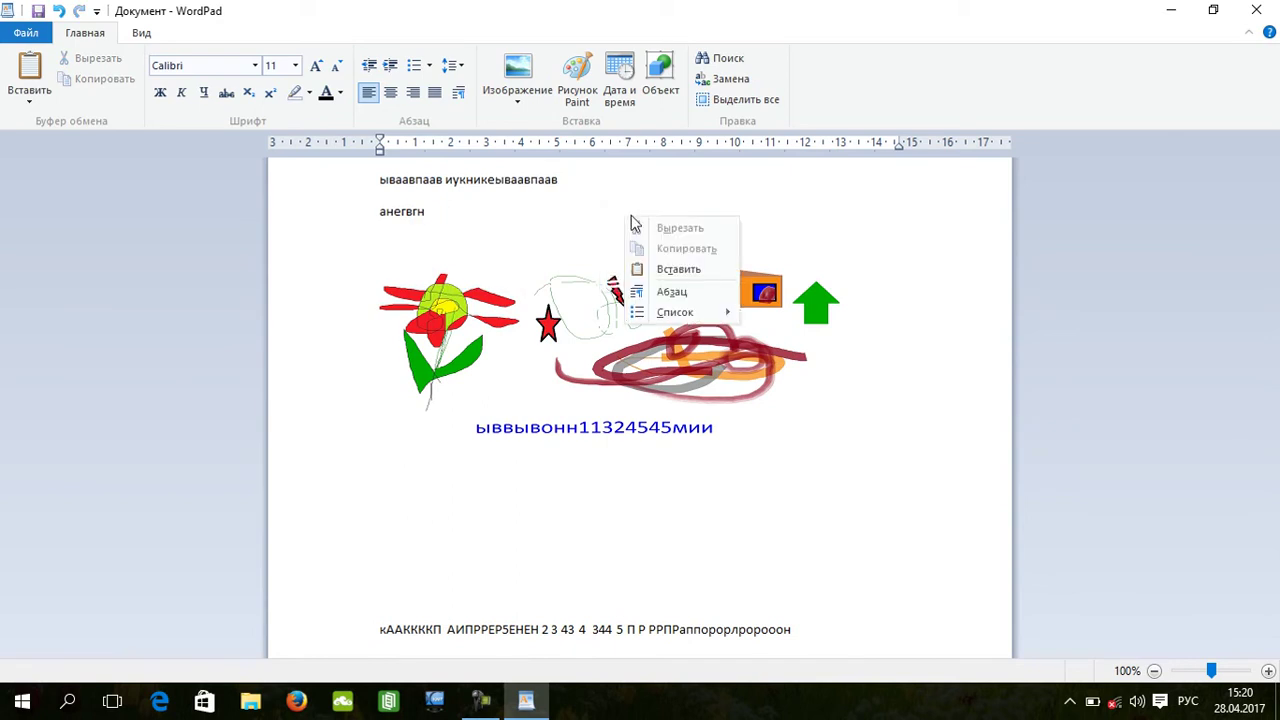
{"action": "left_click", "coordinate": [683, 270]}
{"action": "right_click", "coordinate": [652, 187]}
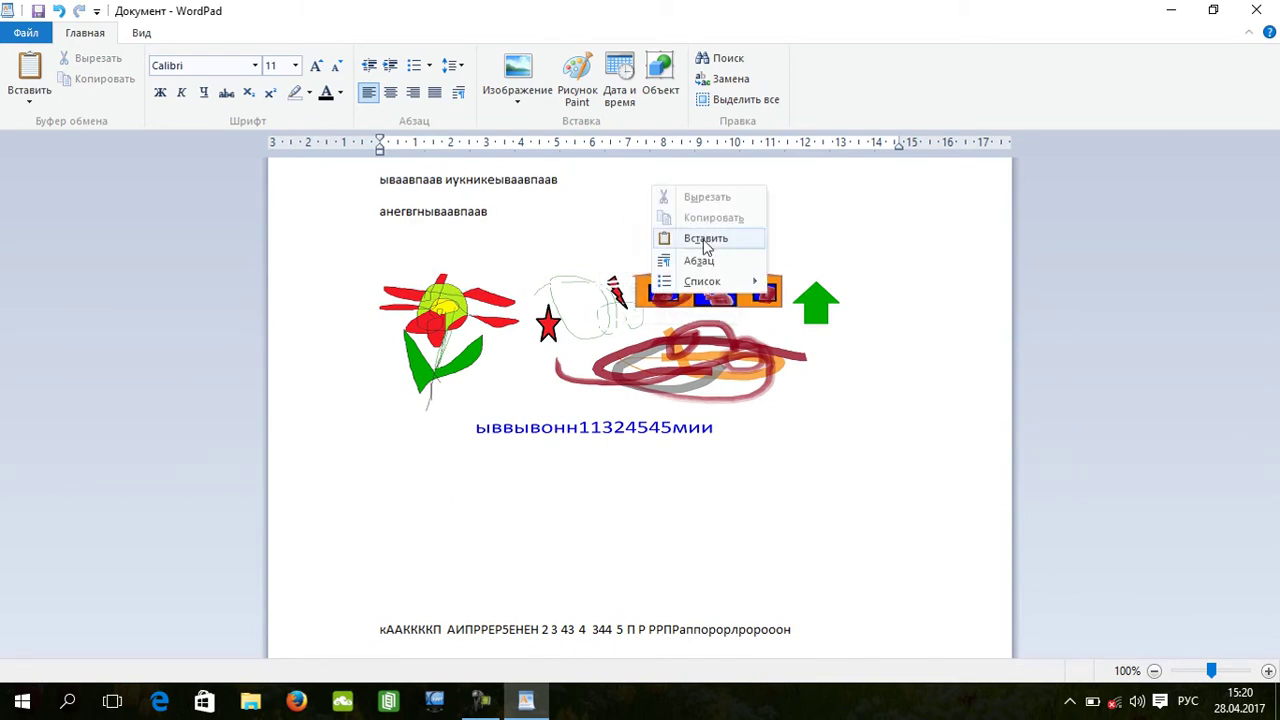
{"action": "left_click", "coordinate": [692, 240]}
{"action": "right_click", "coordinate": [661, 174]}
{"action": "left_click", "coordinate": [712, 220]}
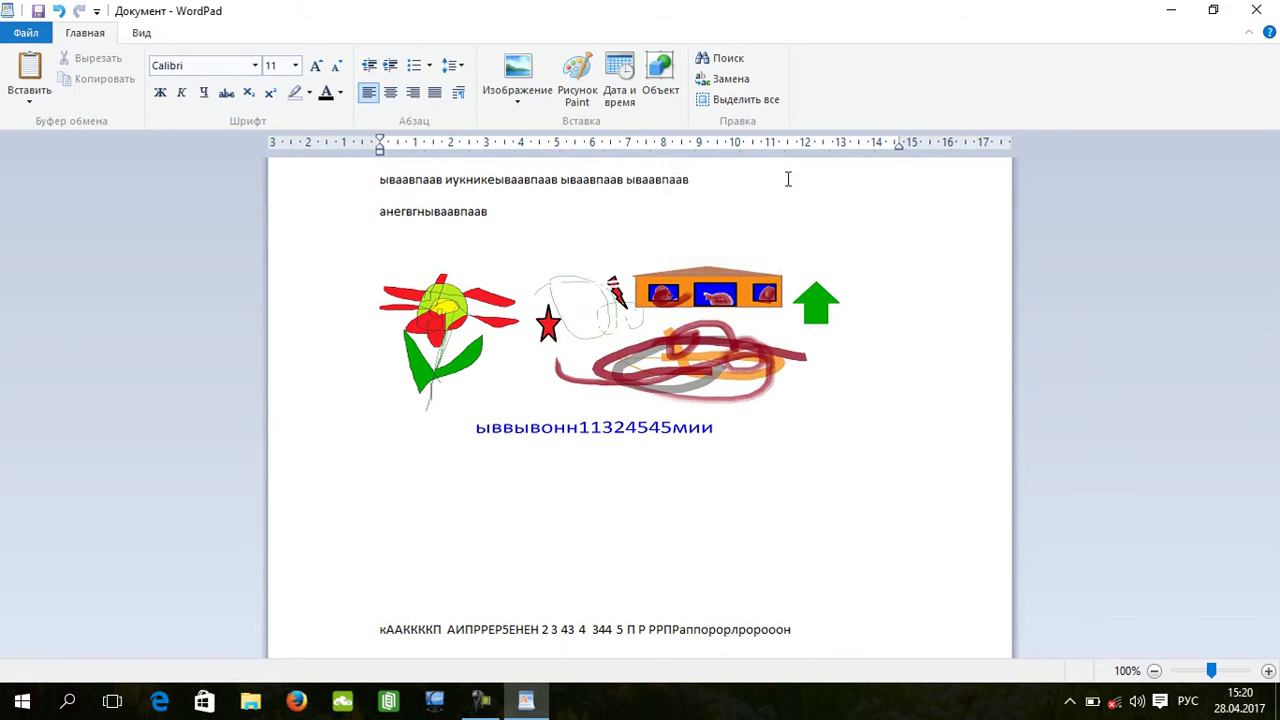
{"action": "left_click", "coordinate": [943, 462]}
Set word wrap to the window bounds (В границах окна) and select the picture.
{"action": "left_click", "coordinate": [141, 33]}
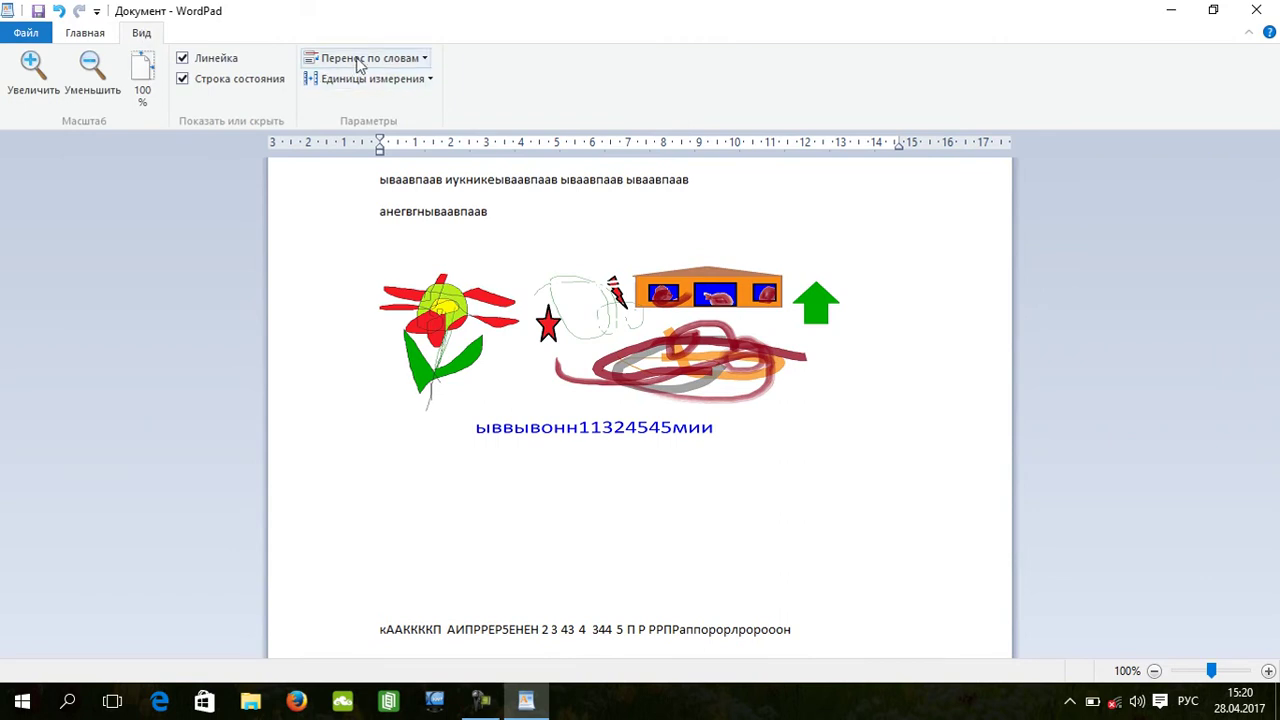
{"action": "left_click", "coordinate": [405, 59]}
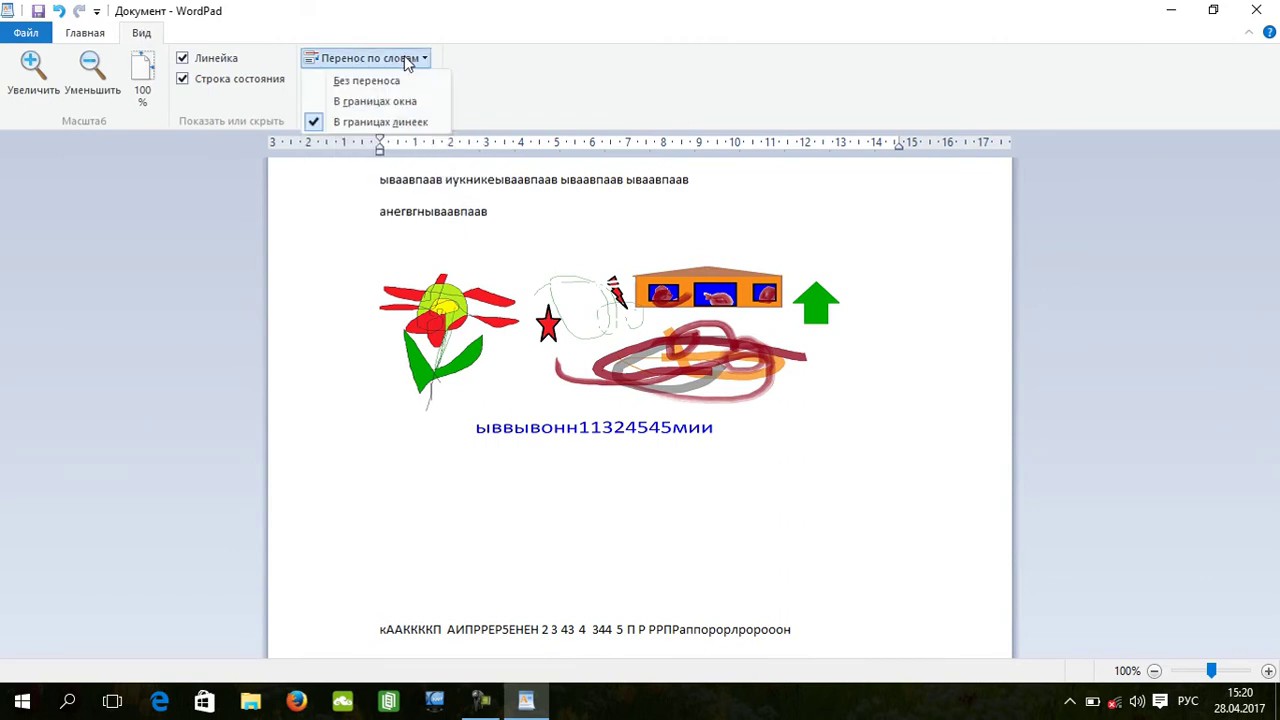
{"action": "left_click", "coordinate": [408, 101]}
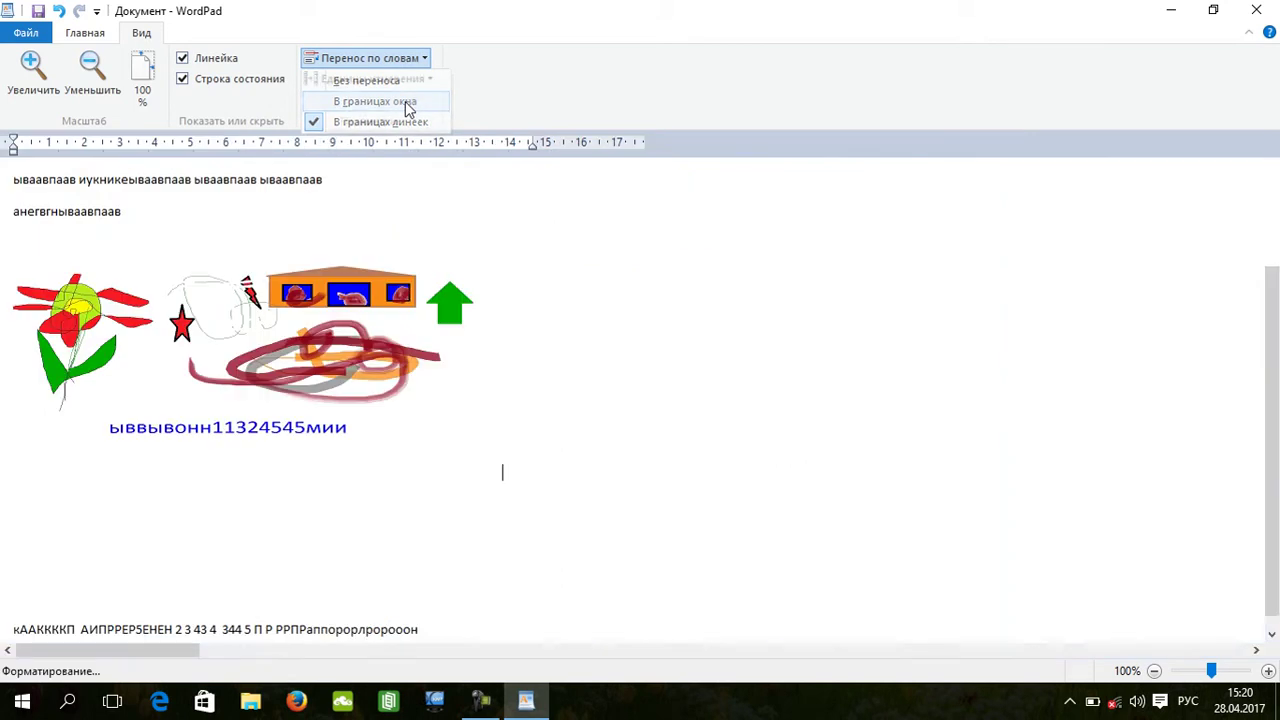
{"action": "left_click", "coordinate": [2, 317]}
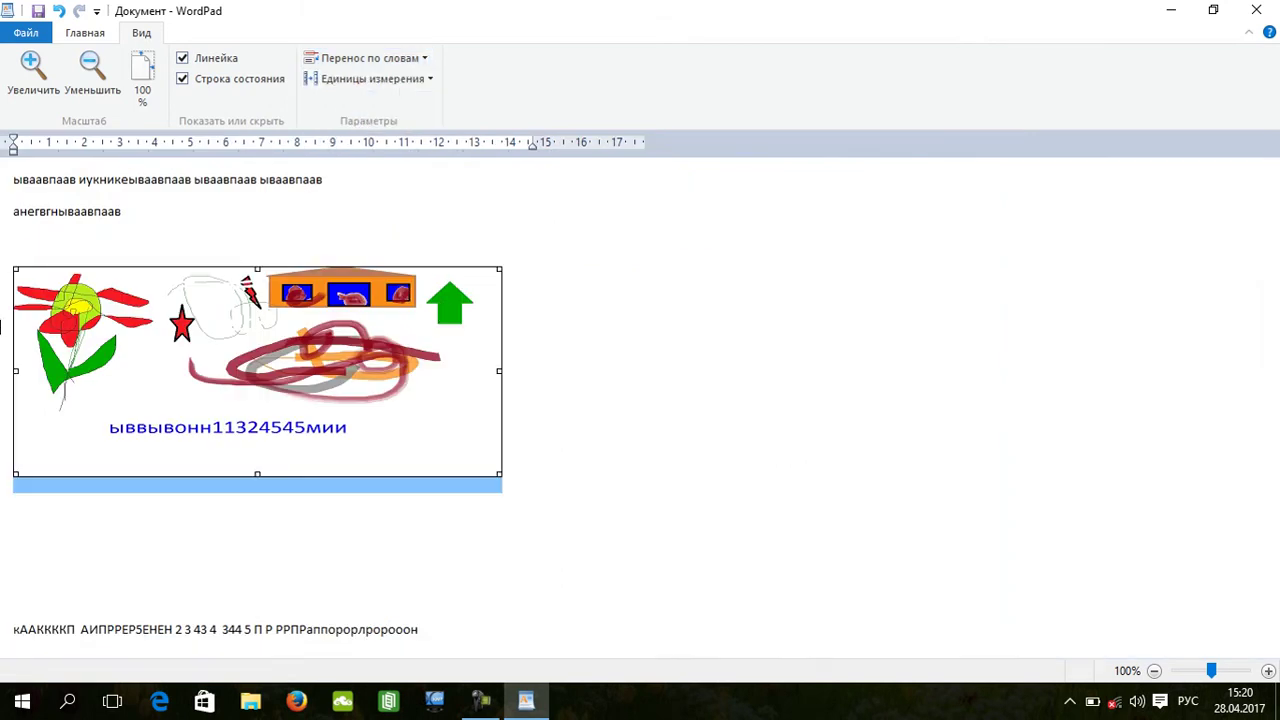
Turn off word wrap (Без переноса) and restore wrapping to the ruler bounds (В границах линеек).
{"action": "left_click", "coordinate": [368, 58]}
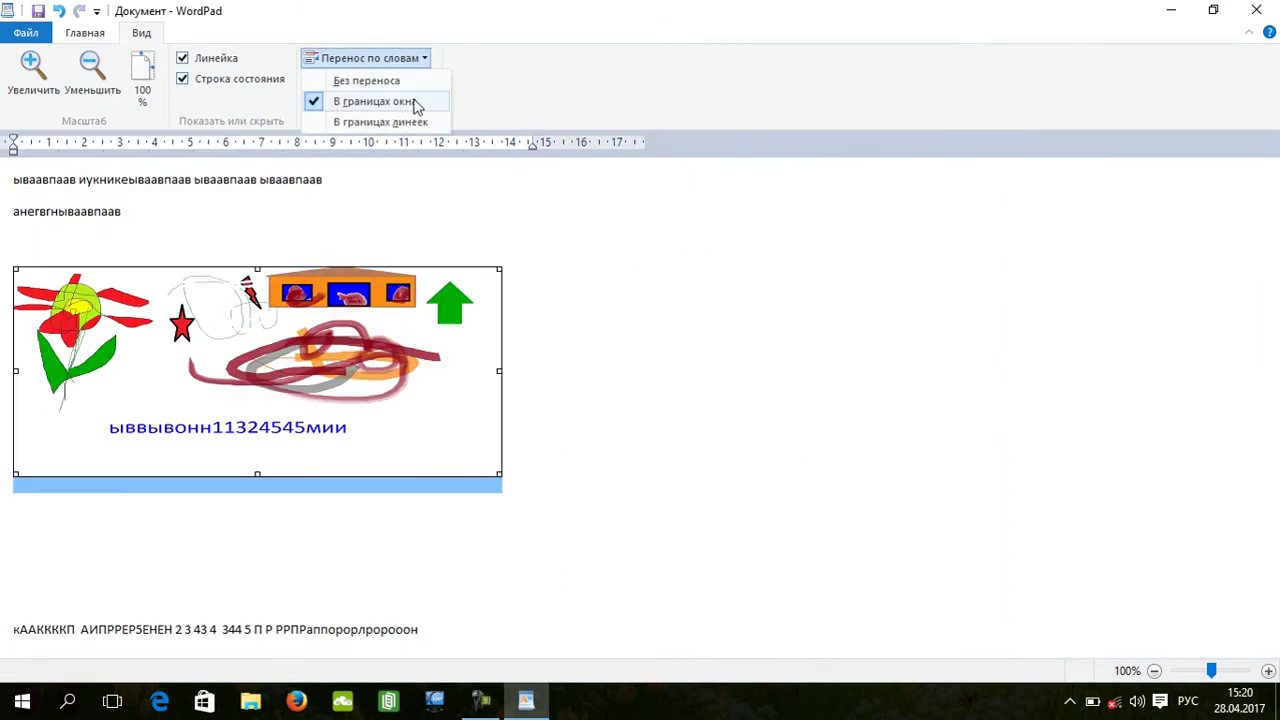
{"action": "left_click", "coordinate": [414, 82]}
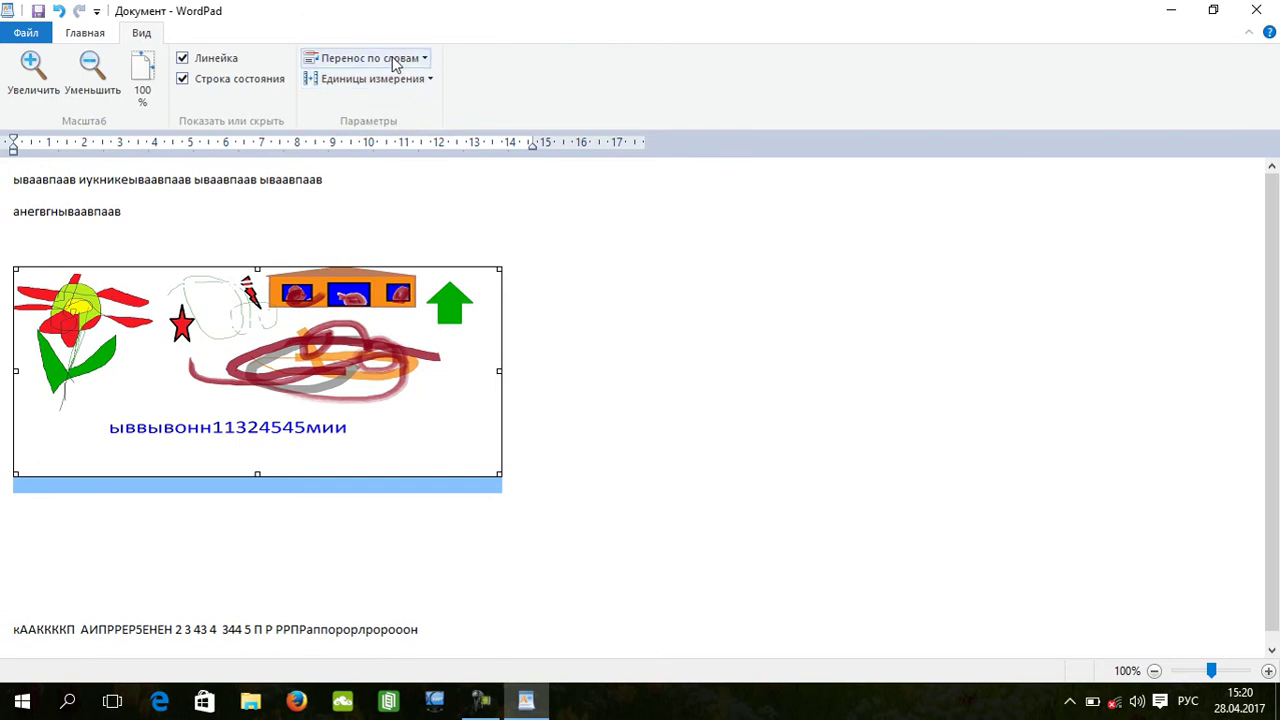
{"action": "left_click", "coordinate": [394, 58]}
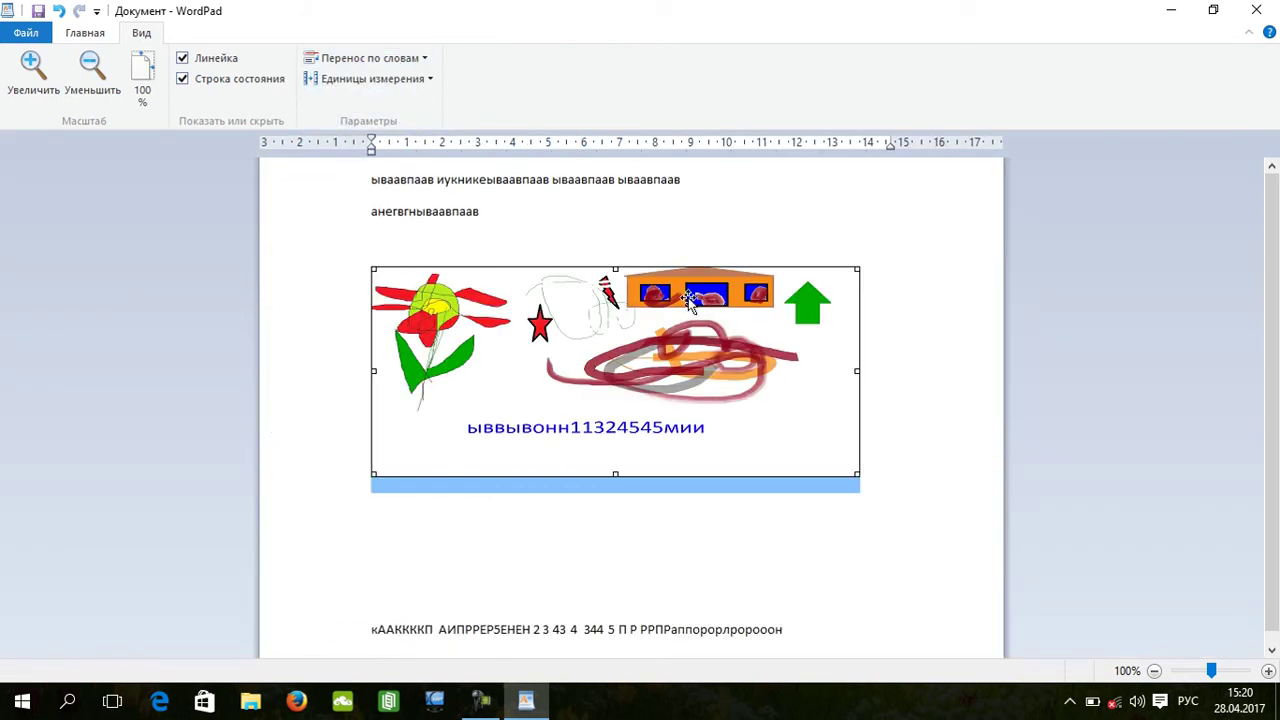
Set the ruler's measurement units to inches (Дюймы), try points (Точки), and return to inches.
{"action": "left_click", "coordinate": [403, 88]}
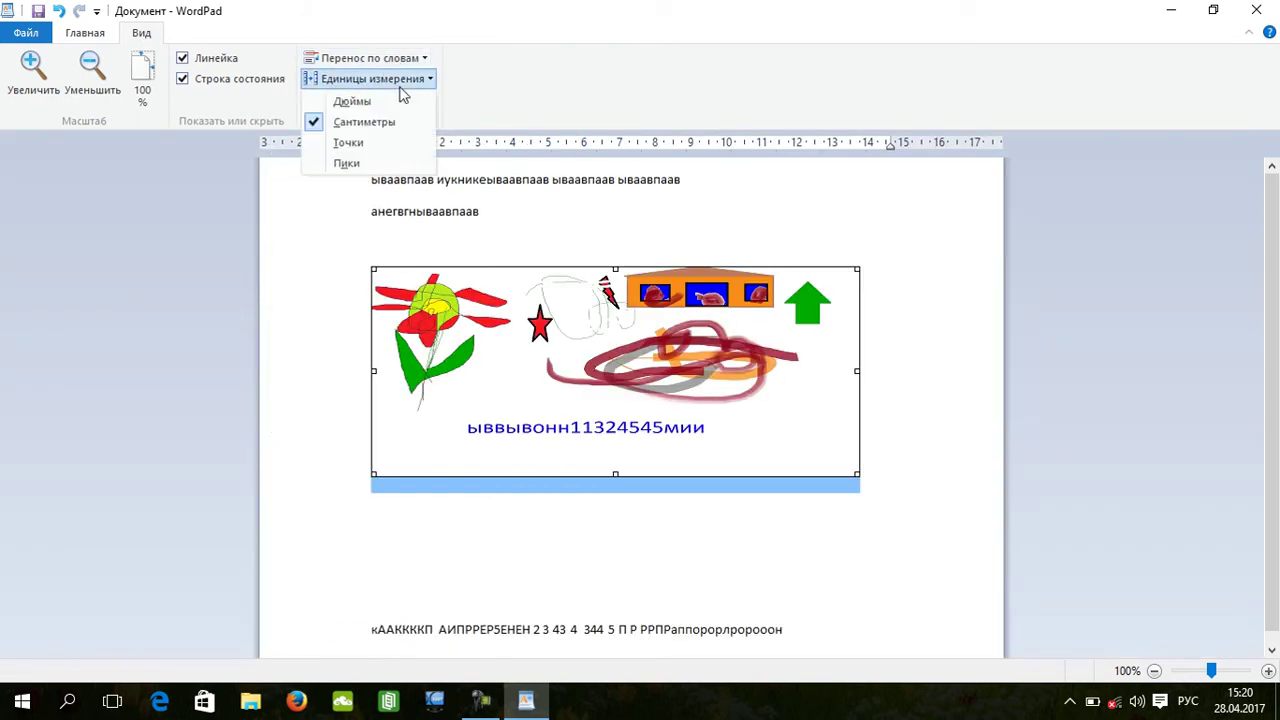
{"action": "left_click", "coordinate": [395, 102]}
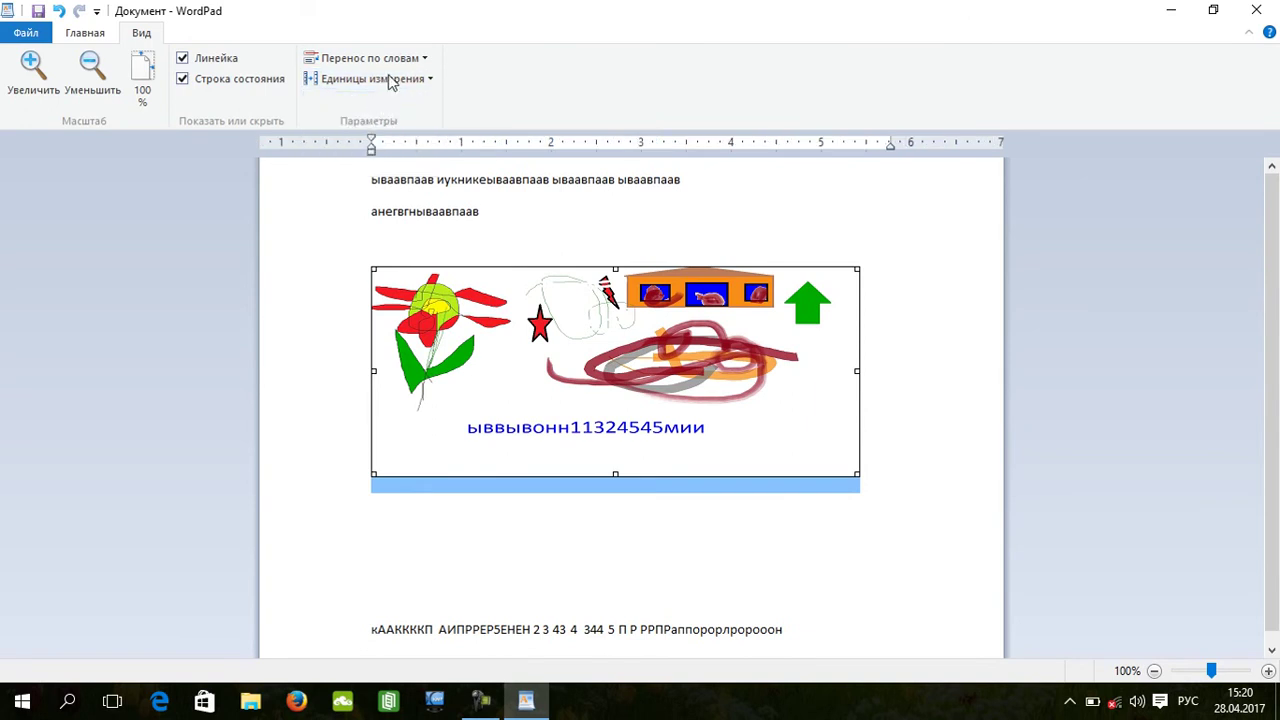
{"action": "left_click", "coordinate": [392, 78]}
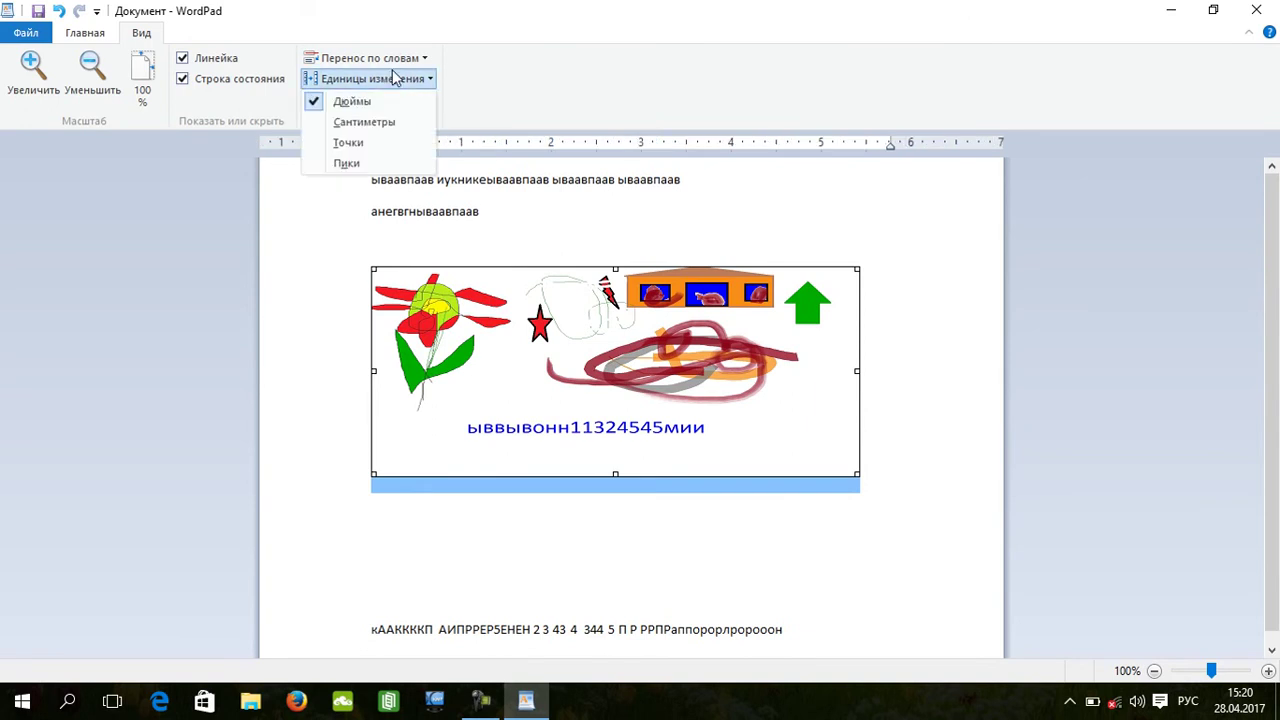
{"action": "left_click", "coordinate": [365, 146]}
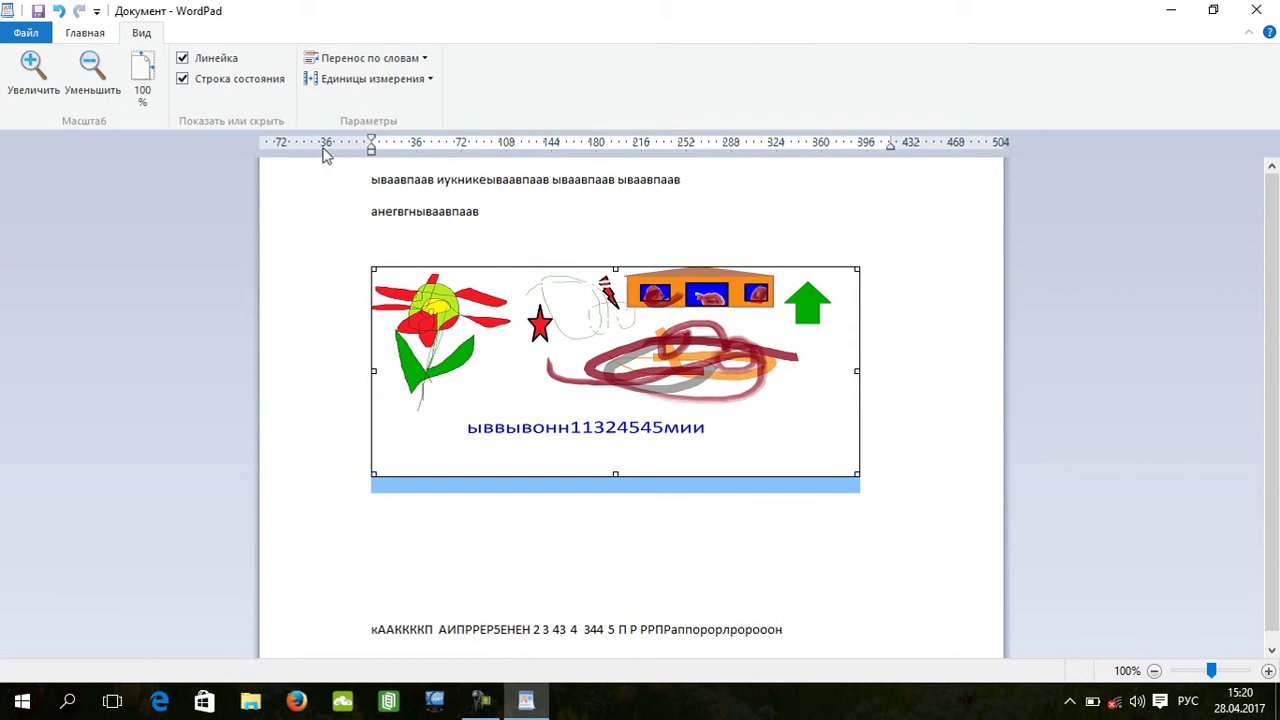
{"action": "left_click", "coordinate": [330, 79]}
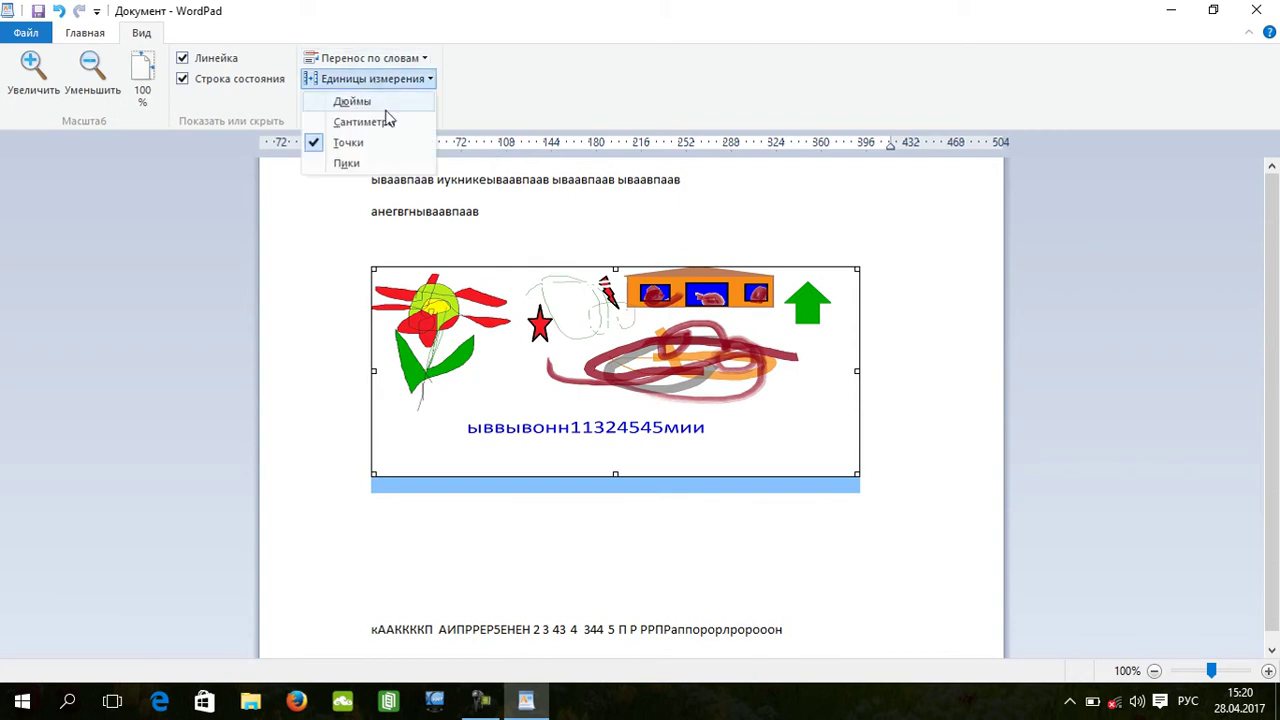
{"action": "left_click", "coordinate": [388, 120]}
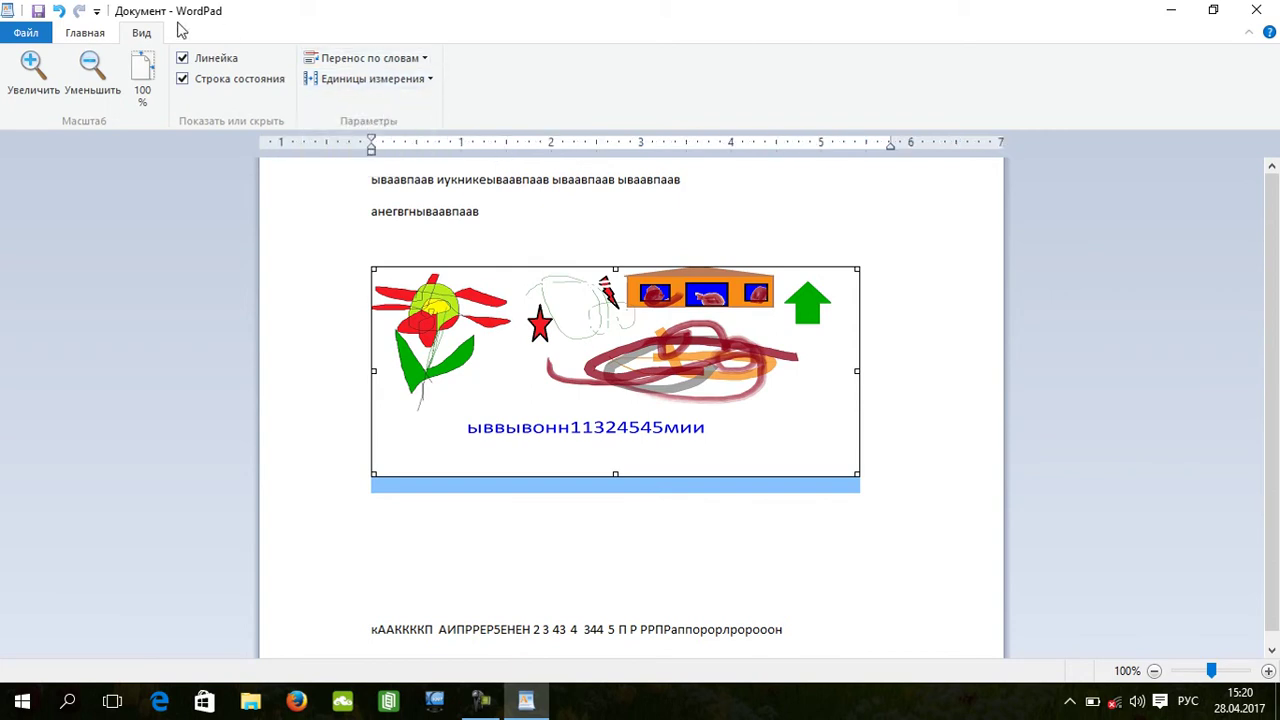
Use Paste Special to insert the clipboard content as a WordPad document in place of the selected picture.
{"action": "left_click", "coordinate": [86, 34]}
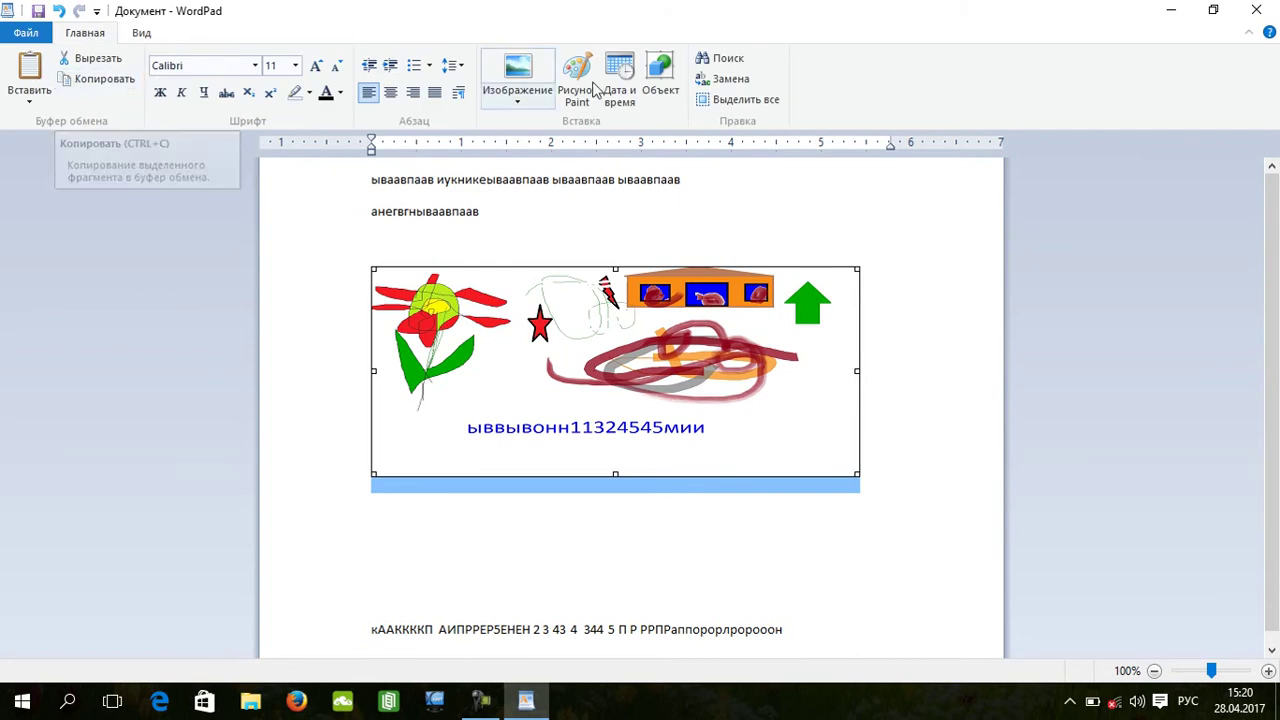
{"action": "left_click", "coordinate": [27, 92]}
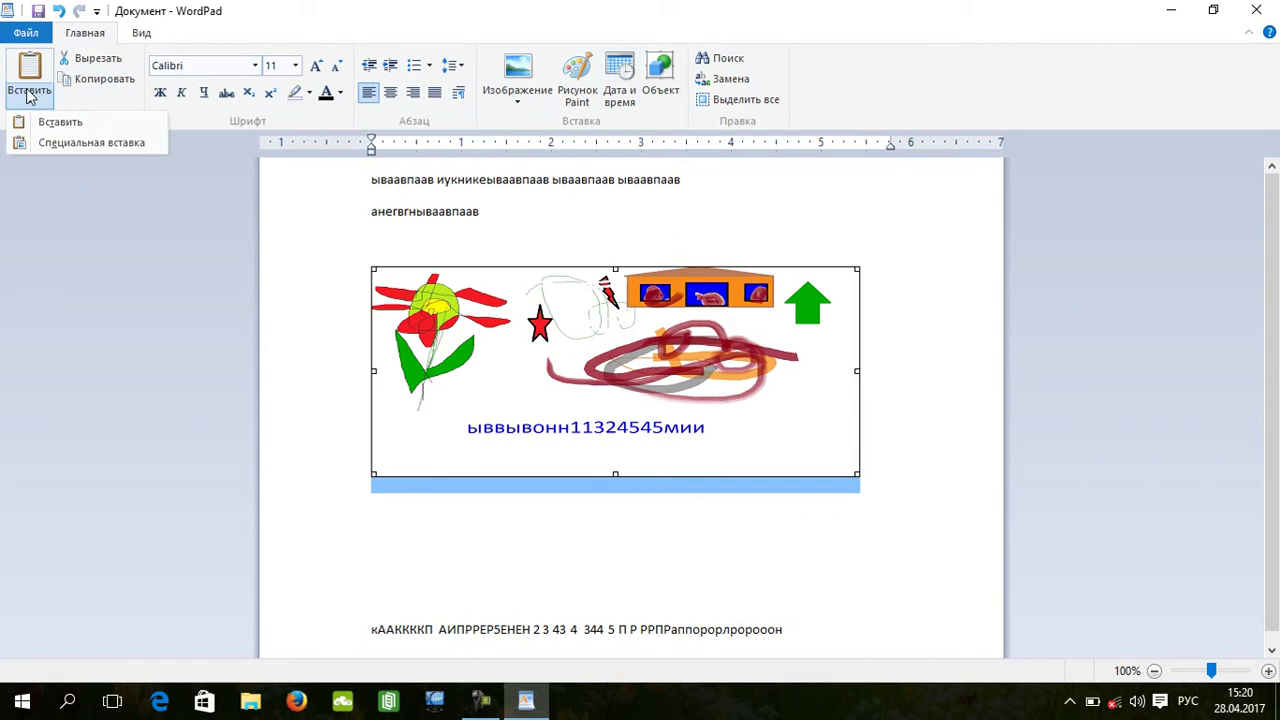
{"action": "left_click", "coordinate": [52, 143]}
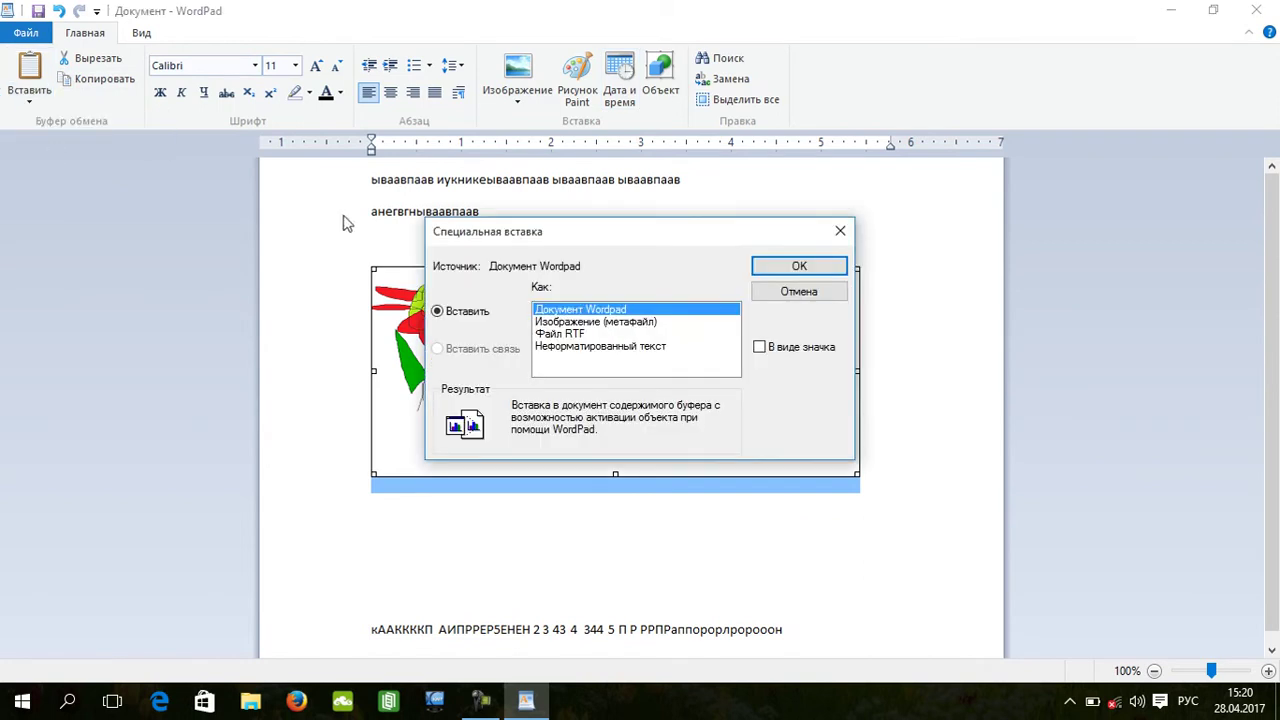
{"action": "left_click", "coordinate": [805, 267]}
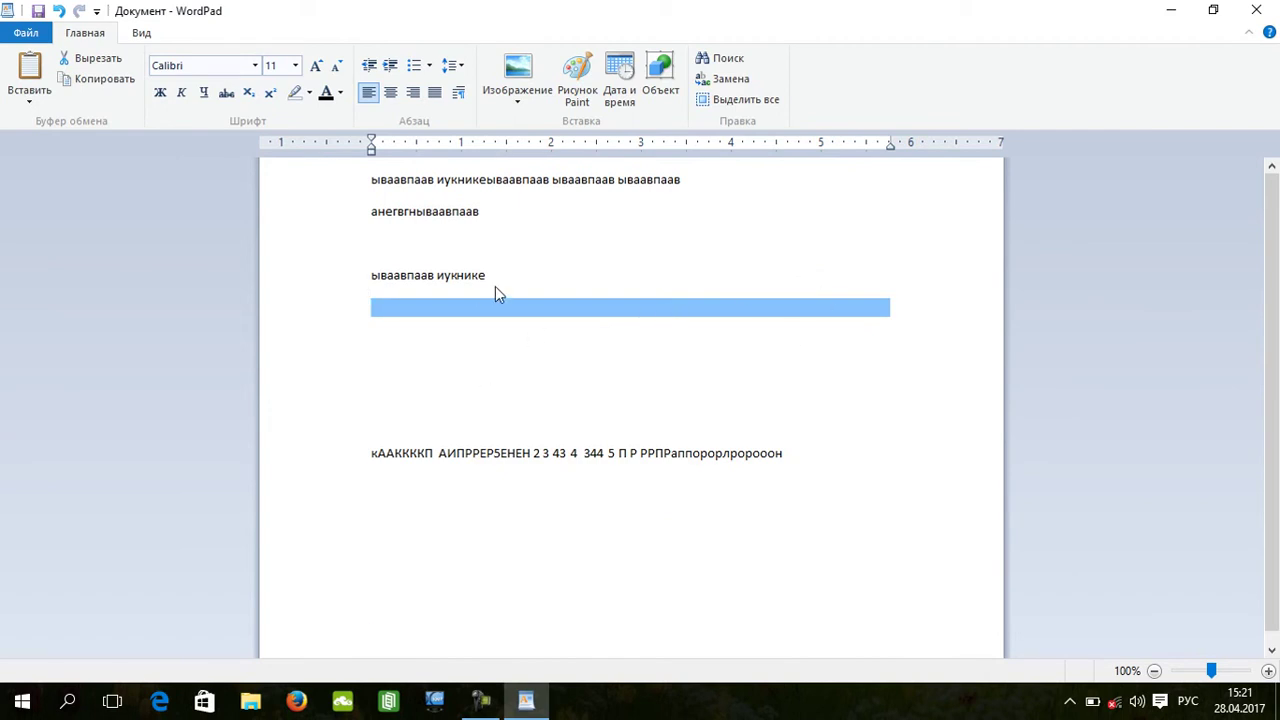
{"action": "left_click", "coordinate": [779, 216]}
{"action": "left_click", "coordinate": [651, 295]}
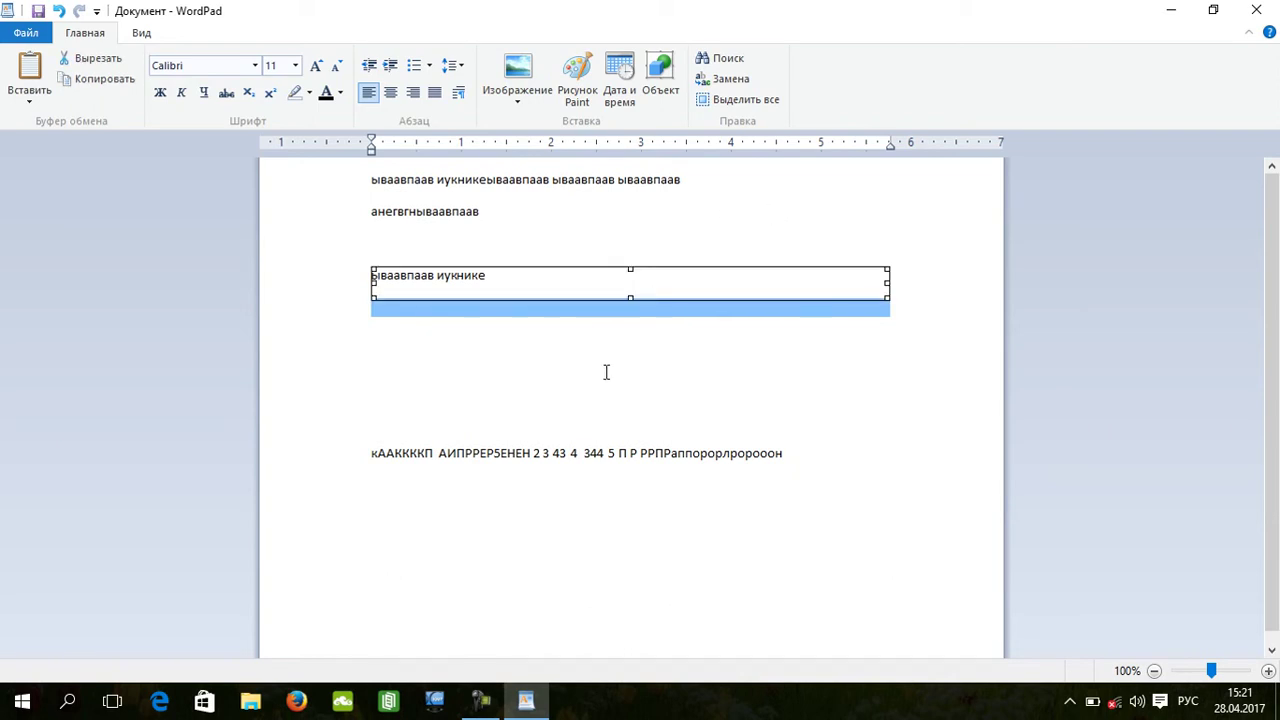
Undo the special paste and reduce the height of the restored picture from its lower edge.
{"action": "key", "text": "ctrl+z"}
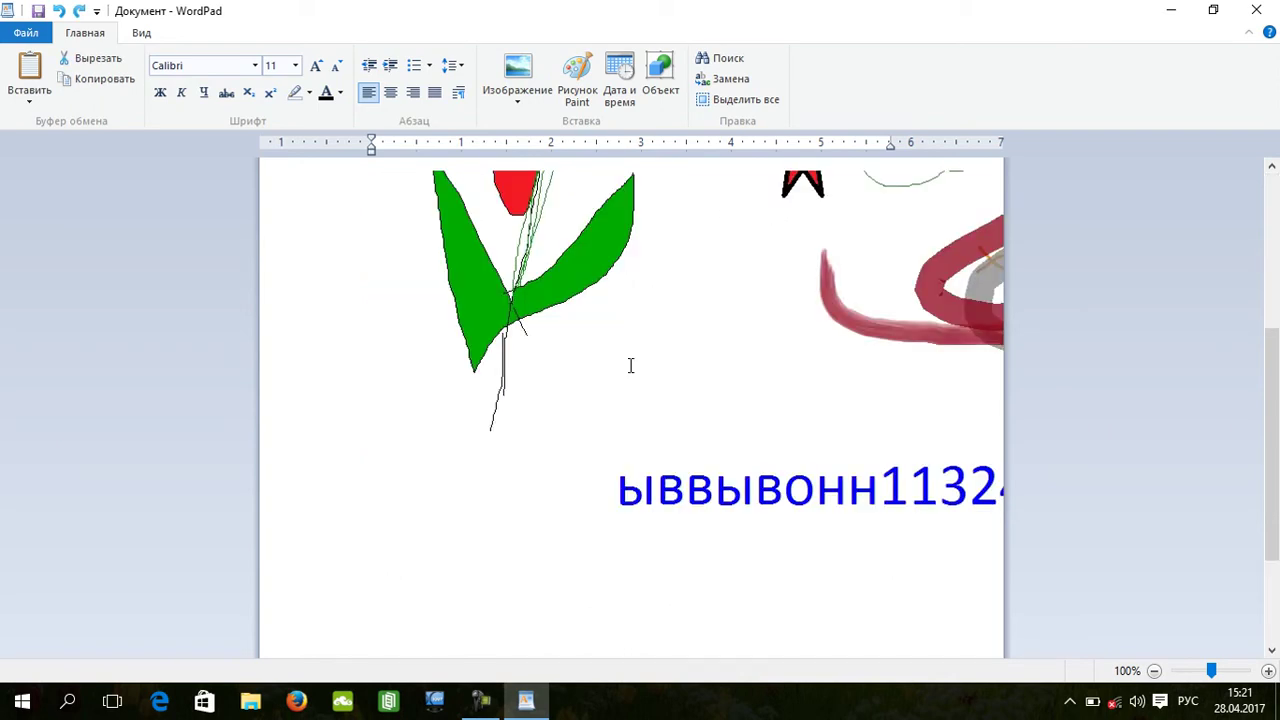
{"action": "scroll", "coordinate": [630, 365], "scroll_direction": "up", "scroll_amount": 5}
{"action": "left_click", "coordinate": [792, 439]}
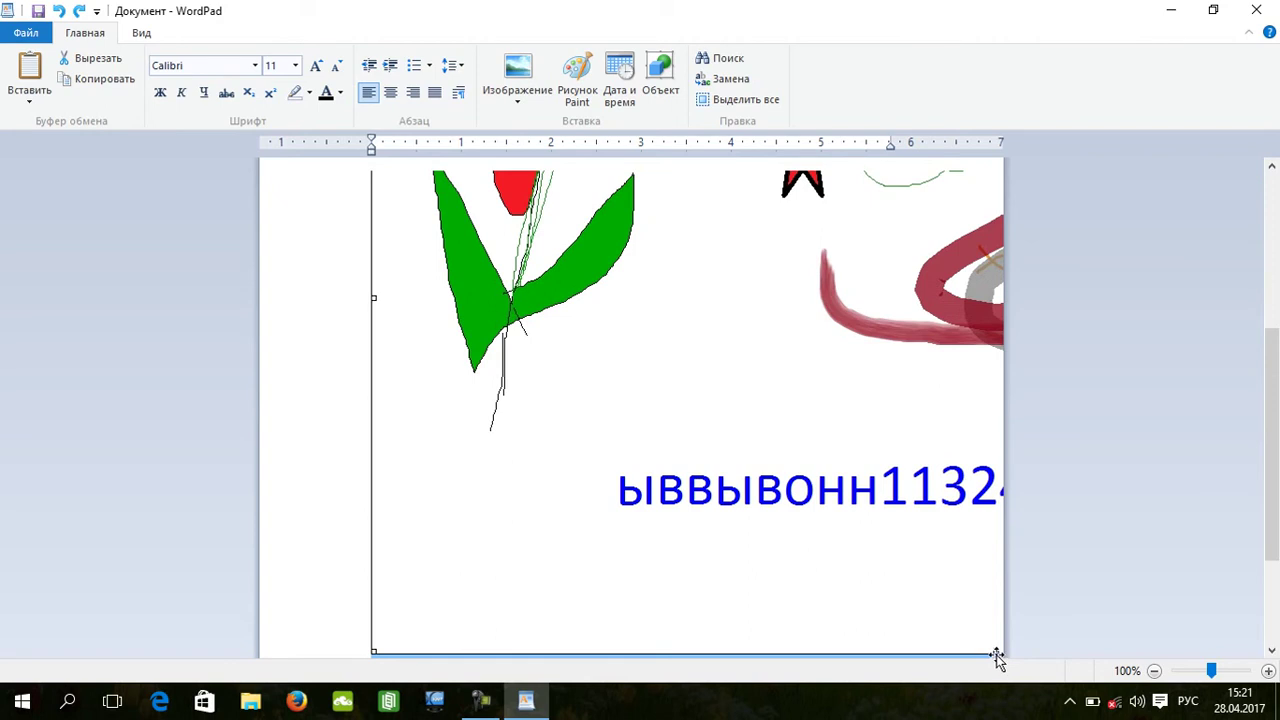
{"action": "left_click_drag", "start_coordinate": [998, 655], "coordinate": [717, 289]}
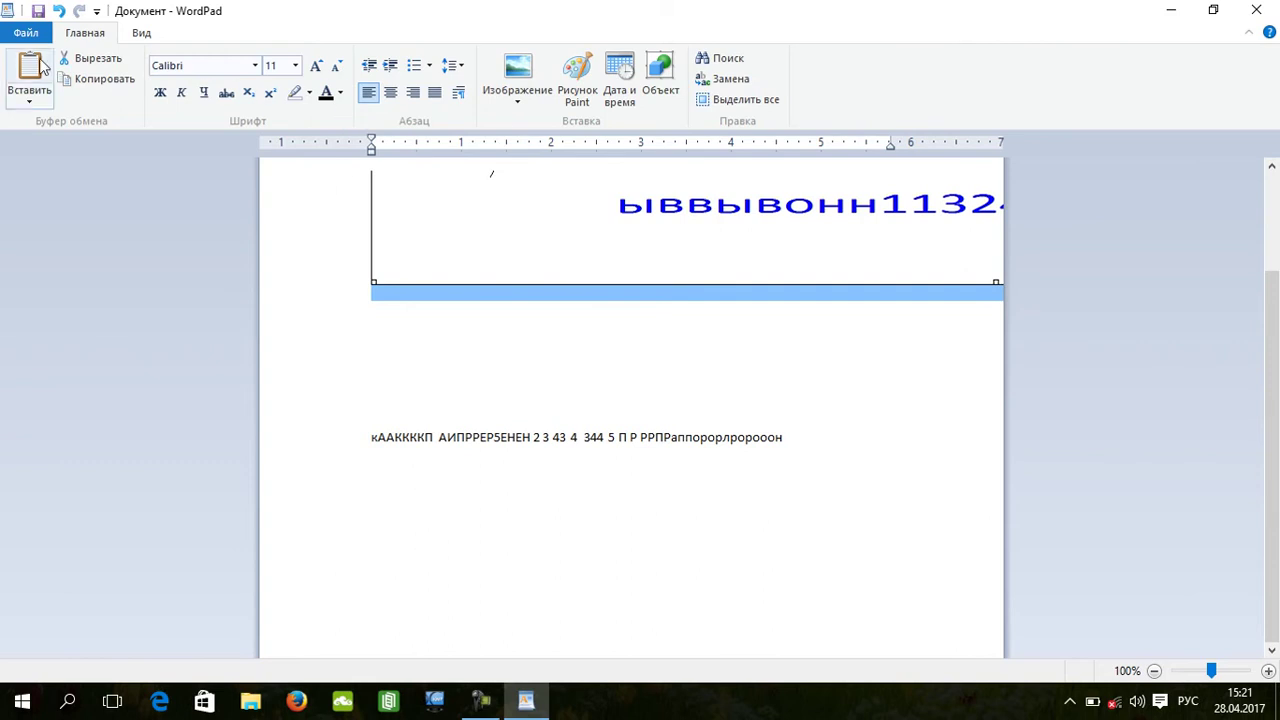
Start saving the document and choose the Документы folder as its destination.
{"action": "left_click", "coordinate": [38, 12]}
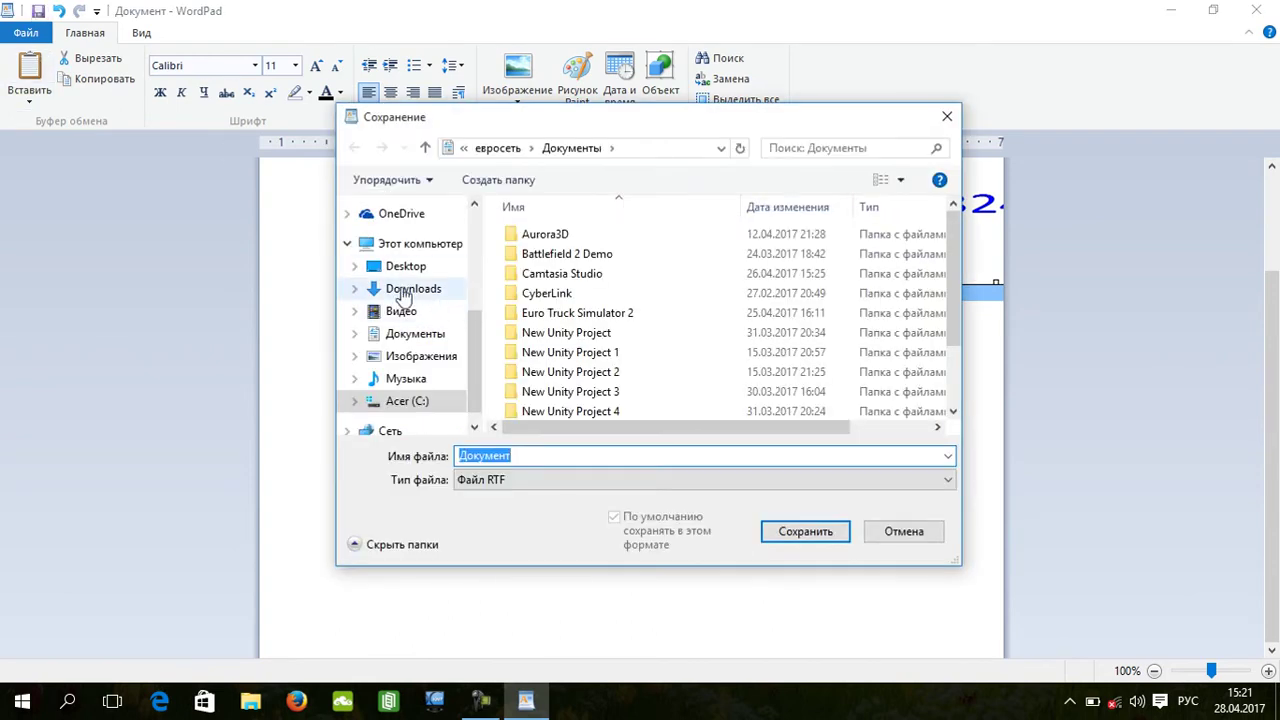
{"action": "left_click", "coordinate": [400, 337]}
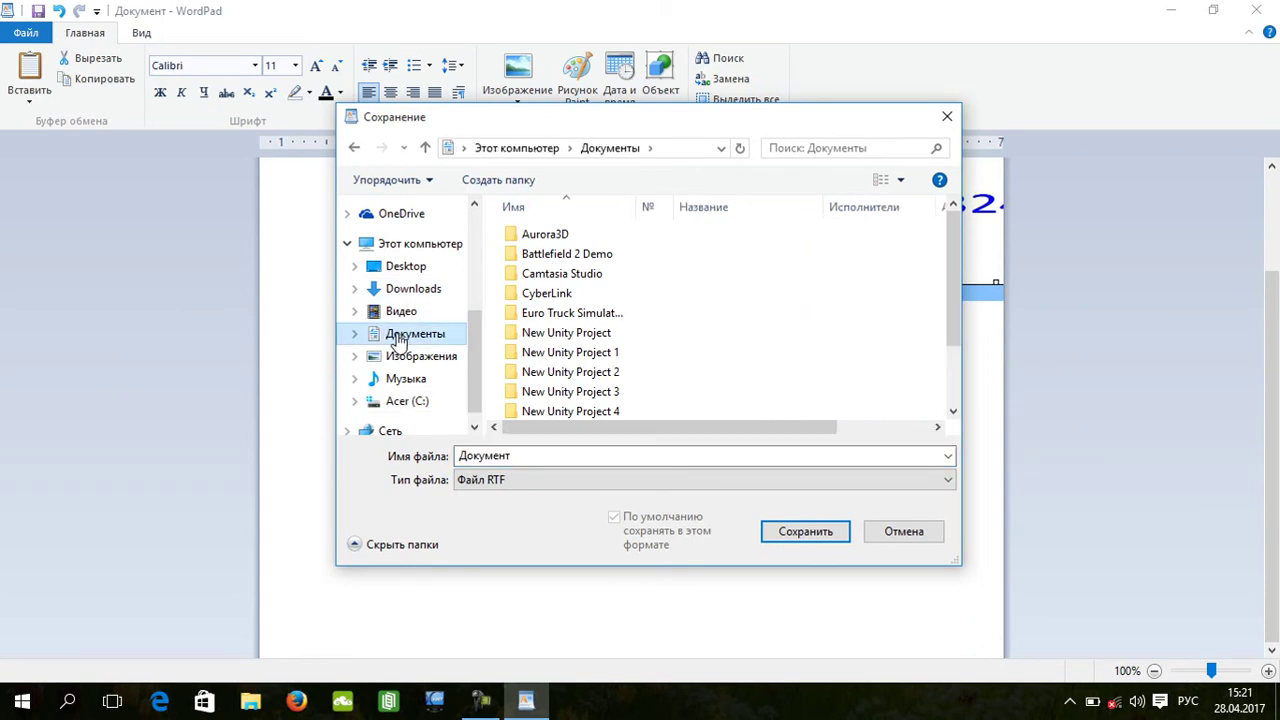
{"action": "left_click", "coordinate": [405, 268]}
{"action": "left_click", "coordinate": [398, 313]}
{"action": "left_click", "coordinate": [392, 337]}
Try to save the file as Документпкпкрор in the Текстовый документ MS-DOS format, declining the loss of formatting.
{"action": "left_click", "coordinate": [678, 456]}
{"action": "left_click", "coordinate": [677, 456]}
{"action": "type", "text": "пк"}
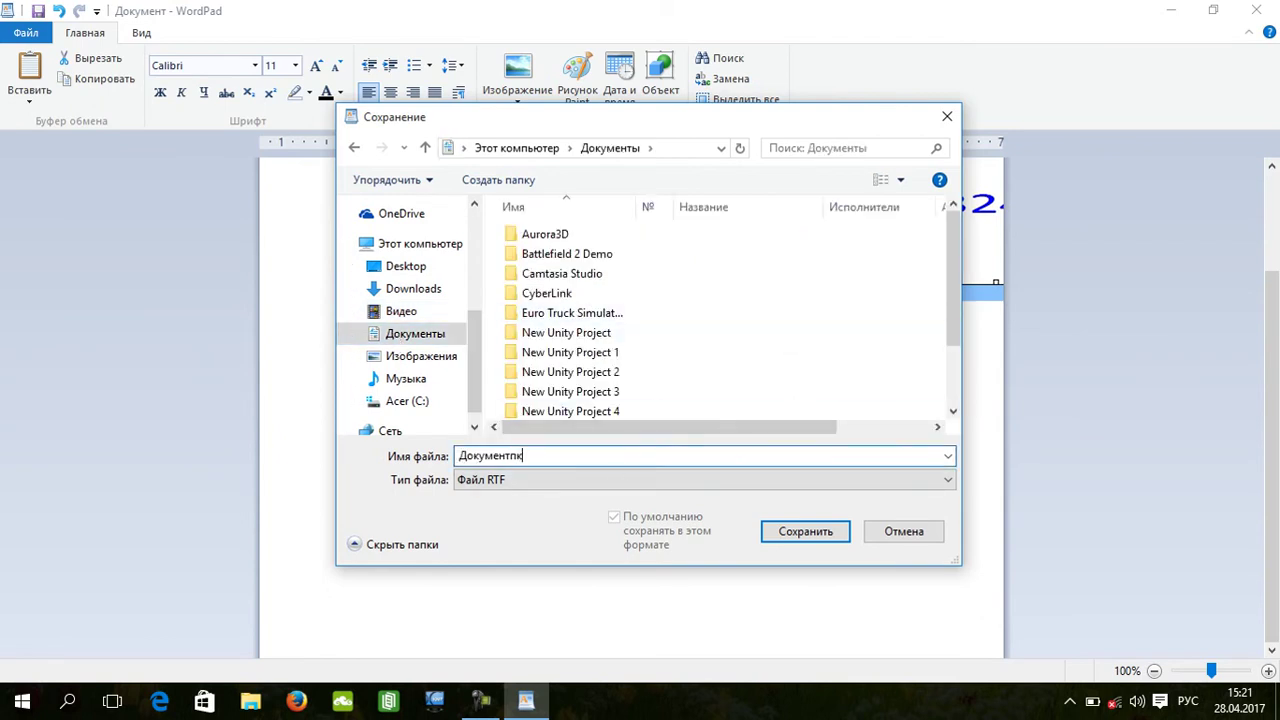
{"action": "type", "text": "пкрор"}
{"action": "left_click", "coordinate": [587, 480]}
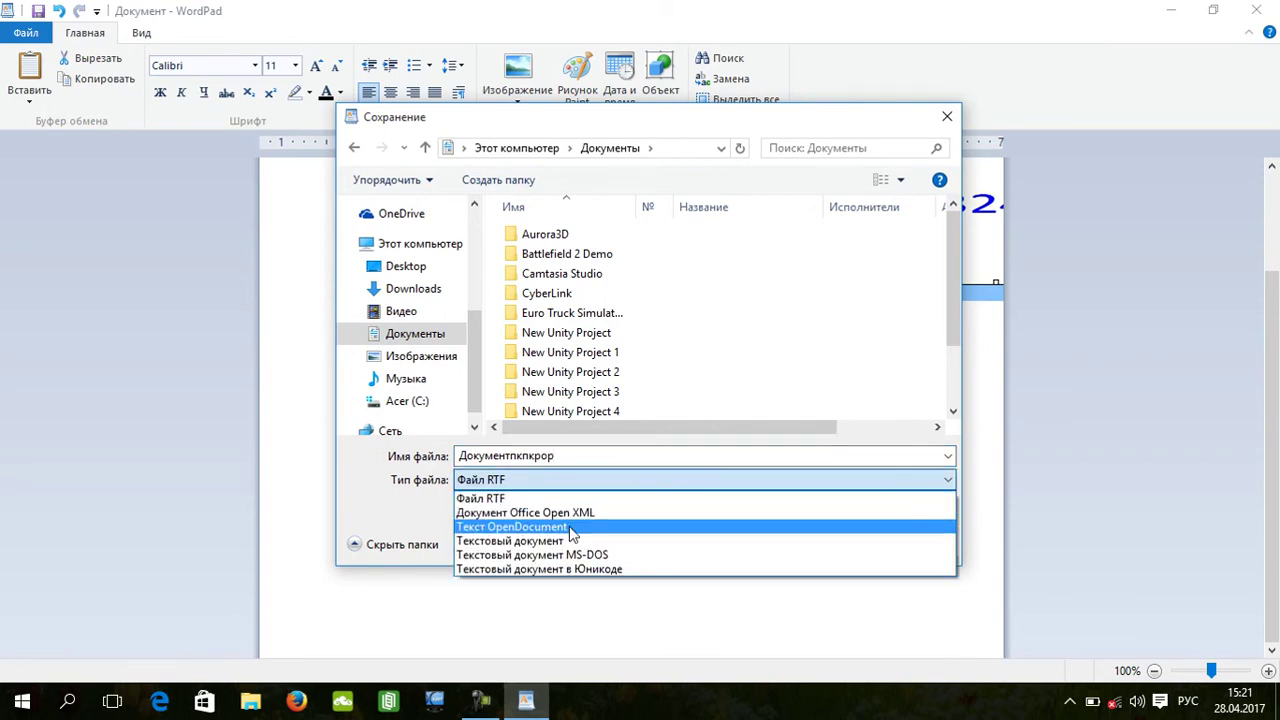
{"action": "left_click", "coordinate": [576, 555]}
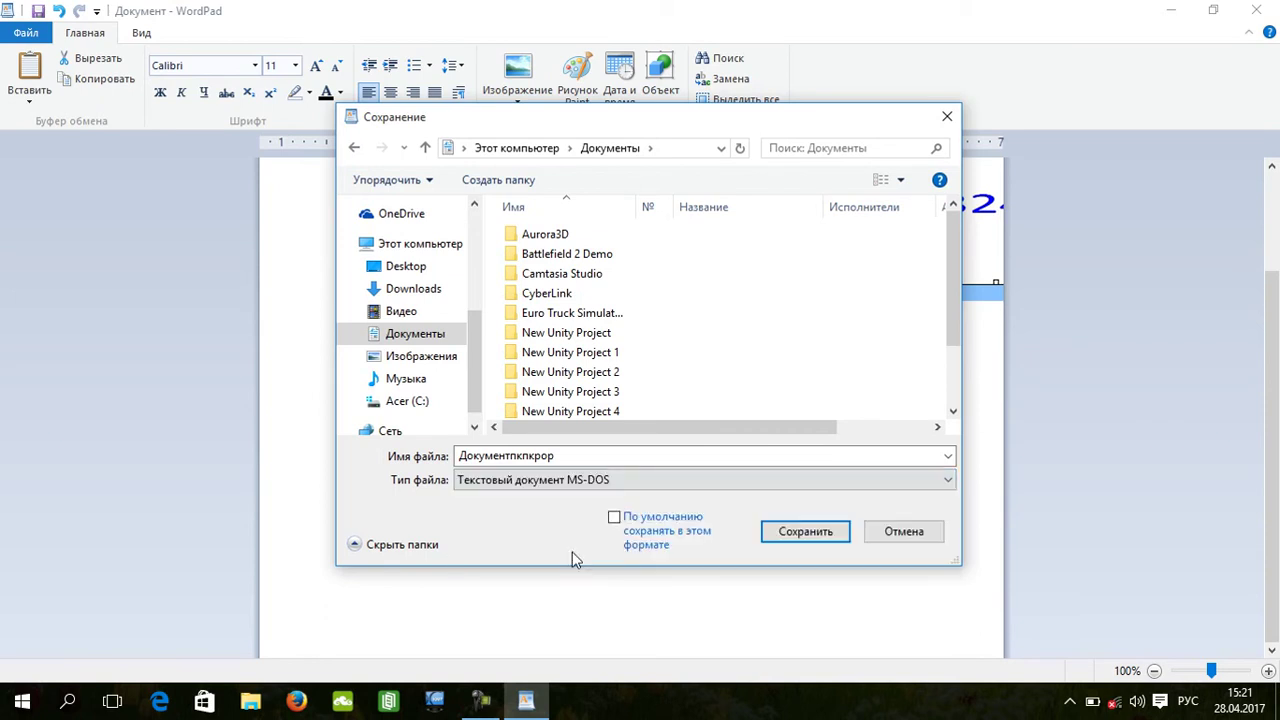
{"action": "double_click", "coordinate": [609, 457]}
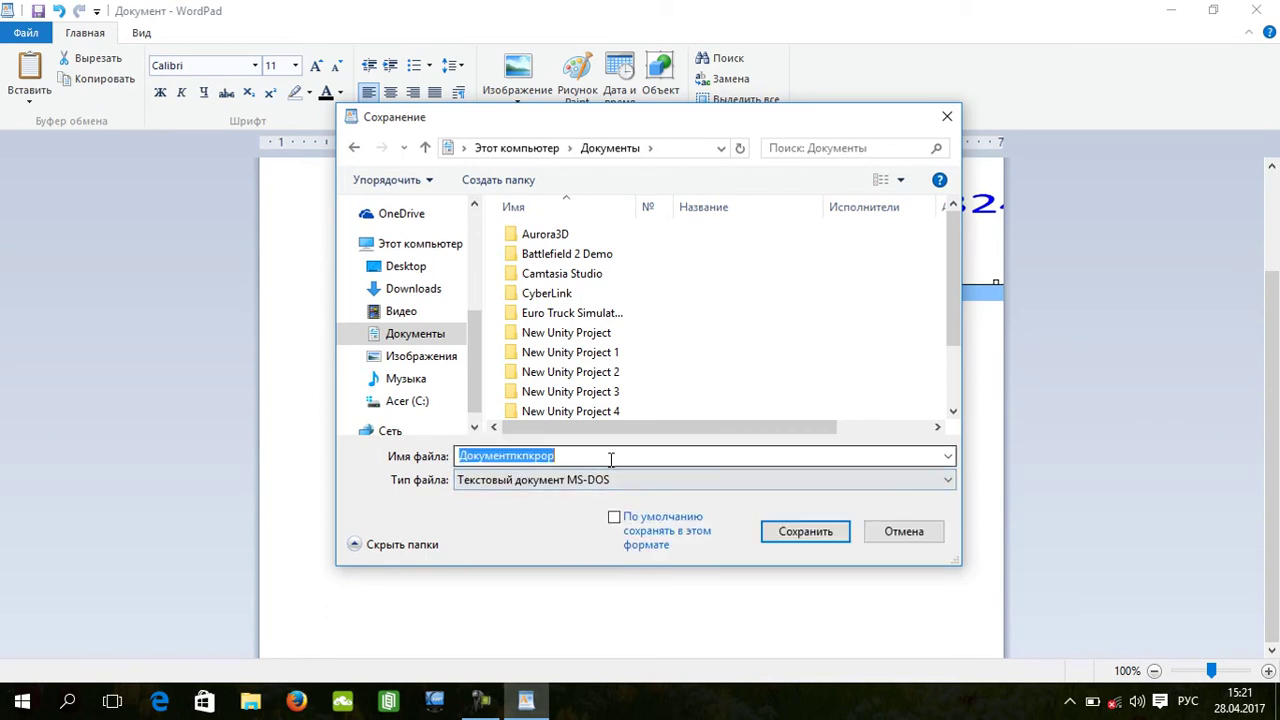
{"action": "left_click", "coordinate": [812, 537]}
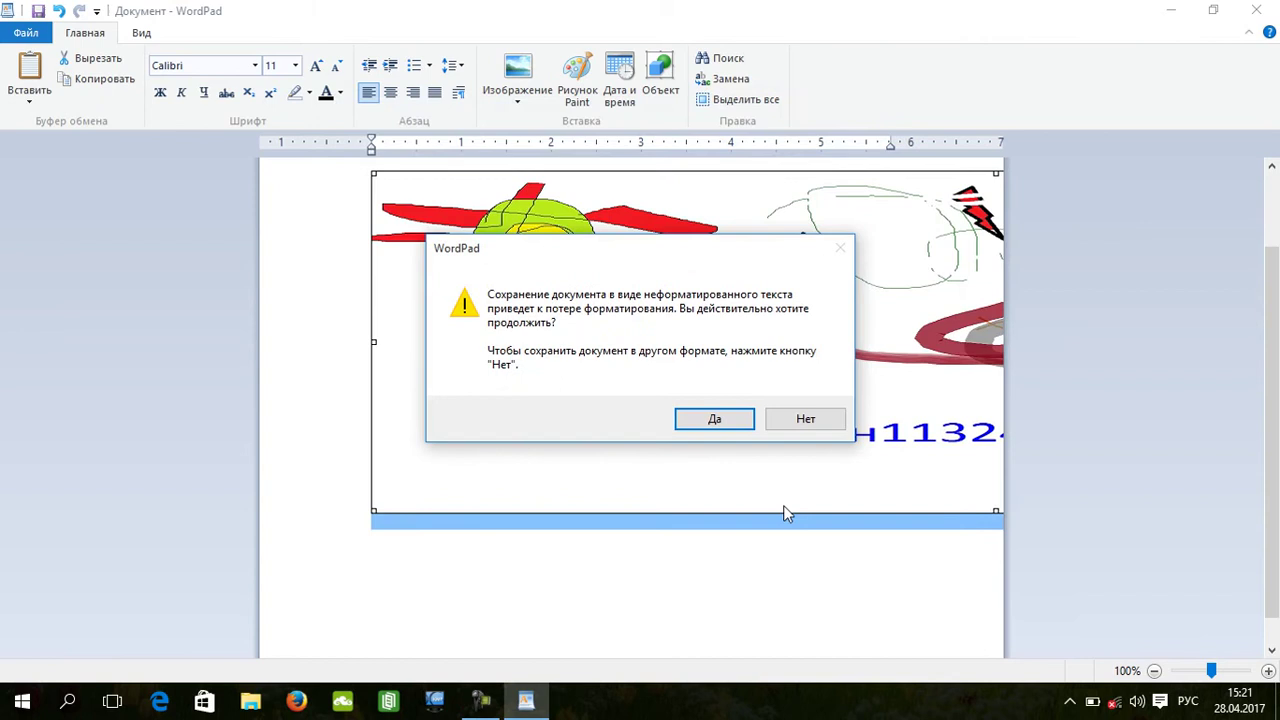
{"action": "left_click", "coordinate": [729, 420]}
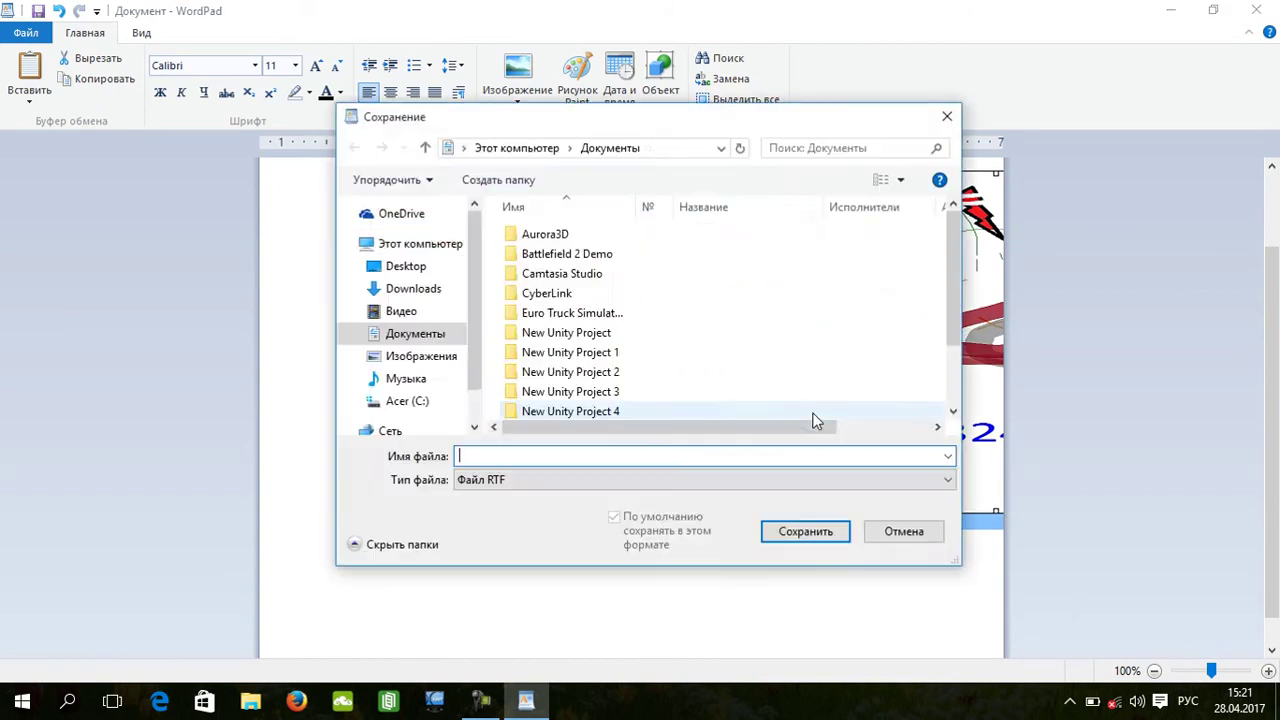
Save the document as акукукуккук in the Файл RTF format and close WordPad.
{"action": "type", "text": "акукукук"}
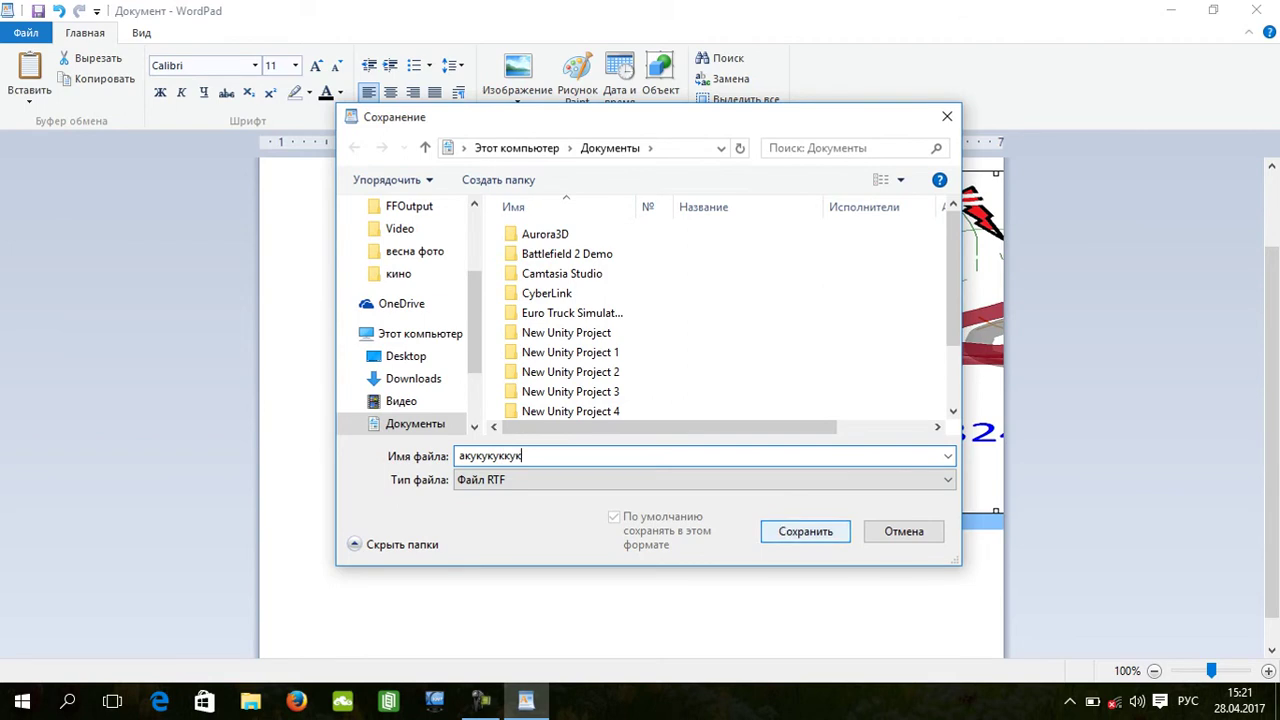
{"action": "left_click", "coordinate": [773, 531]}
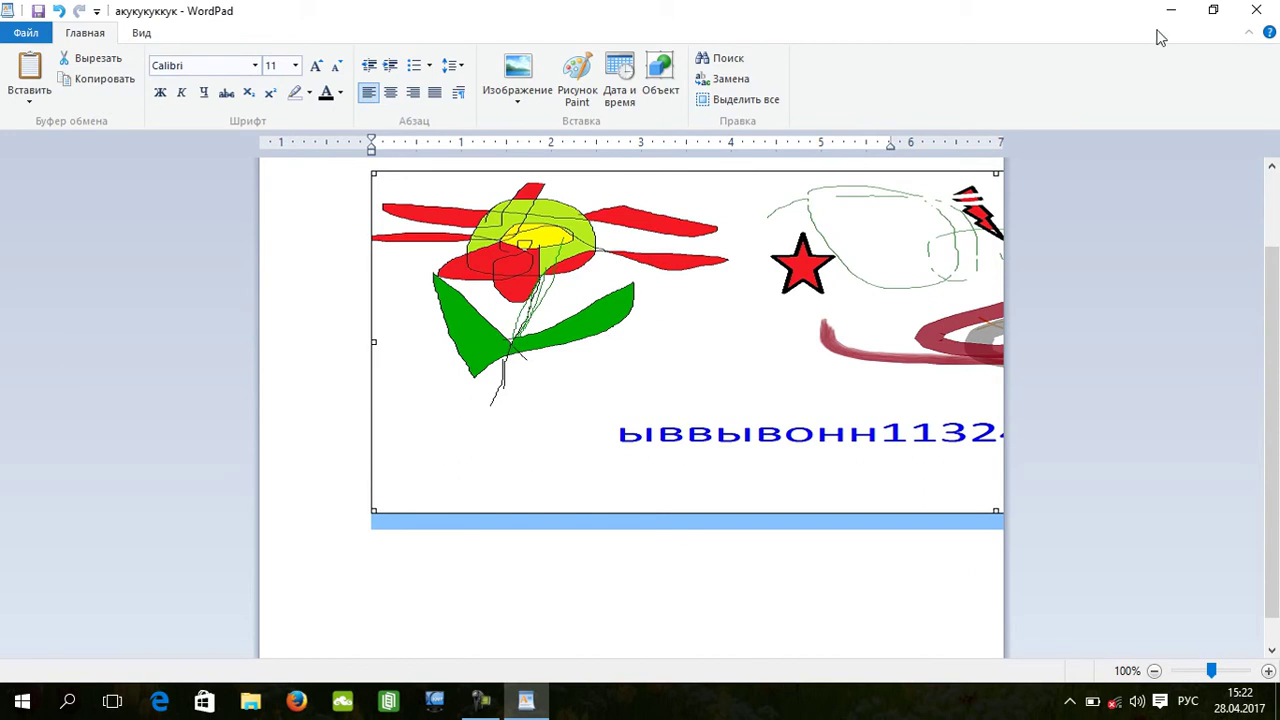
{"action": "left_click", "coordinate": [1256, 10]}
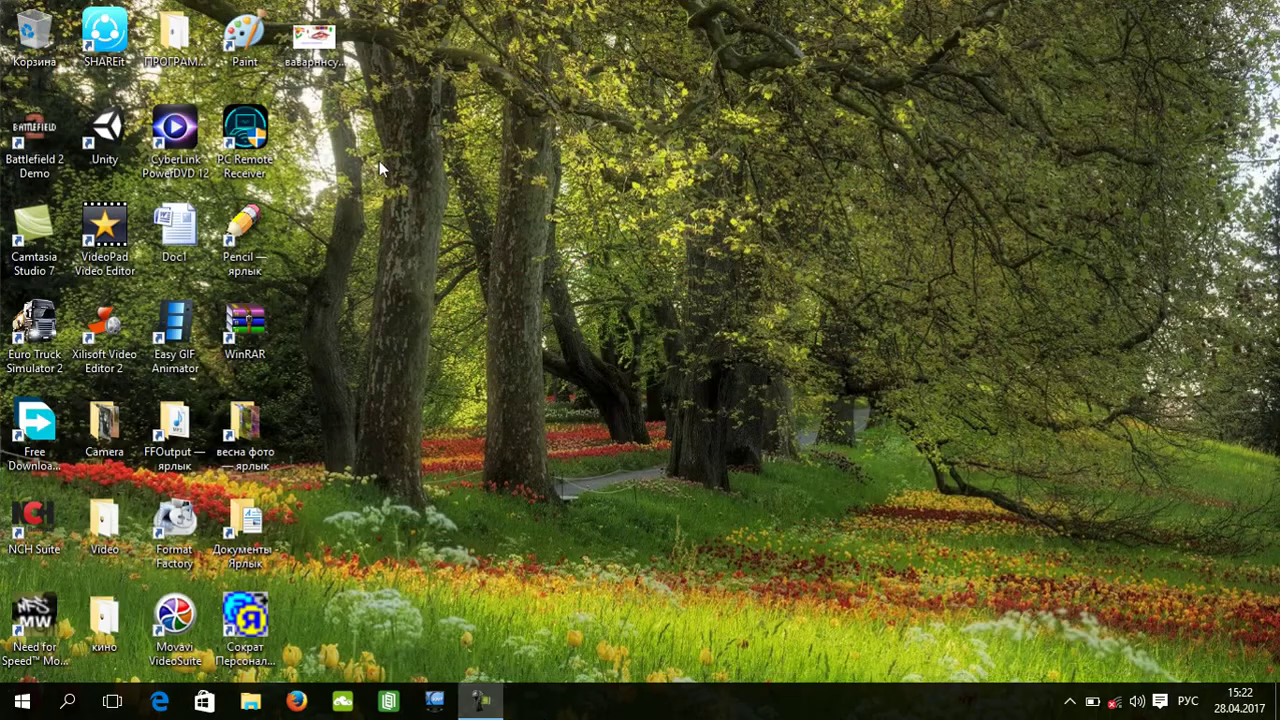
Go to the Документы folder in File Explorer and open the saved file акукукуккук in Word.
{"action": "left_click", "coordinate": [247, 535]}
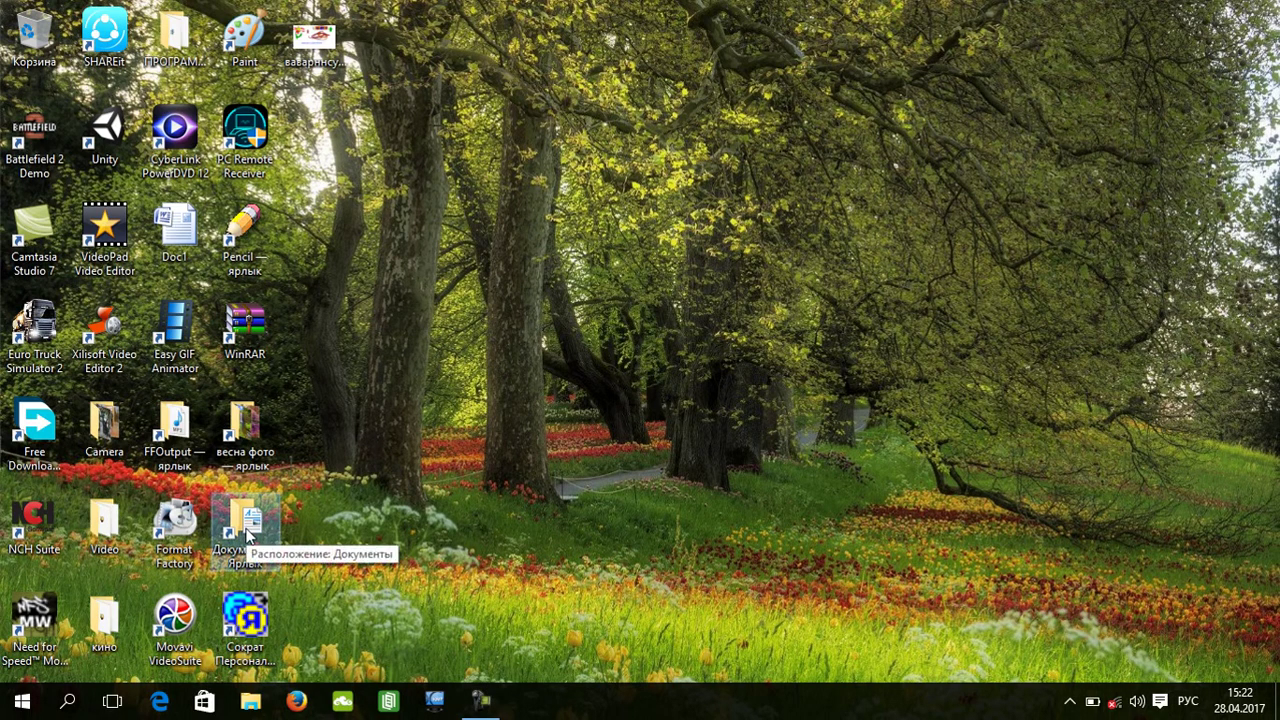
{"action": "left_click", "coordinate": [40, 712]}
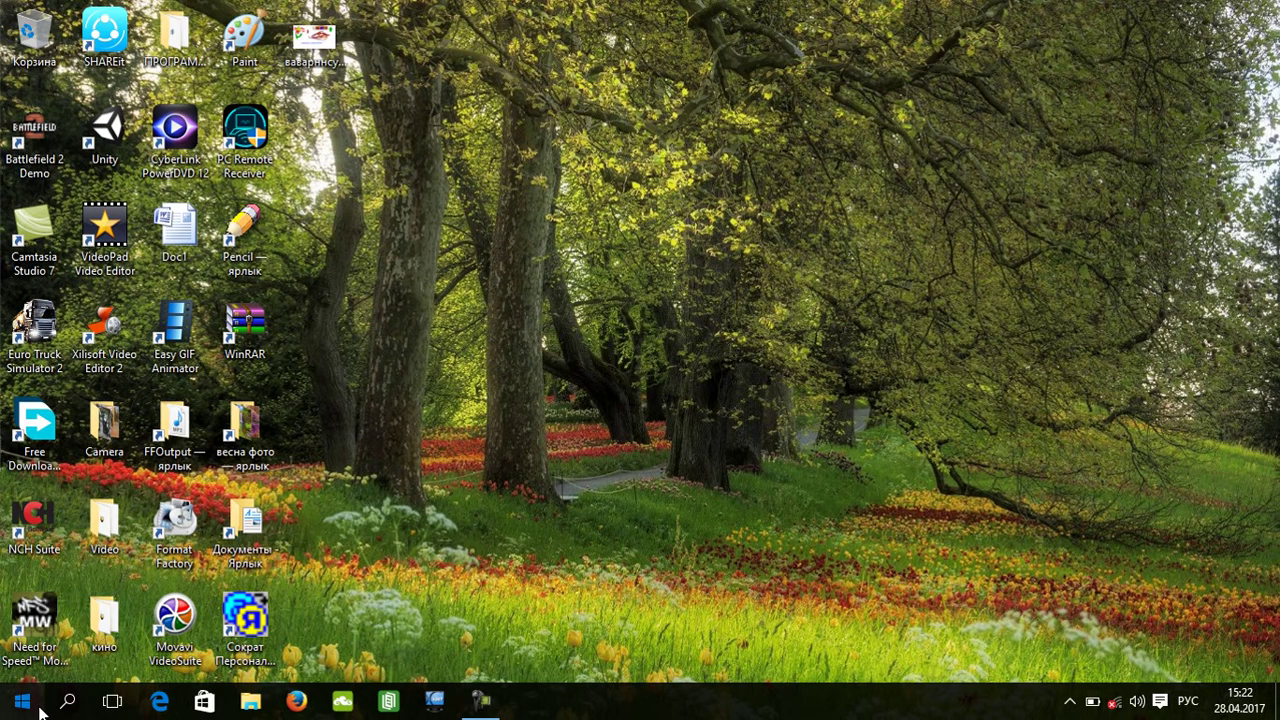
{"action": "left_click", "coordinate": [36, 708]}
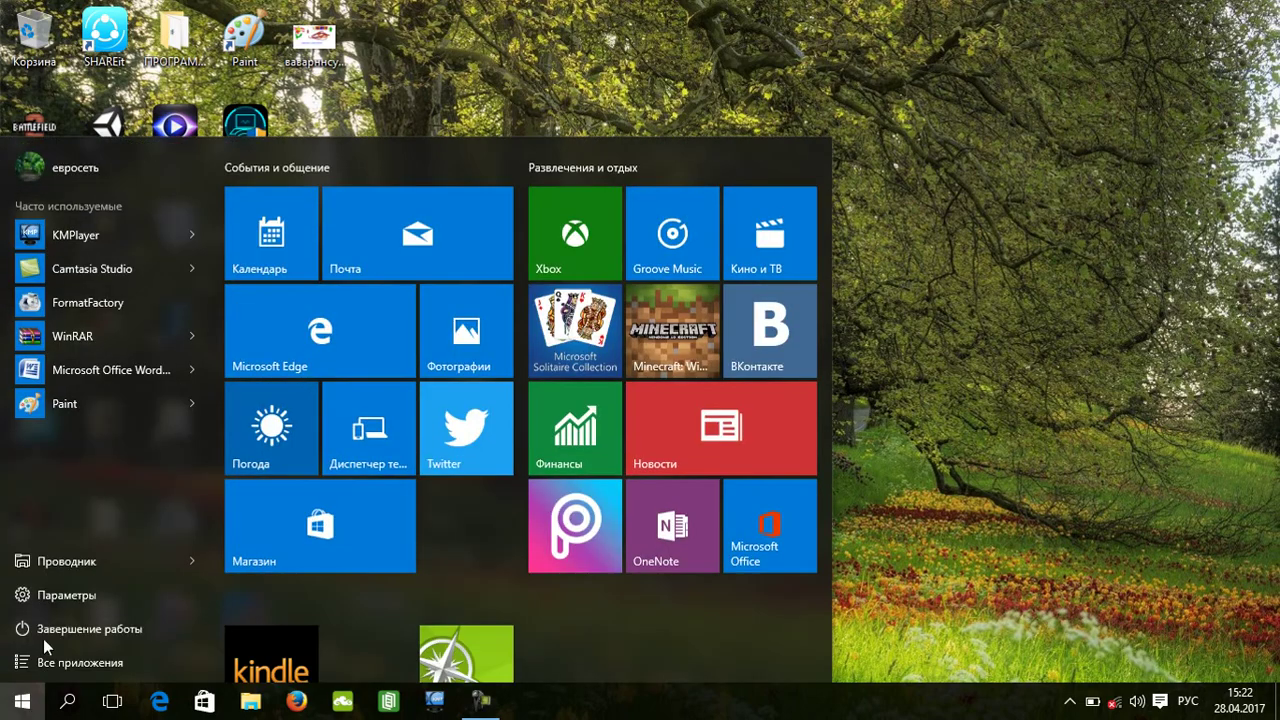
{"action": "left_click", "coordinate": [76, 550]}
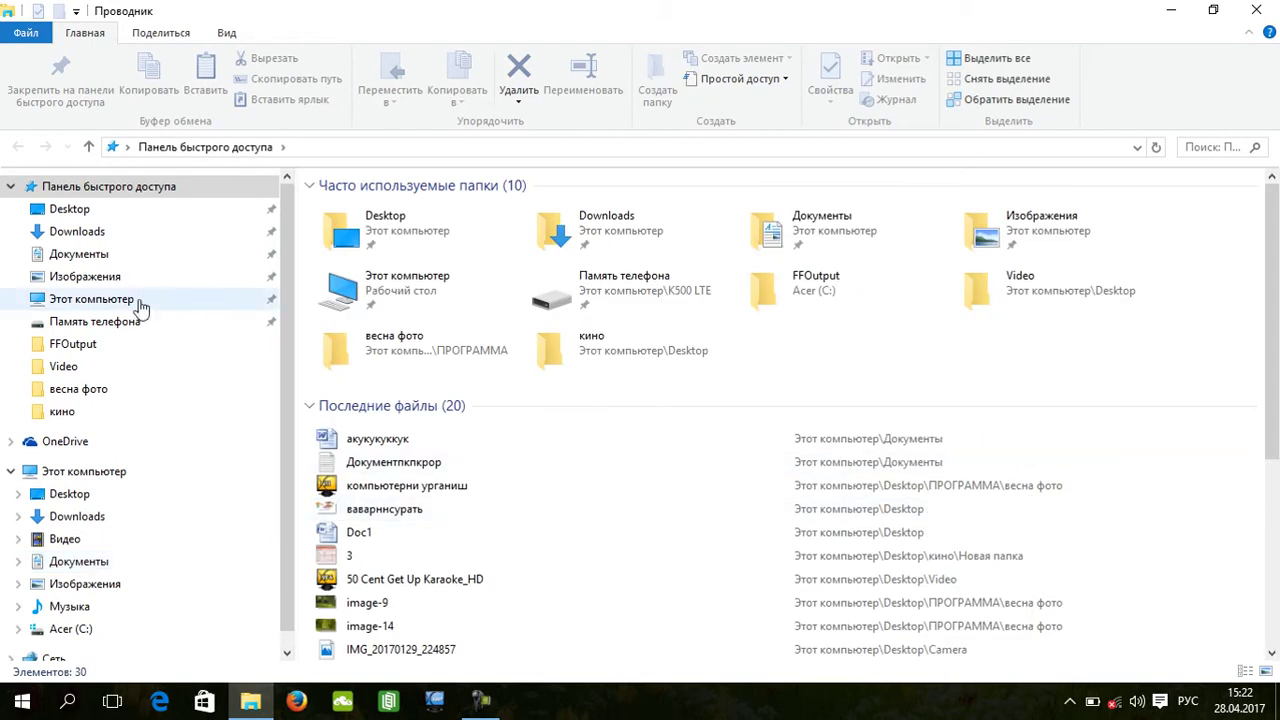
{"action": "left_click", "coordinate": [62, 257]}
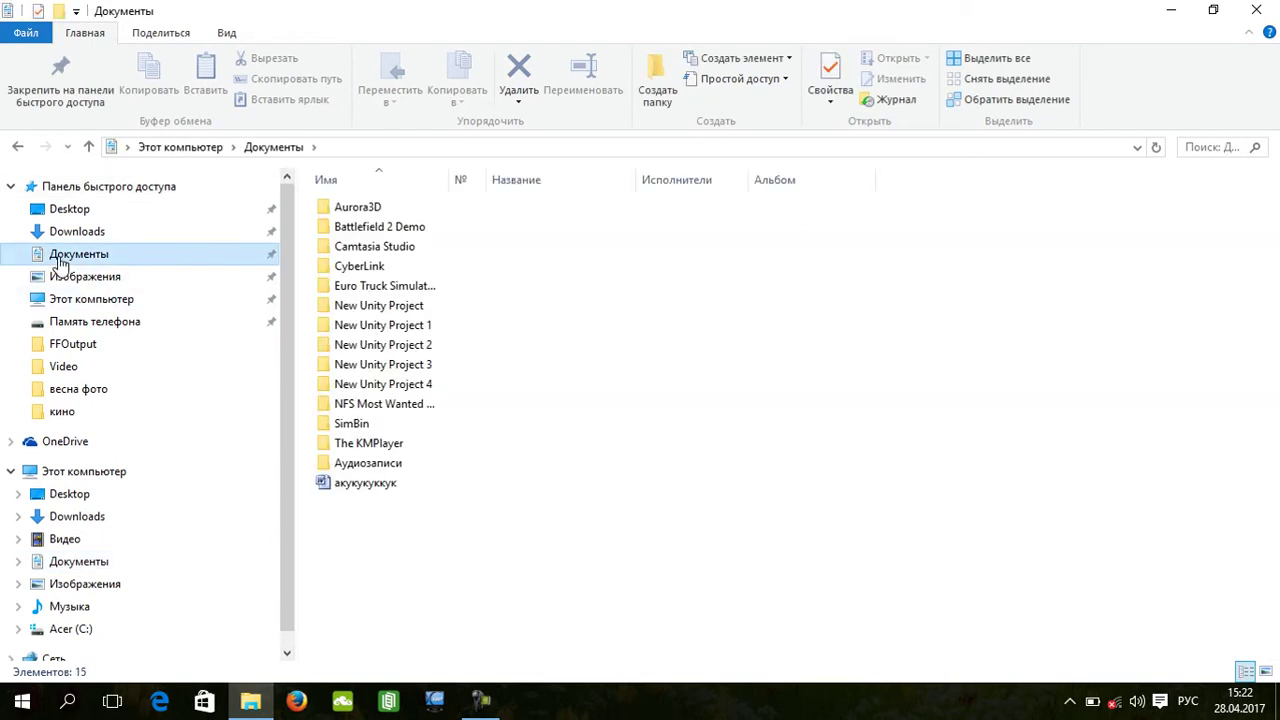
{"action": "left_click", "coordinate": [330, 490]}
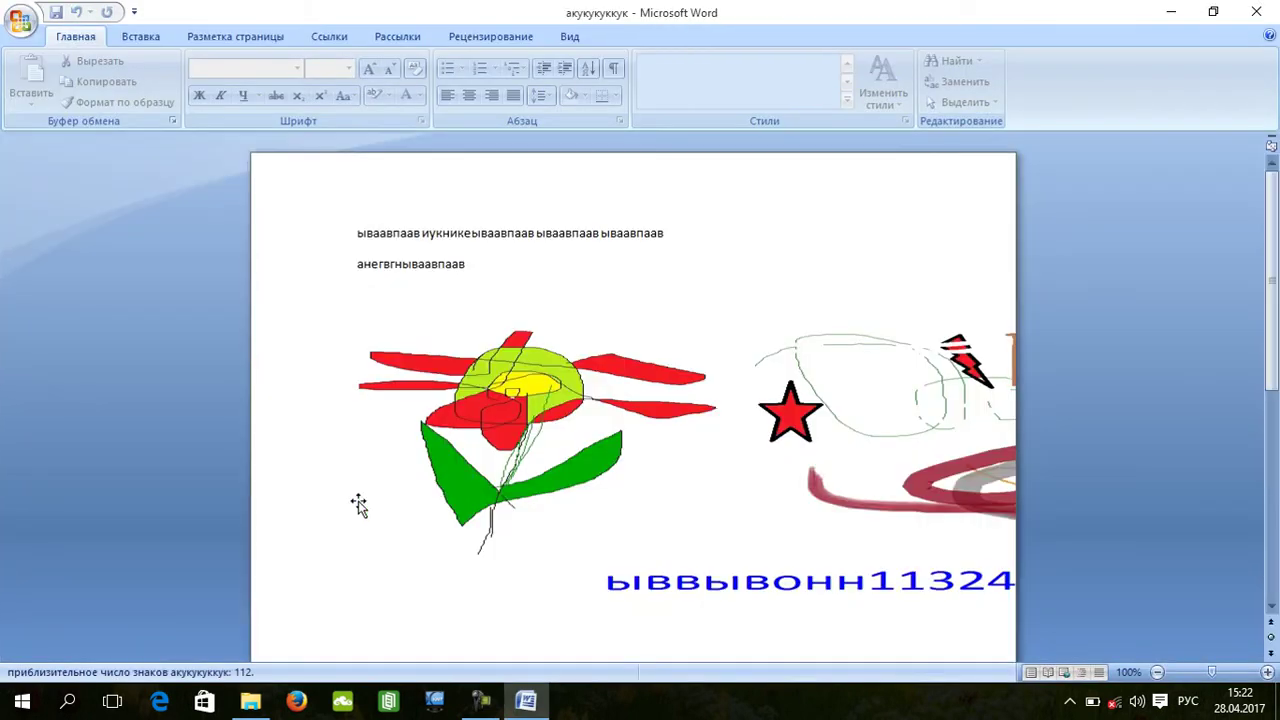
Examine the text and the picture of the opened document in Word.
{"action": "left_click", "coordinate": [430, 445]}
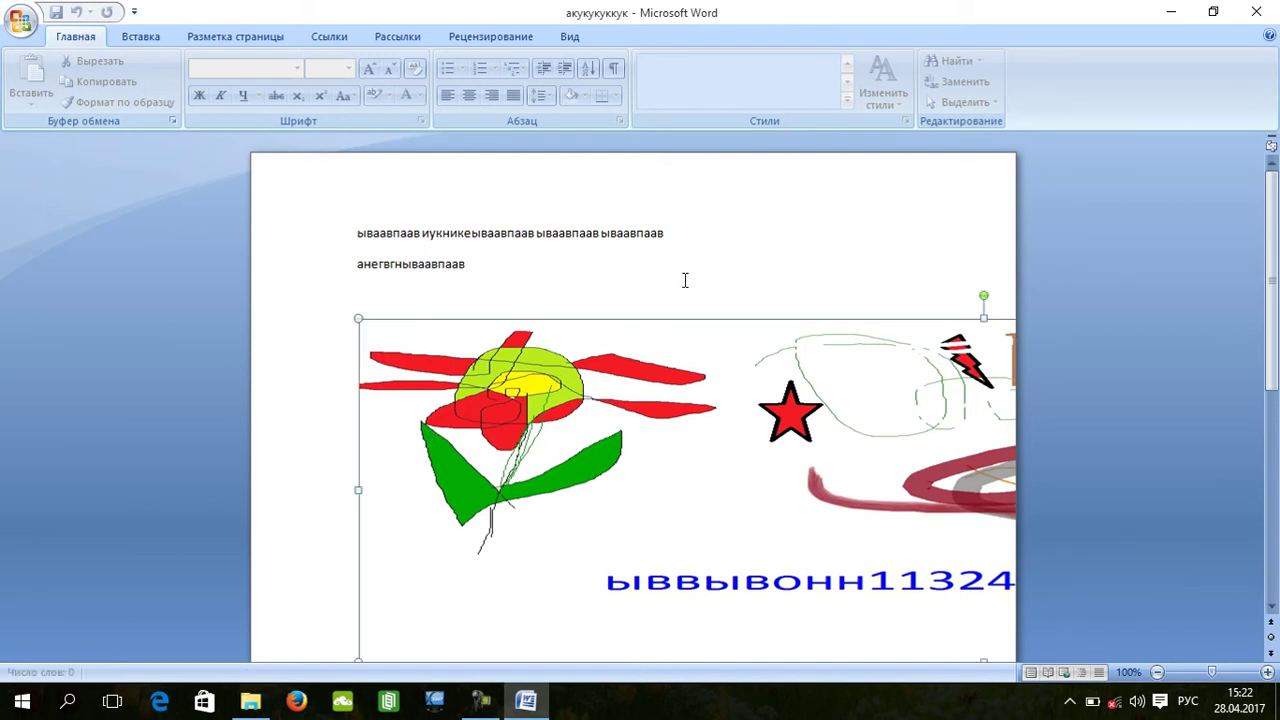
{"action": "scroll", "coordinate": [720, 300], "scroll_direction": "down", "scroll_amount": 5}
{"action": "scroll", "coordinate": [700, 380], "scroll_direction": "up", "scroll_amount": 5}
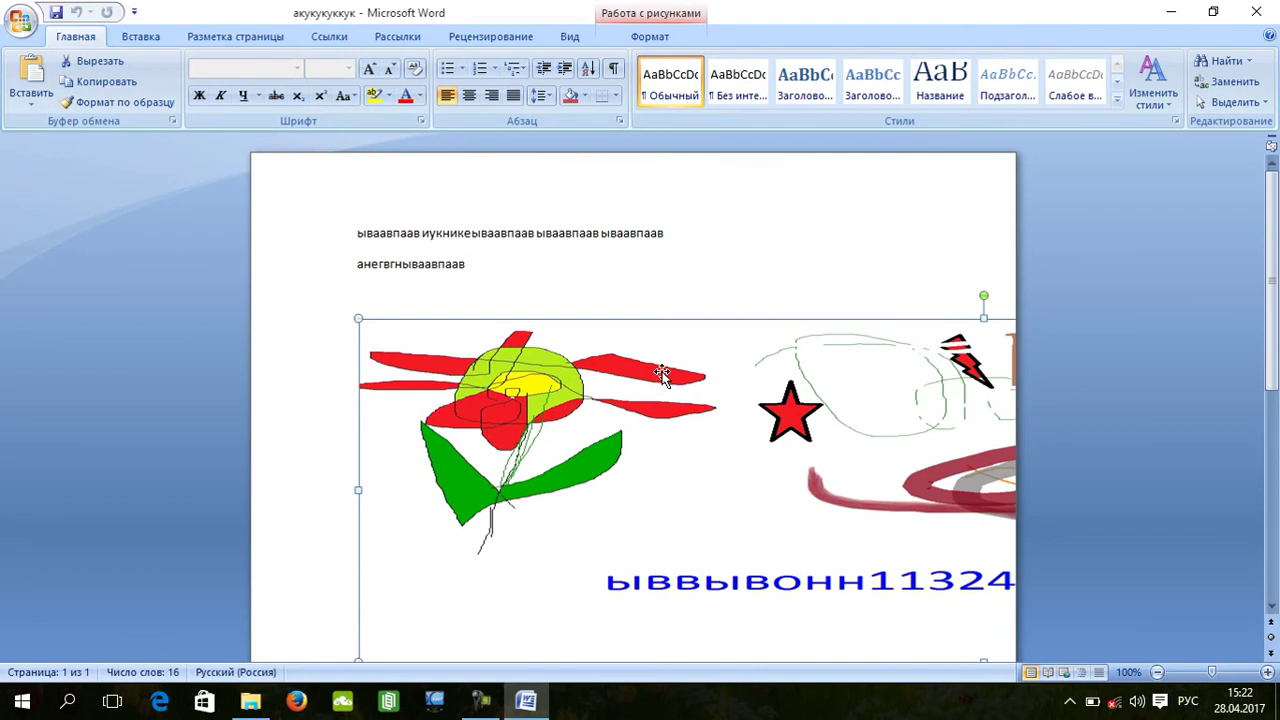
{"action": "scroll", "coordinate": [681, 364], "scroll_direction": "down", "scroll_amount": 4}
{"action": "scroll", "coordinate": [681, 364], "scroll_direction": "up", "scroll_amount": 4}
{"action": "left_click", "coordinate": [808, 244]}
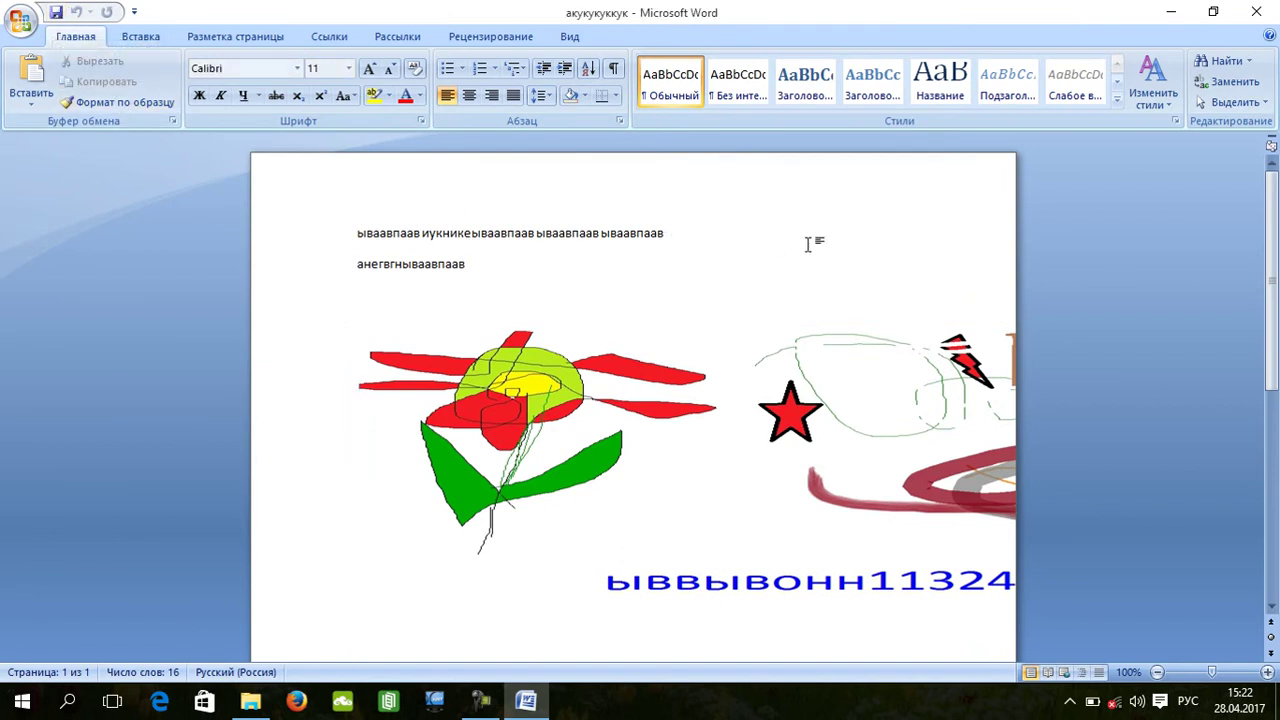
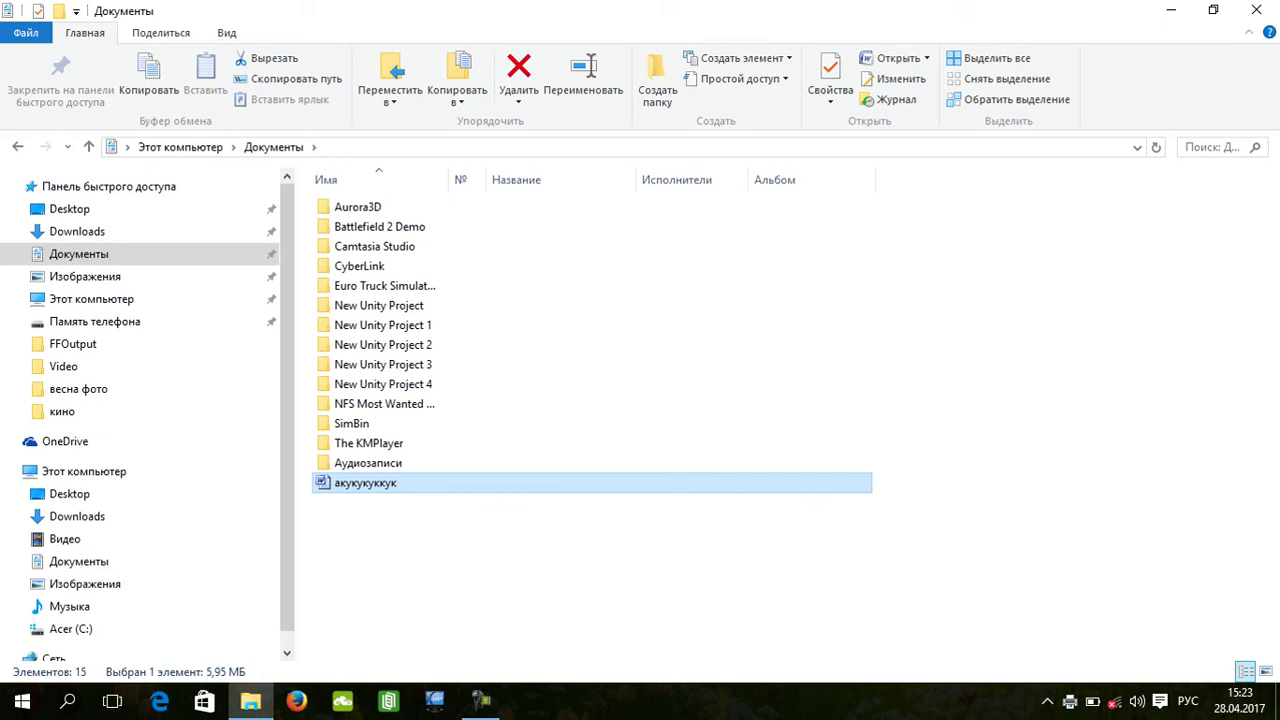
Return to the desktop, view the installed printers in Устройства и принтеры, and close that window.
{"action": "key", "text": "super+d"}
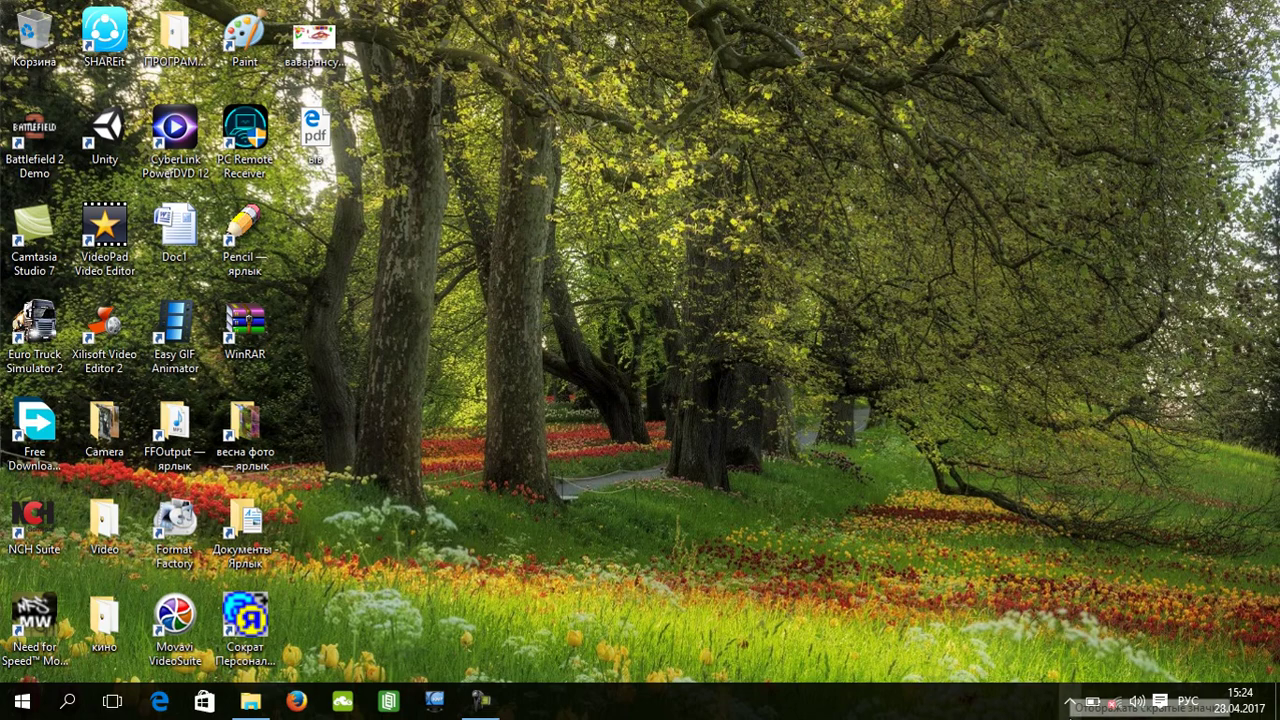
{"action": "left_click", "coordinate": [1070, 702]}
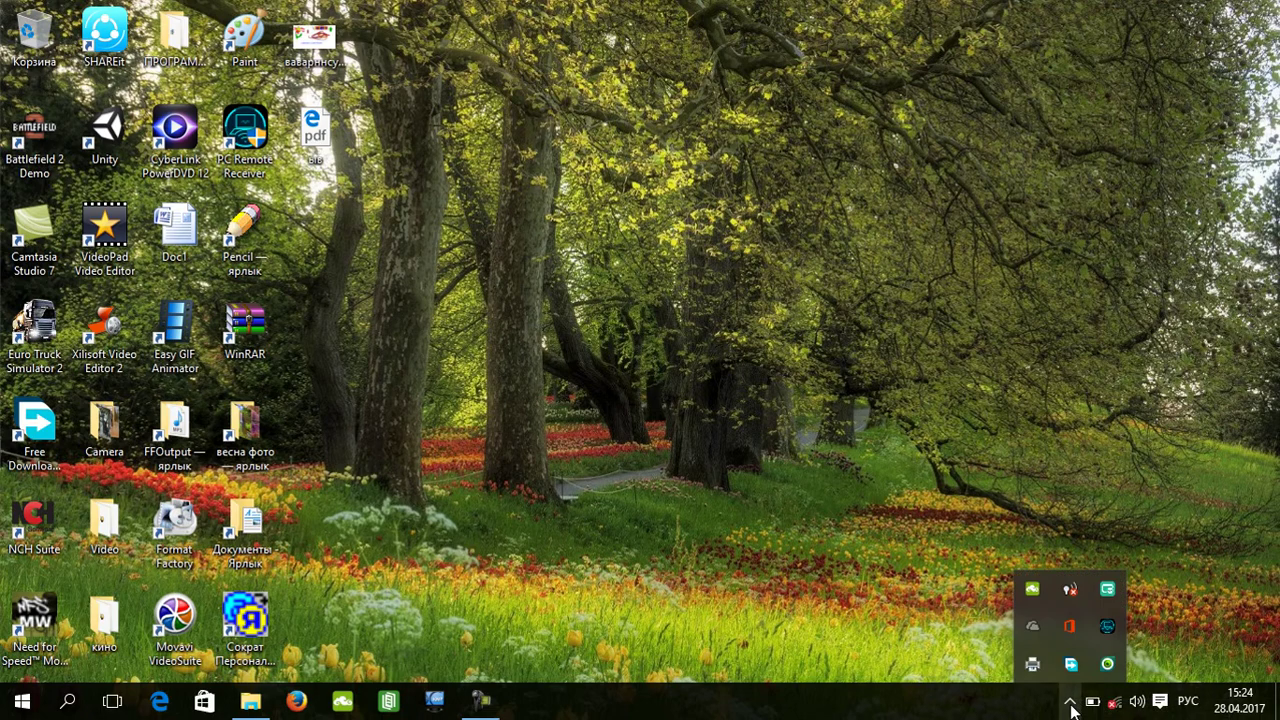
{"action": "left_click", "coordinate": [1040, 664]}
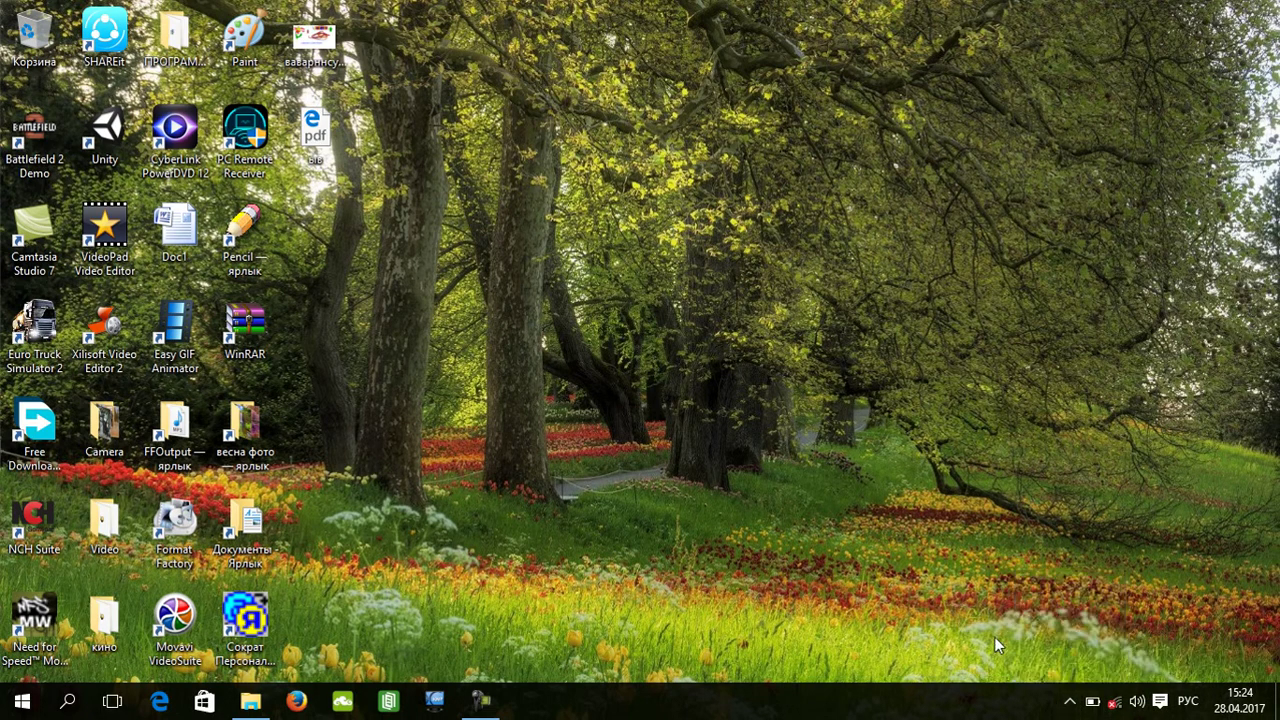
{"action": "left_click", "coordinate": [1070, 702]}
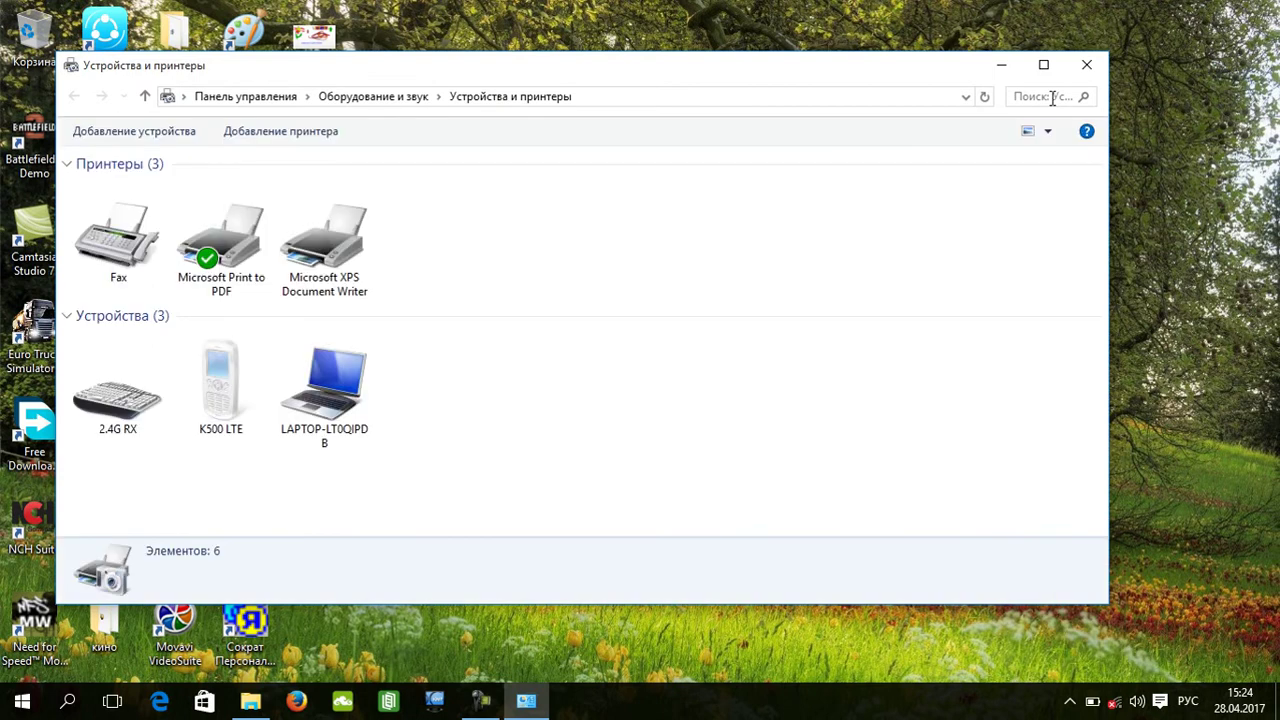
{"action": "left_click", "coordinate": [1087, 64]}
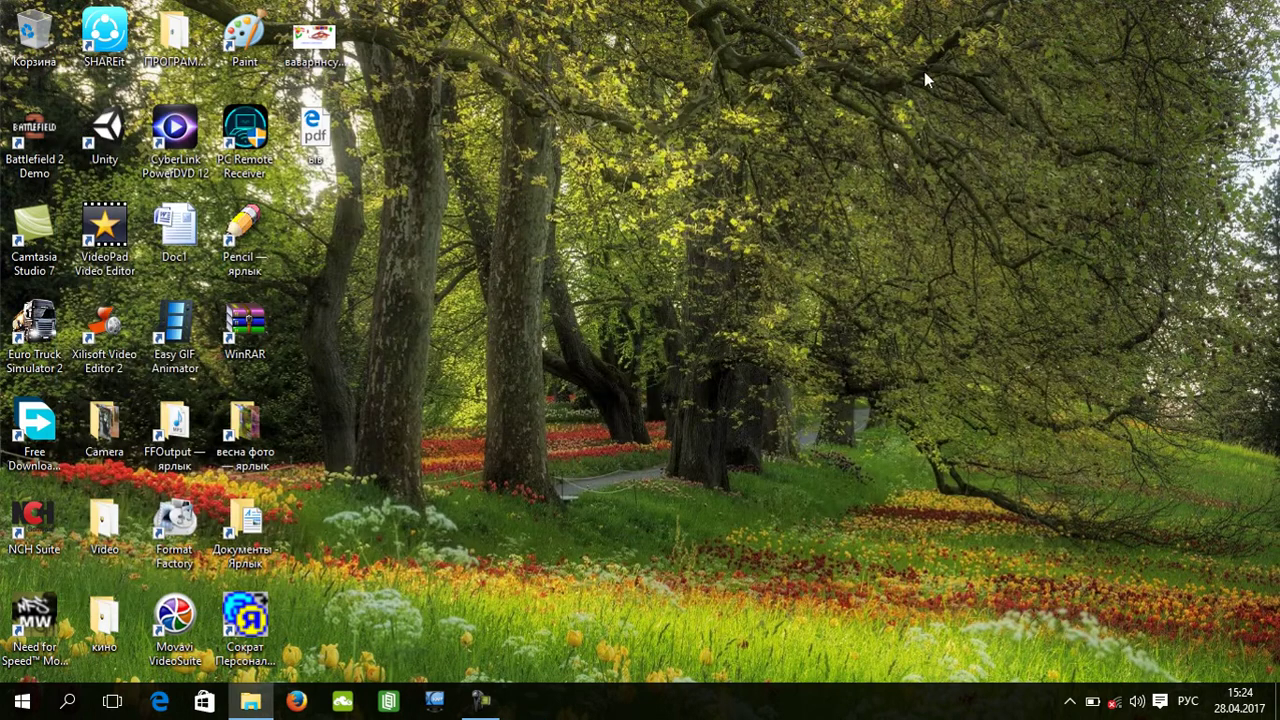
{"action": "right_click", "coordinate": [751, 269]}
{"action": "left_click", "coordinate": [818, 351]}
{"action": "right_click", "coordinate": [591, 258]}
{"action": "left_click", "coordinate": [669, 345]}
Delete the PDF file ыв from the desktop and empty the Recycle Bin.
{"action": "right_click", "coordinate": [322, 133]}
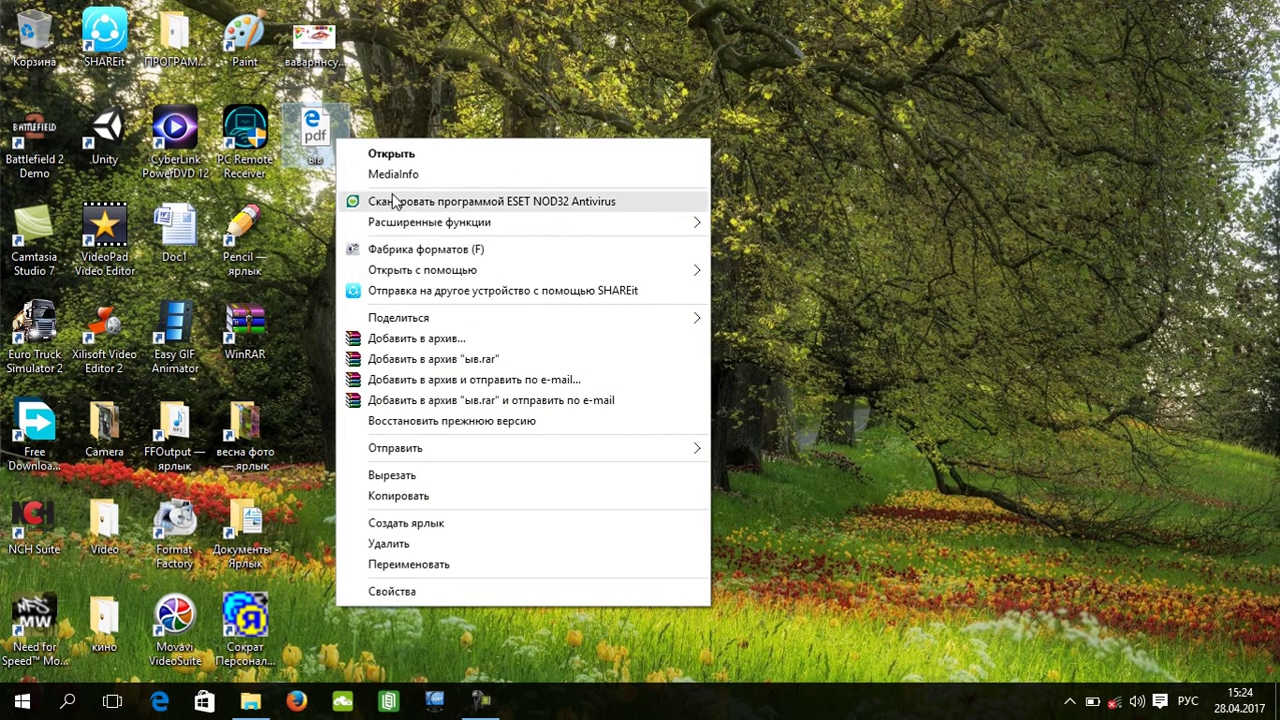
{"action": "left_click", "coordinate": [421, 548]}
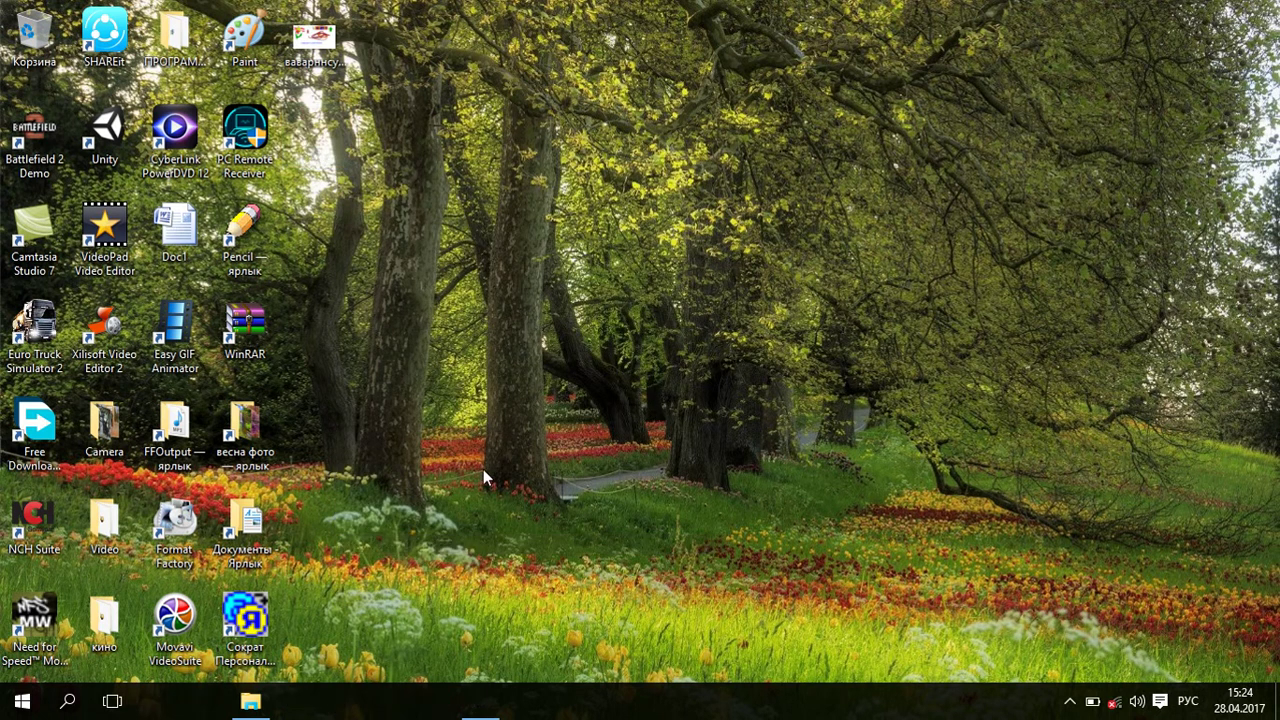
{"action": "right_click", "coordinate": [42, 38]}
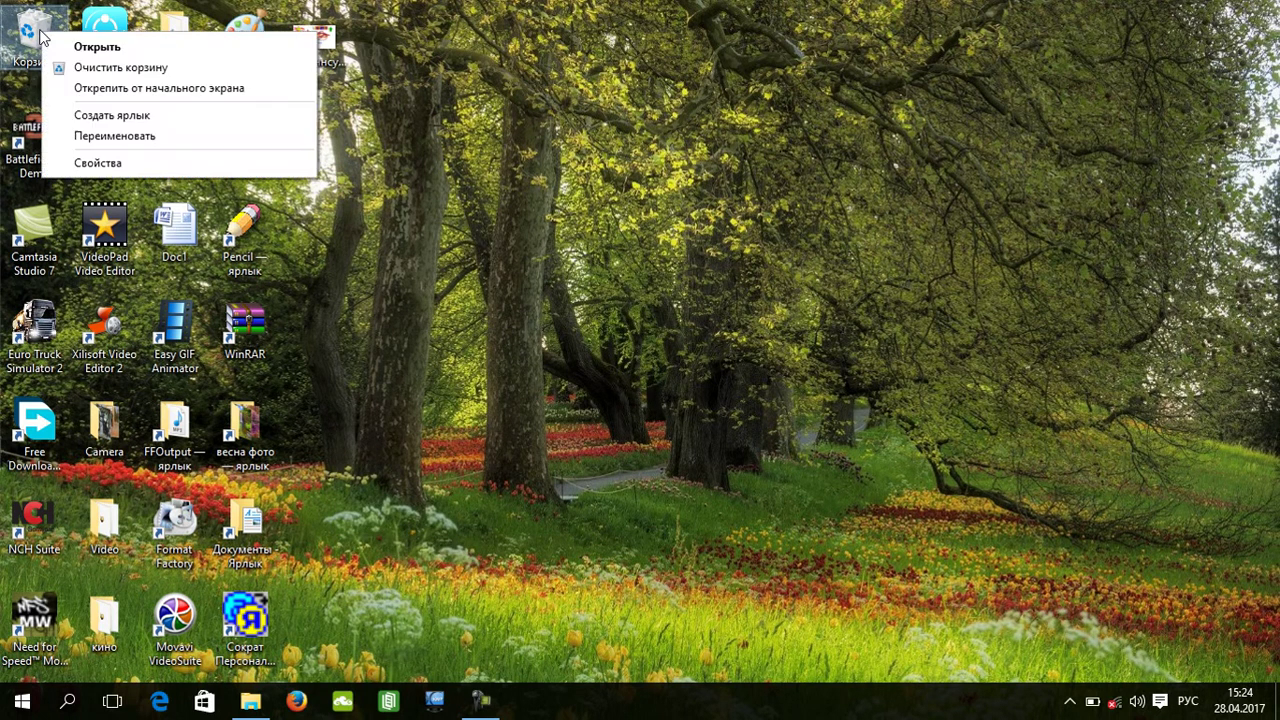
{"action": "left_click", "coordinate": [110, 67]}
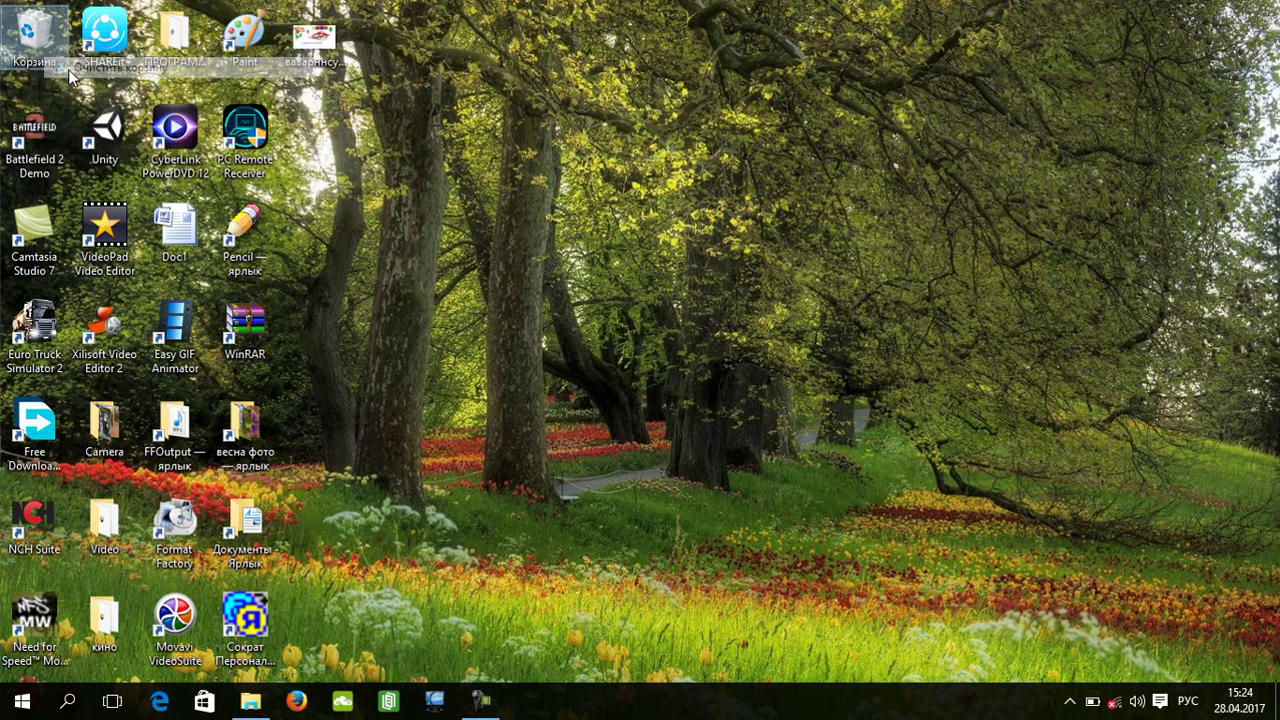
{"action": "left_click", "coordinate": [713, 427]}
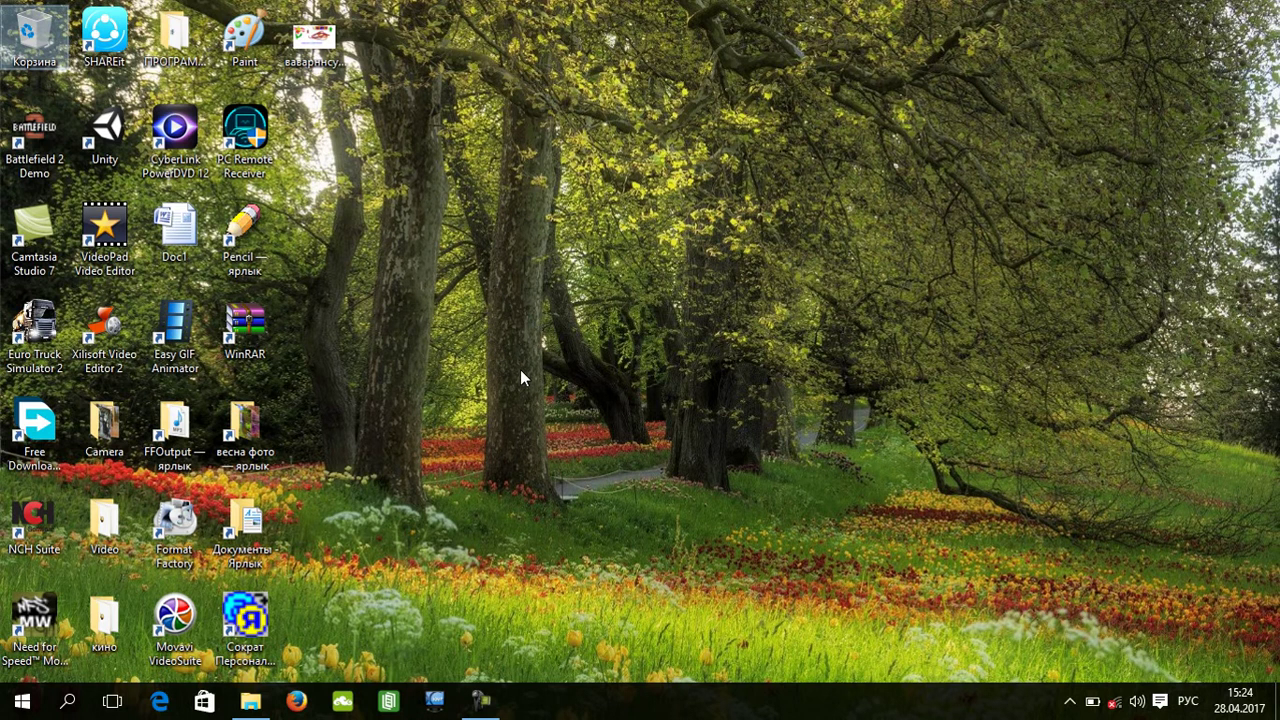
Show all installed applications in Windows and expand the Стандартные — Windows folder.
{"action": "left_click", "coordinate": [30, 711]}
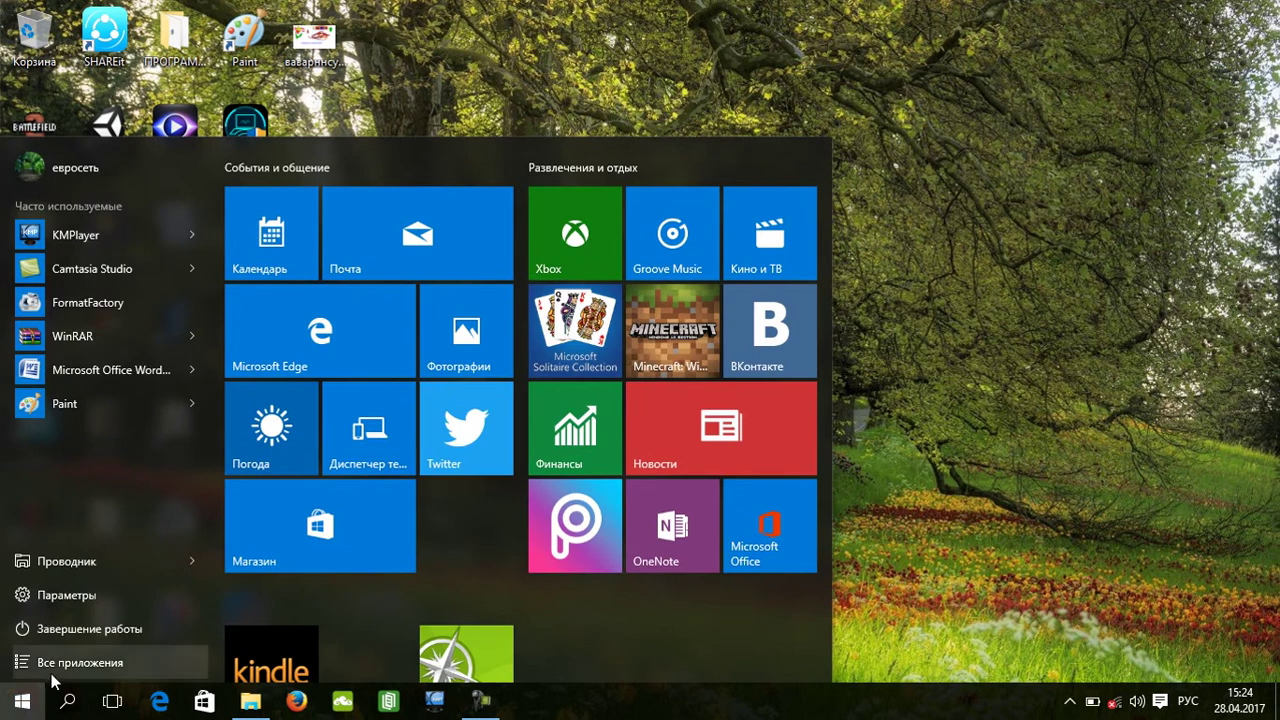
{"action": "left_click", "coordinate": [60, 663]}
{"action": "scroll", "coordinate": [104, 551], "scroll_direction": "down", "scroll_amount": 3}
{"action": "scroll", "coordinate": [104, 551], "scroll_direction": "down", "scroll_amount": 5}
{"action": "scroll", "coordinate": [104, 546], "scroll_direction": "down", "scroll_amount": 5}
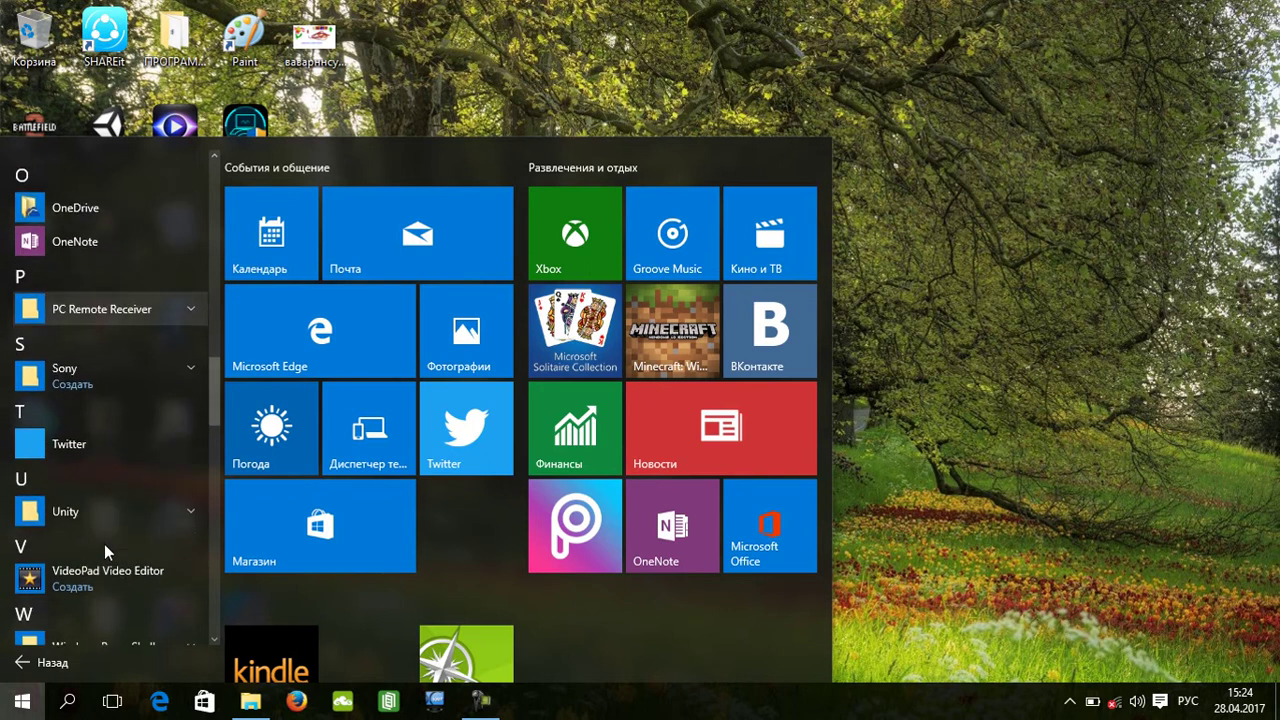
{"action": "scroll", "coordinate": [104, 543], "scroll_direction": "down", "scroll_amount": 5}
{"action": "scroll", "coordinate": [104, 543], "scroll_direction": "down", "scroll_amount": 5}
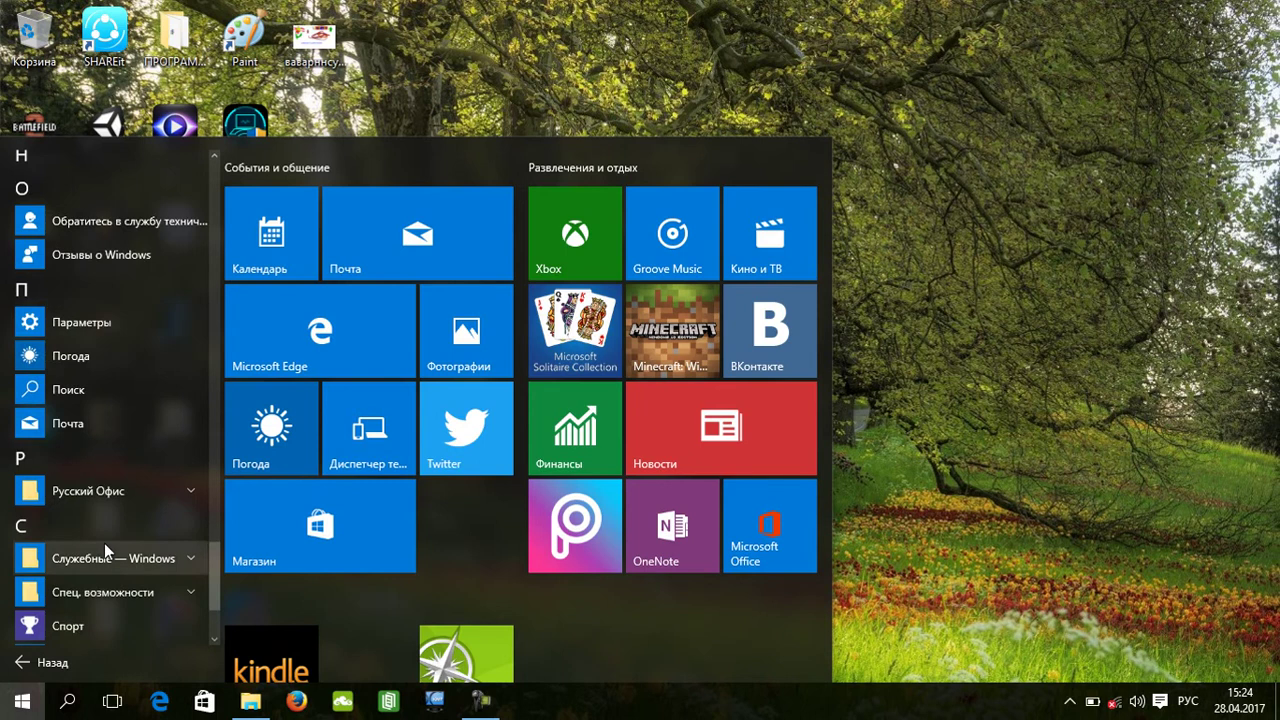
{"action": "scroll", "coordinate": [104, 543], "scroll_direction": "down", "scroll_amount": 3}
{"action": "left_click", "coordinate": [104, 545]}
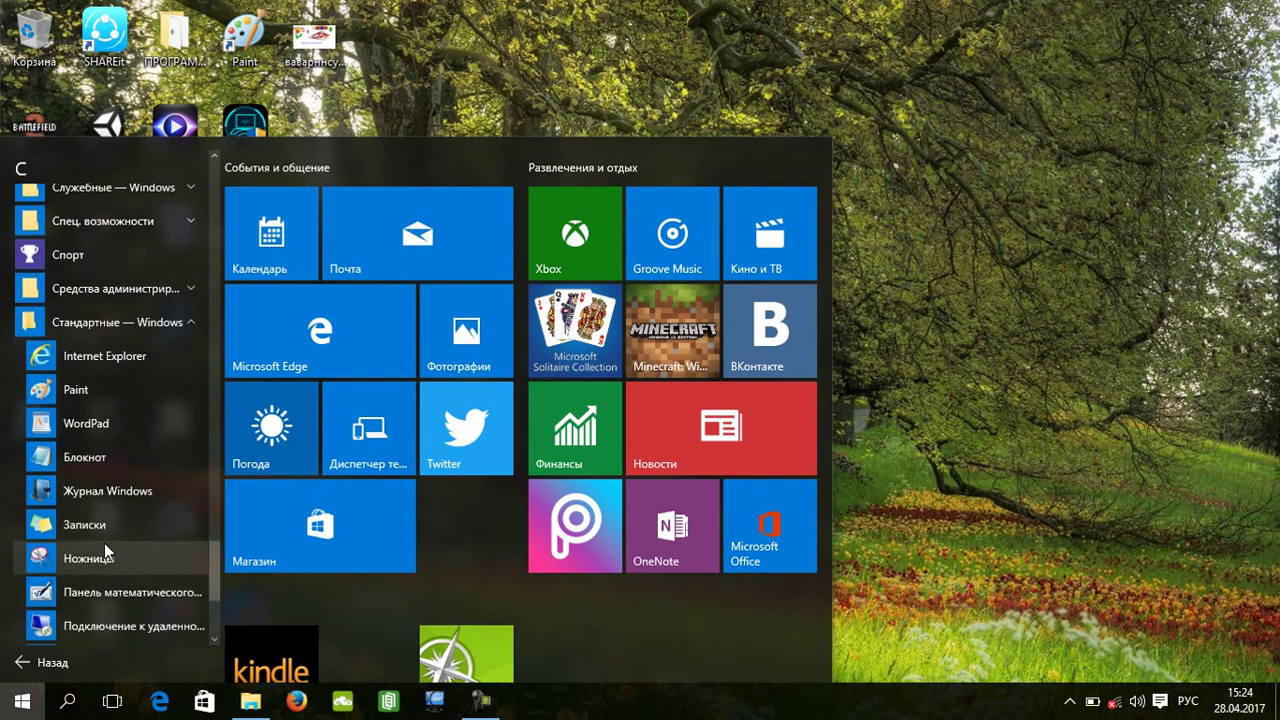
{"action": "left_click", "coordinate": [73, 459]}
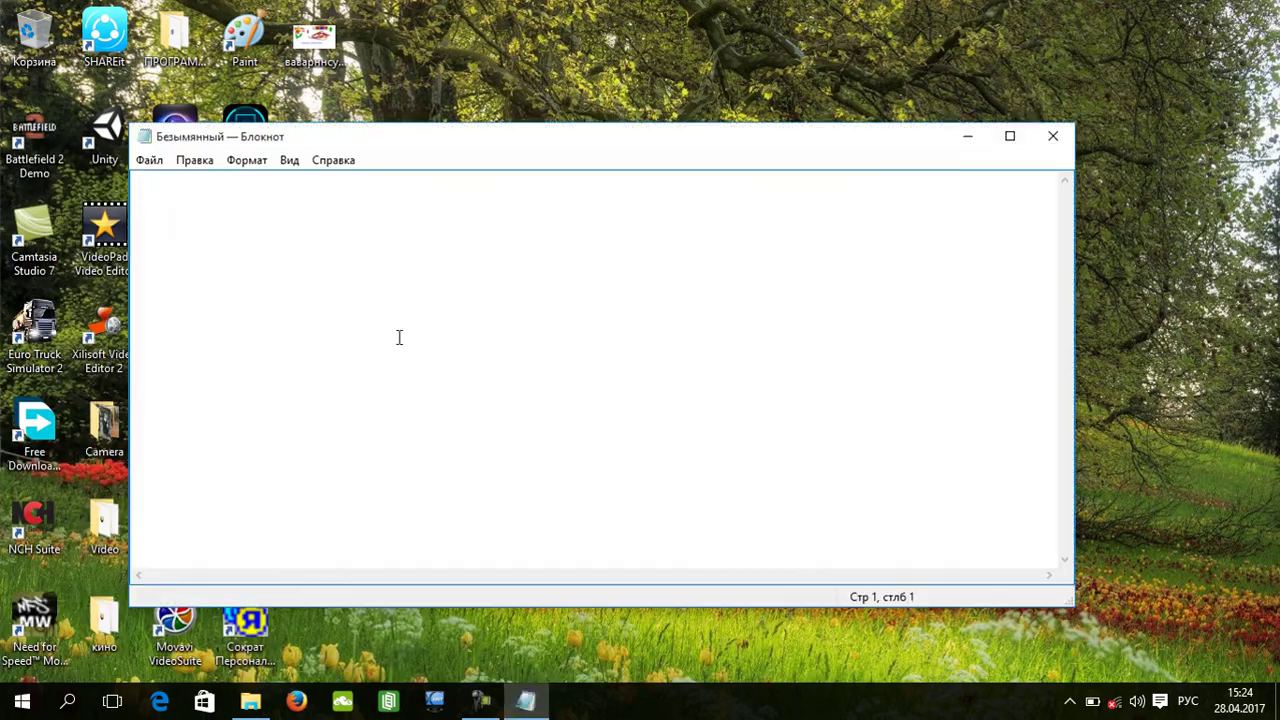
{"action": "left_click", "coordinate": [1010, 136]}
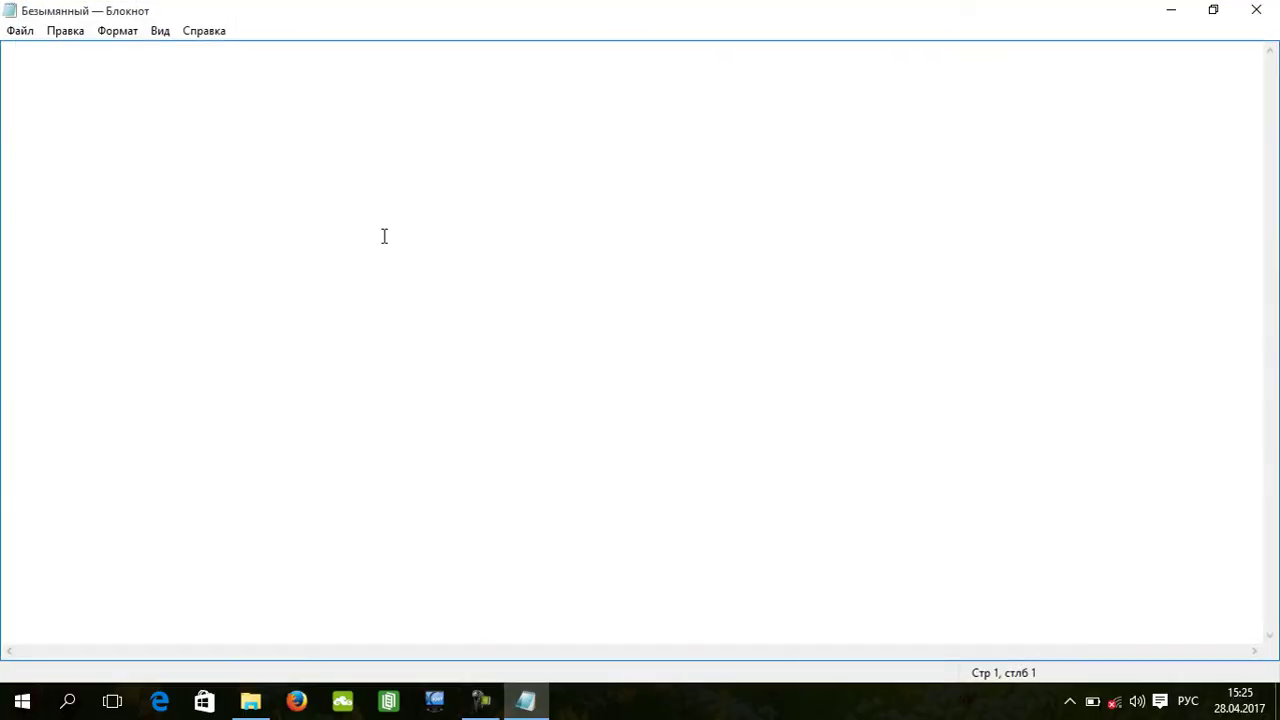
{"action": "type", "text": "11222334555 55656 "}
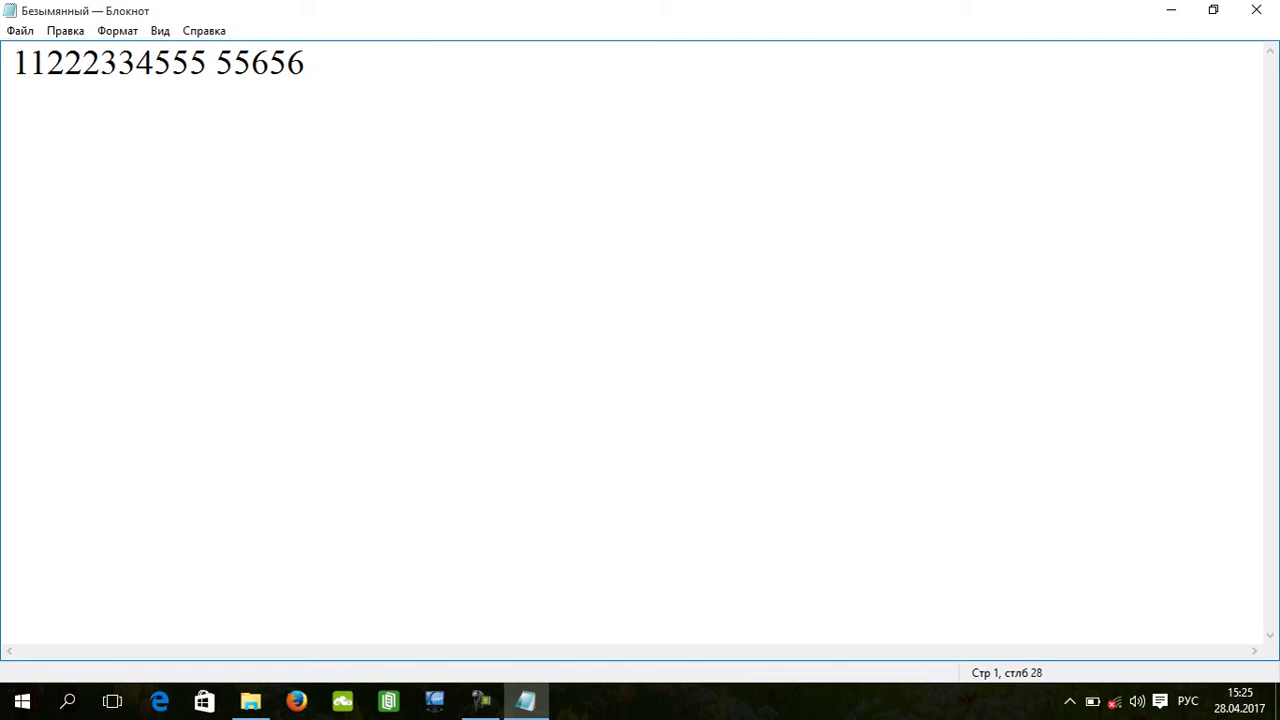
{"action": "type", "text": "         рпрпрпр"}
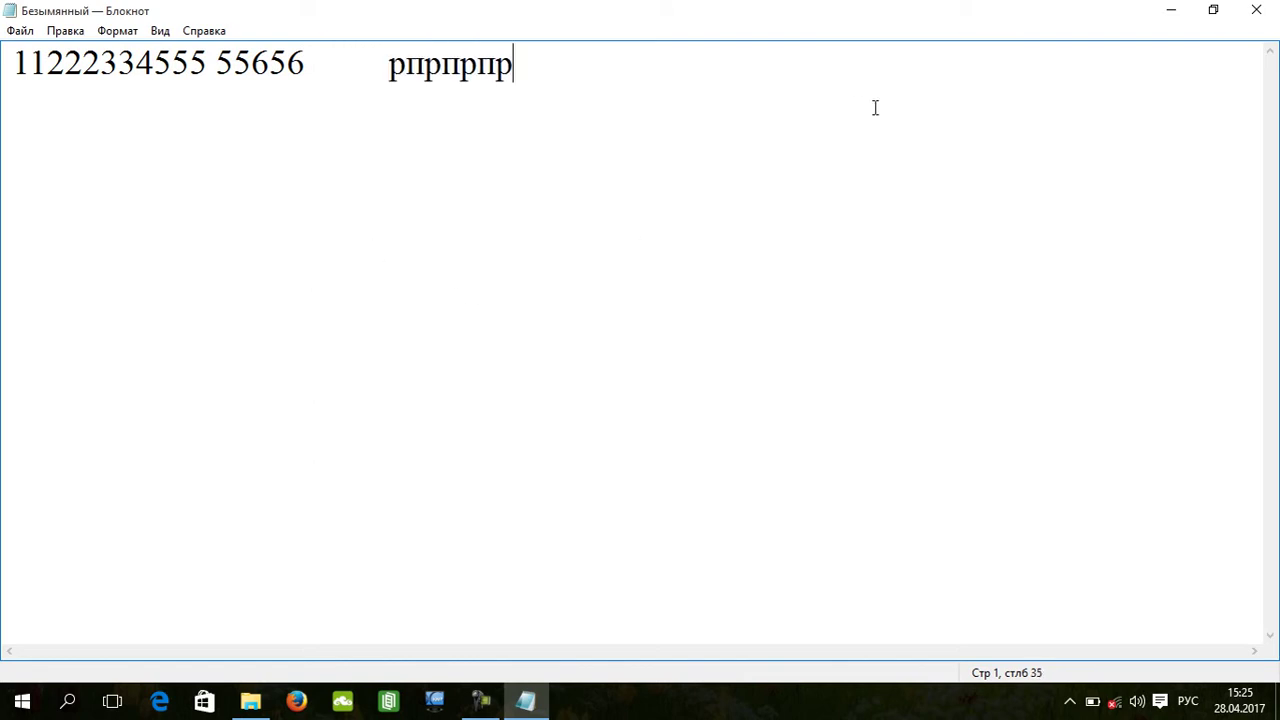
{"action": "type", "text": " 4545"}
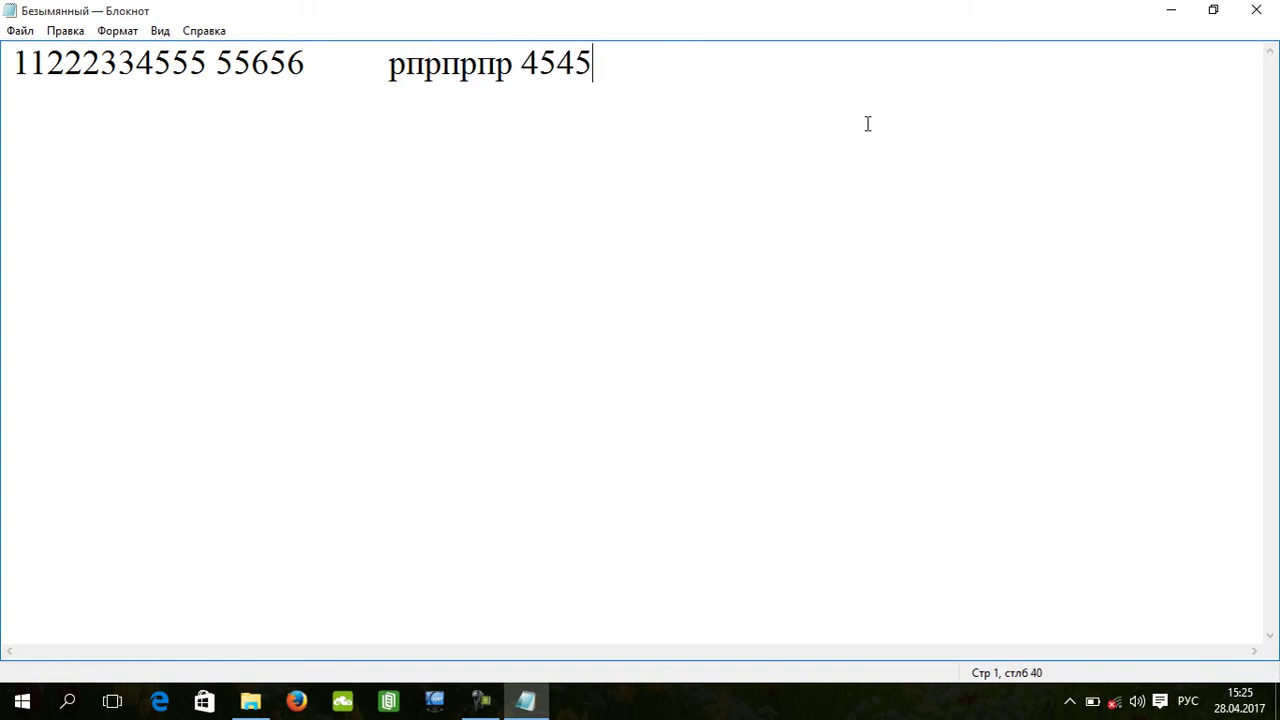
{"action": "type", "text": " 55  рре пп"}
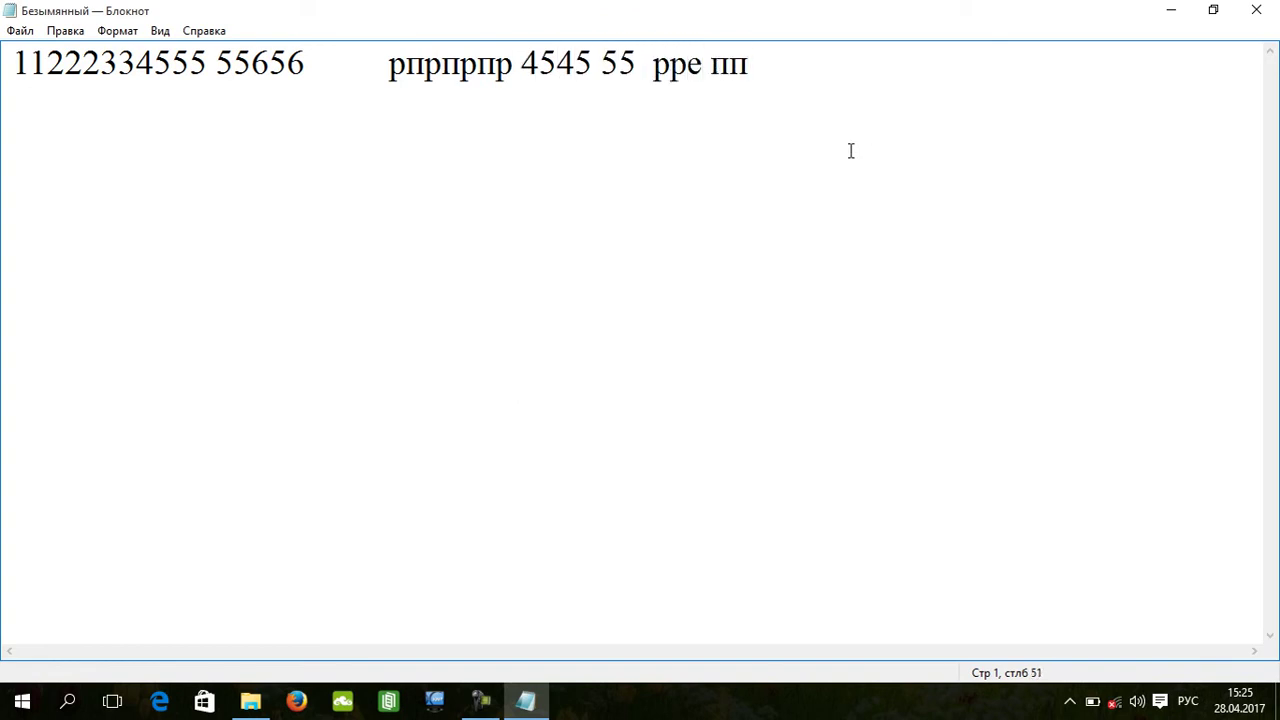
Add three short lines "рп", "рр" and "р" below the first line, followed by blank lines.
{"action": "key", "text": "Return"}
{"action": "type", "text": "рп"}
{"action": "key", "text": "Return"}
{"action": "type", "text": "рр"}
{"action": "key", "text": "Return"}
{"action": "type", "text": "р"}
{"action": "key", "text": "Return"}
{"action": "key", "text": "Return"}
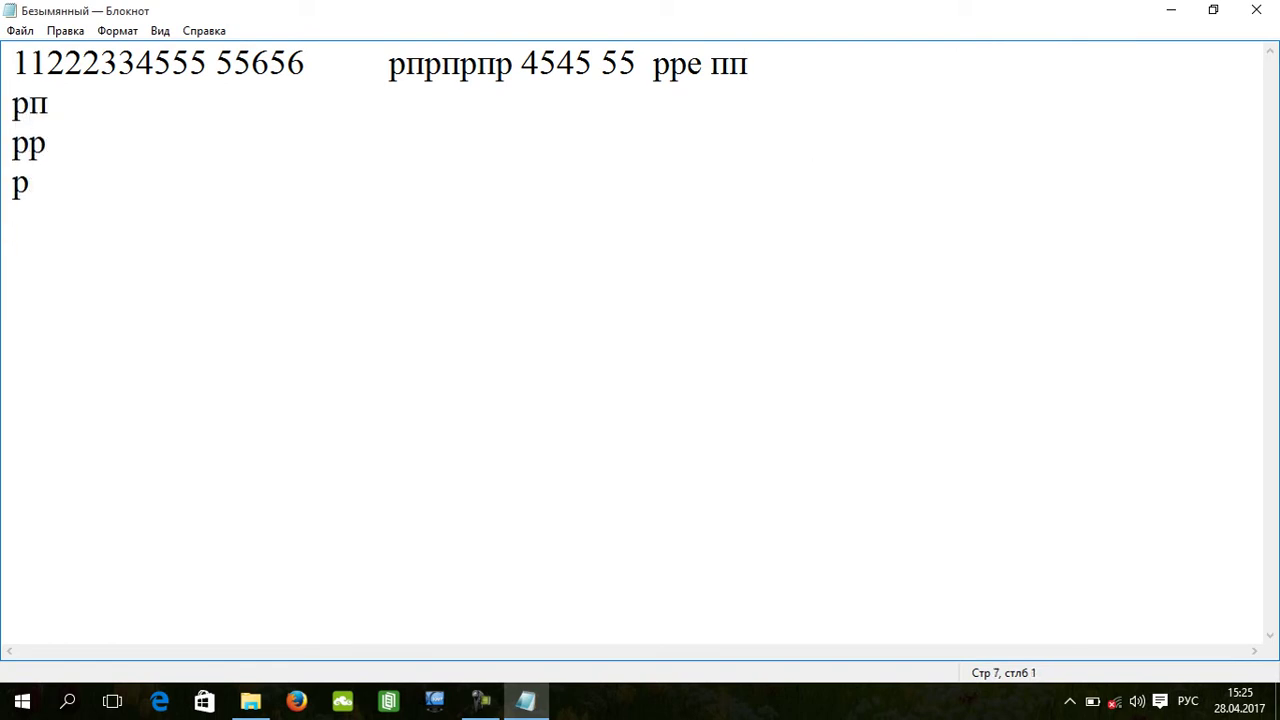
{"action": "type", "text": "кекененнененен"}
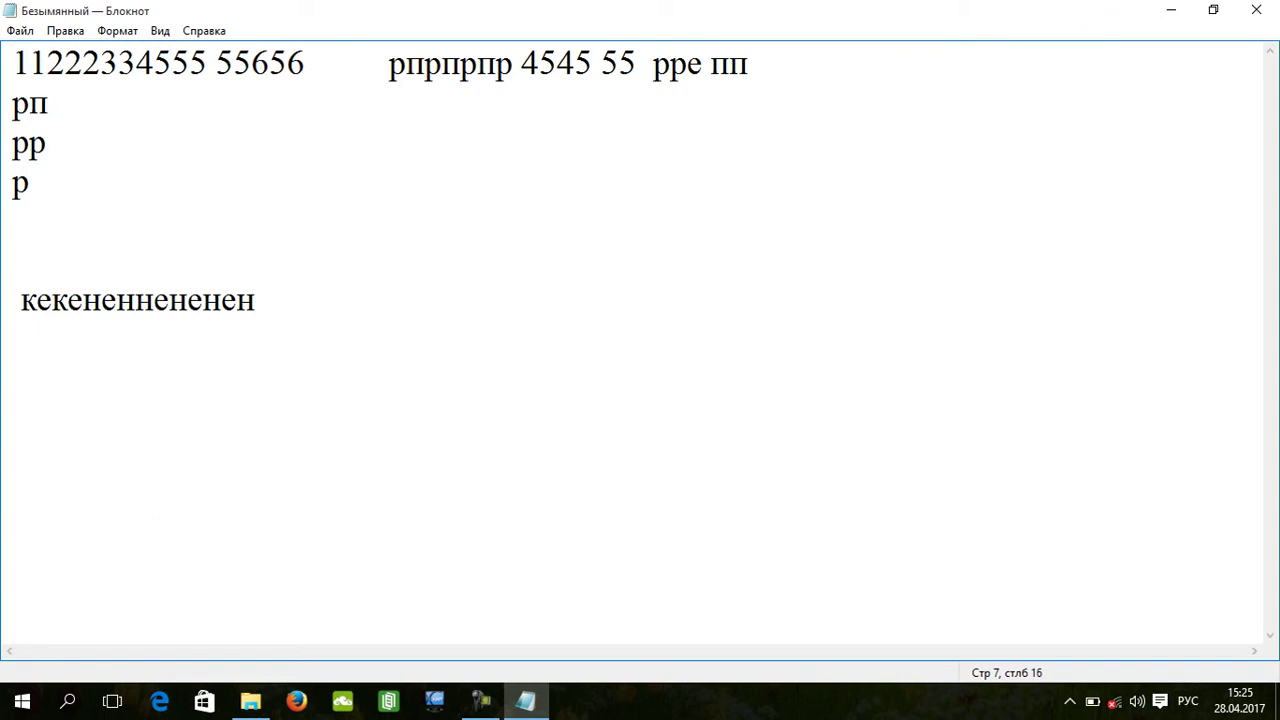
{"action": "type", "text": "енеолоолол ш"}
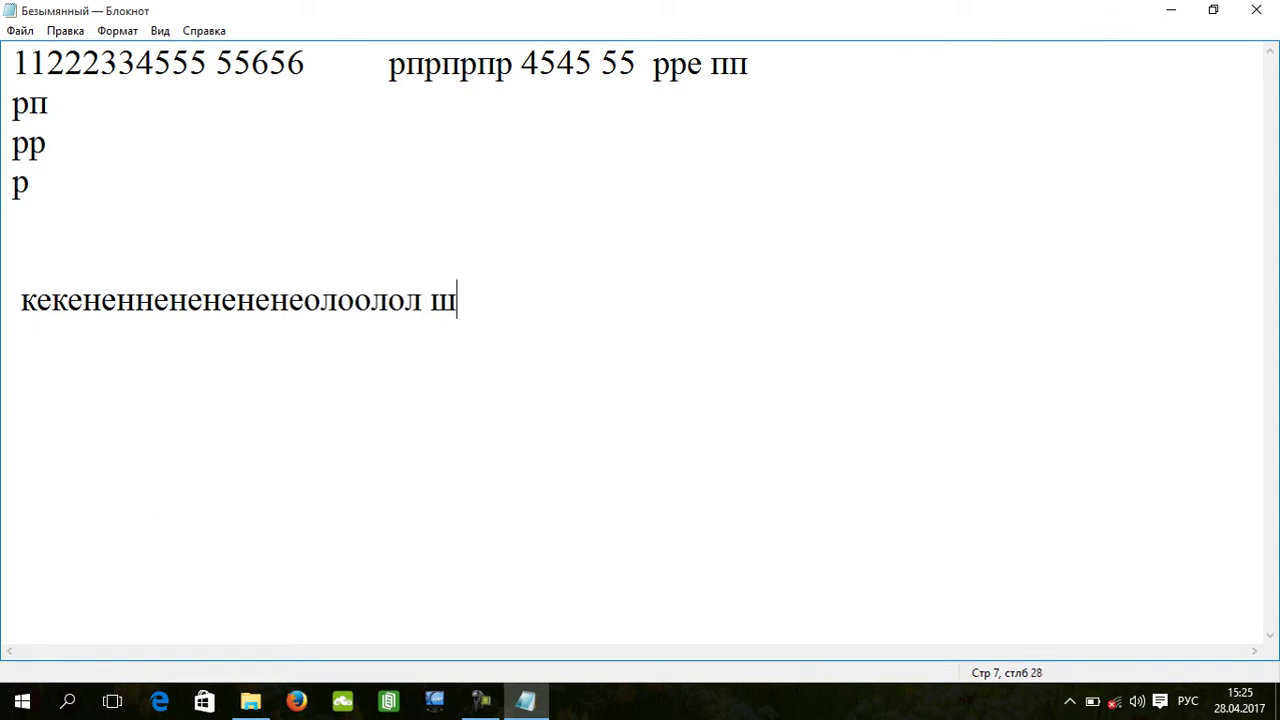
{"action": "type", "text": "о   ррррр "}
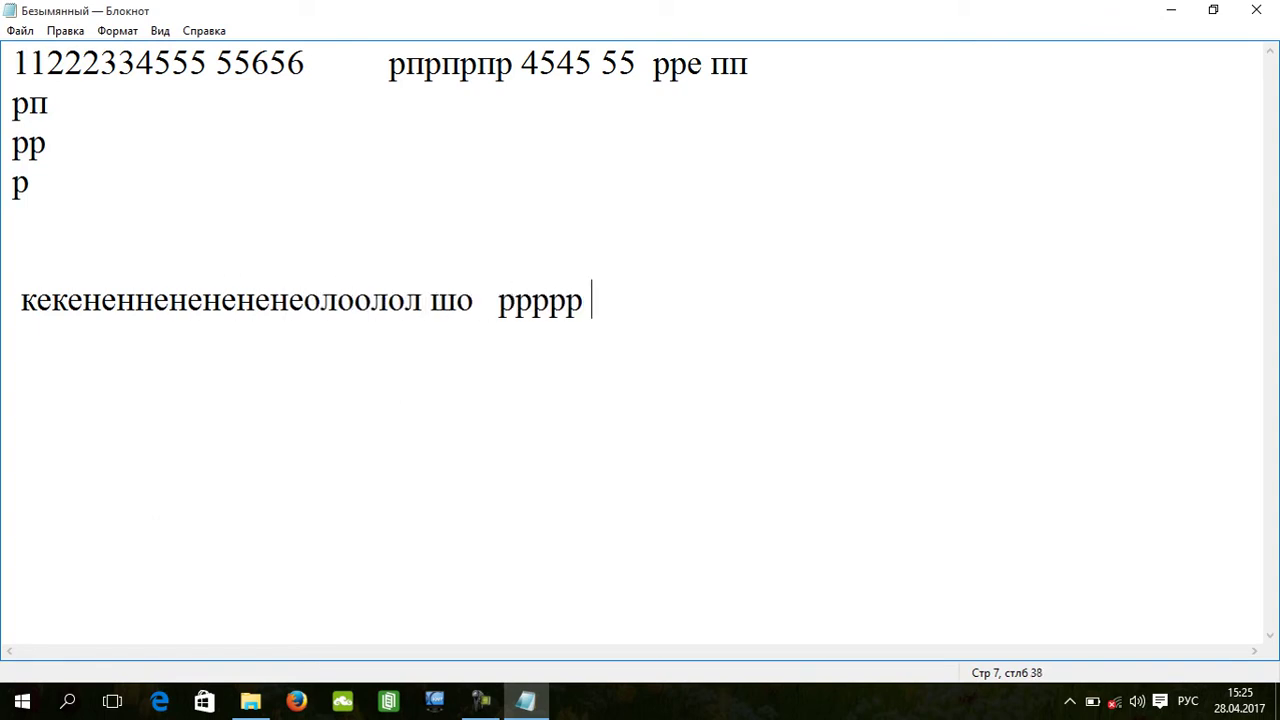
{"action": "type", "text": "34343       6767     "}
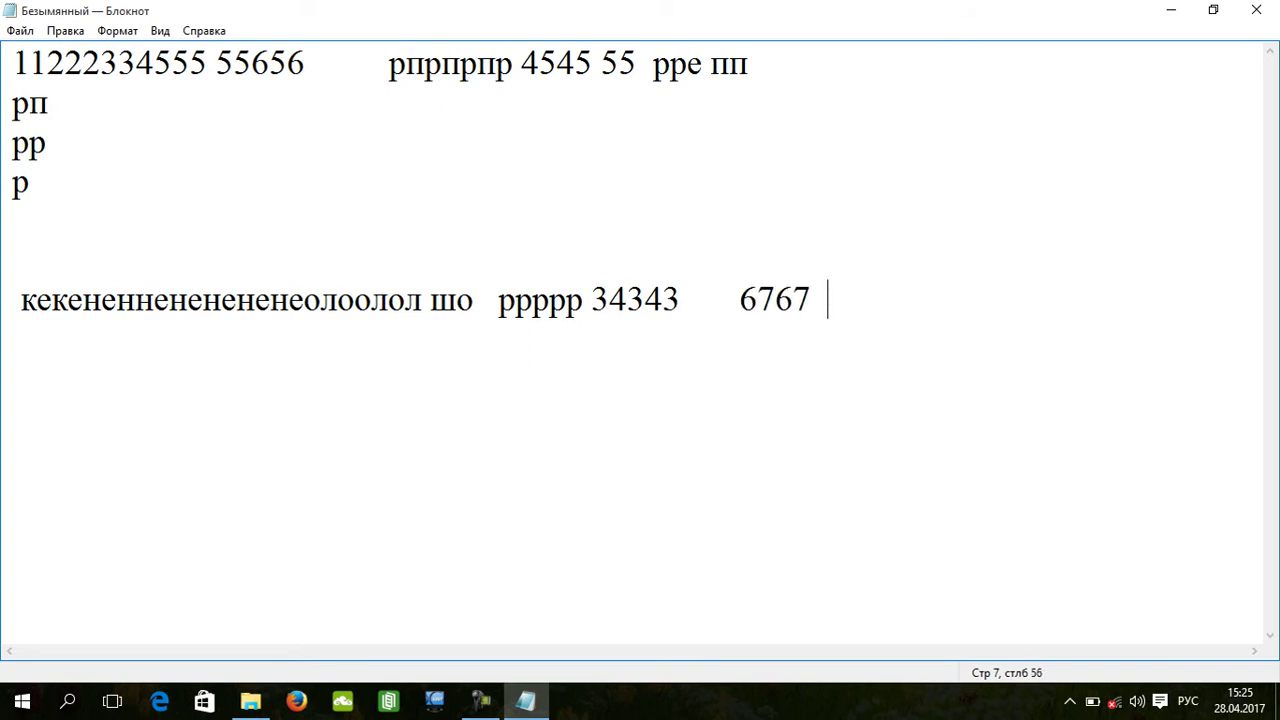
{"action": "type", "text": "776 7   67676    "}
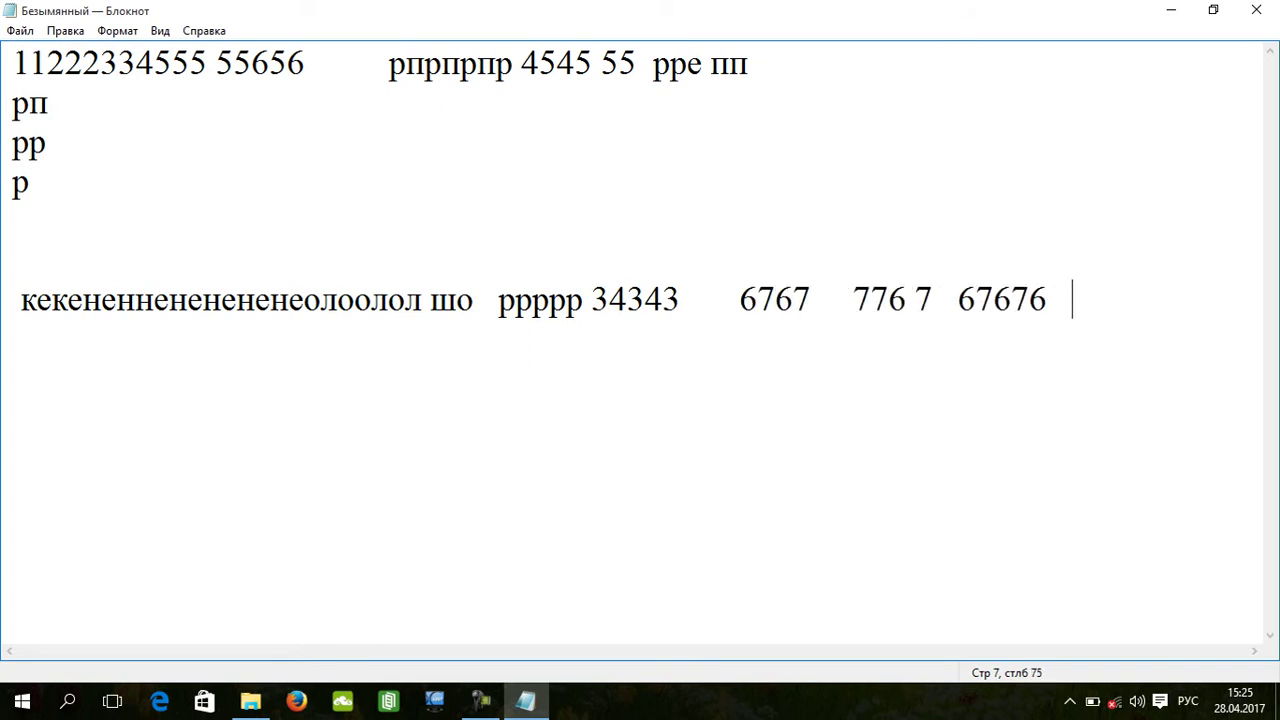
{"action": "type", "text": "6767676   76767   67676    6  767676   76"}
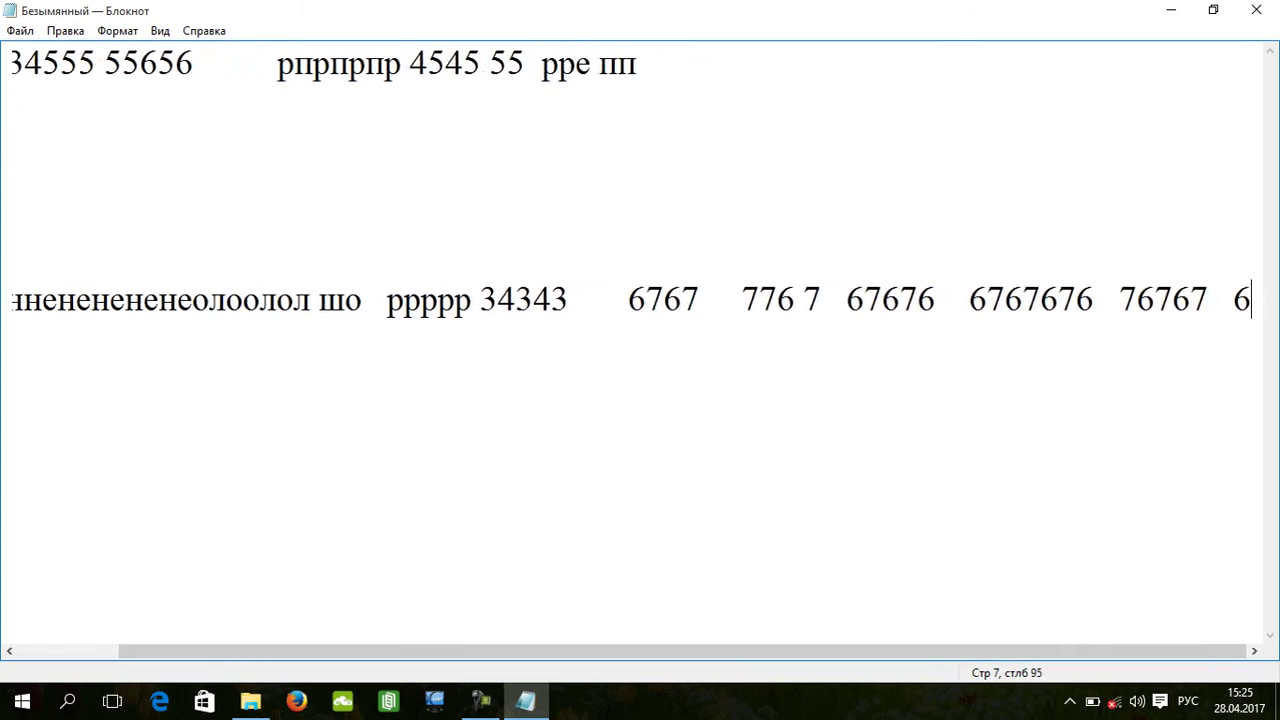
{"action": "type", "text": "76 7 6    "}
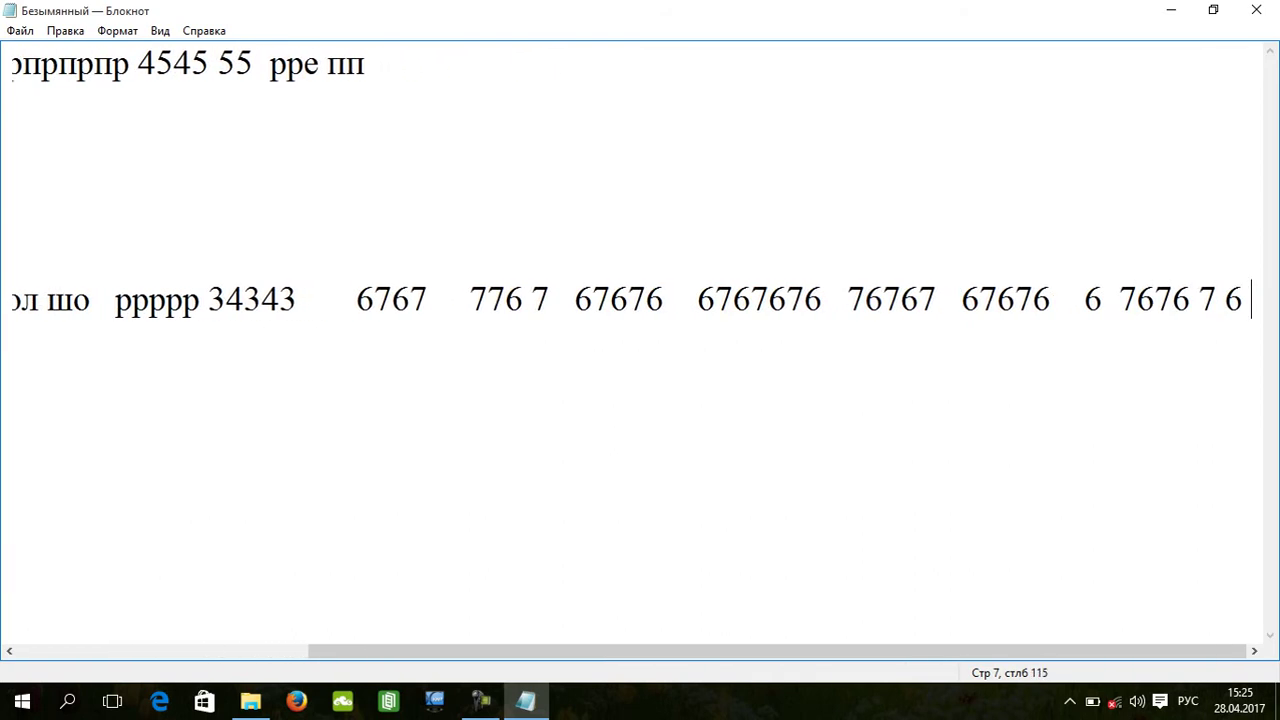
{"action": "type", "text": "6   7676767677 6767"}
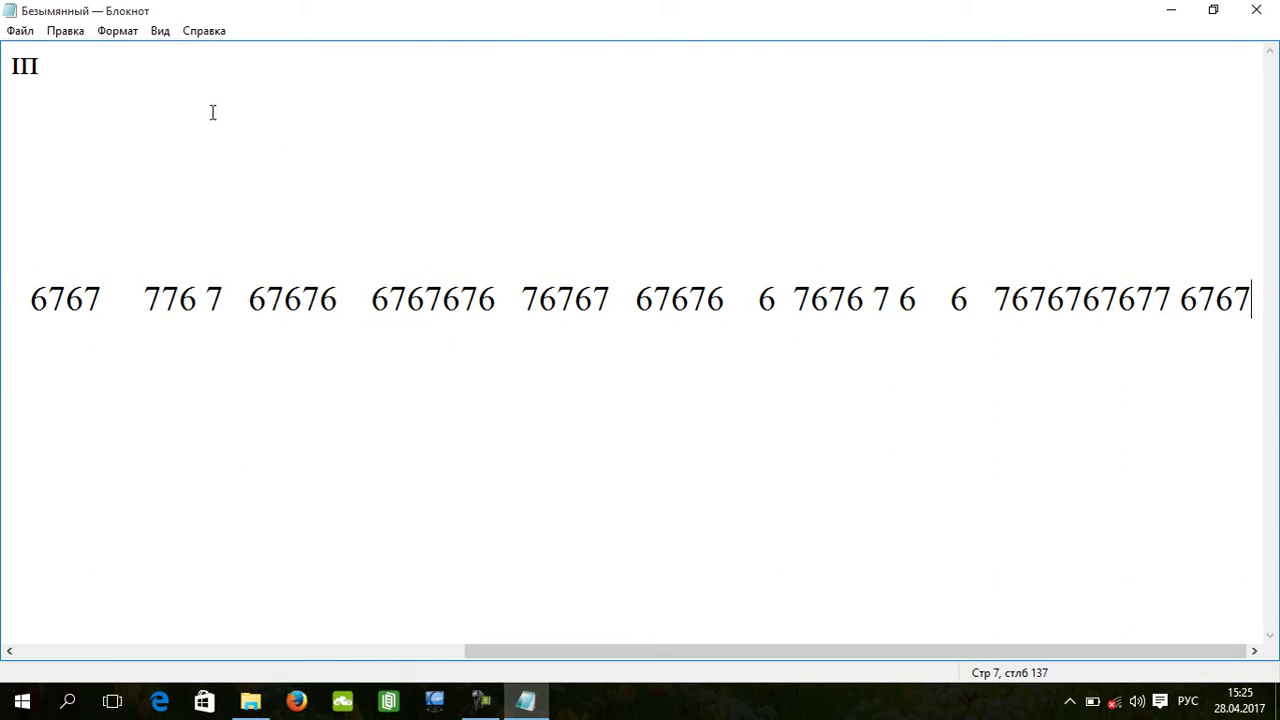
Hide the status bar and add a new line reading "ененек нкенкене" below the long line.
{"action": "left_click", "coordinate": [158, 29]}
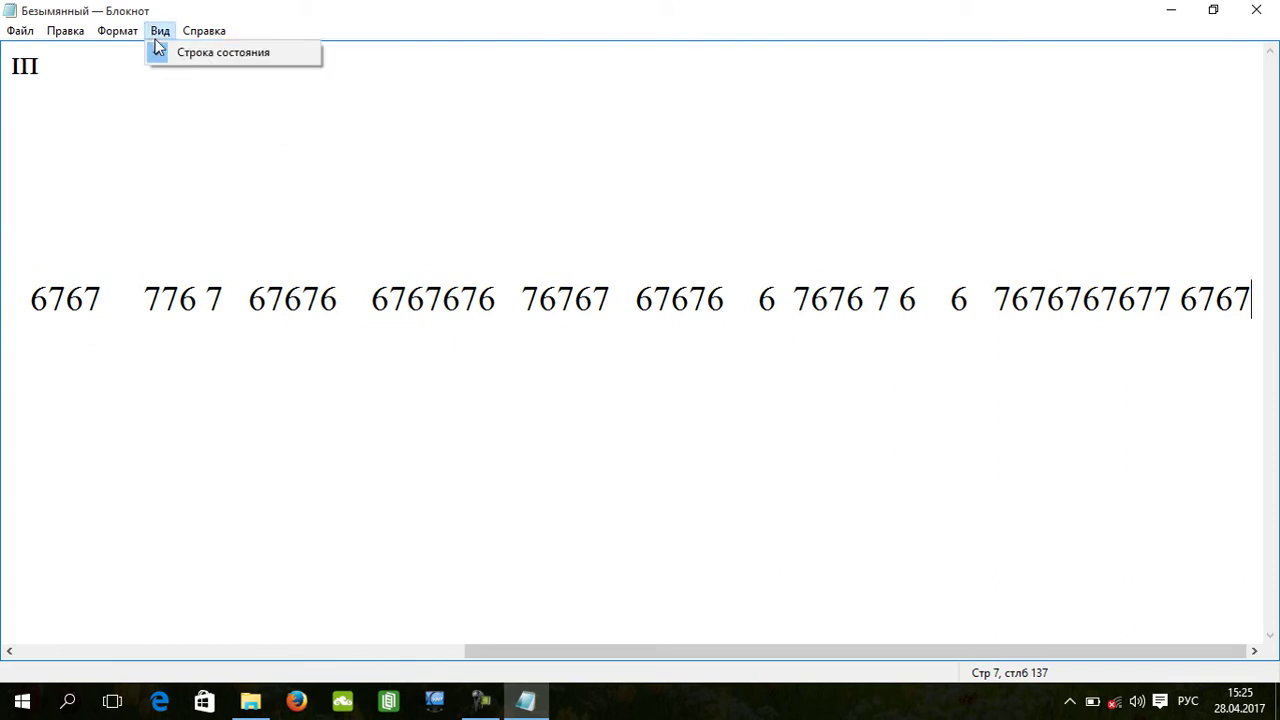
{"action": "left_click", "coordinate": [156, 50]}
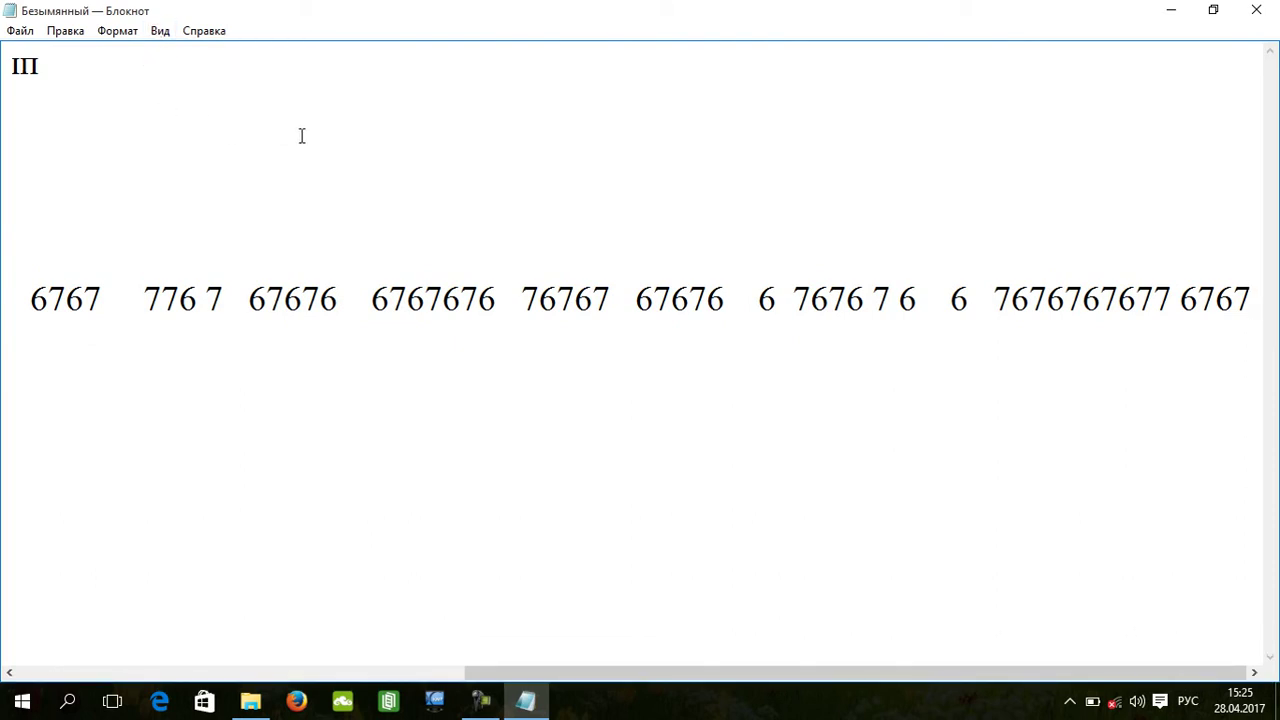
{"action": "key", "text": "Return"}
{"action": "type", "text": "ененек нкенкене"}
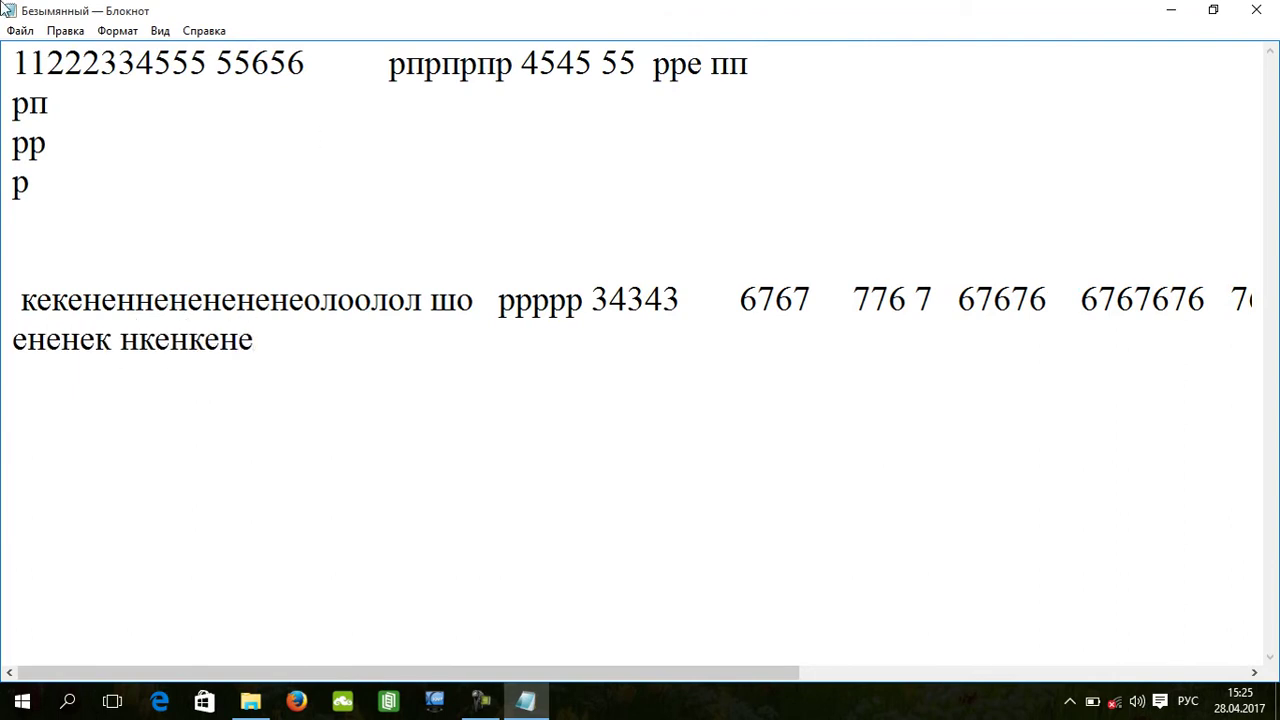
Turn on word wrap (Перенос по словам) for the document.
{"action": "left_click", "coordinate": [62, 32]}
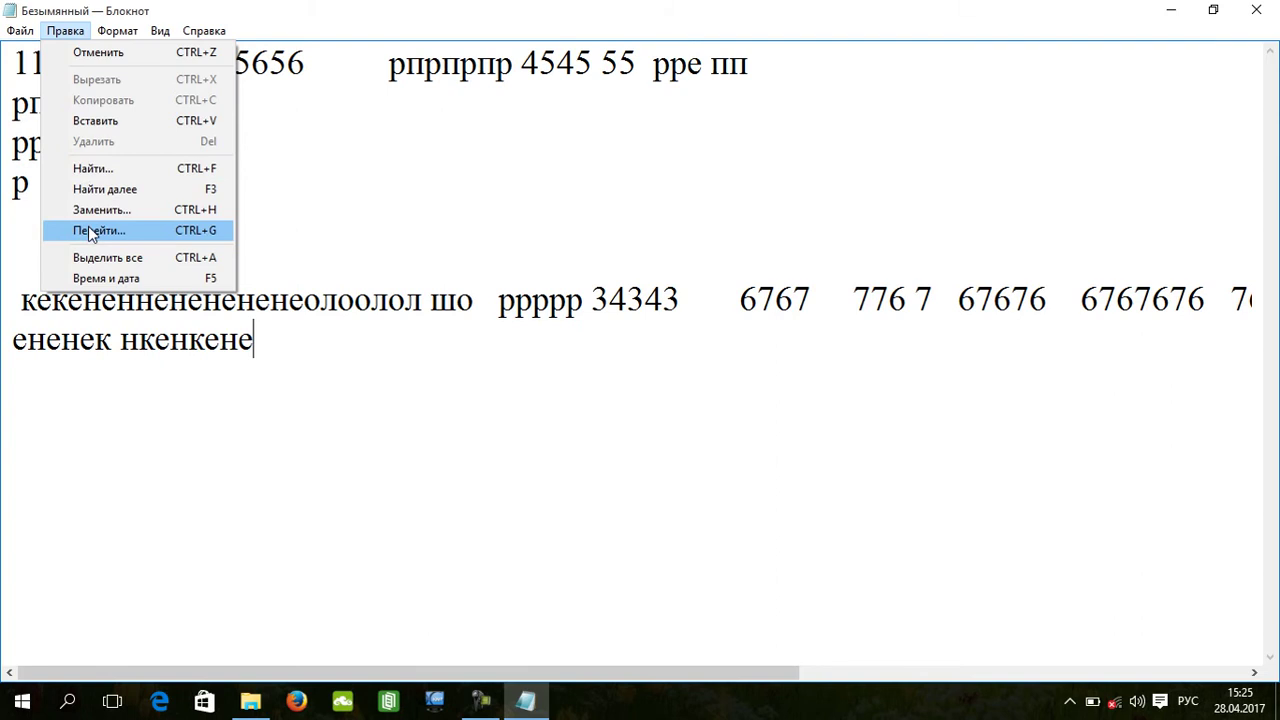
{"action": "mouse_move", "coordinate": [112, 30]}
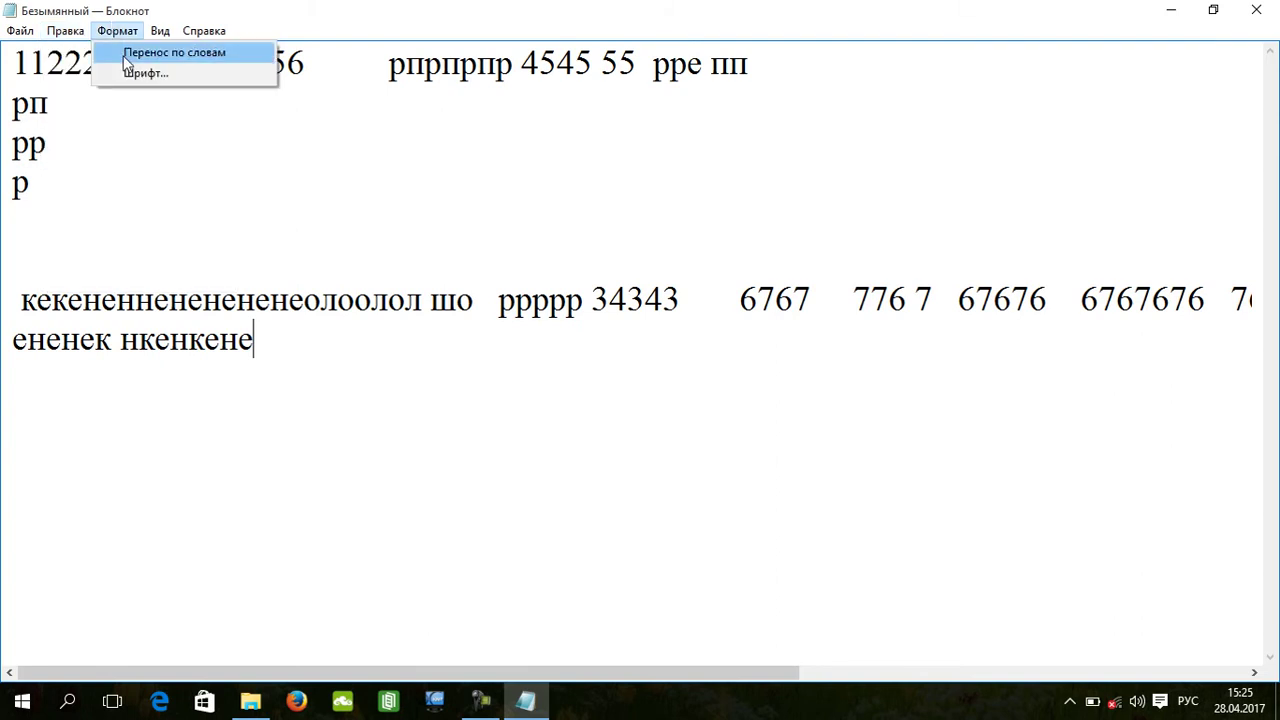
{"action": "left_click", "coordinate": [125, 54]}
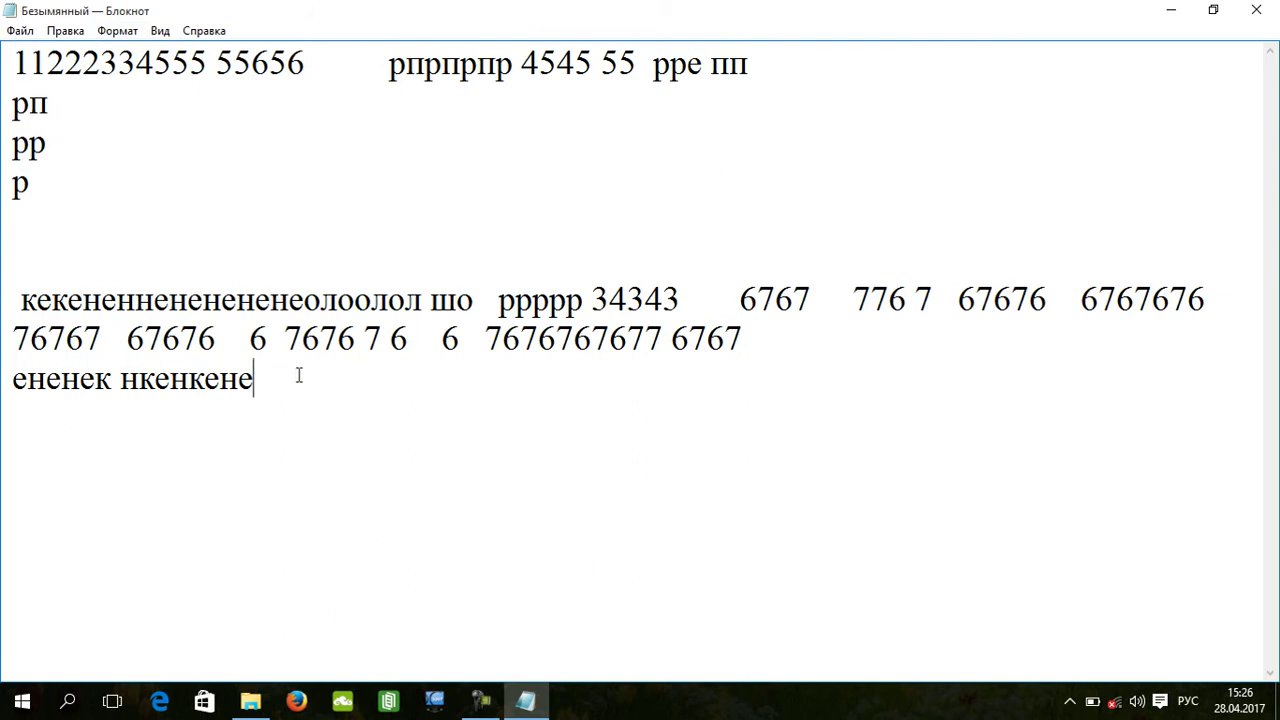
Extend the last line with "ввава ер р нгне ен" and many к and е letters past the window width, ending in "кккккк к".
{"action": "type", "text": "ввава"}
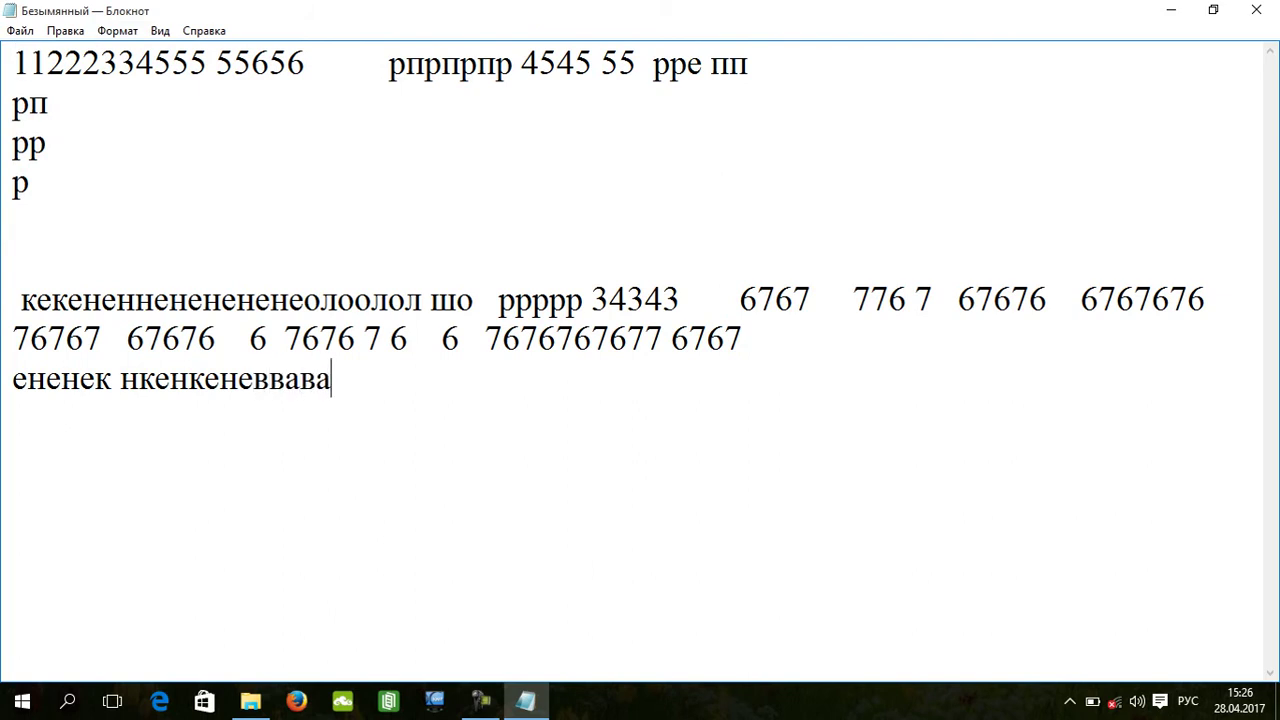
{"action": "type", "text": "     ер  р нгне"}
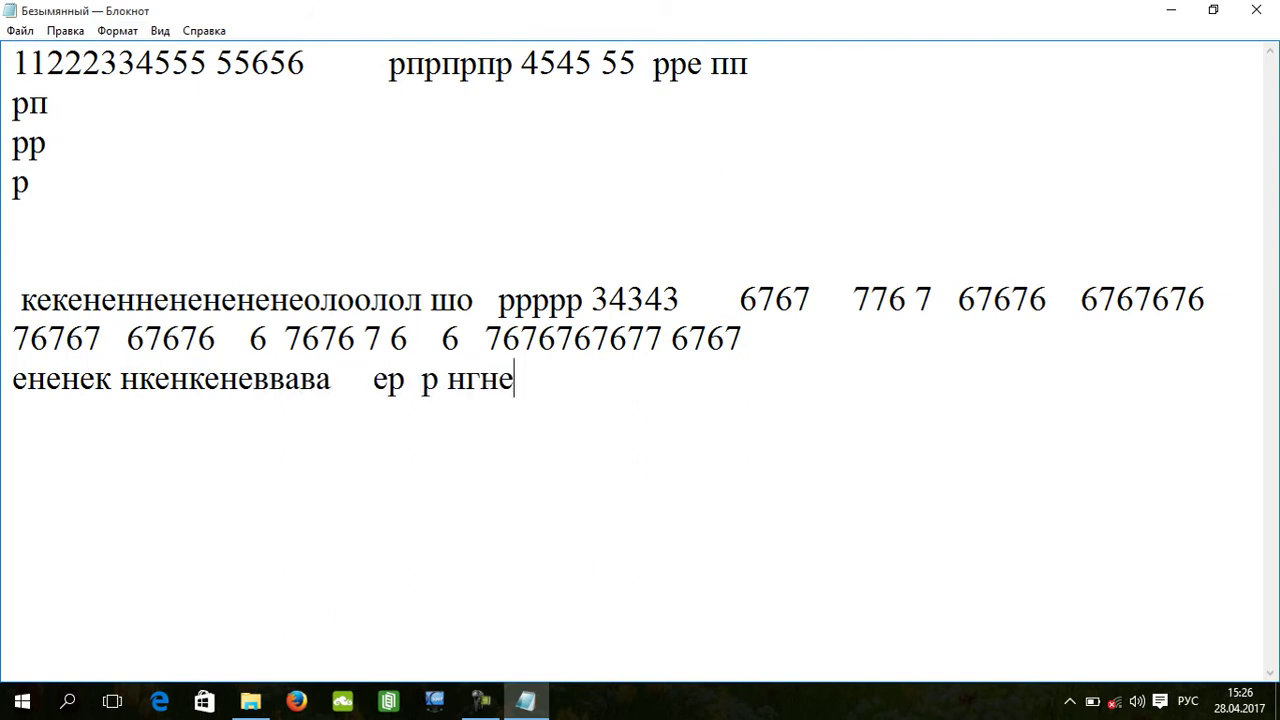
{"action": "type", "text": " ен     к еке к ек ек е к"}
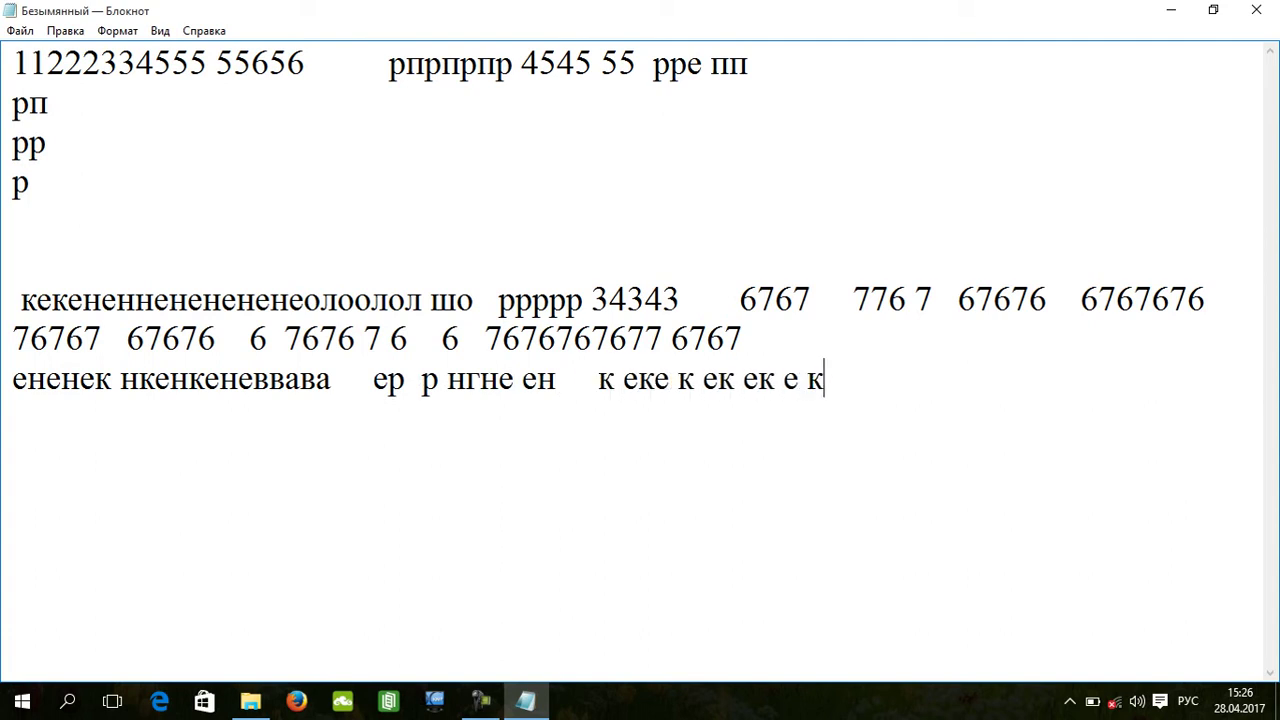
{"action": "type", "text": "е        кек "}
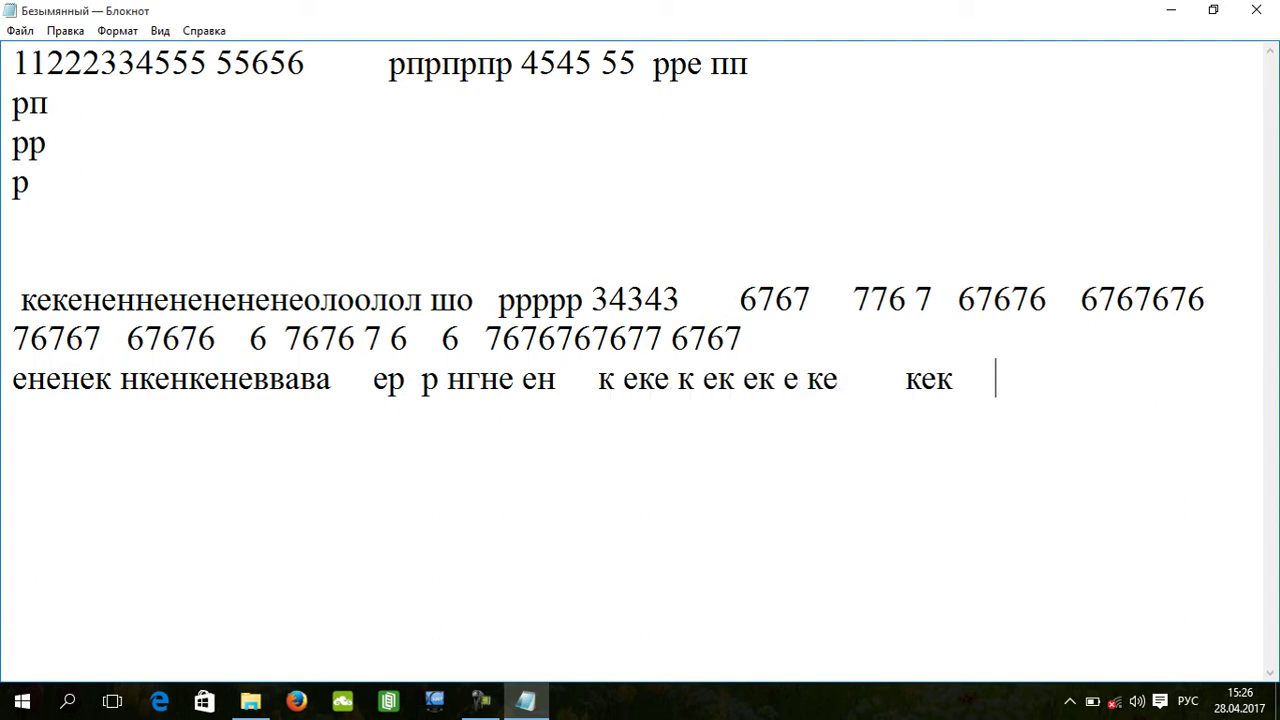
{"action": "type", "text": "     кек к кк к    кк"}
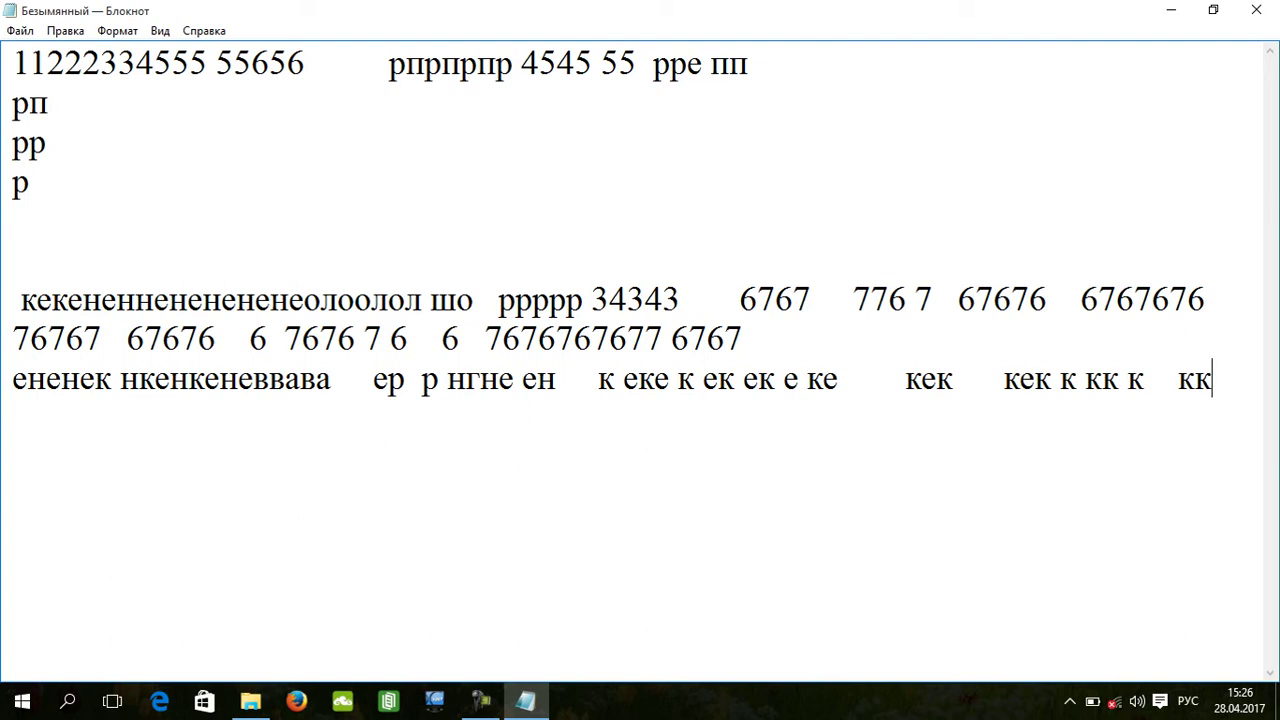
{"action": "type", "text": "   ккккккккк"}
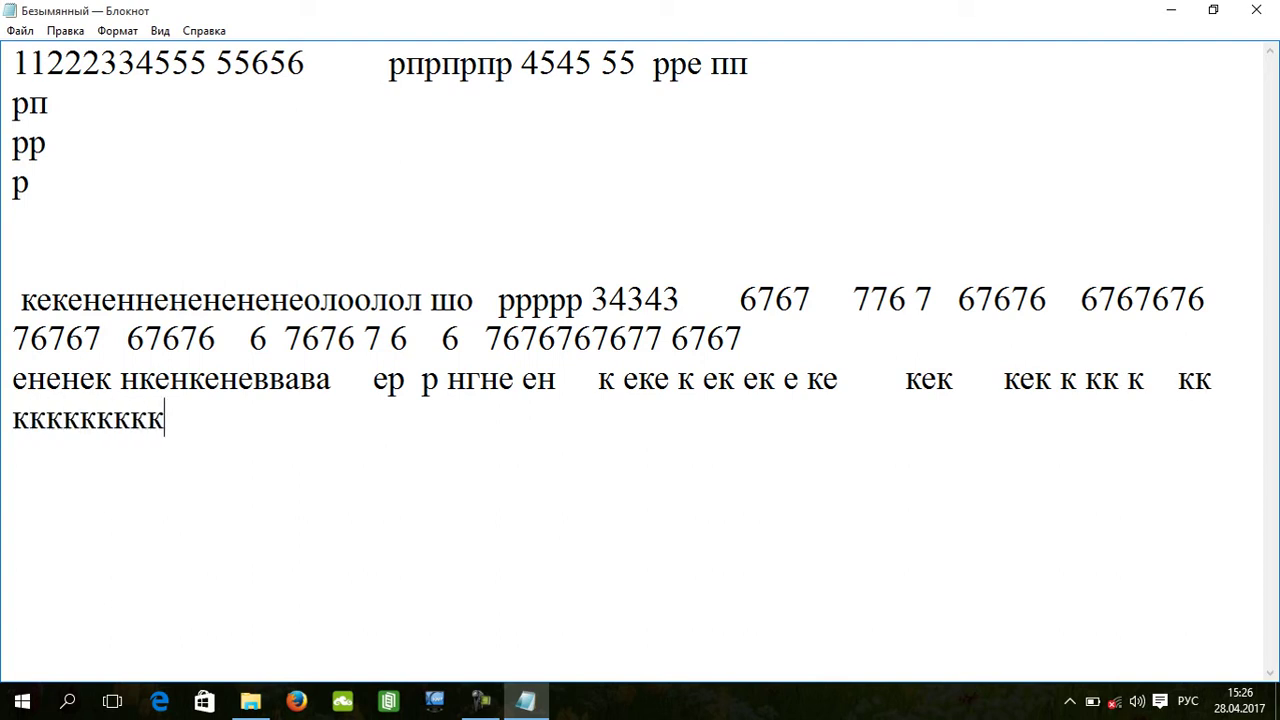
{"action": "type", "text": "ккккк кккккк к"}
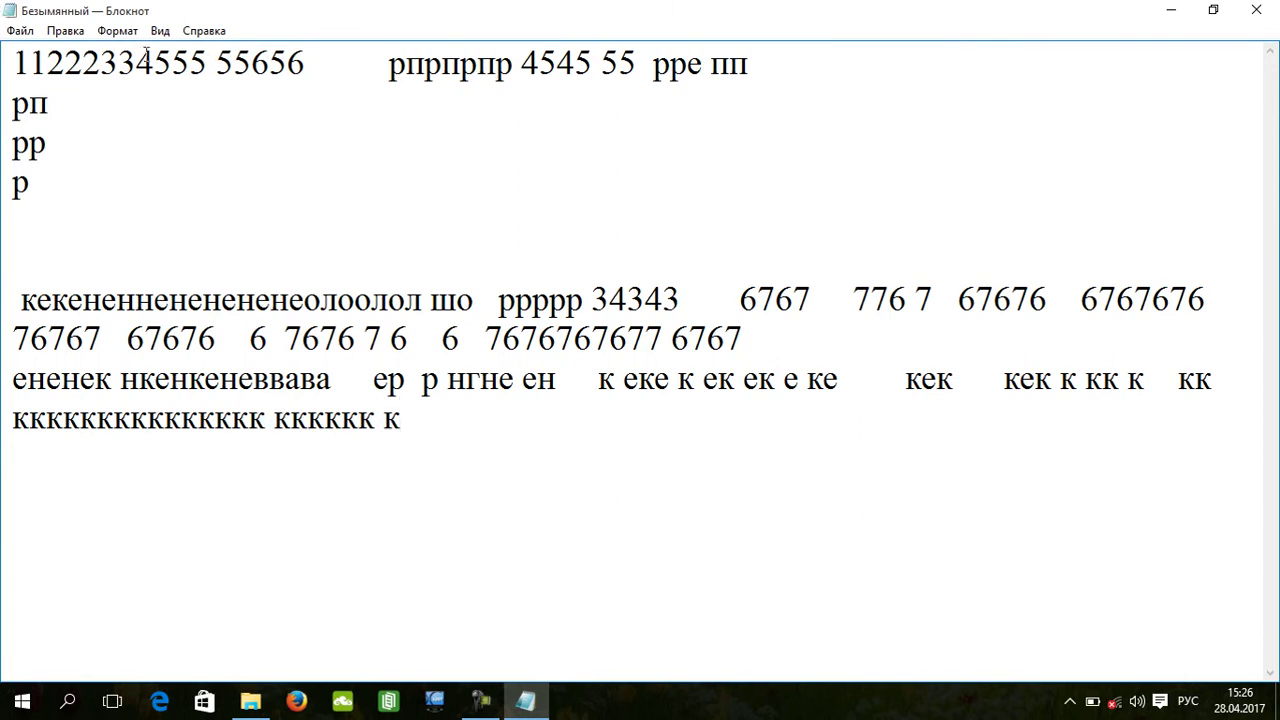
Open the font settings, look through the font list, and preview the полужирный and курсив styles before reselecting обычный.
{"action": "left_click", "coordinate": [128, 33]}
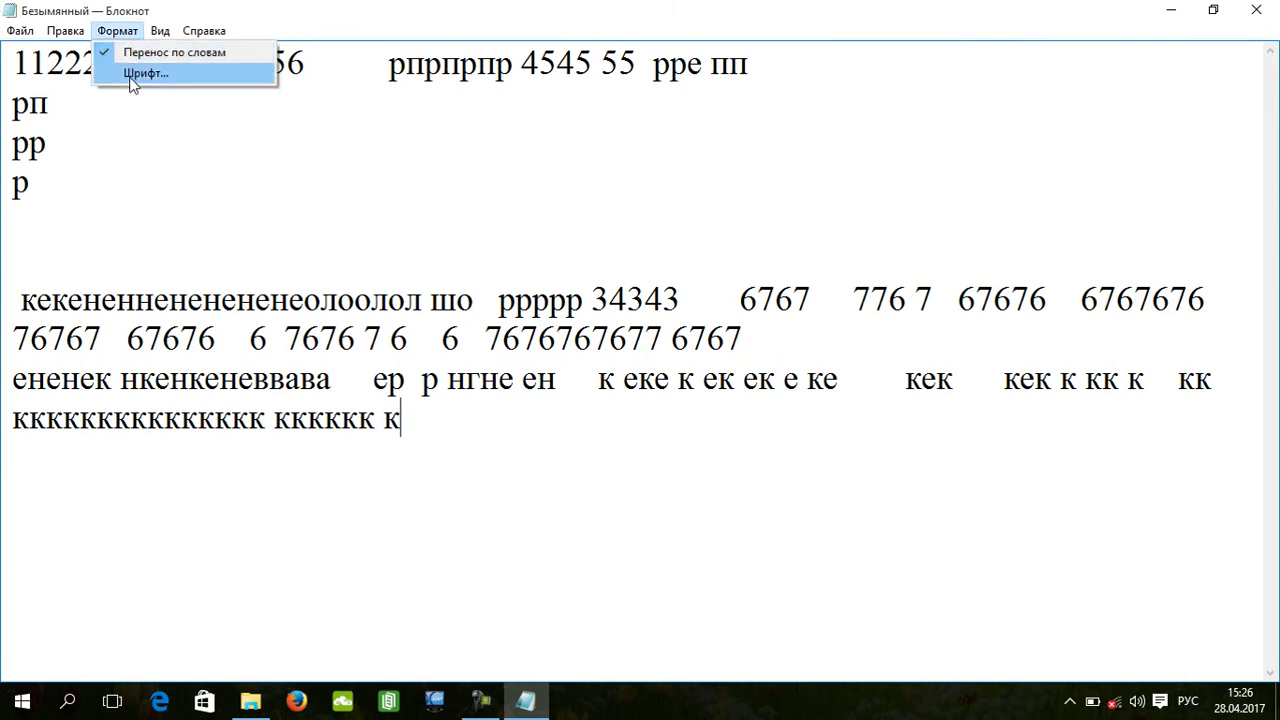
{"action": "left_click", "coordinate": [129, 73]}
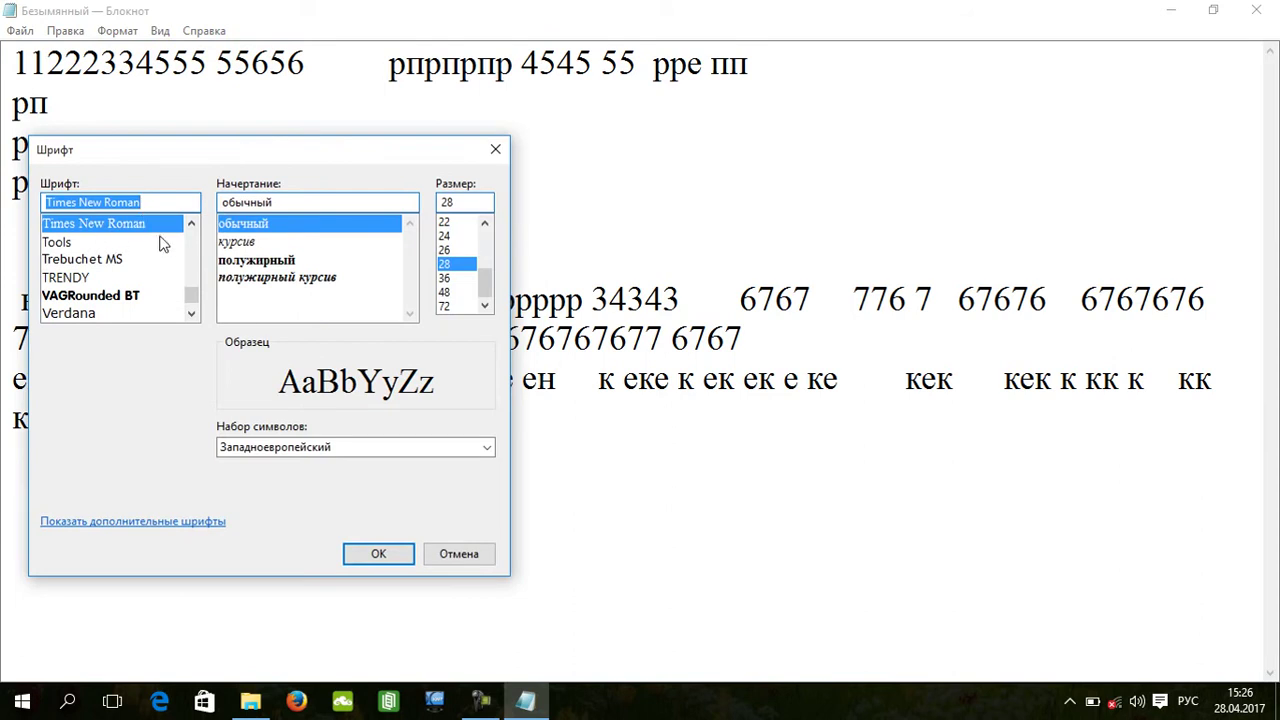
{"action": "mouse_move", "coordinate": [193, 295]}
{"action": "left_mouse_down"}
{"action": "mouse_move", "coordinate": [191, 226]}
{"action": "mouse_move", "coordinate": [185, 304]}
{"action": "left_mouse_up"}
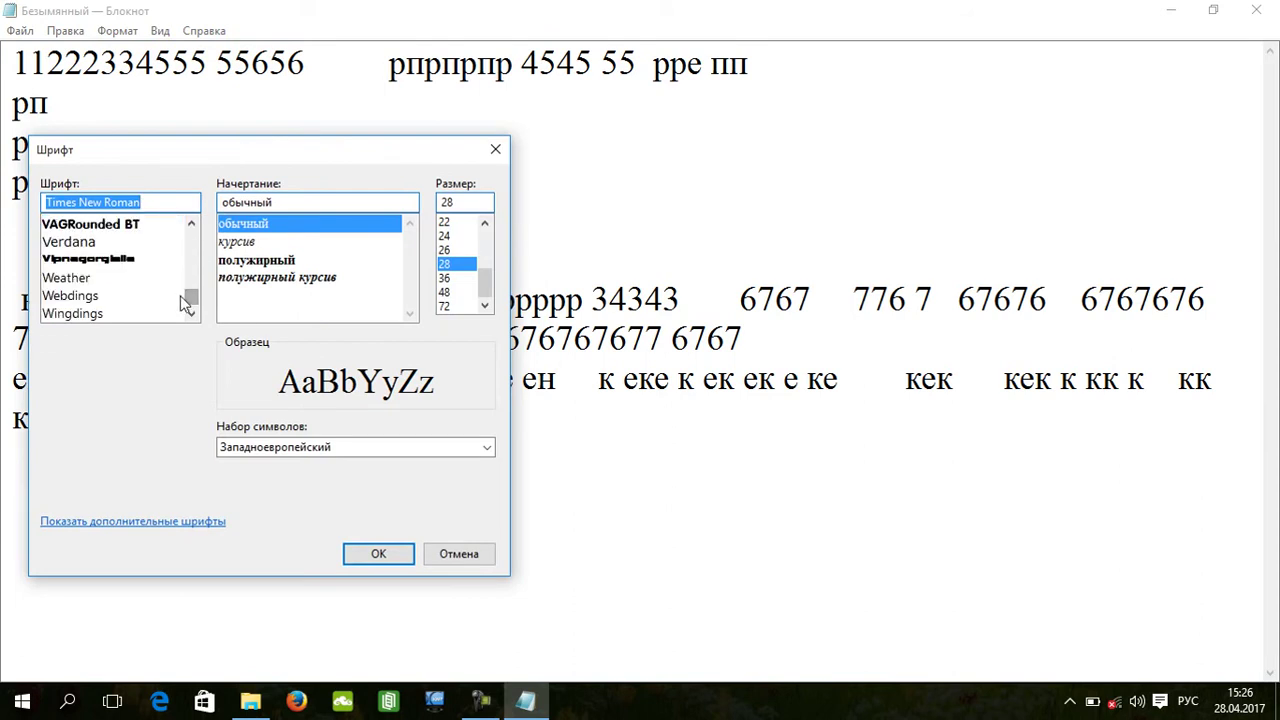
{"action": "left_click", "coordinate": [313, 223]}
{"action": "left_click", "coordinate": [297, 262]}
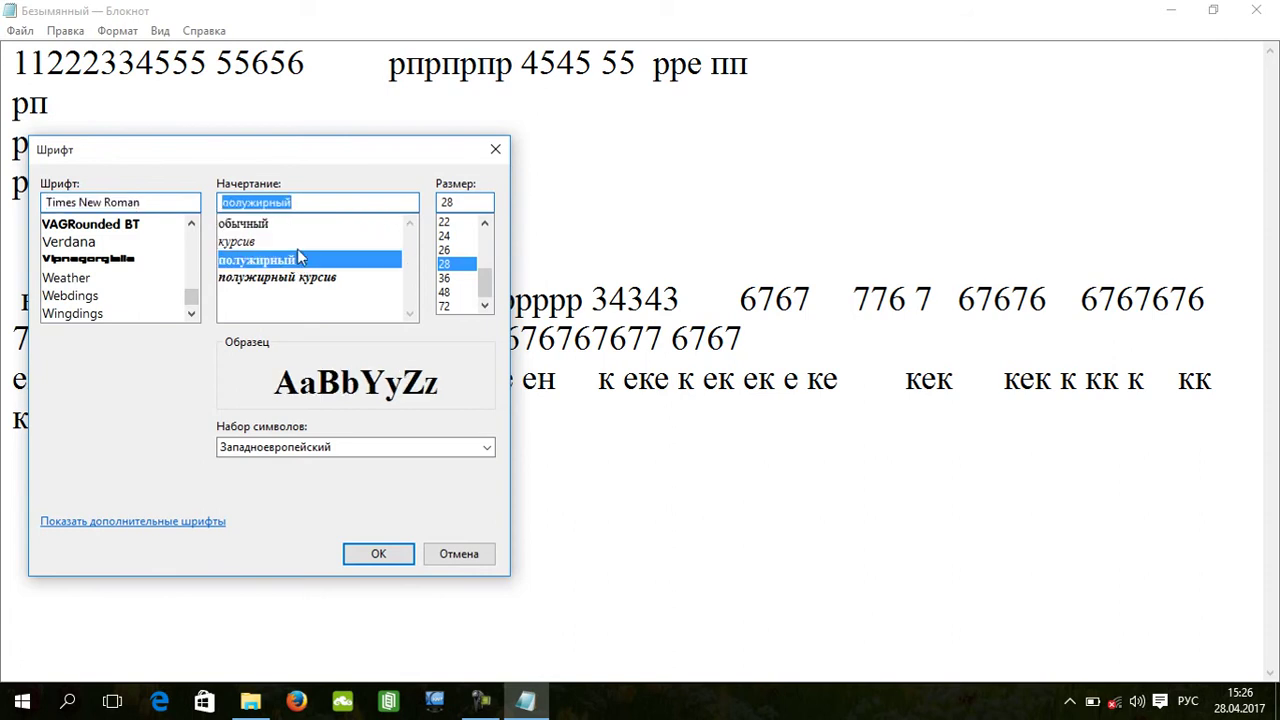
{"action": "left_click", "coordinate": [291, 243]}
{"action": "left_click", "coordinate": [289, 225]}
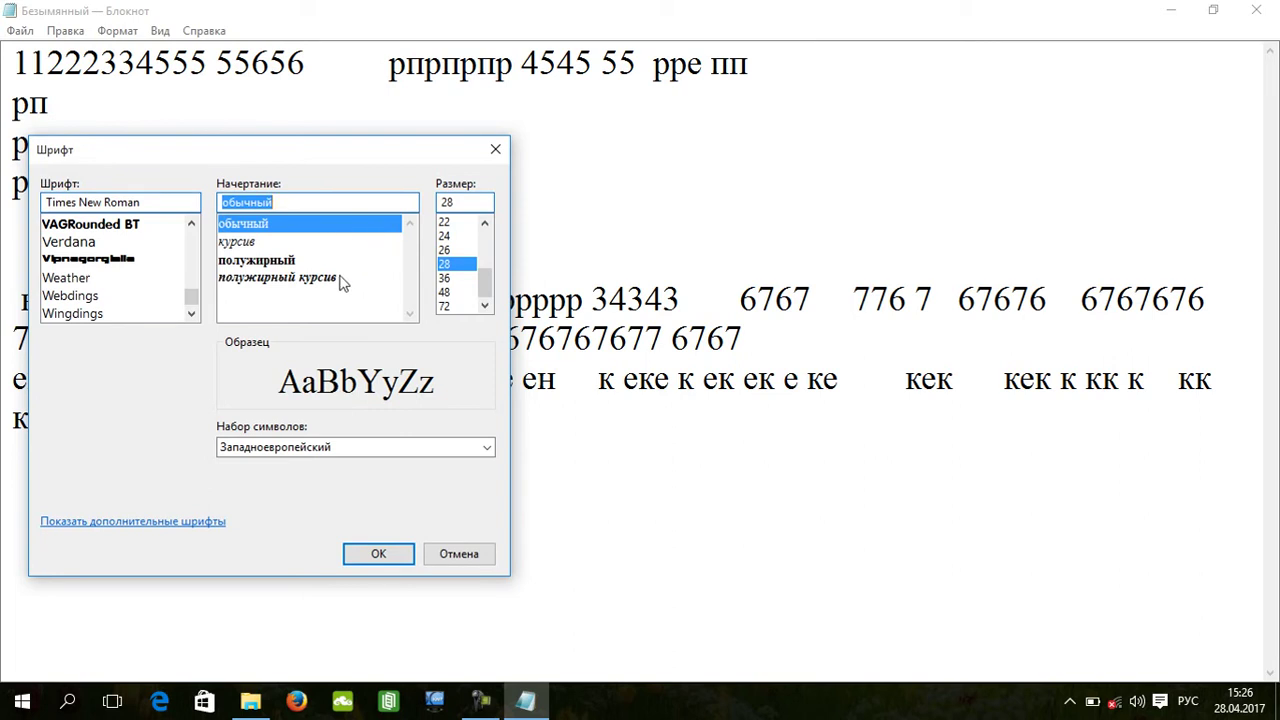
Preview the 48 size for the Times New Roman font, then apply size 72 to the document.
{"action": "left_click", "coordinate": [462, 279]}
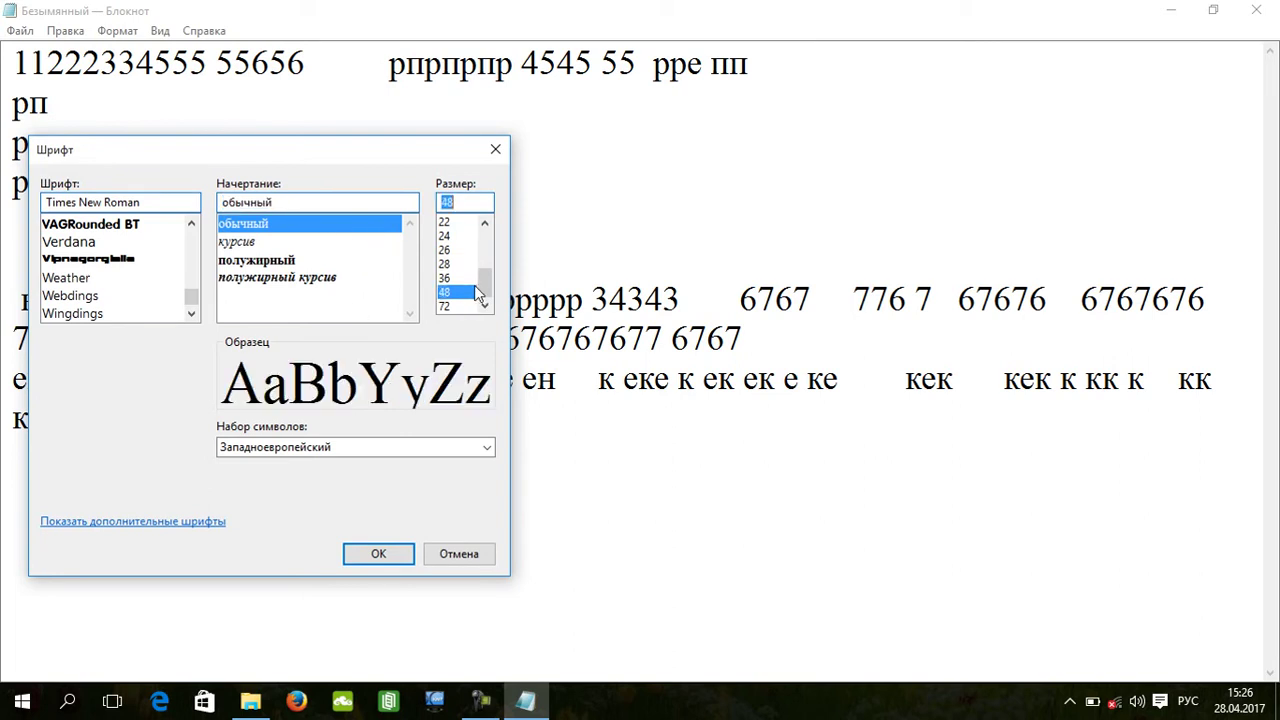
{"action": "left_click", "coordinate": [461, 306]}
{"action": "left_click", "coordinate": [456, 292]}
{"action": "left_click", "coordinate": [454, 304]}
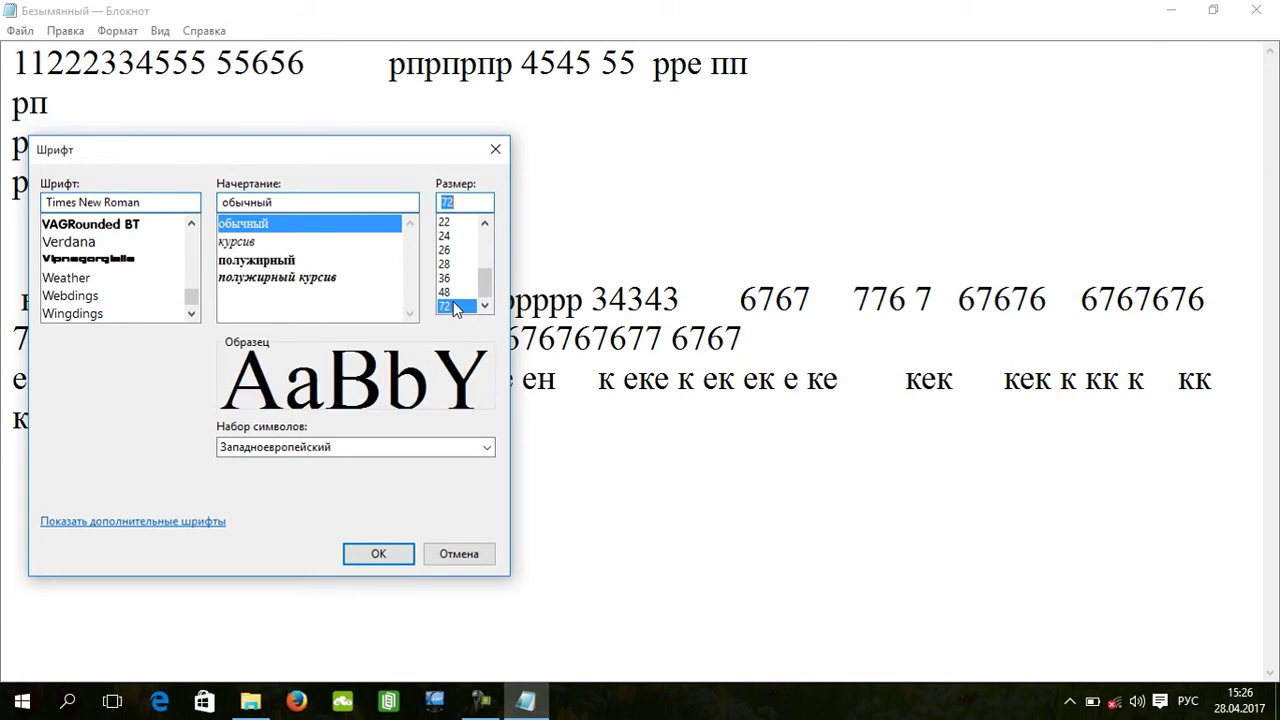
{"action": "left_click", "coordinate": [380, 547]}
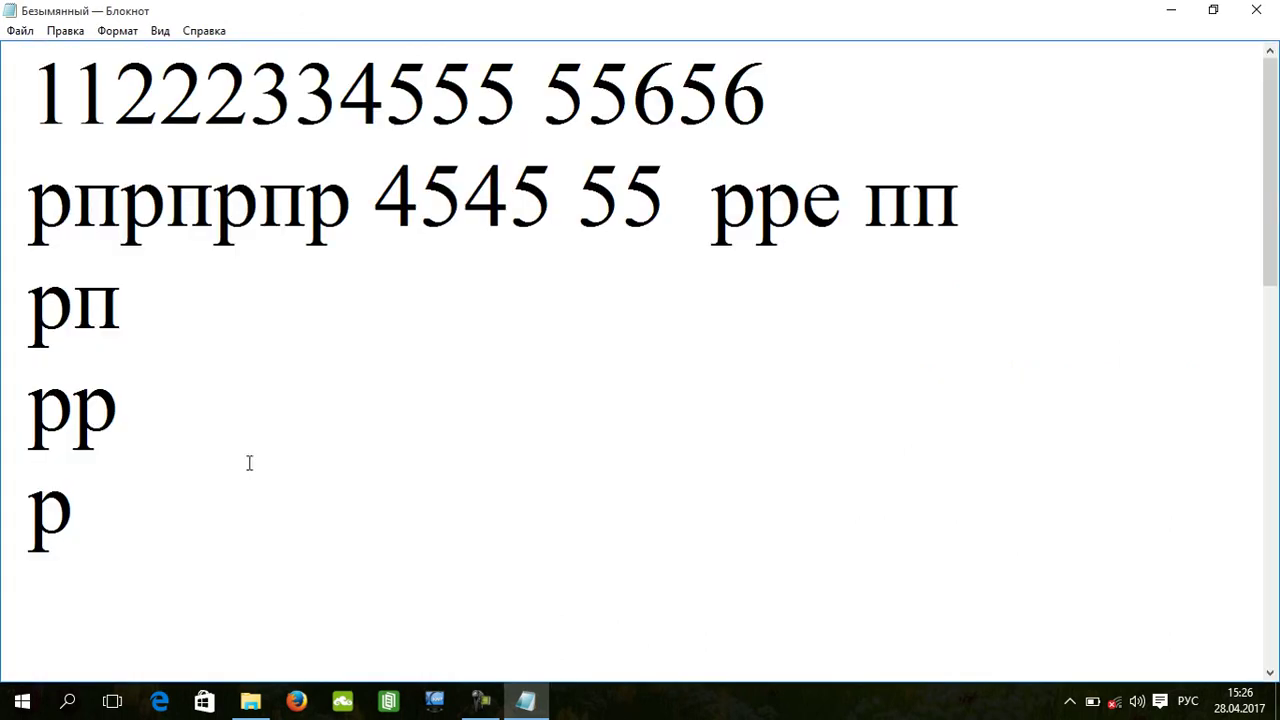
Open the program's help and close the help window (Начало работы).
{"action": "left_click", "coordinate": [377, 409]}
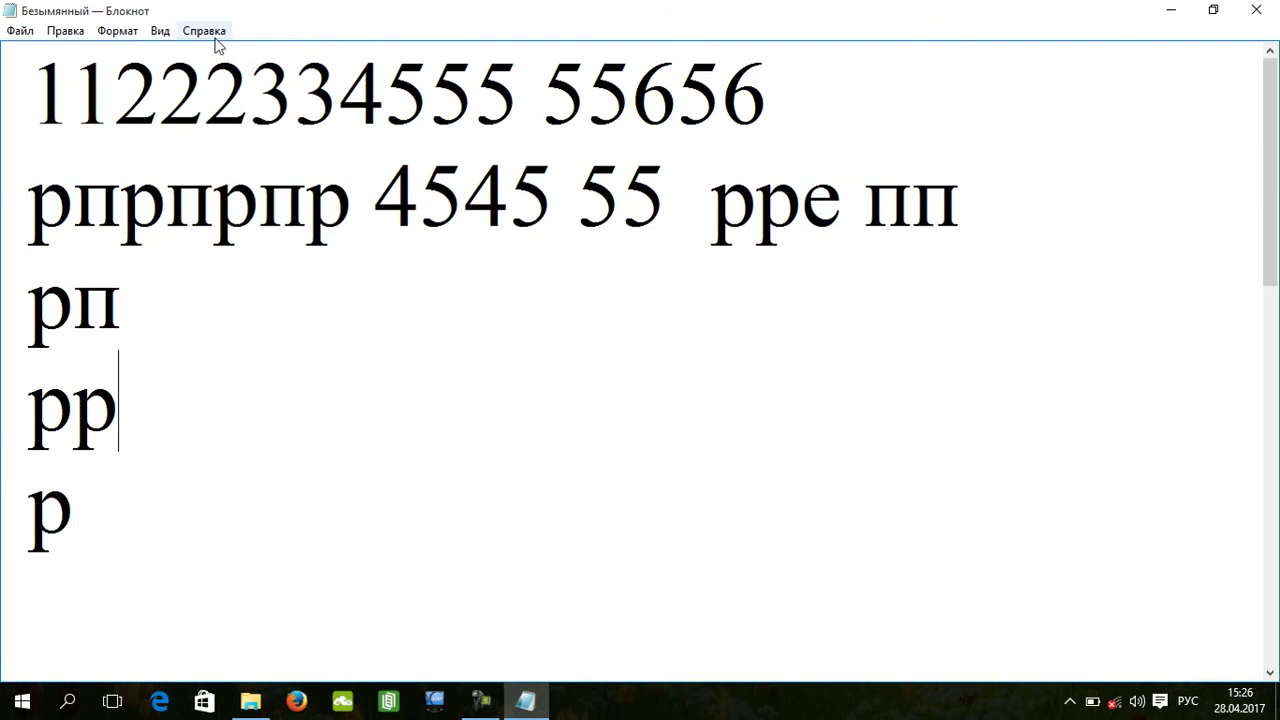
{"action": "left_click", "coordinate": [166, 32]}
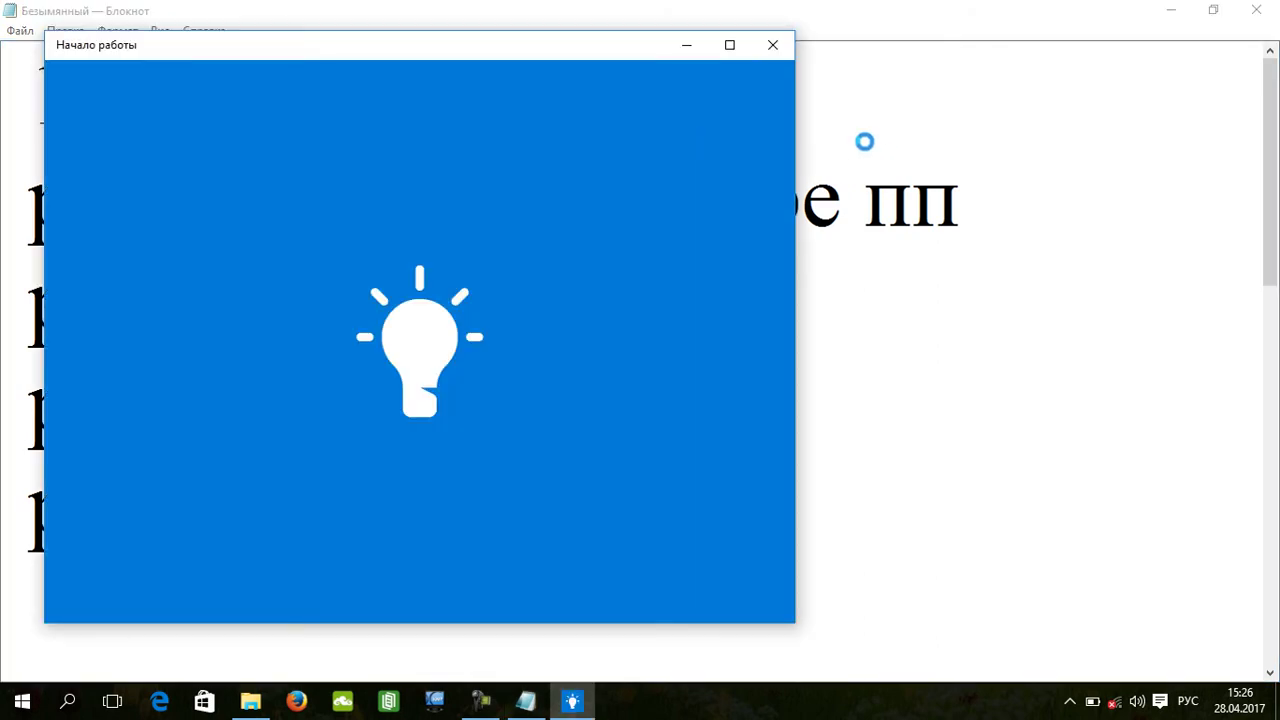
{"action": "left_click", "coordinate": [770, 45]}
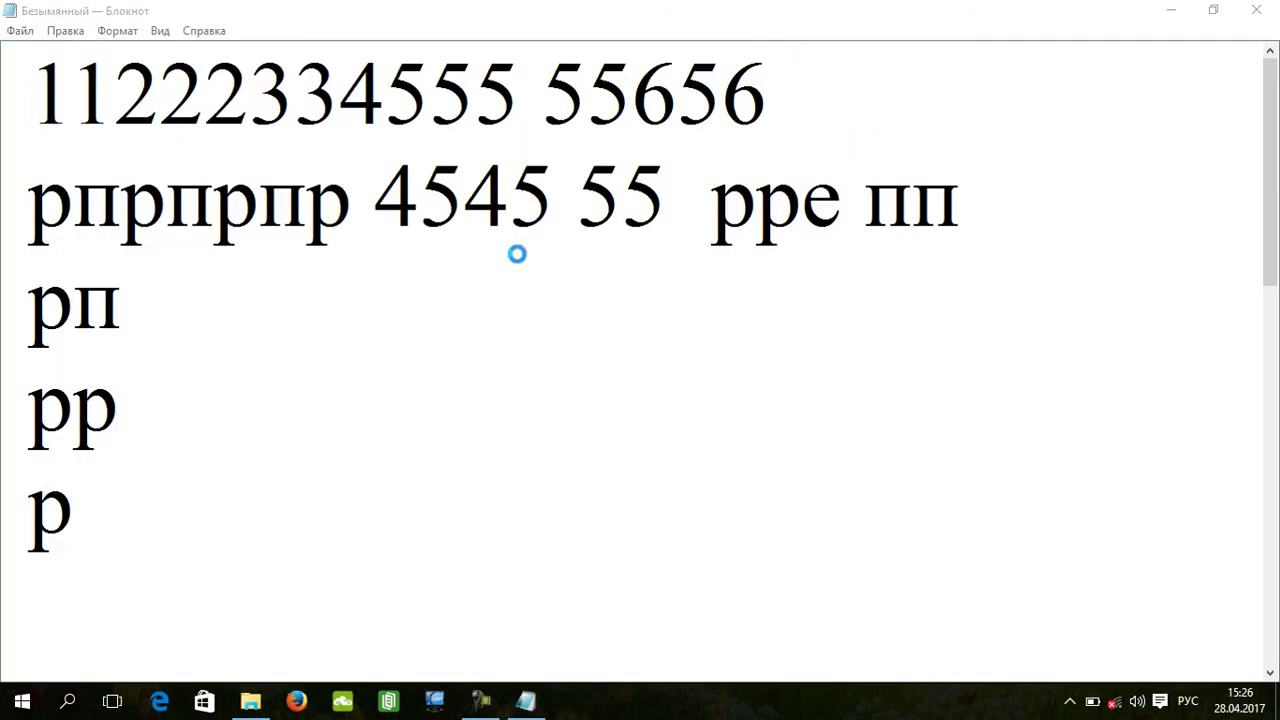
Create a new blank document, discarding the changes in the current untitled one.
{"action": "left_click", "coordinate": [14, 31]}
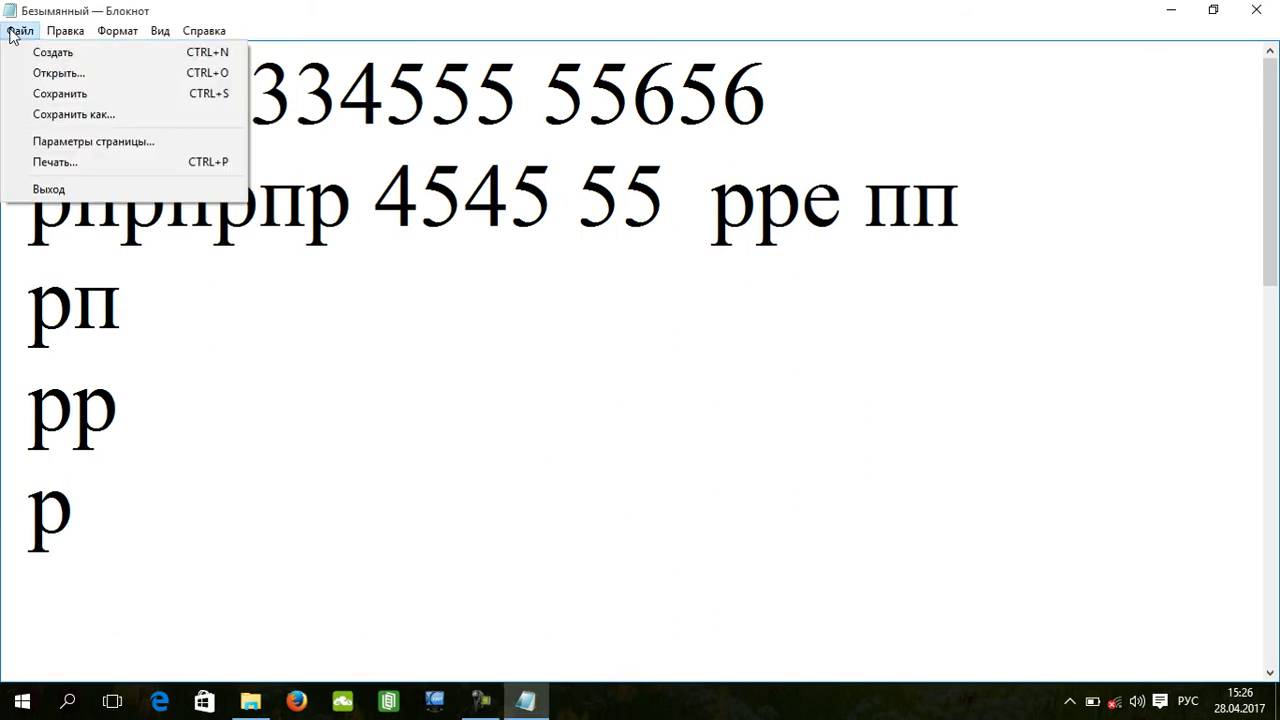
{"action": "left_click", "coordinate": [60, 52]}
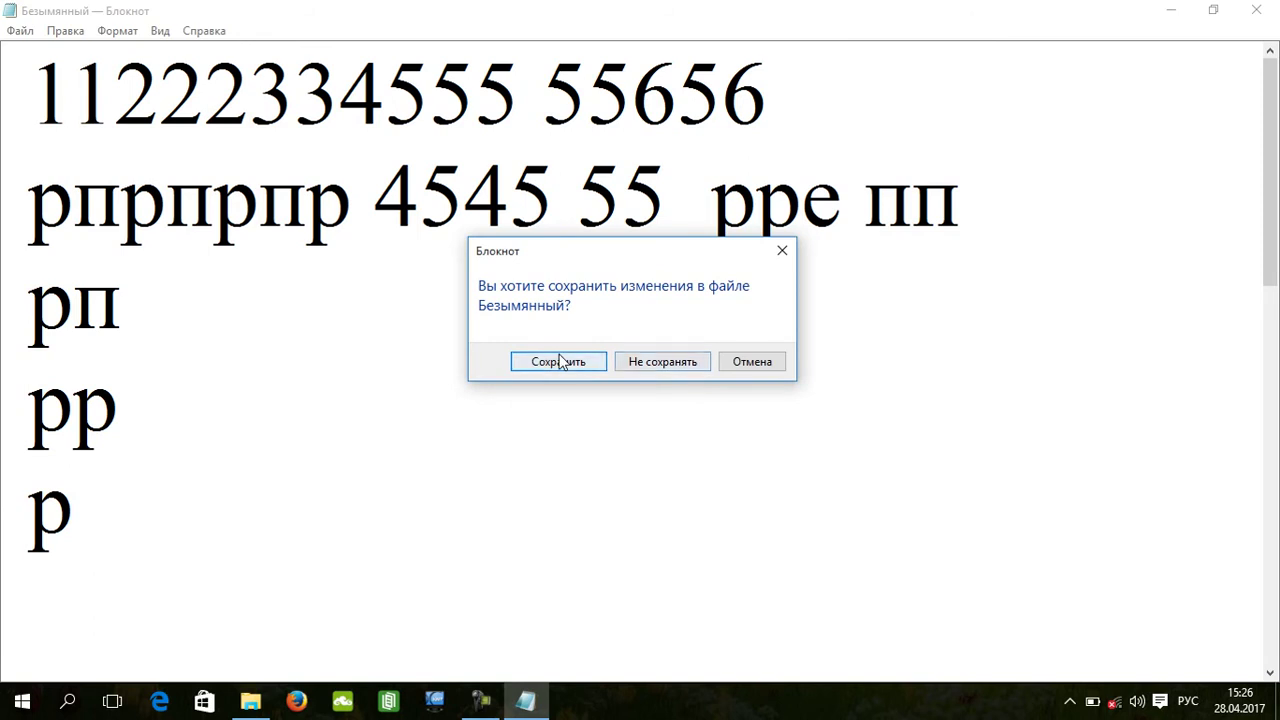
{"action": "left_click", "coordinate": [634, 363]}
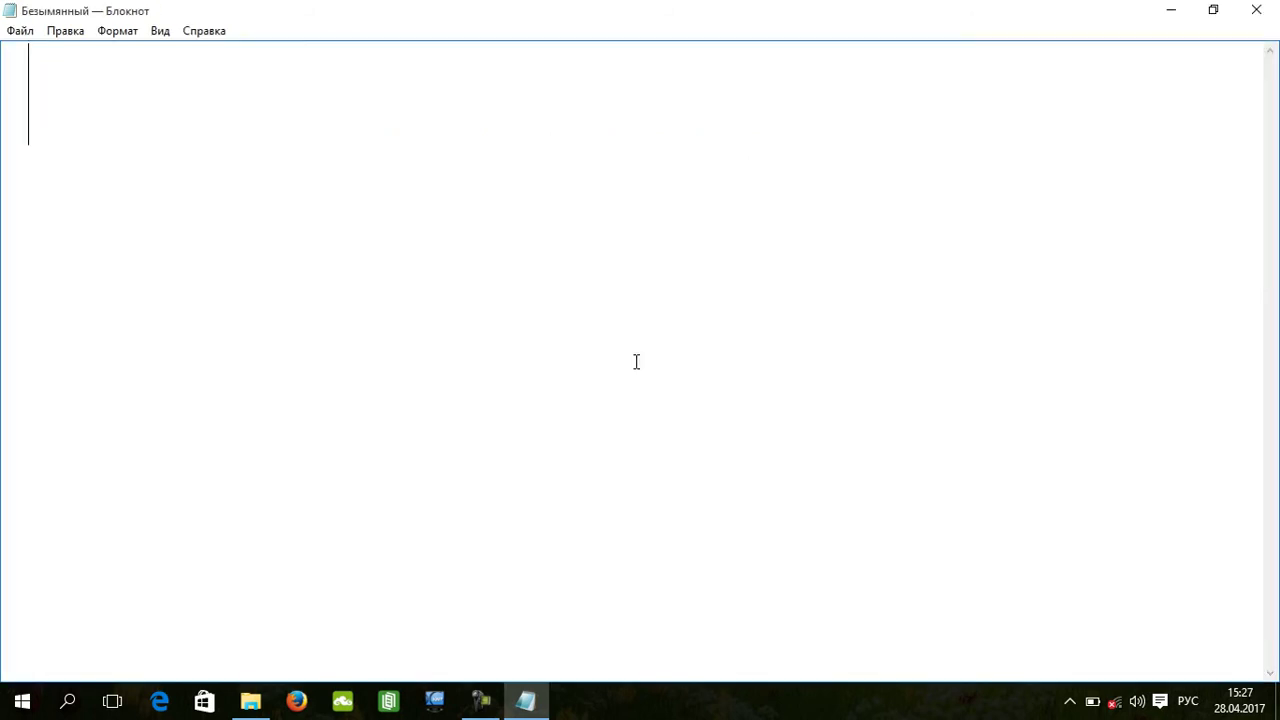
Set the font size to 10 and enter the text "ыаааава а а ва а еке".
{"action": "left_click", "coordinate": [116, 33]}
{"action": "left_click", "coordinate": [133, 72]}
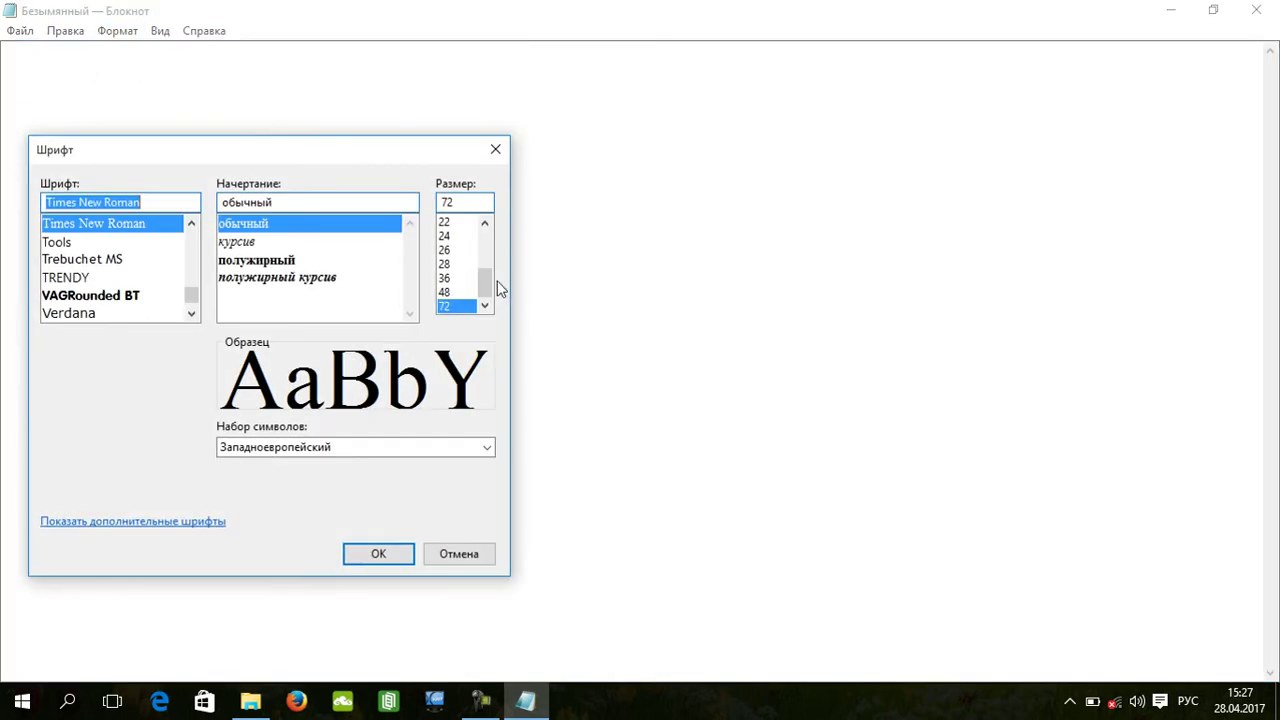
{"action": "left_click_drag", "start_coordinate": [491, 278], "coordinate": [495, 235]}
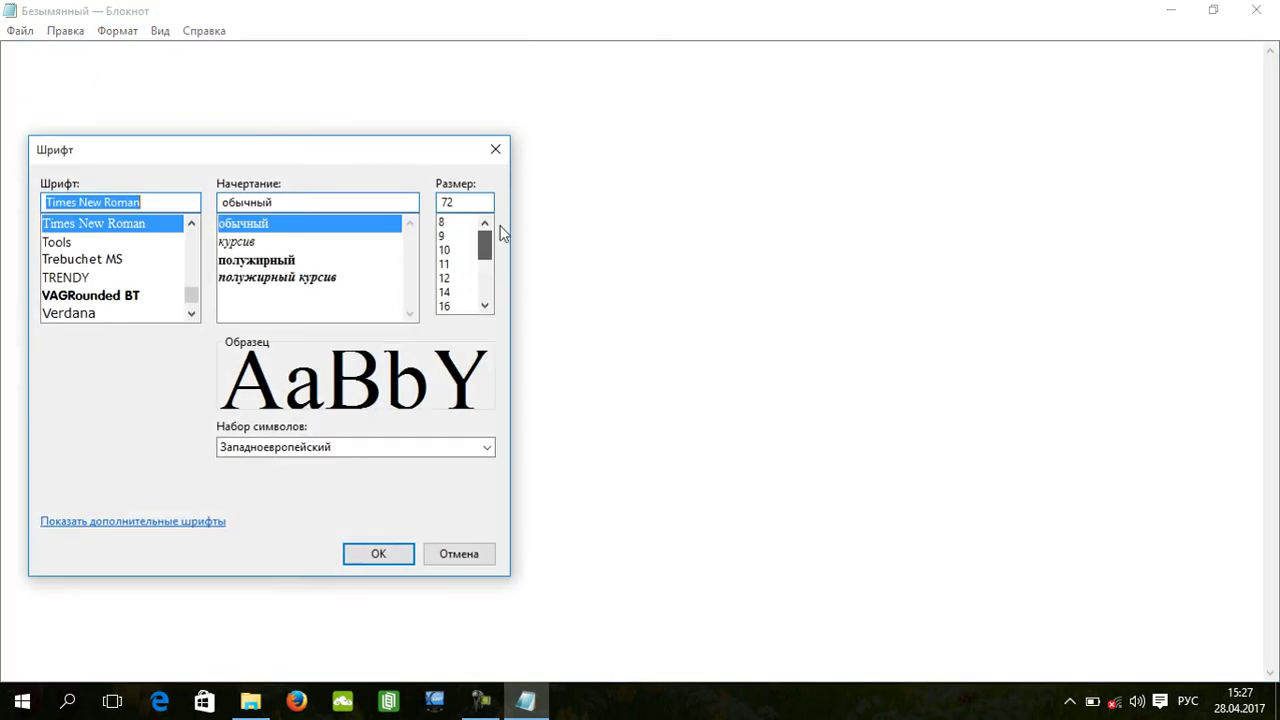
{"action": "left_click", "coordinate": [447, 251]}
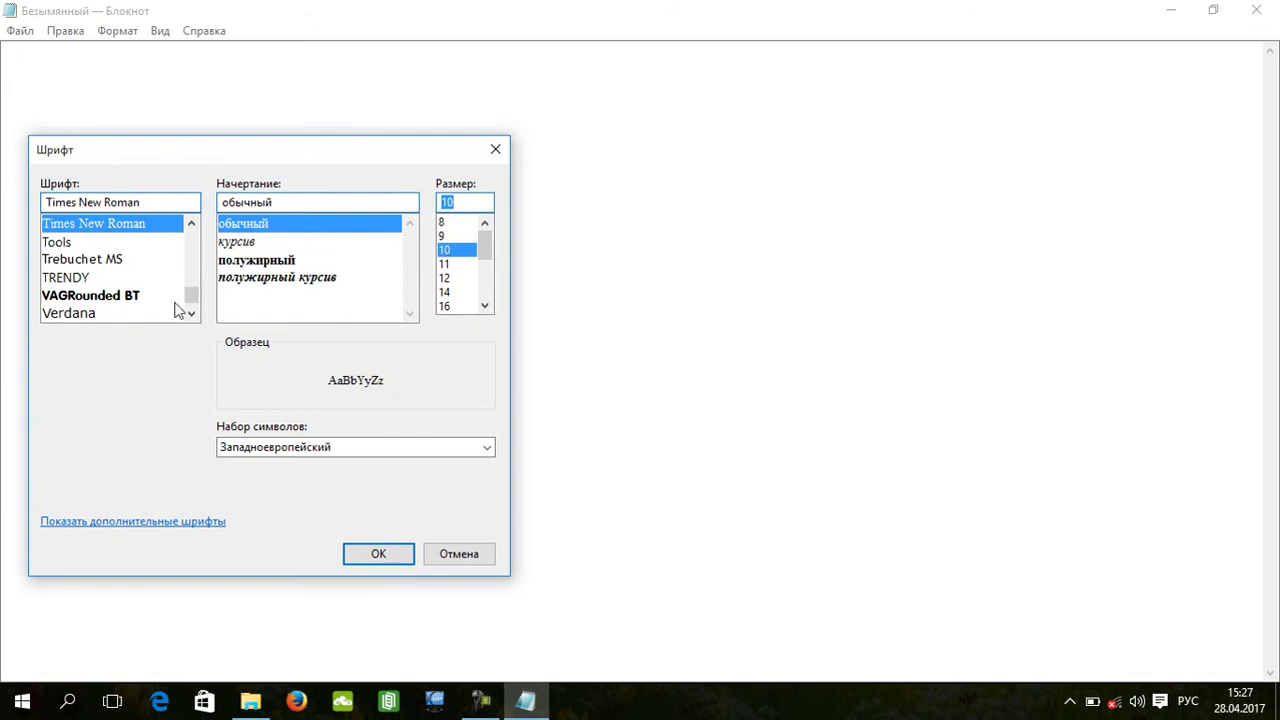
{"action": "left_click", "coordinate": [373, 556]}
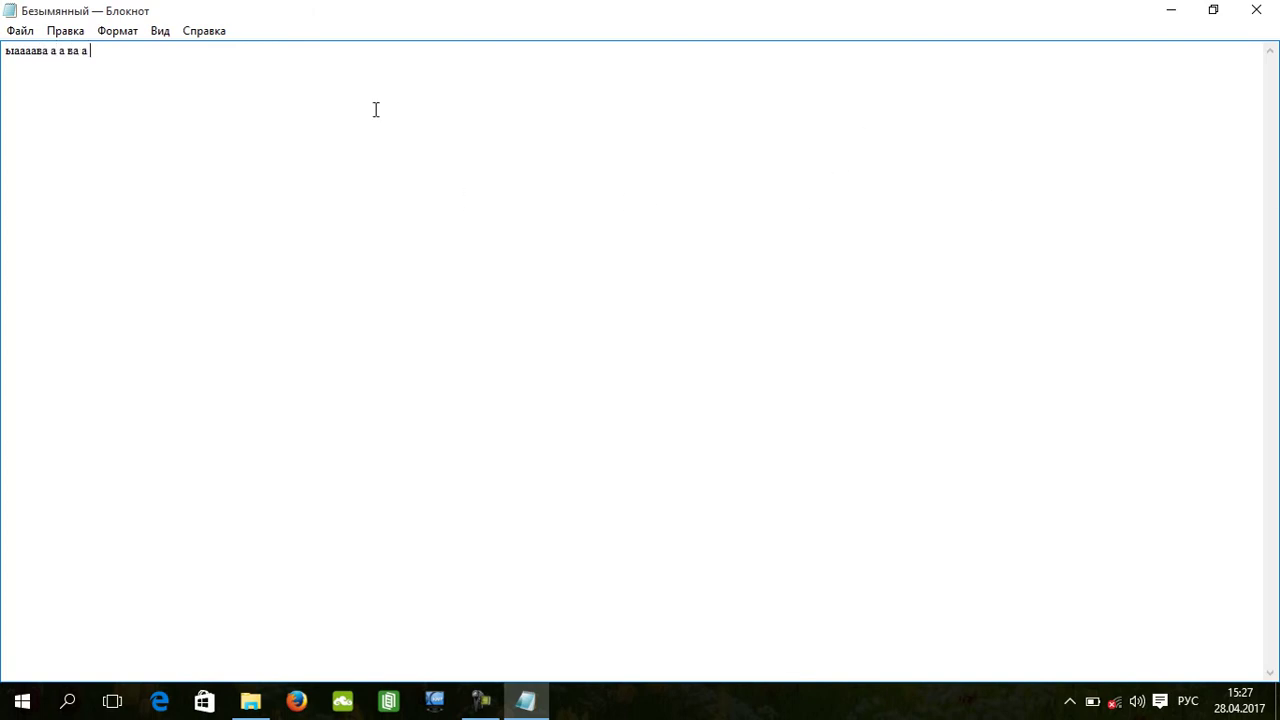
Start saving the document to the Desktop and enter the file name "пвававарарер к".
{"action": "left_click", "coordinate": [12, 28]}
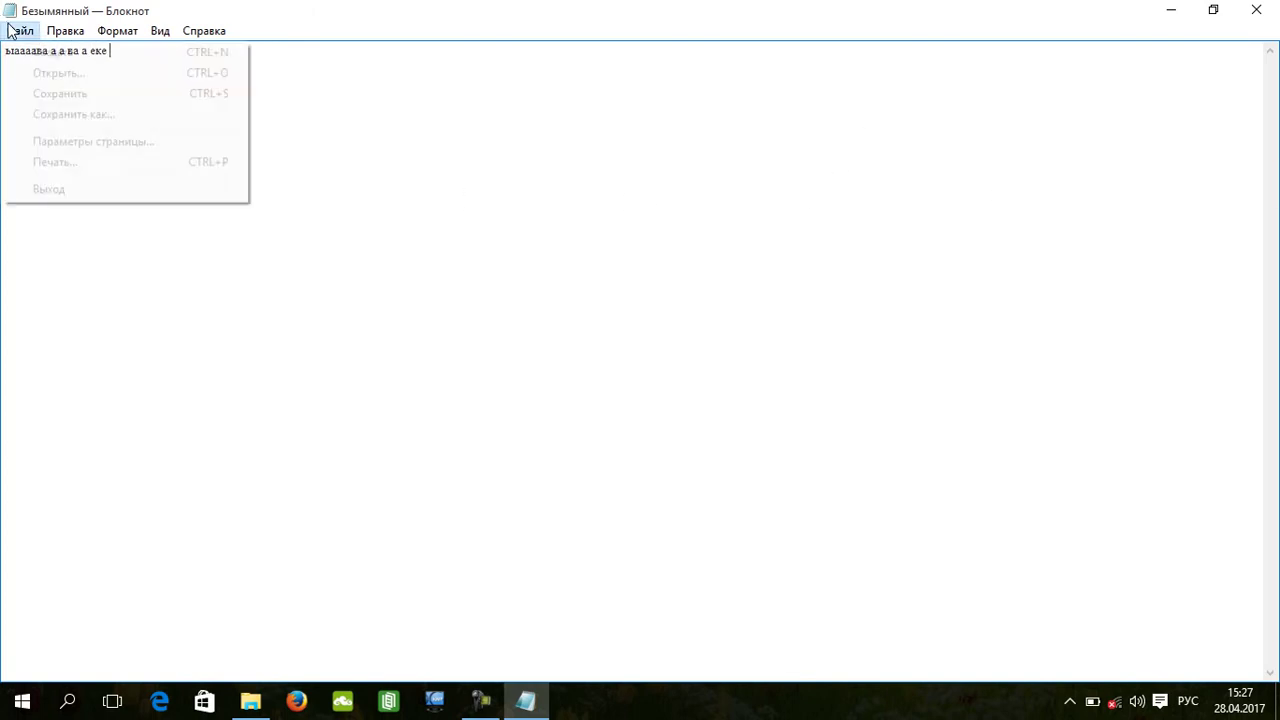
{"action": "left_click", "coordinate": [88, 96]}
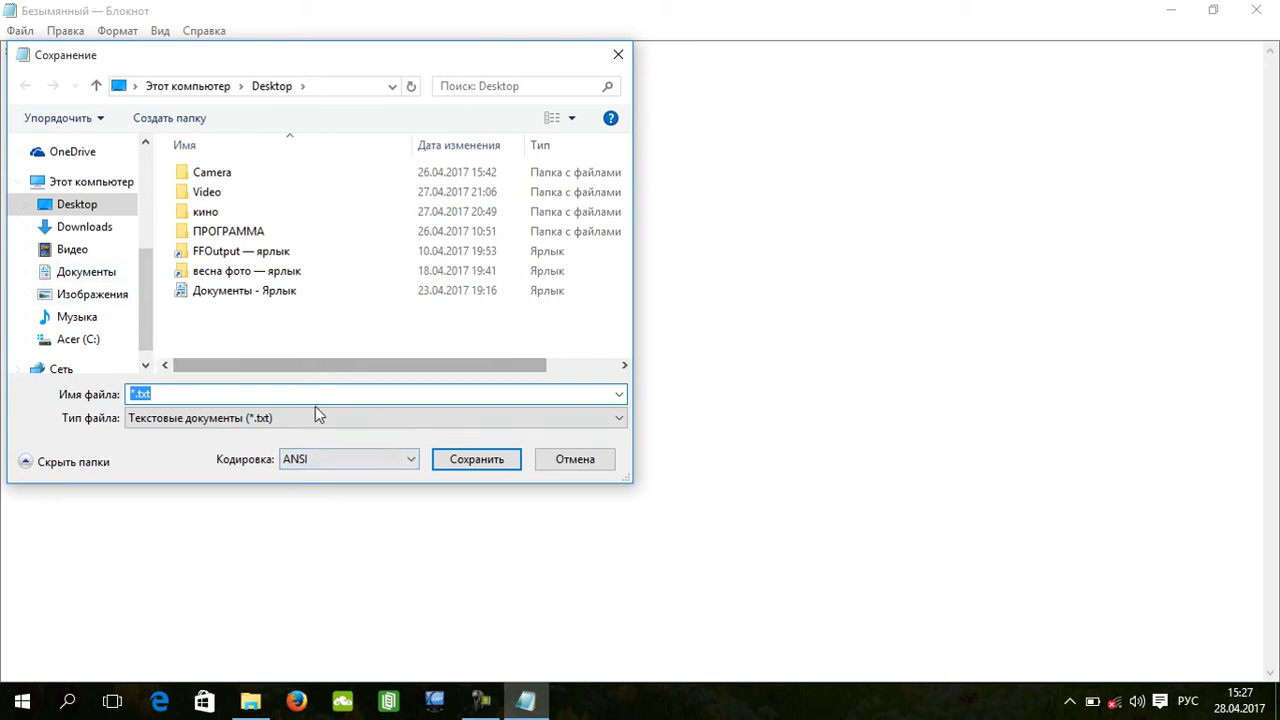
{"action": "type", "text": "пвав"}
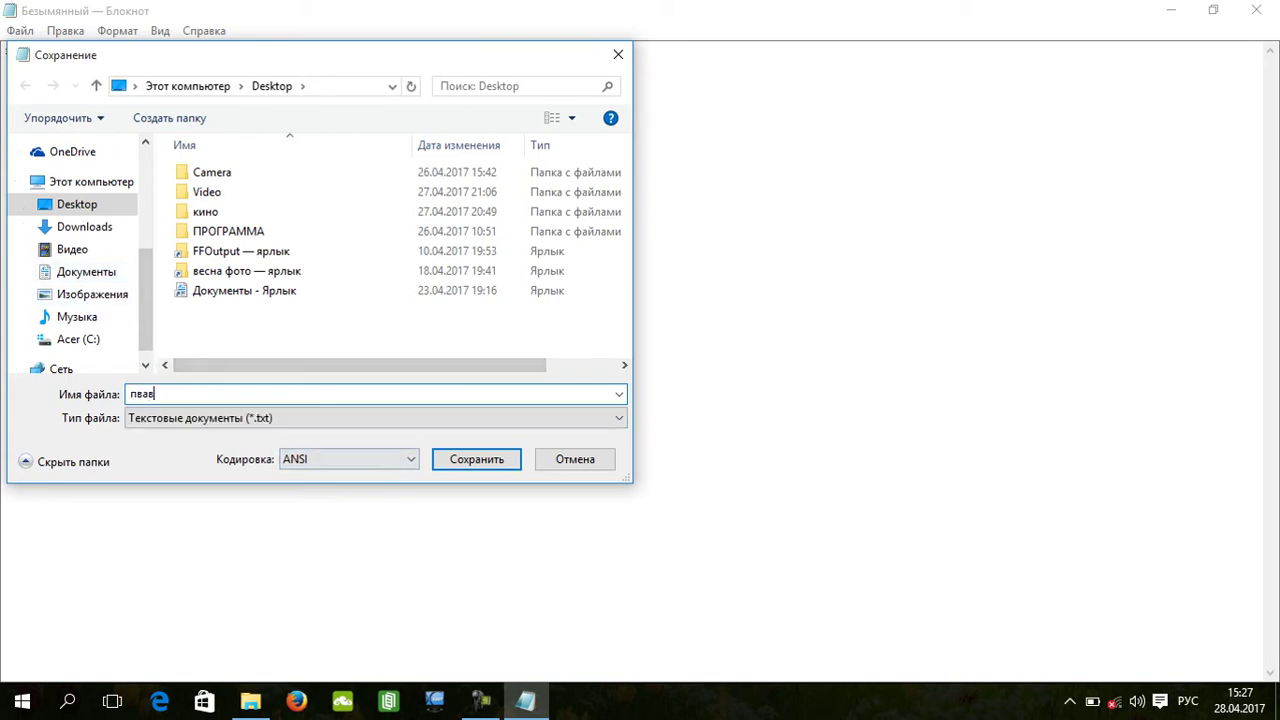
{"action": "type", "text": "аварарер к"}
Try the file type Все файлы, switch back to Текстовые документы (*.txt), and save the file with ANSI encoding.
{"action": "left_click", "coordinate": [361, 419]}
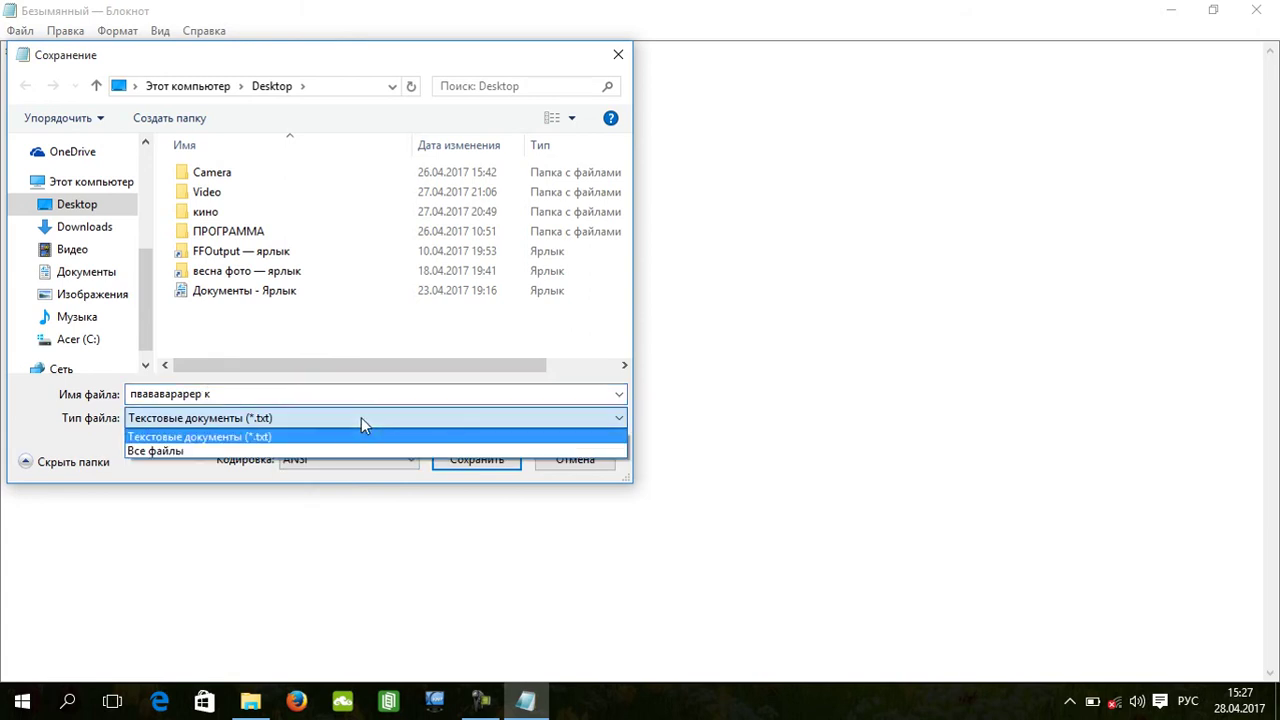
{"action": "left_click", "coordinate": [302, 446]}
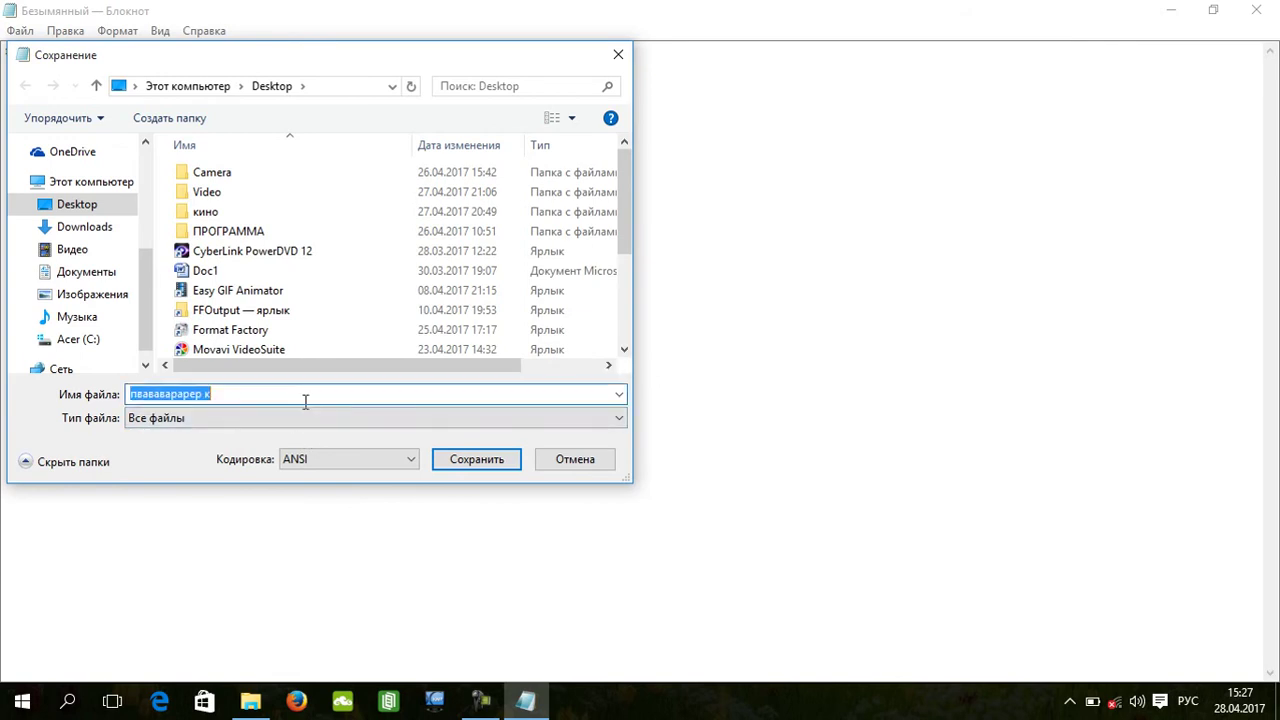
{"action": "left_click", "coordinate": [281, 426]}
{"action": "left_click", "coordinate": [278, 436]}
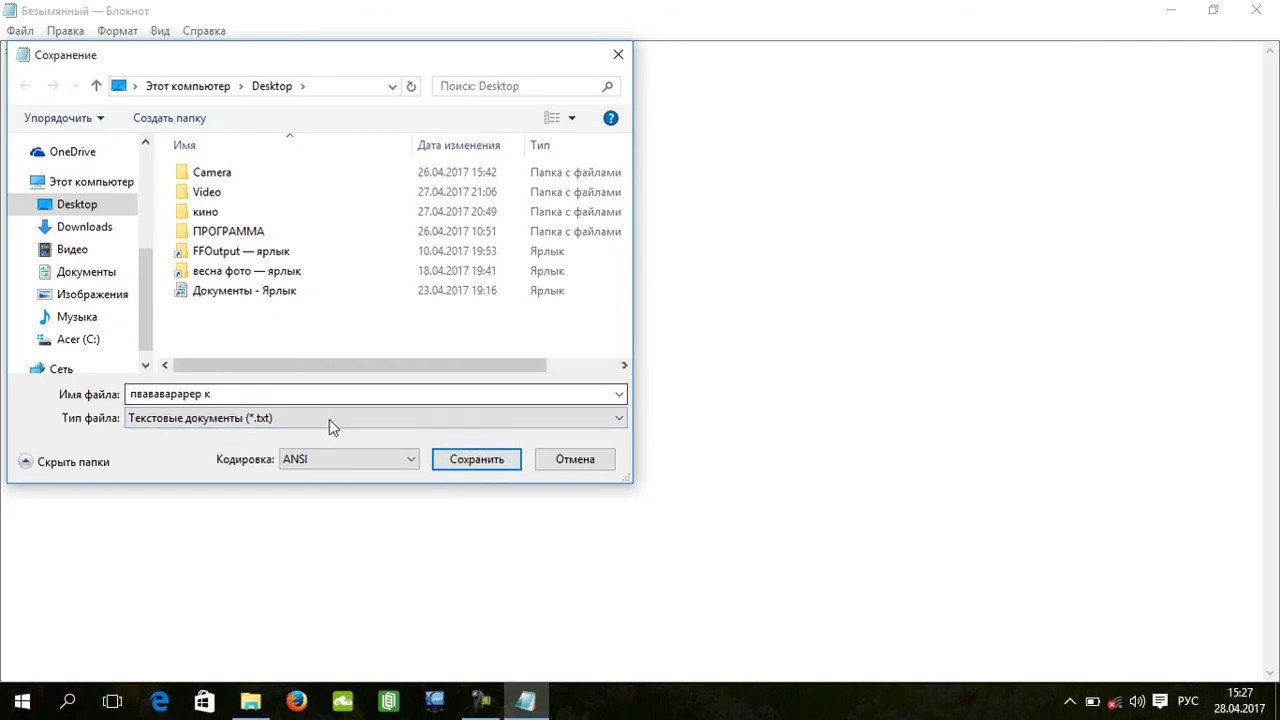
{"action": "left_click", "coordinate": [412, 459]}
{"action": "left_click", "coordinate": [414, 461]}
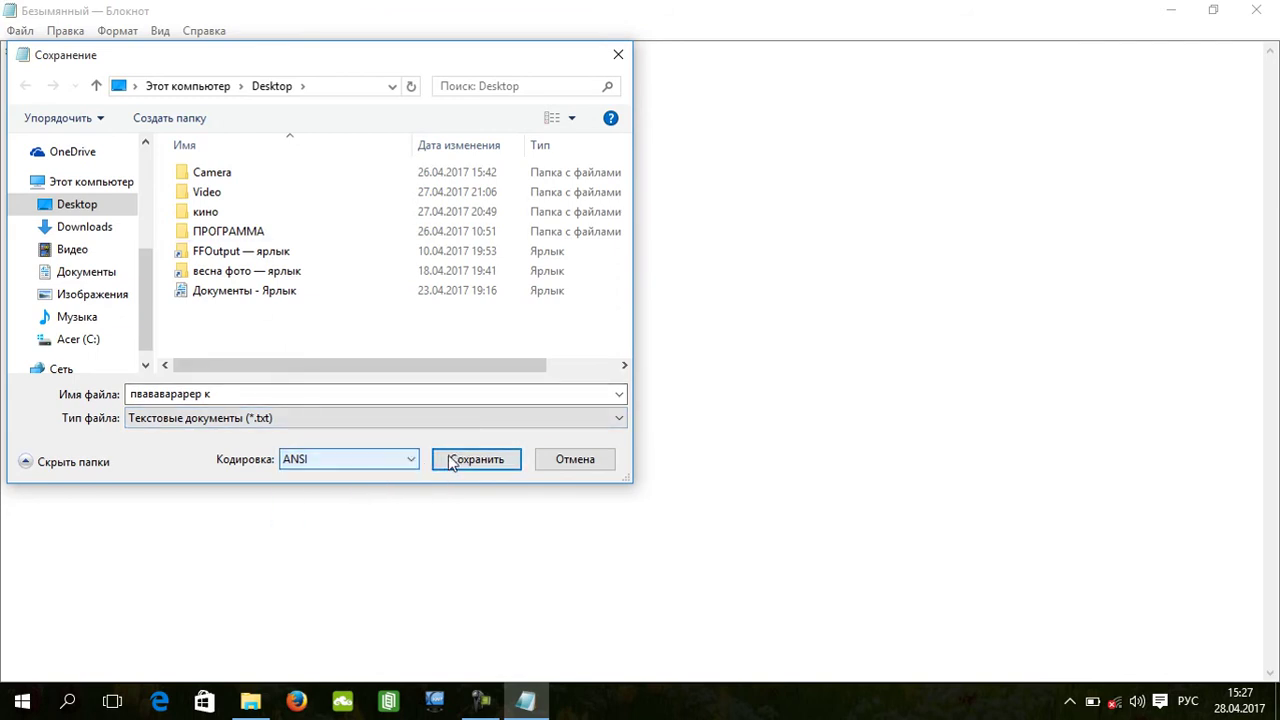
{"action": "left_click", "coordinate": [457, 459]}
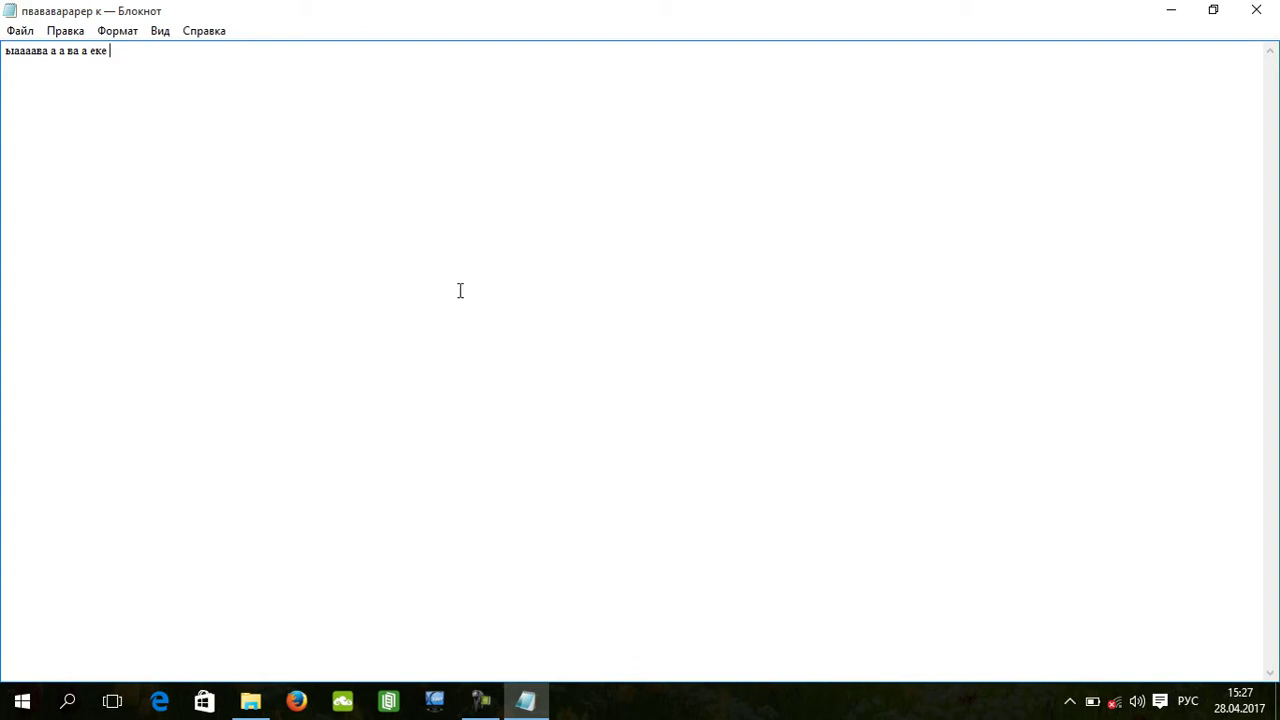
Minimize the document window, open the saved text file from the desktop, and place the cursor at the end of its line.
{"action": "left_click", "coordinate": [1166, 10]}
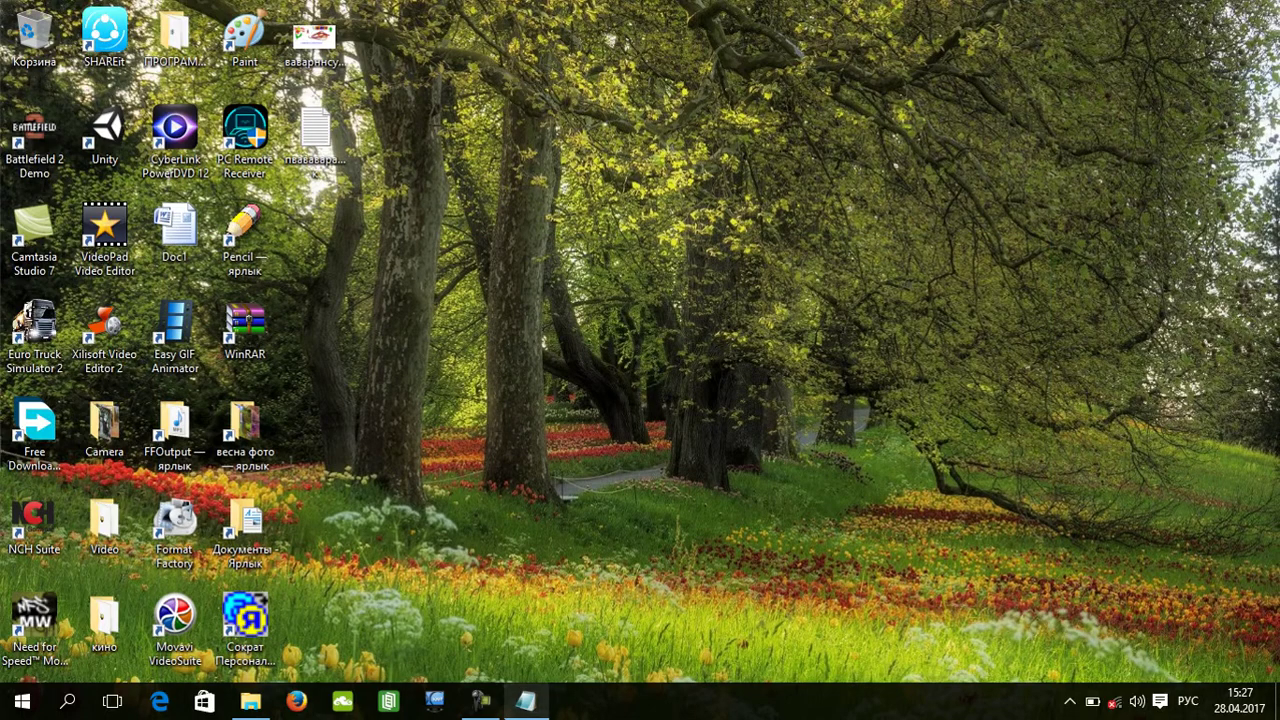
{"action": "mouse_move", "coordinate": [533, 707]}
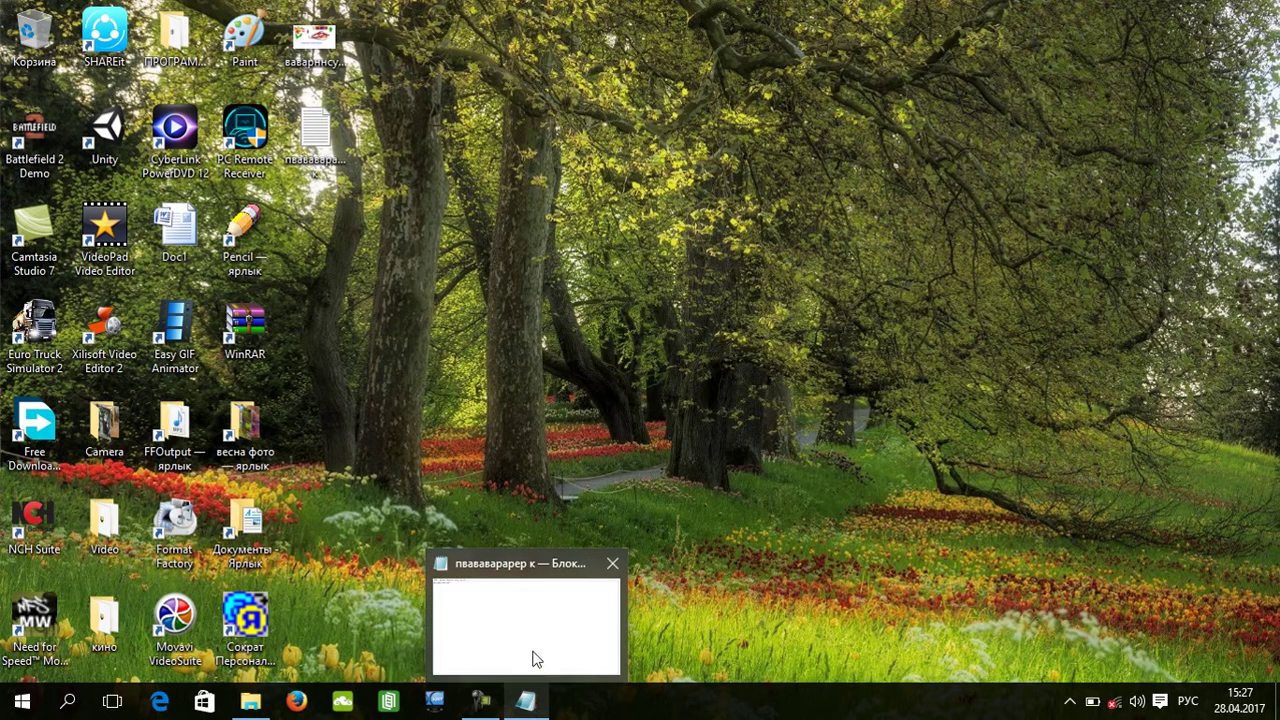
{"action": "mouse_move", "coordinate": [533, 657]}
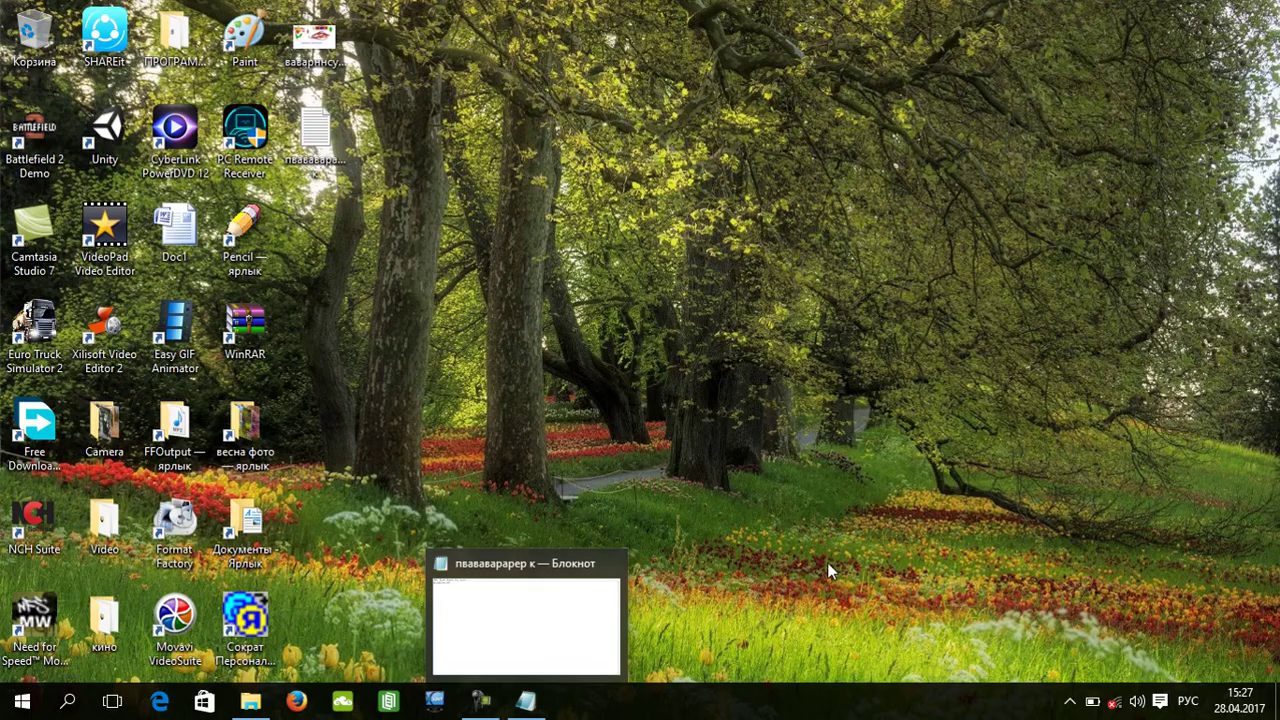
{"action": "right_click", "coordinate": [336, 134]}
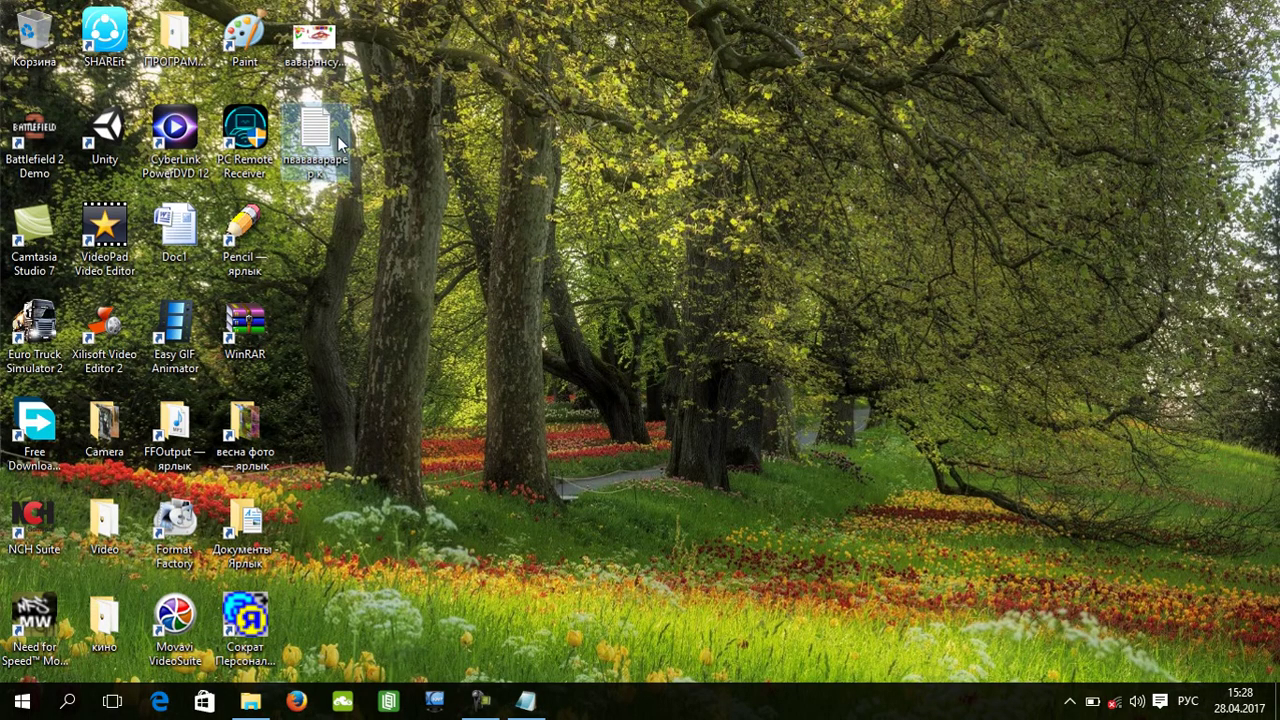
{"action": "left_click", "coordinate": [316, 133]}
{"action": "right_click", "coordinate": [316, 134]}
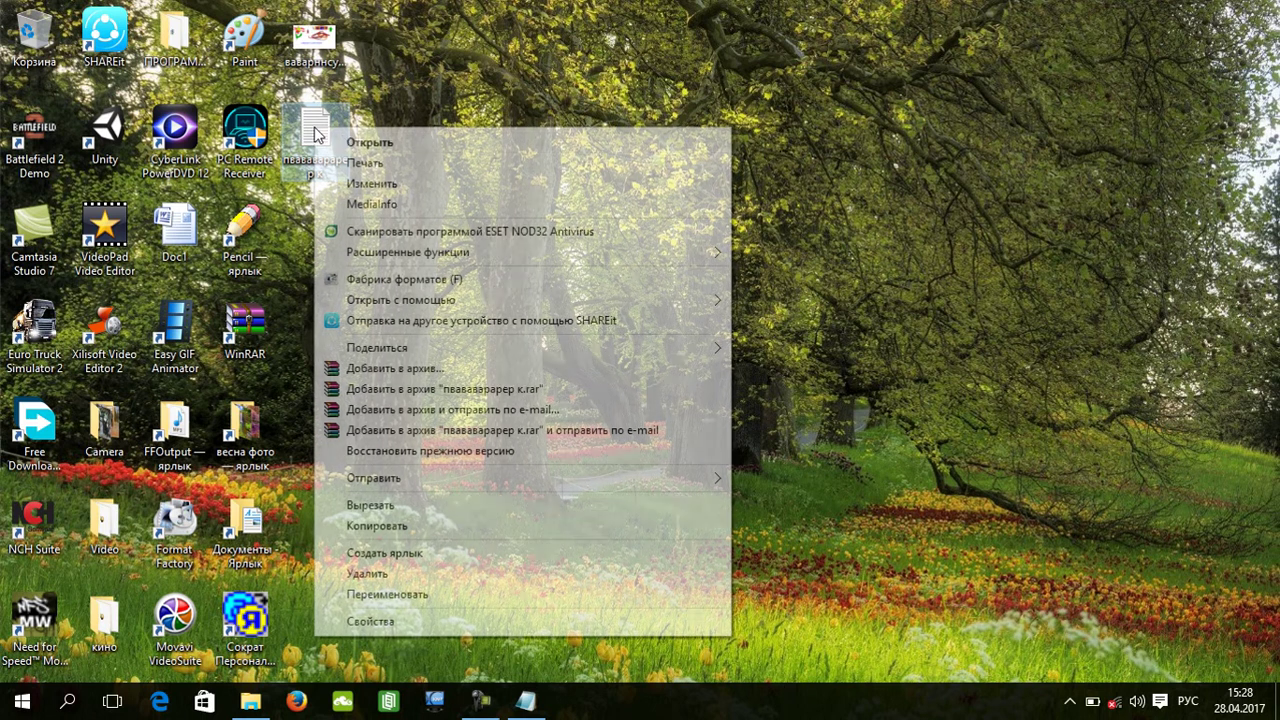
{"action": "left_click", "coordinate": [354, 142]}
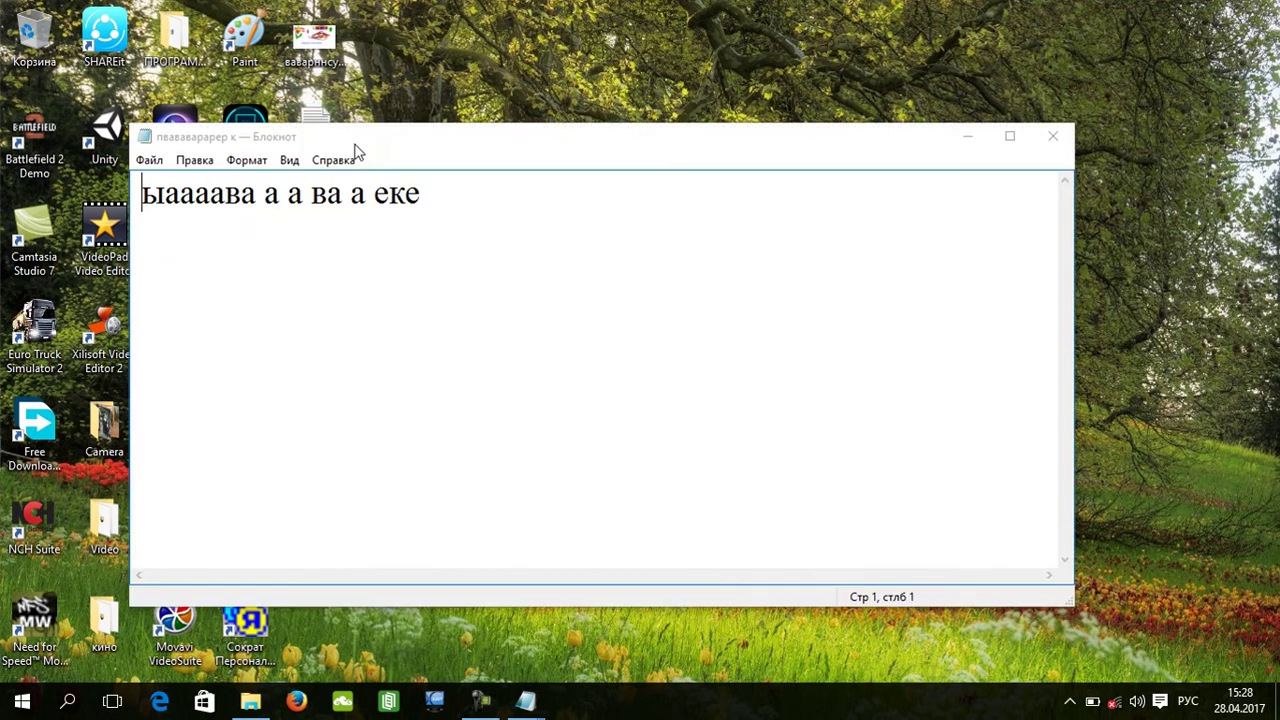
{"action": "left_click", "coordinate": [494, 209]}
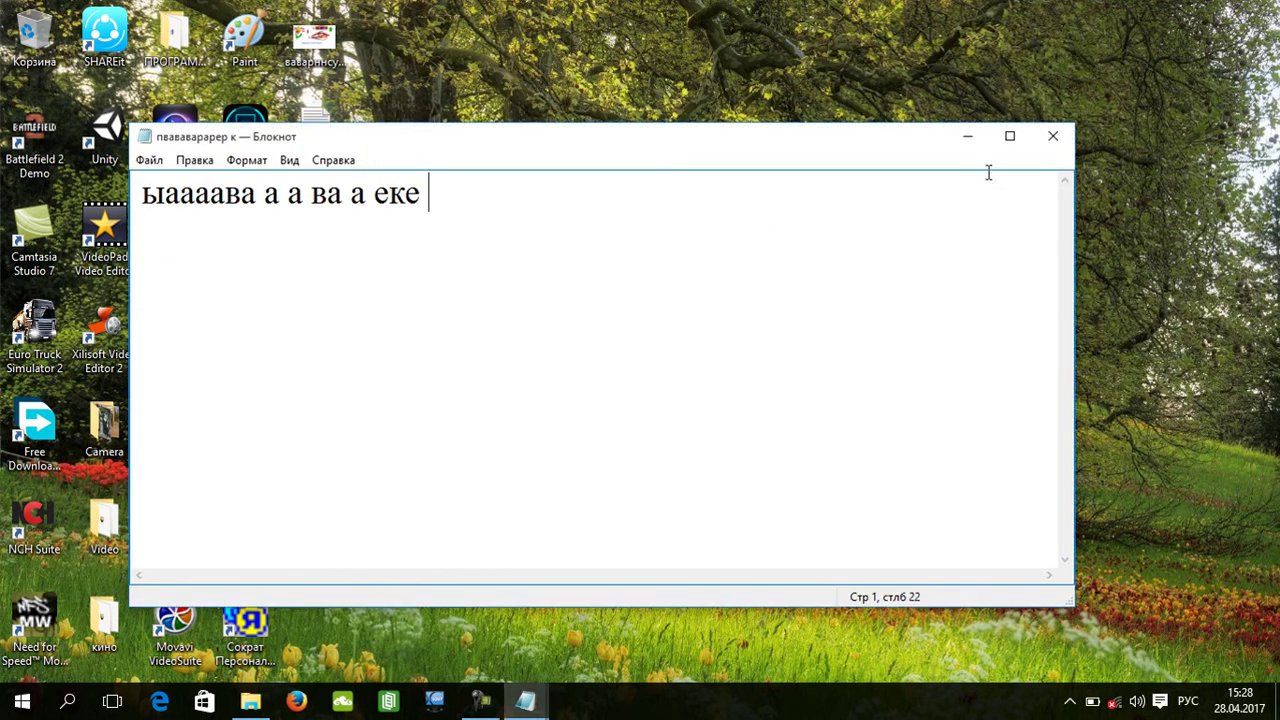
Close the reopened copy of the text file and the original minimized document window.
{"action": "left_click", "coordinate": [1047, 138]}
{"action": "left_click", "coordinate": [526, 702]}
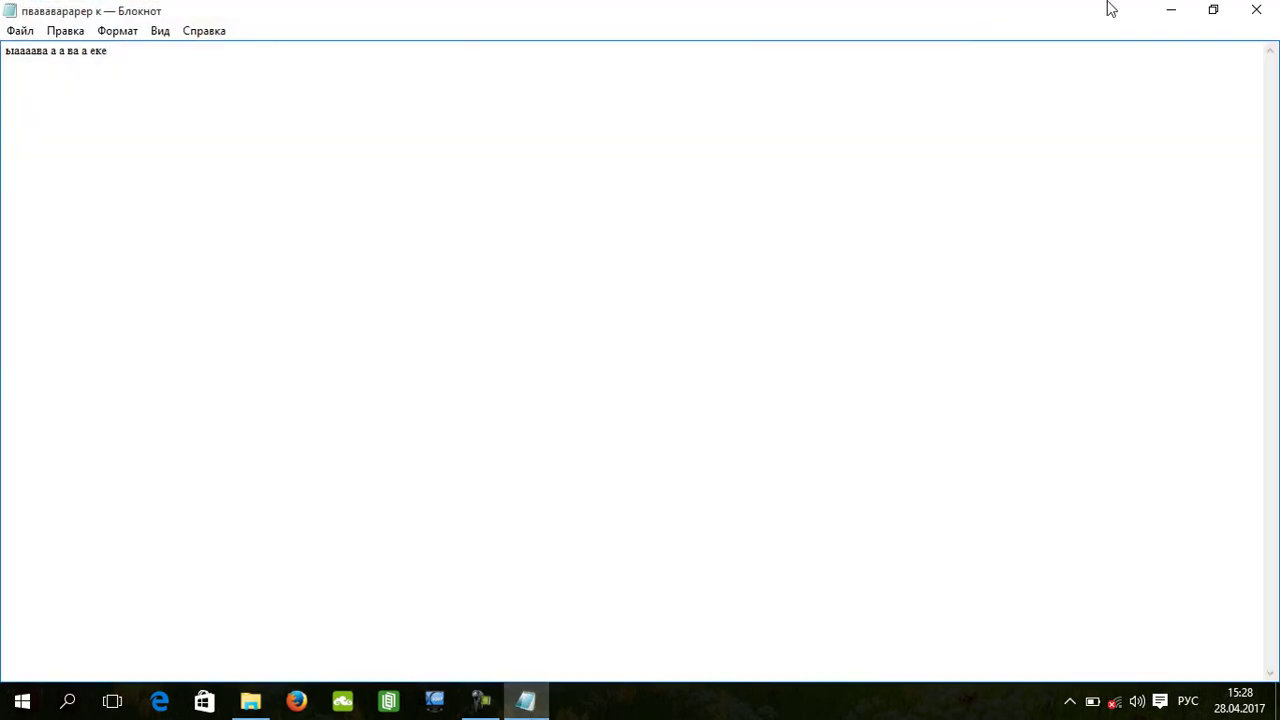
{"action": "left_click", "coordinate": [1256, 14]}
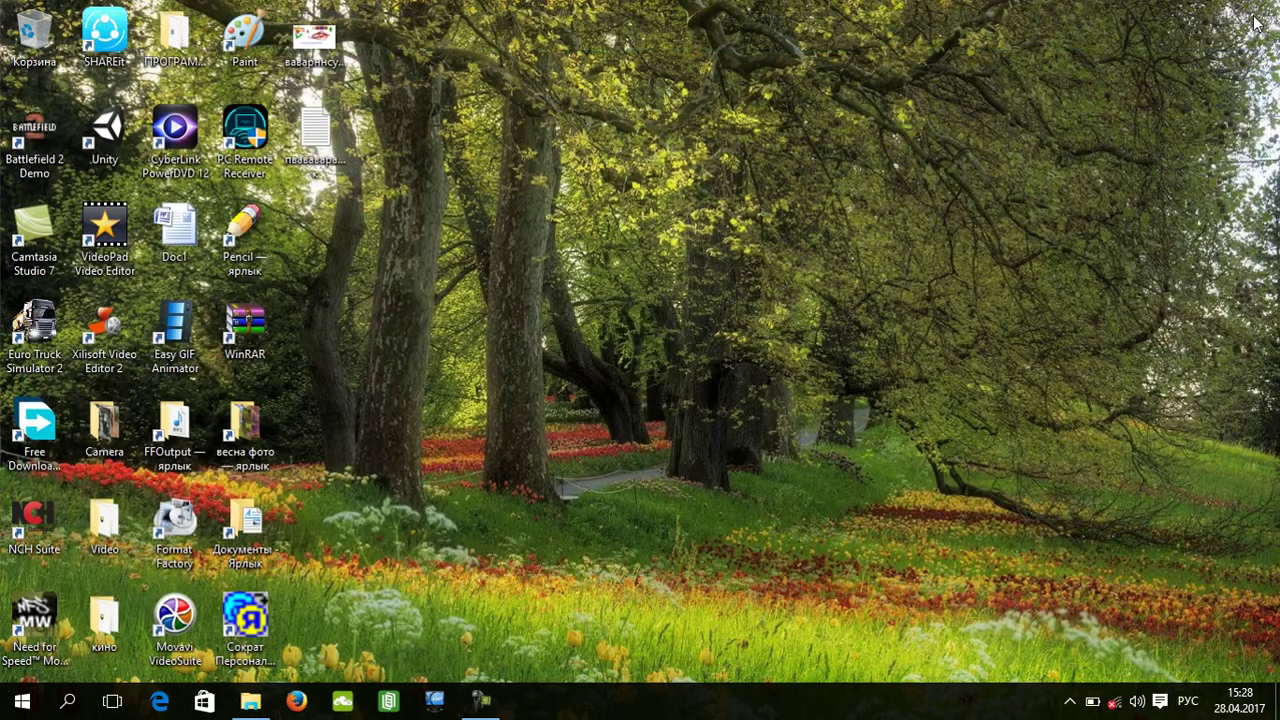
Delete the text file "пвававарарер к" from the desktop.
{"action": "left_click", "coordinate": [325, 160]}
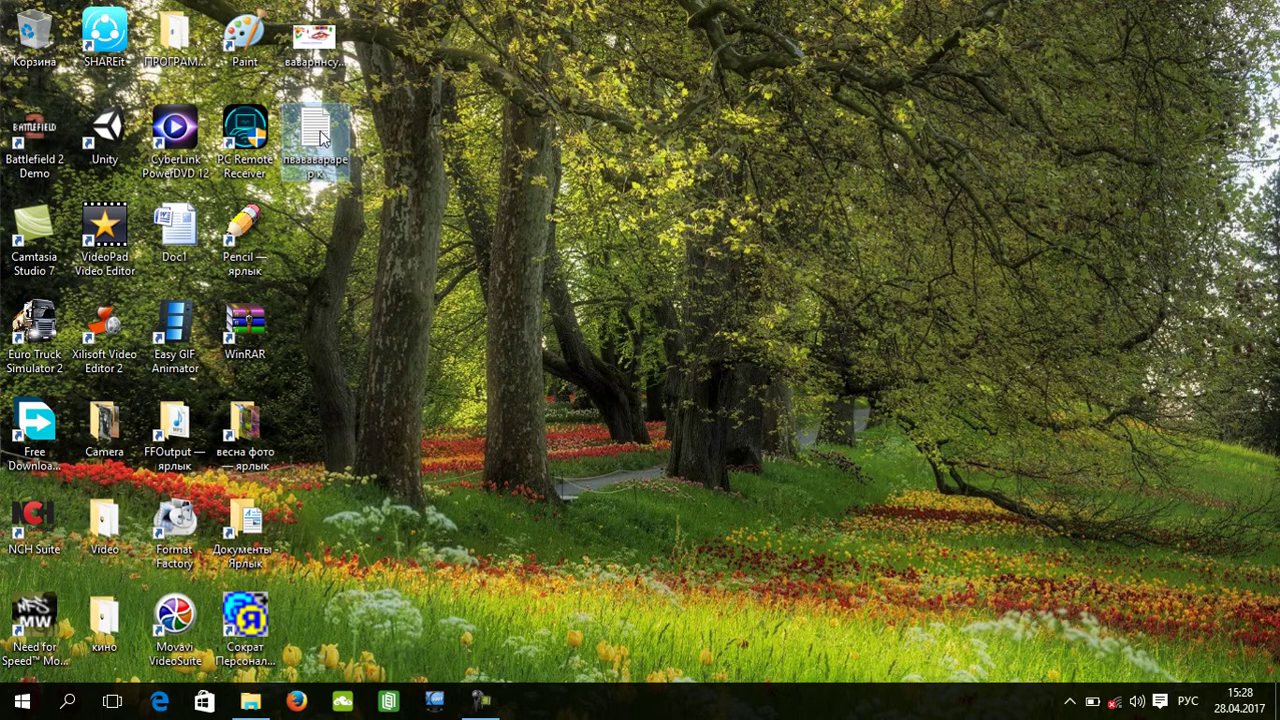
{"action": "right_click", "coordinate": [343, 114]}
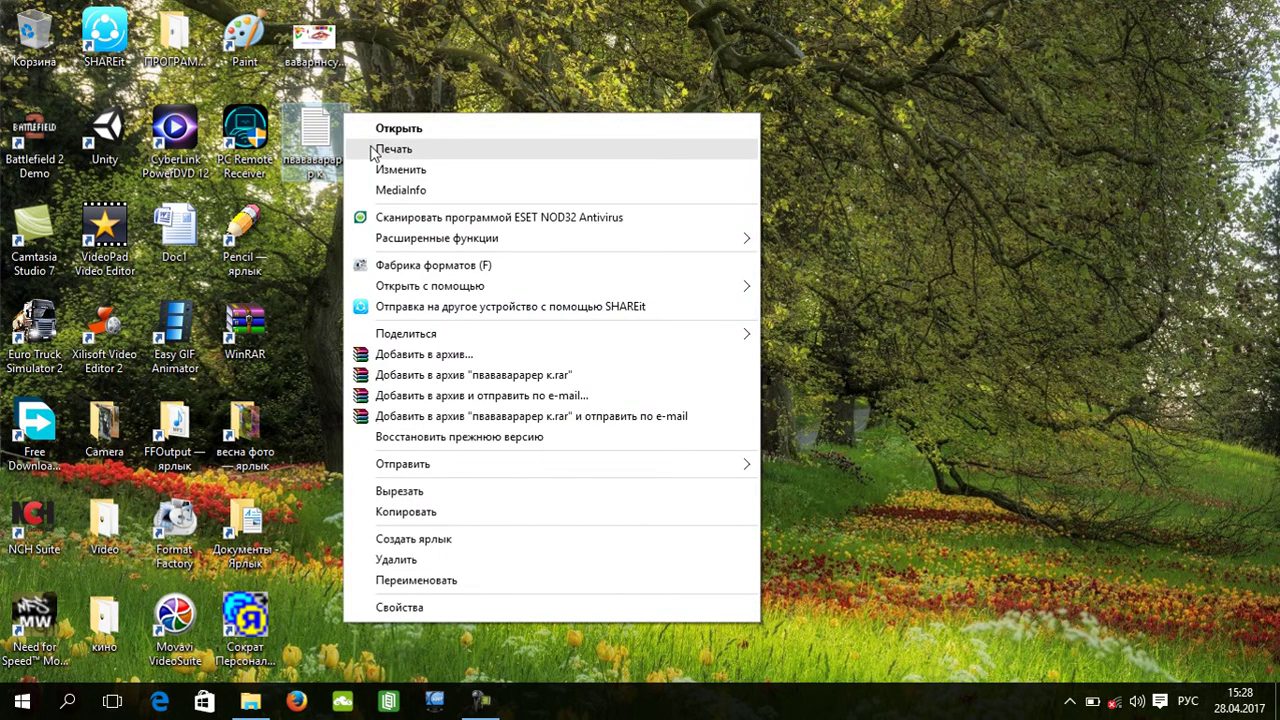
{"action": "left_click", "coordinate": [376, 558]}
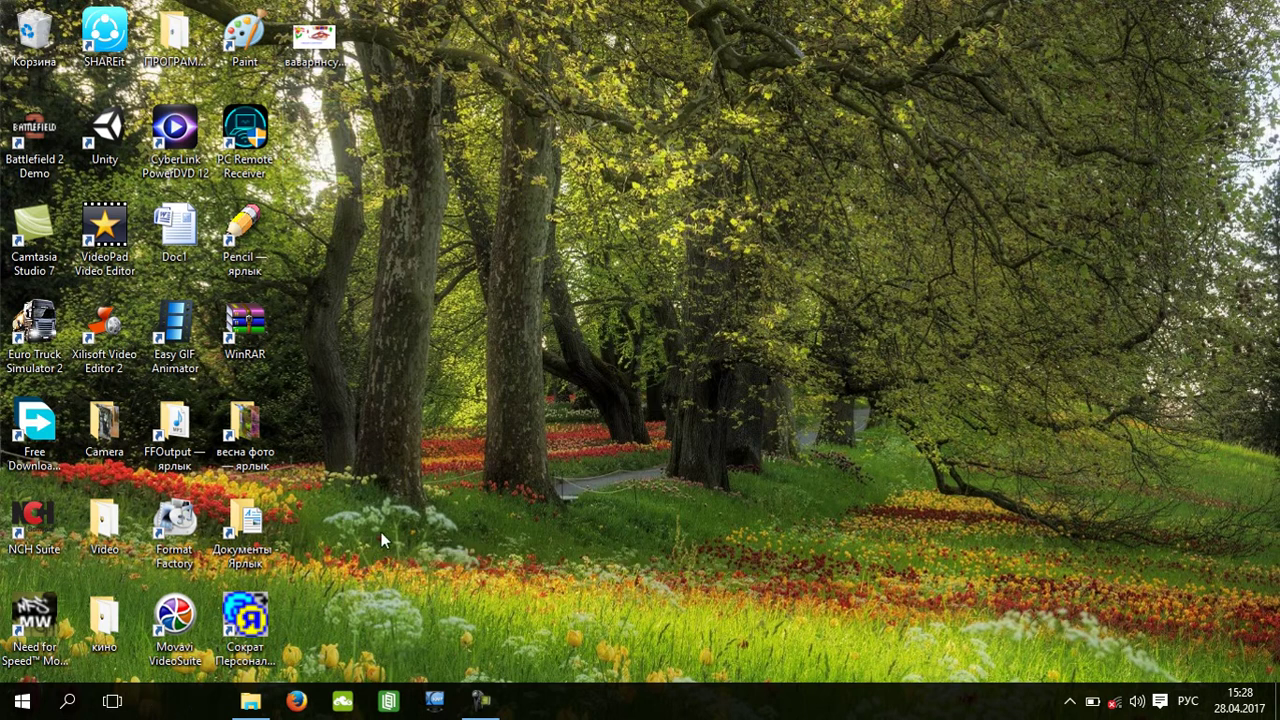
Delete the image file "ваварннсурать" from the desktop and select the recycle bin (Корзина).
{"action": "left_click", "coordinate": [313, 60]}
{"action": "right_click", "coordinate": [313, 60]}
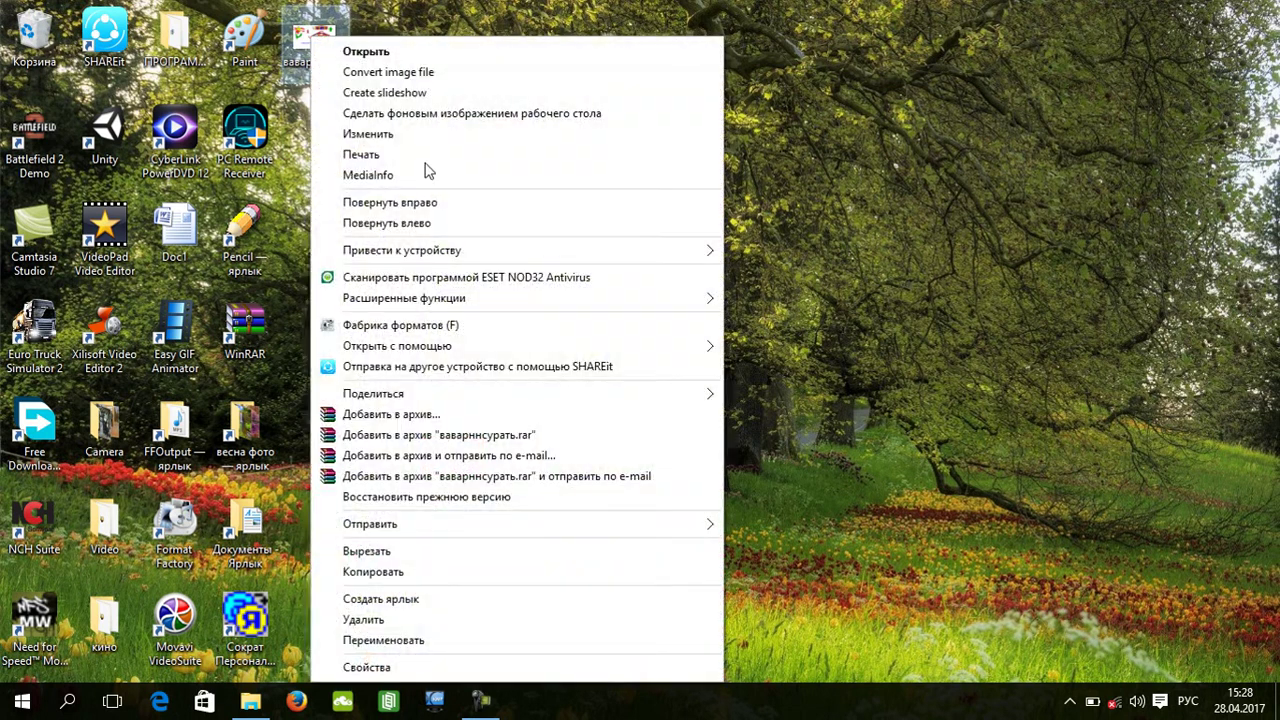
{"action": "left_click", "coordinate": [395, 619]}
{"action": "left_click", "coordinate": [13, 55]}
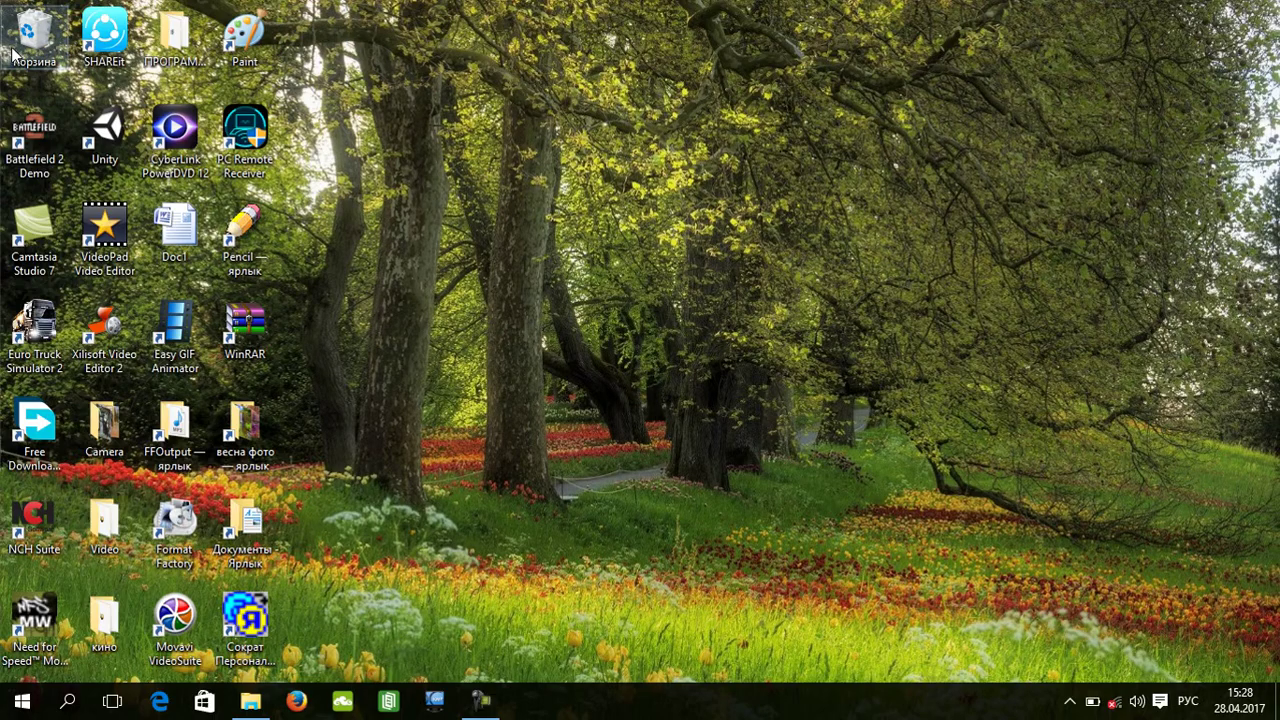
Restore the deleted image "ваварннсурать" from the recycle bin (Корзина) to the desktop and close the bin window.
{"action": "double_click", "coordinate": [32, 38]}
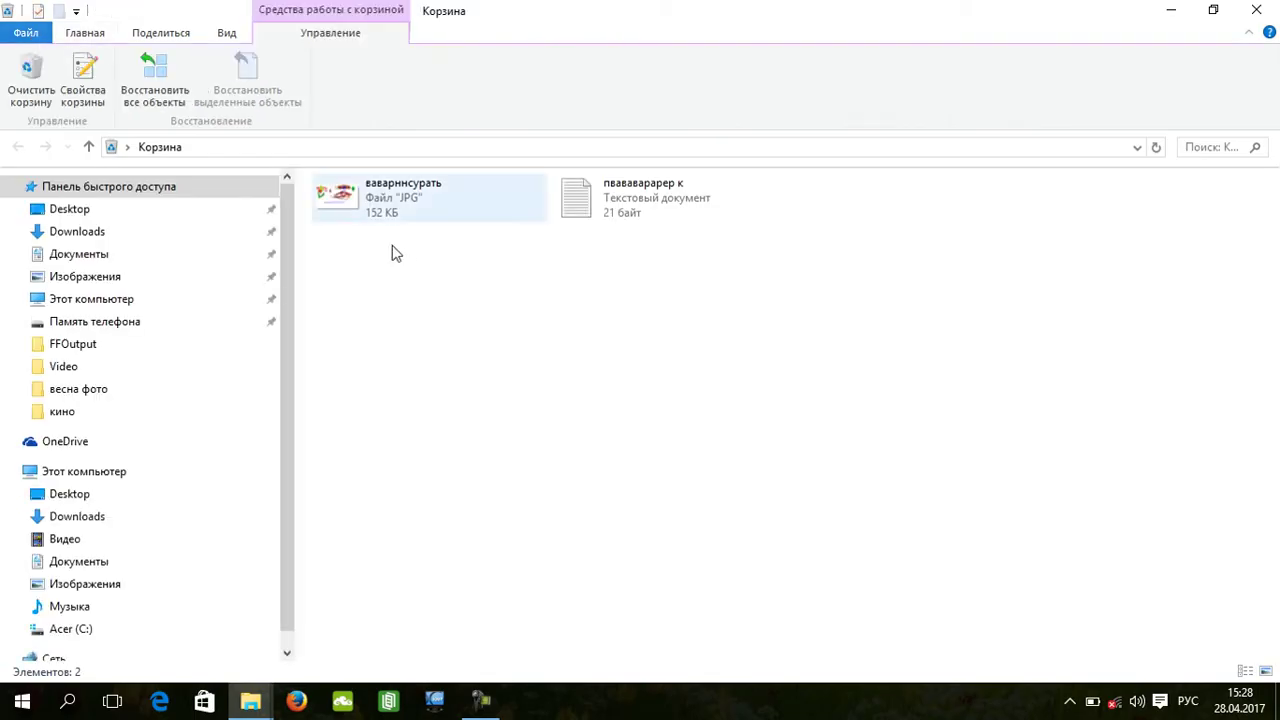
{"action": "left_click_drag", "start_coordinate": [957, 214], "coordinate": [350, 196]}
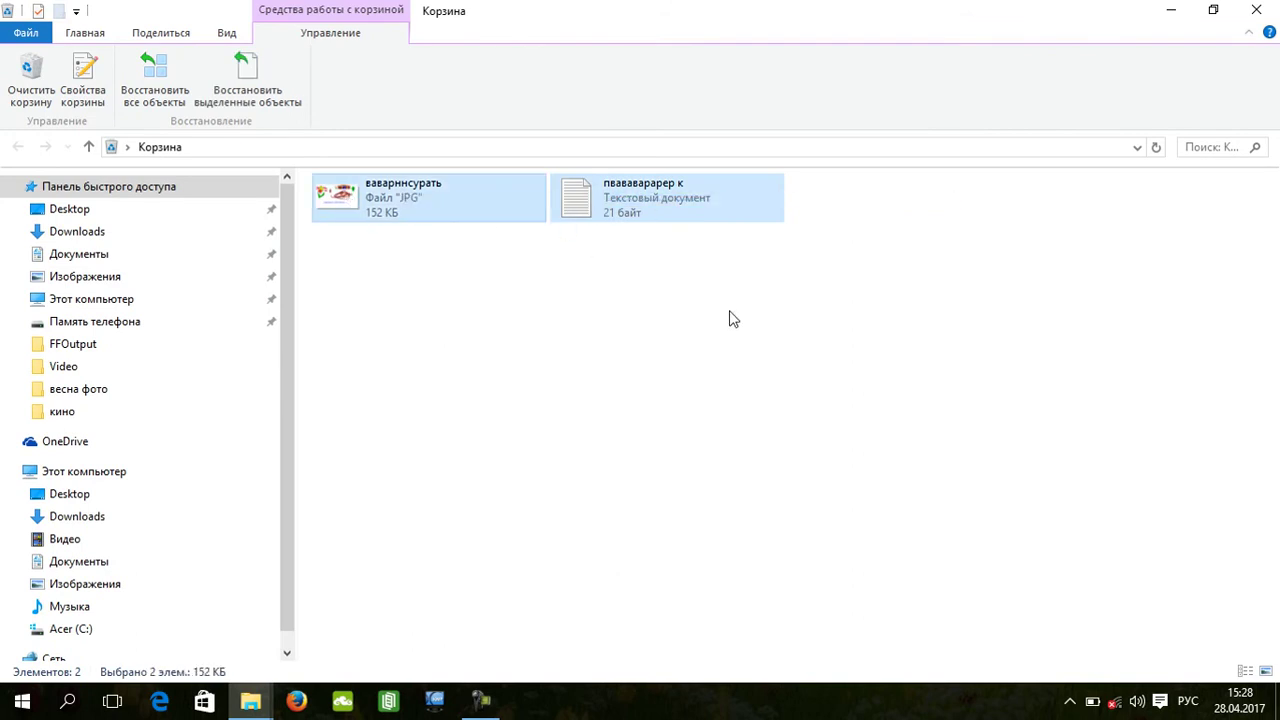
{"action": "left_click", "coordinate": [730, 318]}
{"action": "right_click", "coordinate": [372, 195]}
{"action": "left_click", "coordinate": [390, 206]}
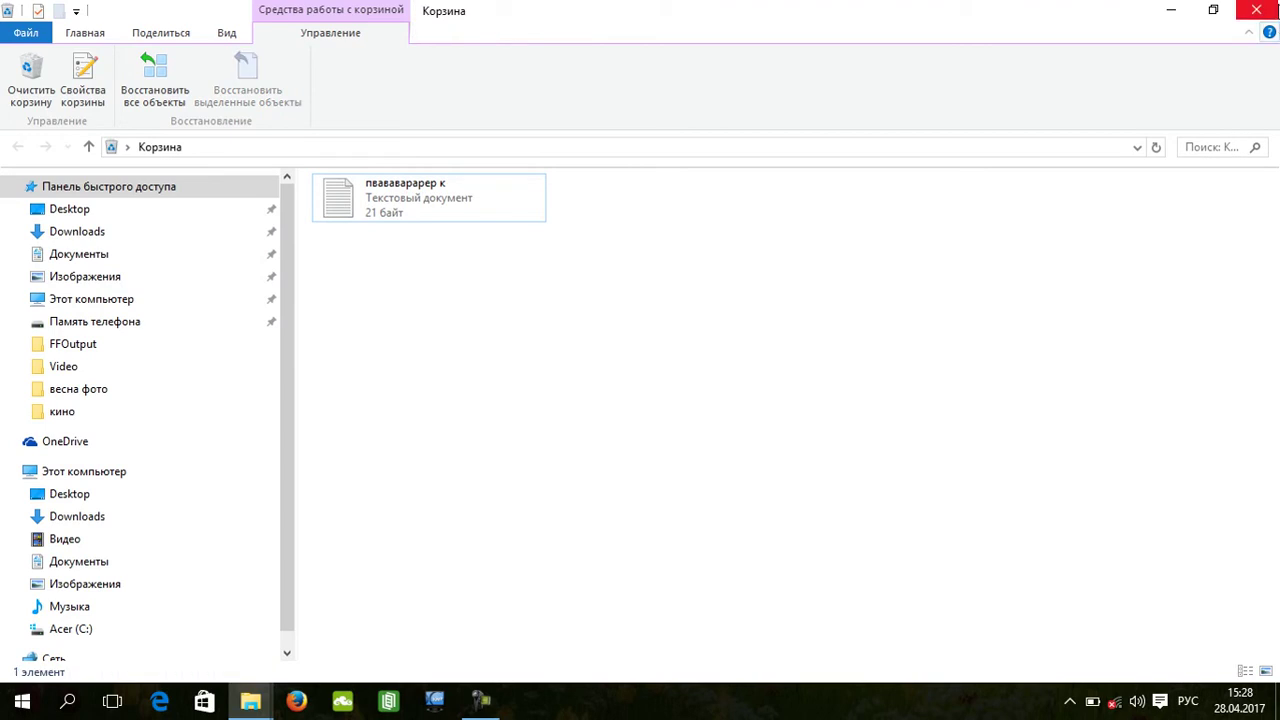
{"action": "left_click", "coordinate": [1256, 10]}
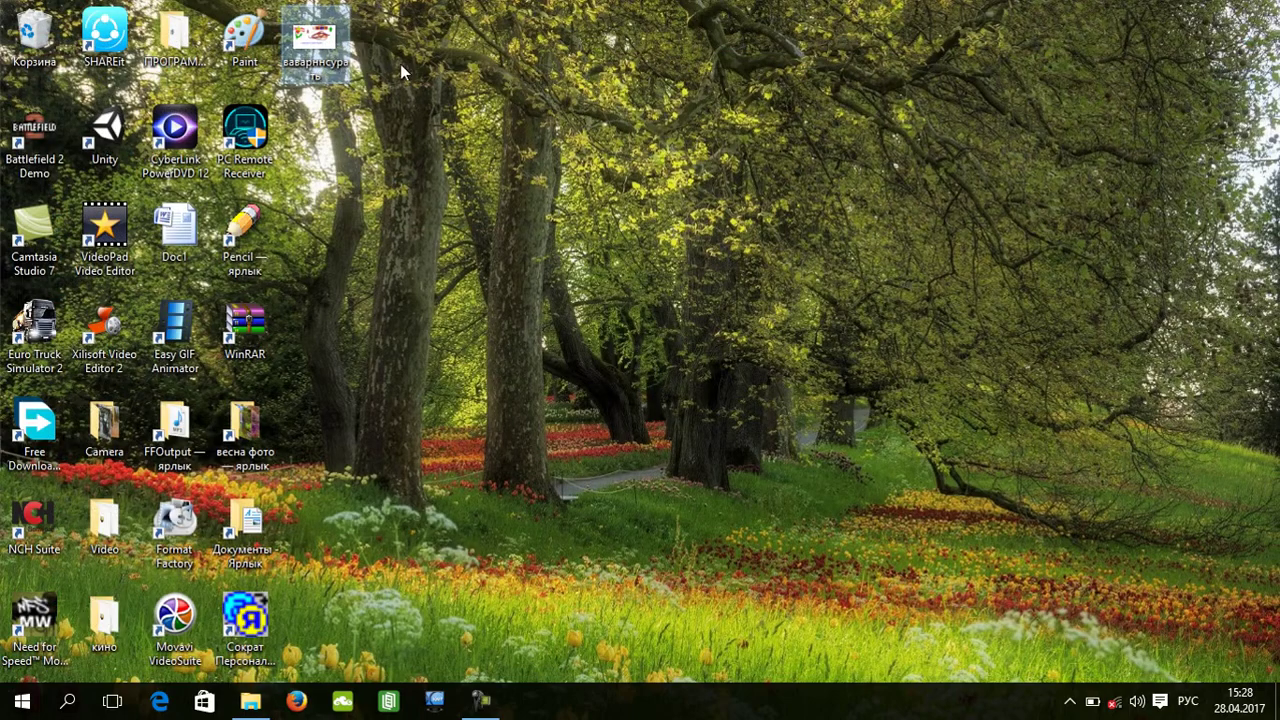
Move the image "ваварннсурать" back into the recycle bin and empty the bin, confirming permanent deletion.
{"action": "left_click_drag", "start_coordinate": [315, 45], "coordinate": [30, 22]}
{"action": "right_click", "coordinate": [30, 22]}
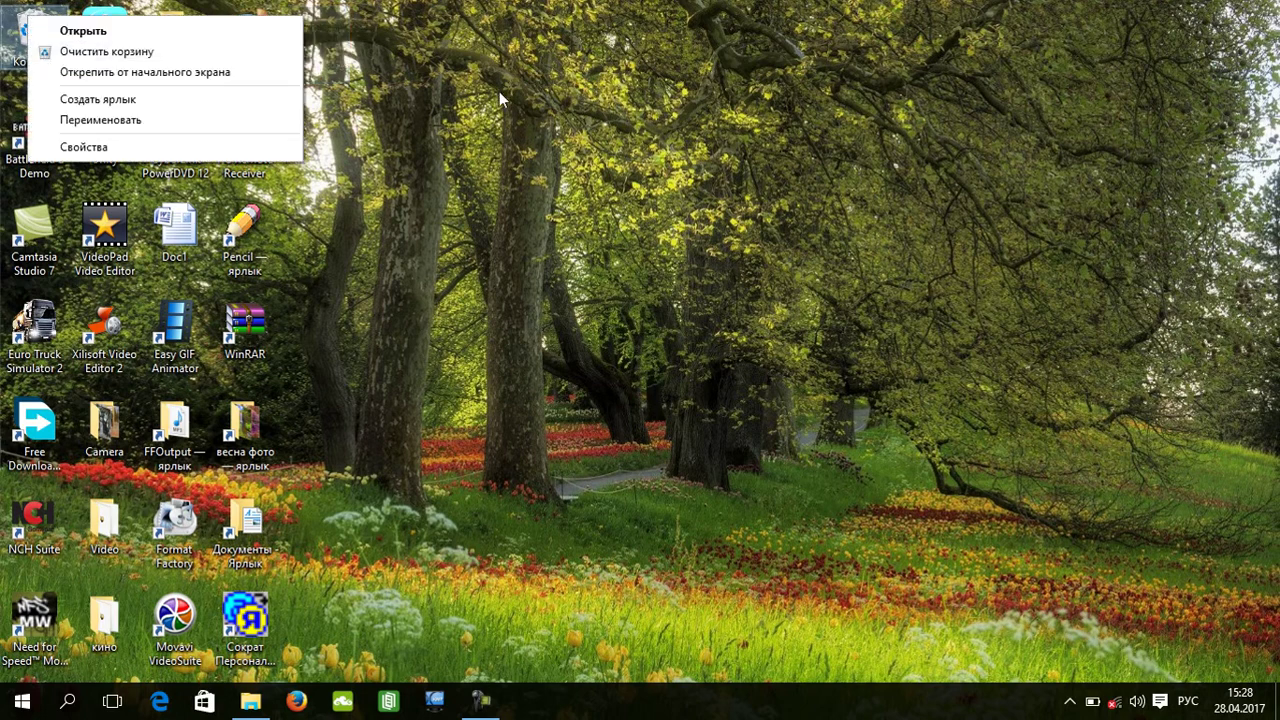
{"action": "left_click", "coordinate": [22, 40]}
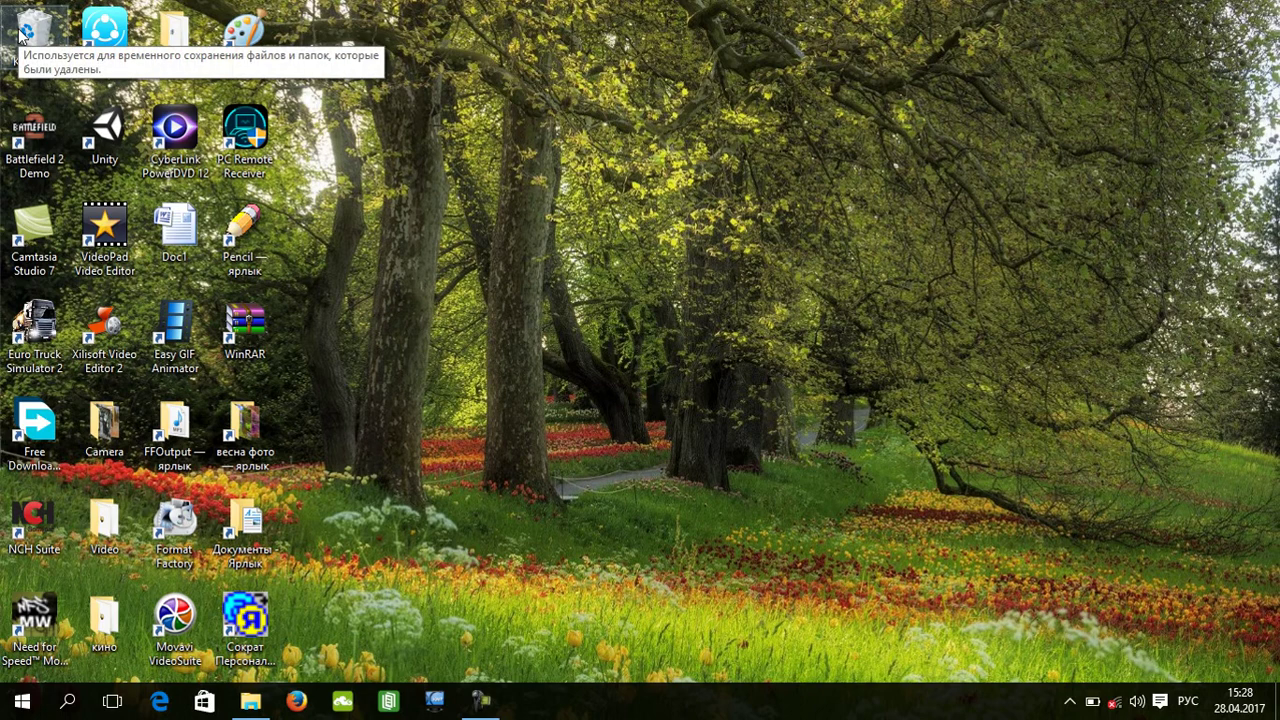
{"action": "right_click", "coordinate": [19, 37]}
{"action": "left_click", "coordinate": [25, 64]}
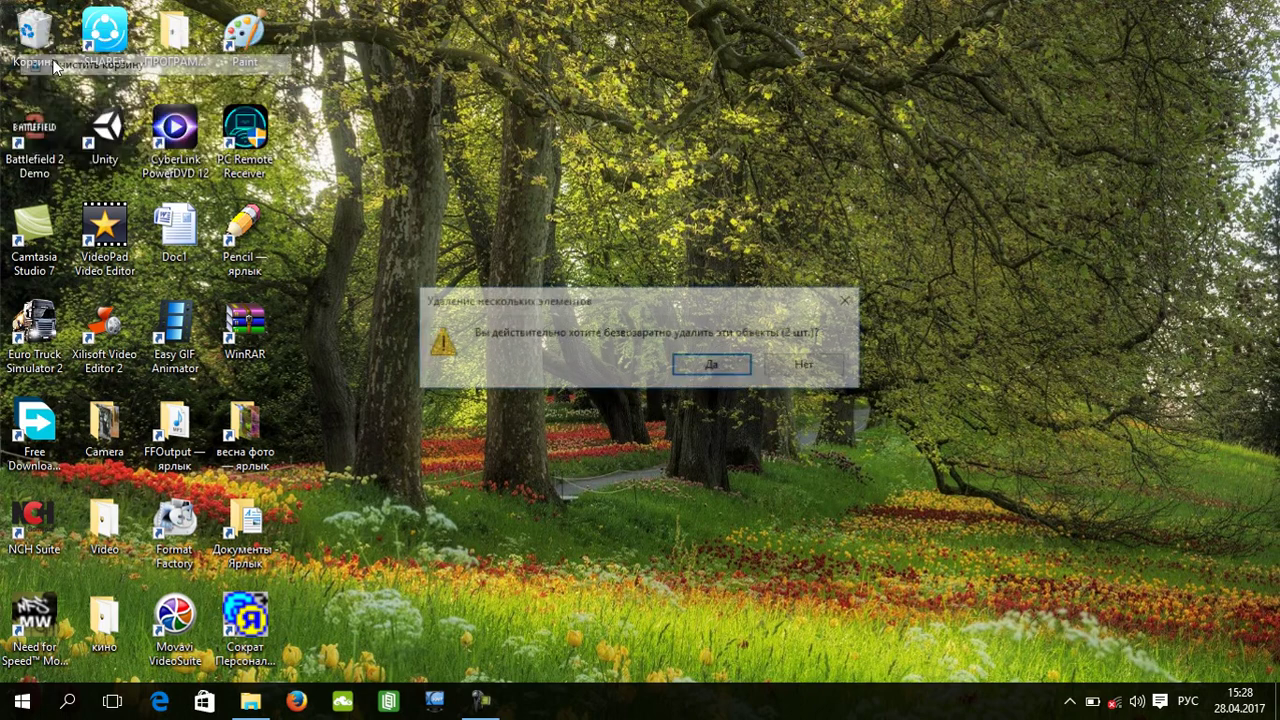
{"action": "left_click", "coordinate": [708, 364]}
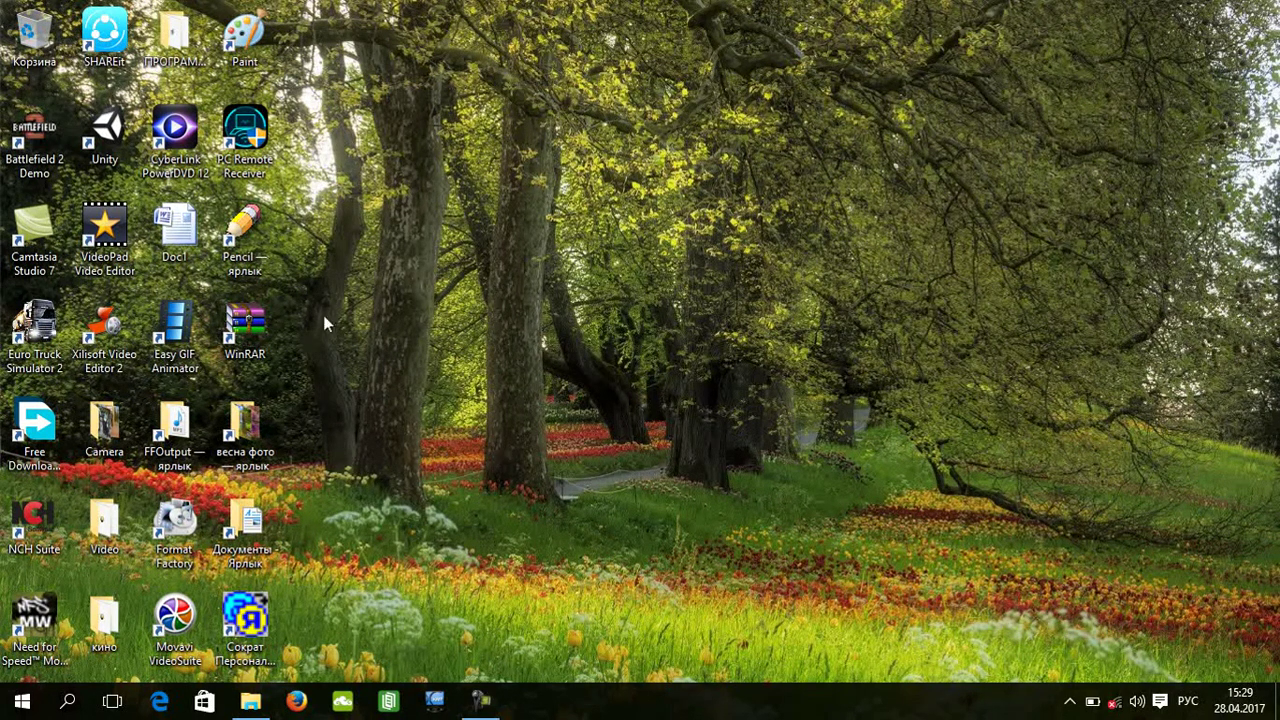
Open File Explorer (Проводник) and send a shortcut of the Downloads folder to the desktop.
{"action": "left_click", "coordinate": [4, 712]}
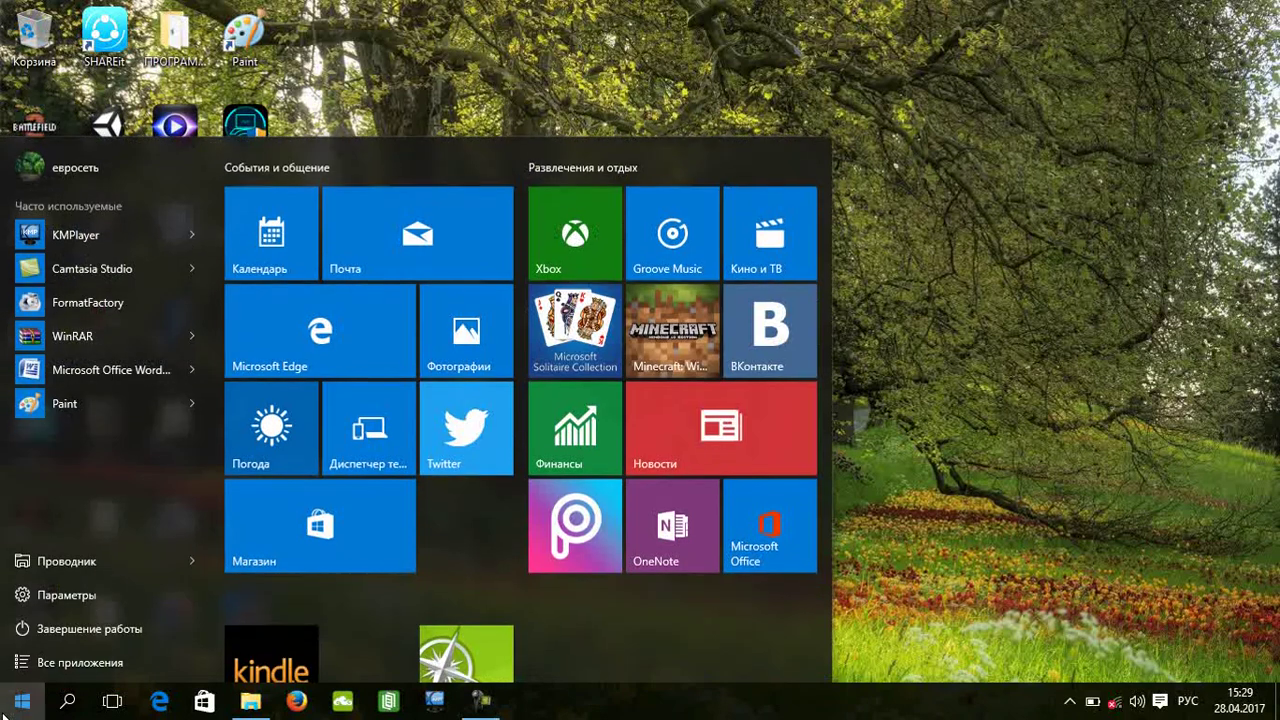
{"action": "left_click", "coordinate": [88, 562]}
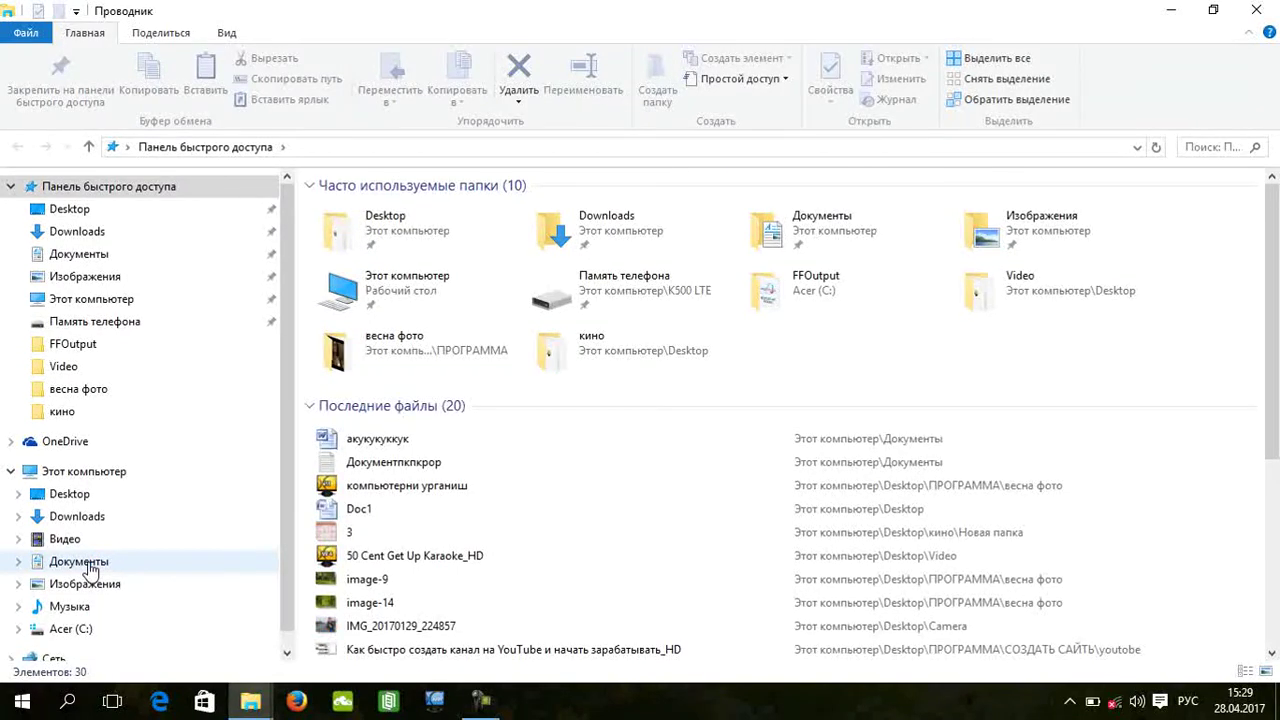
{"action": "scroll", "coordinate": [541, 370], "scroll_direction": "down", "scroll_amount": 2}
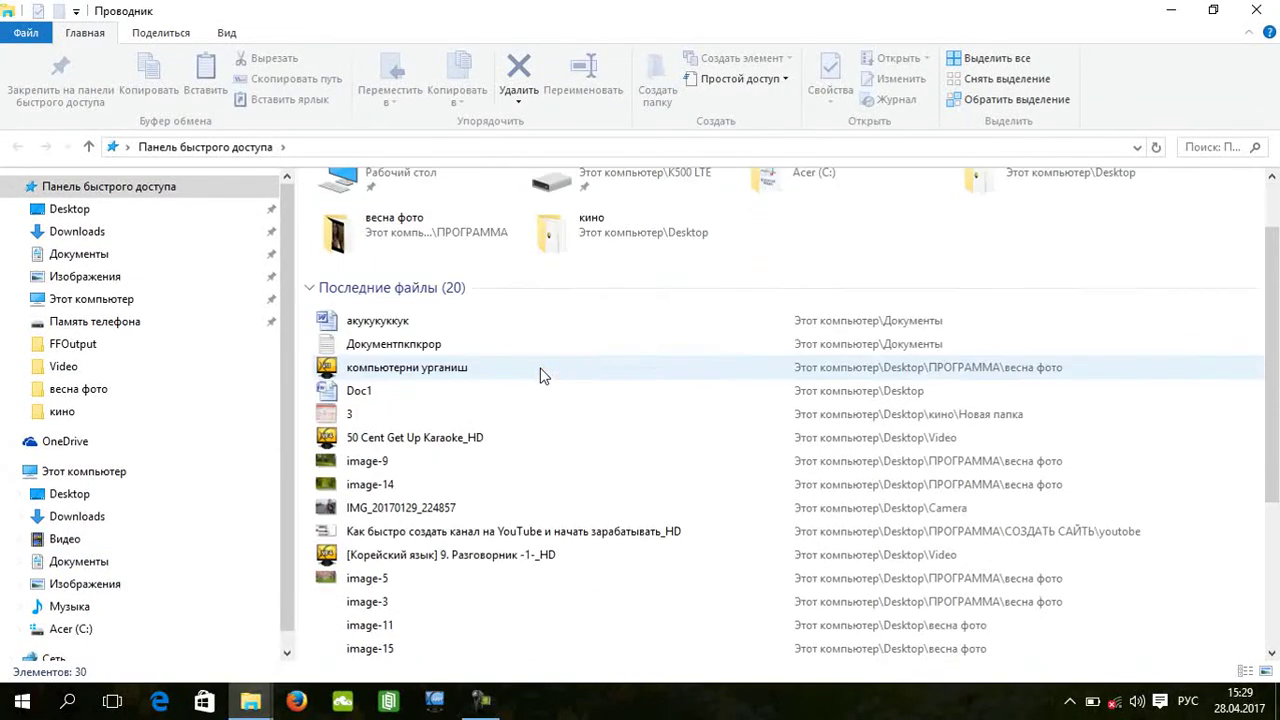
{"action": "scroll", "coordinate": [541, 375], "scroll_direction": "up", "scroll_amount": 2}
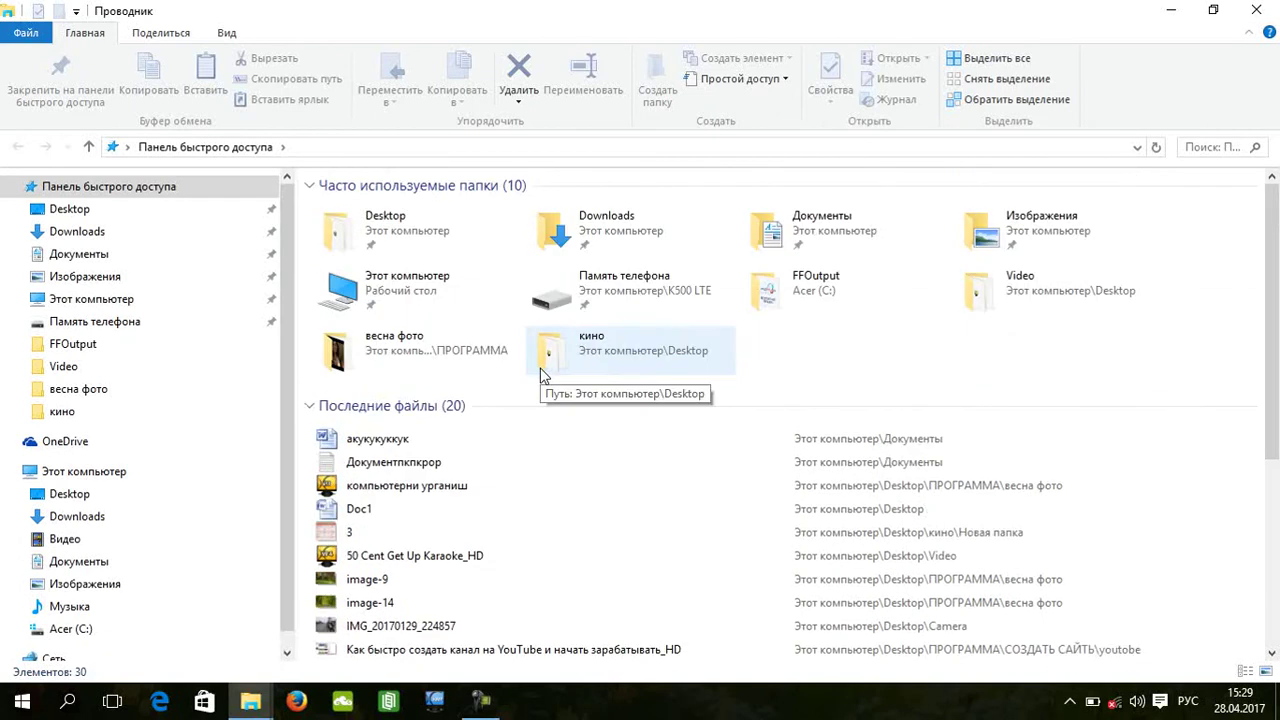
{"action": "right_click", "coordinate": [591, 237]}
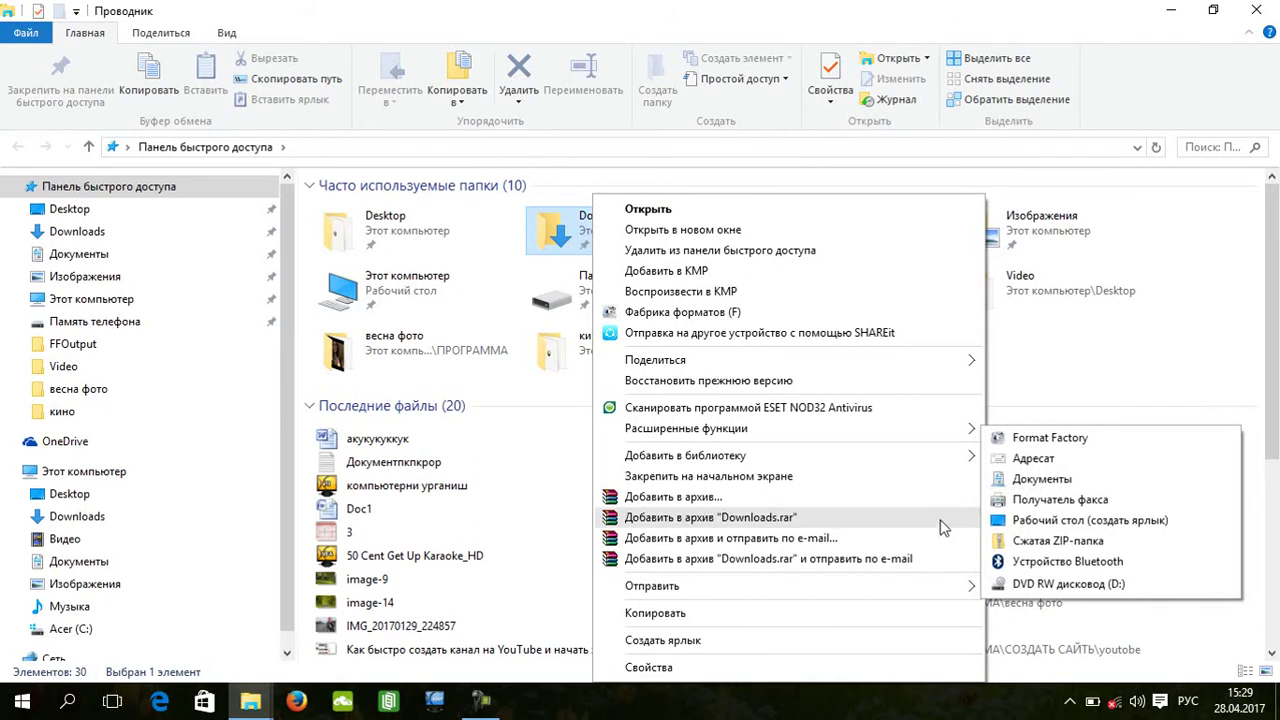
{"action": "mouse_move", "coordinate": [894, 591]}
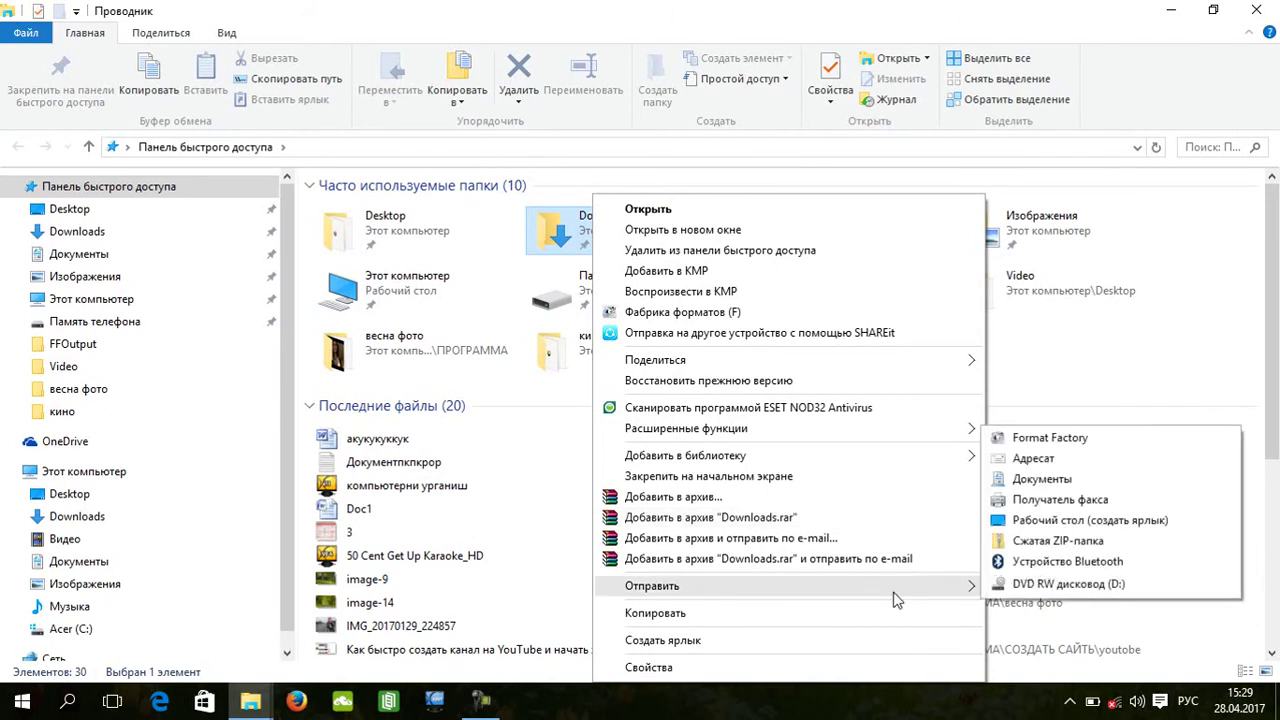
{"action": "left_click", "coordinate": [1045, 528]}
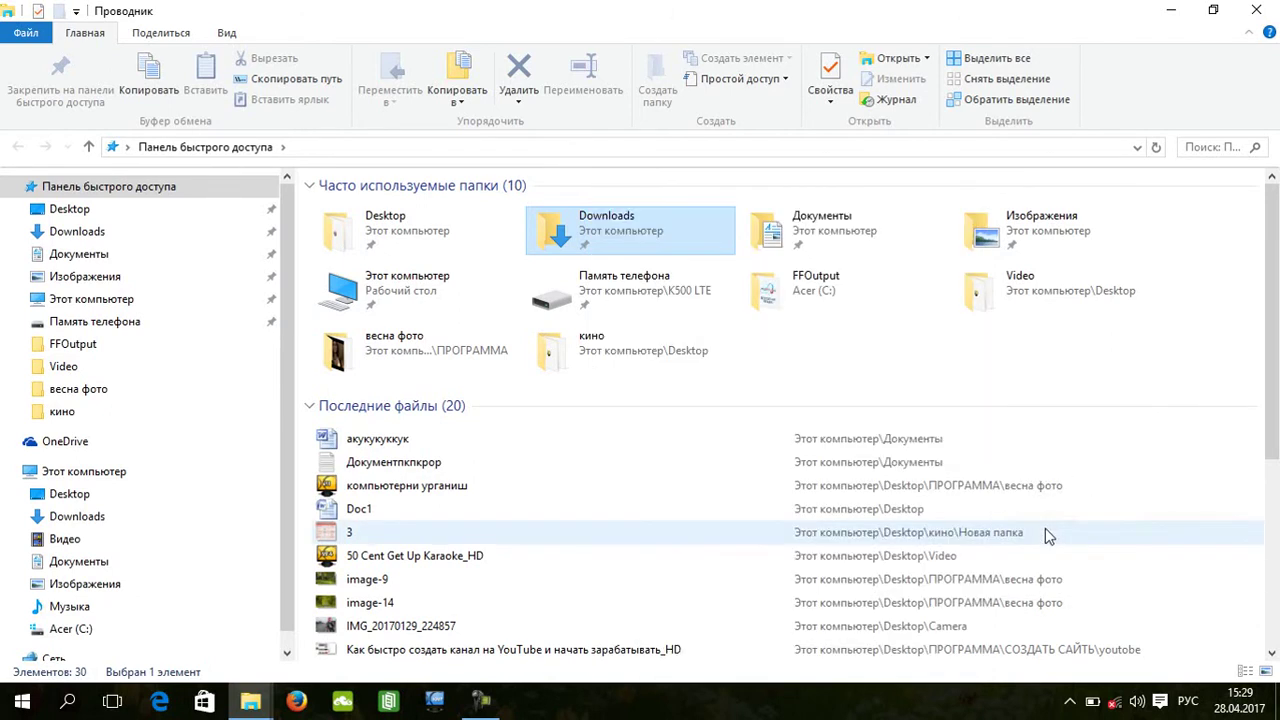
Create a desktop shortcut for Этот компьютер, accepting its placement on the desktop, and close File Explorer.
{"action": "left_click", "coordinate": [460, 288]}
{"action": "right_click", "coordinate": [415, 282]}
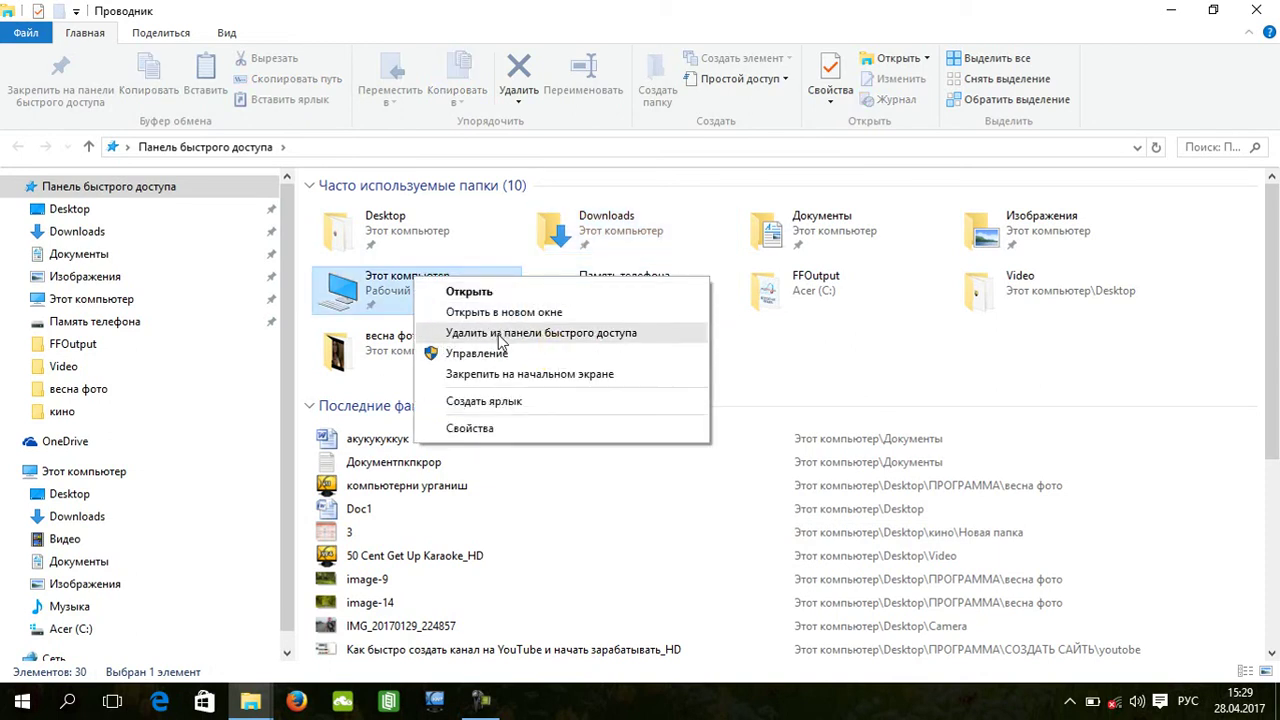
{"action": "left_click", "coordinate": [473, 401]}
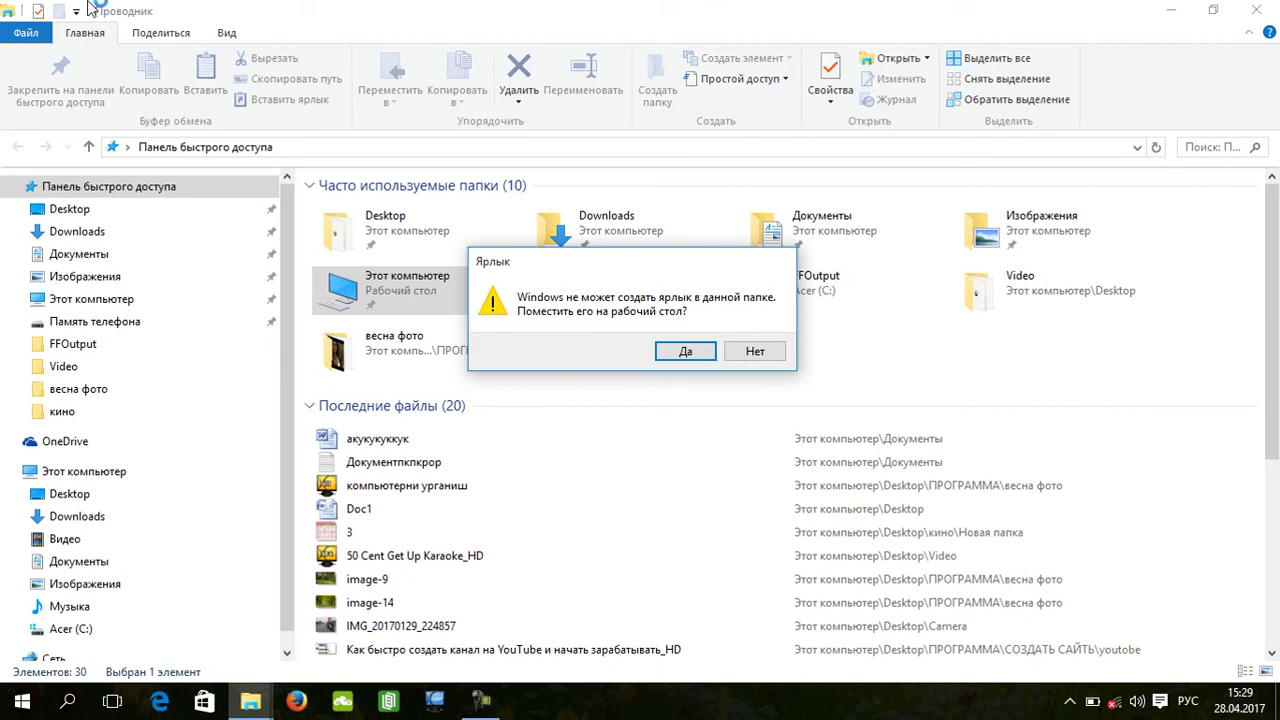
{"action": "key", "text": "Return"}
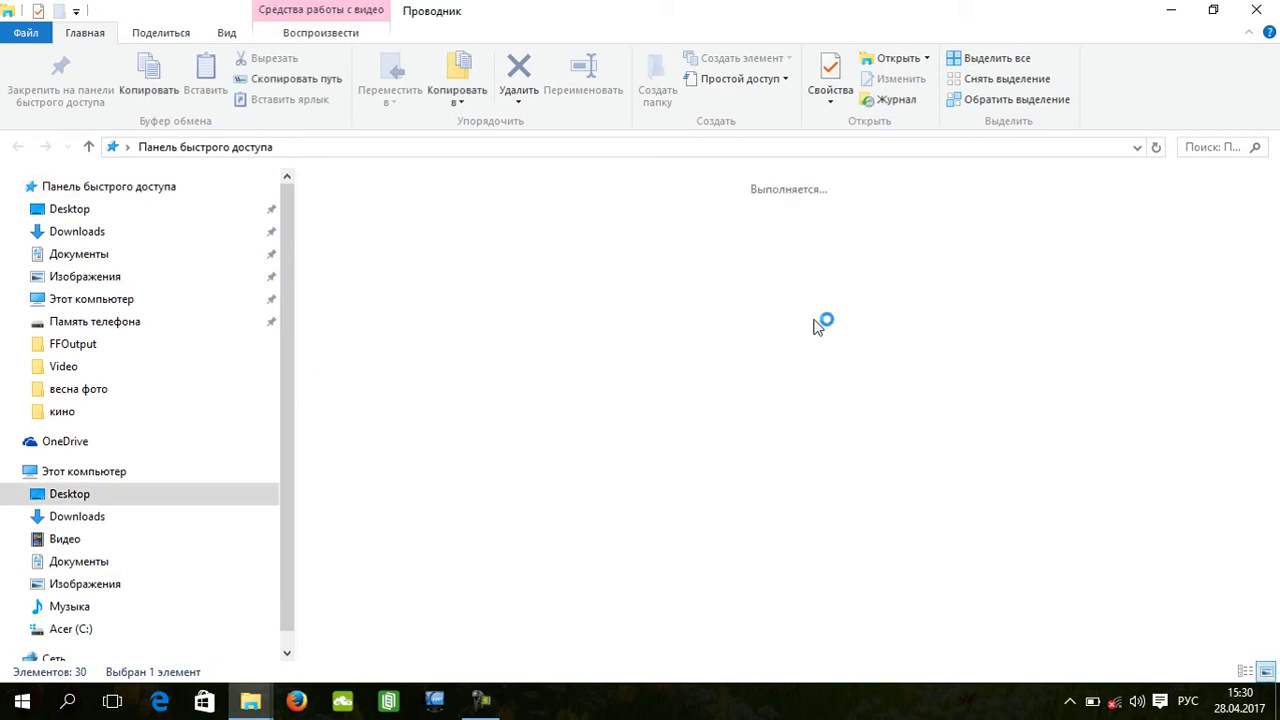
{"action": "left_click", "coordinate": [1256, 9]}
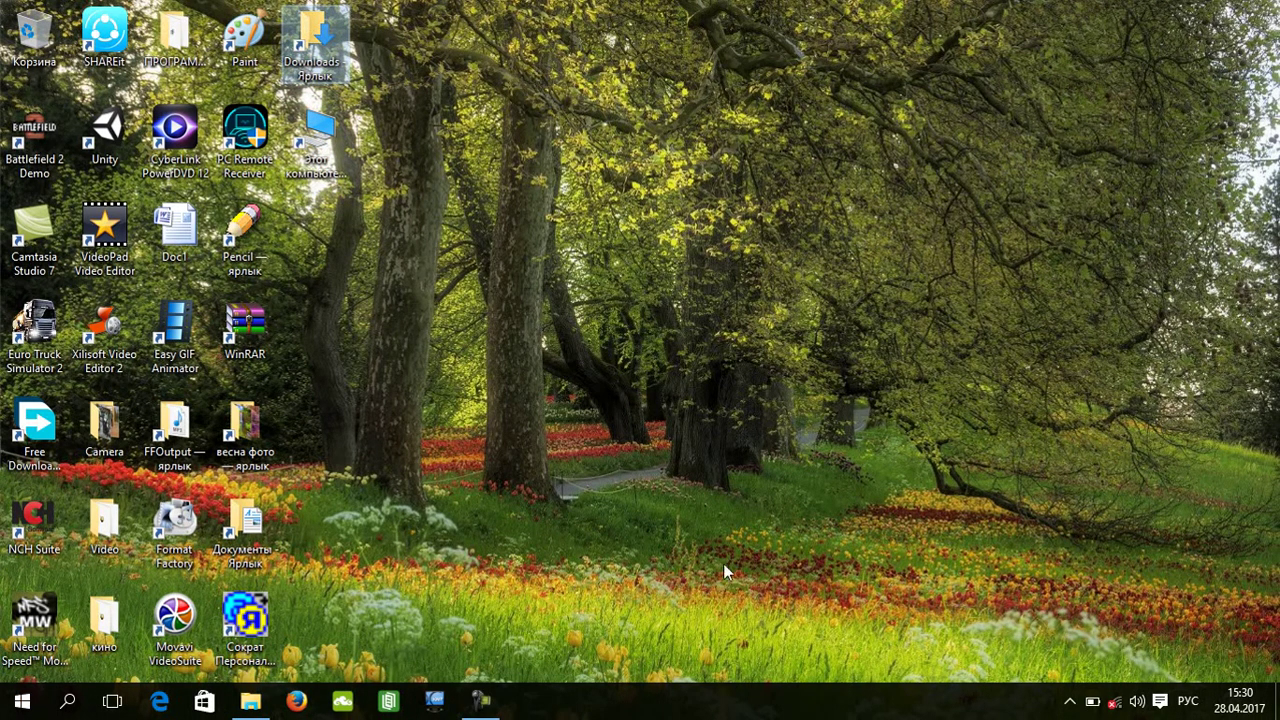
Move the Downloads shortcut into the recycle bin and reposition the Этот компьютер shortcut at the top of an empty desktop column.
{"action": "right_click", "coordinate": [322, 52]}
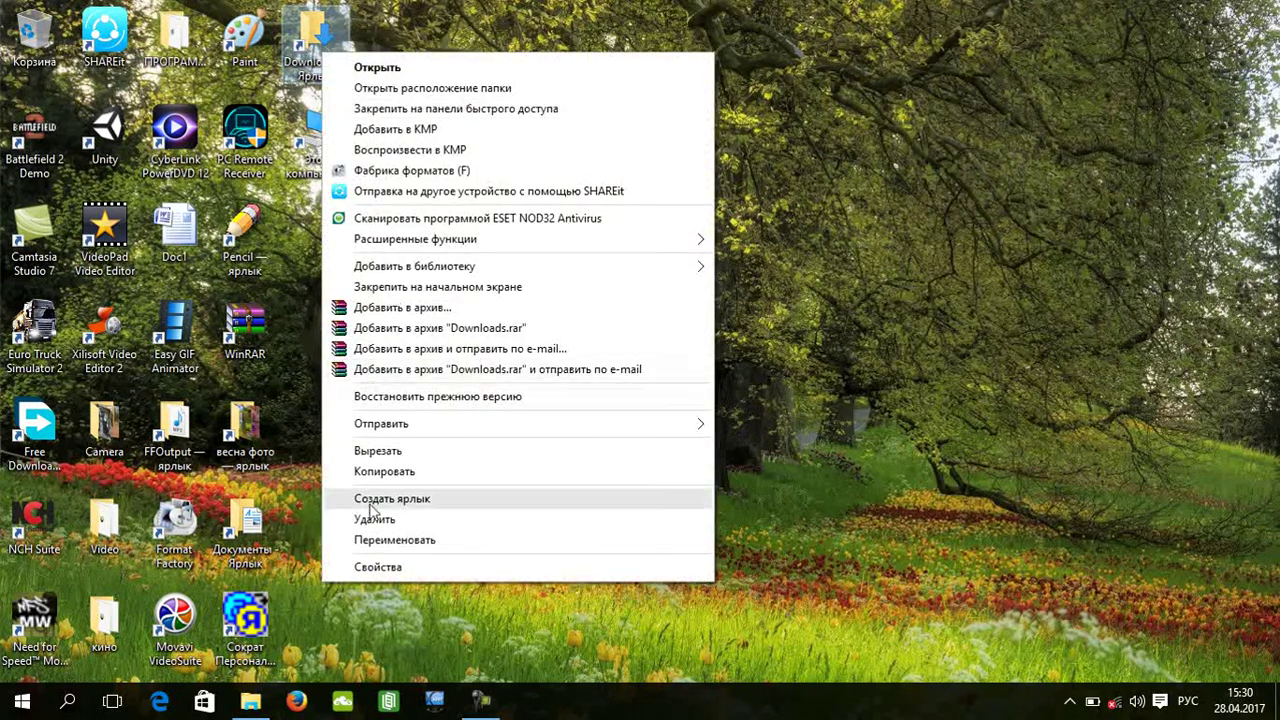
{"action": "left_click", "coordinate": [778, 378]}
{"action": "left_click_drag", "start_coordinate": [312, 45], "coordinate": [33, 42]}
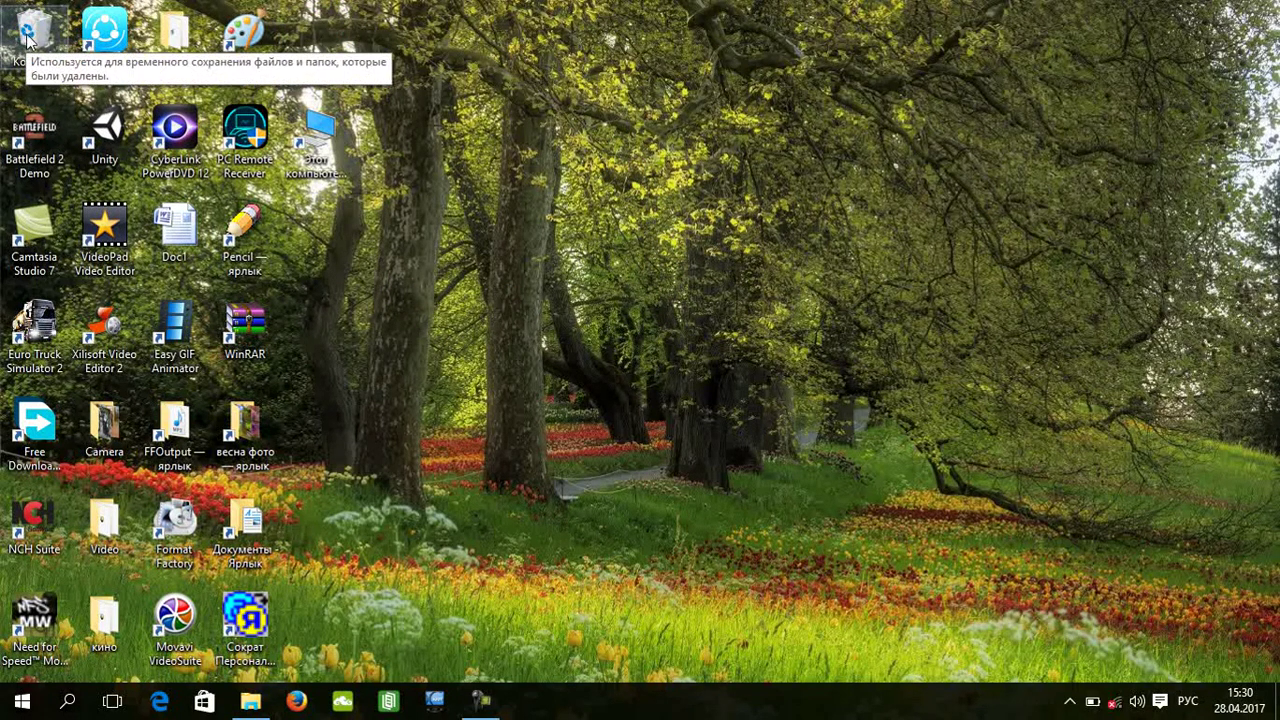
{"action": "left_click_drag", "start_coordinate": [305, 135], "coordinate": [390, 70]}
{"action": "left_click", "coordinate": [547, 147]}
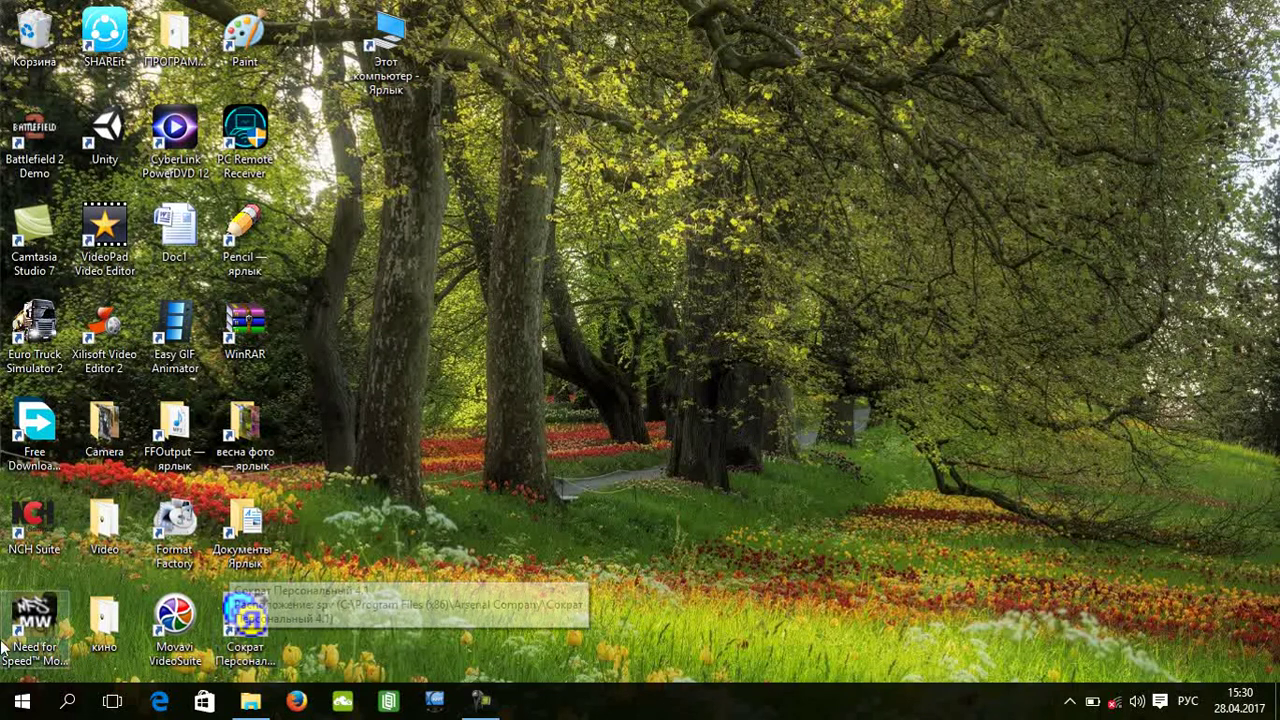
Pin Get Office from the list of all apps to the Start screen and to the taskbar.
{"action": "left_click", "coordinate": [40, 708]}
{"action": "left_click", "coordinate": [37, 662]}
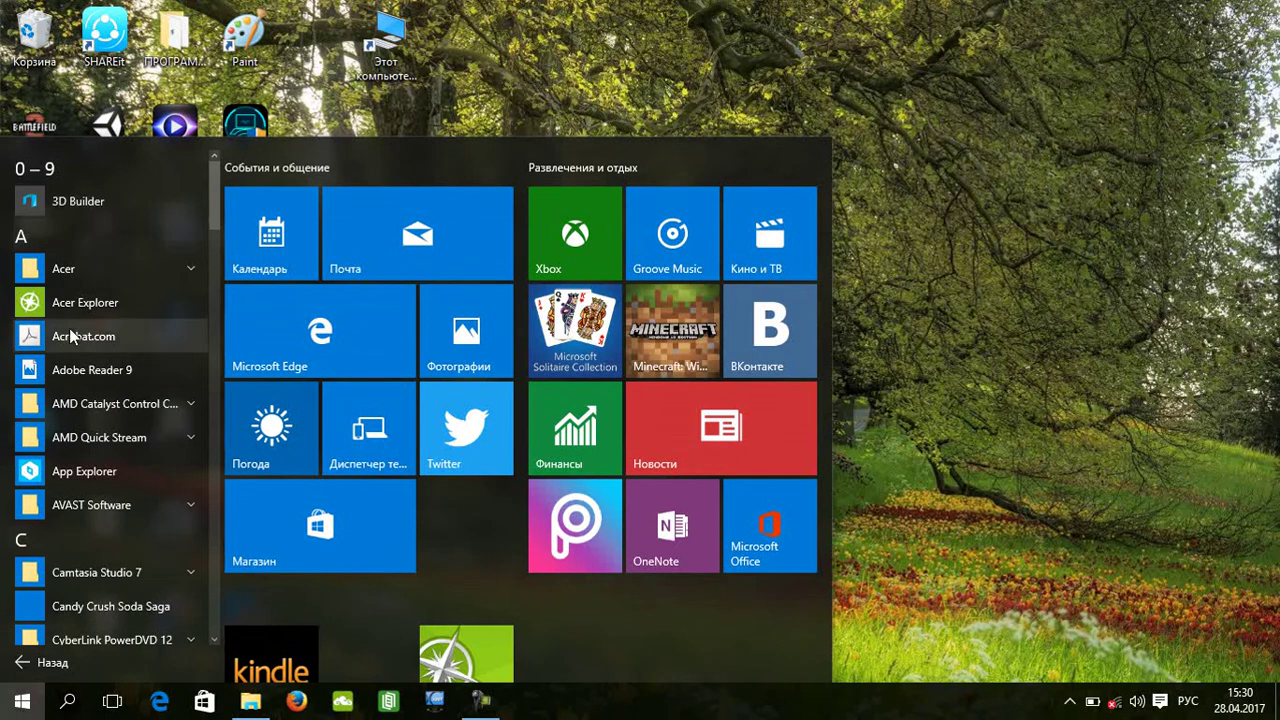
{"action": "scroll", "coordinate": [70, 336], "scroll_direction": "down", "scroll_amount": 2}
{"action": "scroll", "coordinate": [70, 340], "scroll_direction": "down", "scroll_amount": 1}
{"action": "scroll", "coordinate": [70, 341], "scroll_direction": "down", "scroll_amount": 2}
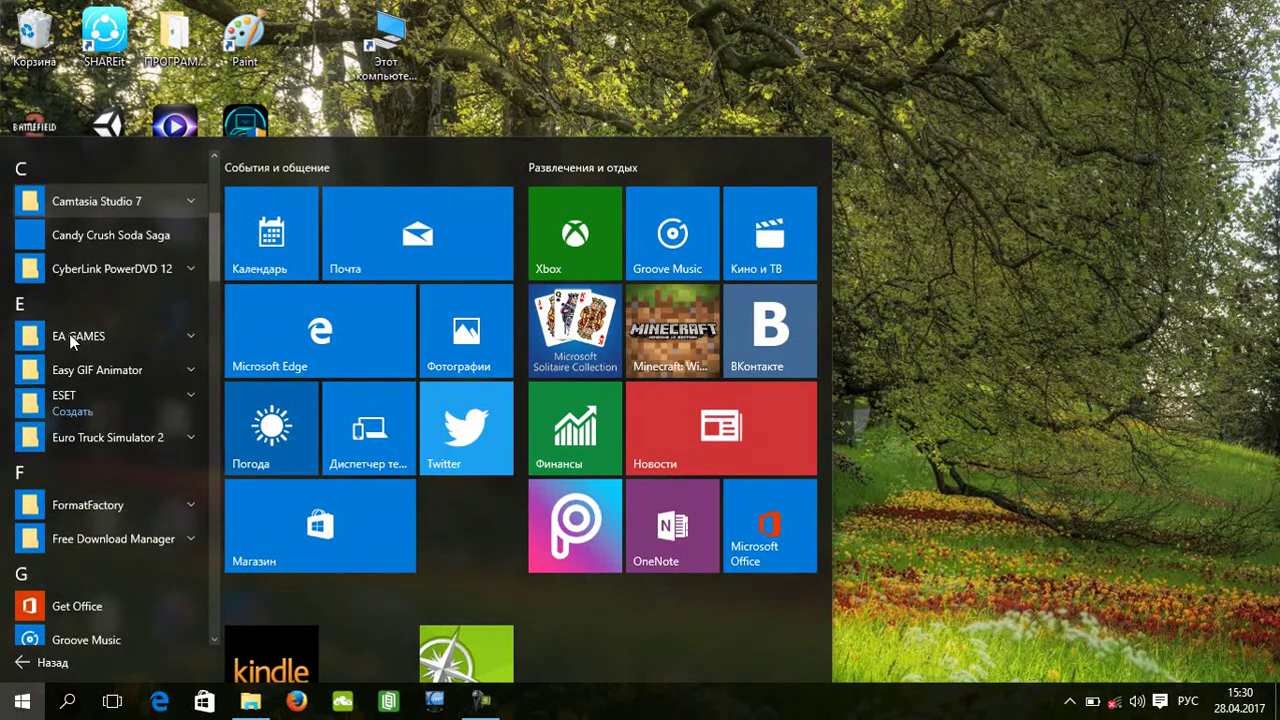
{"action": "scroll", "coordinate": [70, 336], "scroll_direction": "down", "scroll_amount": 3}
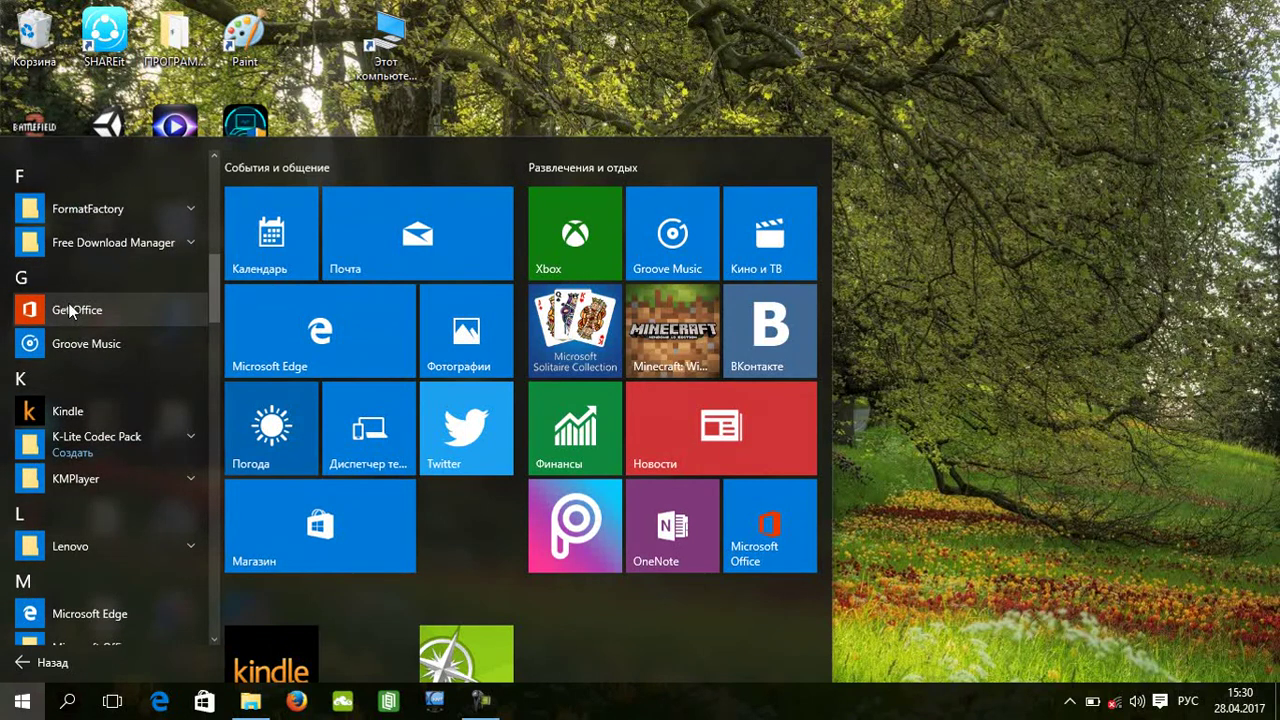
{"action": "right_click", "coordinate": [68, 307]}
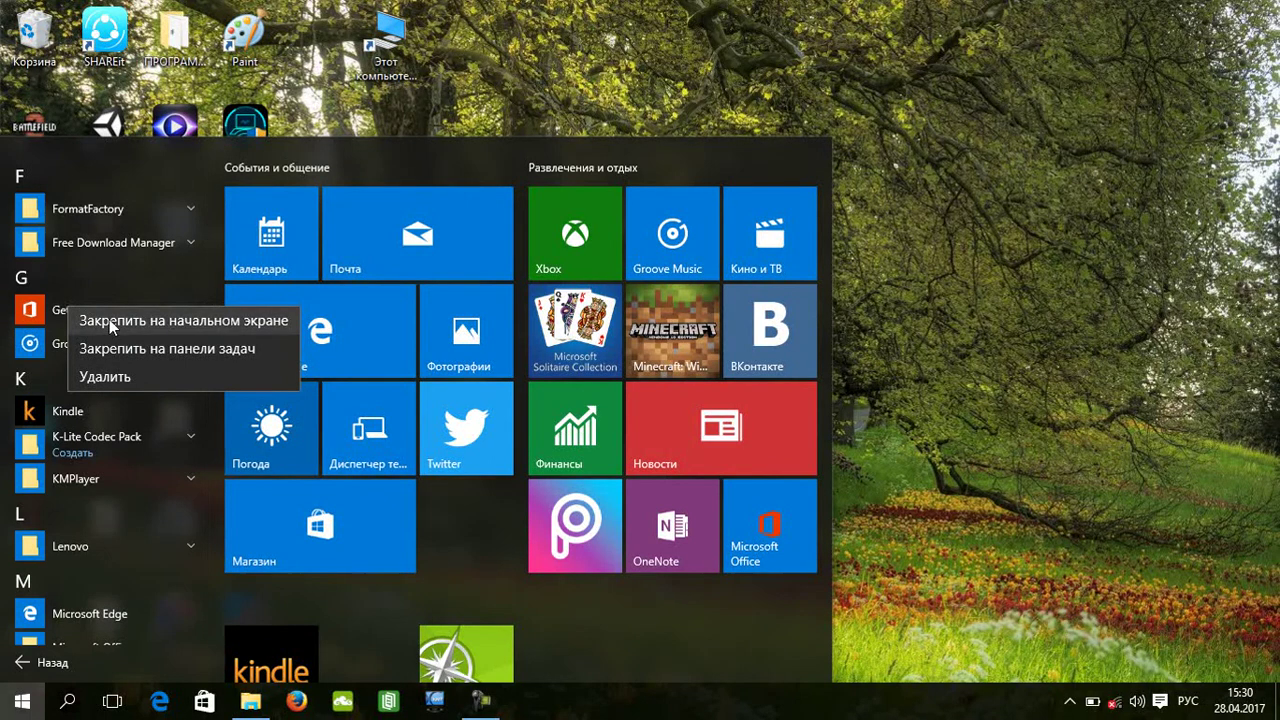
{"action": "left_click", "coordinate": [109, 319]}
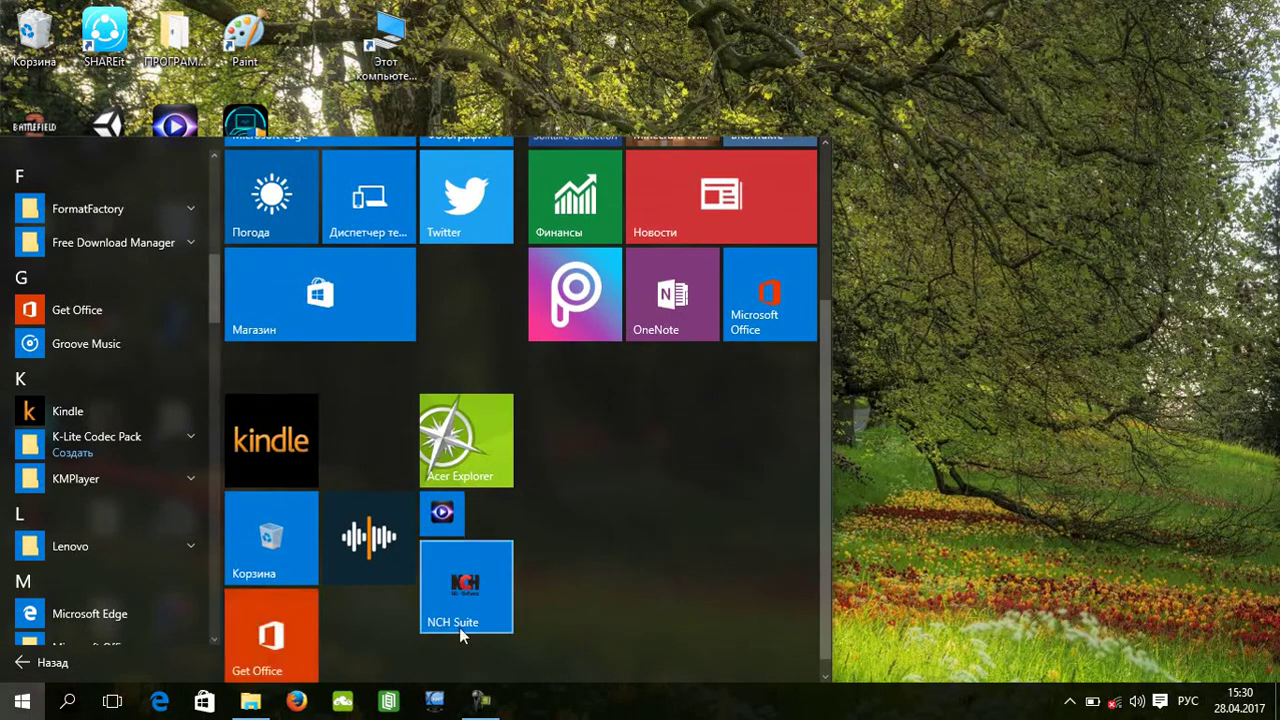
{"action": "right_click", "coordinate": [78, 323]}
{"action": "left_click", "coordinate": [162, 369]}
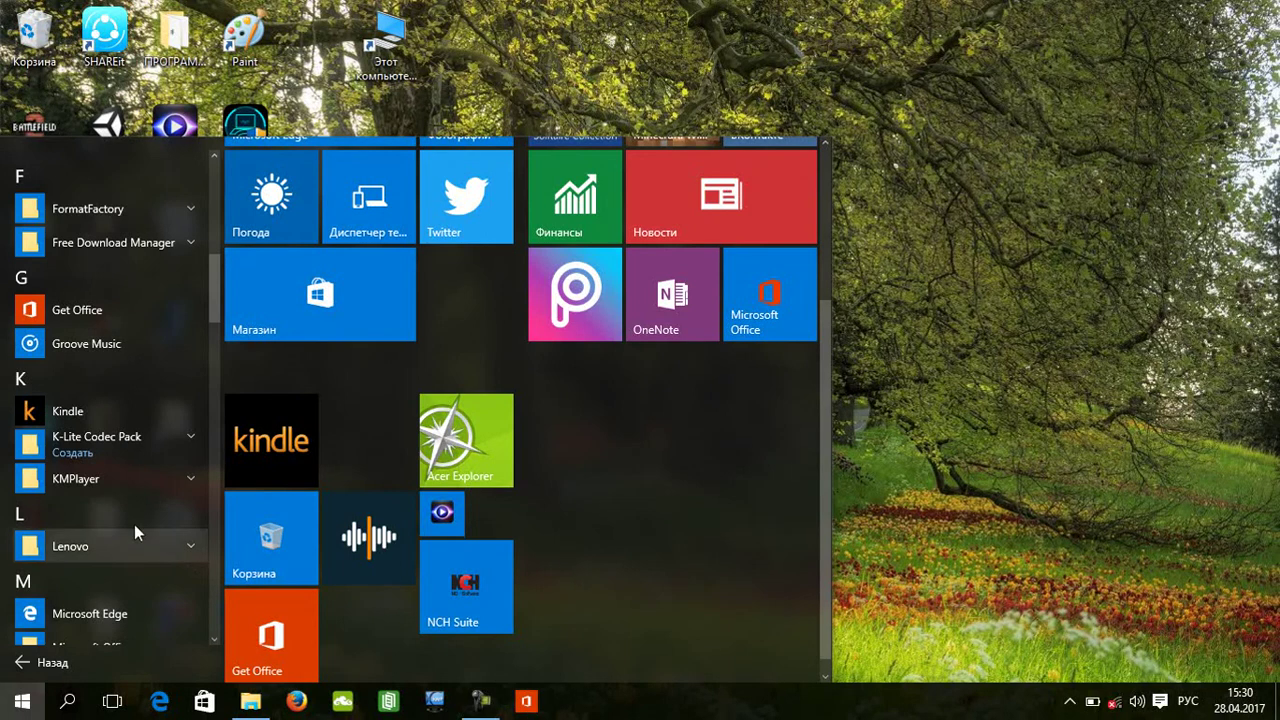
Open the file location of KMPlayer from the all-apps list and send its shortcut to the desktop.
{"action": "left_click", "coordinate": [103, 477]}
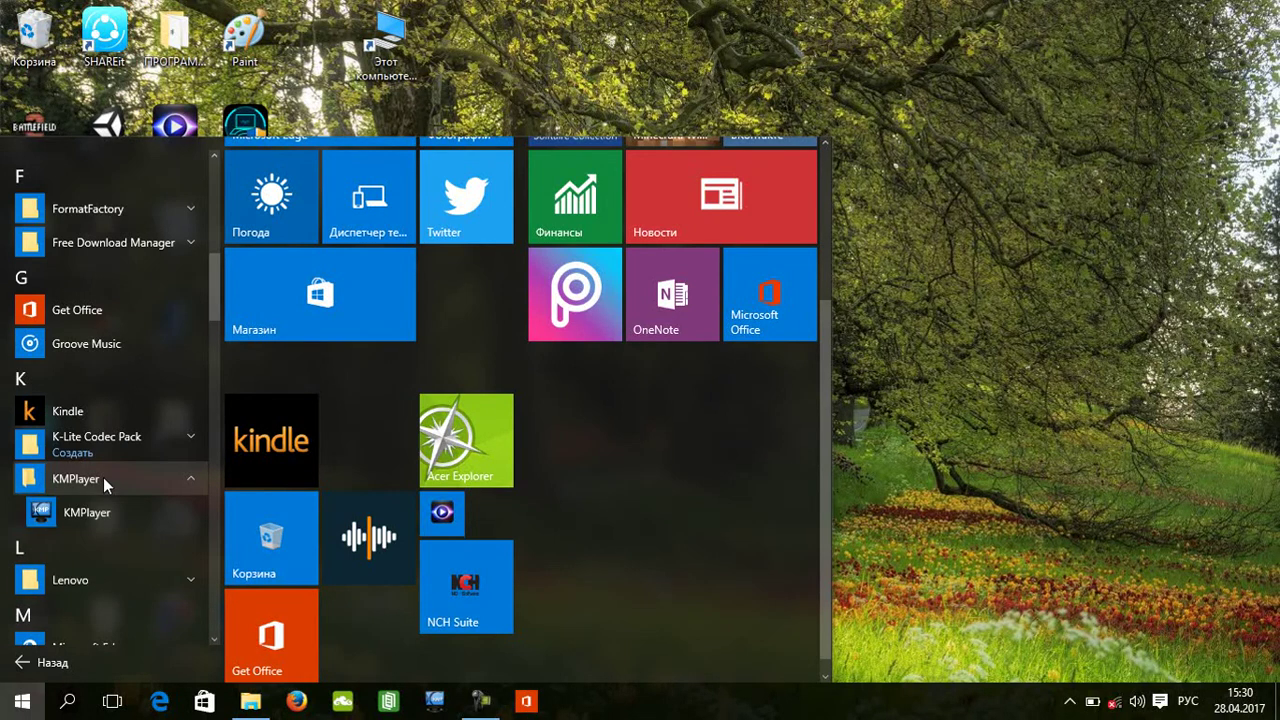
{"action": "right_click", "coordinate": [86, 514]}
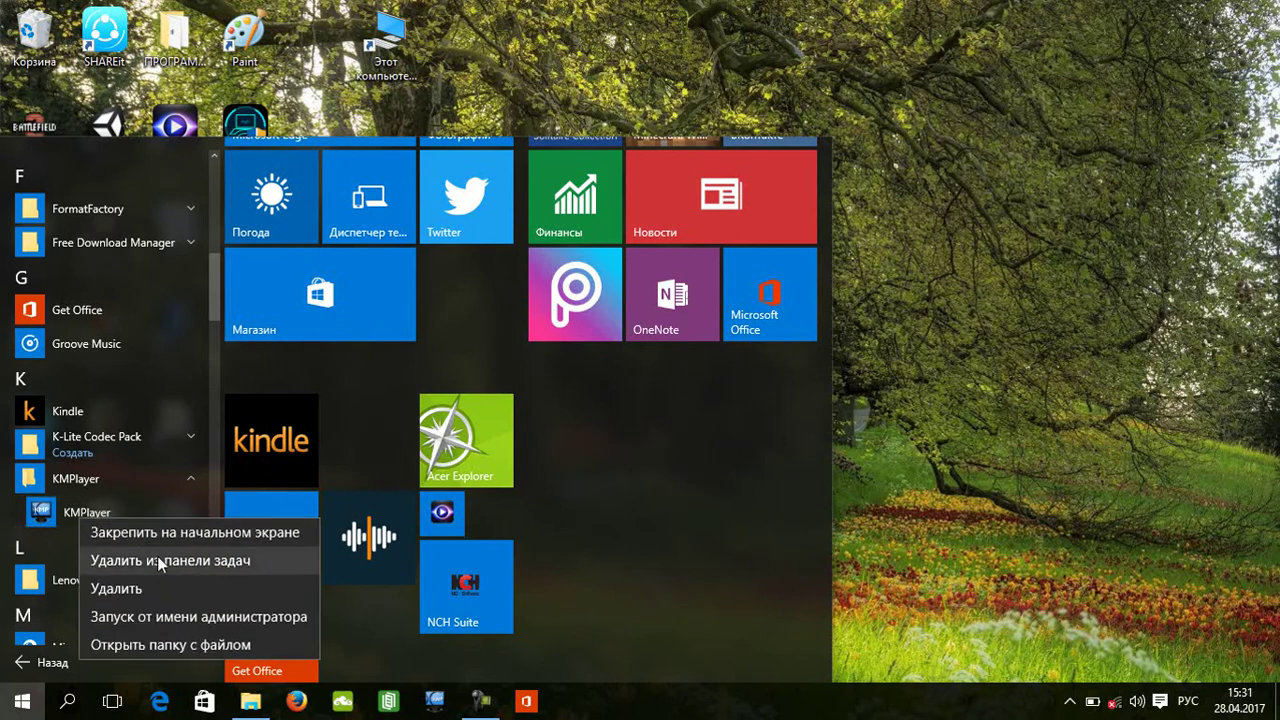
{"action": "left_click", "coordinate": [173, 642]}
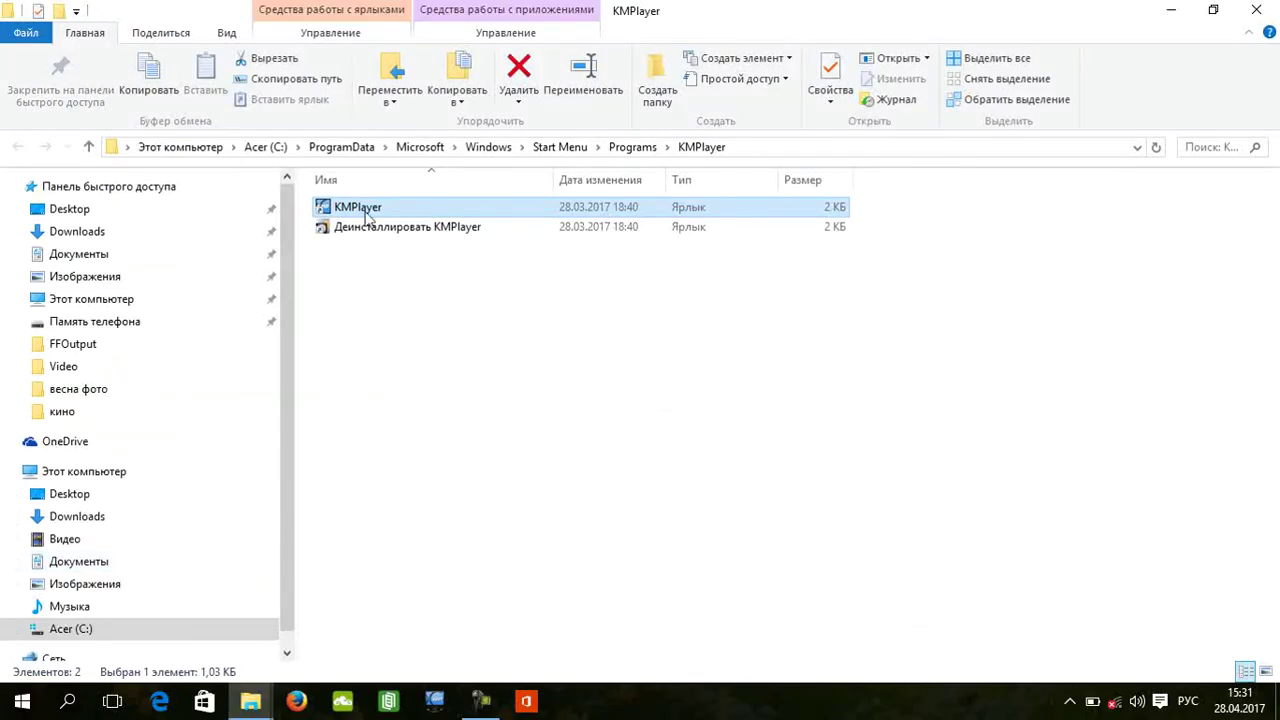
{"action": "right_click", "coordinate": [366, 216]}
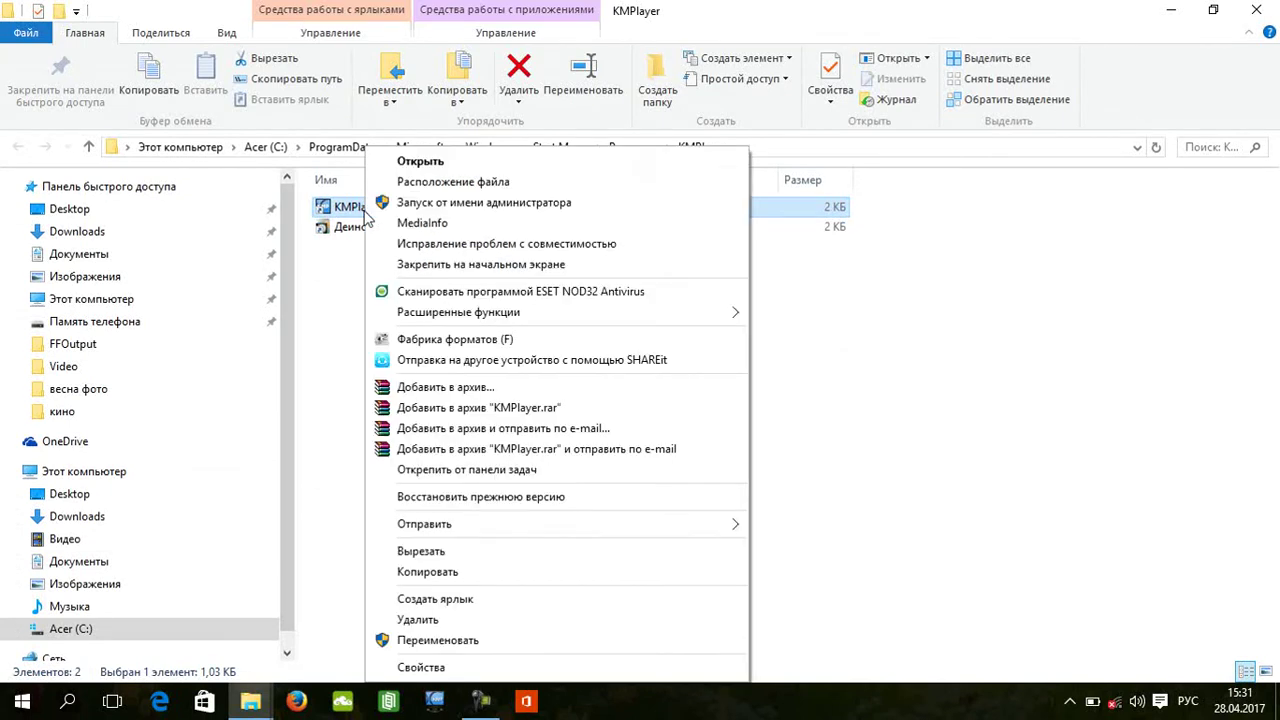
{"action": "mouse_move", "coordinate": [572, 525]}
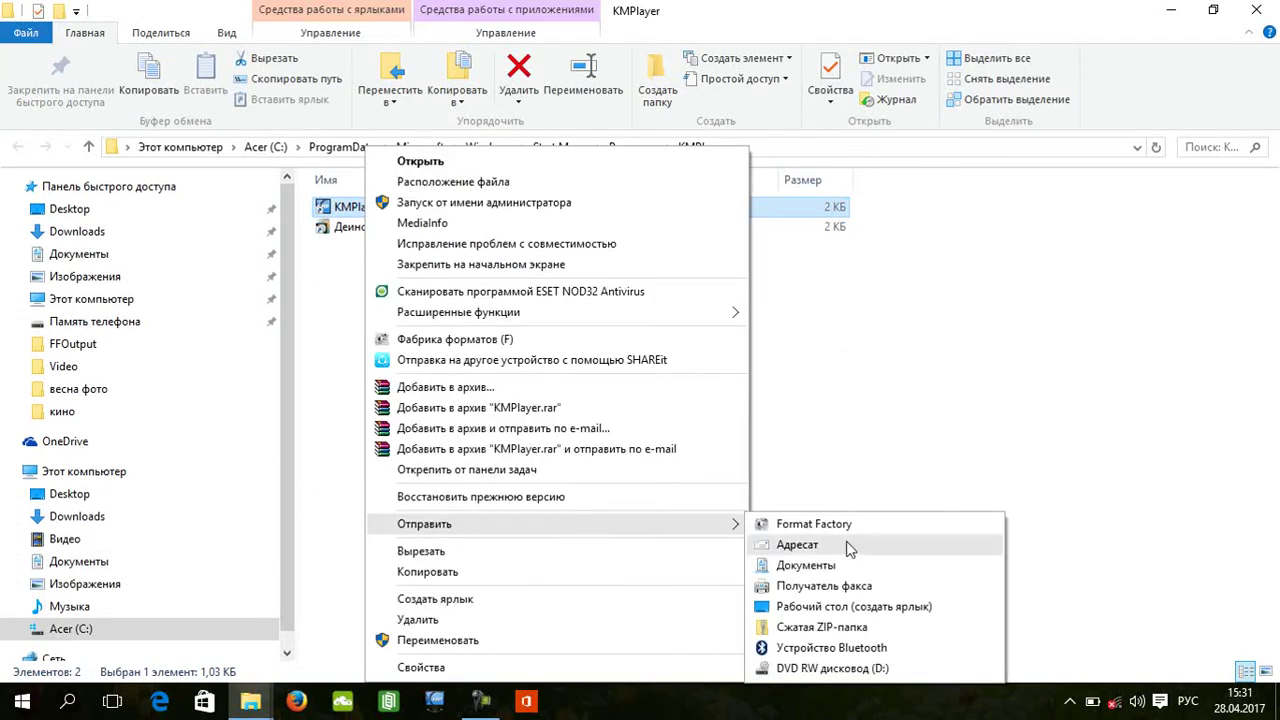
{"action": "left_click", "coordinate": [824, 604]}
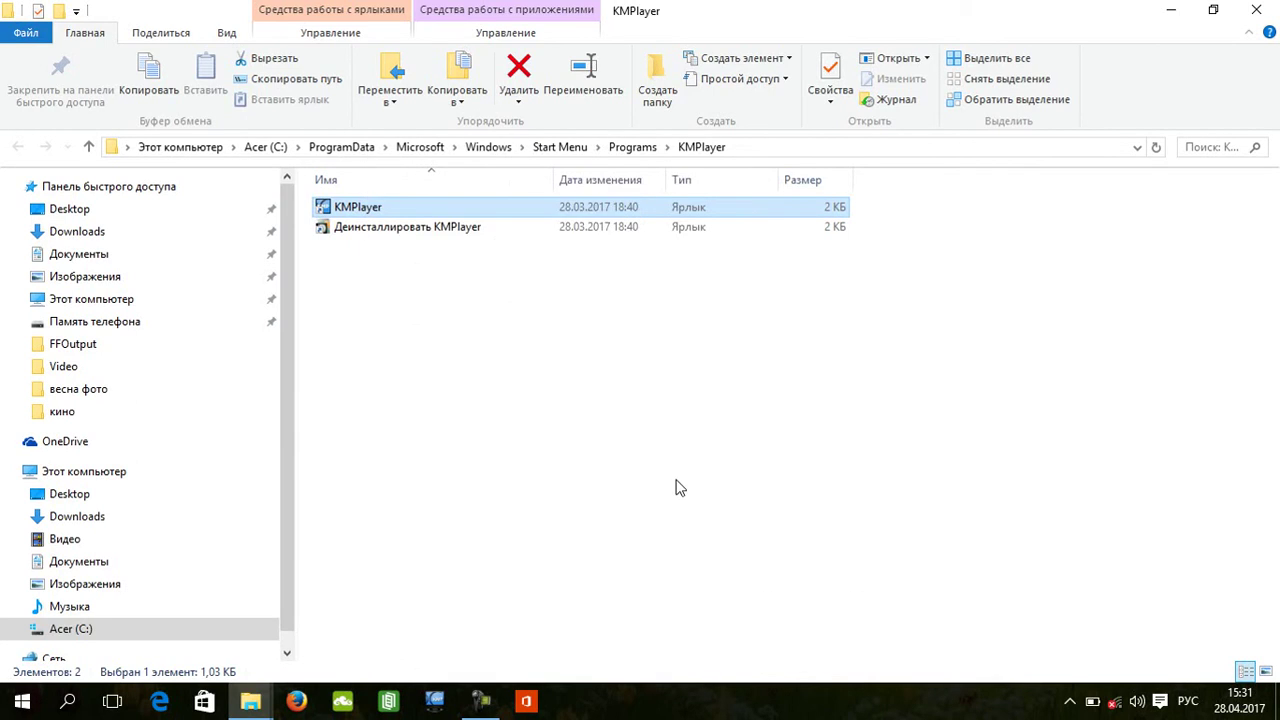
{"action": "left_click", "coordinate": [600, 453]}
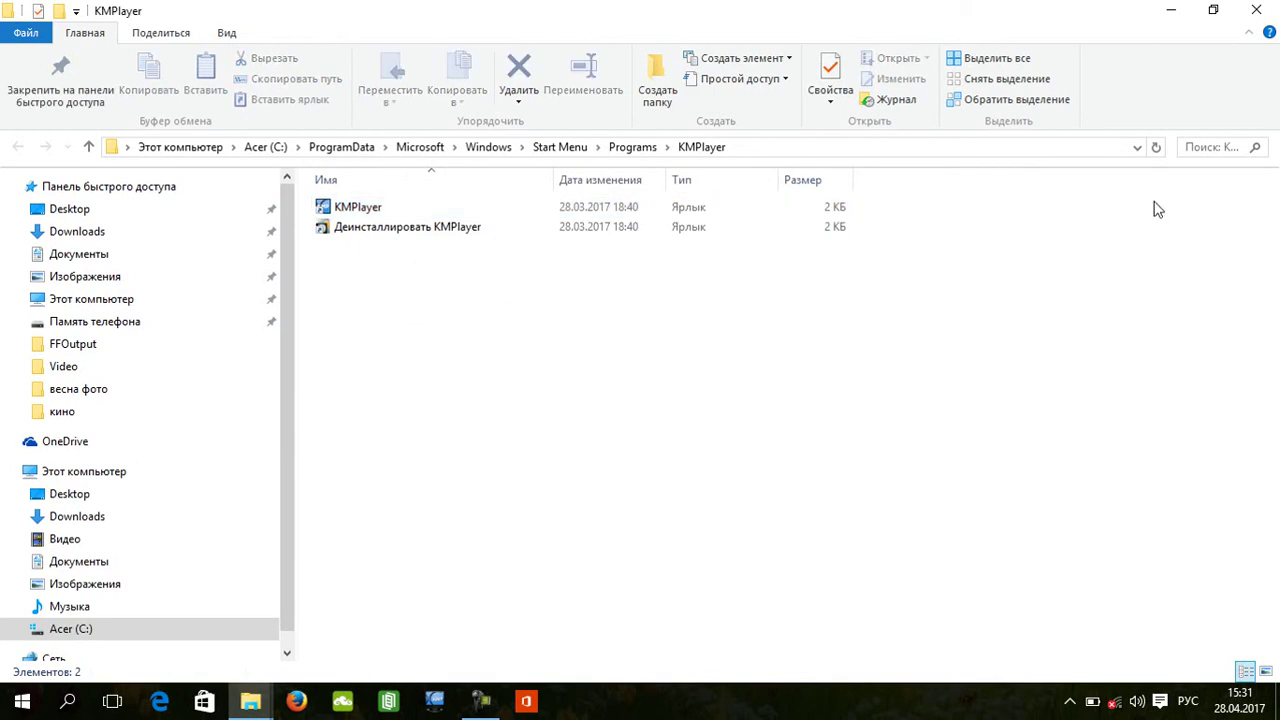
Empty the recycle bin, confirming the permanent deletion of the Downloads shortcut, and open and close the bin to check its contents.
{"action": "left_click", "coordinate": [1238, 12]}
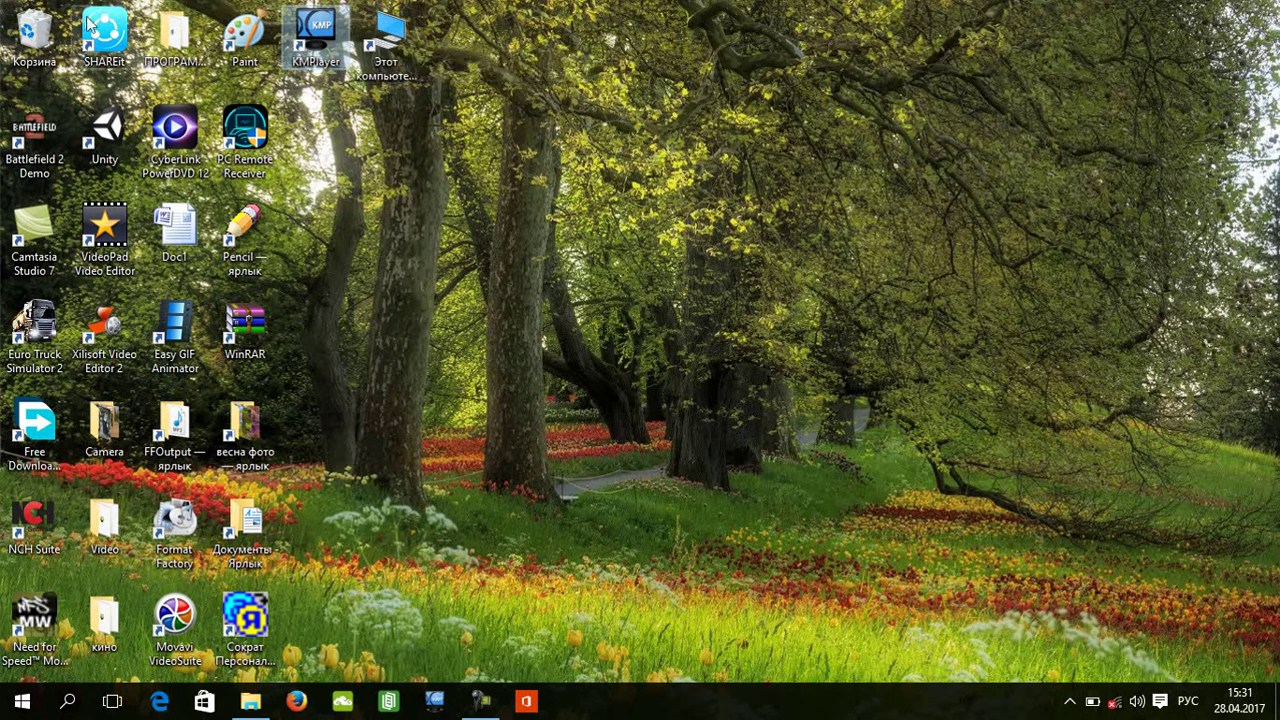
{"action": "right_click", "coordinate": [45, 29]}
{"action": "left_click", "coordinate": [84, 69]}
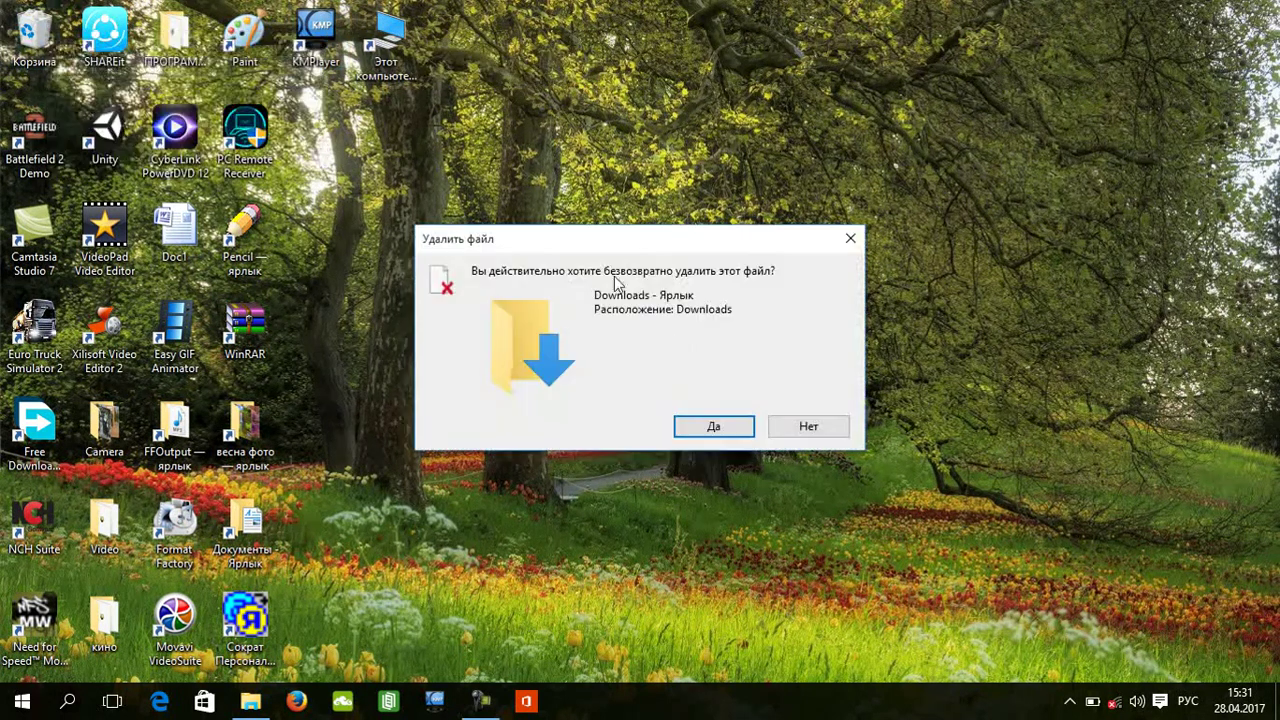
{"action": "left_click", "coordinate": [705, 424]}
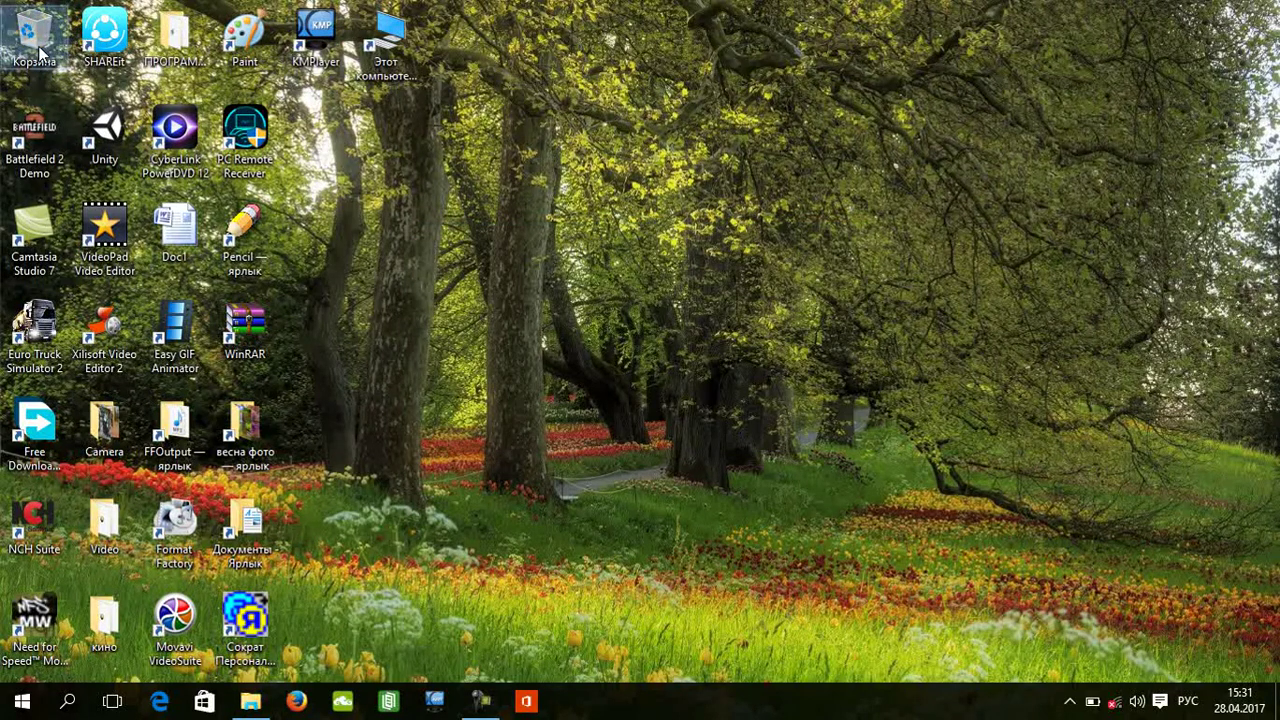
{"action": "key", "text": "Return"}
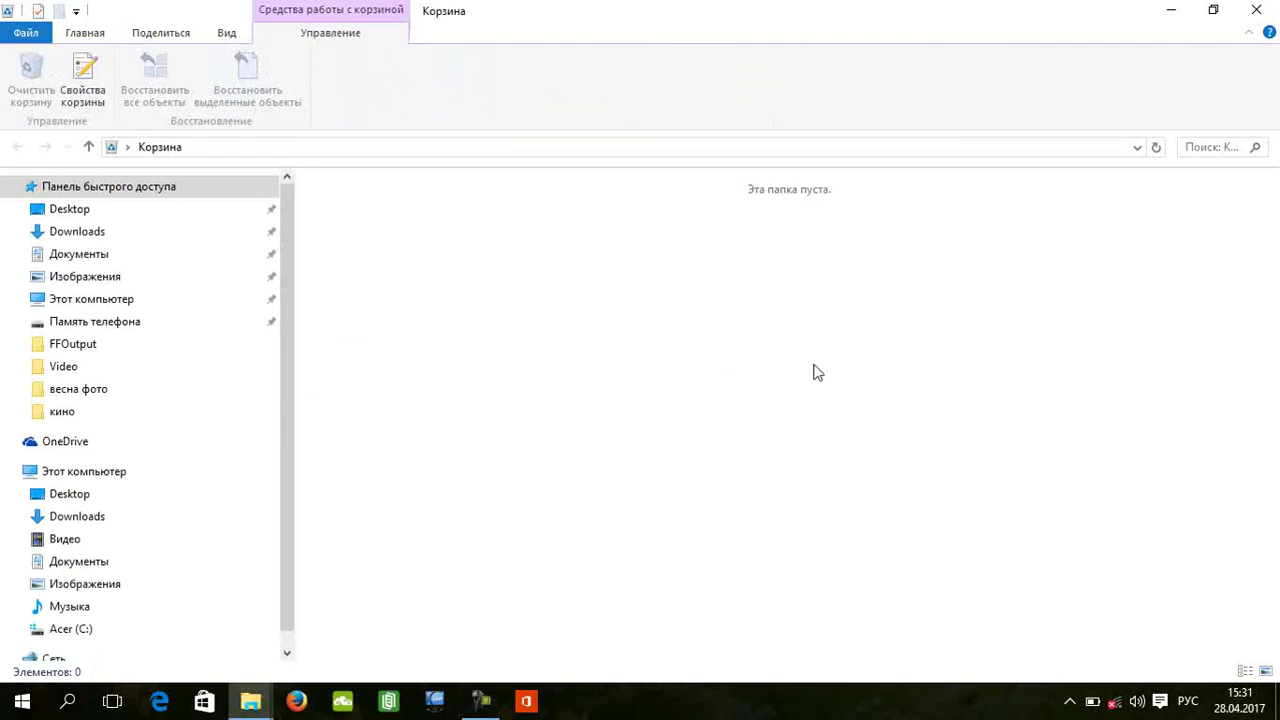
{"action": "left_click", "coordinate": [1256, 10]}
Refresh the desktop and unpin Get Office from the taskbar.
{"action": "right_click", "coordinate": [506, 124]}
{"action": "left_click", "coordinate": [591, 208]}
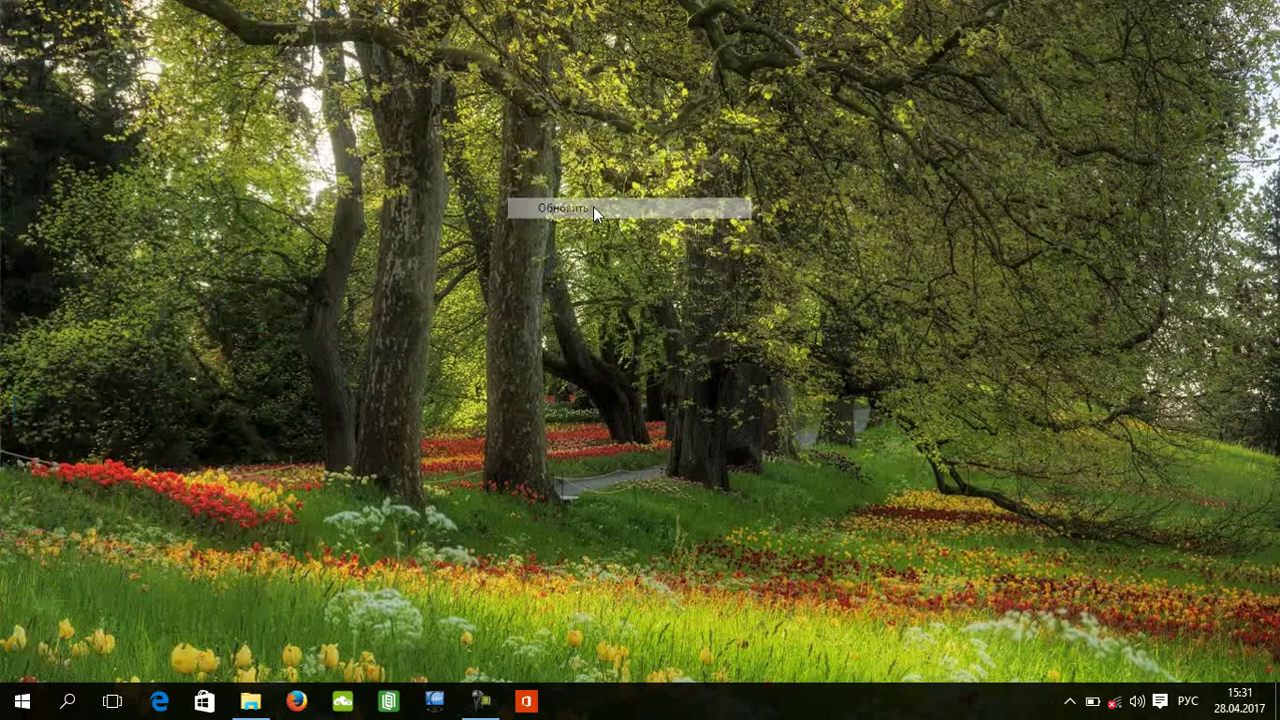
{"action": "right_click", "coordinate": [527, 705]}
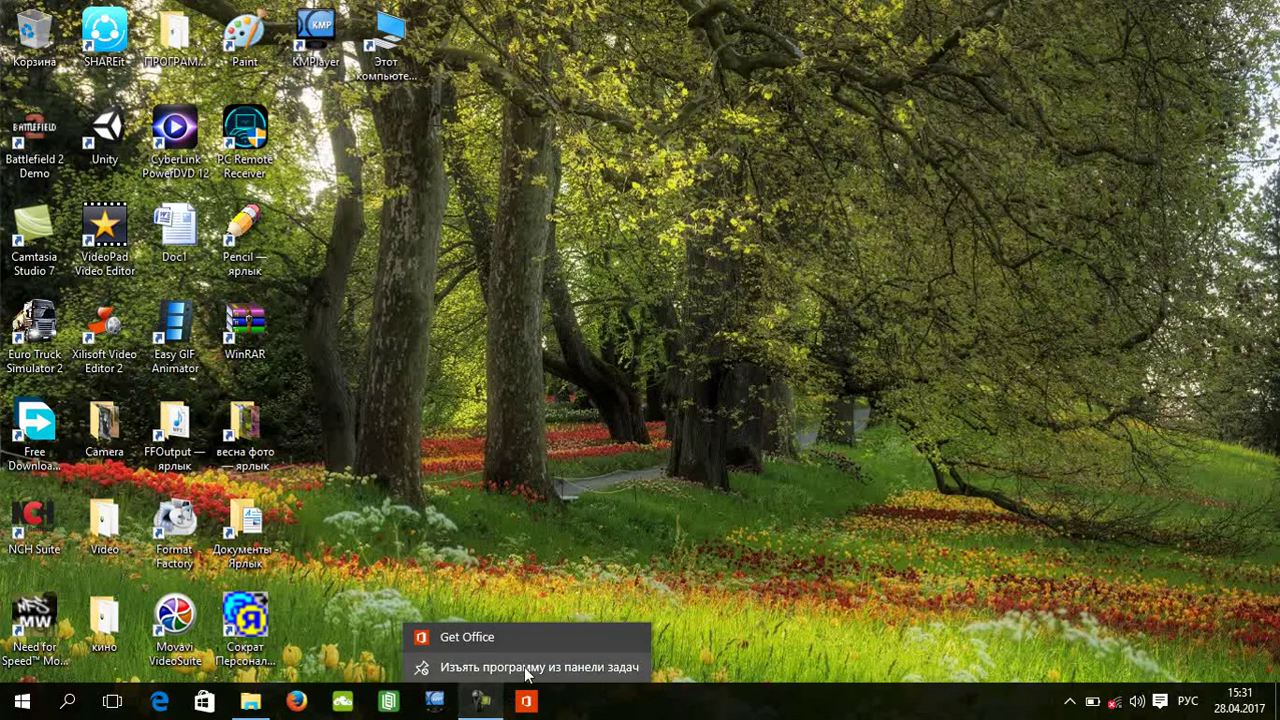
{"action": "left_click", "coordinate": [579, 666]}
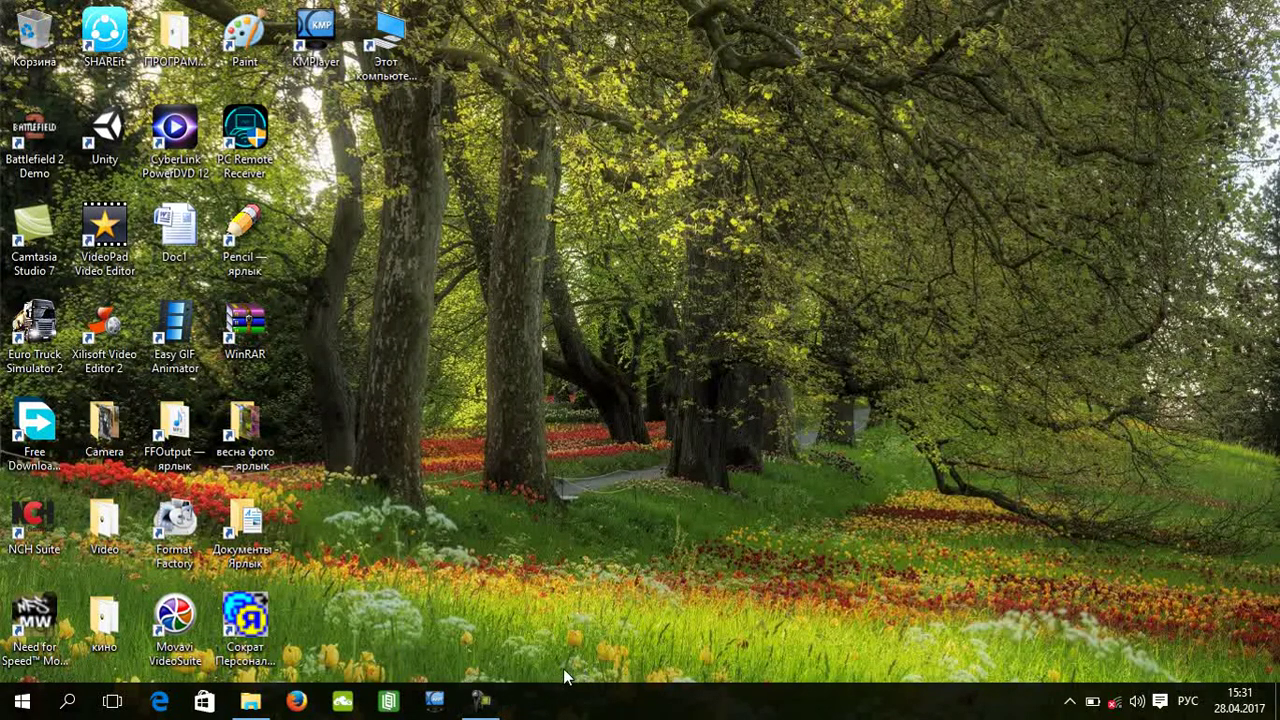
Delete the Word document акукукуккук from the Документы folder in File Explorer.
{"action": "left_click", "coordinate": [250, 703]}
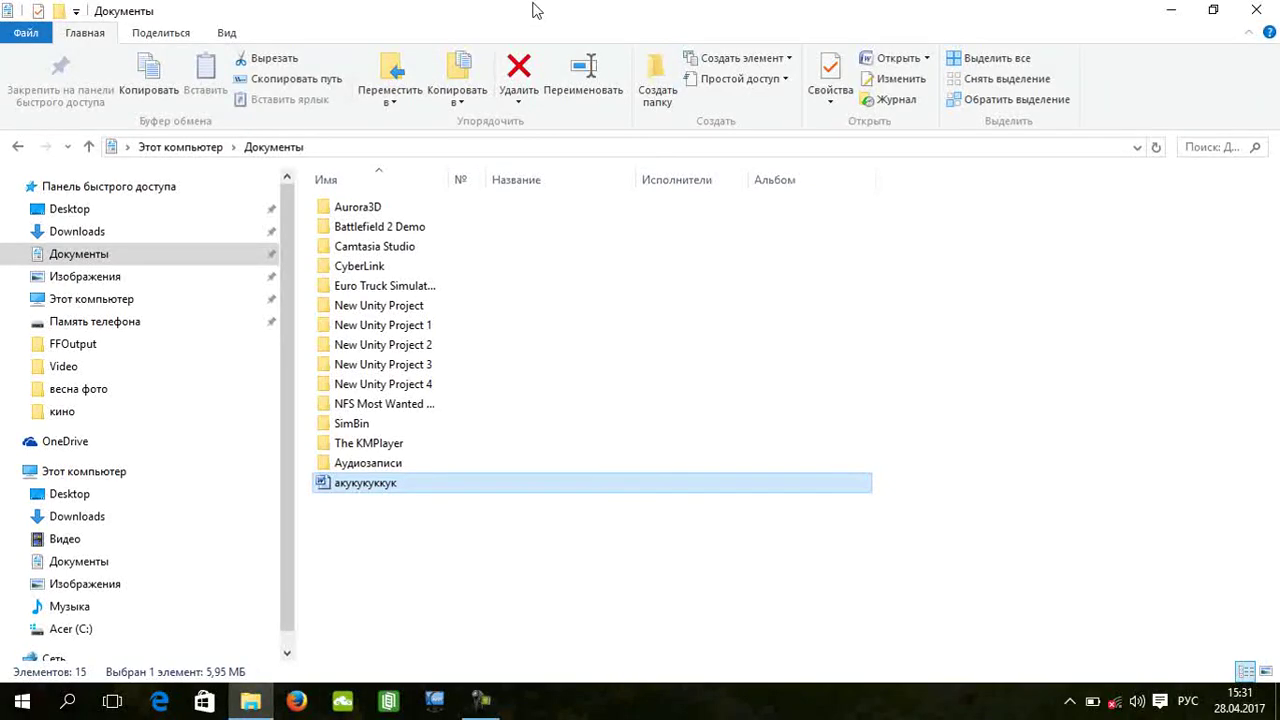
{"action": "left_click", "coordinate": [518, 66]}
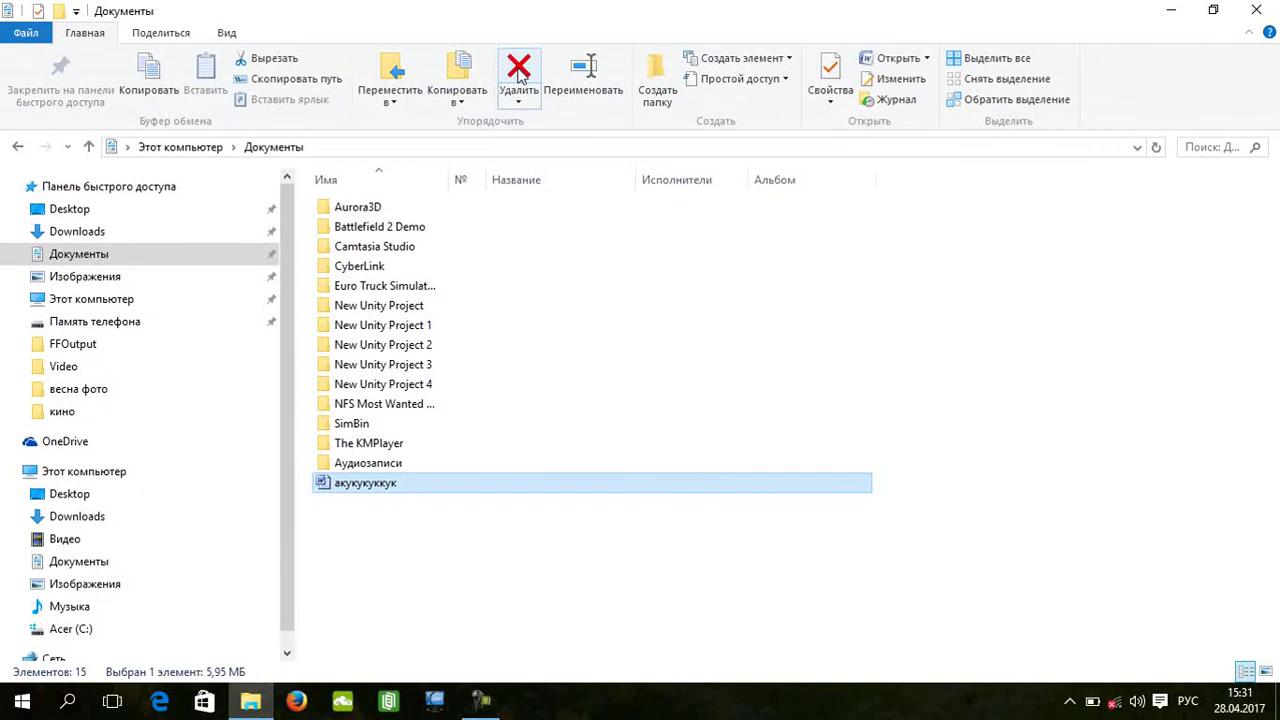
Close the Documents folder window and refresh the desktop.
{"action": "left_click", "coordinate": [1260, 10]}
{"action": "right_click", "coordinate": [546, 133]}
{"action": "left_click", "coordinate": [672, 215]}
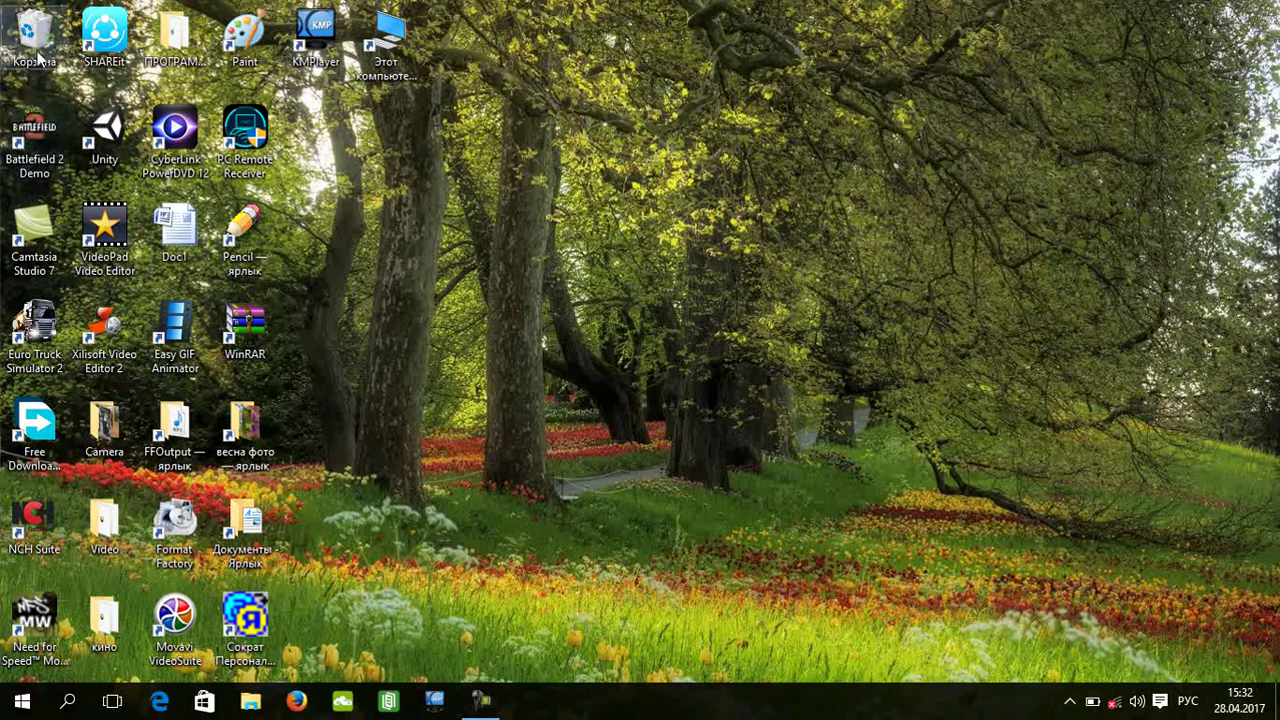
Find the Стандартные — Windows group among all installed apps and launch Записки from it.
{"action": "left_click", "coordinate": [22, 700]}
{"action": "left_click", "coordinate": [80, 665]}
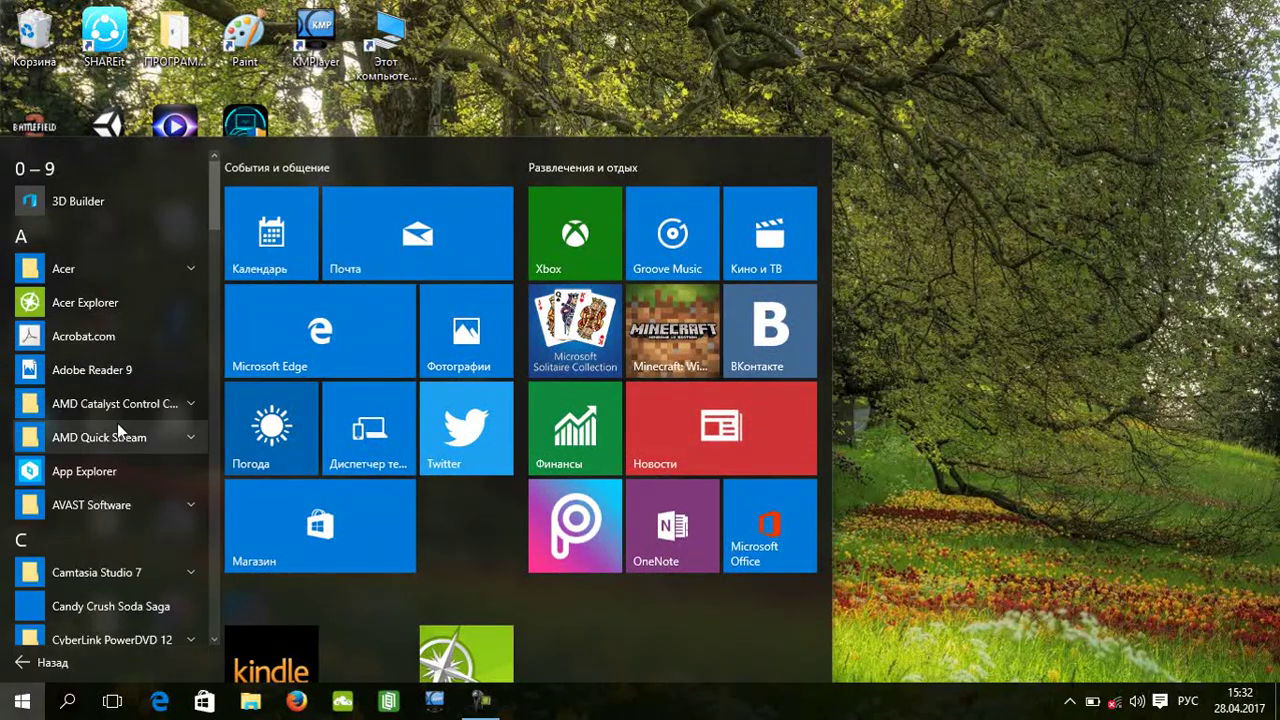
{"action": "scroll", "coordinate": [117, 424], "scroll_direction": "down", "scroll_amount": 15}
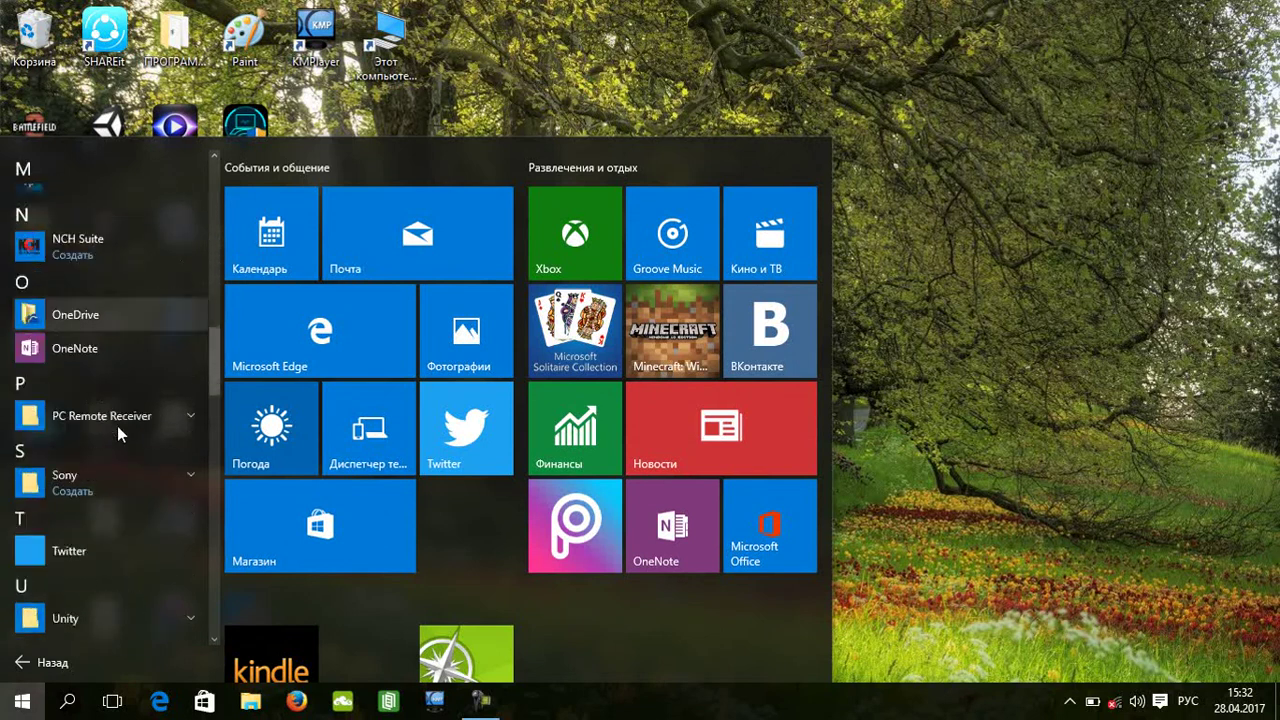
{"action": "scroll", "coordinate": [117, 426], "scroll_direction": "down", "scroll_amount": 10}
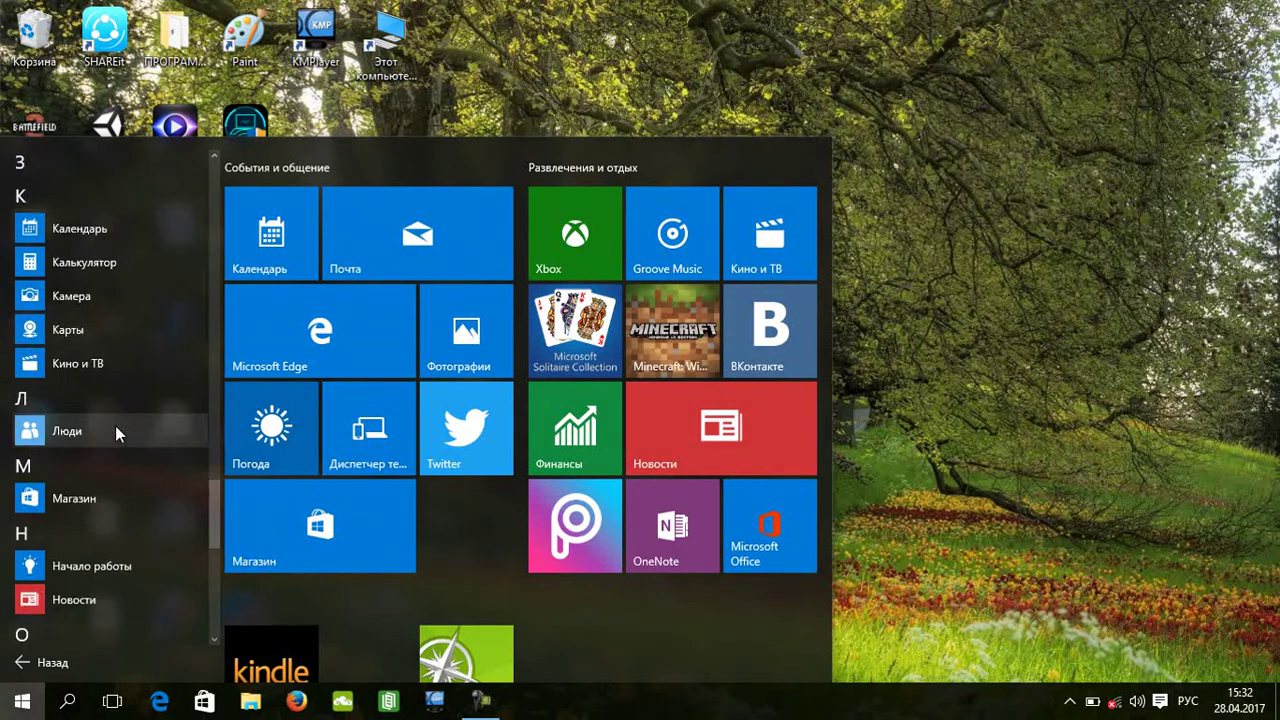
{"action": "scroll", "coordinate": [115, 425], "scroll_direction": "down", "scroll_amount": 5}
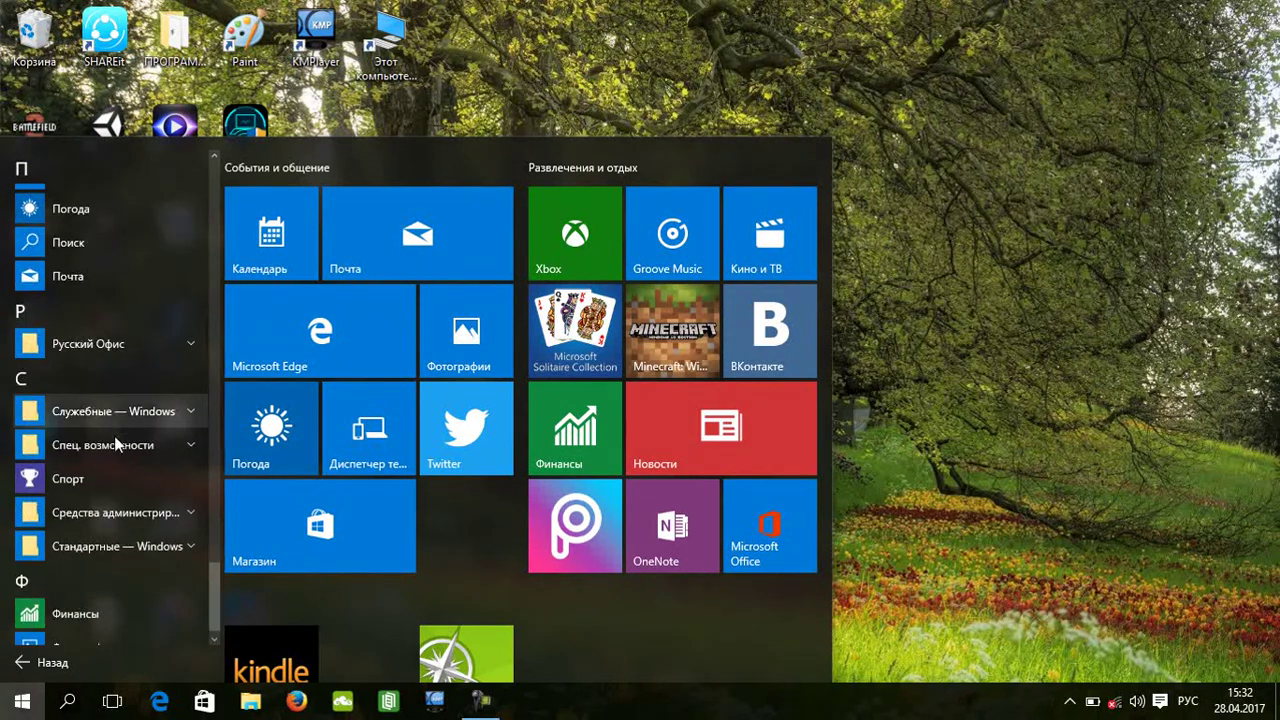
{"action": "left_click", "coordinate": [101, 548]}
{"action": "scroll", "coordinate": [164, 588], "scroll_direction": "down", "scroll_amount": 3}
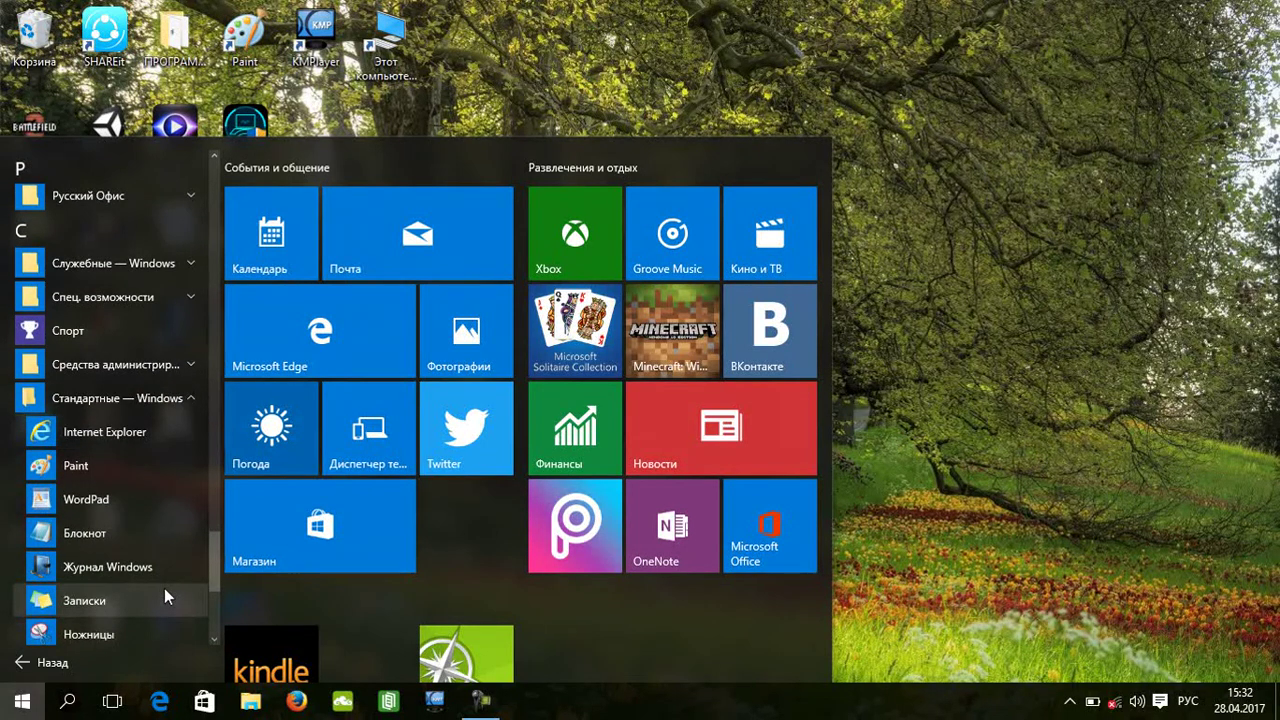
{"action": "left_click", "coordinate": [85, 601]}
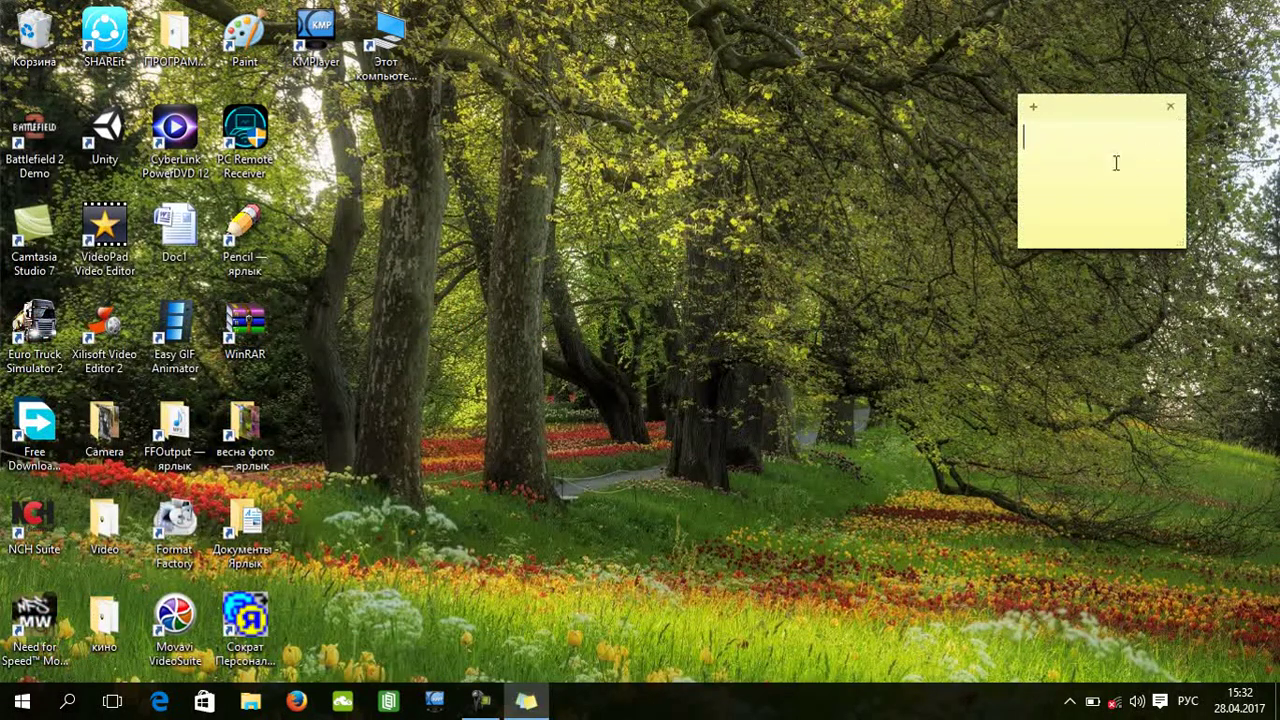
Write the sample text "ороап4546ааа3у34паии67879осмамакп44кпа", "вмапаар" and "ппа" on separate lines of the sticky note.
{"action": "type", "text": "ороап4546aaa3y34nau"}
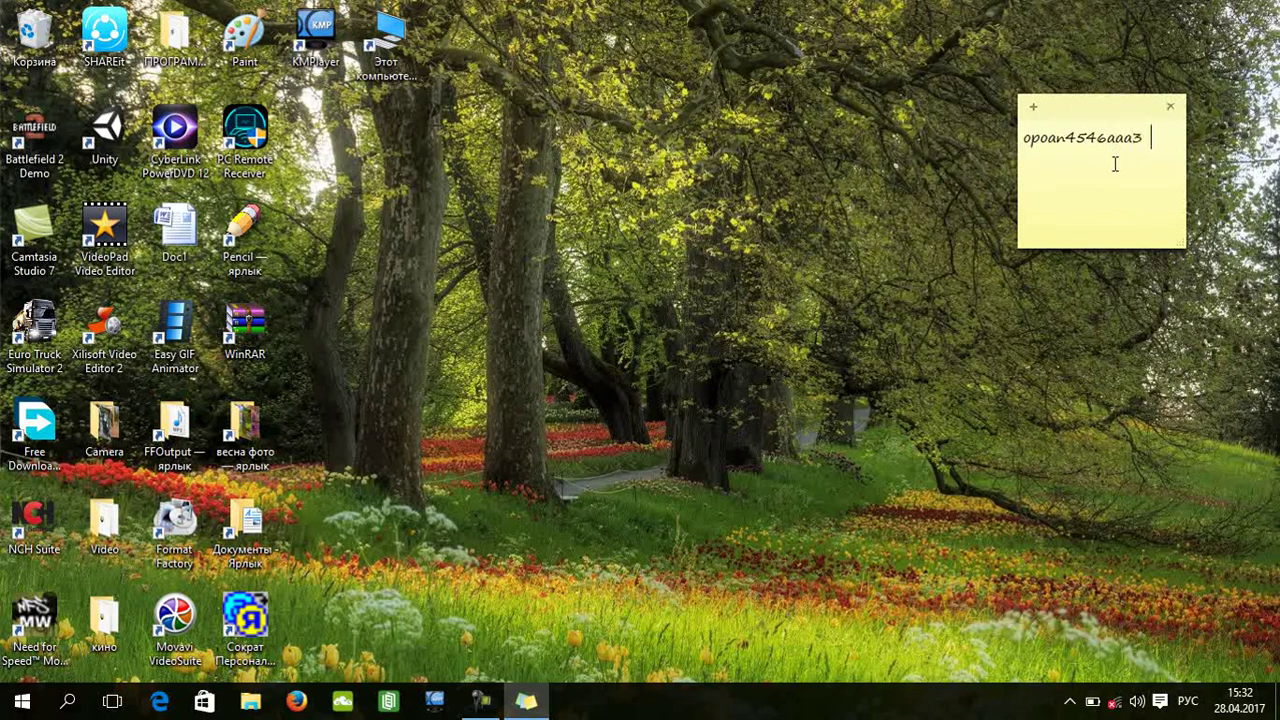
{"action": "type", "text": "u67879о"}
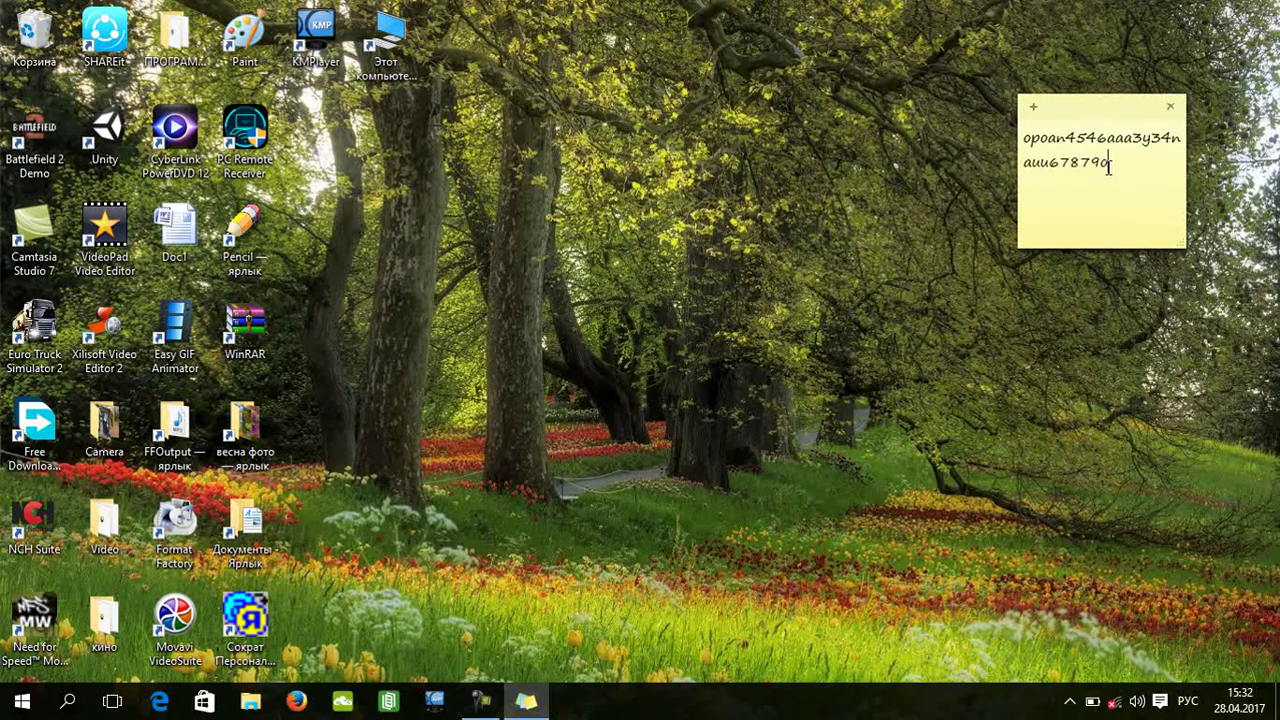
{"action": "type", "text": "0мамакн44"}
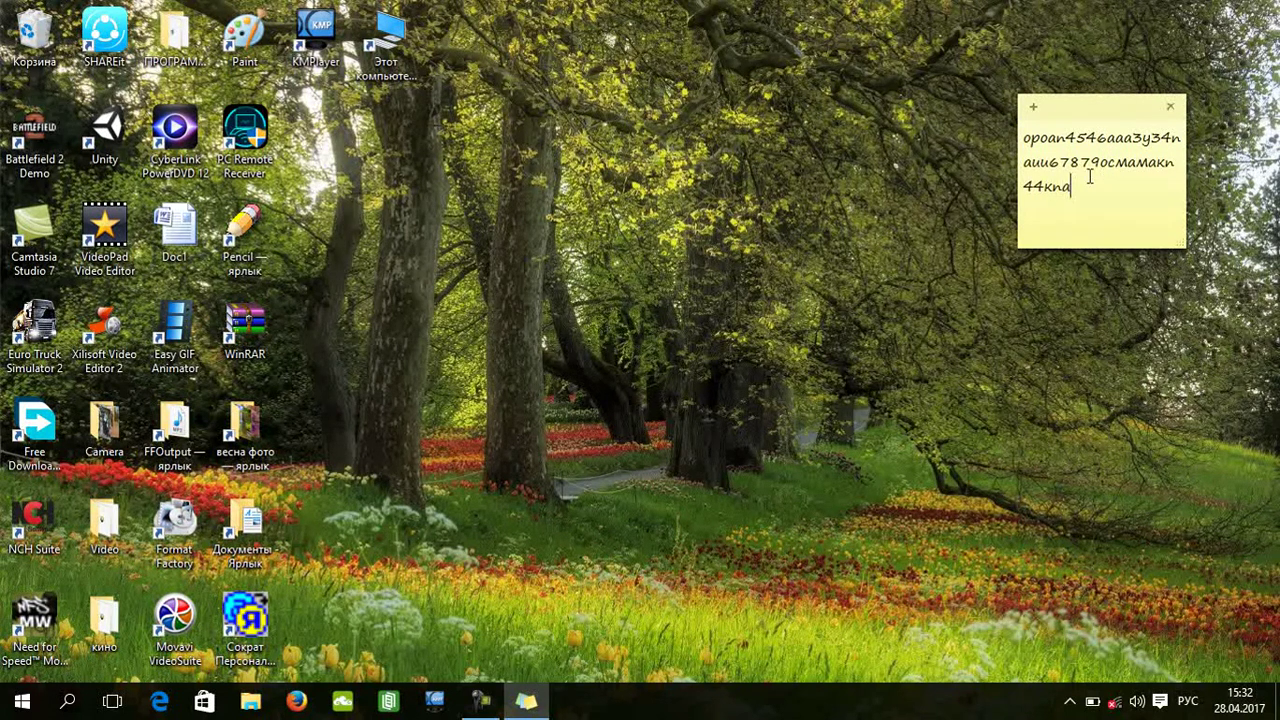
{"action": "type", "text": "кпа"}
{"action": "key", "text": "Return"}
{"action": "type", "text": "вмапаар"}
{"action": "key", "text": "Return"}
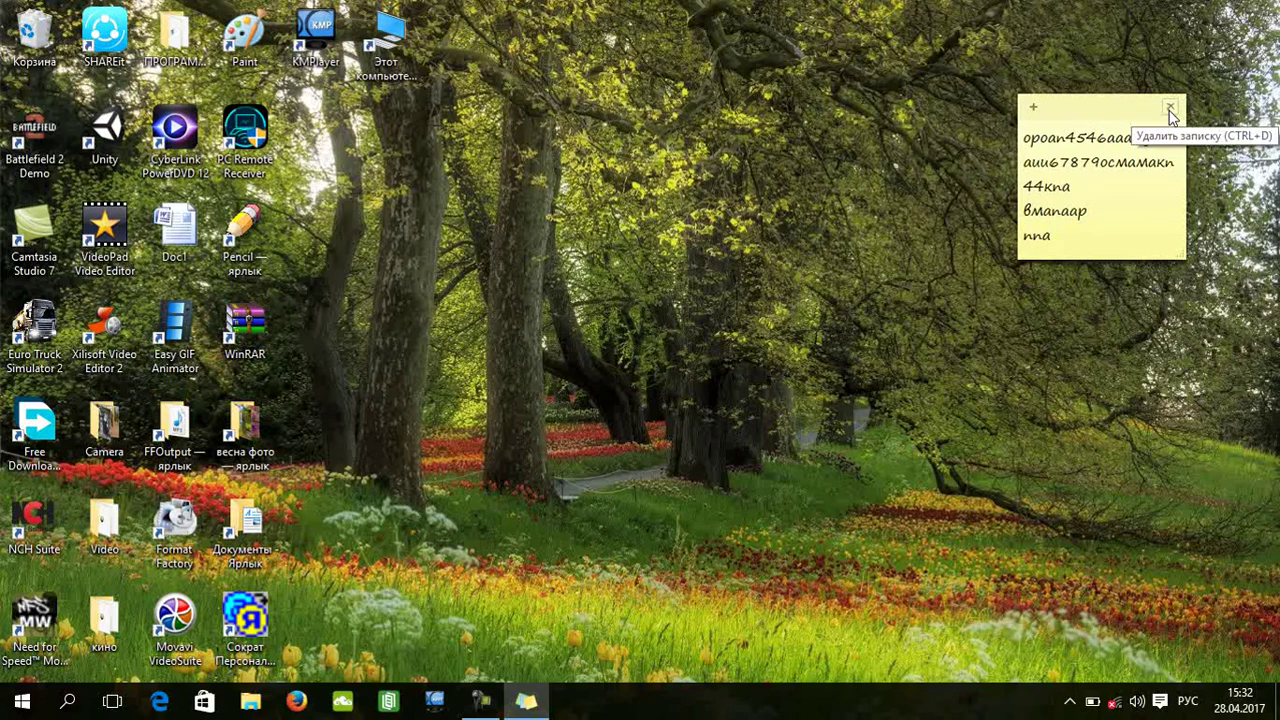
Add a second blank sticky note and delete it.
{"action": "left_click", "coordinate": [1034, 107]}
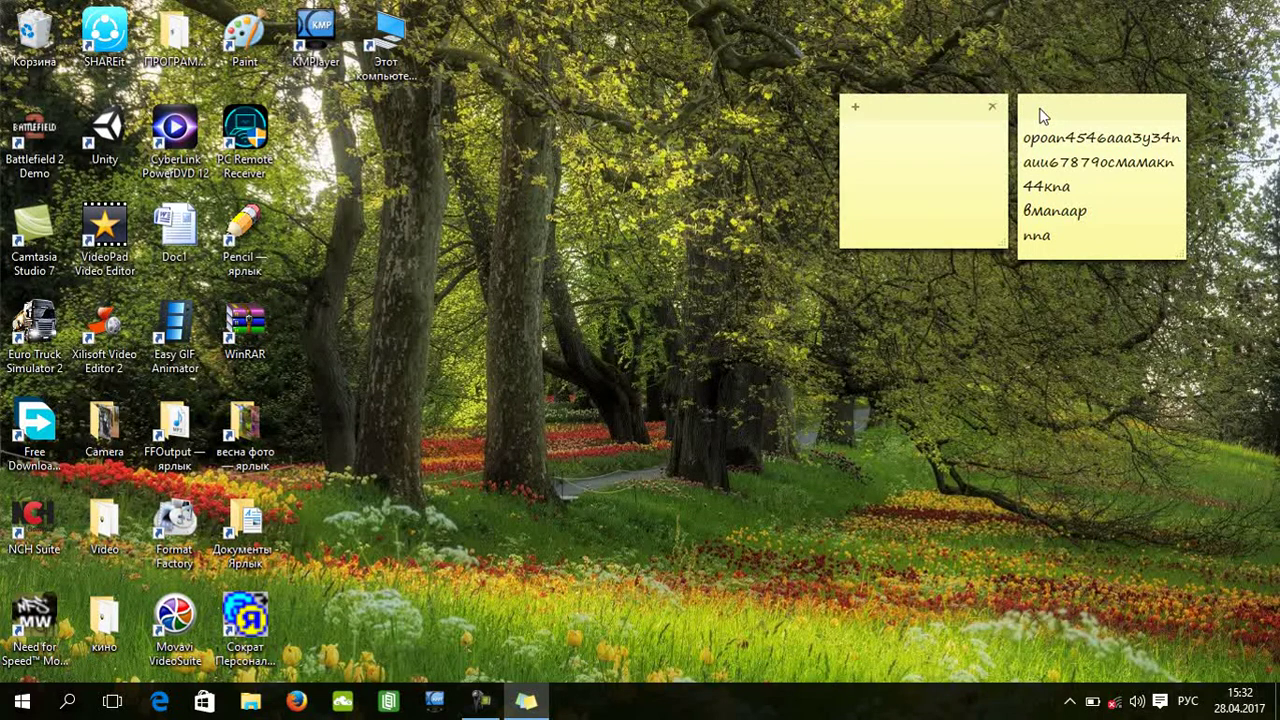
{"action": "left_click", "coordinate": [992, 106]}
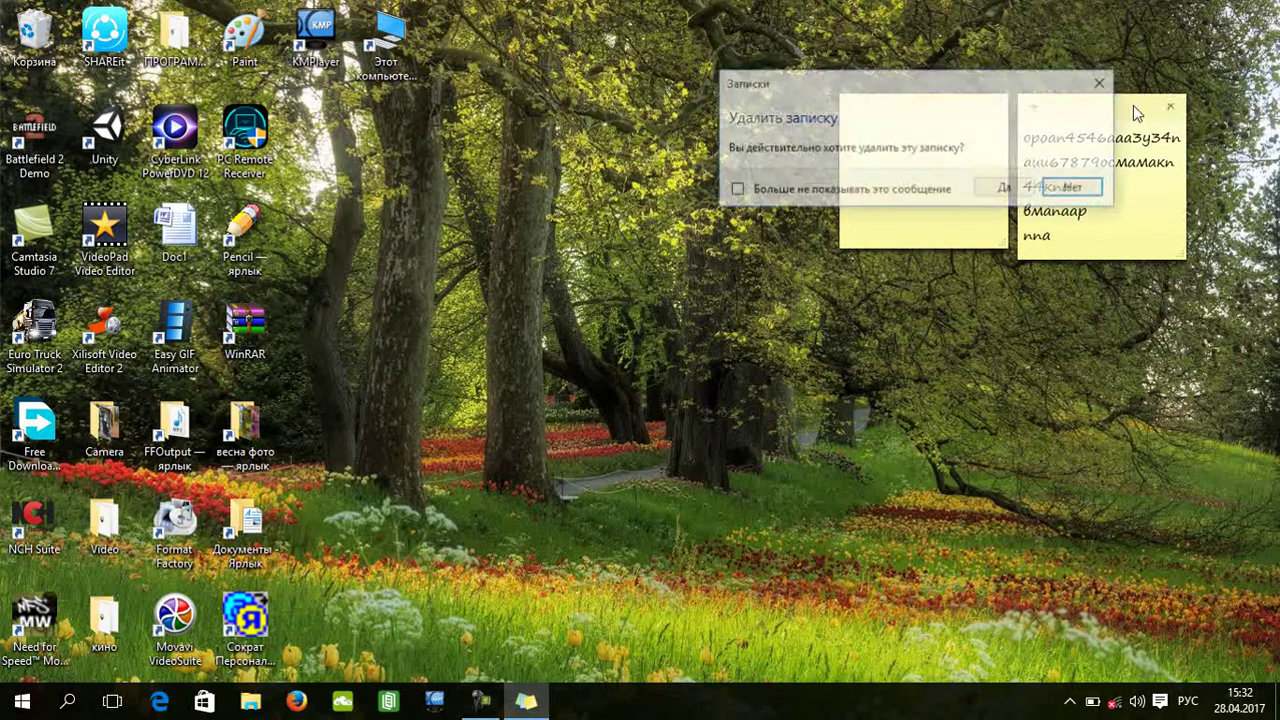
{"action": "left_click", "coordinate": [1031, 190]}
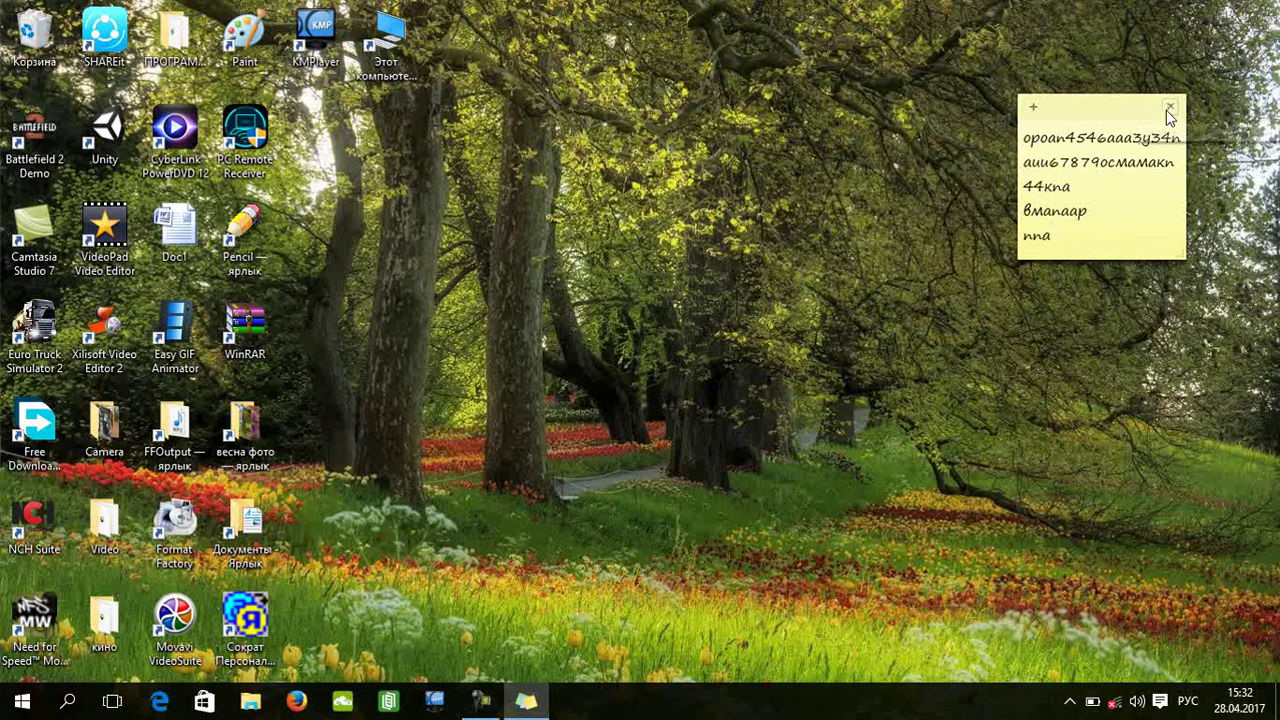
Move the written sticky note closer to the desktop's upper-right corner and refresh the desktop.
{"action": "left_click_drag", "start_coordinate": [1123, 120], "coordinate": [1155, 44]}
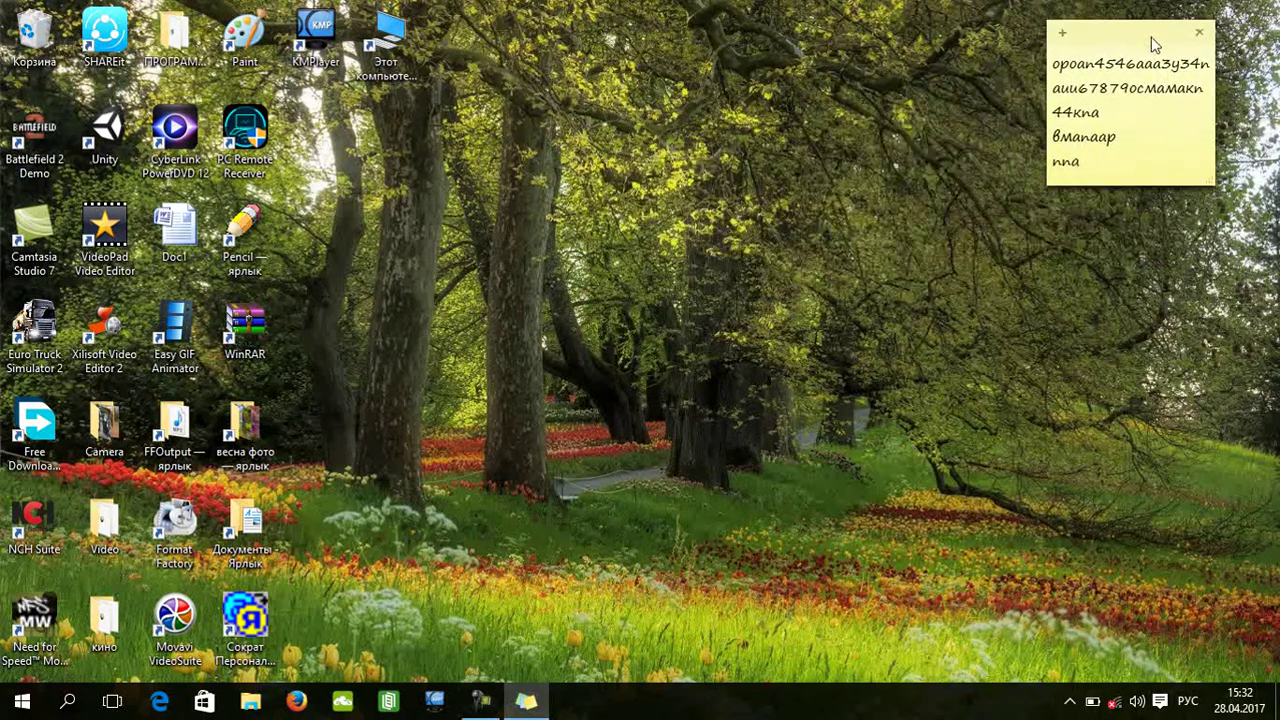
{"action": "right_click", "coordinate": [601, 182]}
{"action": "left_click", "coordinate": [700, 266]}
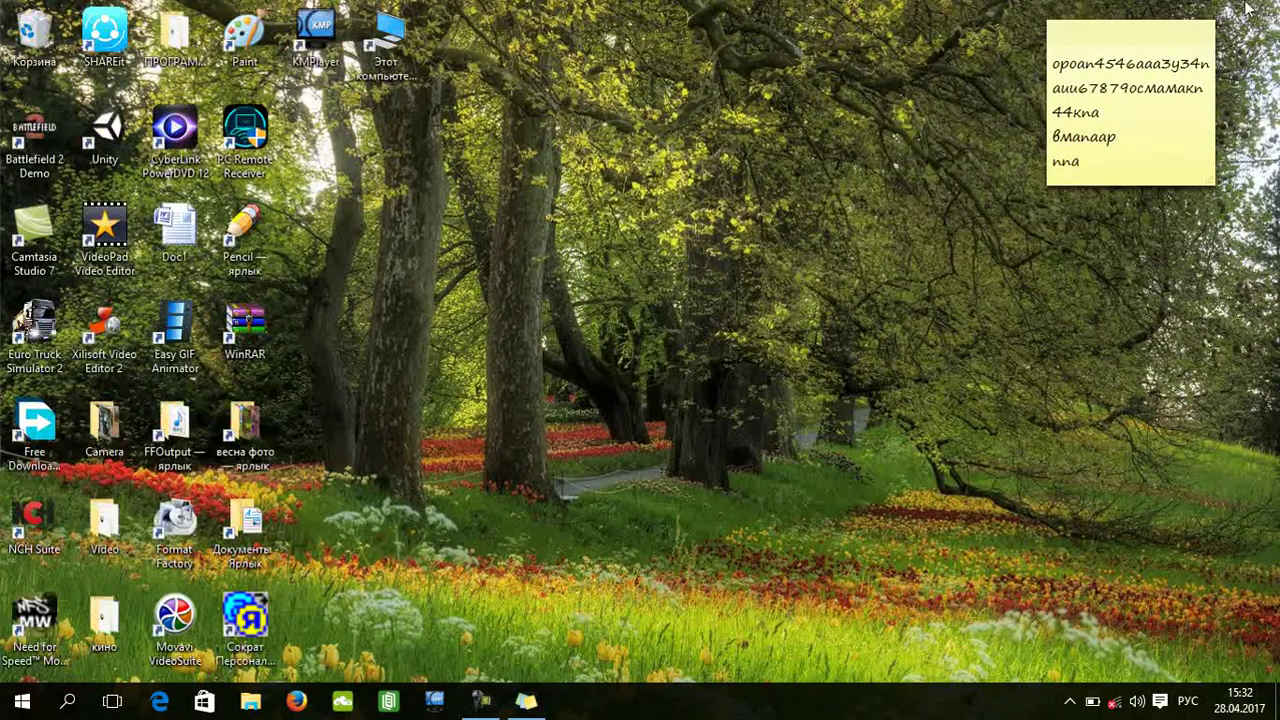
Delete the remaining sticky note, enabling "Больше не показывать это сообщение" in the confirmation.
{"action": "left_click", "coordinate": [1200, 30]}
{"action": "left_click", "coordinate": [1204, 28]}
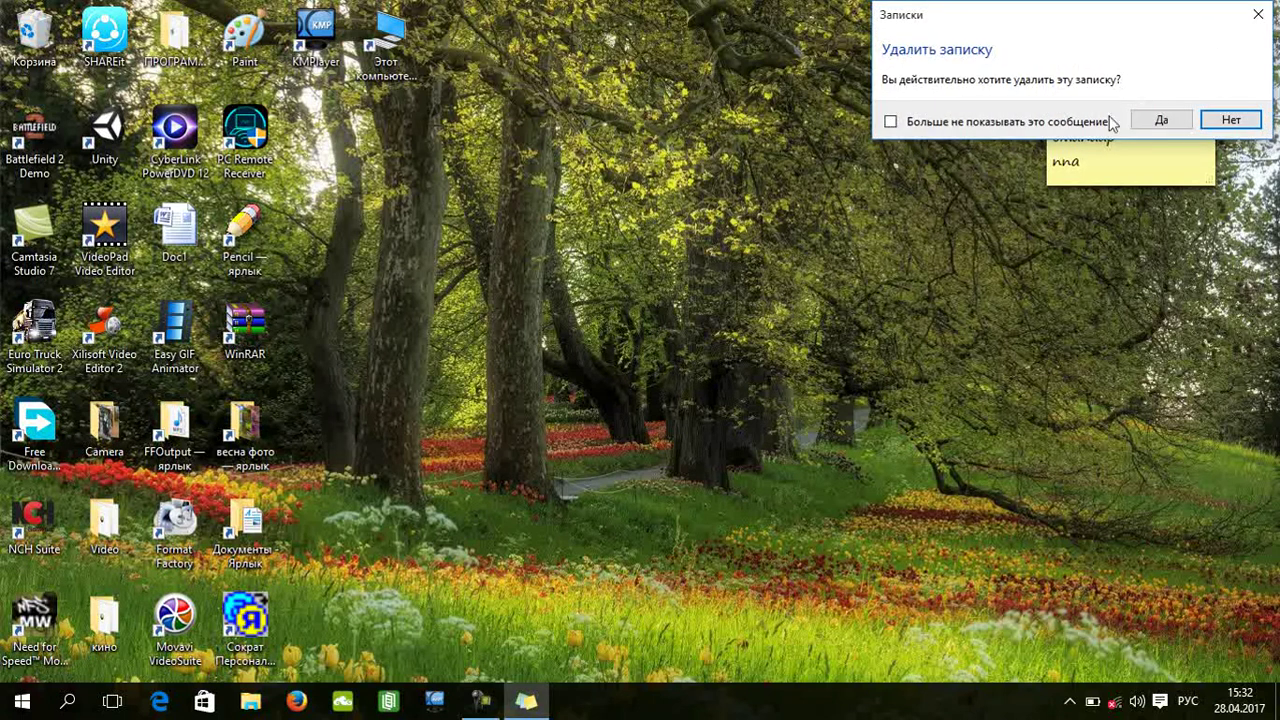
{"action": "left_click", "coordinate": [1014, 121]}
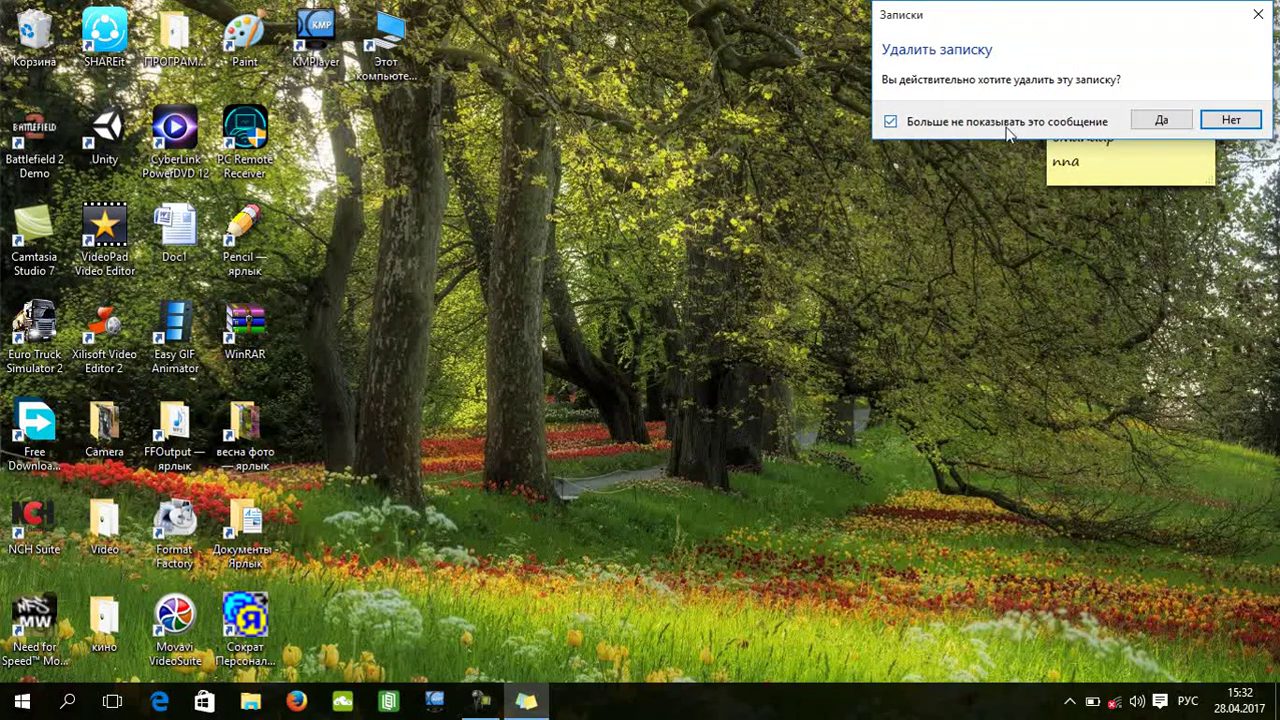
{"action": "left_click", "coordinate": [1160, 121]}
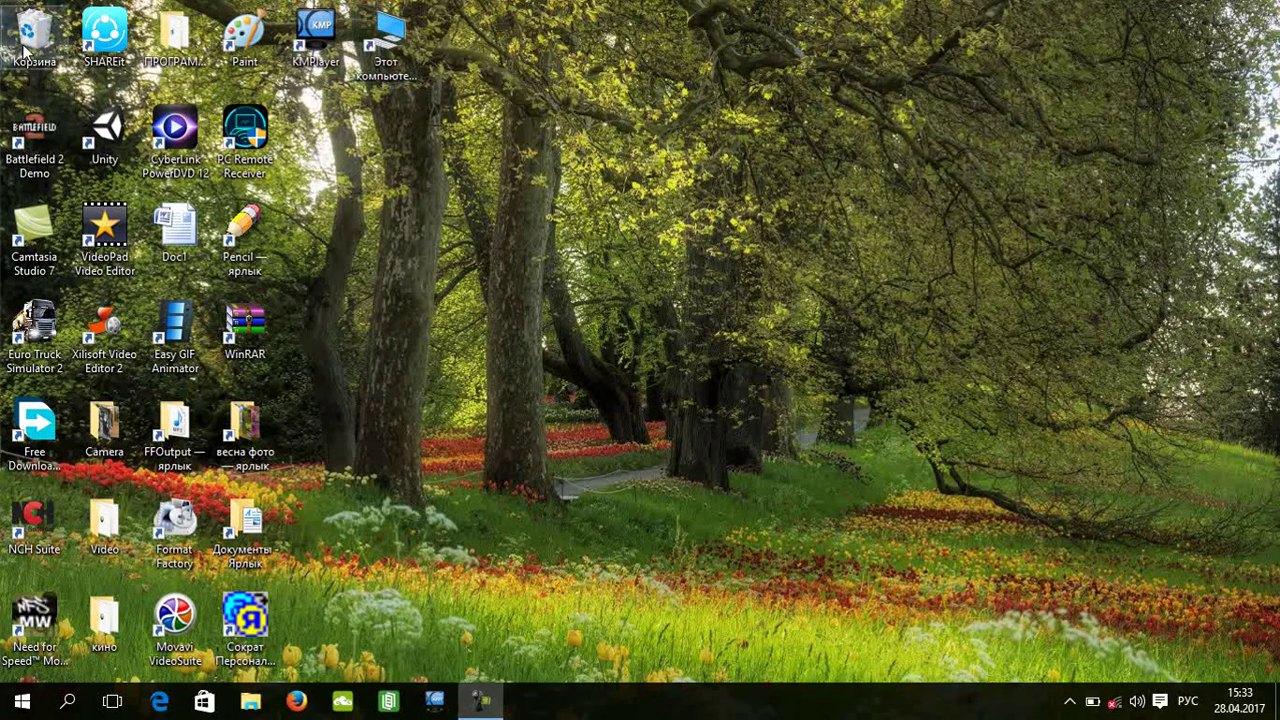
Find Календарь in the list of all installed apps and launch it.
{"action": "left_click", "coordinate": [20, 703]}
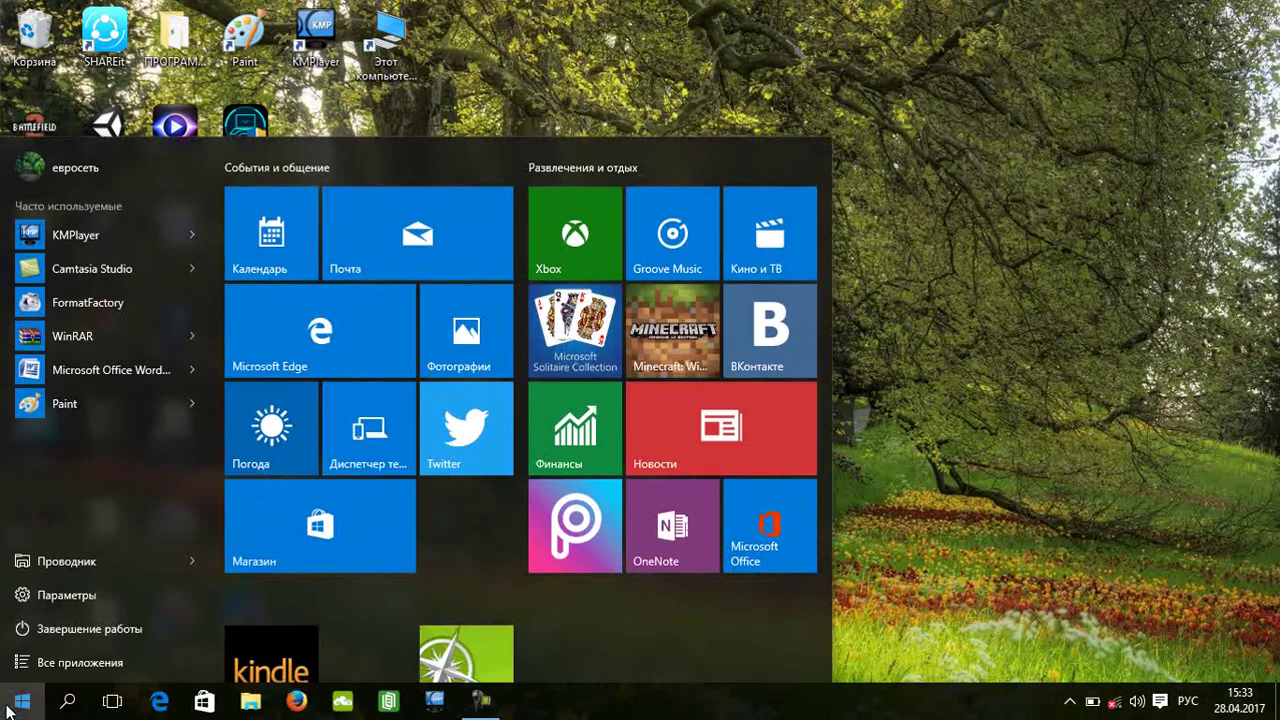
{"action": "left_click", "coordinate": [55, 664]}
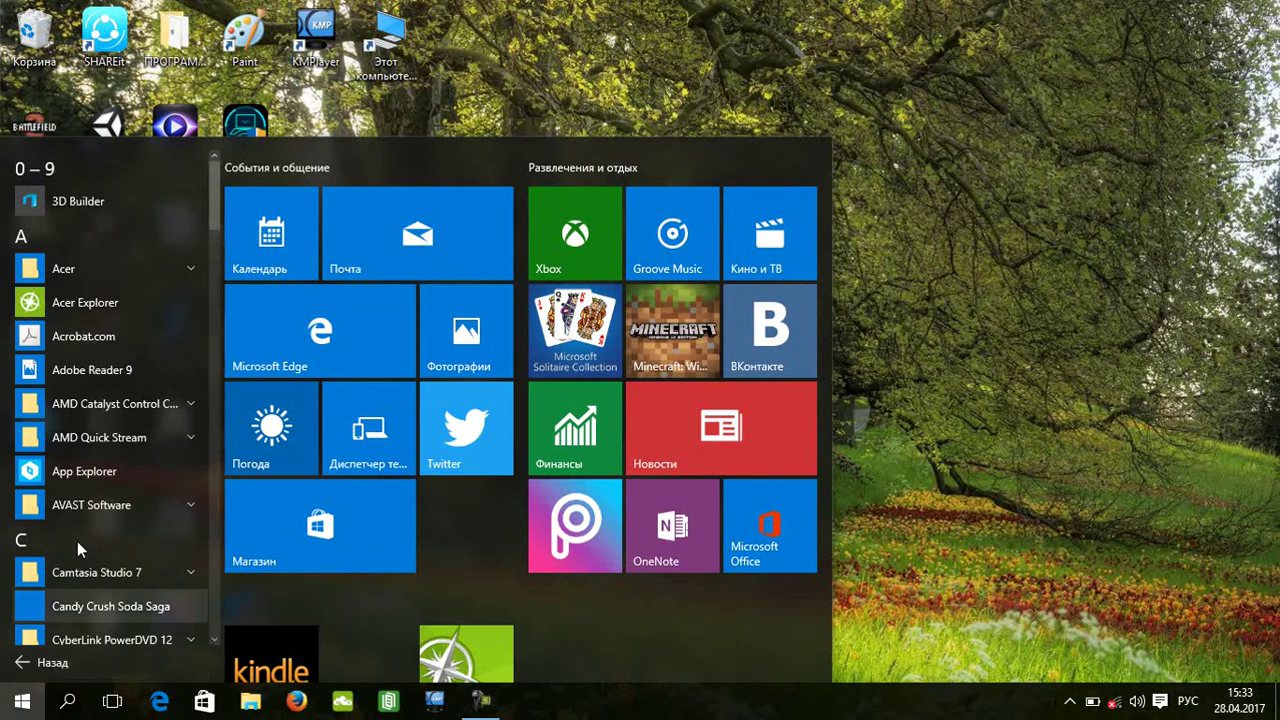
{"action": "scroll", "coordinate": [210, 220], "scroll_direction": "down", "scroll_amount": 12}
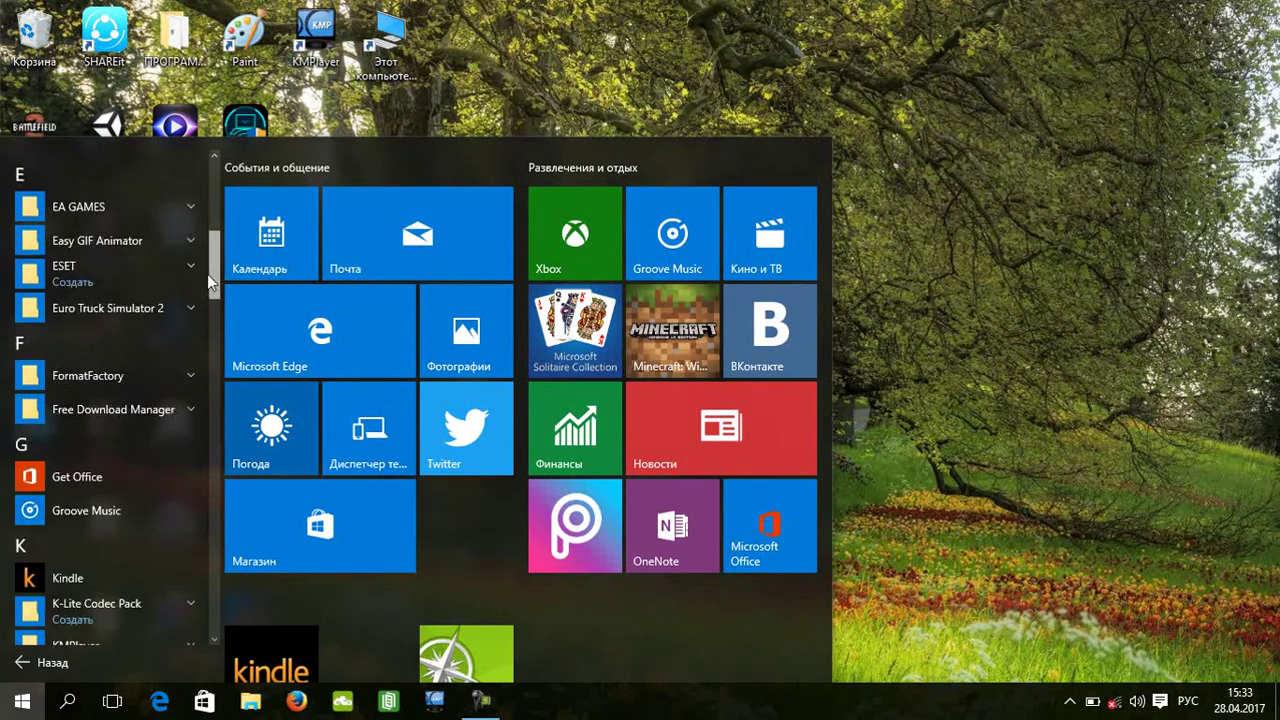
{"action": "scroll", "coordinate": [227, 435], "scroll_direction": "down", "scroll_amount": 5}
{"action": "scroll", "coordinate": [228, 405], "scroll_direction": "up", "scroll_amount": 3}
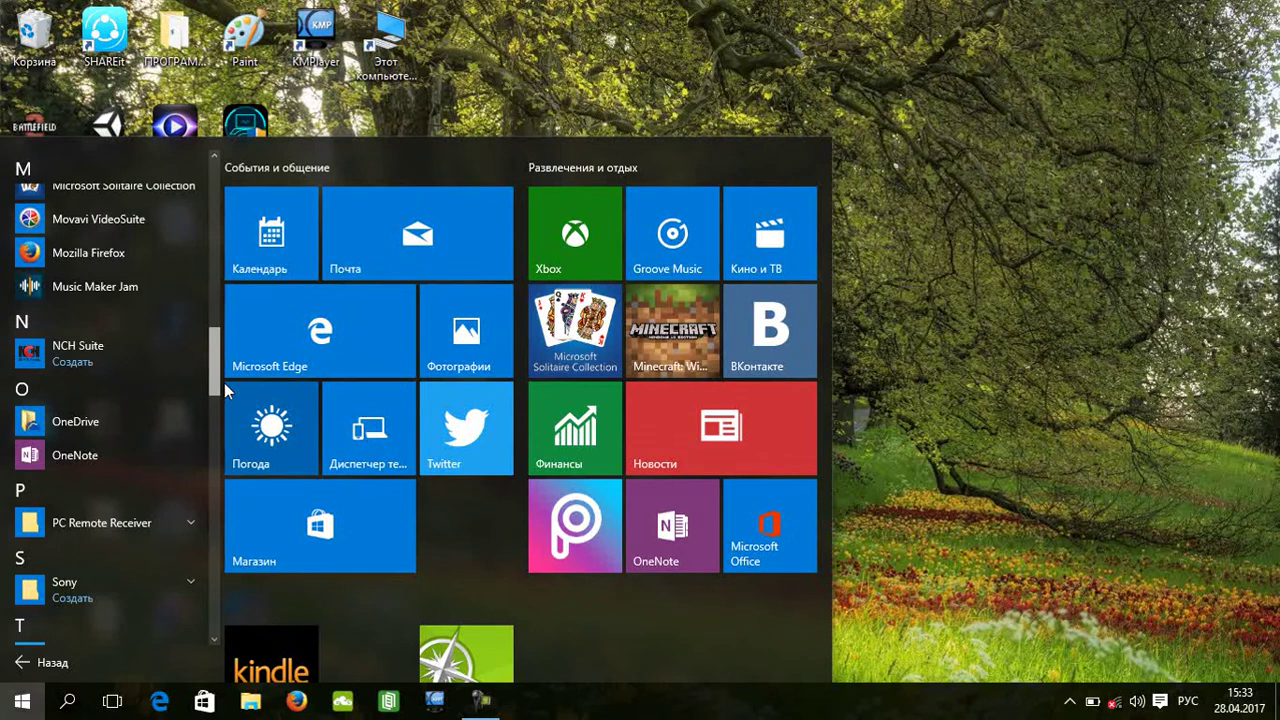
{"action": "scroll", "coordinate": [225, 406], "scroll_direction": "down", "scroll_amount": 5}
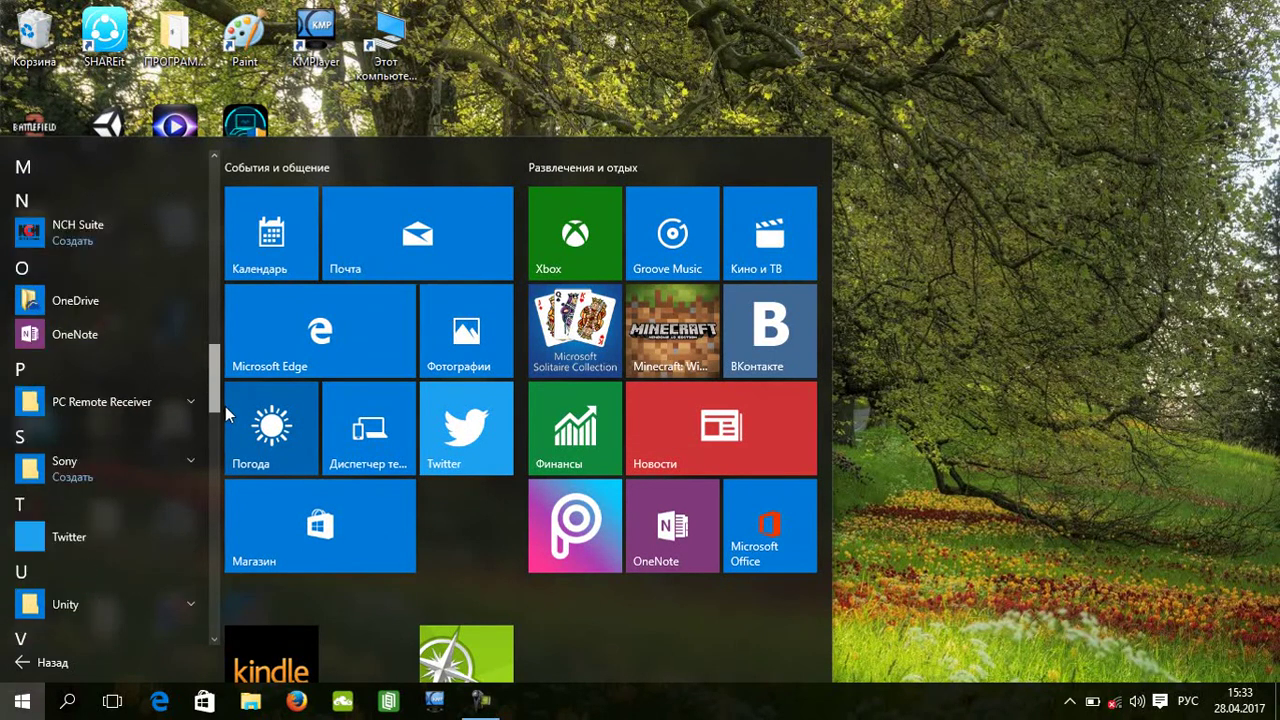
{"action": "scroll", "coordinate": [230, 455], "scroll_direction": "down", "scroll_amount": 10}
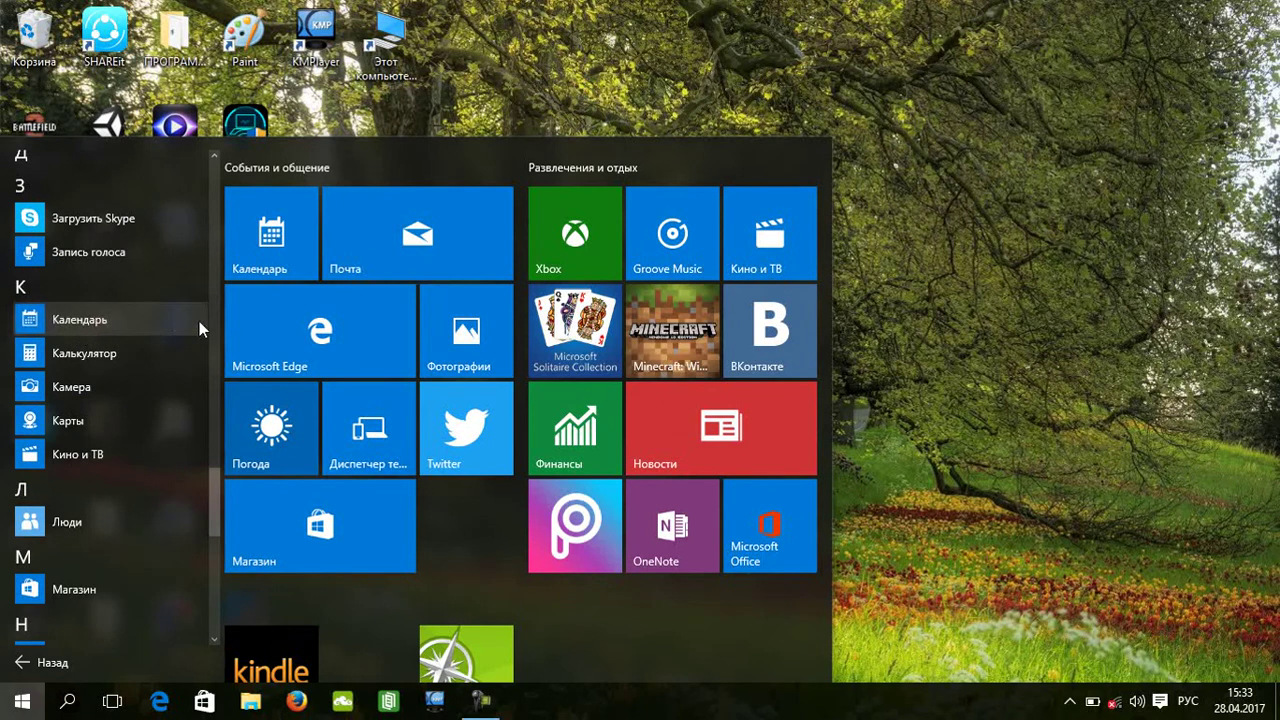
{"action": "left_click", "coordinate": [231, 337]}
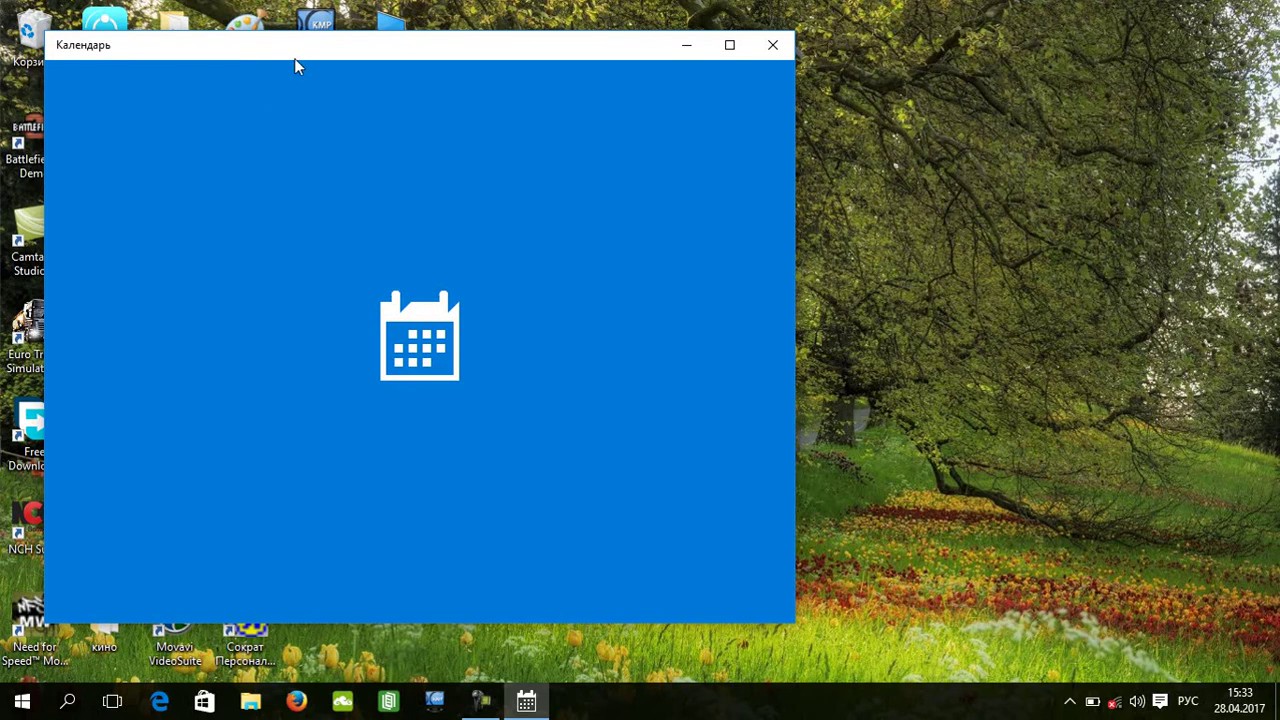
Move the Календарь window slightly away from the desktop's upper-left corner and refresh the desktop.
{"action": "left_click_drag", "start_coordinate": [295, 59], "coordinate": [374, 84]}
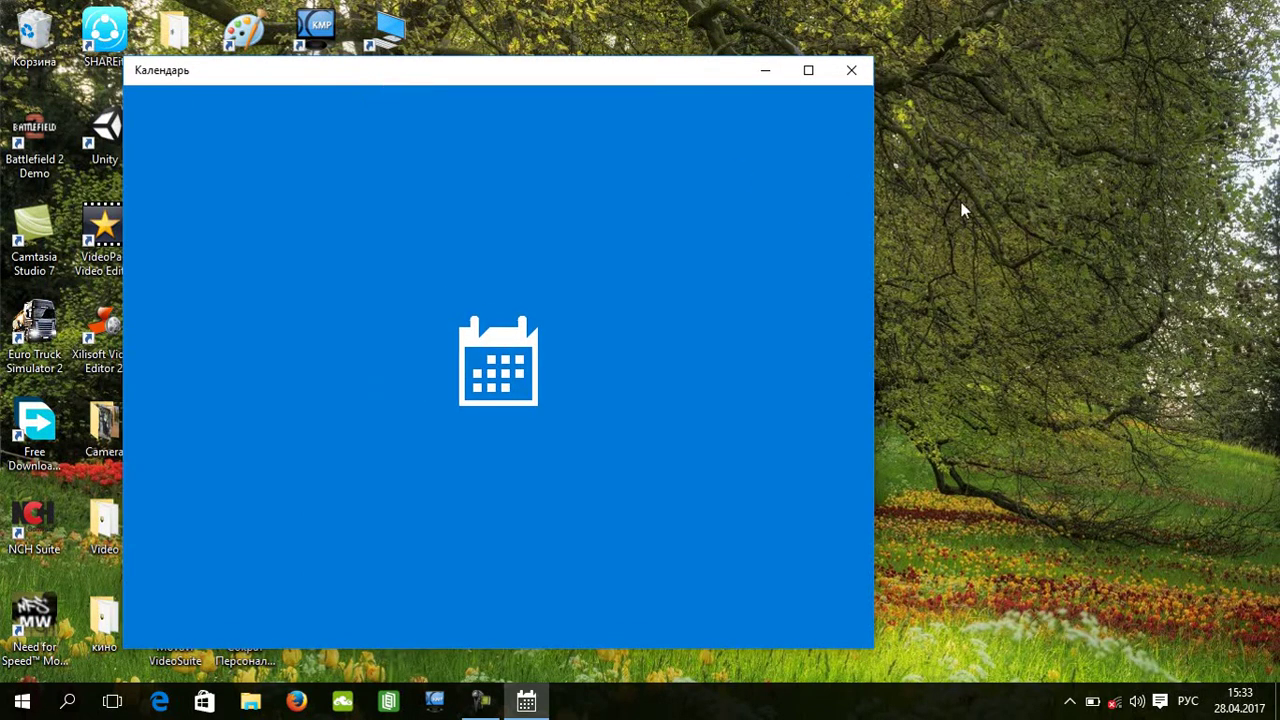
{"action": "right_click", "coordinate": [984, 184]}
{"action": "left_click", "coordinate": [1003, 265]}
{"action": "right_click", "coordinate": [892, 94]}
{"action": "left_click", "coordinate": [935, 180]}
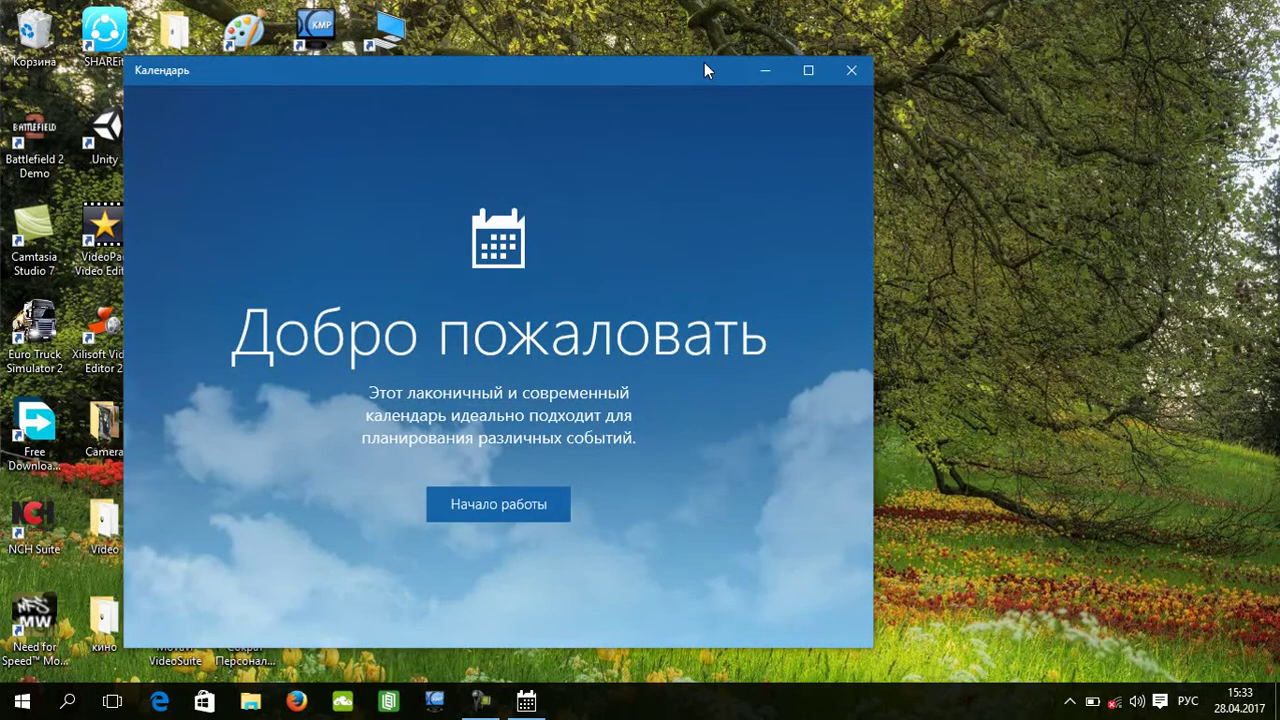
Complete the calendar's welcome setup without adding an account, and open the new-event form for 28 April 2017, closing it unsaved.
{"action": "left_click", "coordinate": [502, 510]}
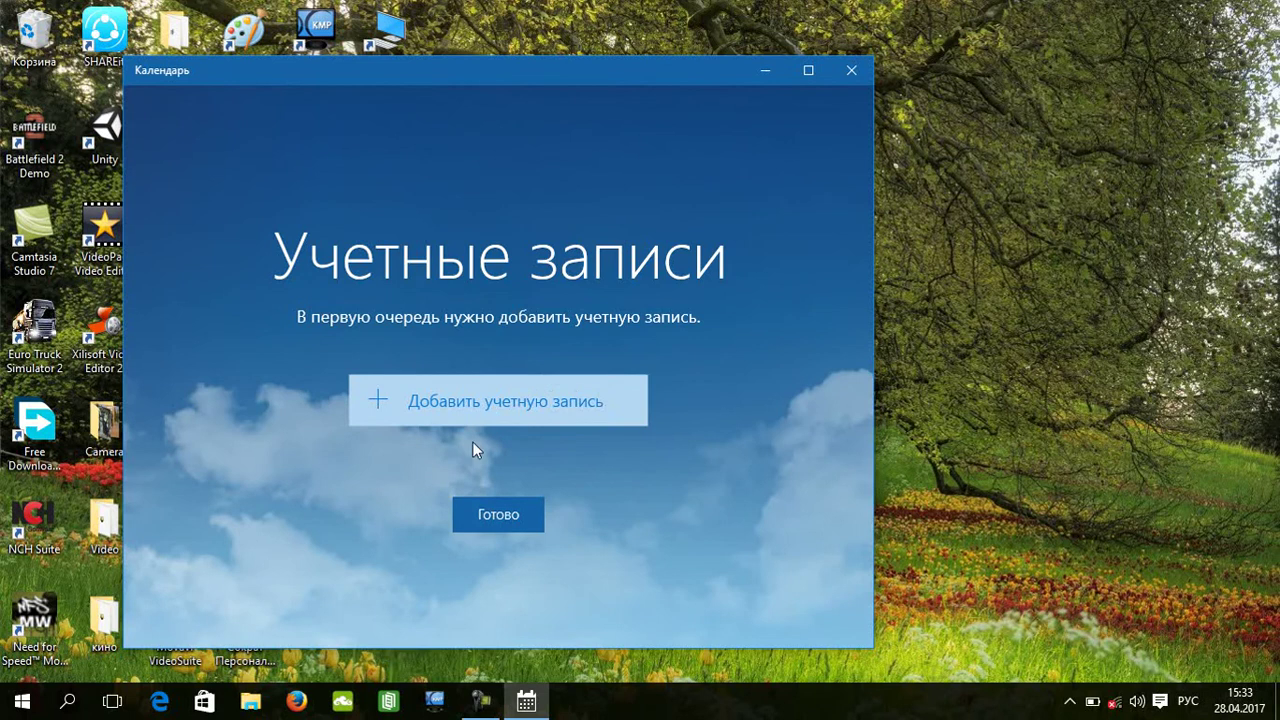
{"action": "left_click", "coordinate": [499, 508]}
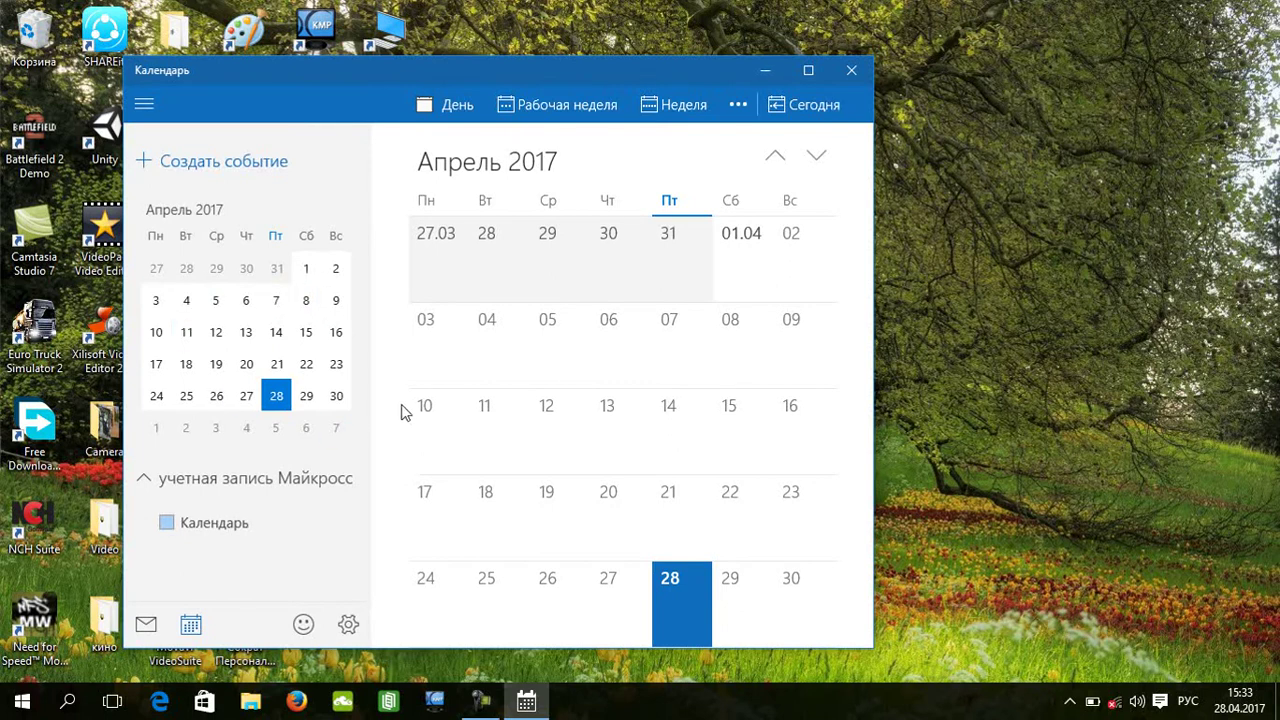
{"action": "left_click", "coordinate": [689, 606]}
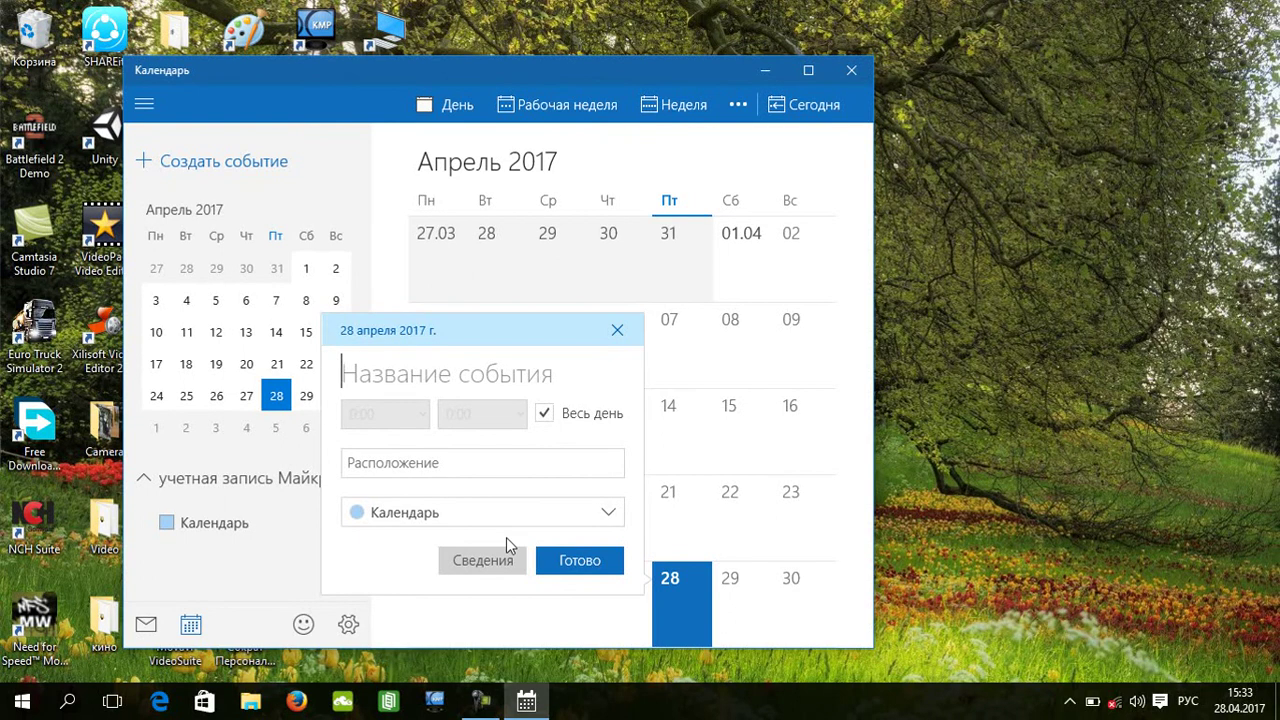
{"action": "left_click", "coordinate": [619, 330]}
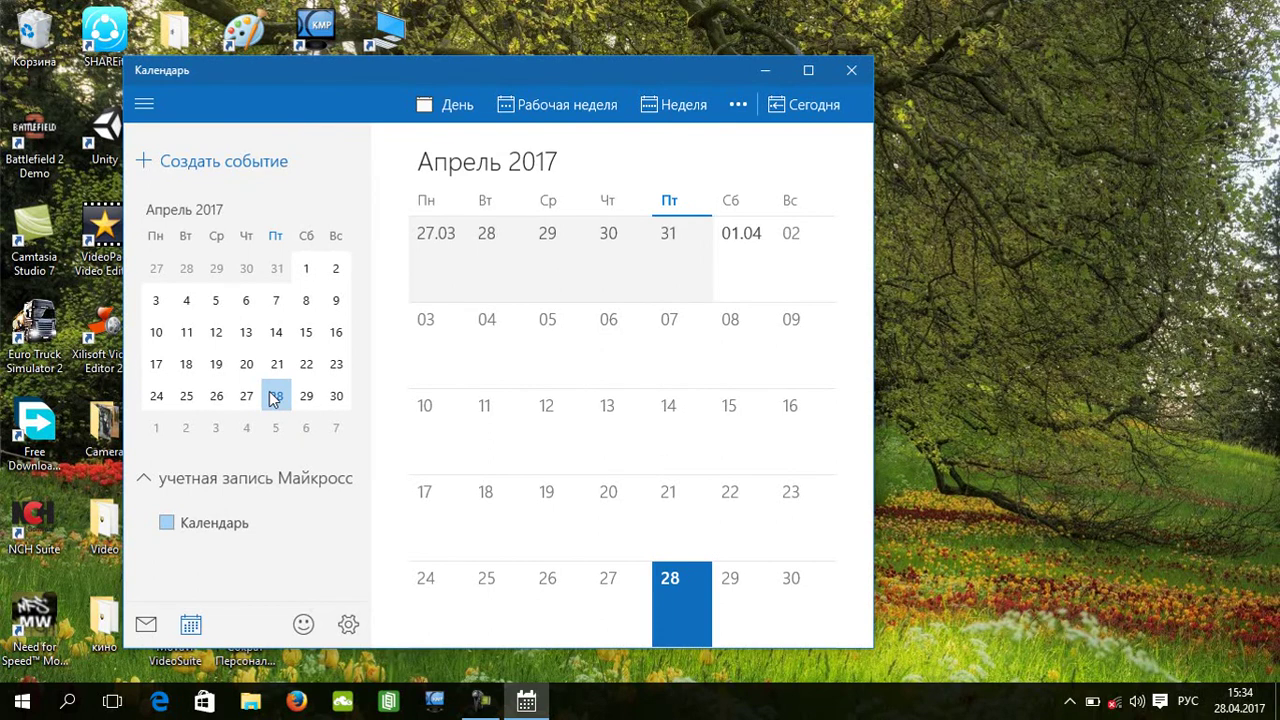
Open the calendar's Параметры календаря settings and examine the choices for the first day of the week.
{"action": "left_click", "coordinate": [348, 624]}
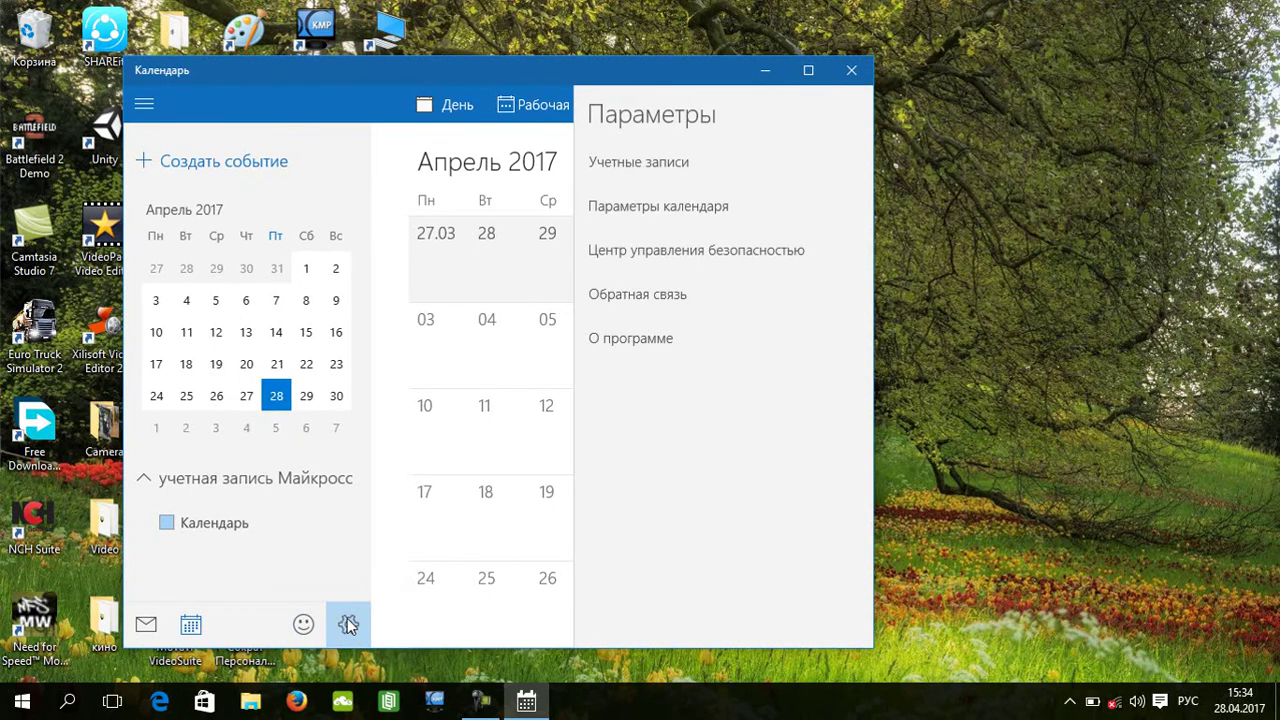
{"action": "left_click", "coordinate": [633, 210]}
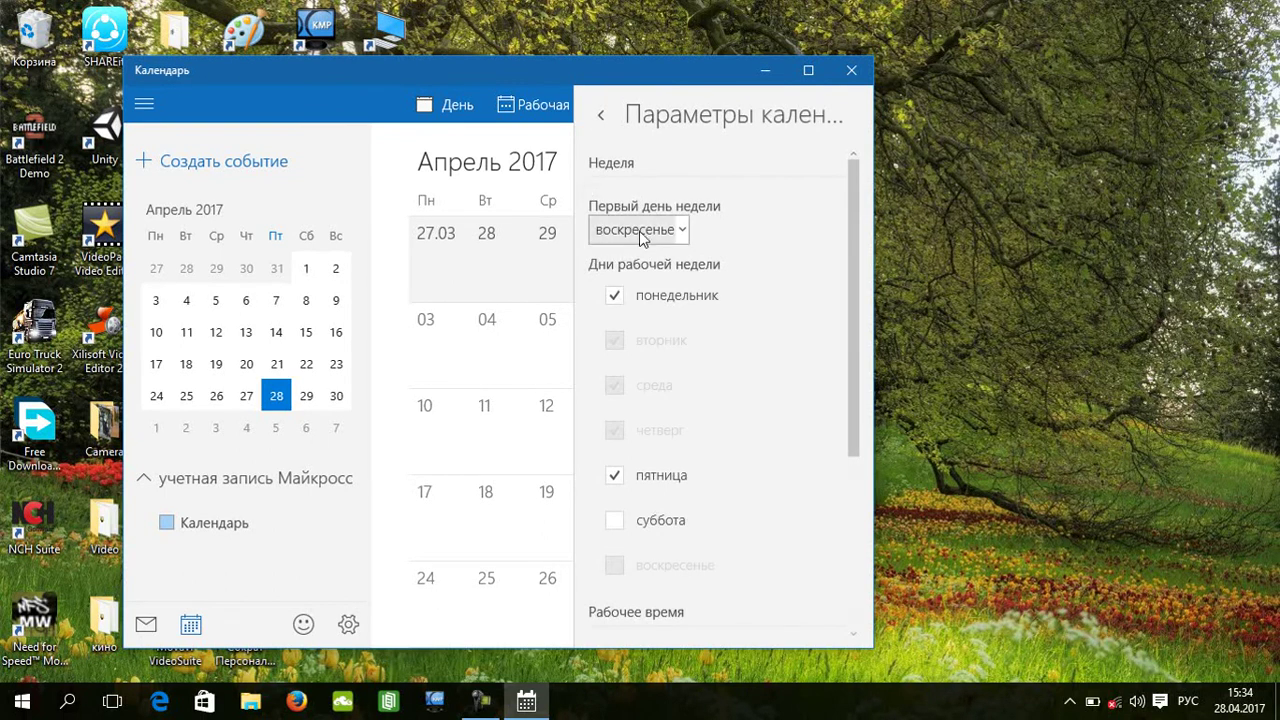
{"action": "left_click", "coordinate": [640, 231]}
{"action": "left_click", "coordinate": [641, 237]}
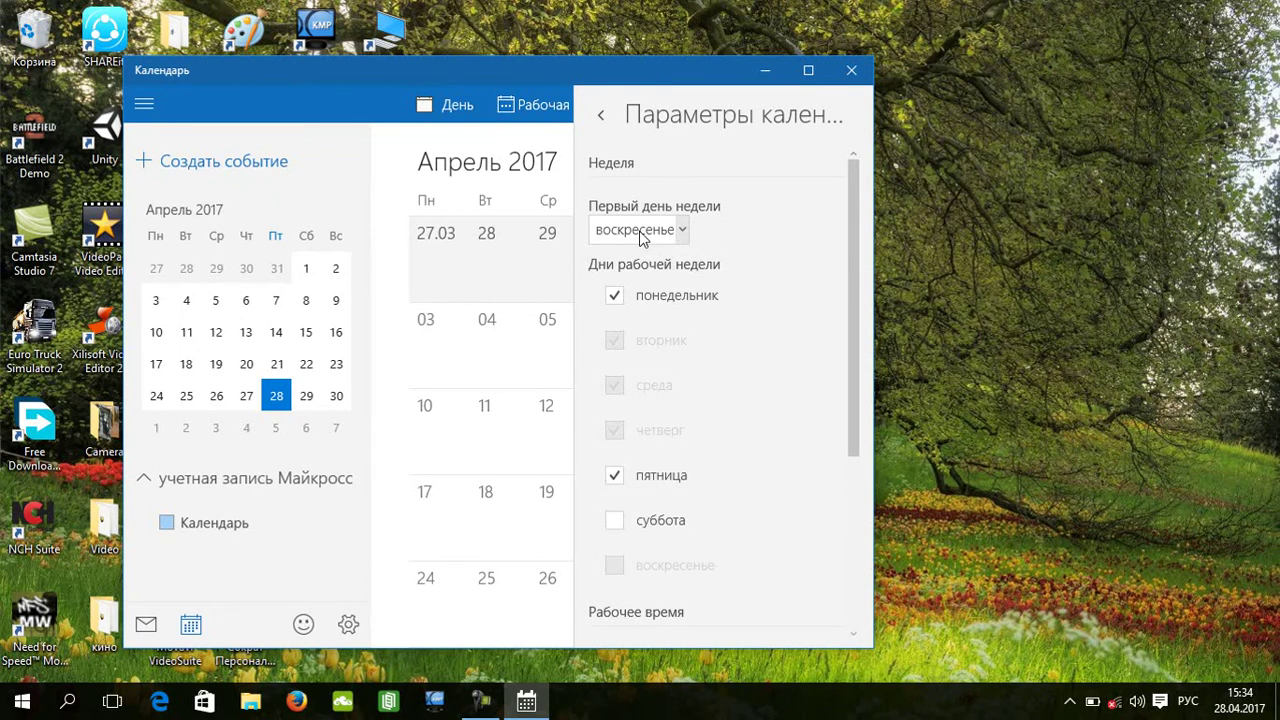
Leave the calendar settings and open the new-event form for 31 March 2017, closing it unsaved.
{"action": "left_click", "coordinate": [677, 230]}
{"action": "left_click", "coordinate": [677, 230]}
{"action": "left_click", "coordinate": [165, 245]}
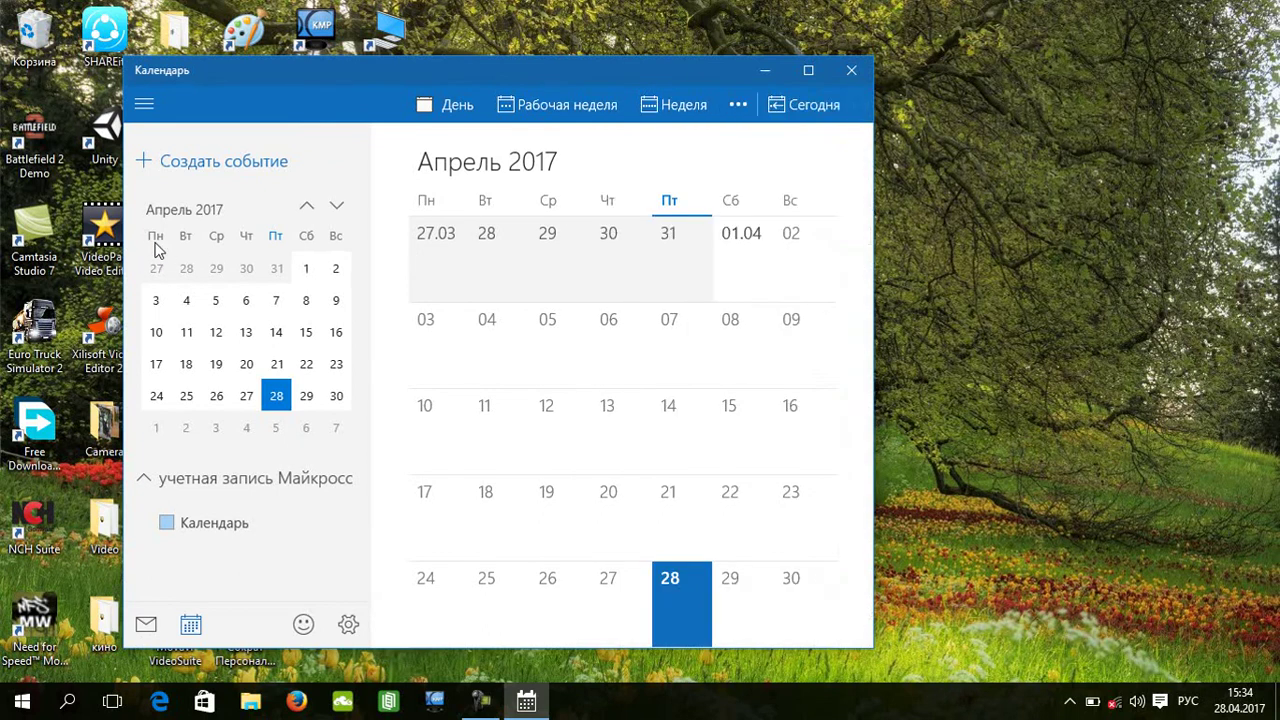
{"action": "left_click", "coordinate": [665, 252]}
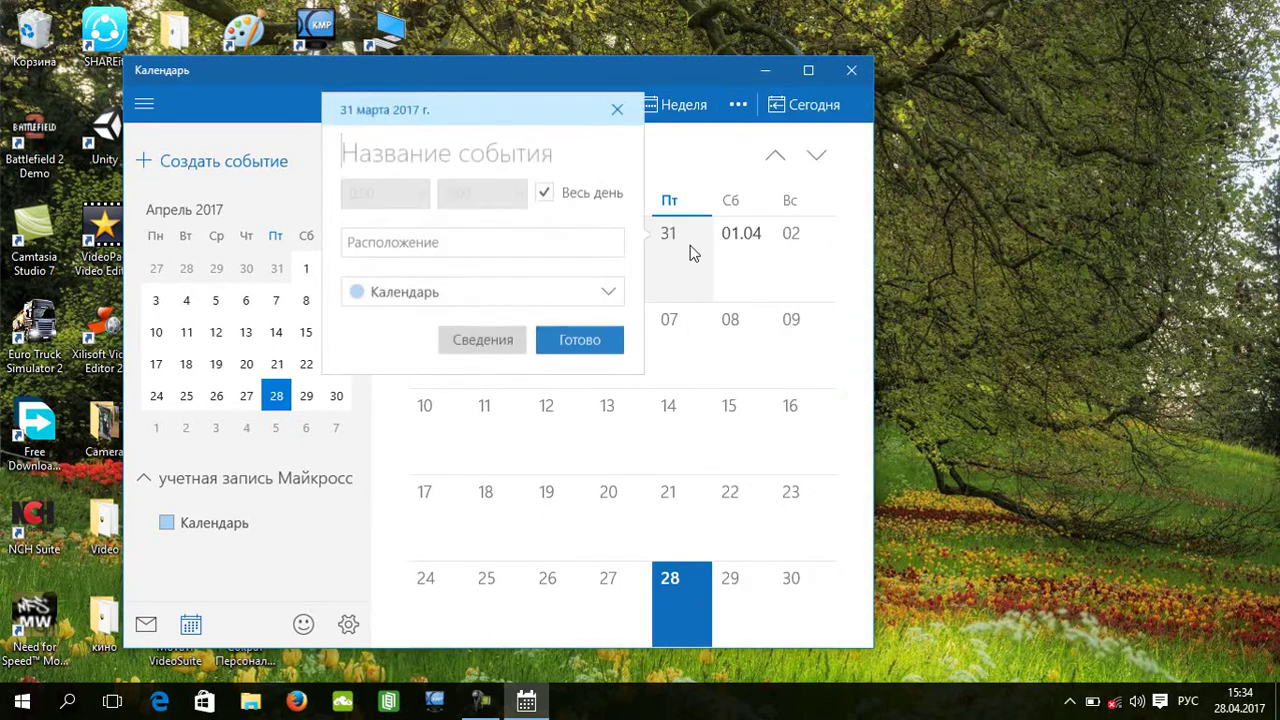
{"action": "left_click", "coordinate": [617, 109]}
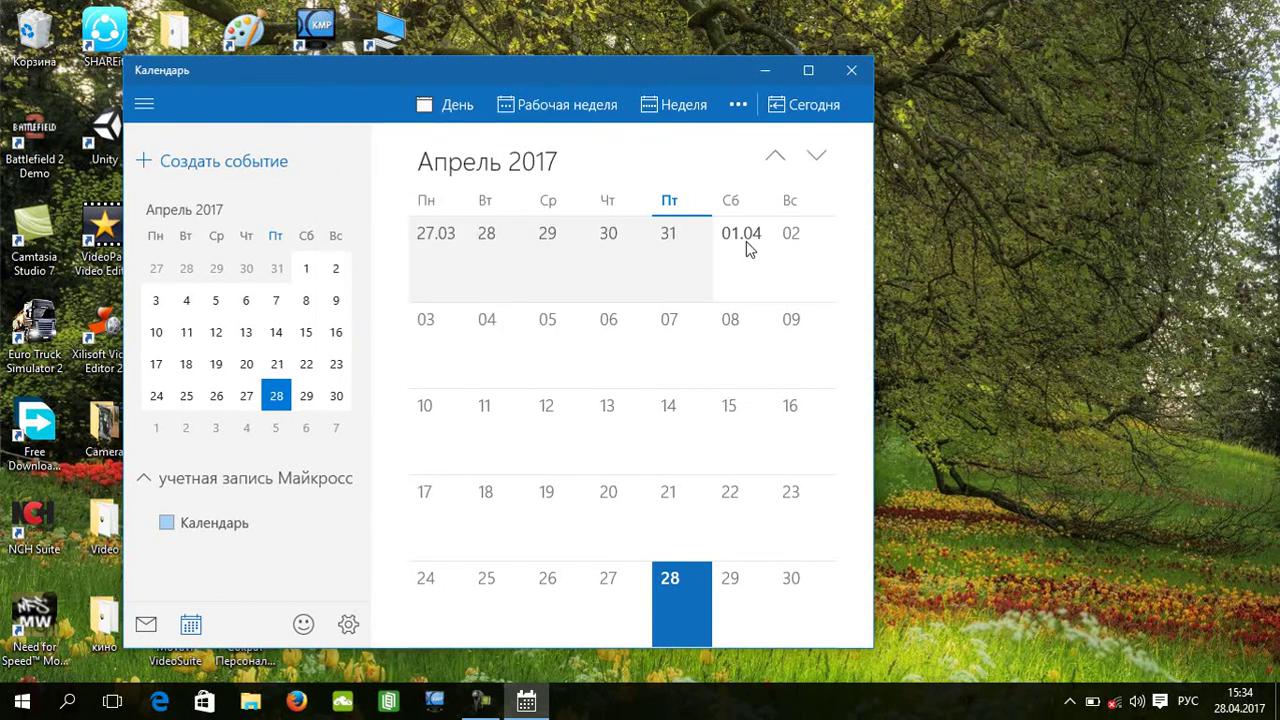
Toggle the display of the account's Календарь calendar, and show the День view with the side pane collapsed.
{"action": "left_click", "coordinate": [189, 521]}
{"action": "left_click", "coordinate": [188, 527]}
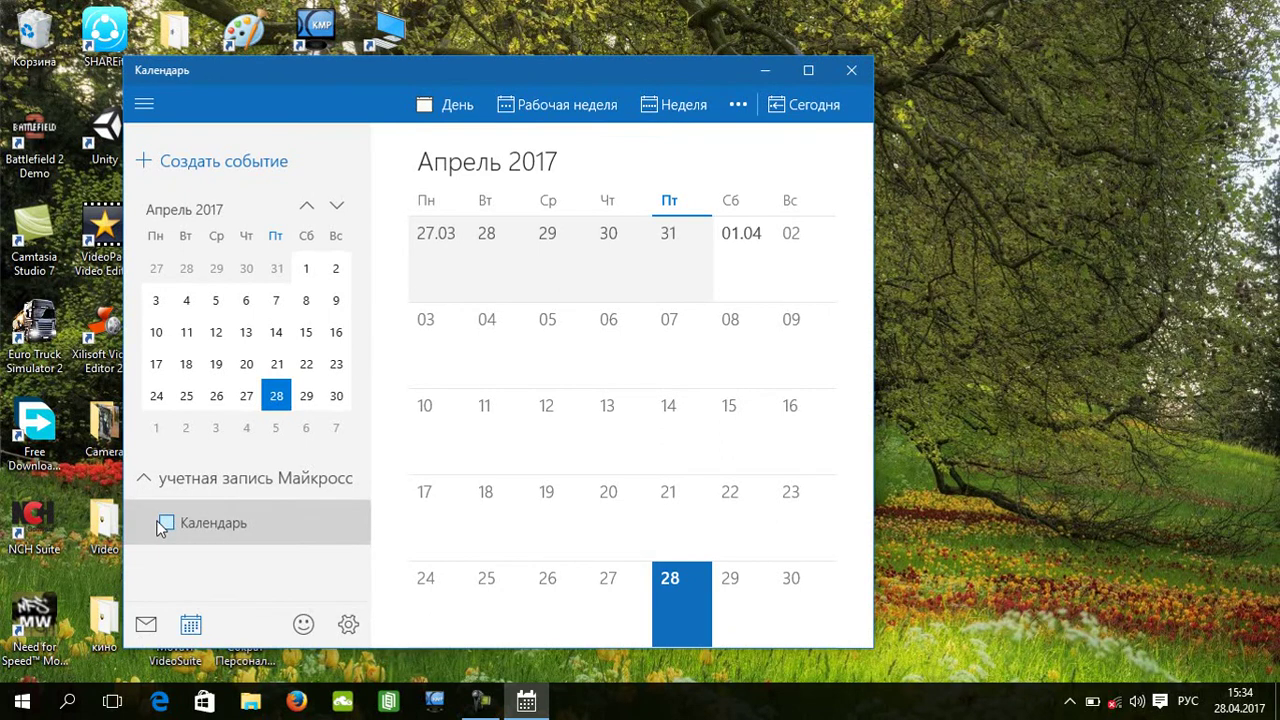
{"action": "left_click", "coordinate": [177, 536]}
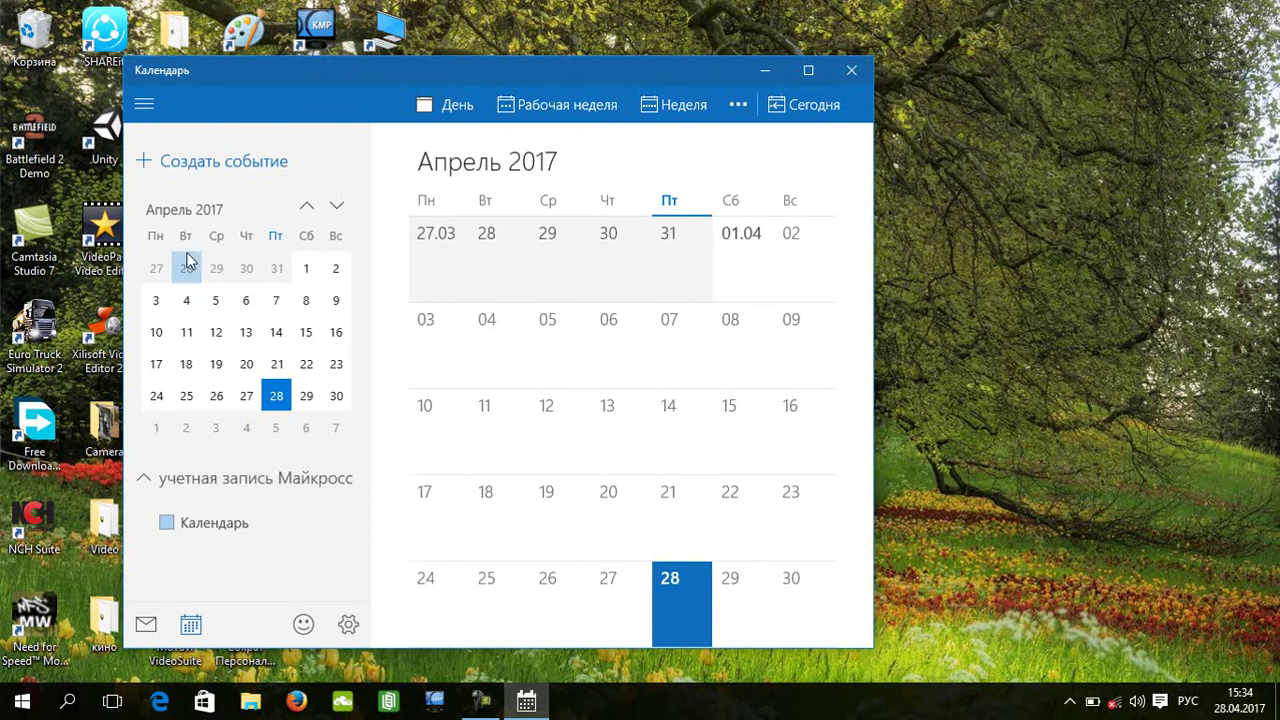
{"action": "left_click", "coordinate": [142, 102]}
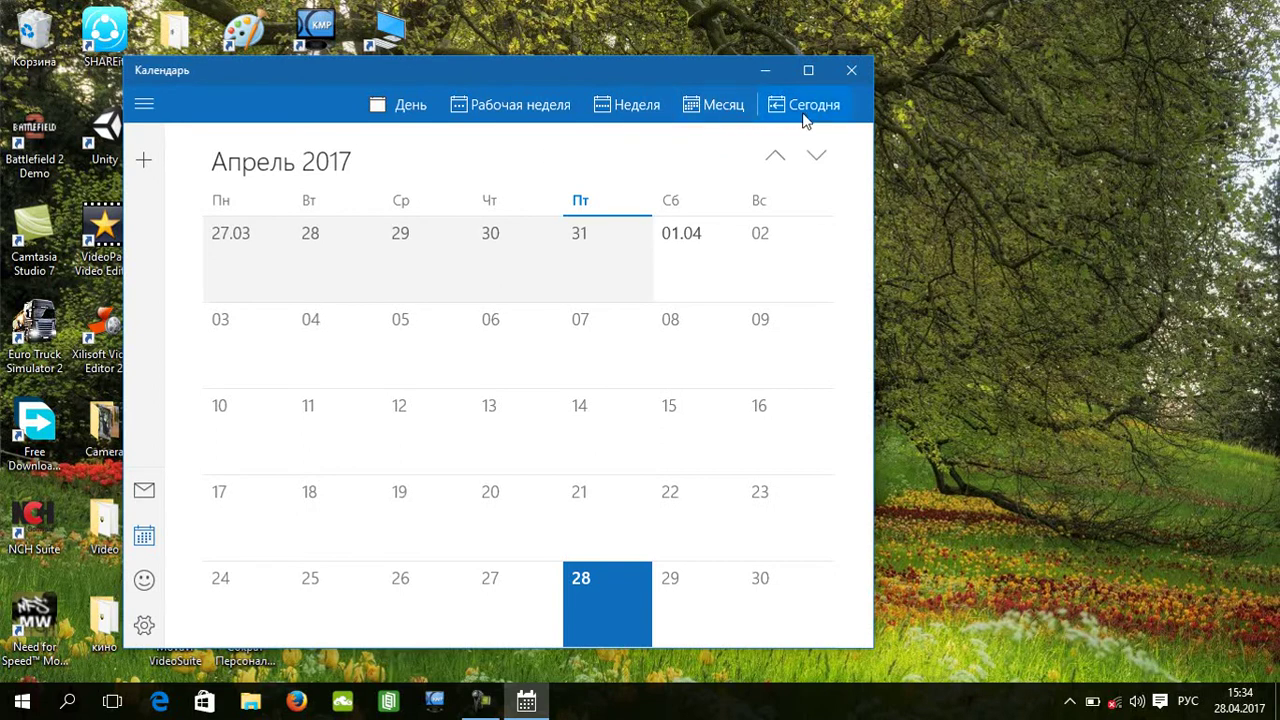
{"action": "left_click", "coordinate": [419, 106]}
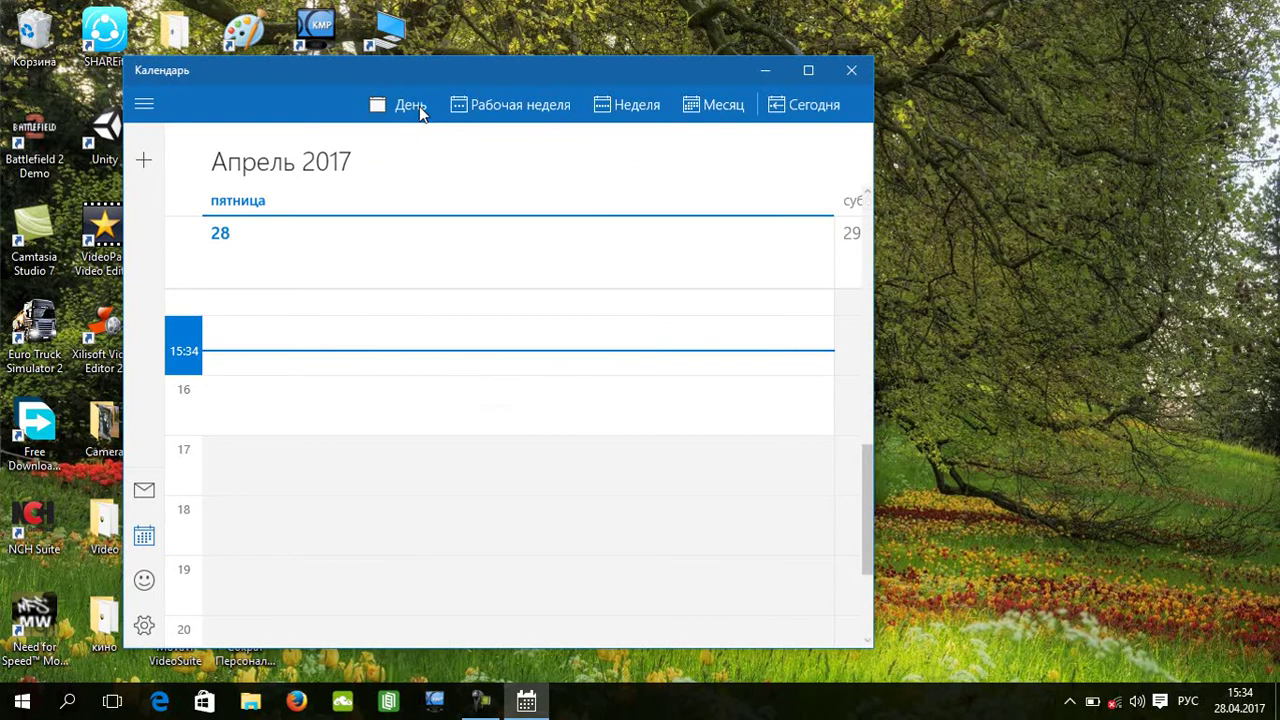
Close the Календарь window and refresh the desktop.
{"action": "left_click", "coordinate": [852, 72]}
{"action": "right_click", "coordinate": [468, 185]}
{"action": "left_click", "coordinate": [546, 264]}
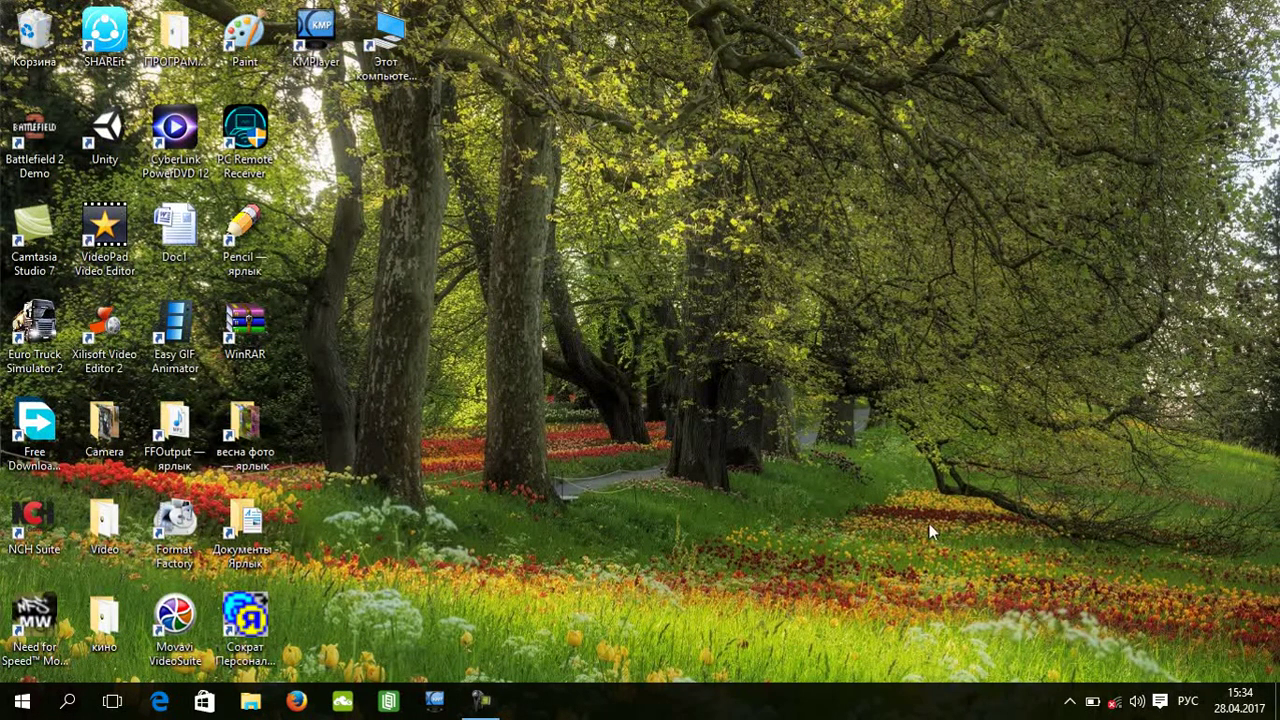
Open Параметры даты и времени from the system clock and review the Регион и язык and Распознавание голоса pages, returning to Дата и время.
{"action": "left_click", "coordinate": [1245, 709]}
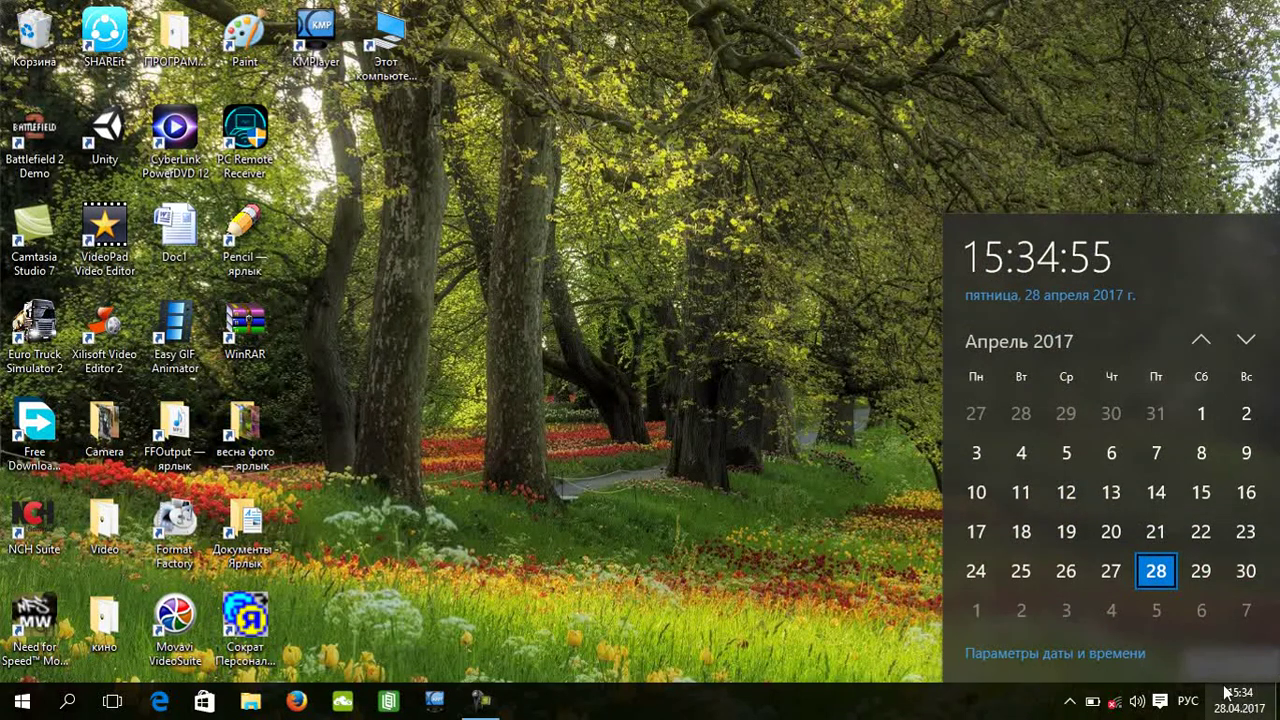
{"action": "left_click", "coordinate": [1015, 655]}
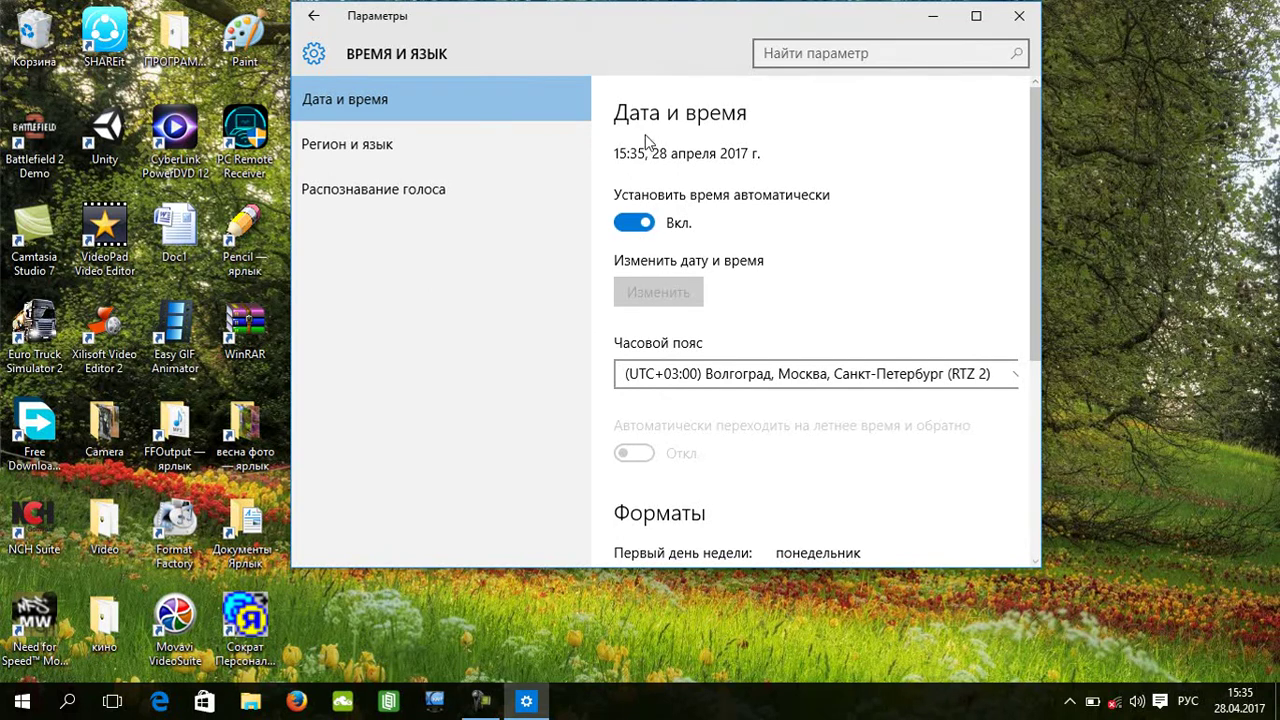
{"action": "left_click", "coordinate": [449, 151]}
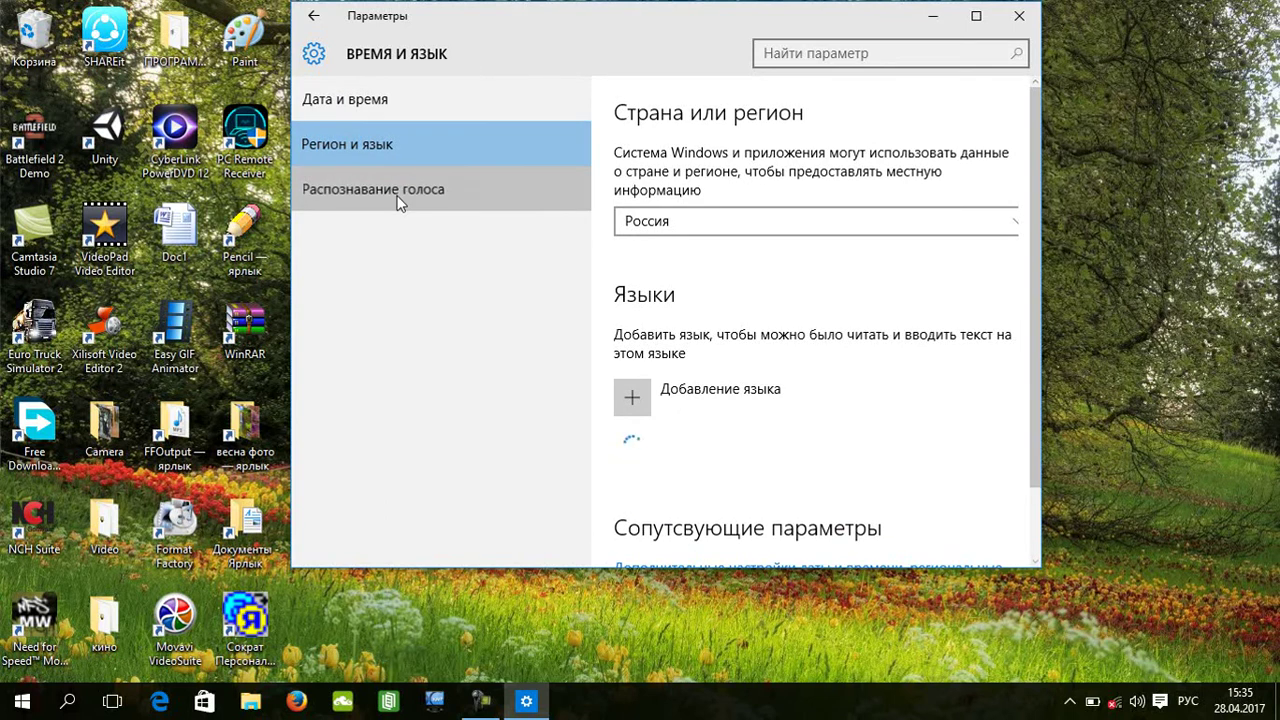
{"action": "left_click", "coordinate": [490, 196]}
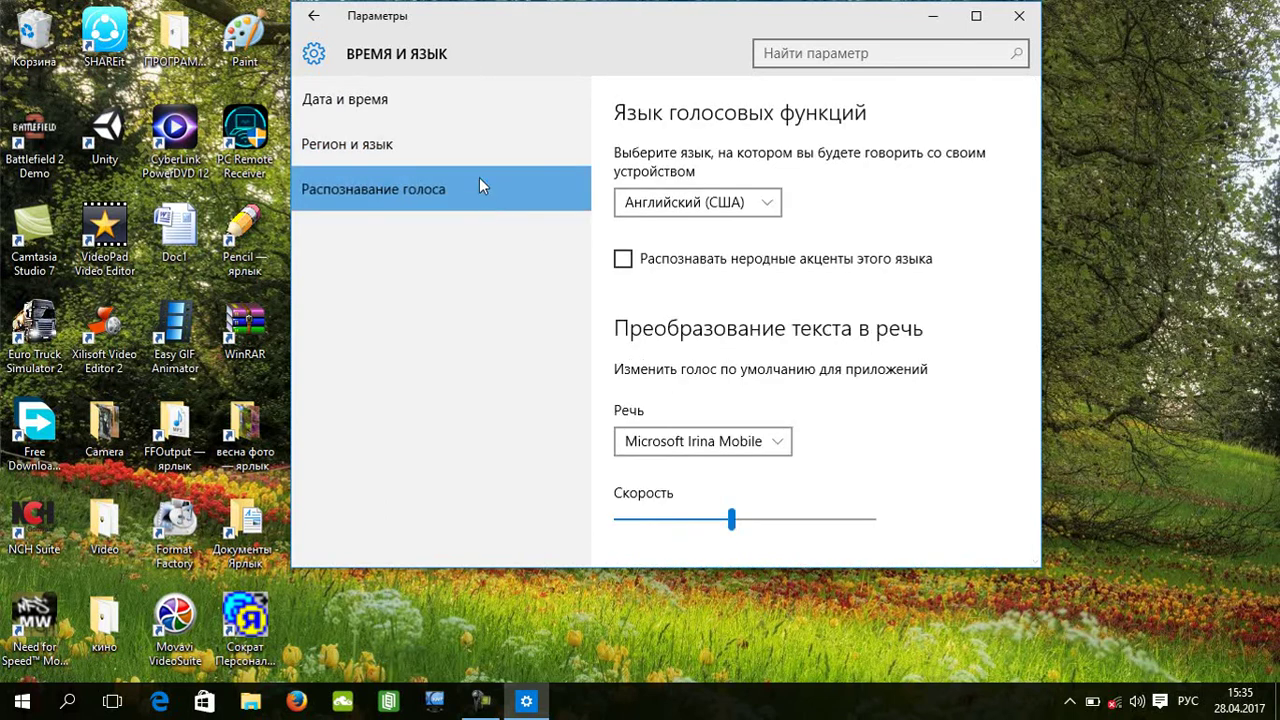
{"action": "left_click", "coordinate": [345, 100]}
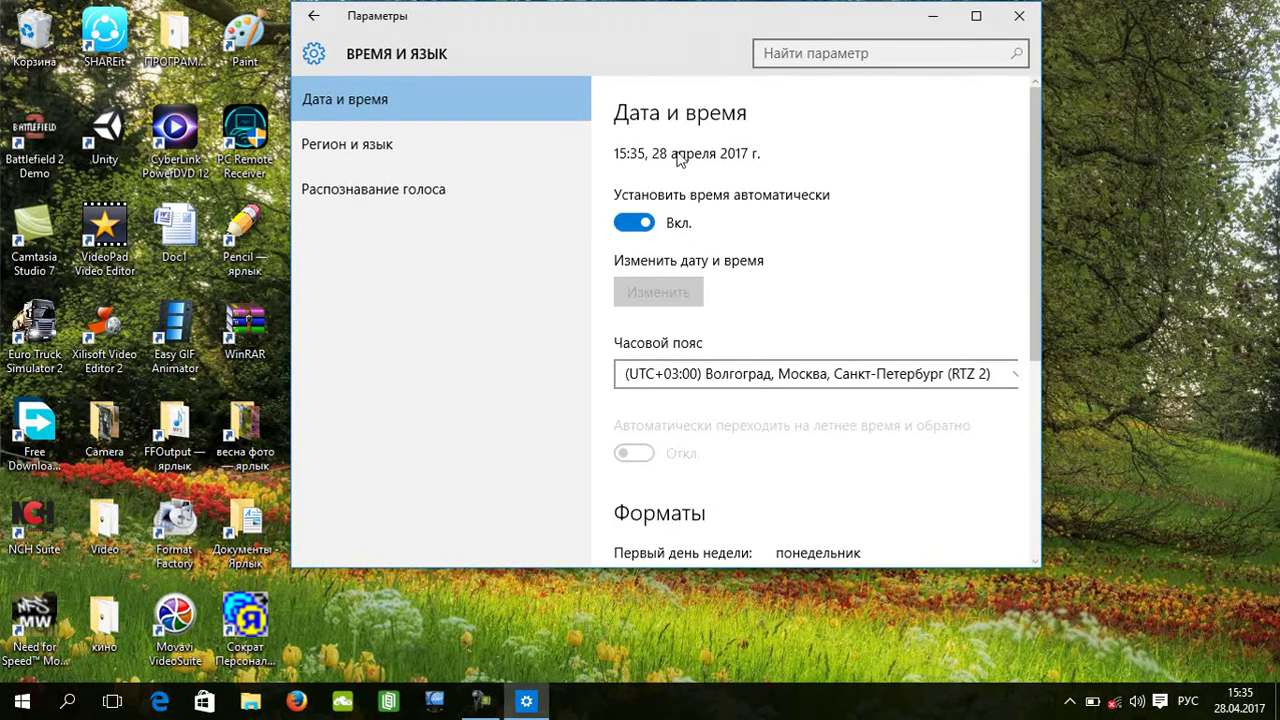
Turn off automatic time setting and change the system date to 29 марта 2018 г.
{"action": "left_click", "coordinate": [631, 222]}
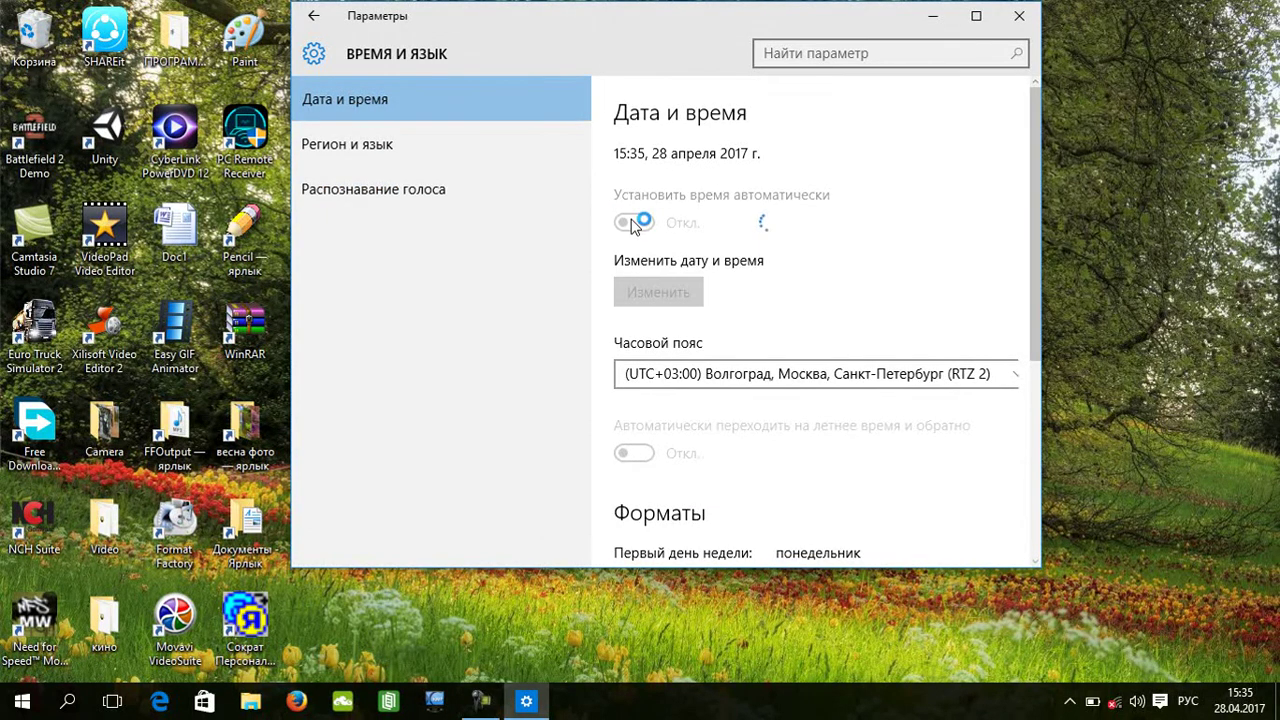
{"action": "left_click", "coordinate": [657, 292]}
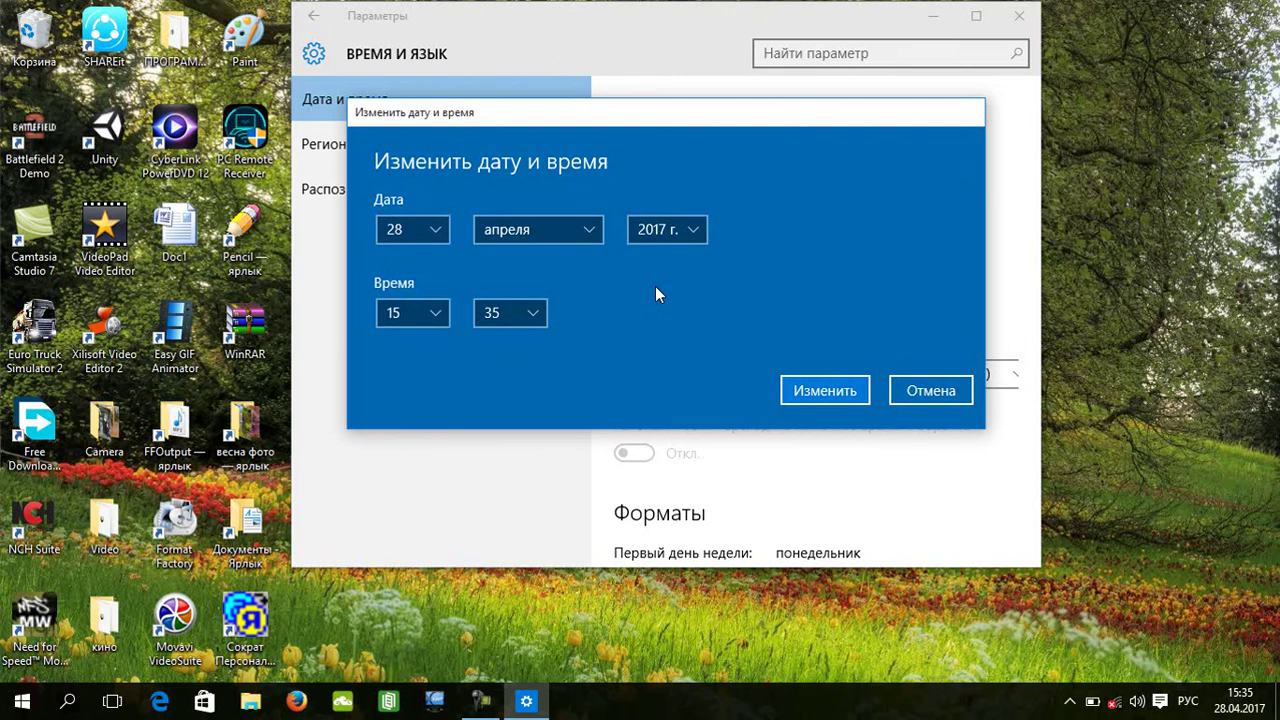
{"action": "left_click", "coordinate": [443, 232]}
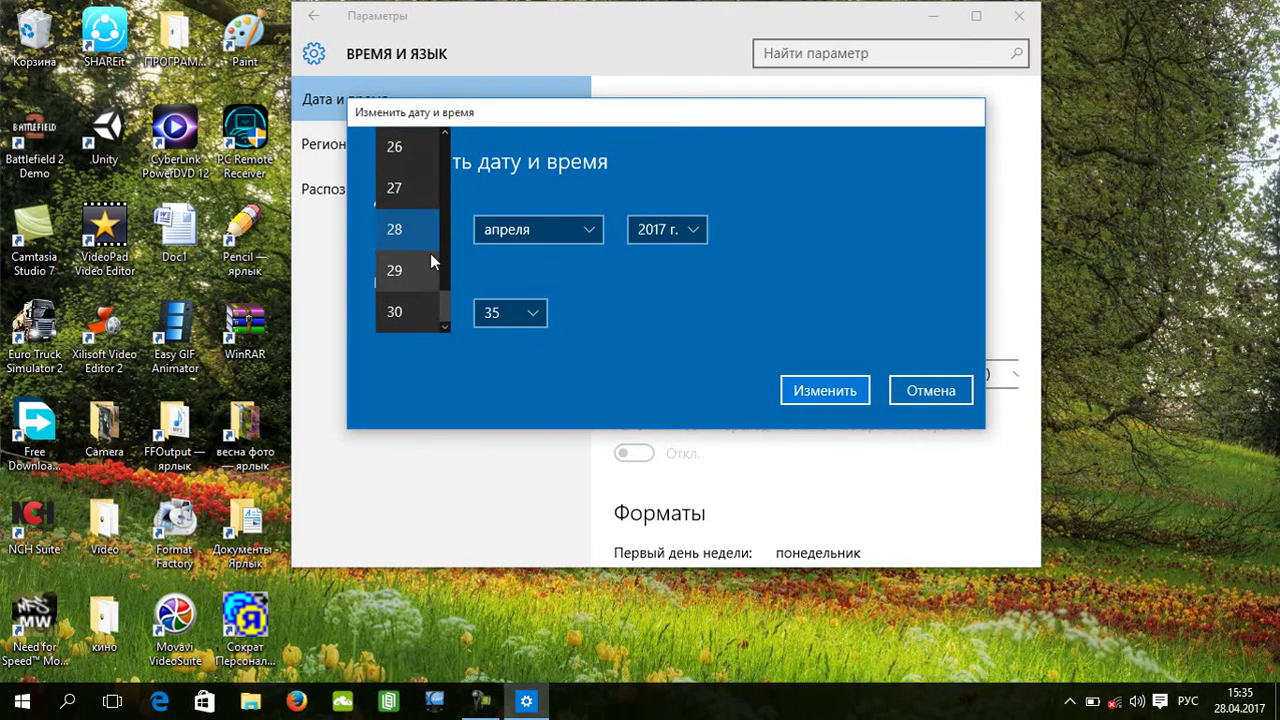
{"action": "left_click", "coordinate": [420, 266]}
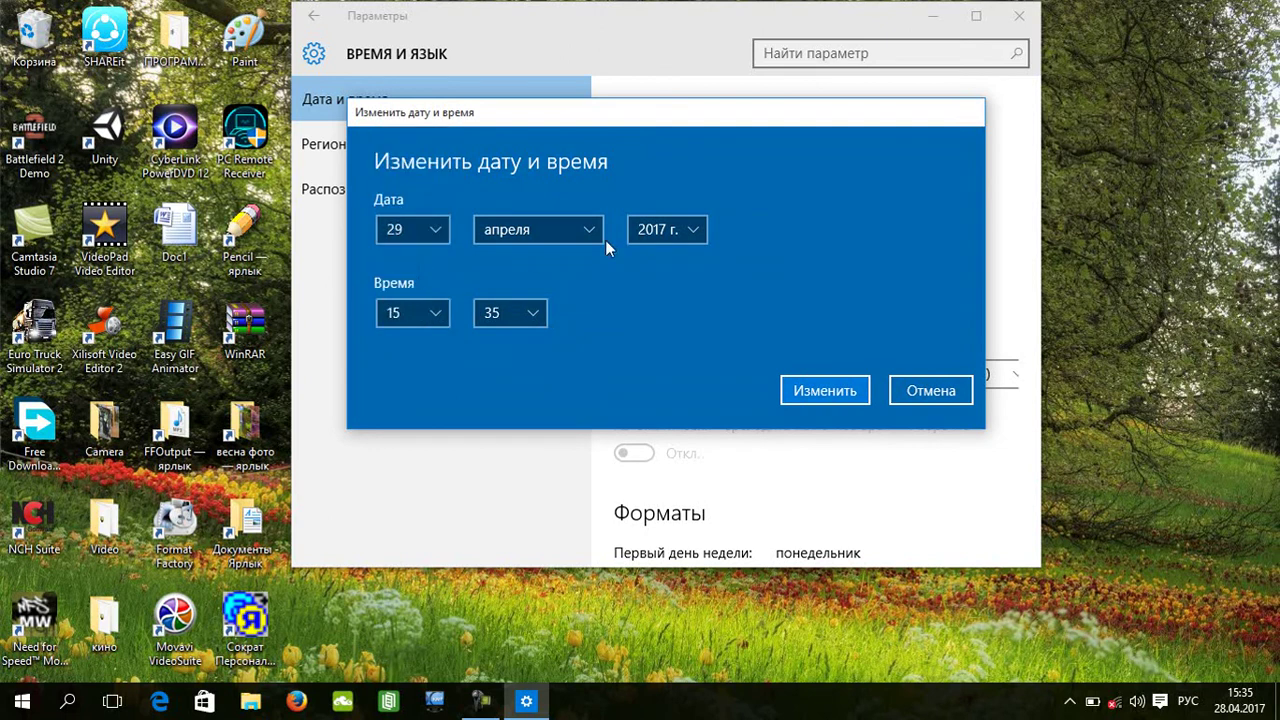
{"action": "left_click", "coordinate": [573, 232]}
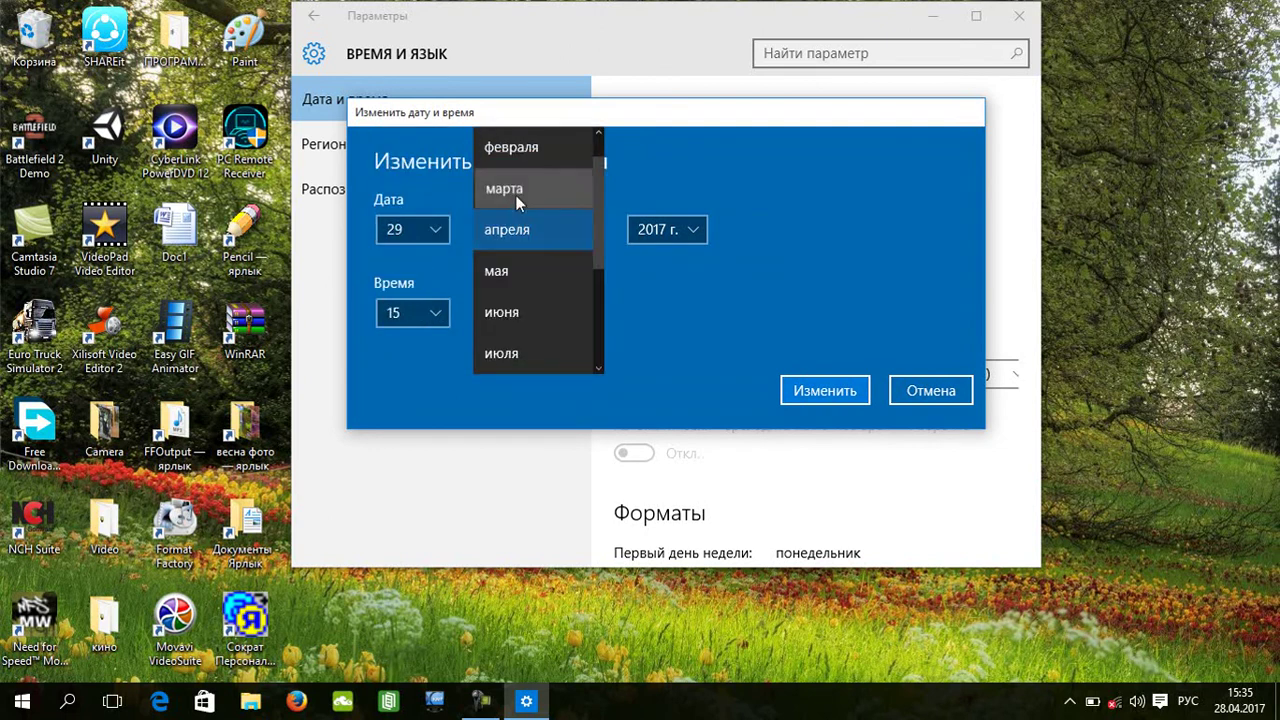
{"action": "left_click", "coordinate": [570, 186]}
{"action": "left_click", "coordinate": [677, 233]}
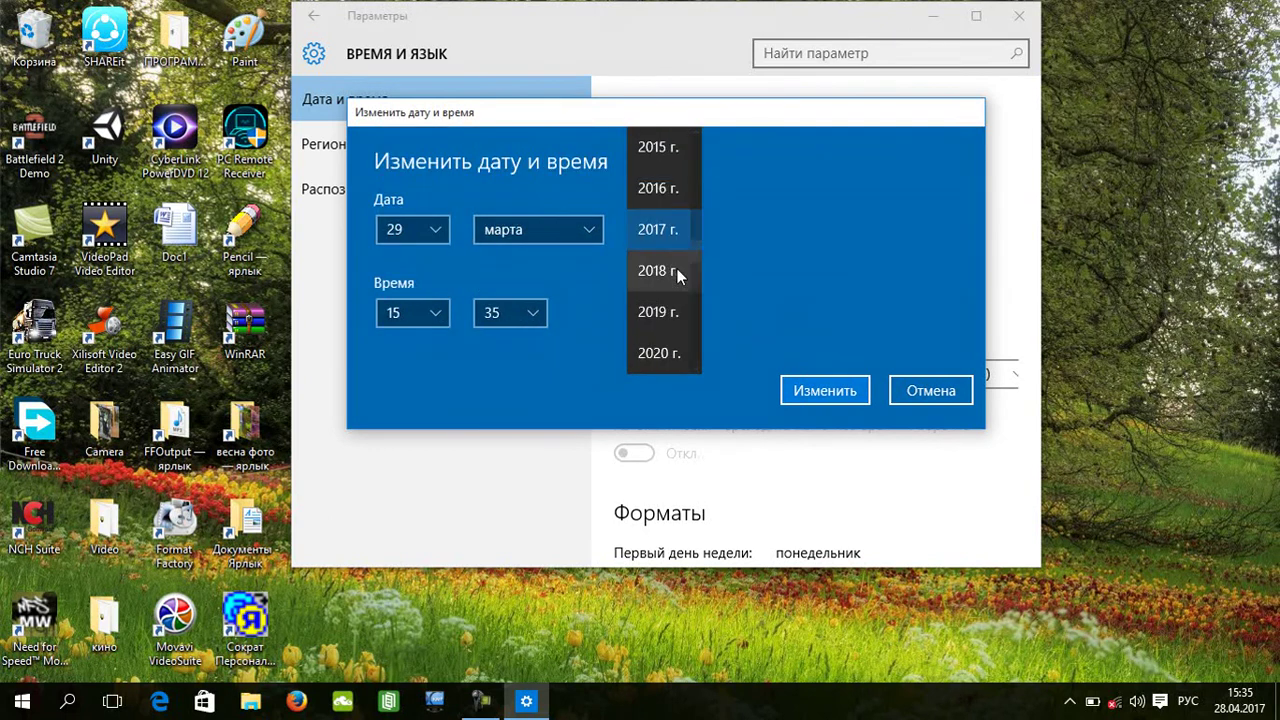
{"action": "left_click", "coordinate": [677, 268]}
{"action": "left_click", "coordinate": [437, 314]}
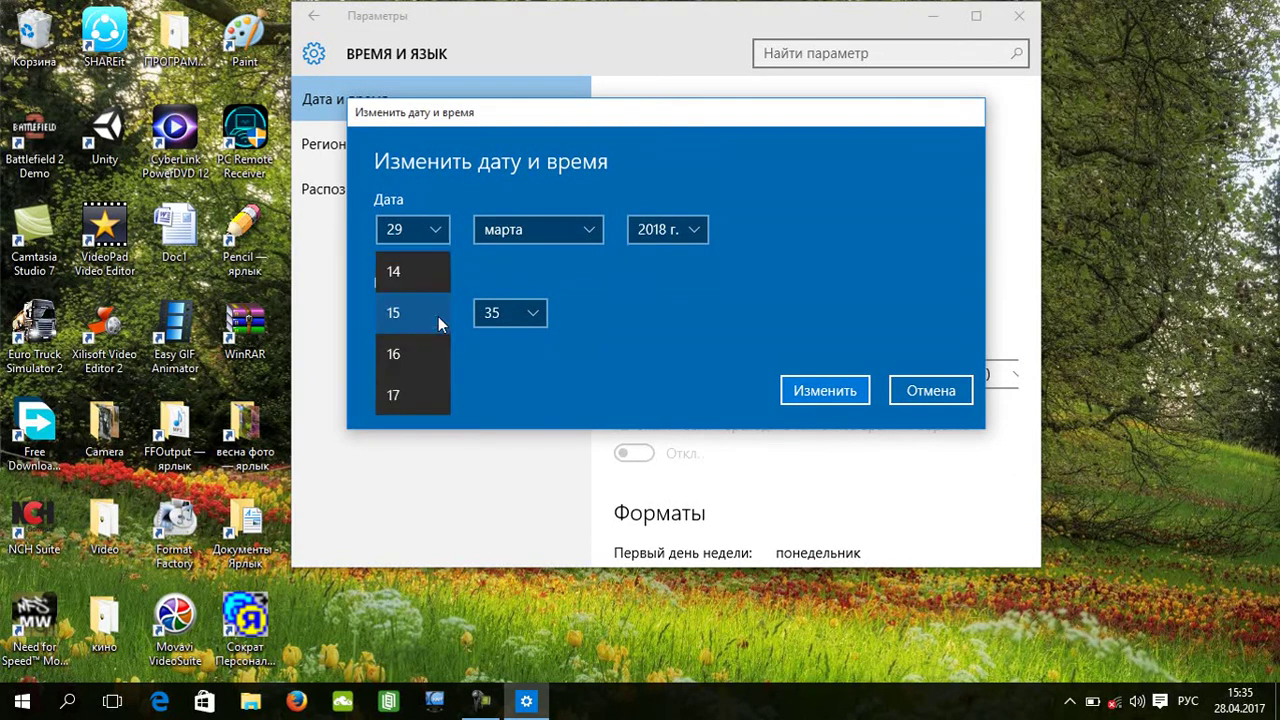
{"action": "left_click", "coordinate": [607, 312]}
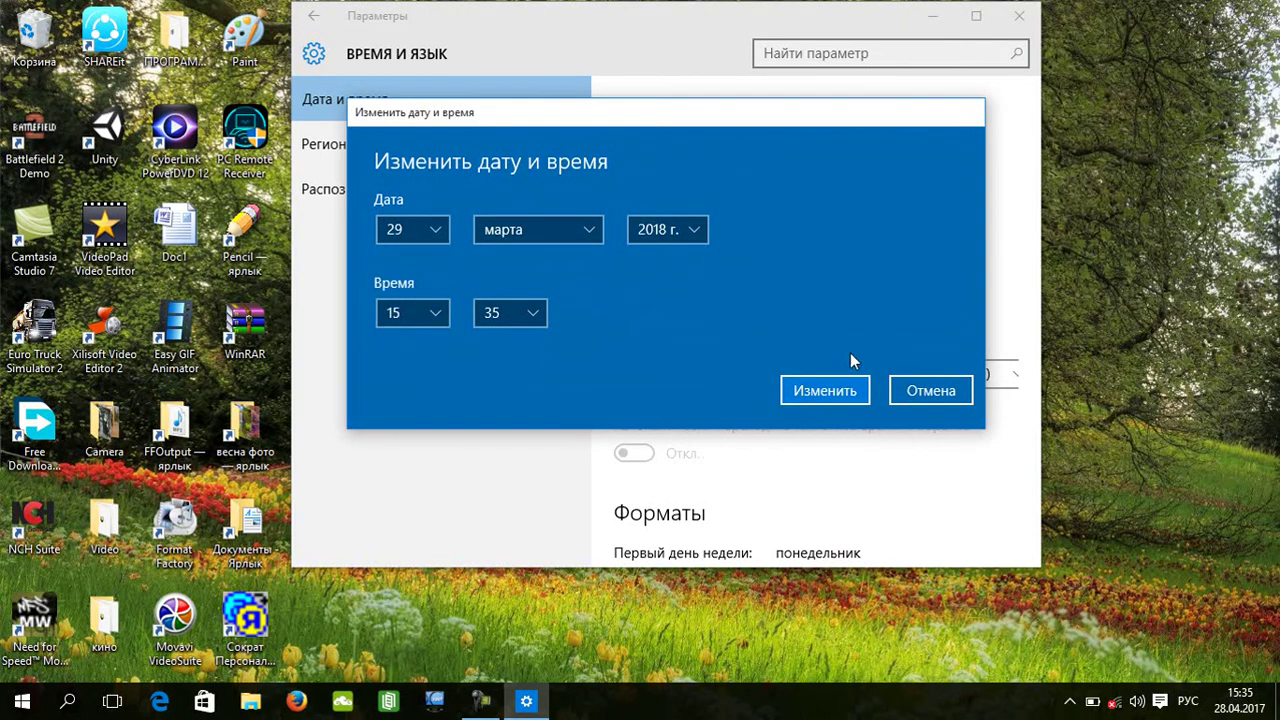
{"action": "left_click", "coordinate": [824, 391]}
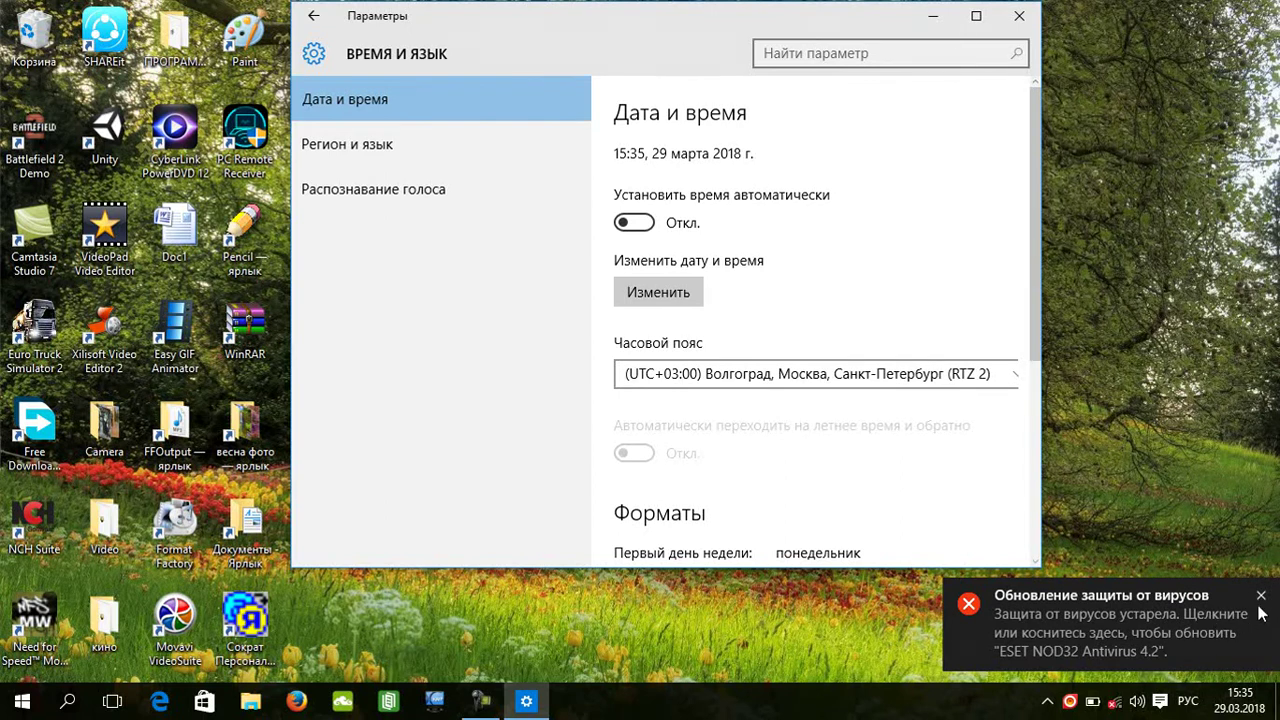
Dismiss the antivirus notifications and turn automatic time setting back on.
{"action": "left_click", "coordinate": [1261, 596]}
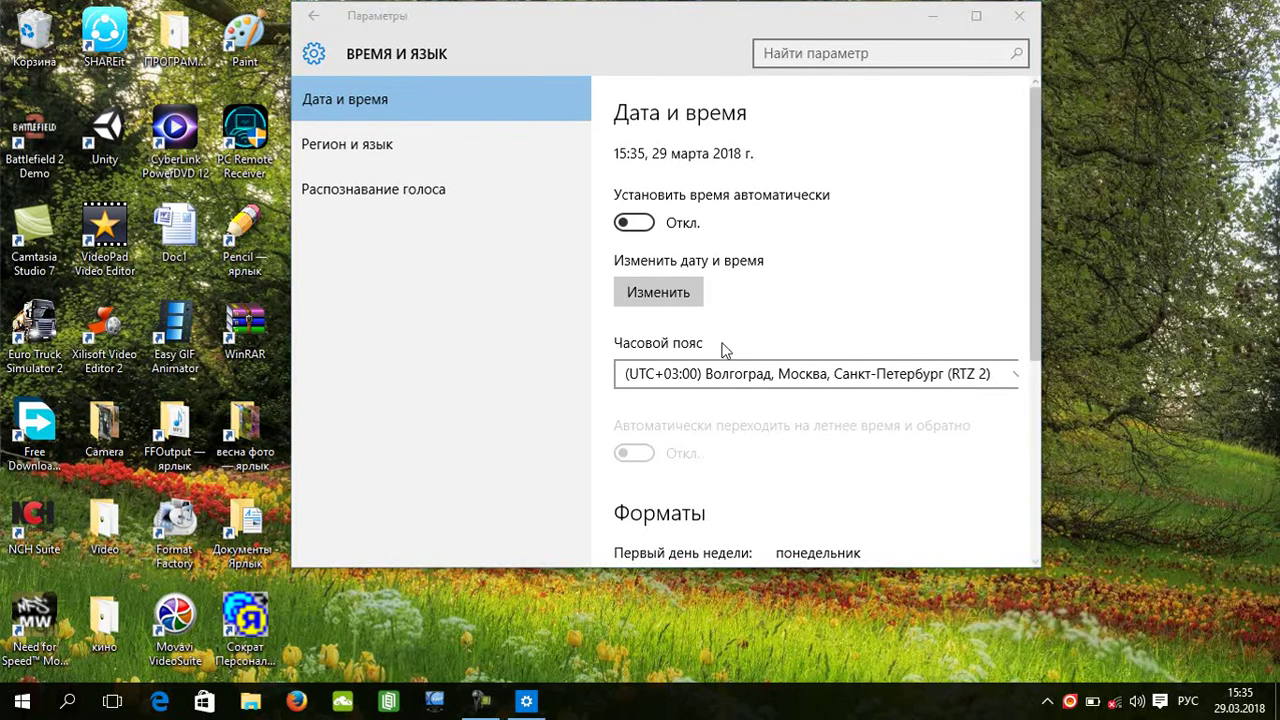
{"action": "left_click", "coordinate": [633, 224]}
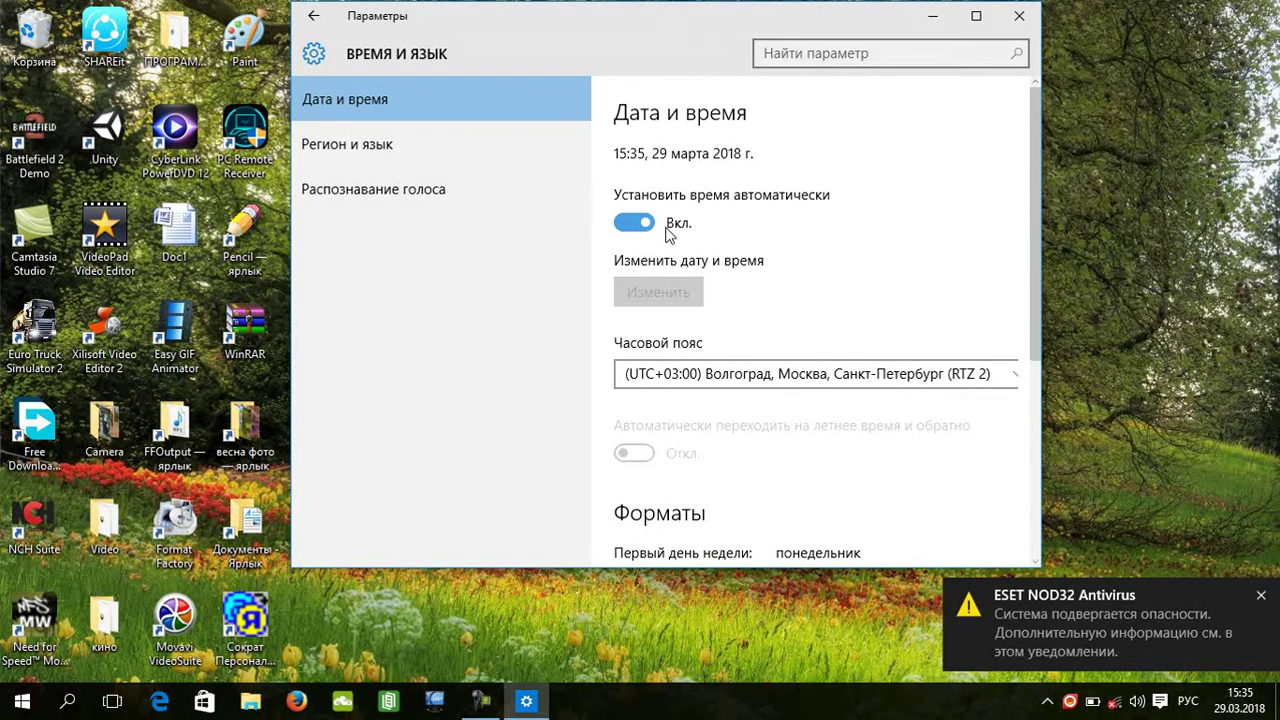
{"action": "left_click", "coordinate": [1262, 597]}
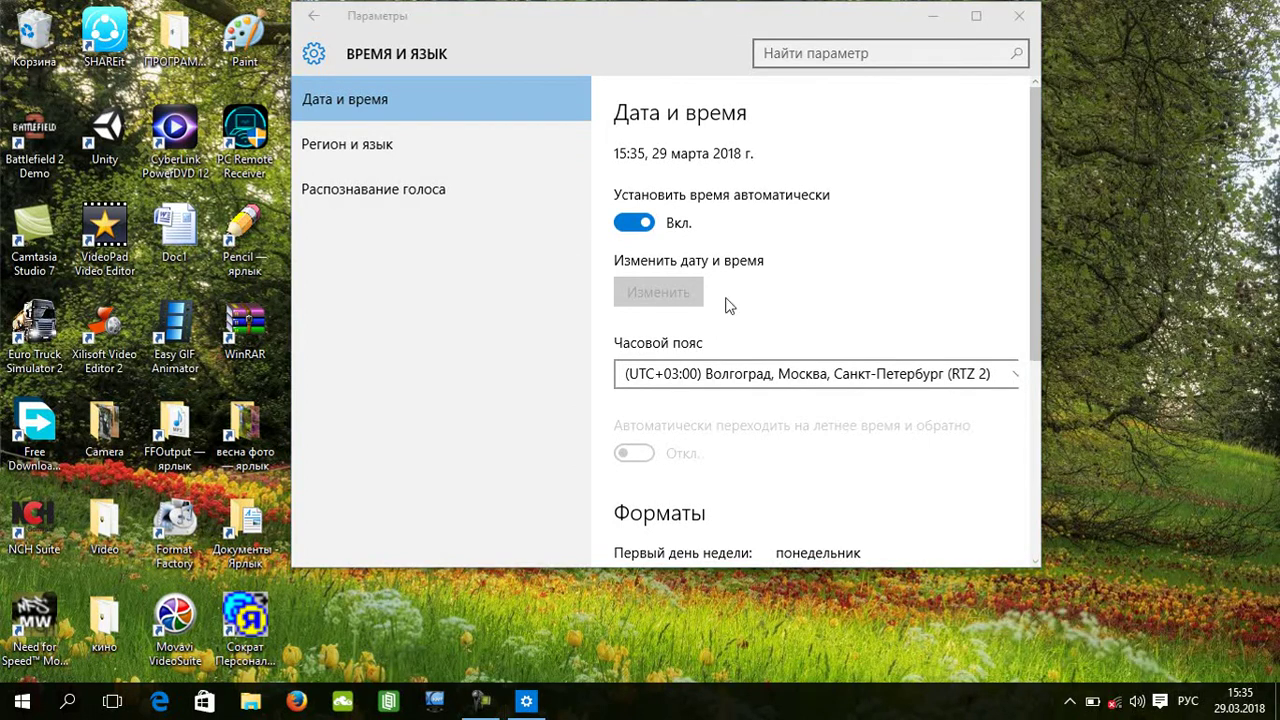
Turn off automatic time setting and choose 27 апреля 2017 г. as the date in Изменить дату и время.
{"action": "left_click", "coordinate": [647, 228]}
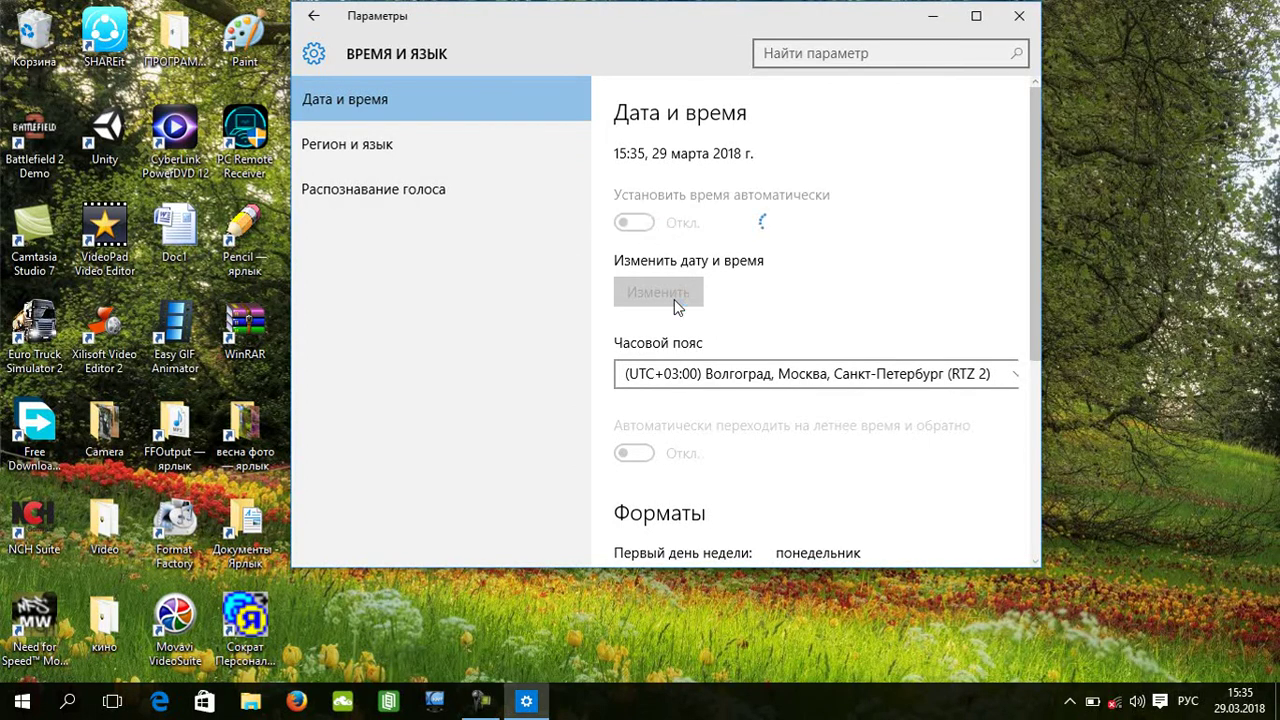
{"action": "left_click", "coordinate": [676, 303]}
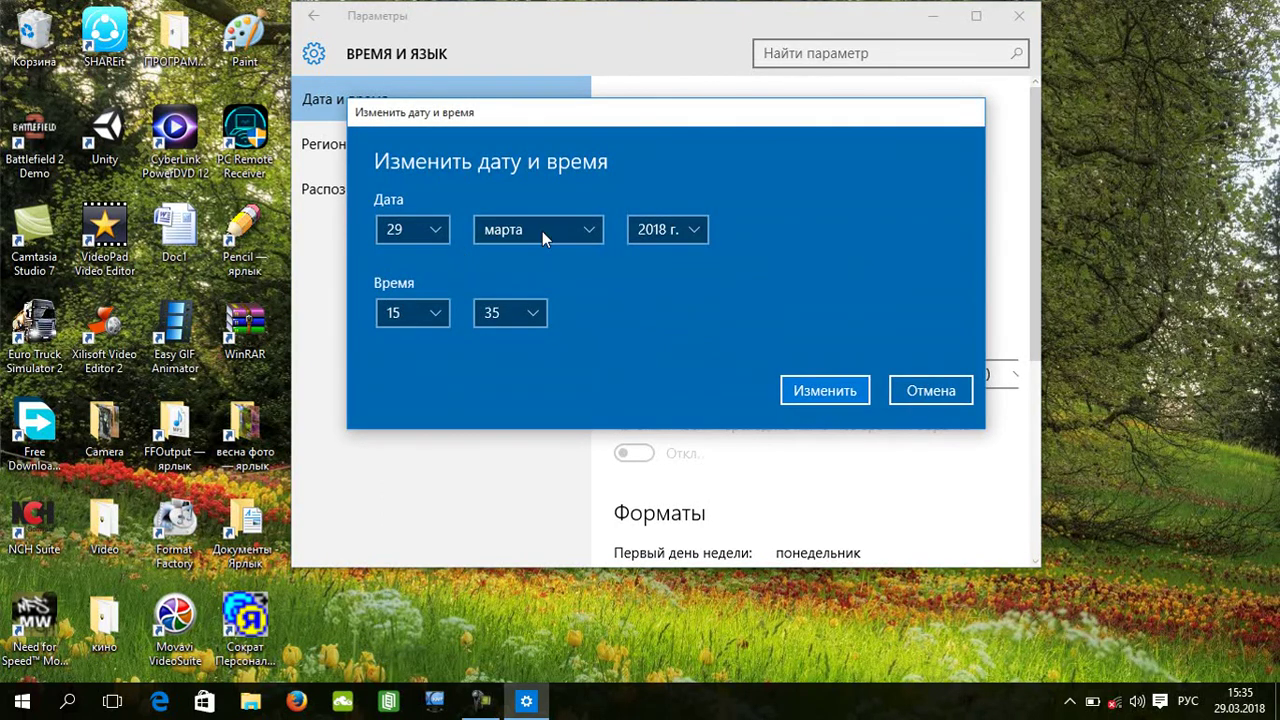
{"action": "left_click", "coordinate": [542, 231]}
{"action": "left_click", "coordinate": [548, 262]}
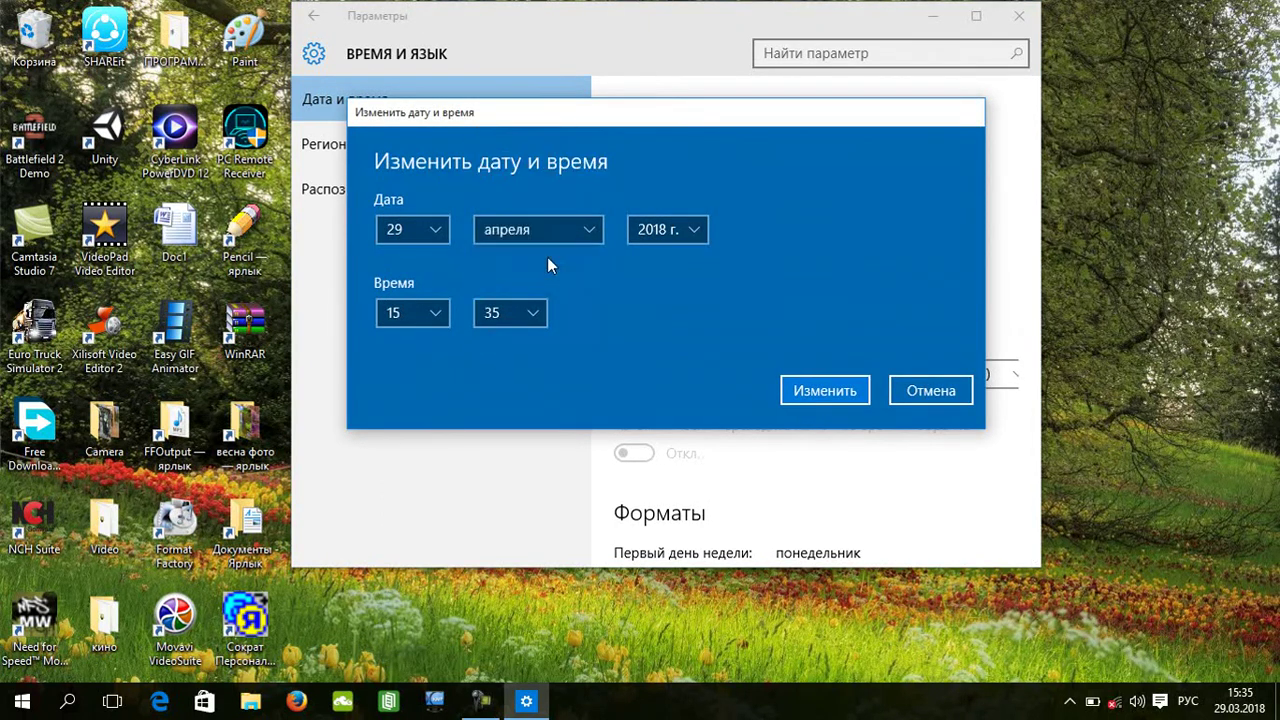
{"action": "left_click", "coordinate": [694, 230]}
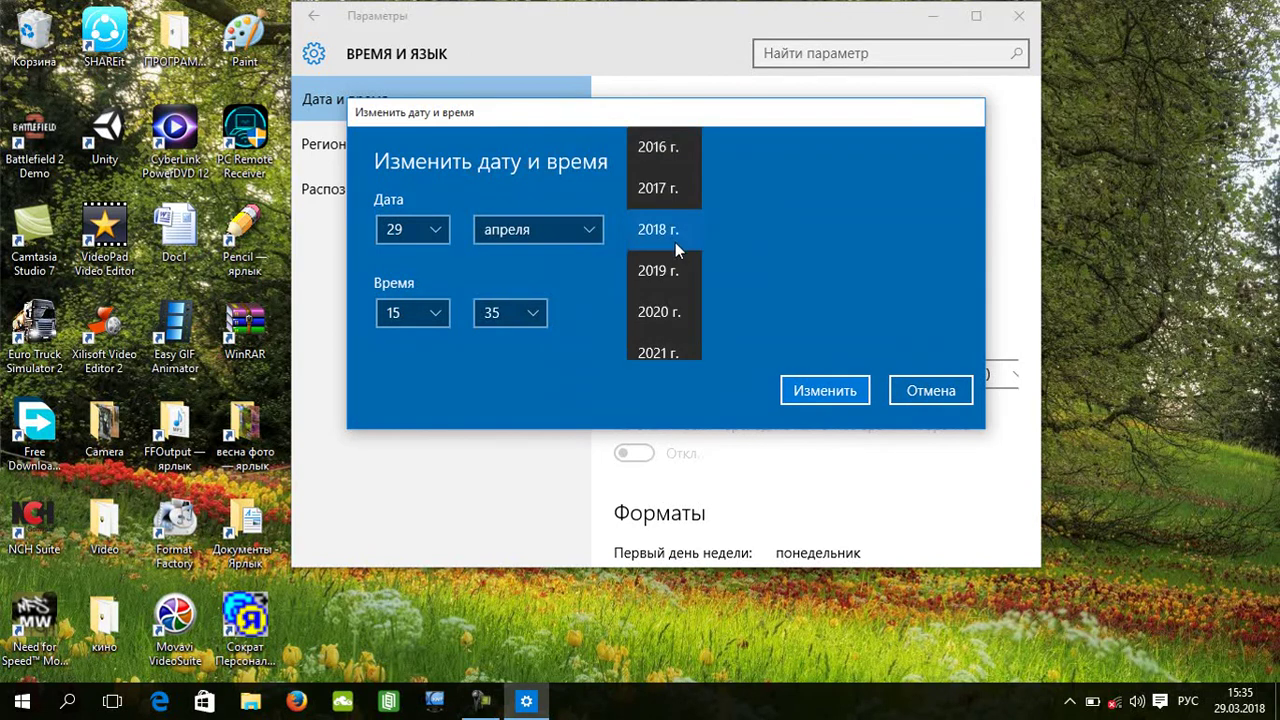
{"action": "left_click", "coordinate": [662, 188]}
{"action": "left_click", "coordinate": [440, 229]}
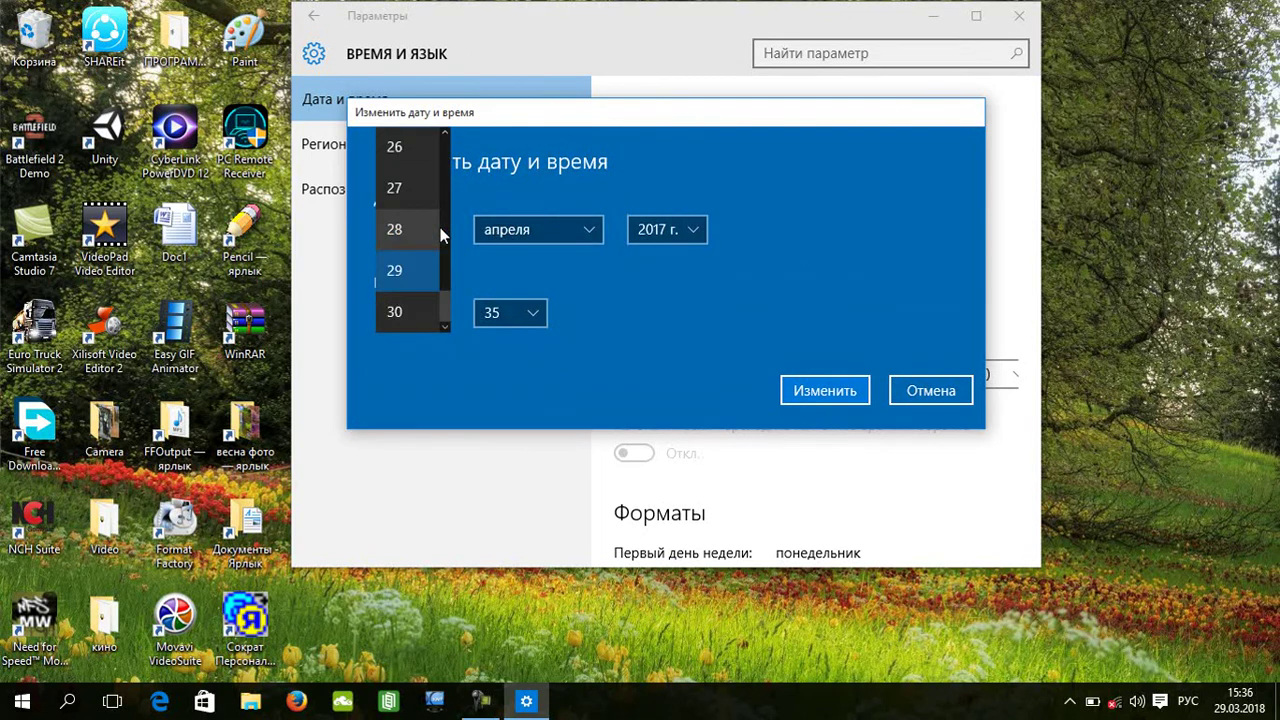
{"action": "scroll", "coordinate": [427, 231], "scroll_direction": "up", "scroll_amount": 1}
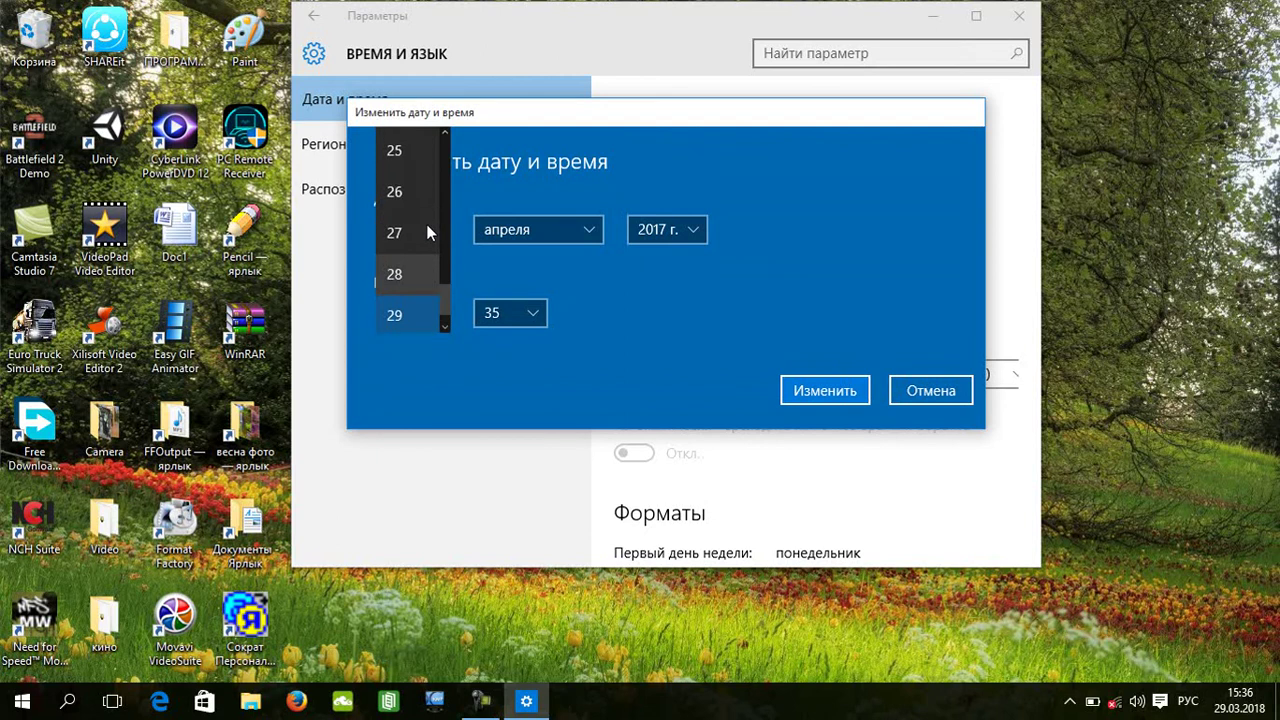
{"action": "left_click", "coordinate": [421, 232]}
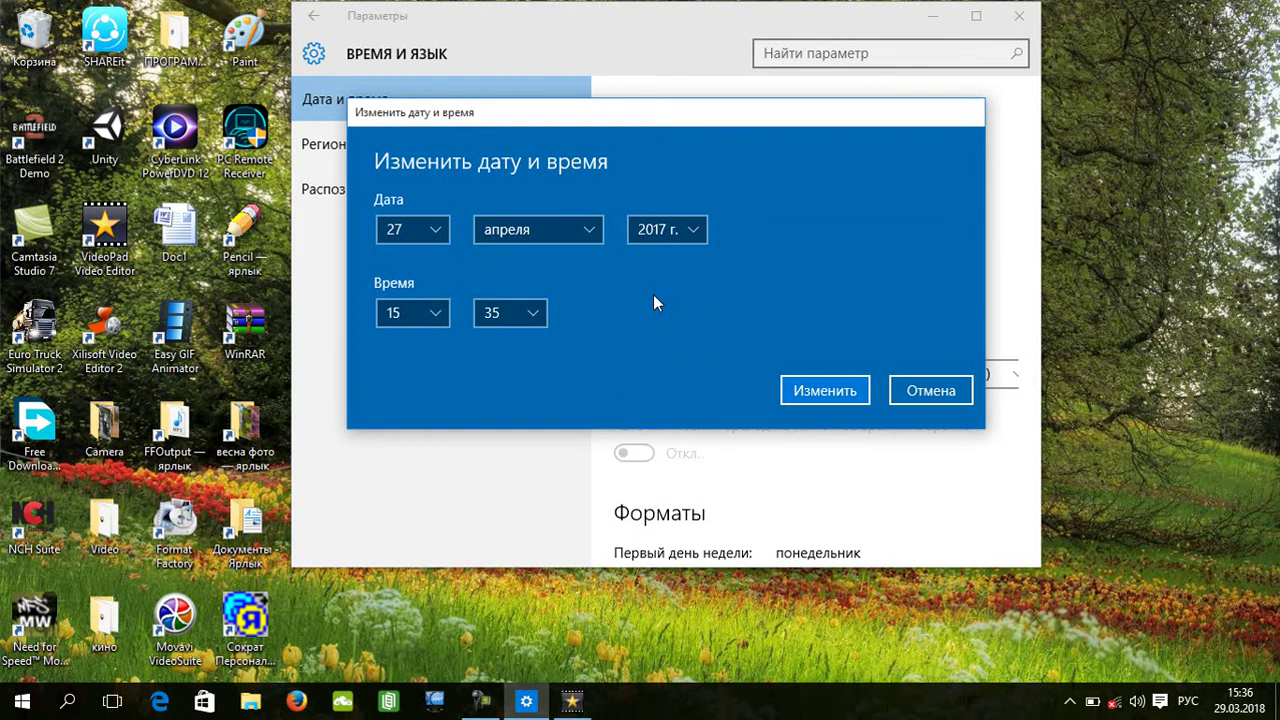
Set the minutes of the system time to 33 and apply the date and time change.
{"action": "left_click", "coordinate": [532, 316]}
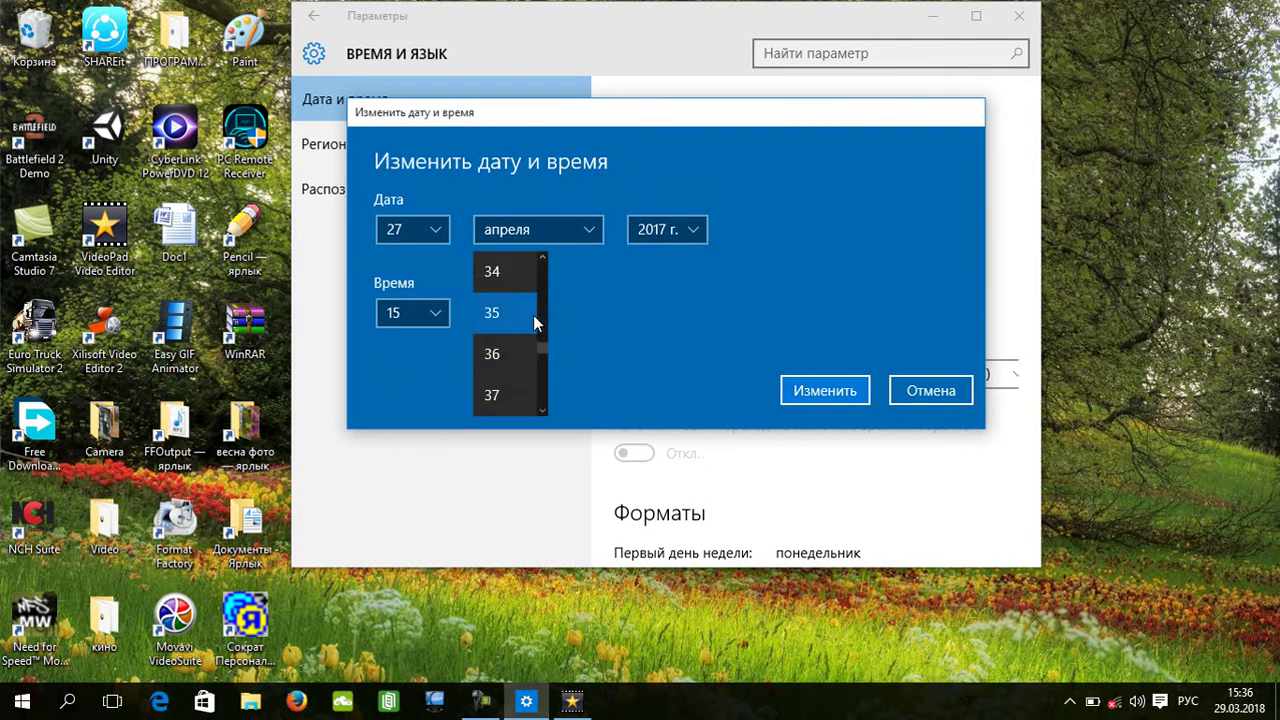
{"action": "scroll", "coordinate": [505, 274], "scroll_direction": "up", "scroll_amount": 1}
{"action": "left_click", "coordinate": [504, 274]}
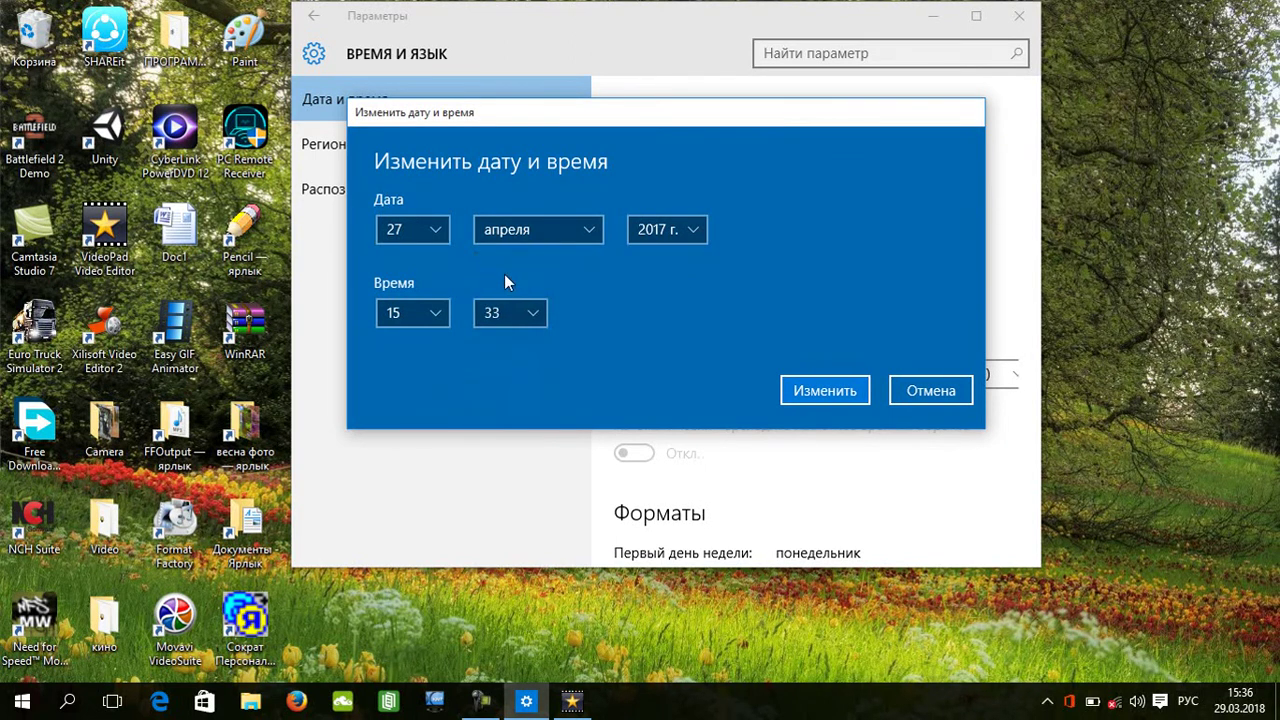
{"action": "left_click", "coordinate": [820, 391]}
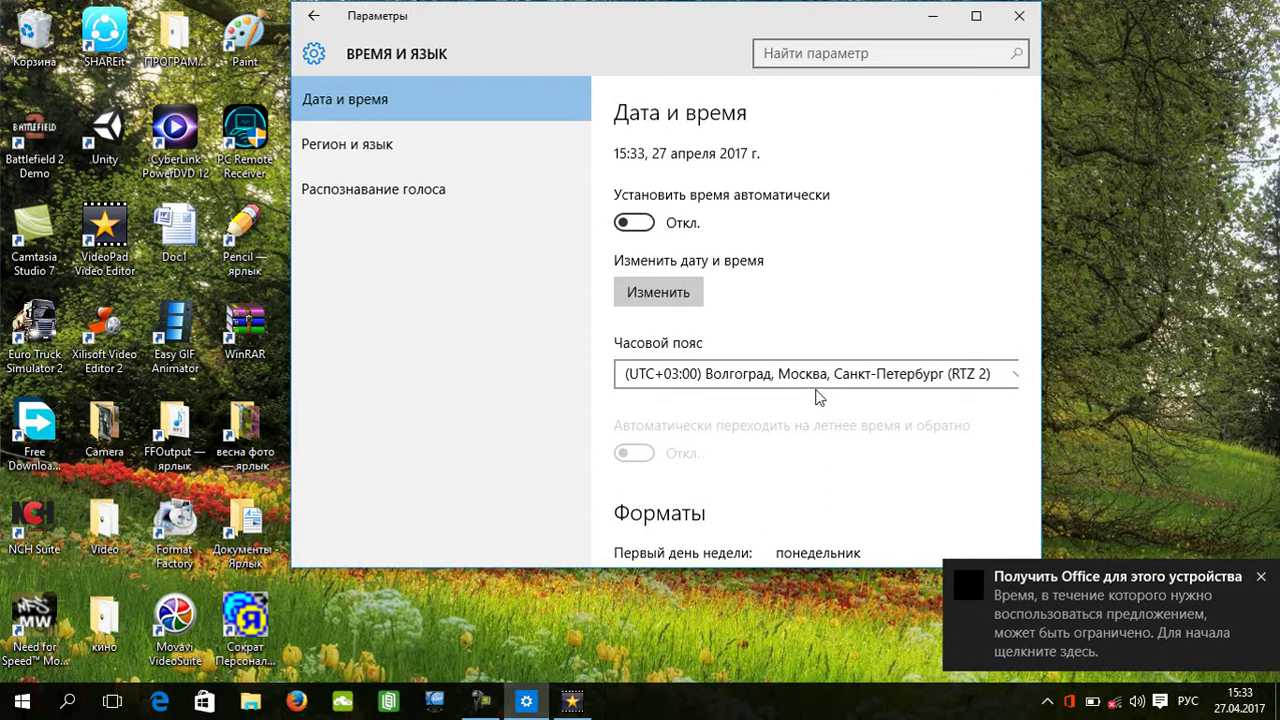
Turn automatic time setting back on, then close Параметры and refresh the desktop.
{"action": "left_click", "coordinate": [640, 222]}
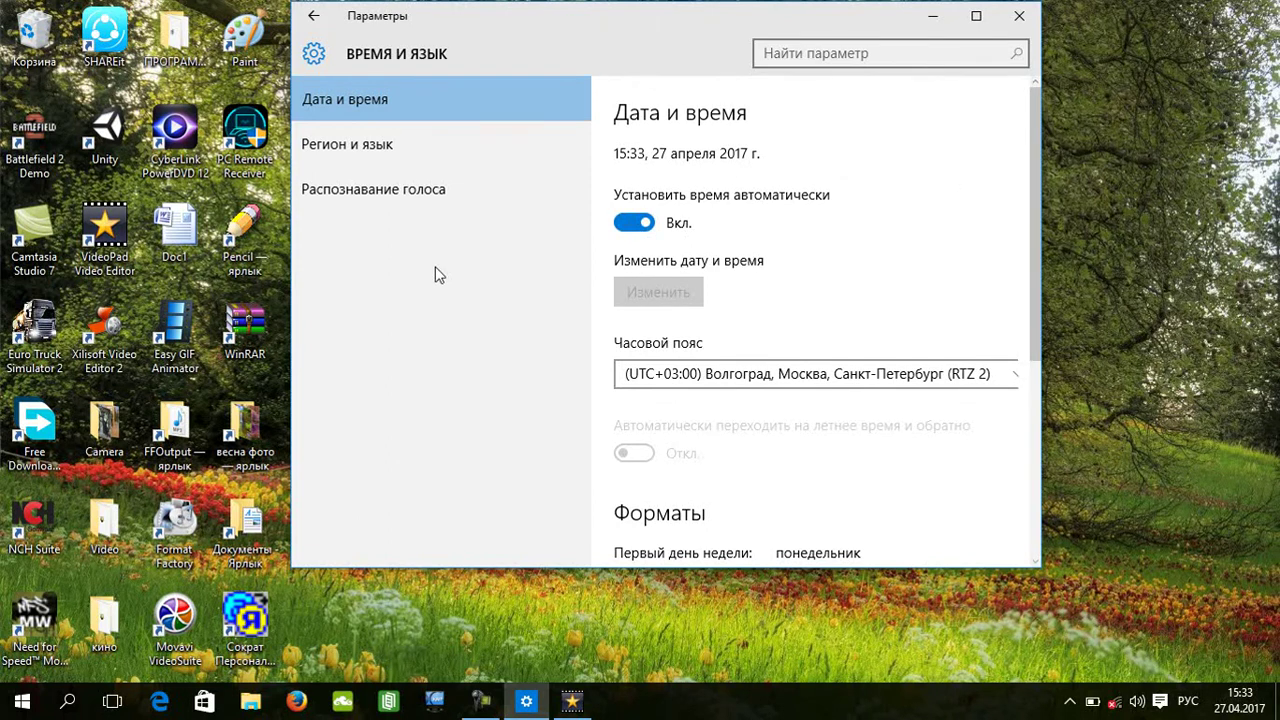
{"action": "left_click", "coordinate": [1019, 15]}
{"action": "right_click", "coordinate": [537, 118]}
{"action": "left_click", "coordinate": [636, 200]}
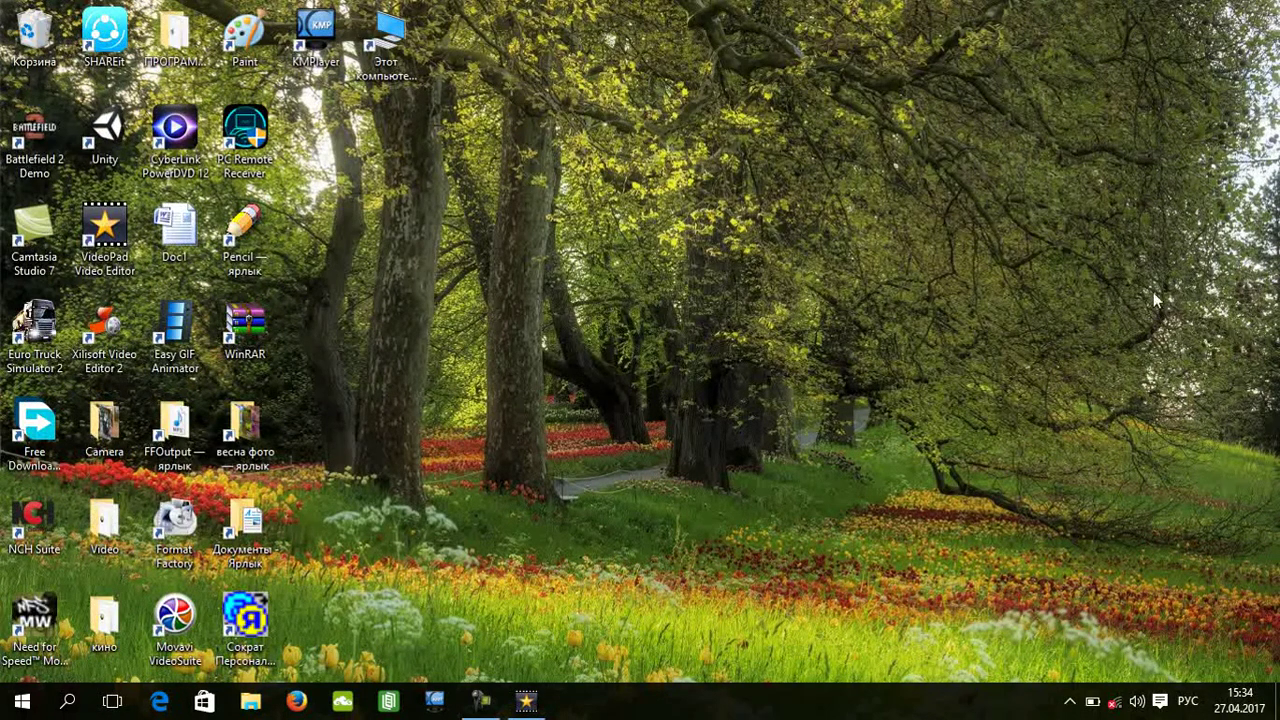
Look through the keyboard language list, the notification centre and the speaker volume control.
{"action": "left_click", "coordinate": [1188, 700]}
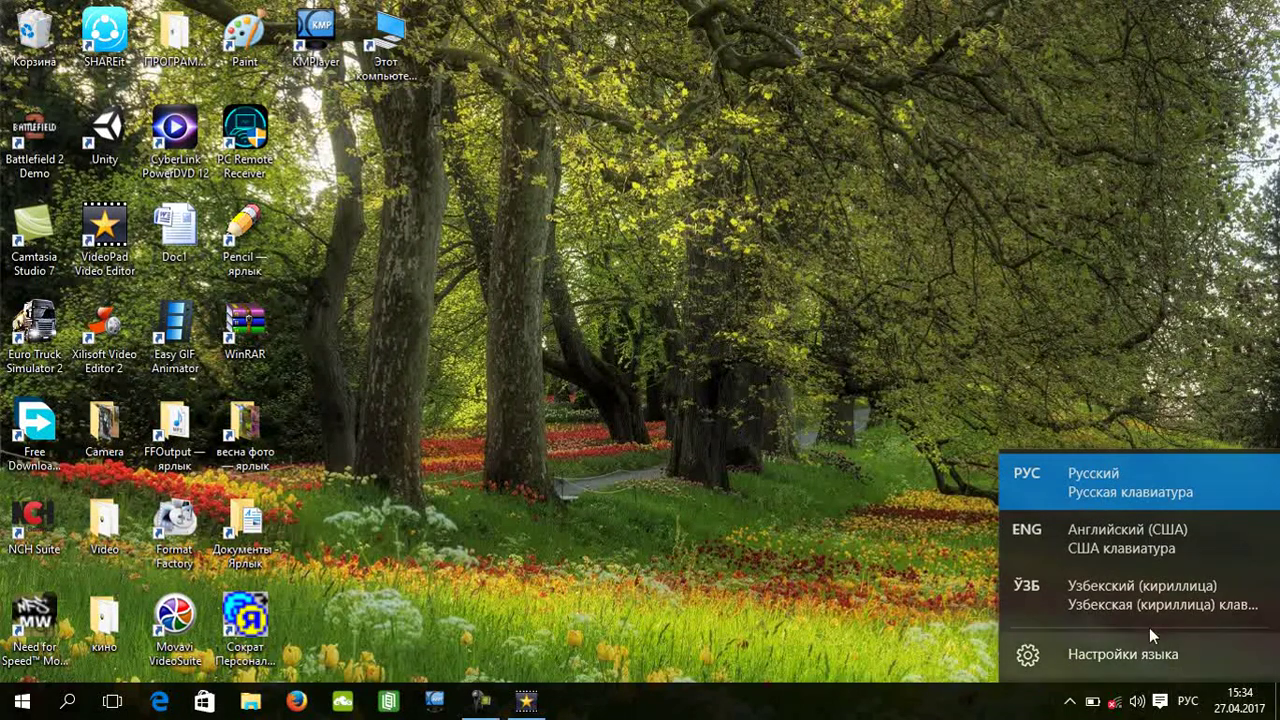
{"action": "left_click", "coordinate": [914, 581]}
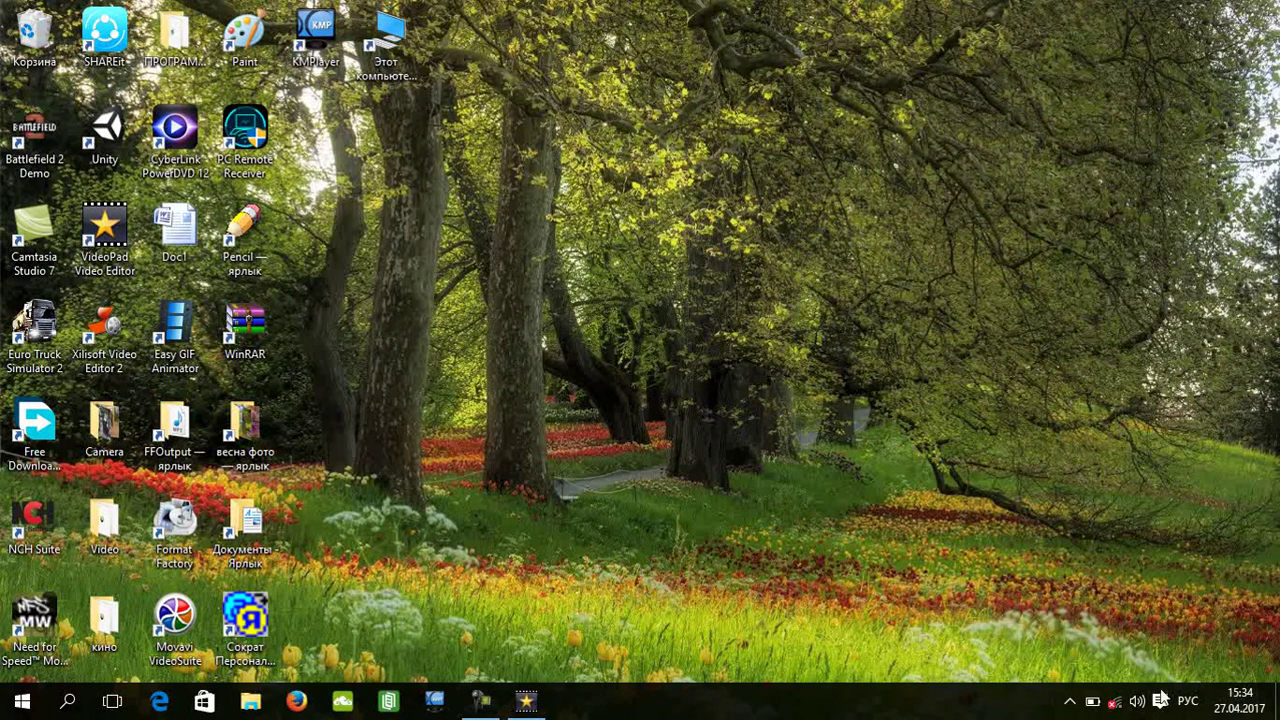
{"action": "left_click", "coordinate": [1160, 700]}
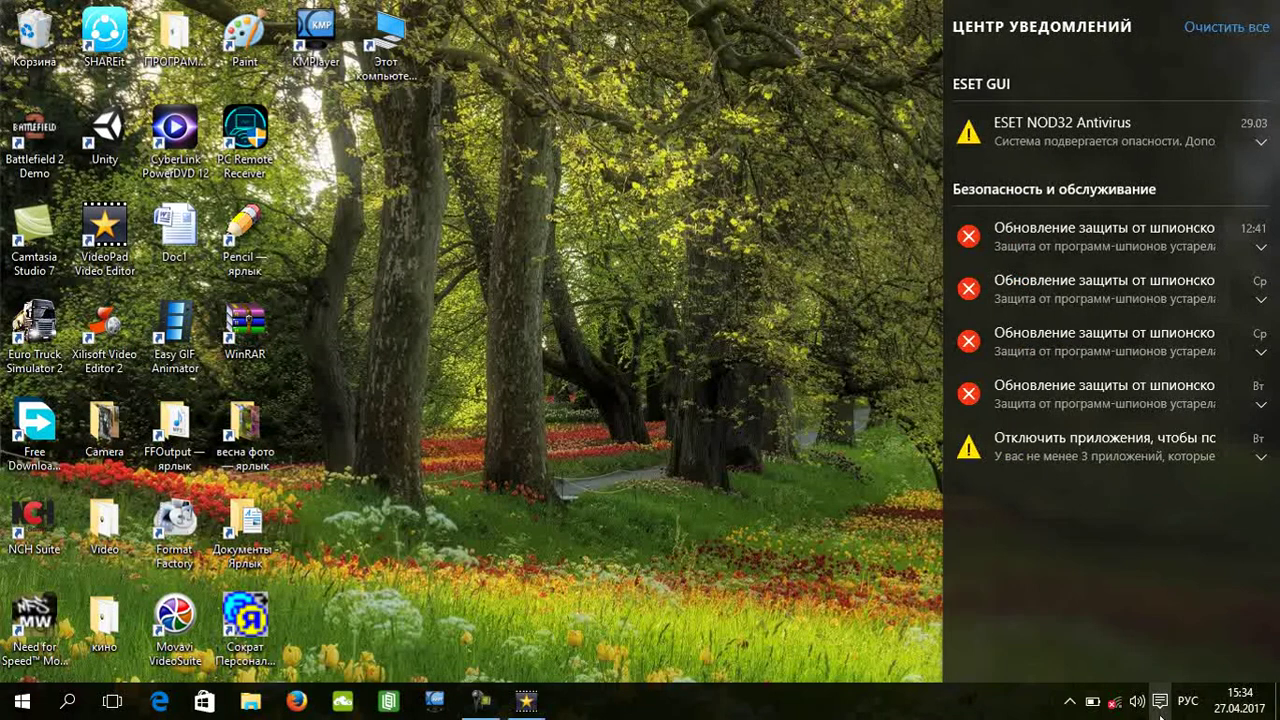
{"action": "left_click", "coordinate": [1161, 710]}
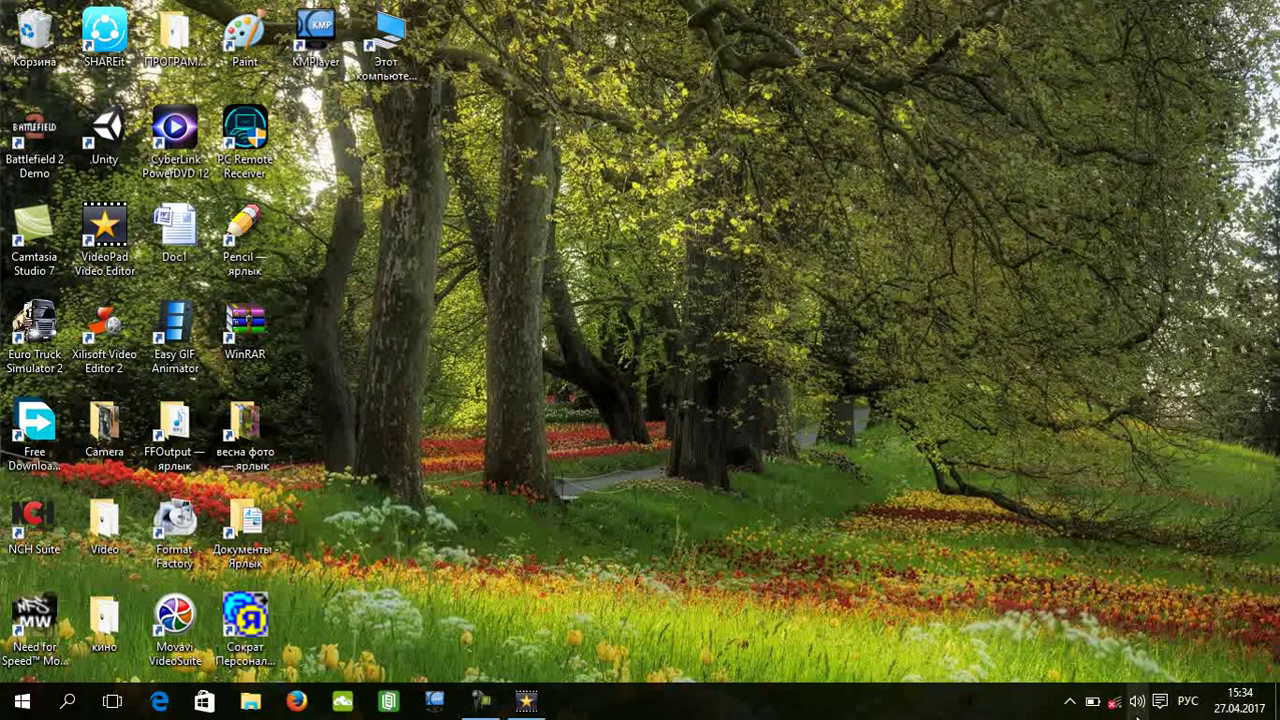
{"action": "left_click", "coordinate": [1138, 712]}
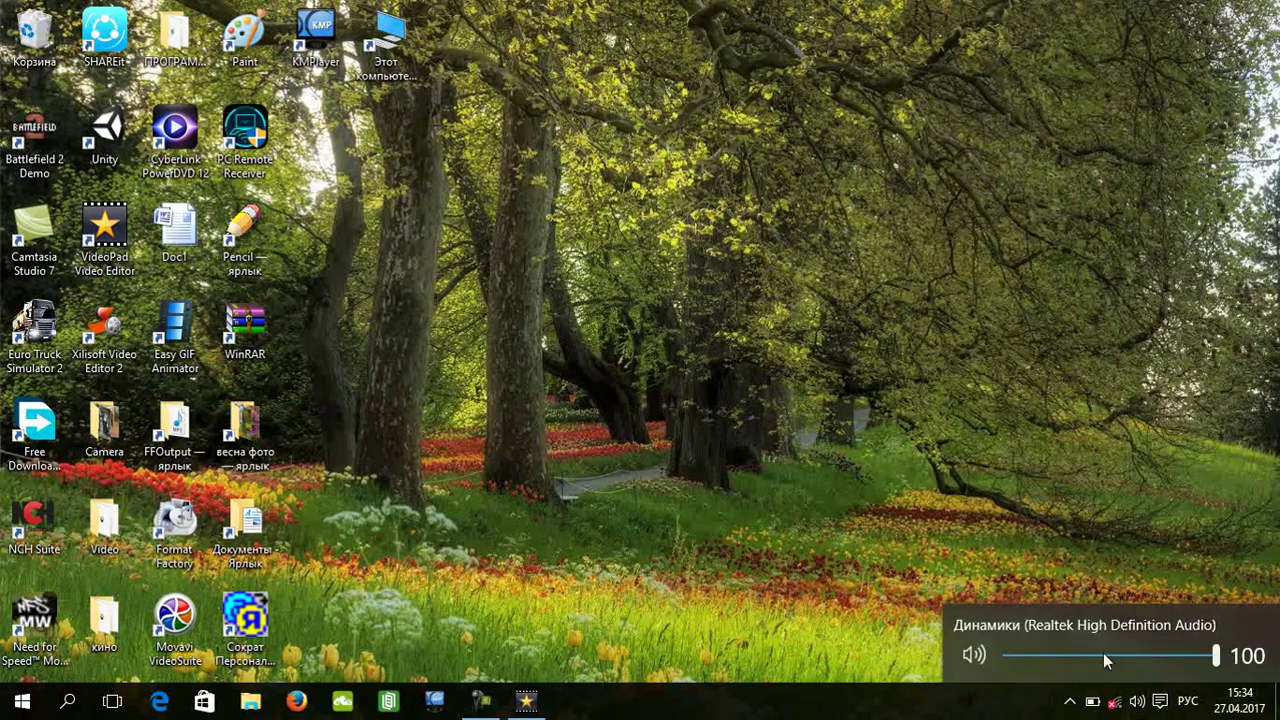
Exit the PC remote receiver program running among the hidden notification area icons.
{"action": "left_click", "coordinate": [1069, 704]}
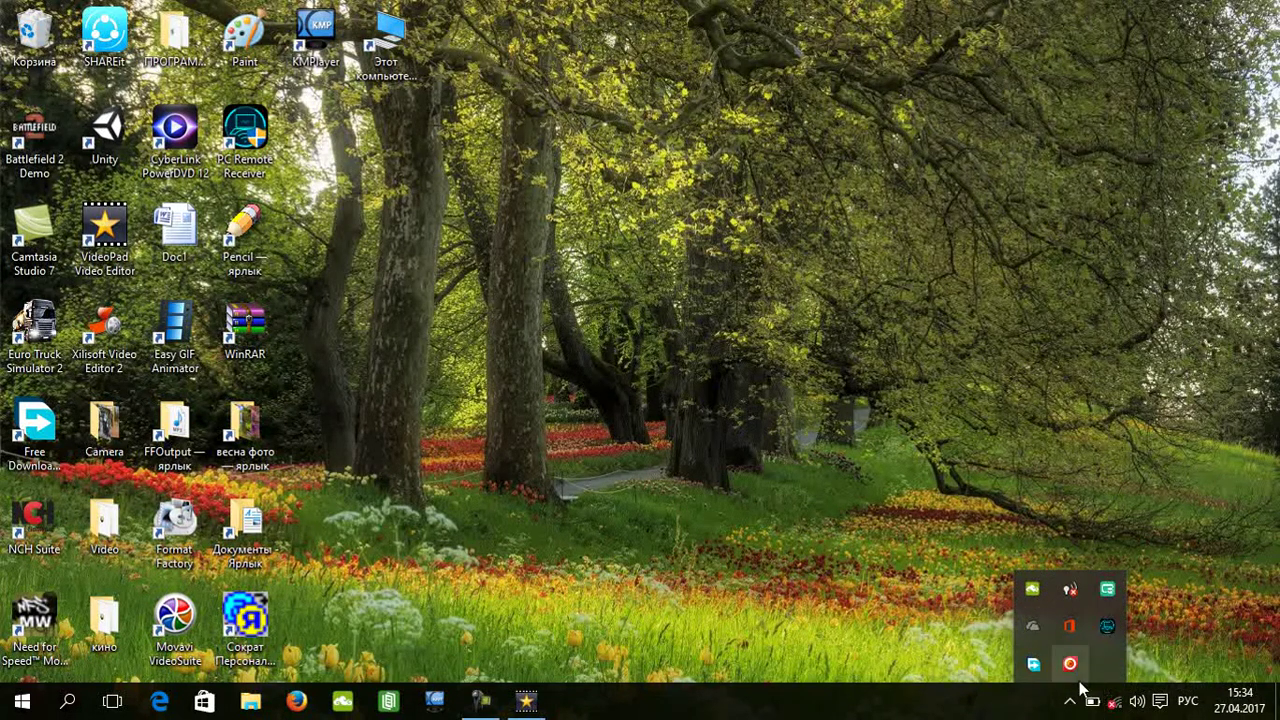
{"action": "right_click", "coordinate": [1079, 626]}
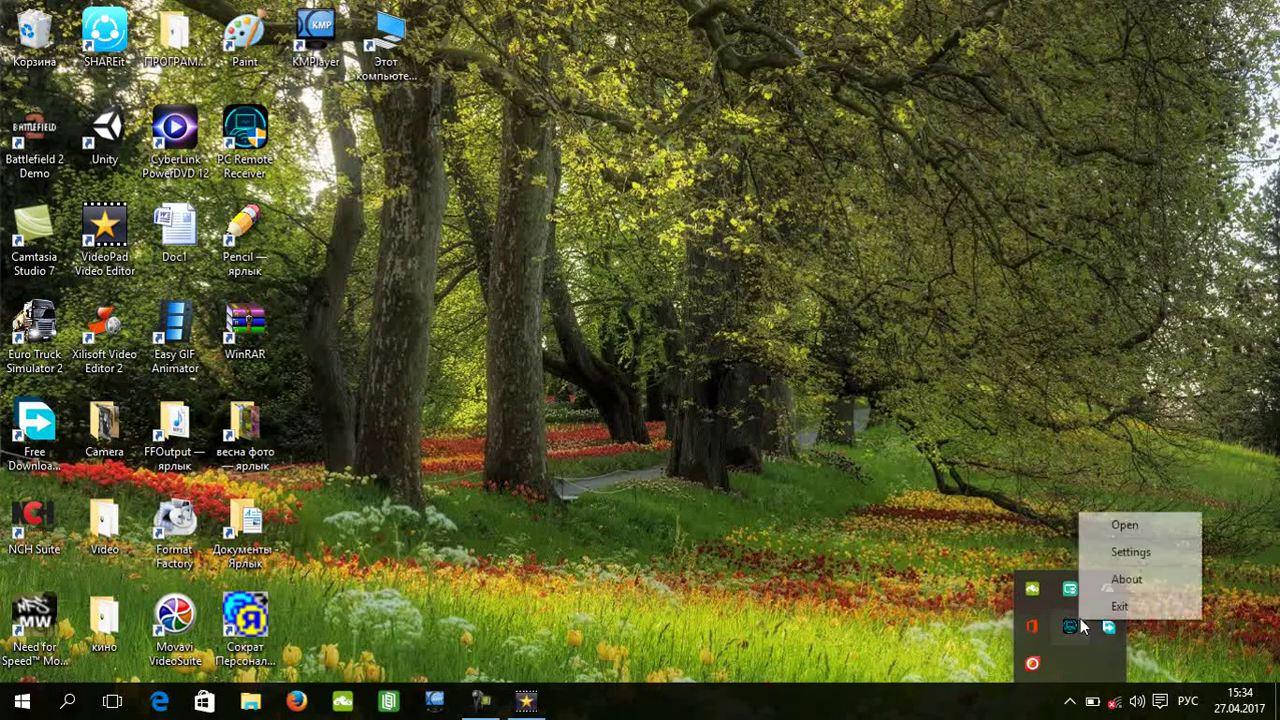
{"action": "left_click", "coordinate": [1110, 606]}
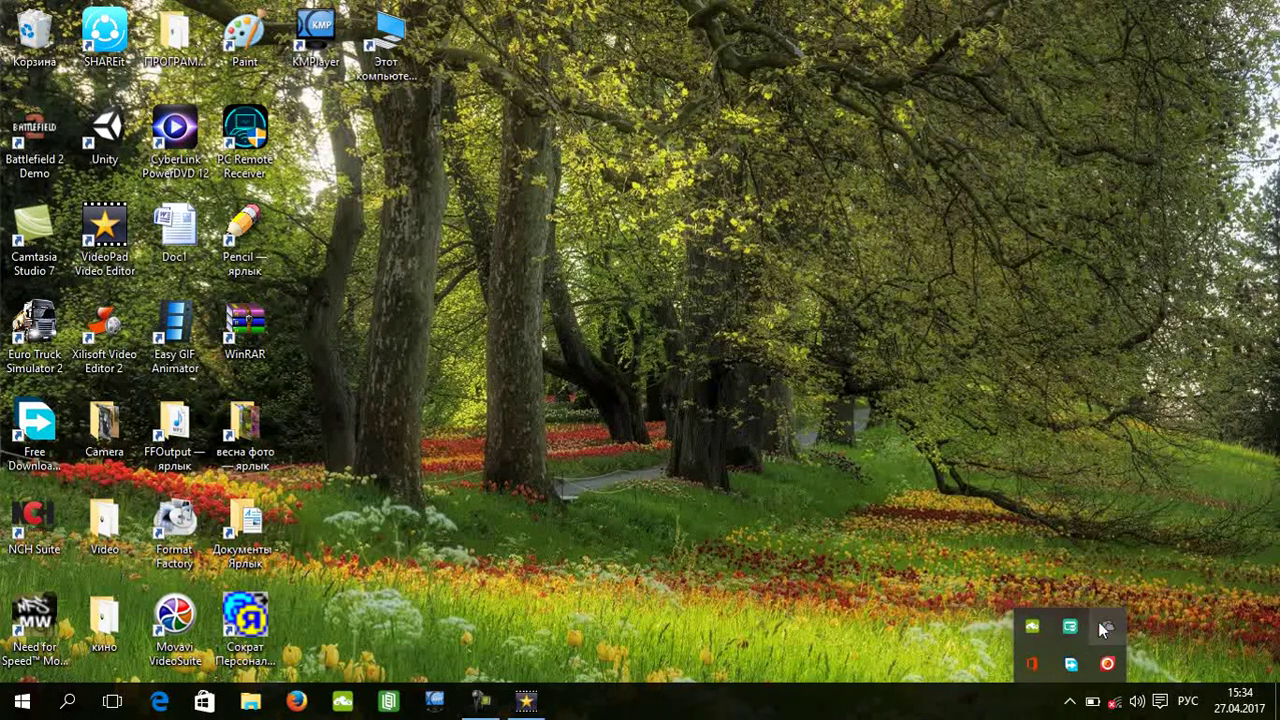
View the options of the hidden antivirus icon, dismiss them and refresh the desktop.
{"action": "right_click", "coordinate": [1111, 670]}
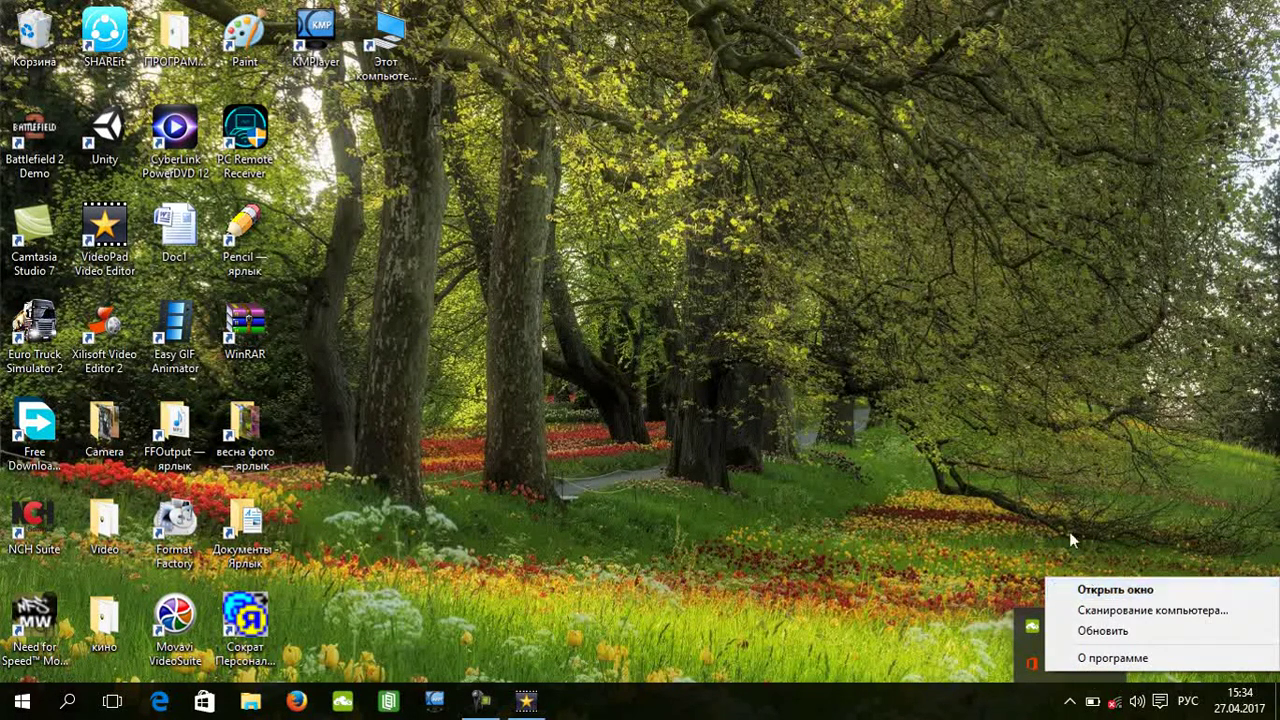
{"action": "left_click", "coordinate": [1025, 499]}
{"action": "right_click", "coordinate": [790, 298]}
{"action": "left_click", "coordinate": [861, 380]}
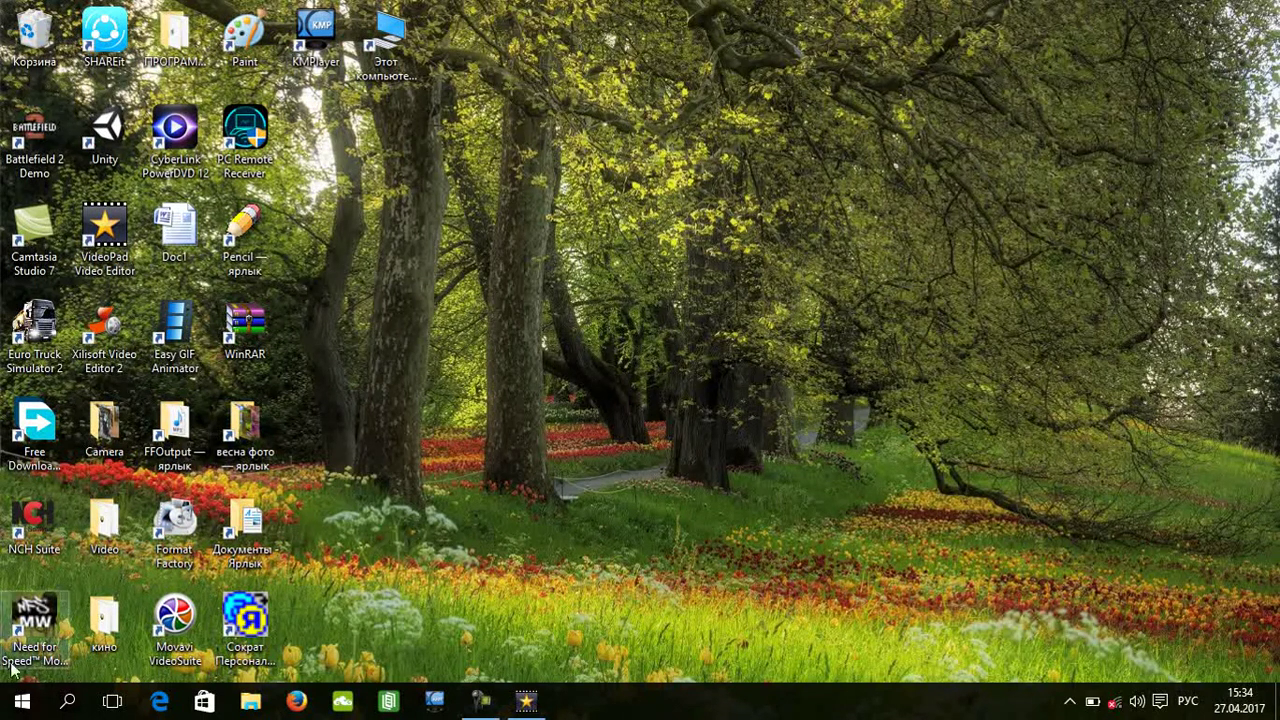
Show and dismiss the Start menu, and close the running VideoPad window.
{"action": "left_click", "coordinate": [21, 705]}
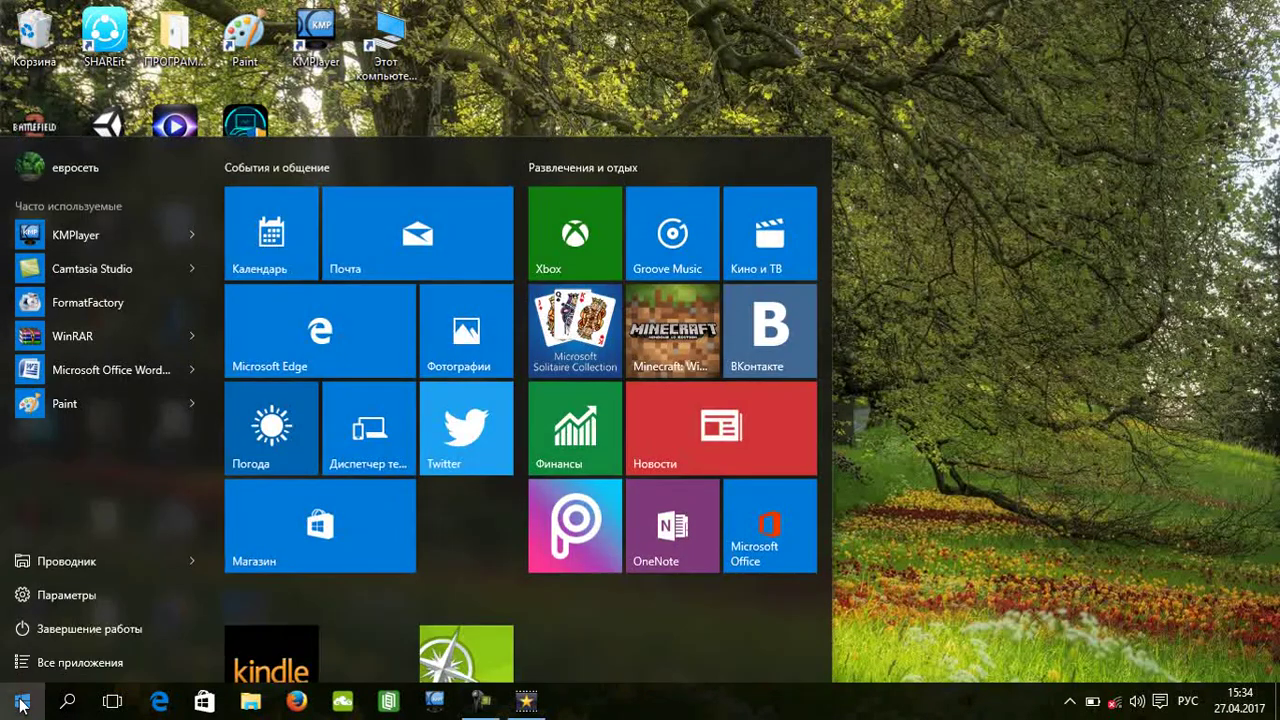
{"action": "left_click", "coordinate": [21, 705]}
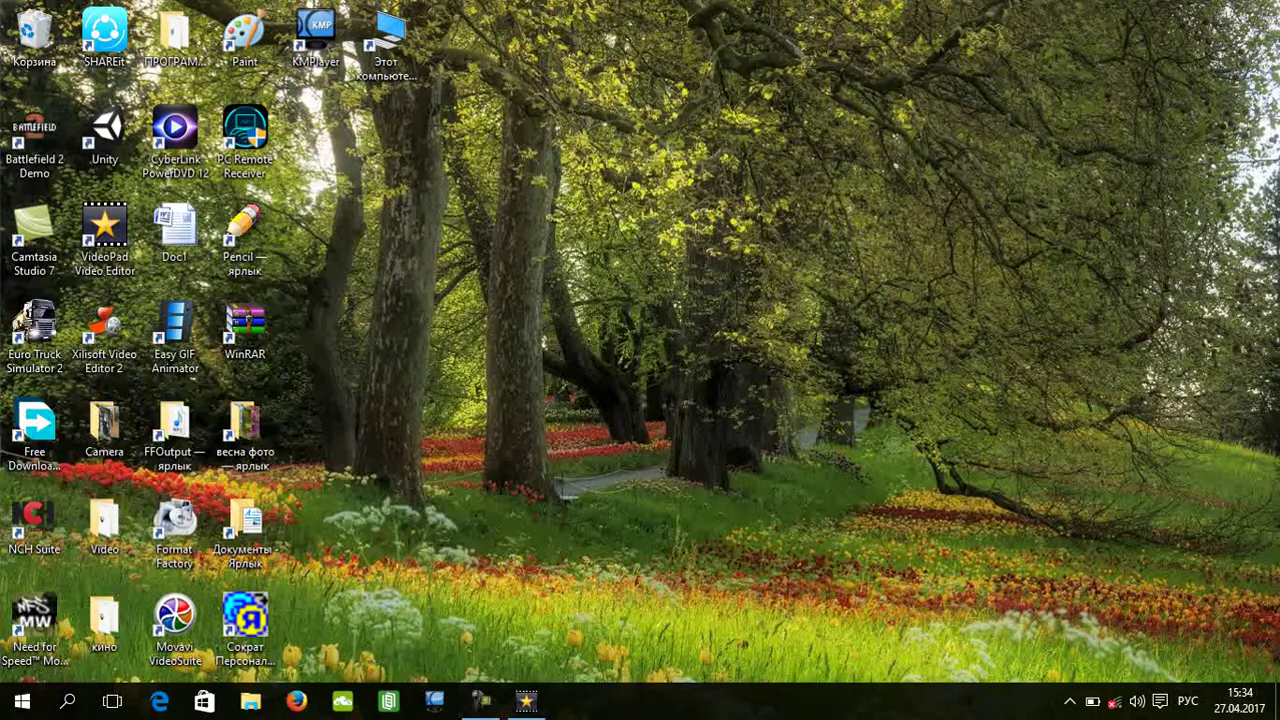
{"action": "right_click", "coordinate": [526, 700]}
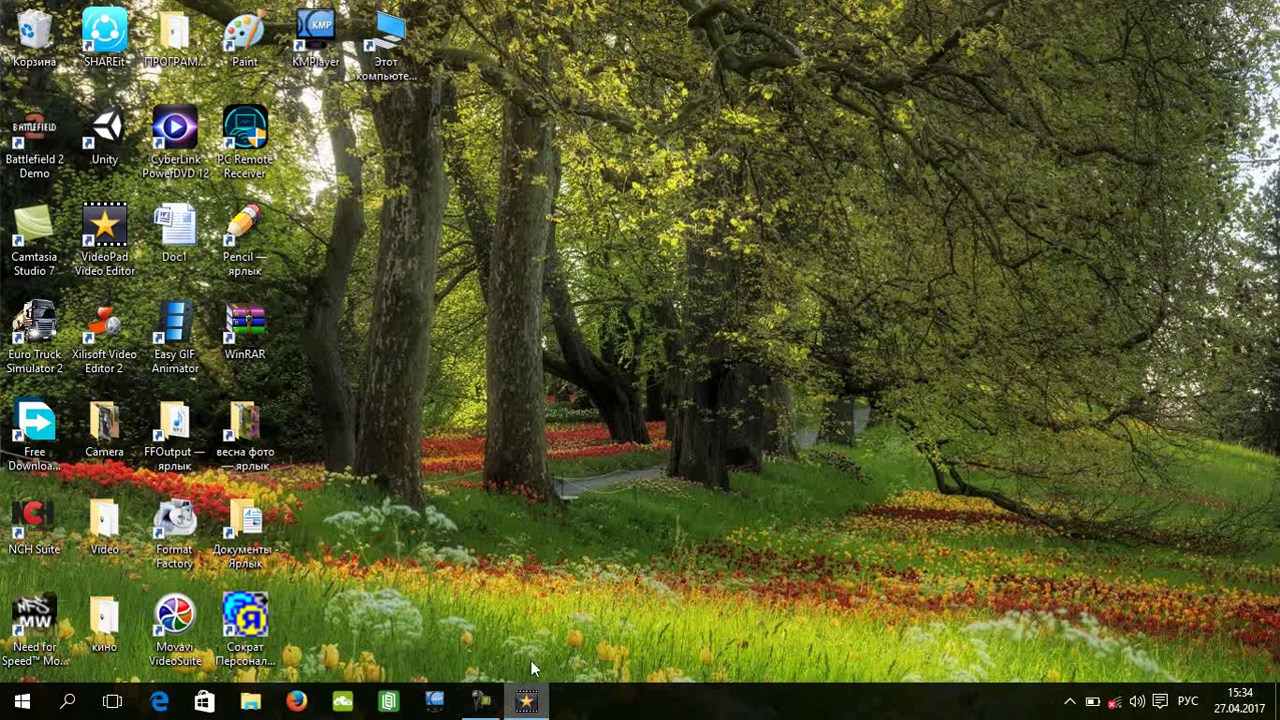
{"action": "left_click", "coordinate": [530, 657]}
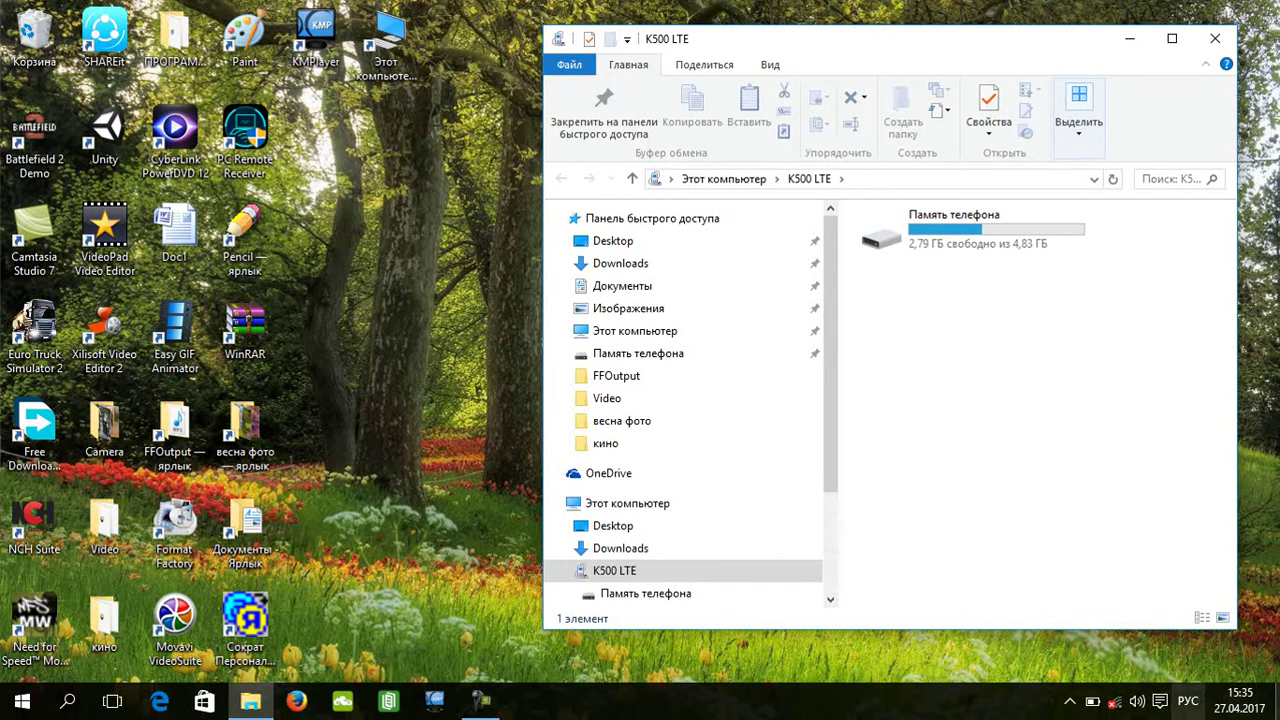
Open the Music folder in Память телефона on the K500 LTE phone.
{"action": "double_click", "coordinate": [948, 244]}
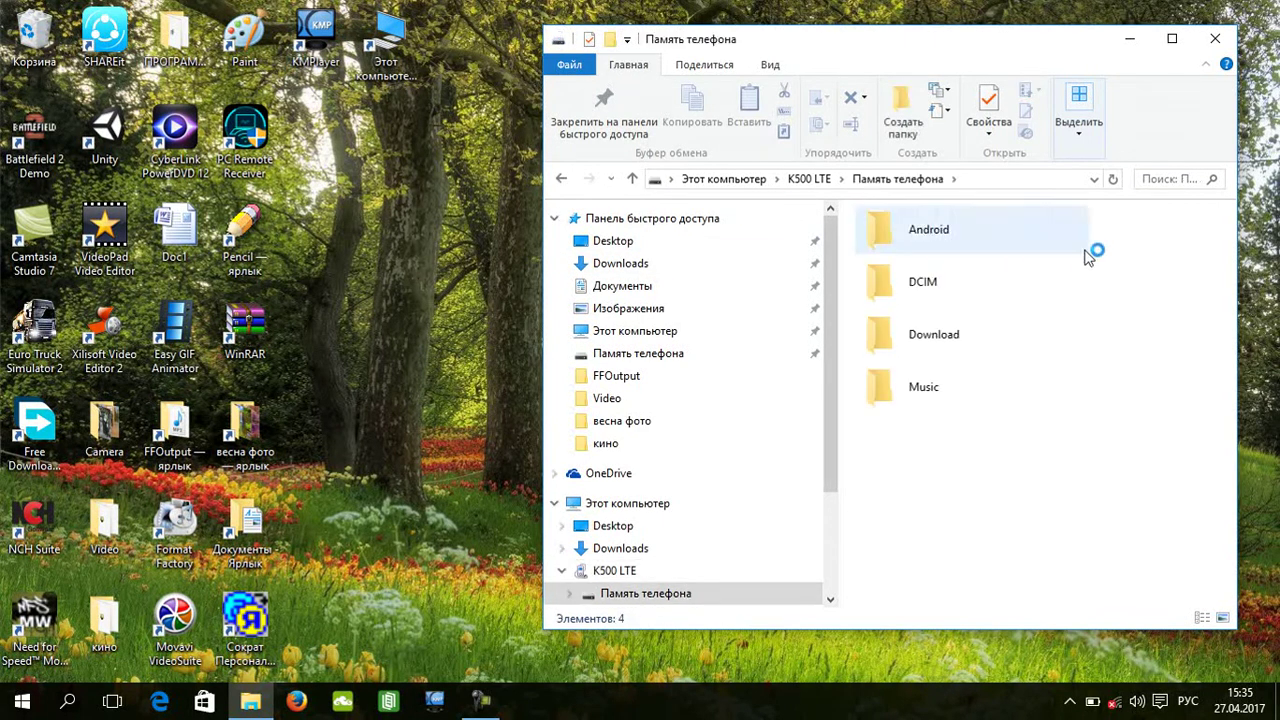
{"action": "scroll", "coordinate": [1030, 340], "scroll_direction": "down", "scroll_amount": 2}
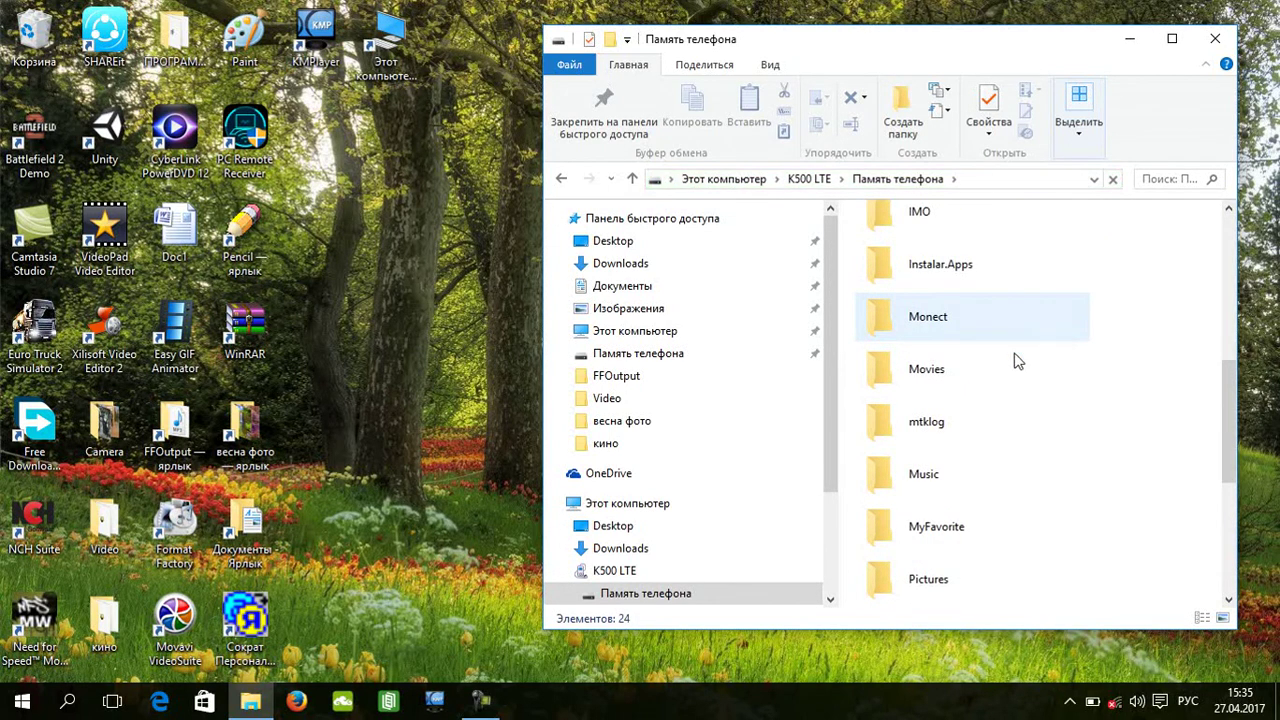
{"action": "left_click", "coordinate": [946, 477]}
{"action": "double_click", "coordinate": [946, 477]}
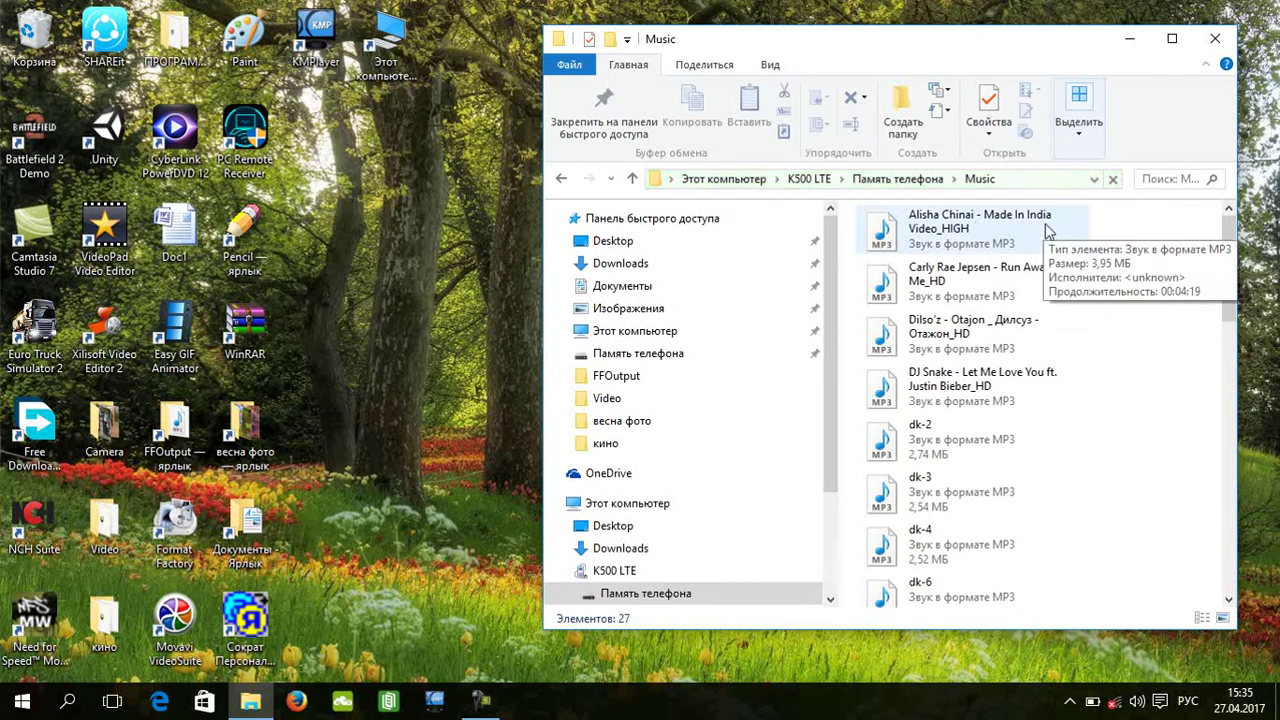
Copy the MP3 Alisha Chinai - Made In India Video_HIGH from the phone's Music folder to the desktop and refresh the desktop.
{"action": "left_click", "coordinate": [1016, 223]}
{"action": "right_click", "coordinate": [1016, 223]}
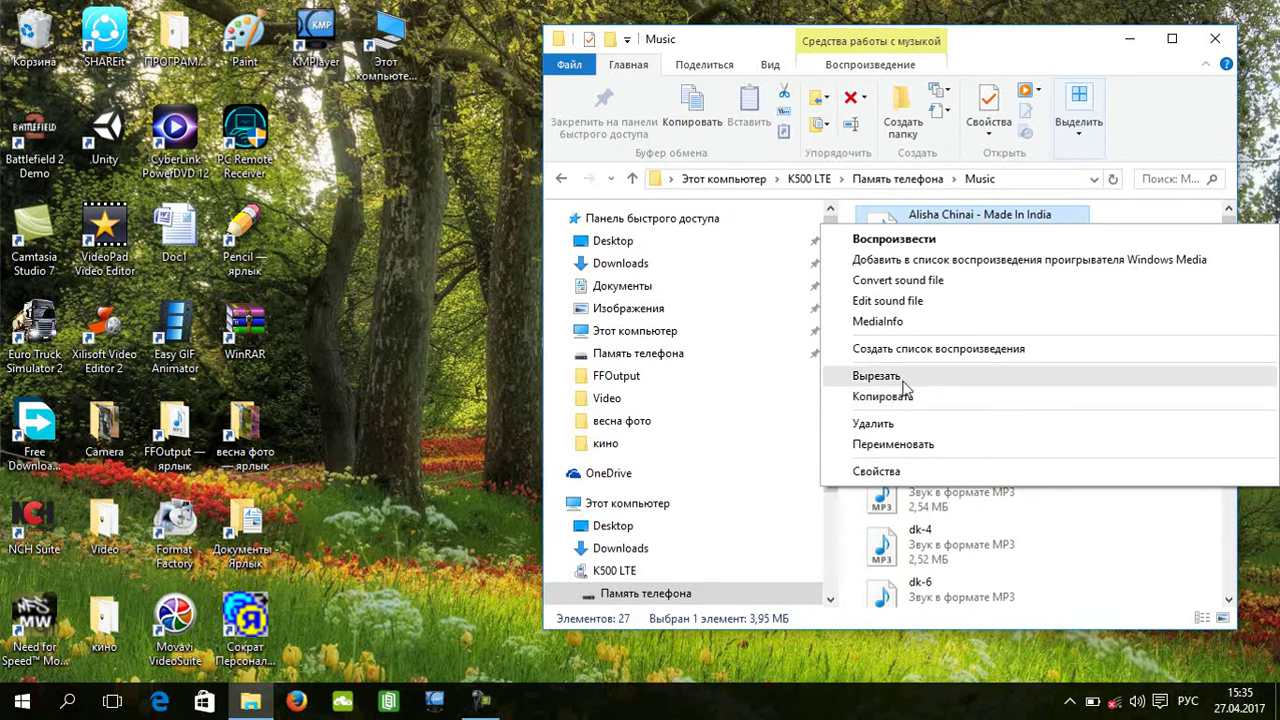
{"action": "left_click", "coordinate": [927, 401]}
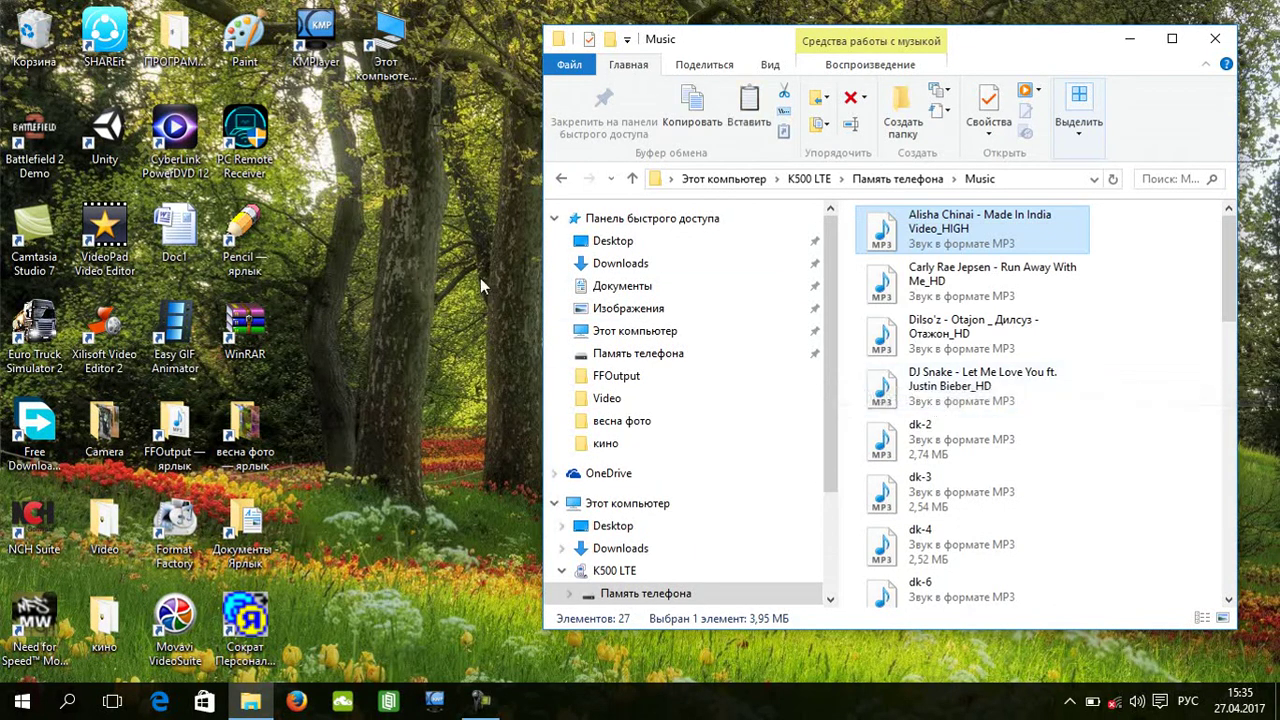
{"action": "right_click", "coordinate": [338, 218]}
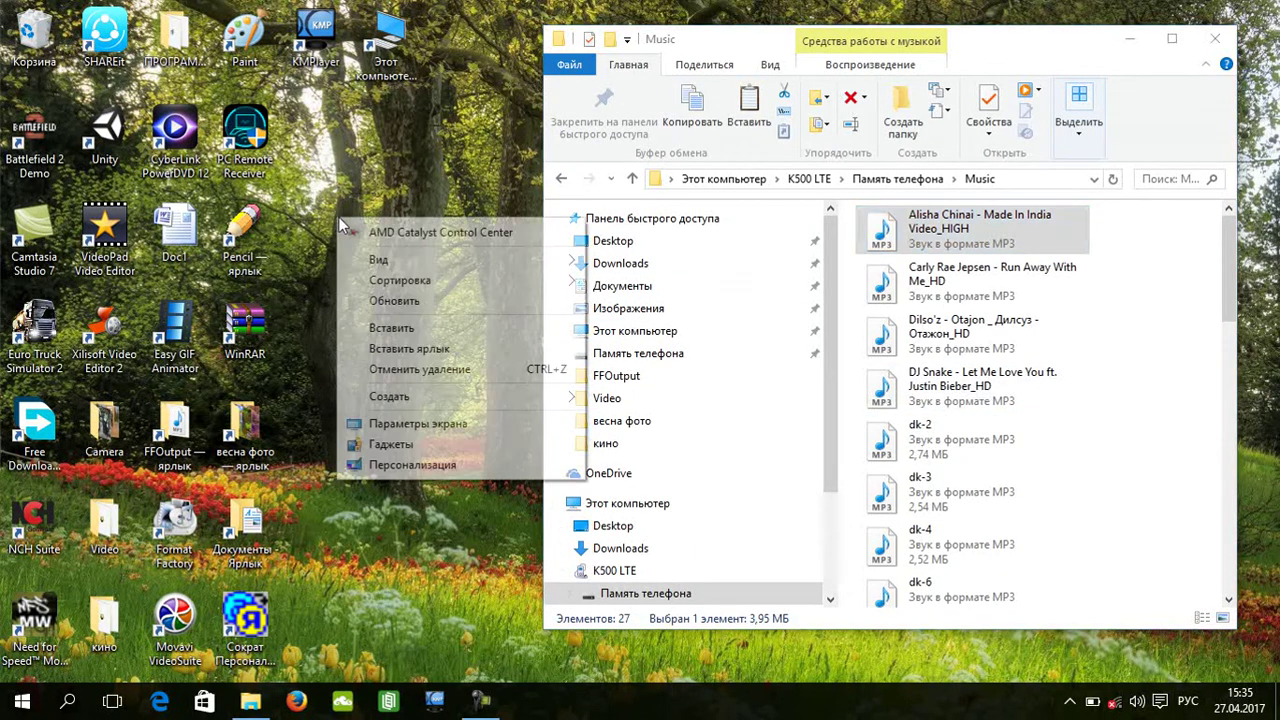
{"action": "left_click", "coordinate": [407, 330]}
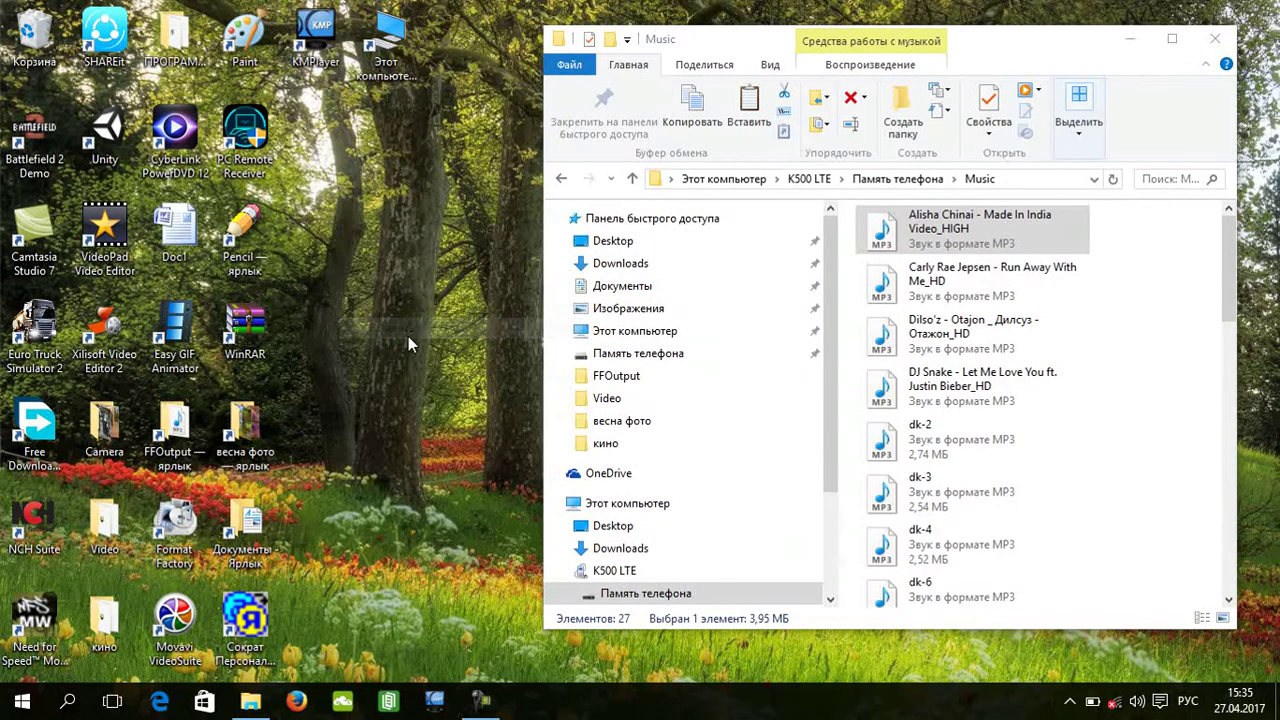
{"action": "right_click", "coordinate": [351, 196]}
{"action": "left_click", "coordinate": [411, 277]}
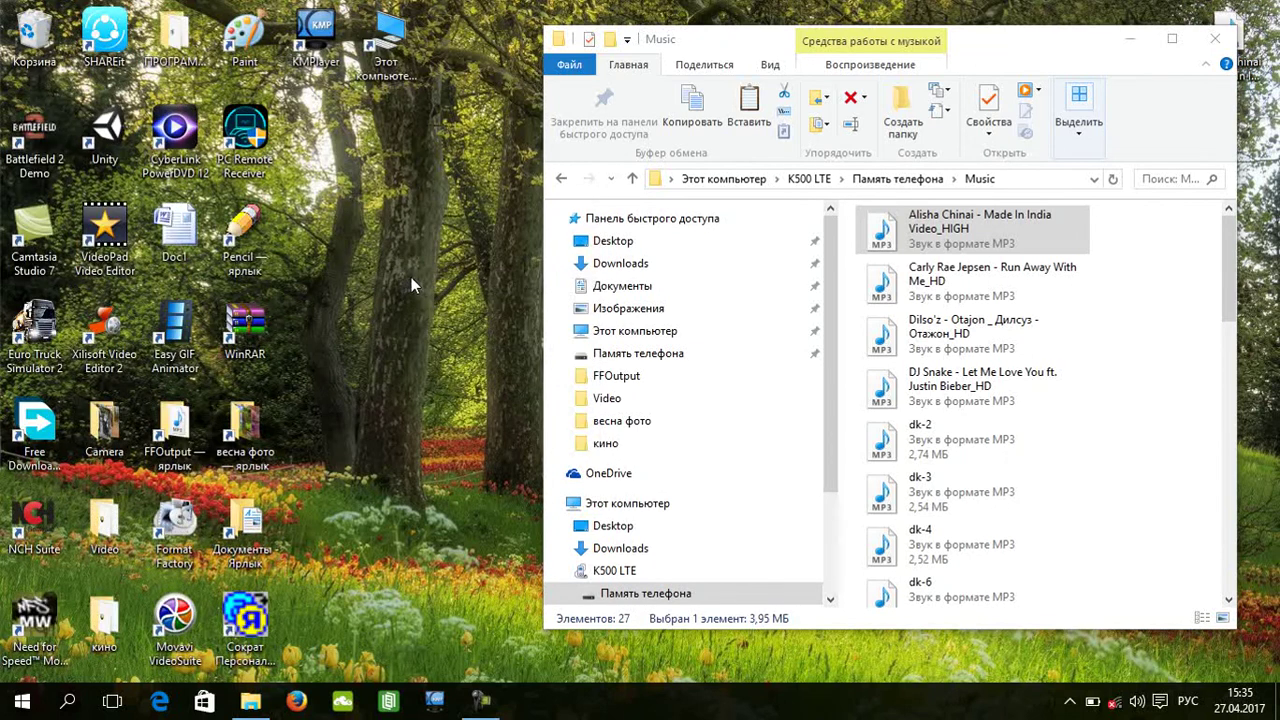
Minimize the Music folder window and move the copied MP3 to the upper middle of the refreshed desktop.
{"action": "left_click", "coordinate": [1129, 42]}
{"action": "right_click", "coordinate": [841, 124]}
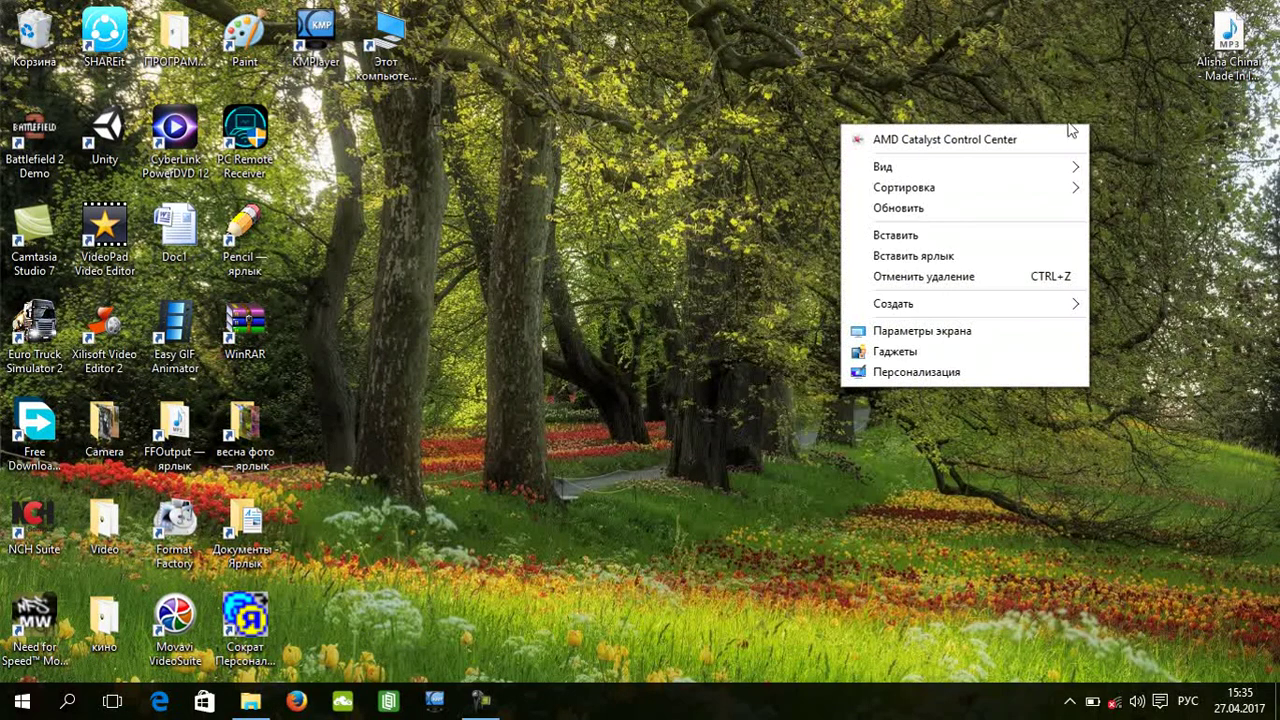
{"action": "left_click", "coordinate": [925, 210]}
{"action": "left_click_drag", "start_coordinate": [1228, 38], "coordinate": [662, 142]}
Play the copied MP3 from the desktop, skip forward in the track and pause it.
{"action": "right_click", "coordinate": [668, 138]}
{"action": "left_click", "coordinate": [687, 148]}
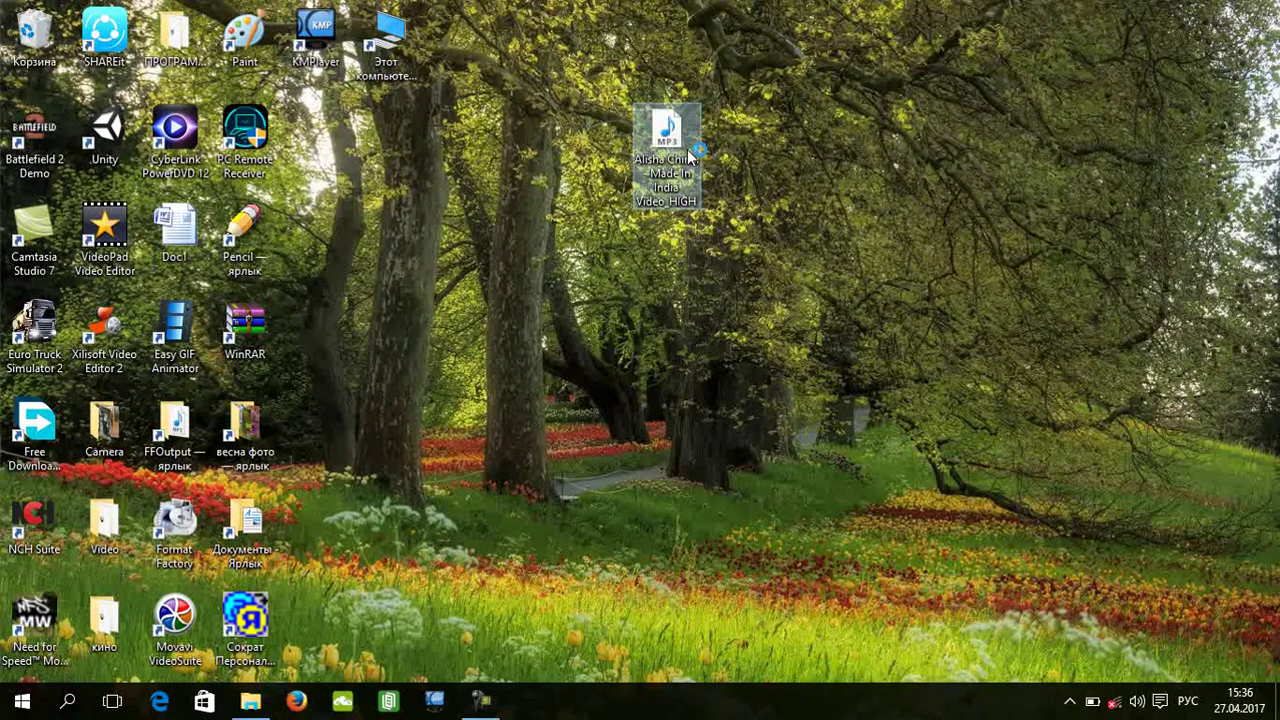
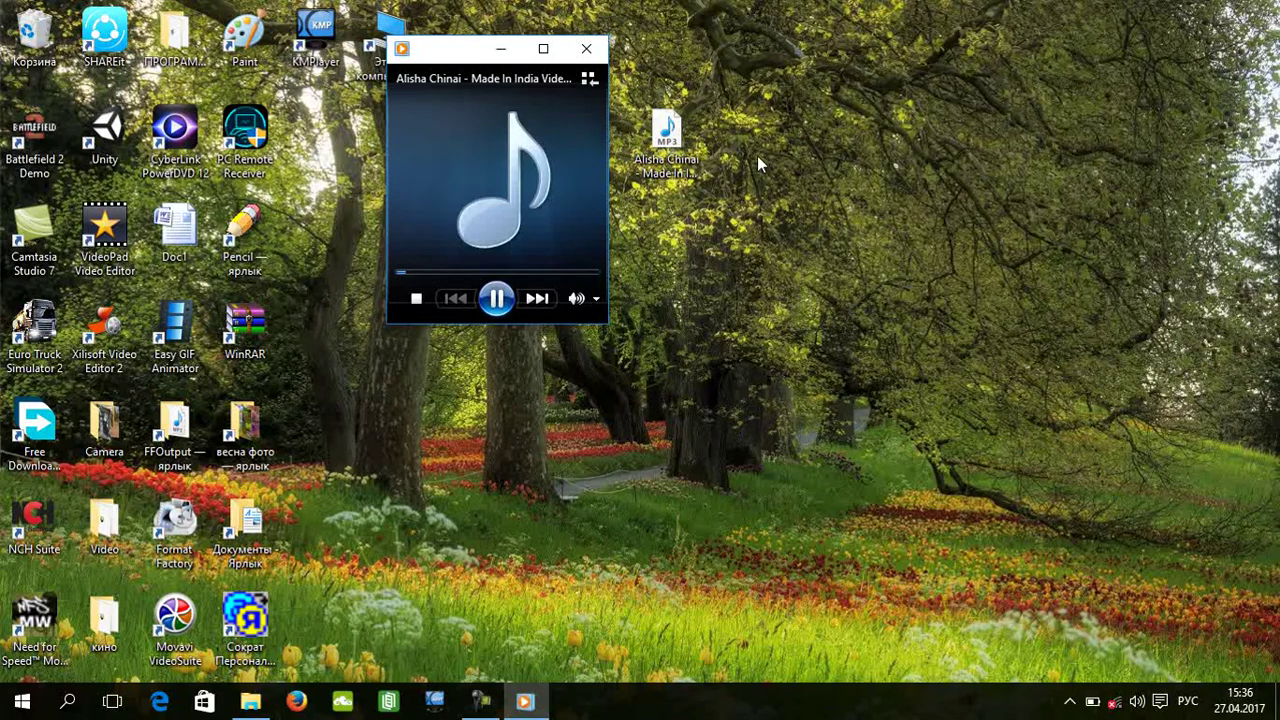
{"action": "left_click", "coordinate": [442, 274]}
{"action": "left_click", "coordinate": [483, 273]}
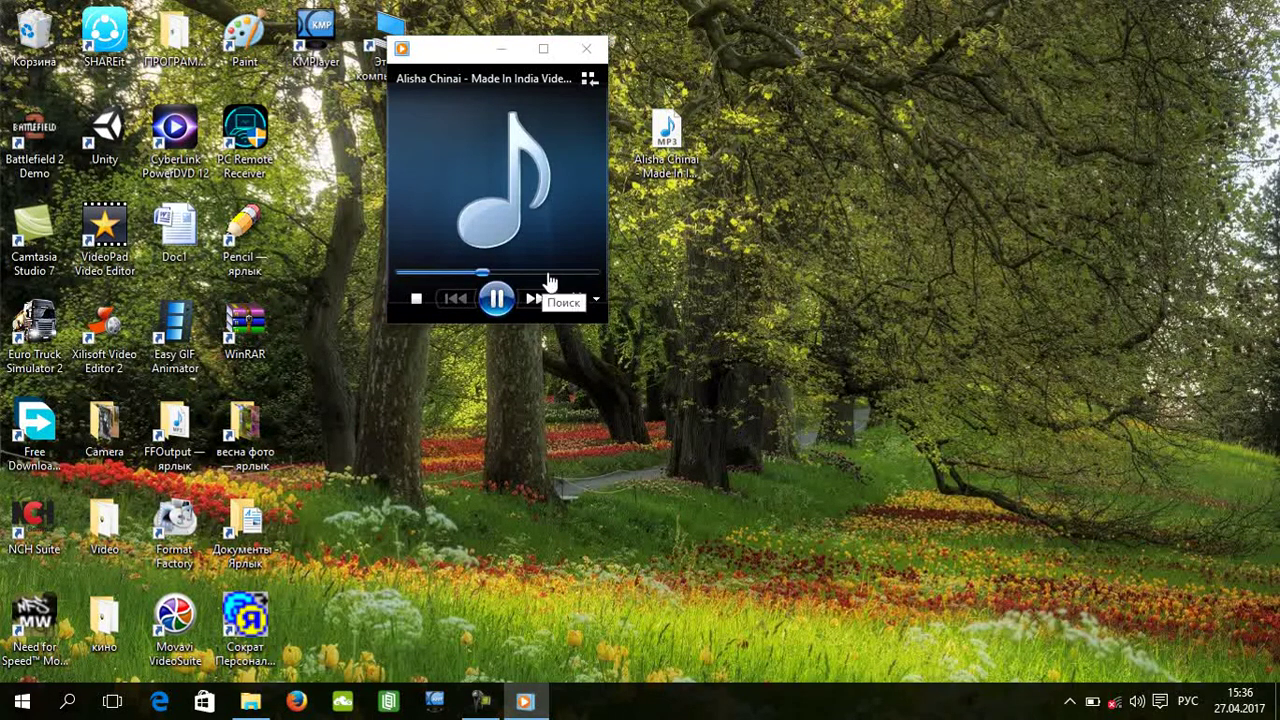
{"action": "left_click", "coordinate": [496, 294]}
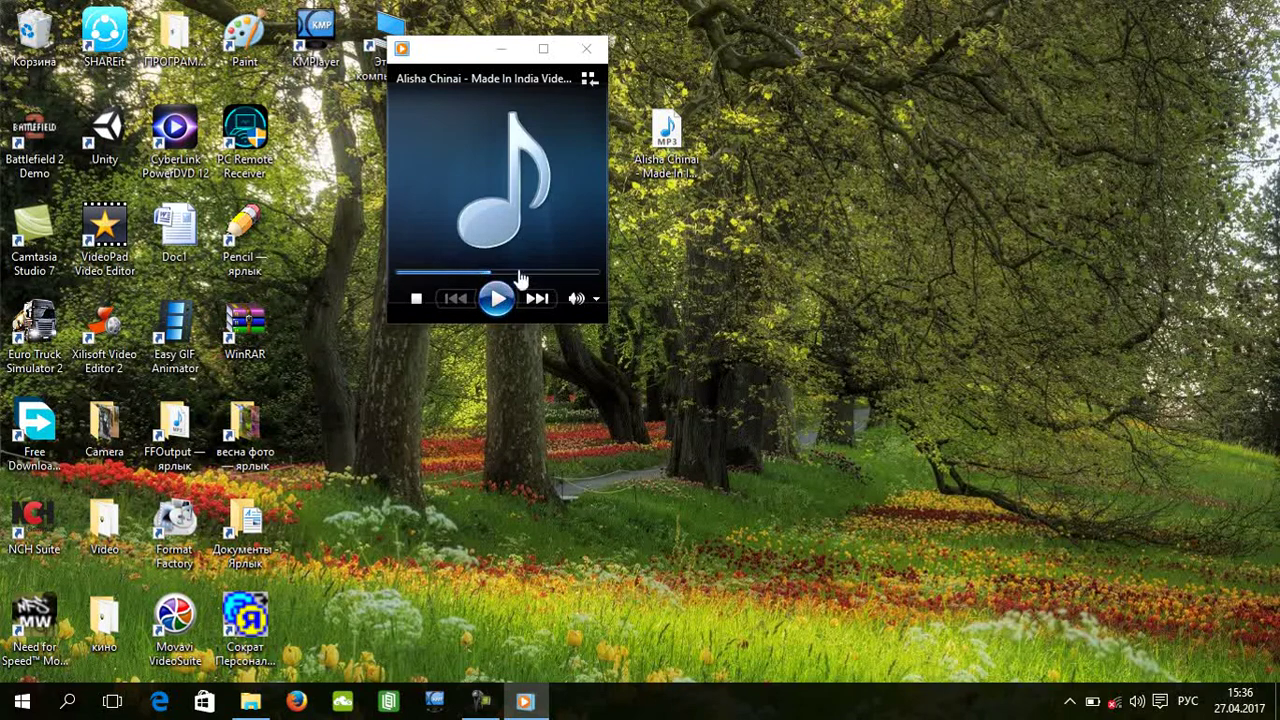
Try other playback positions in the paused track, resume it briefly and close the player.
{"action": "left_click", "coordinate": [547, 273]}
{"action": "left_click_drag", "start_coordinate": [547, 274], "coordinate": [463, 275]}
{"action": "mouse_move", "coordinate": [588, 306]}
{"action": "left_click", "coordinate": [497, 303]}
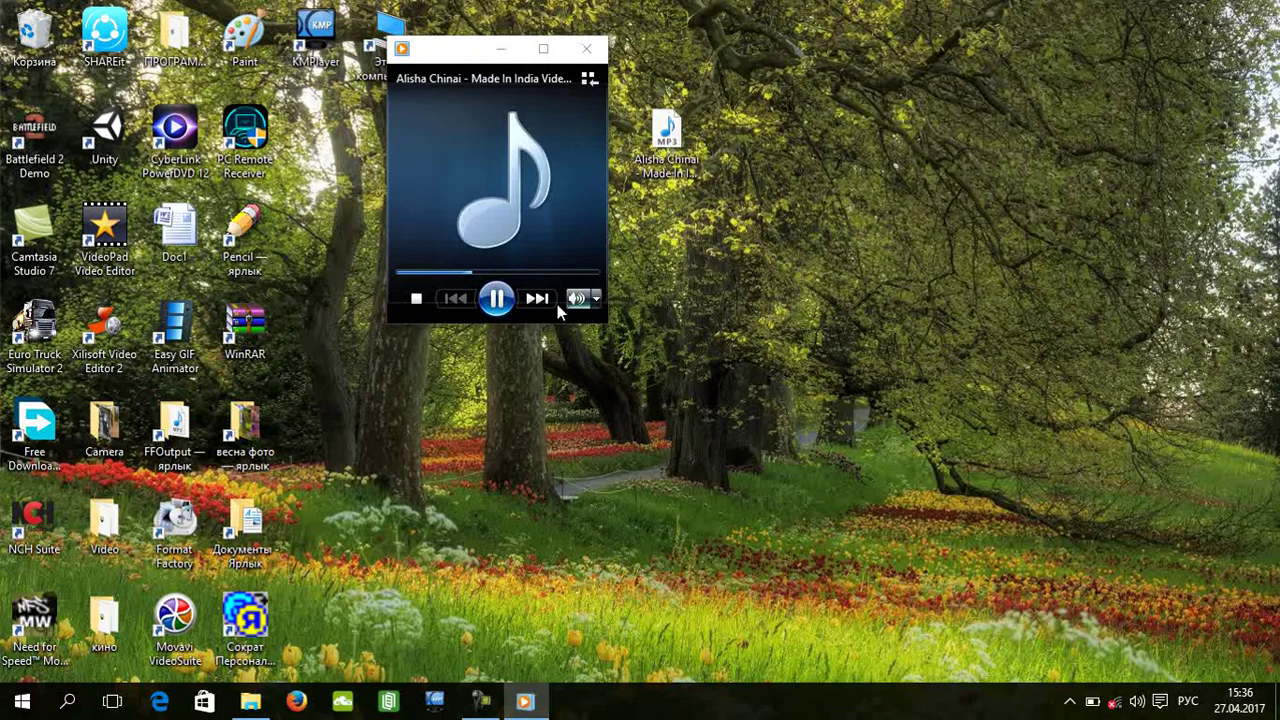
{"action": "left_click", "coordinate": [508, 305]}
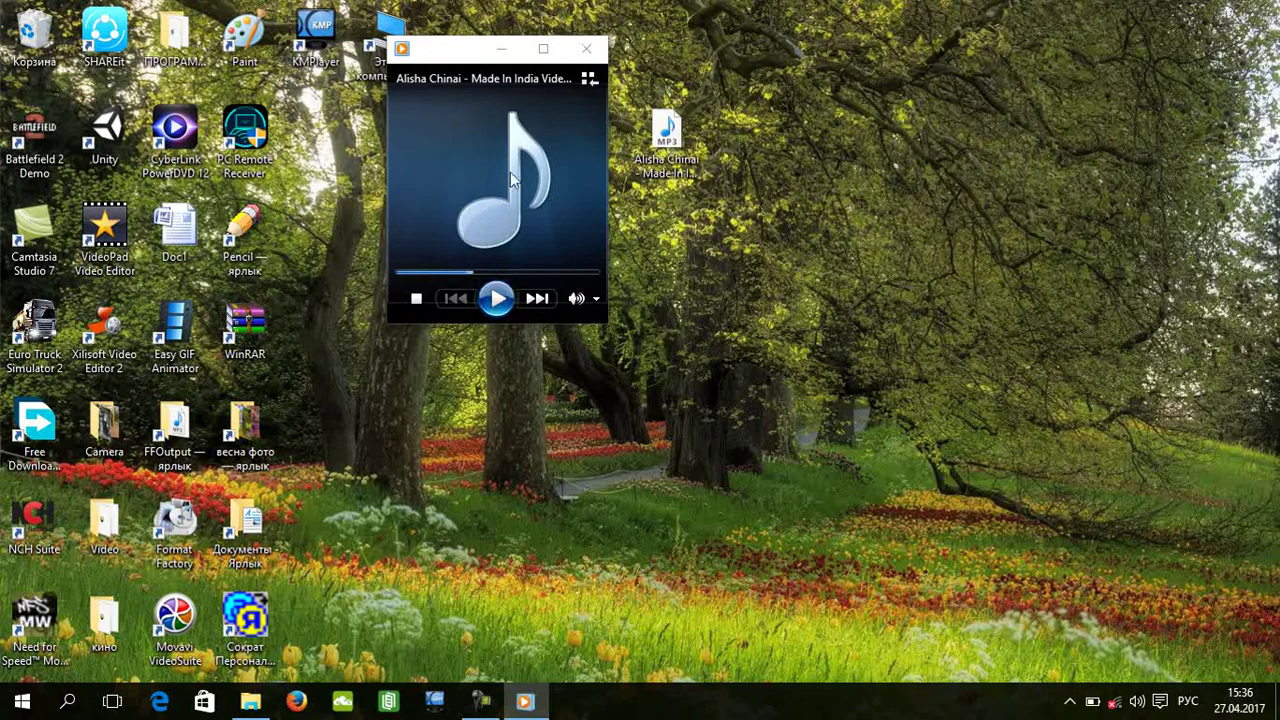
{"action": "left_click", "coordinate": [585, 57]}
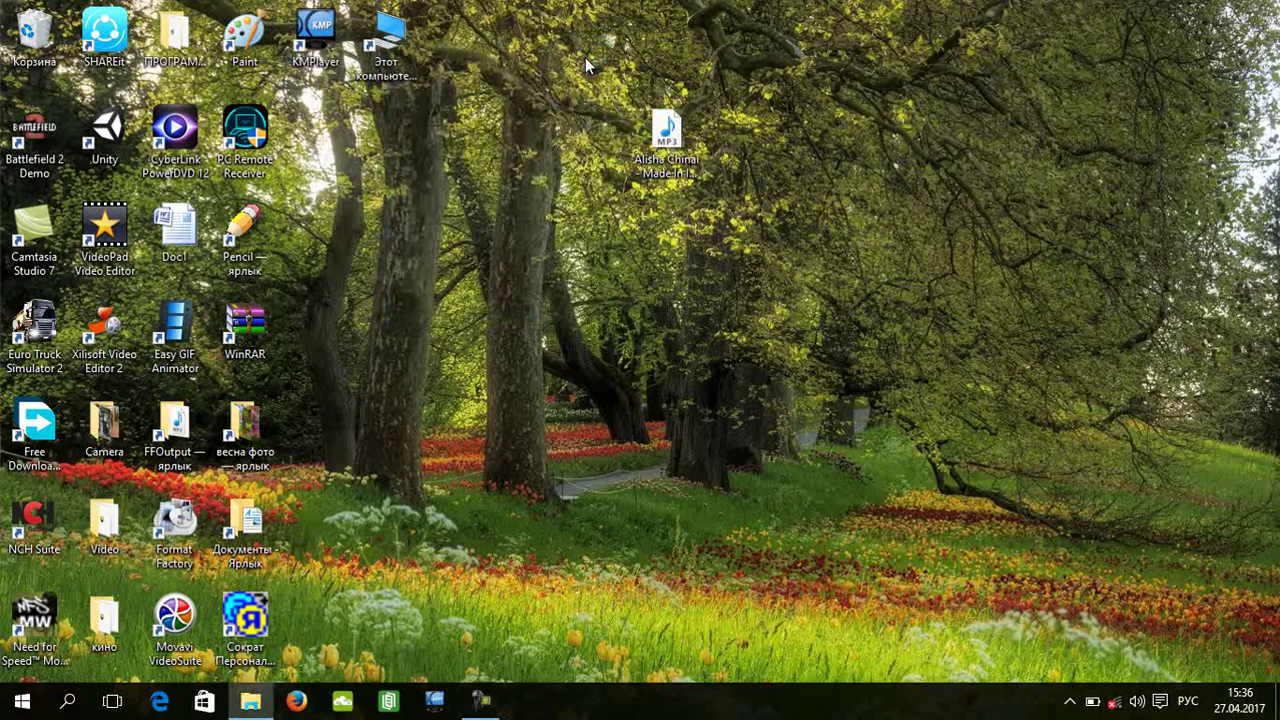
Play the desktop MP3 again, reposition the player window and minimize it.
{"action": "right_click", "coordinate": [657, 130]}
{"action": "left_click", "coordinate": [645, 125]}
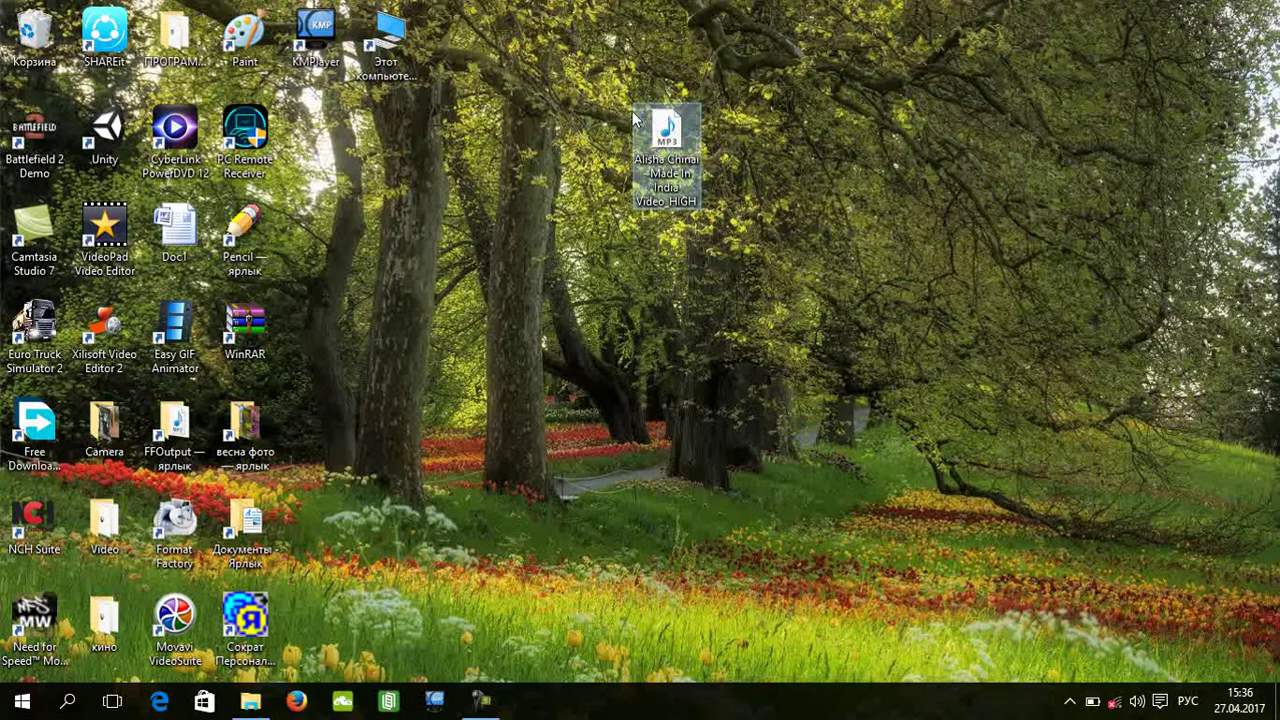
{"action": "double_click", "coordinate": [698, 137]}
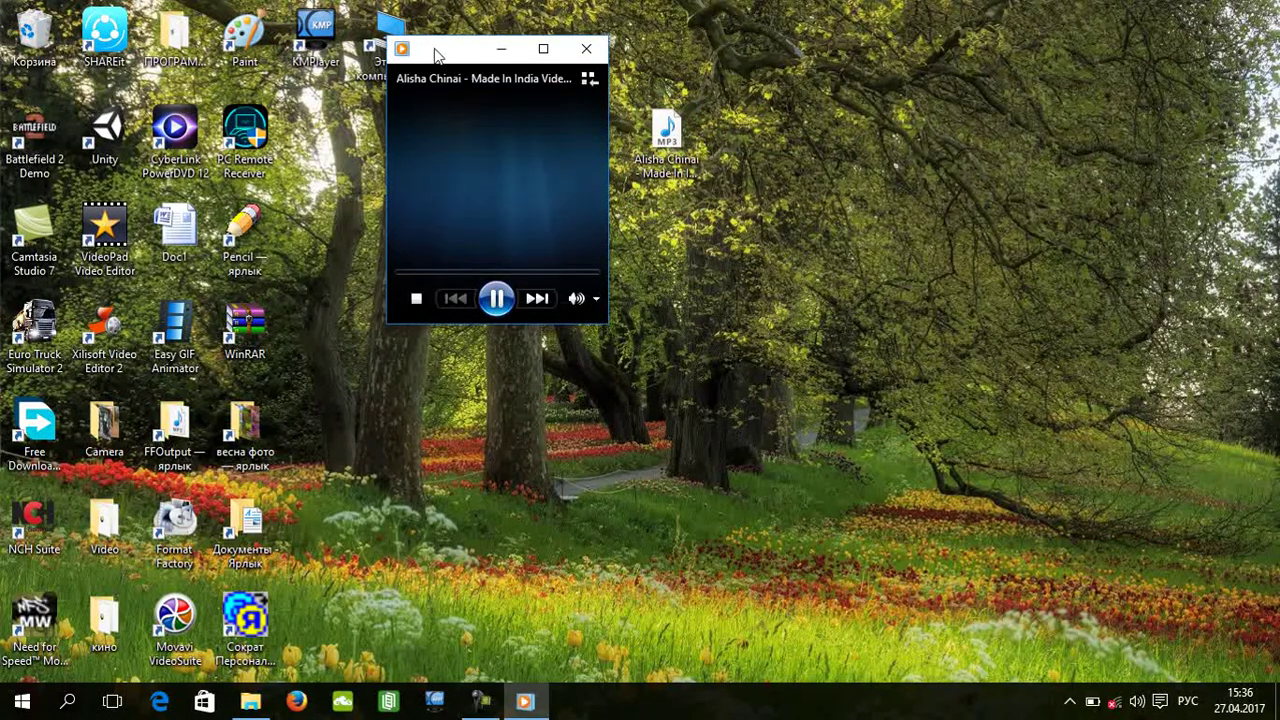
{"action": "left_click_drag", "start_coordinate": [434, 55], "coordinate": [507, 83]}
{"action": "left_click", "coordinate": [566, 75]}
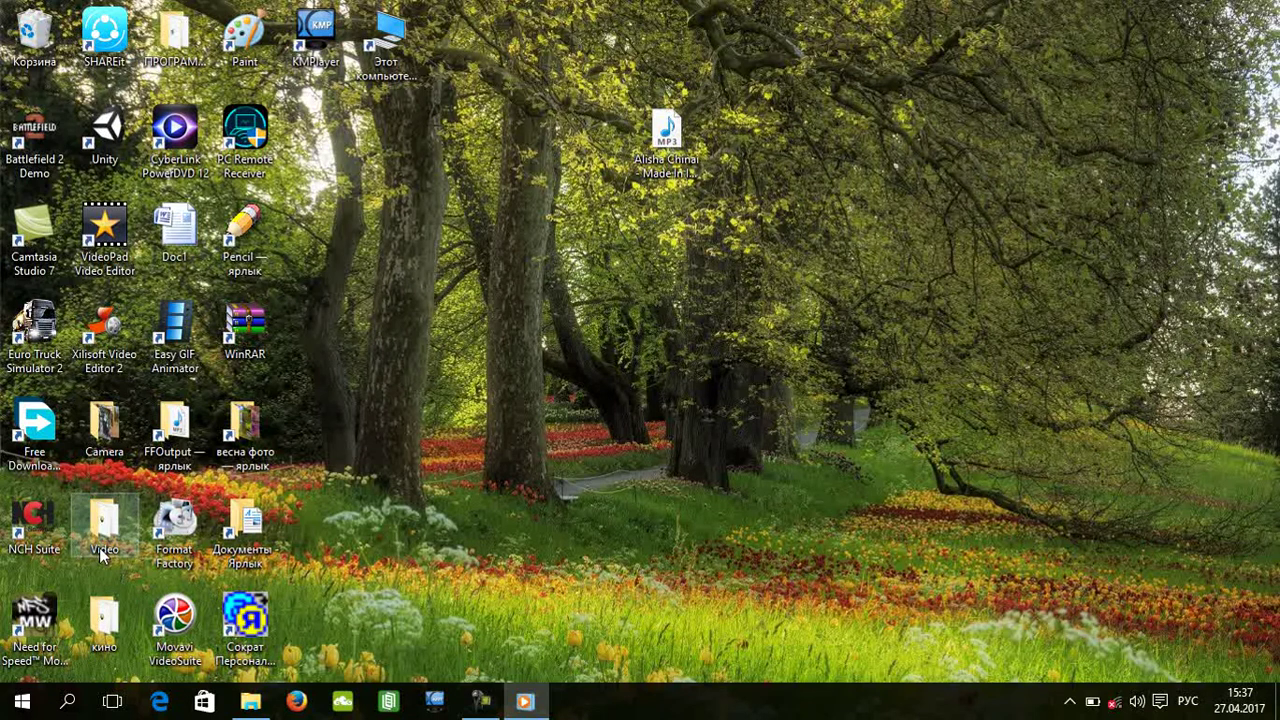
Open Doc1 from the desktop, replace the selected WordArt with "ываываавыаывы" and add "Аыаываа" in the blank area below it.
{"action": "double_click", "coordinate": [168, 239]}
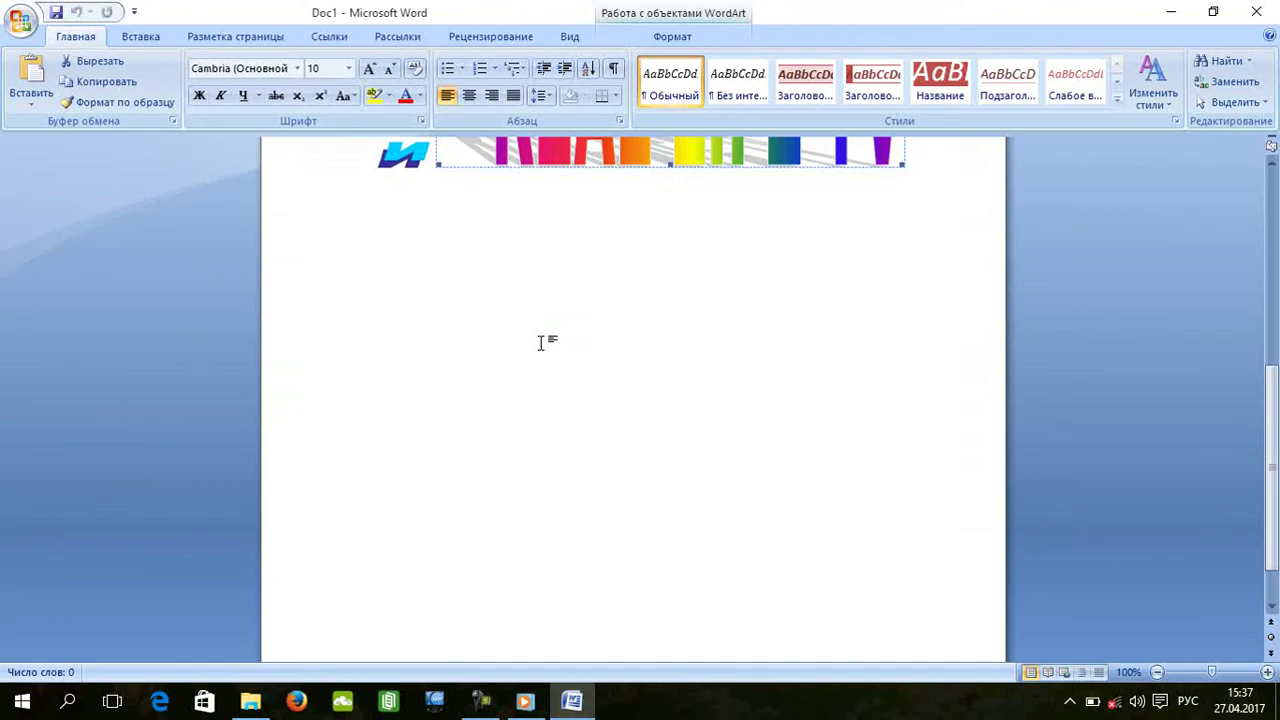
{"action": "type", "text": "ывываавываывы"}
{"action": "double_click", "coordinate": [585, 293]}
{"action": "type", "text": "Аыаываа"}
Fill the rest of the page with short sample lines starting at the margin with "Пп", "П", "Кп" and "Е", continuing down to "Кн".
{"action": "double_click", "coordinate": [368, 344]}
{"action": "type", "text": "Пп"}
{"action": "key", "text": "Return"}
{"action": "type", "text": "п"}
{"action": "key", "text": "Return"}
{"action": "type", "text": "Кп"}
{"action": "key", "text": "Return"}
{"action": "type", "text": "Е"}
{"action": "key", "text": "Return"}
{"action": "key", "text": "Return"}
{"action": "type", "text": "Пку"}
{"action": "key", "text": "Return"}
{"action": "type", "text": "П Уп е"}
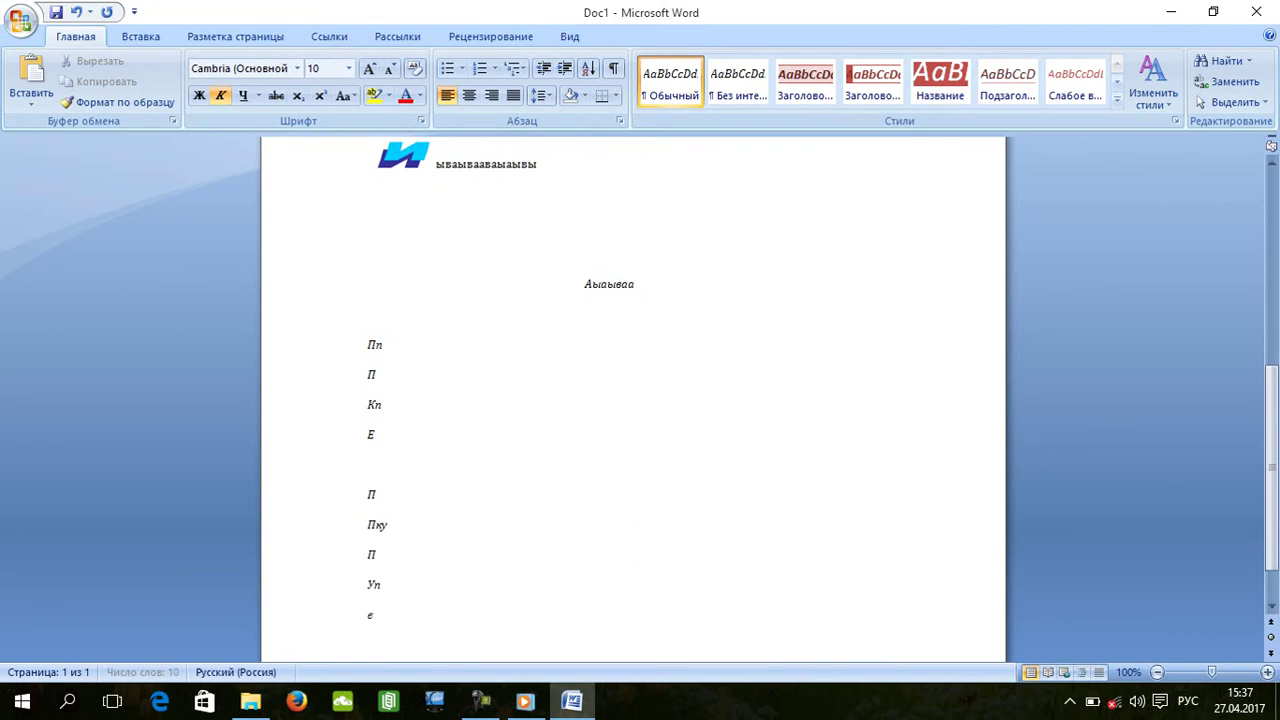
{"action": "type", "text": "е Ек Е К Н Н Кенен Ен Е н Н Е  у Укеуеукеуке е     Уе  Н  Ук У  Кн"}
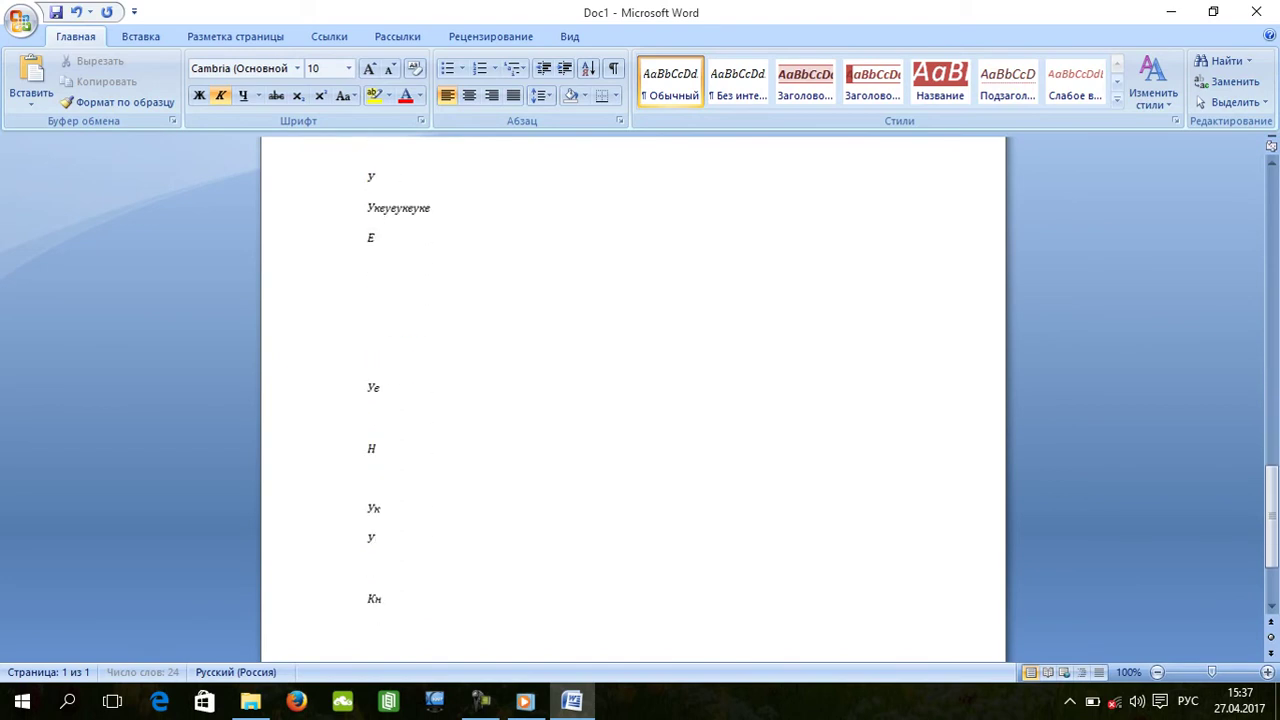
Add the lines "Рк", "К", "Н" and "нкенкекенкенкнкккееее", and fill the blank line above "Кн" with sample text.
{"action": "type", "text": "  Рк  К  Н нкенкекенкен"}
{"action": "type", "text": "кнккееее"}
{"action": "left_click", "coordinate": [571, 238]}
{"action": "type", "text": "нкенкенкенкнекн"}
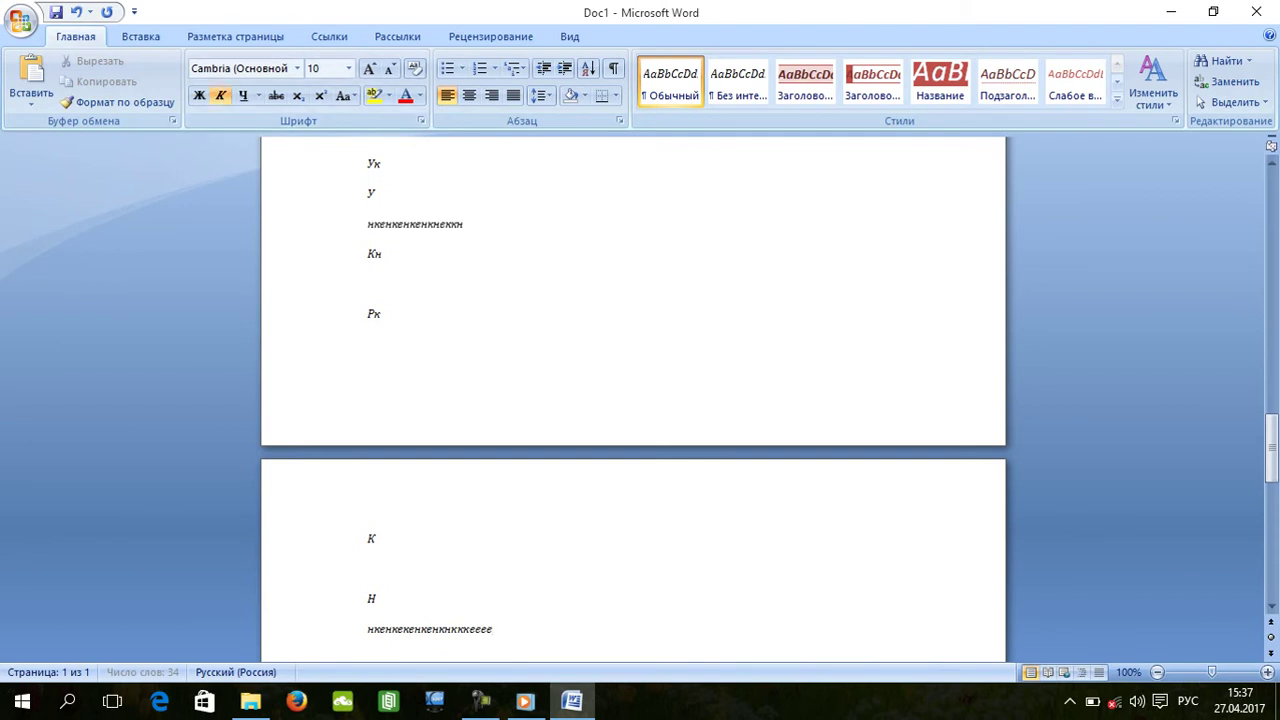
Write "нкенекгггкее" on the blank line between "Кн" and "Рк".
{"action": "left_click", "coordinate": [420, 96]}
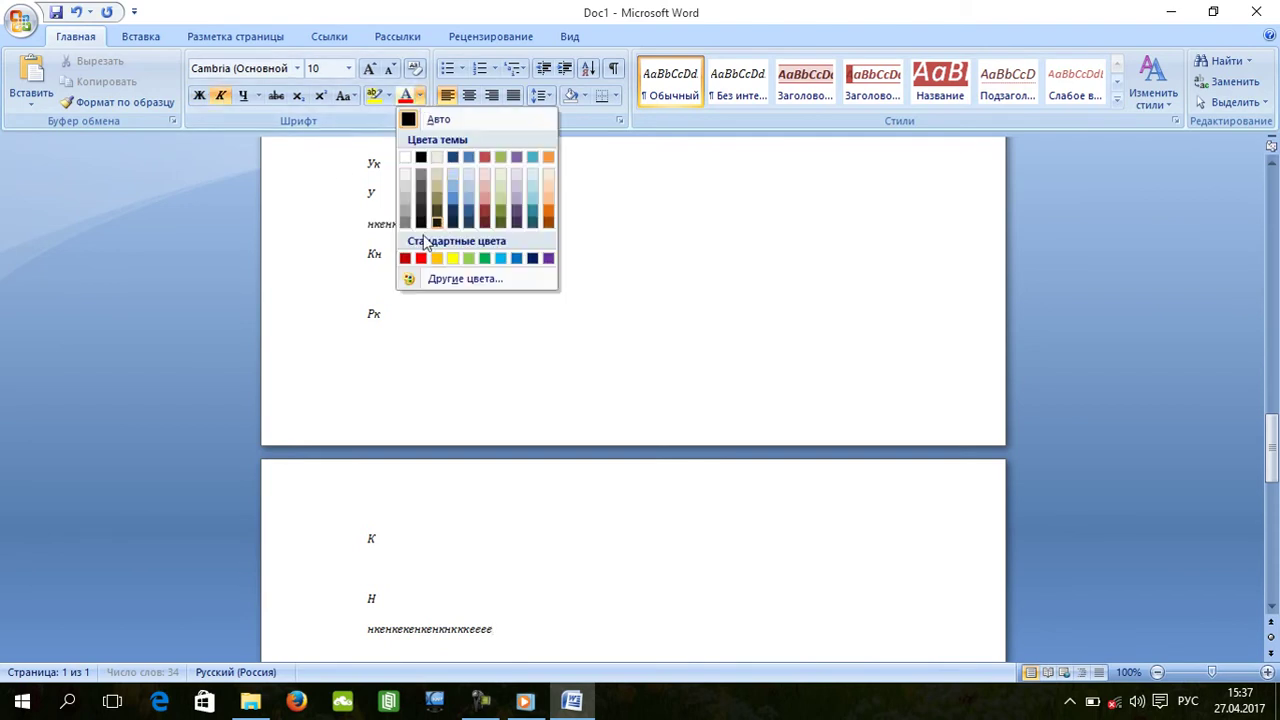
{"action": "left_click", "coordinate": [578, 285]}
{"action": "type", "text": "нкенекгггкее"}
{"action": "left_click", "coordinate": [485, 290]}
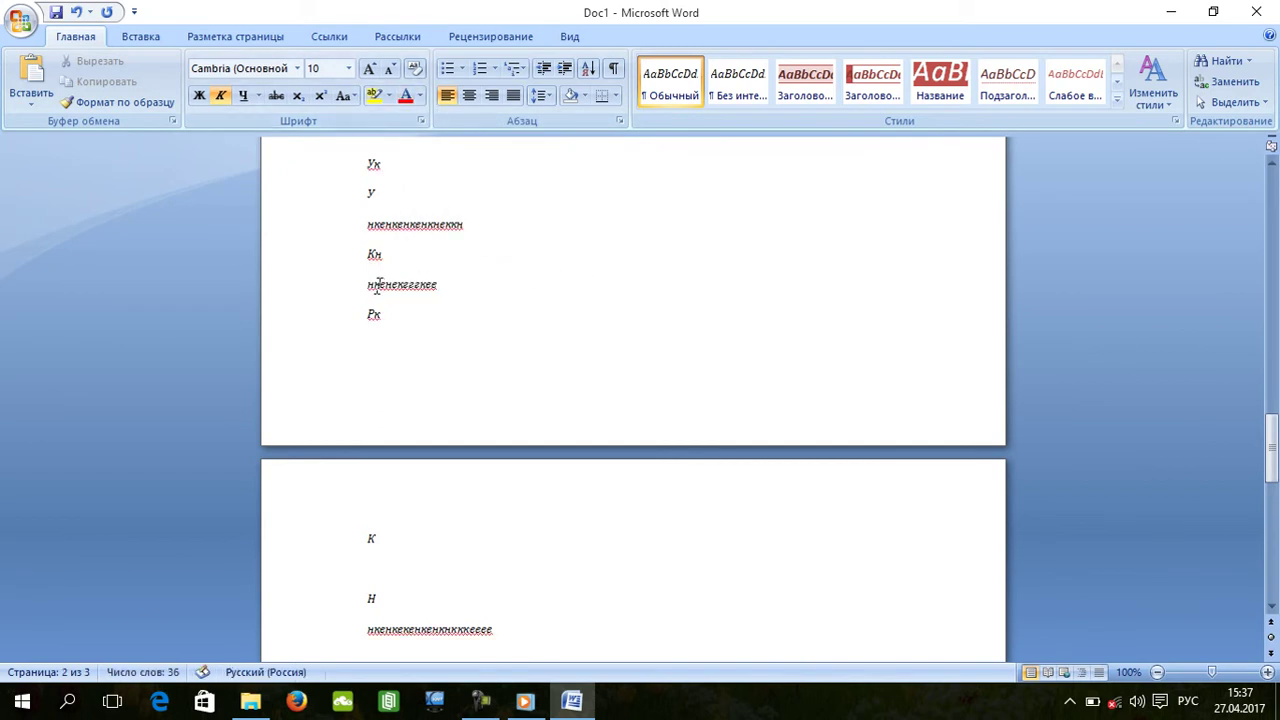
Colour the word "нкенекгггкее" in standard red.
{"action": "double_click", "coordinate": [421, 285]}
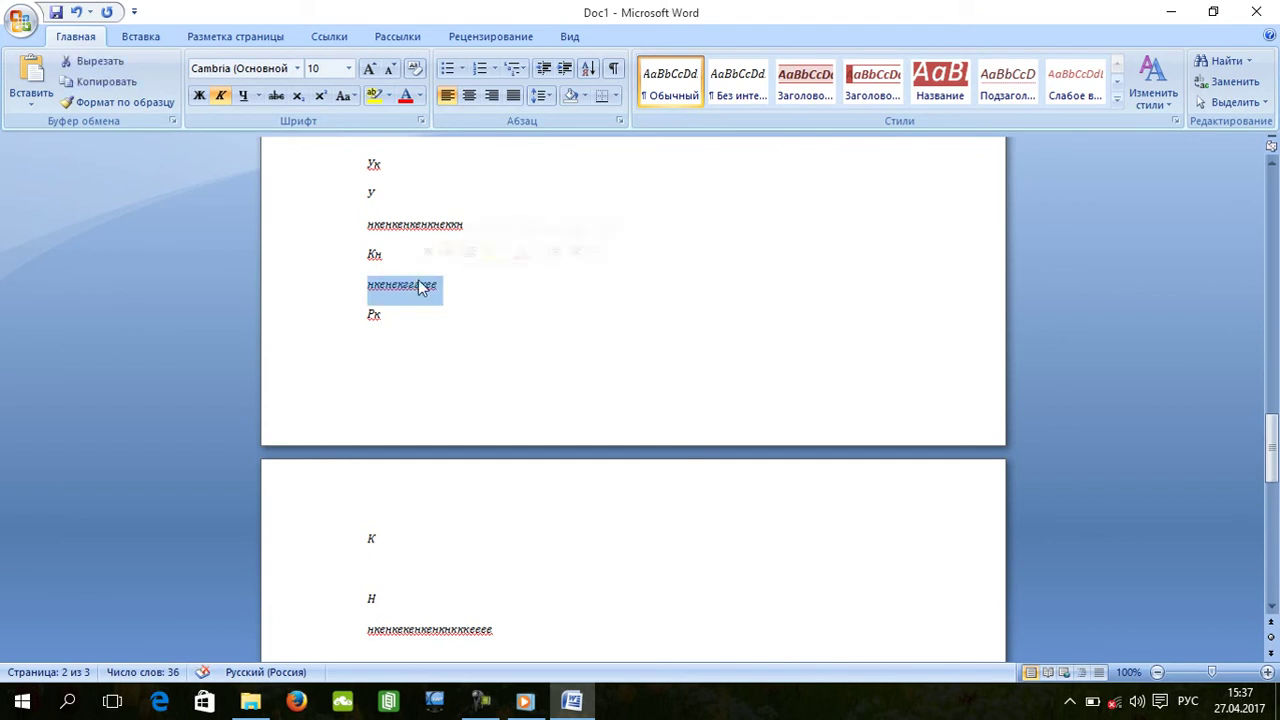
{"action": "left_click", "coordinate": [419, 96]}
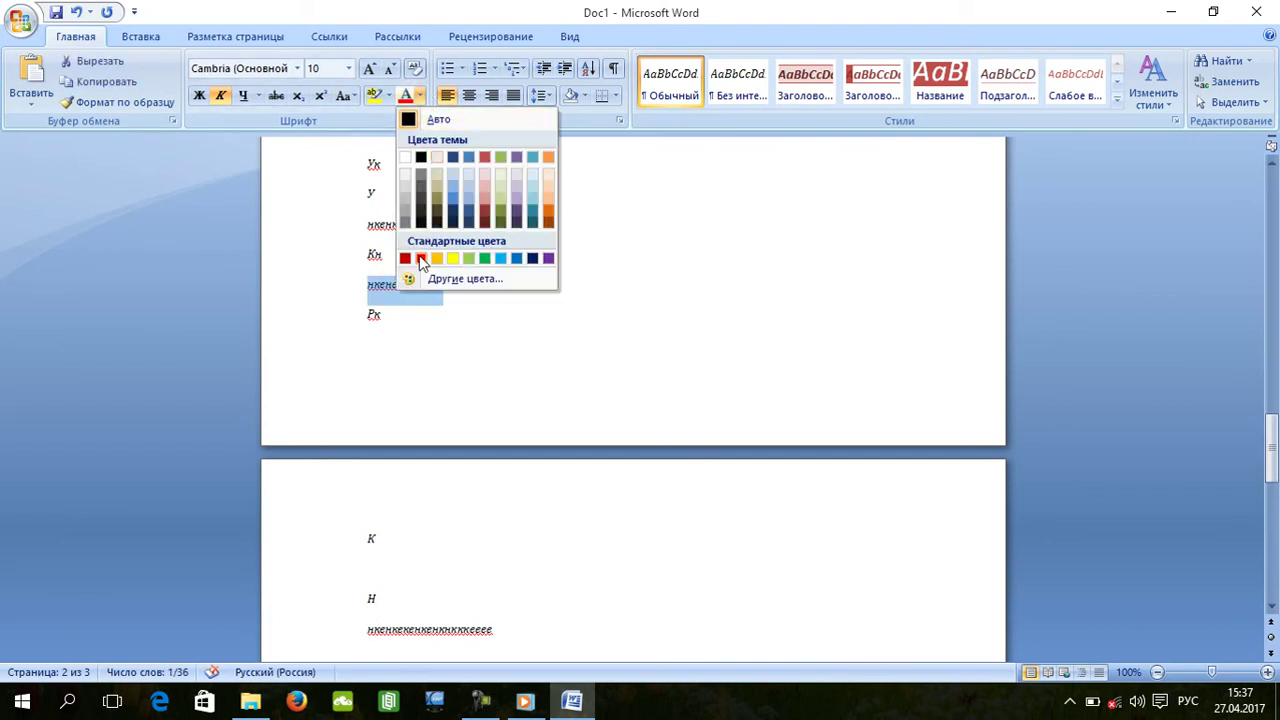
{"action": "left_click", "coordinate": [418, 257]}
{"action": "key", "text": "Up"}
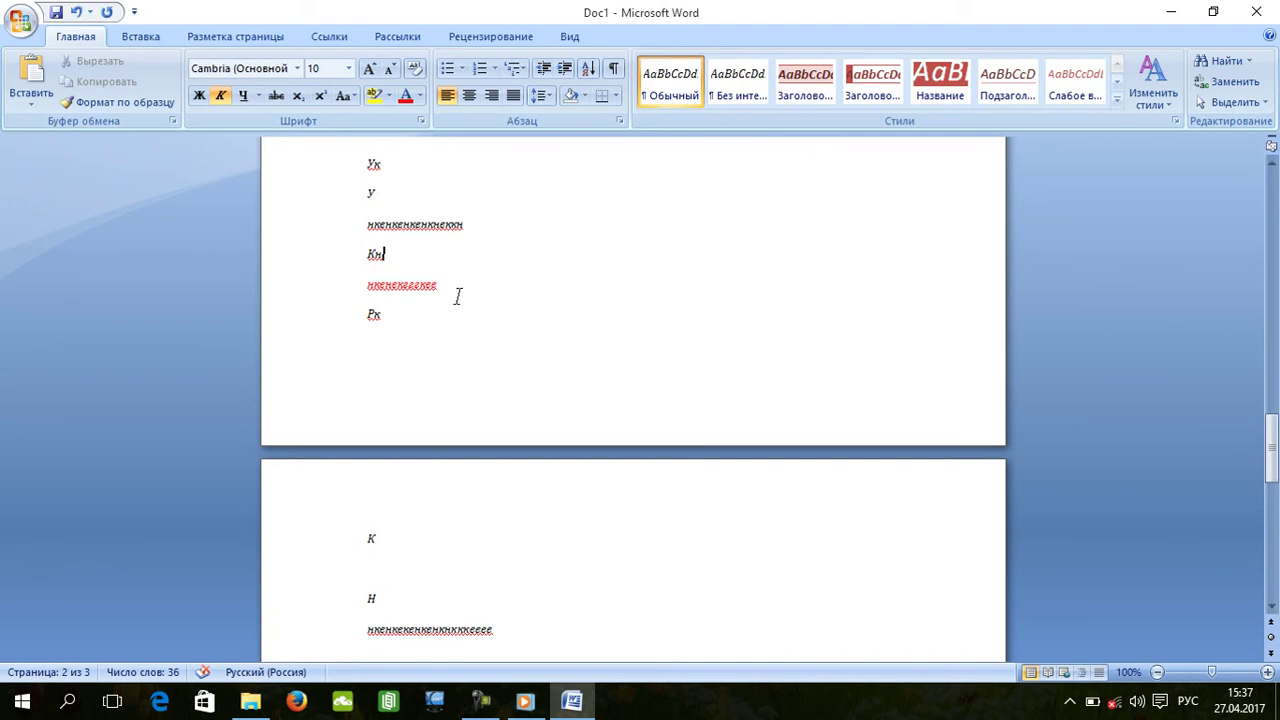
Choose bright green as the text highlight colour and extend the "Рк" line to "Рккнекнкгннннн".
{"action": "left_click", "coordinate": [388, 96]}
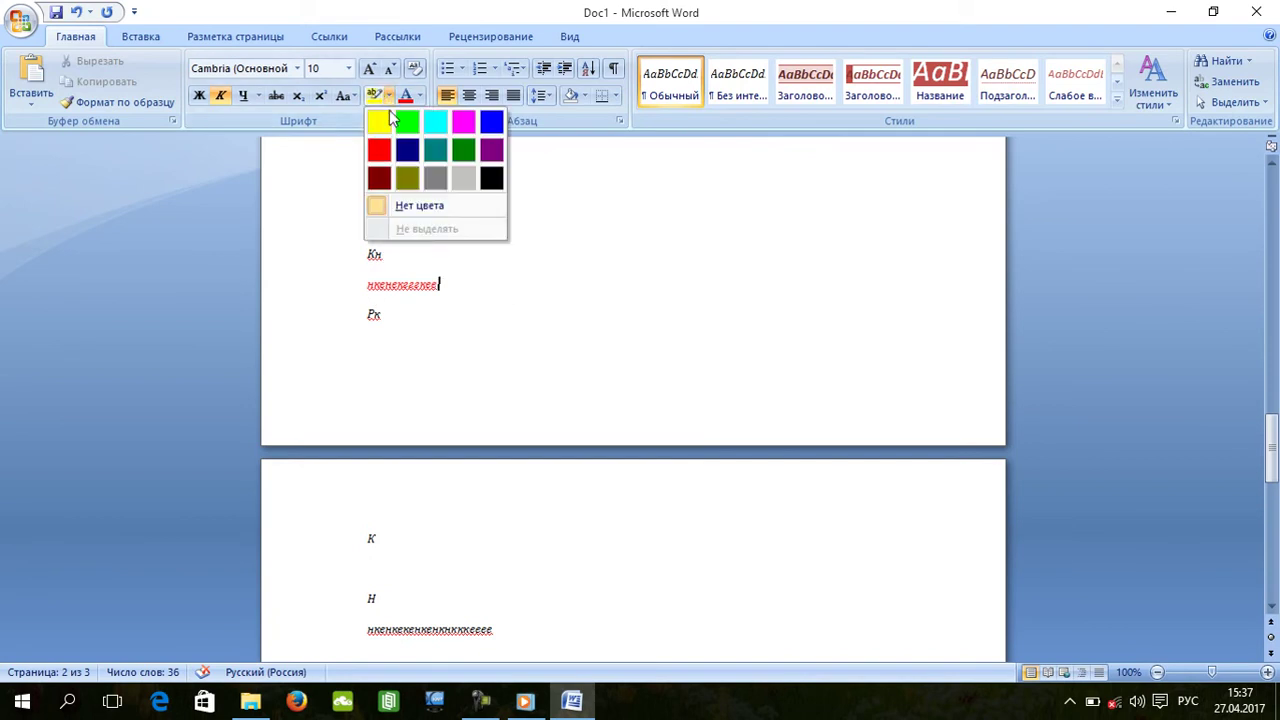
{"action": "left_click", "coordinate": [407, 122]}
{"action": "key", "text": "Down"}
{"action": "type", "text": "некнкгннннн"}
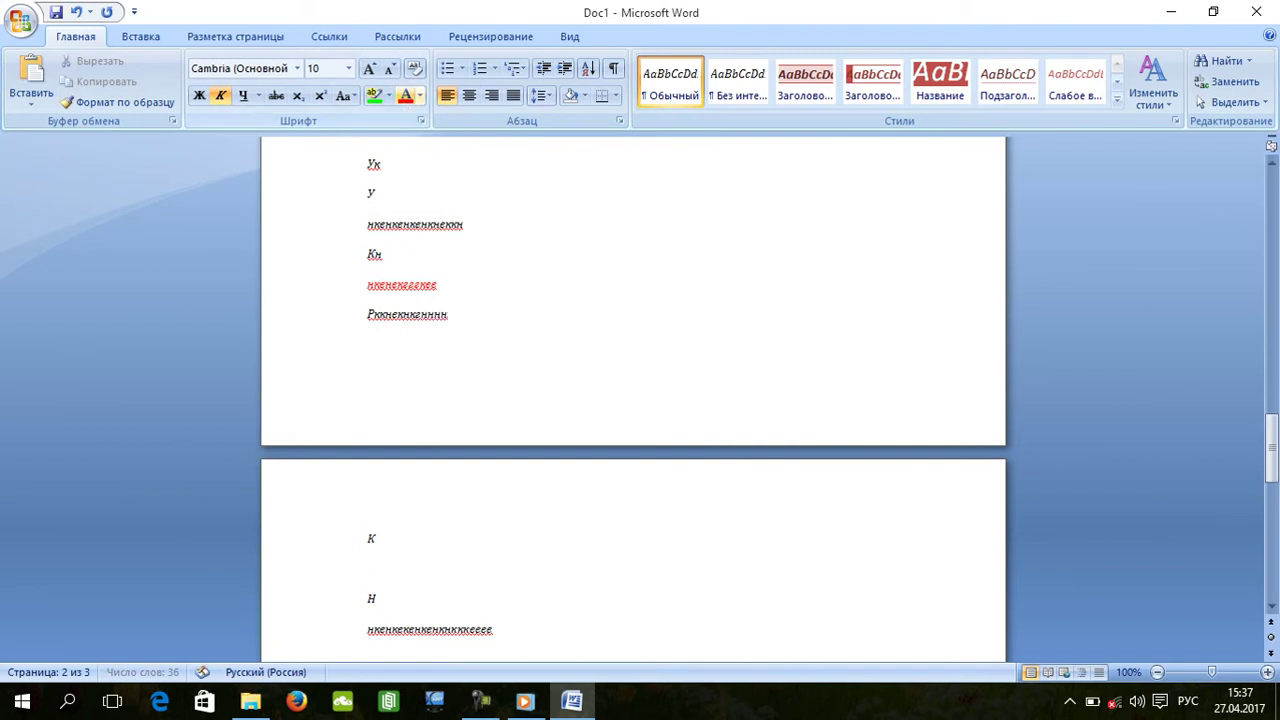
Choose the standard green font colour and continue the red line with more sample text at its end.
{"action": "left_click", "coordinate": [419, 98]}
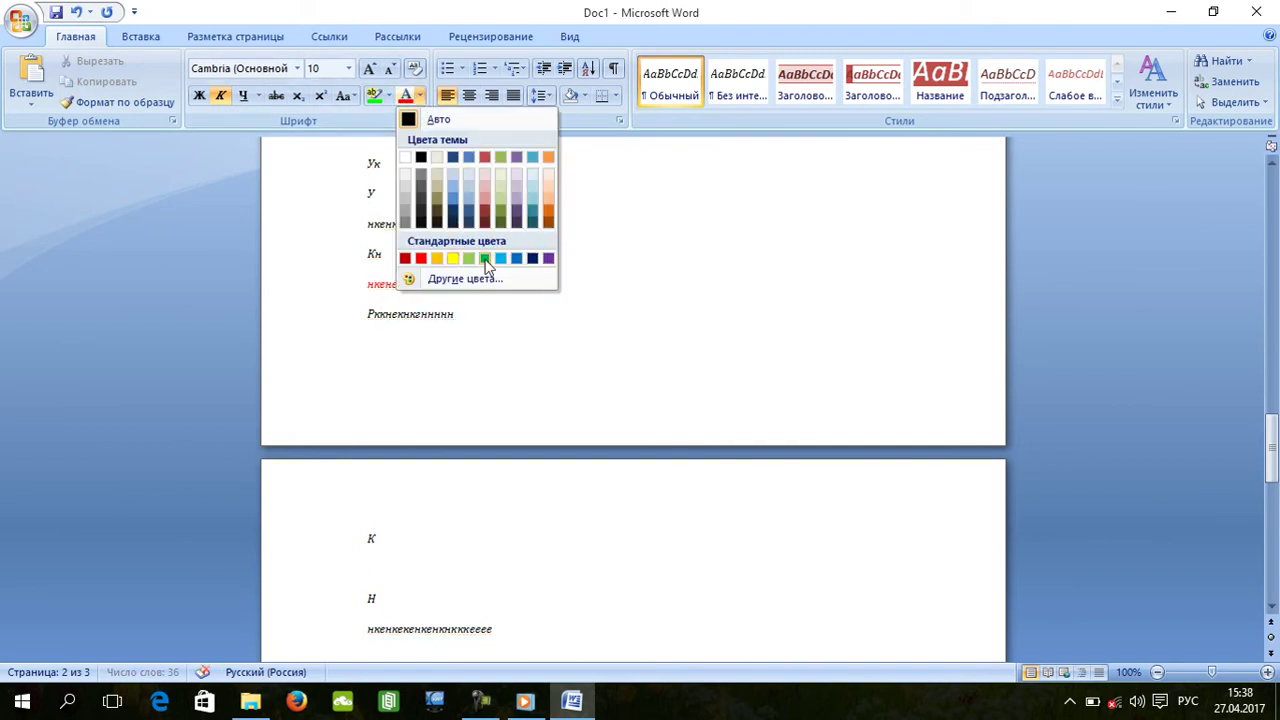
{"action": "left_click", "coordinate": [485, 259]}
{"action": "left_click", "coordinate": [566, 274]}
{"action": "type", "text": "неннекенекнекн"}
Set the font colour to dark olive green and add the line "гшшшгшншепкук" under the red line.
{"action": "left_click", "coordinate": [420, 96]}
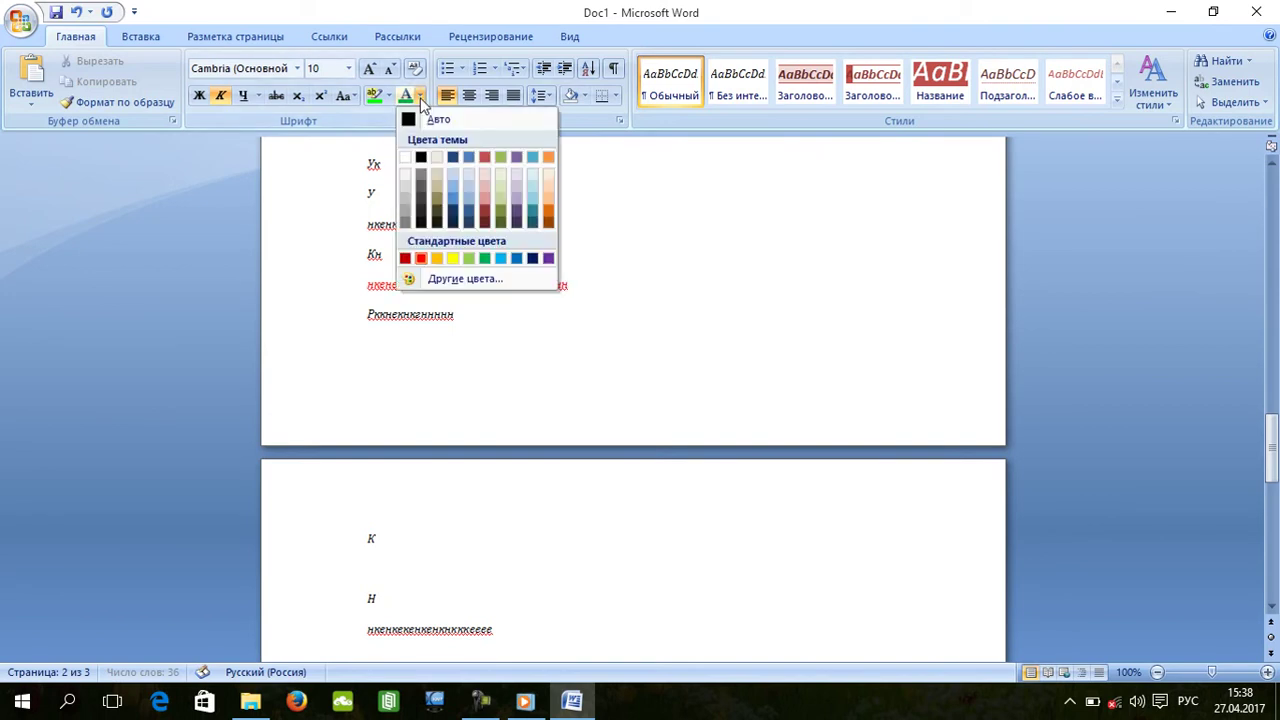
{"action": "left_click", "coordinate": [501, 218]}
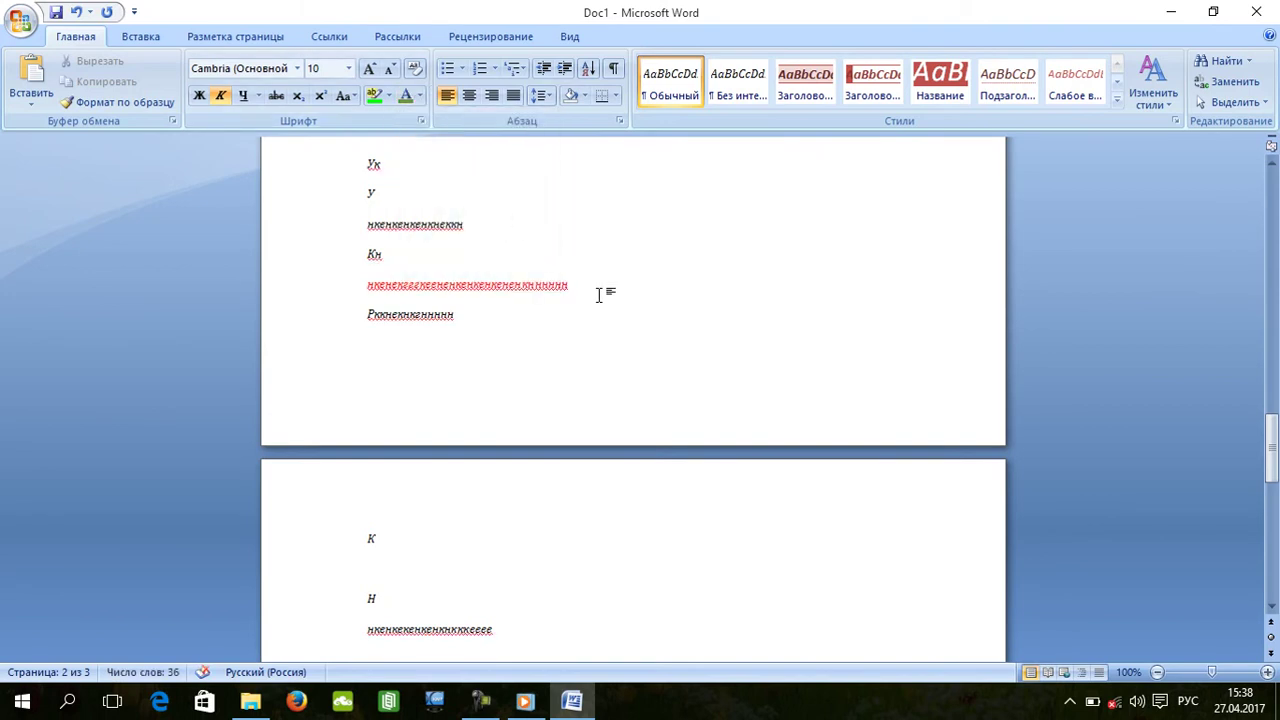
{"action": "key", "text": "Return"}
{"action": "type", "text": "вш"}
{"action": "type", "text": "кук"}
Set the font colour to a muted theme red and add several short sample lines from "Еукеукеуеу" to "уеуееку".
{"action": "left_click", "coordinate": [419, 96]}
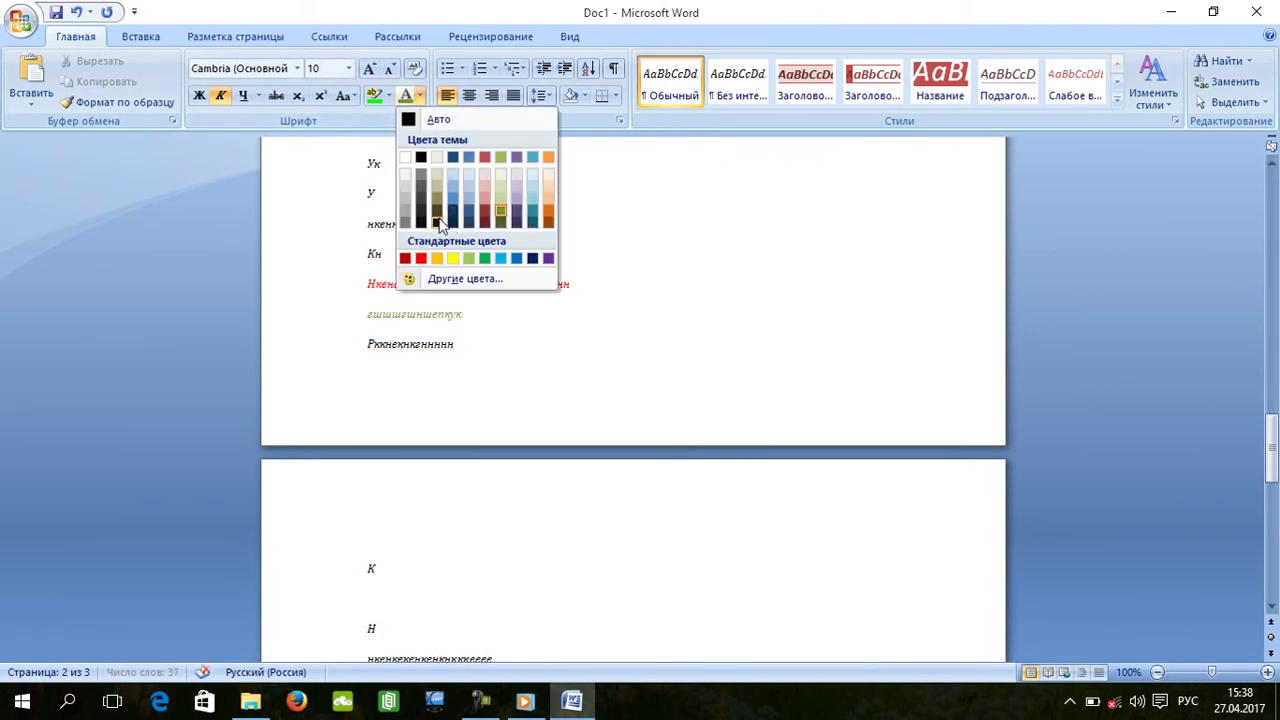
{"action": "left_click", "coordinate": [494, 167]}
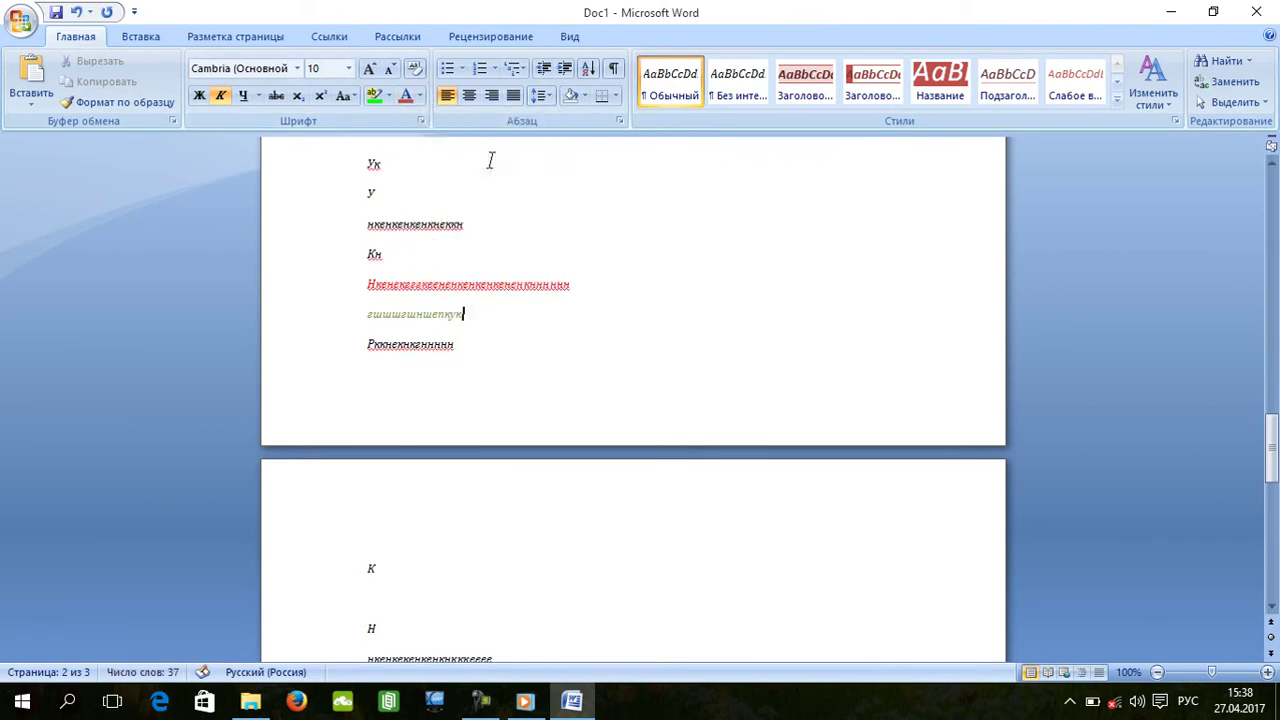
{"action": "key", "text": "Return"}
{"action": "type", "text": "еук"}
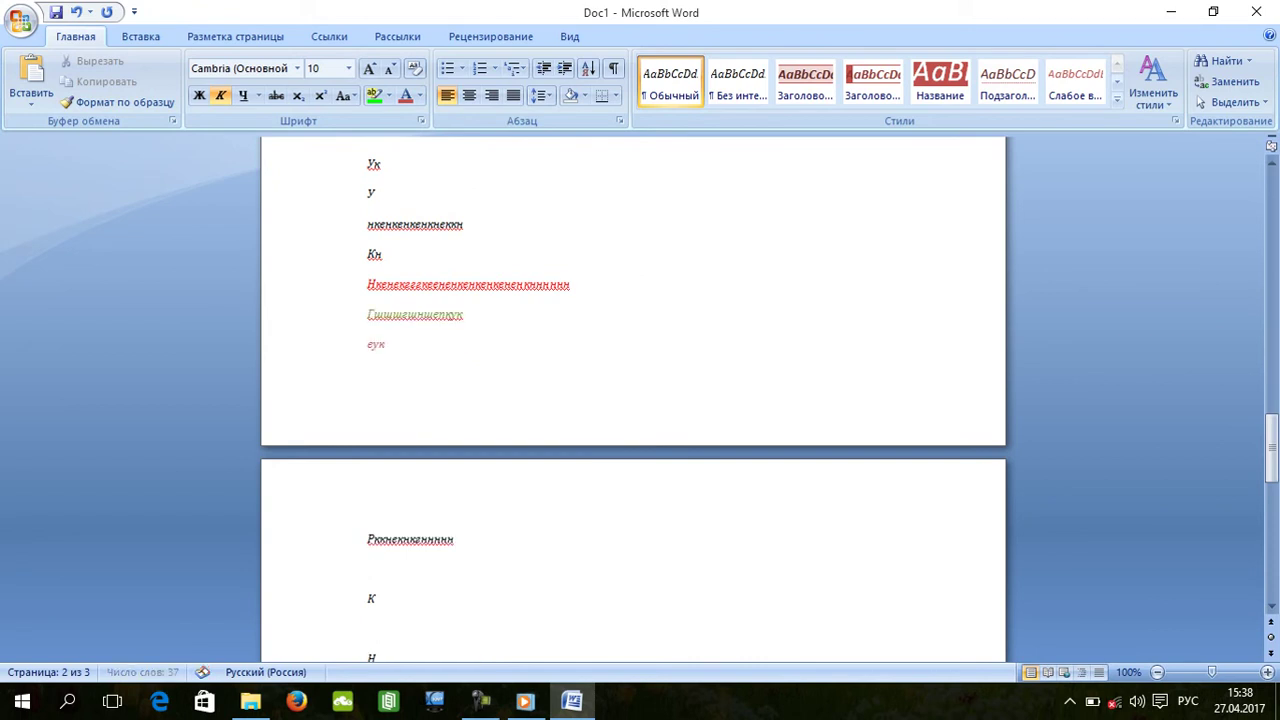
{"action": "key", "text": "Return"}
{"action": "type", "text": "е"}
{"action": "key", "text": "Return"}
{"action": "type", "text": "еук"}
{"action": "key", "text": "Return"}
{"action": "type", "text": "ук"}
{"action": "key", "text": "Return"}
{"action": "type", "text": "еукеук у"}
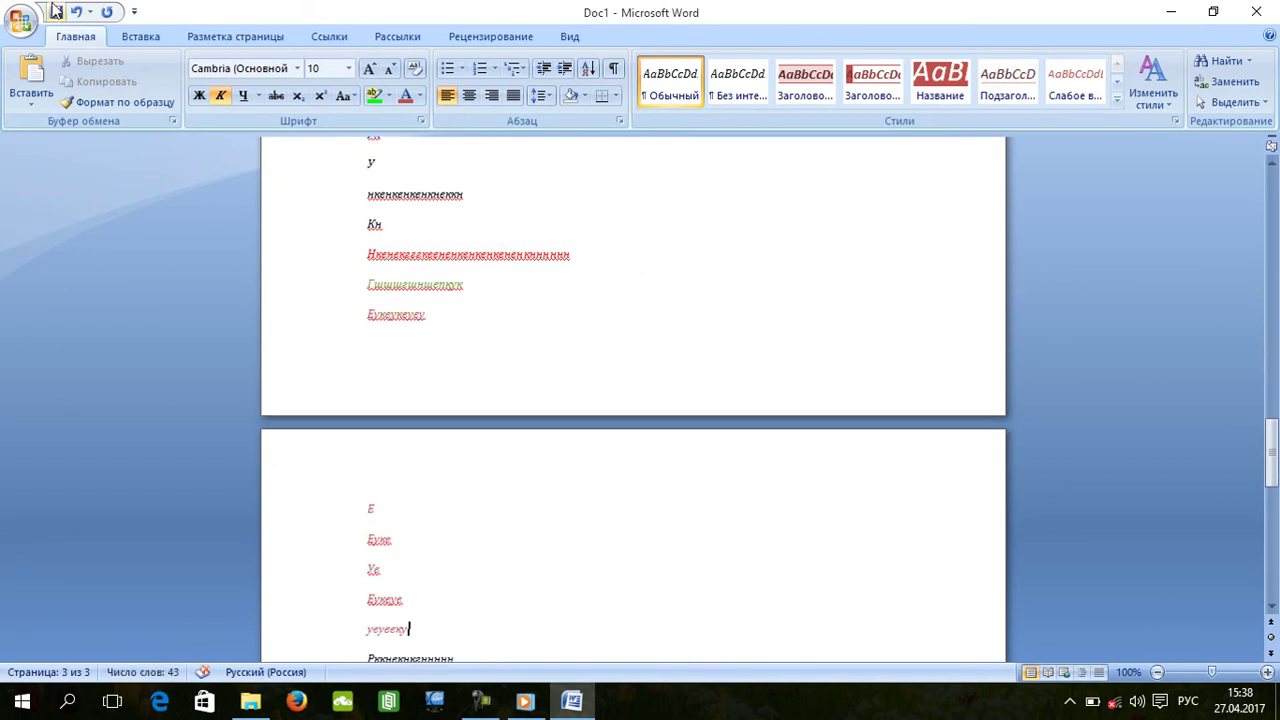
Change the document's style set to Word 2007.
{"action": "left_click", "coordinate": [1143, 85]}
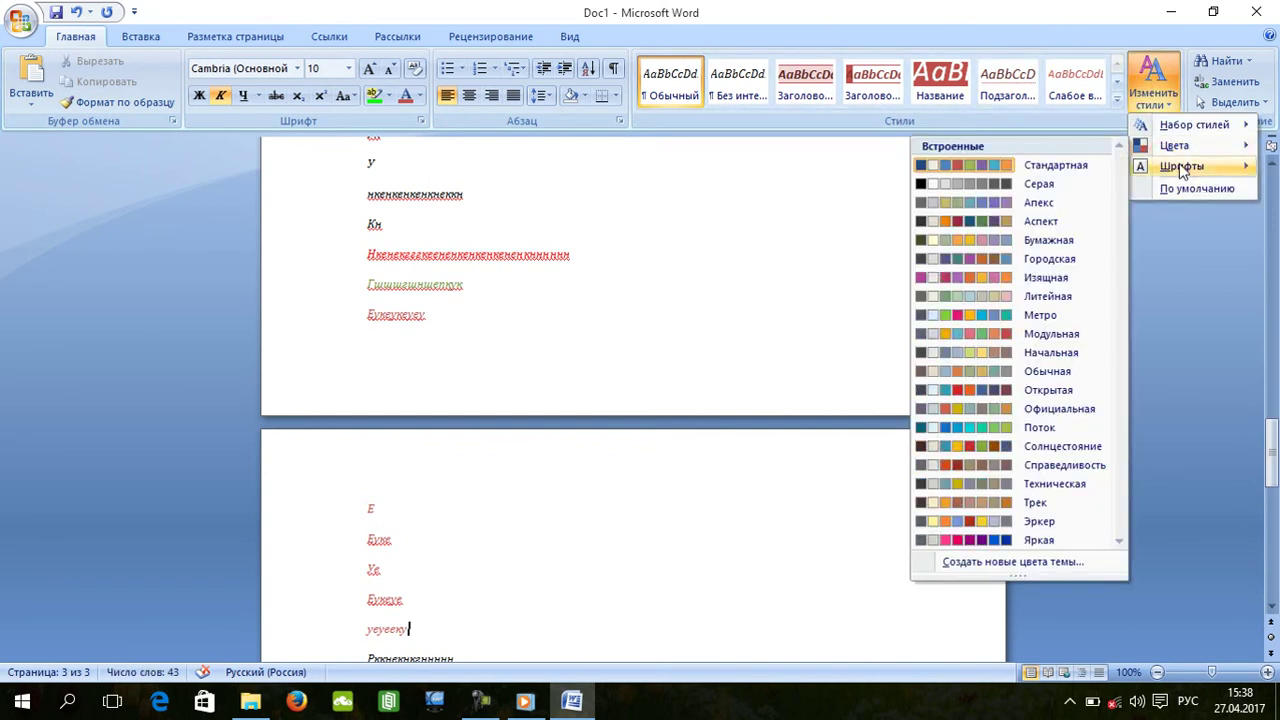
{"action": "mouse_move", "coordinate": [1183, 136]}
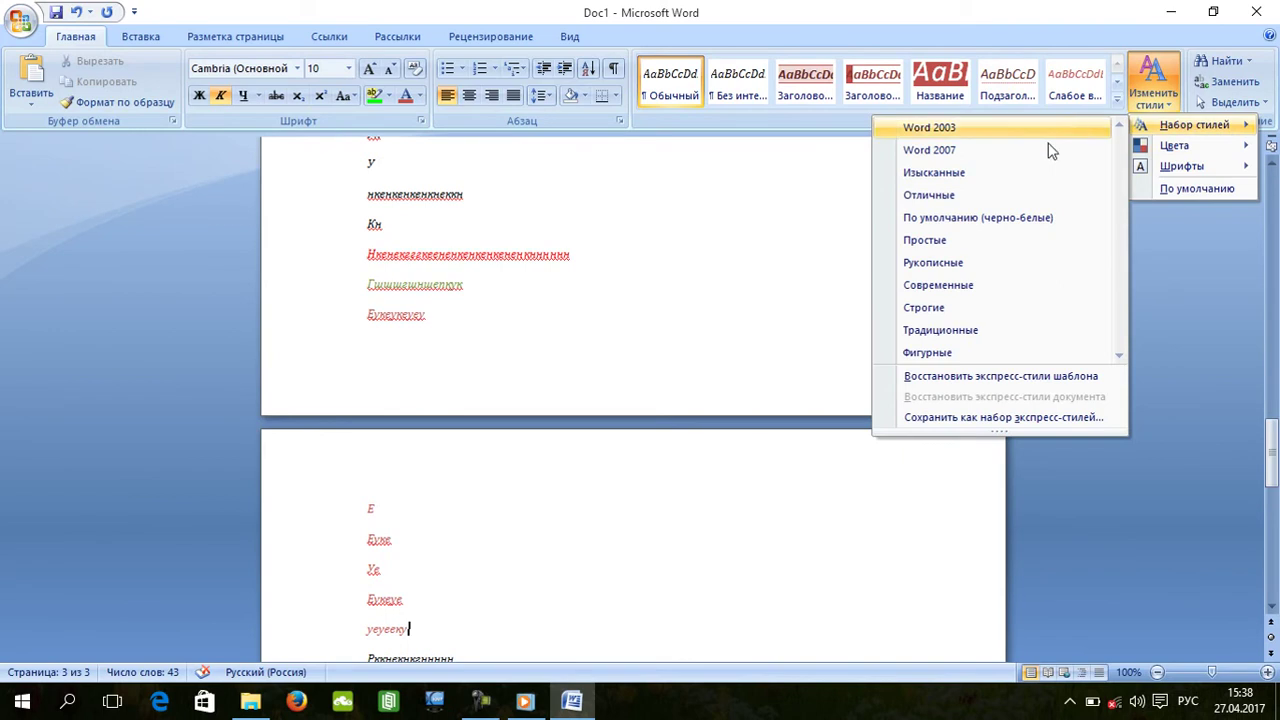
{"action": "left_click", "coordinate": [985, 148]}
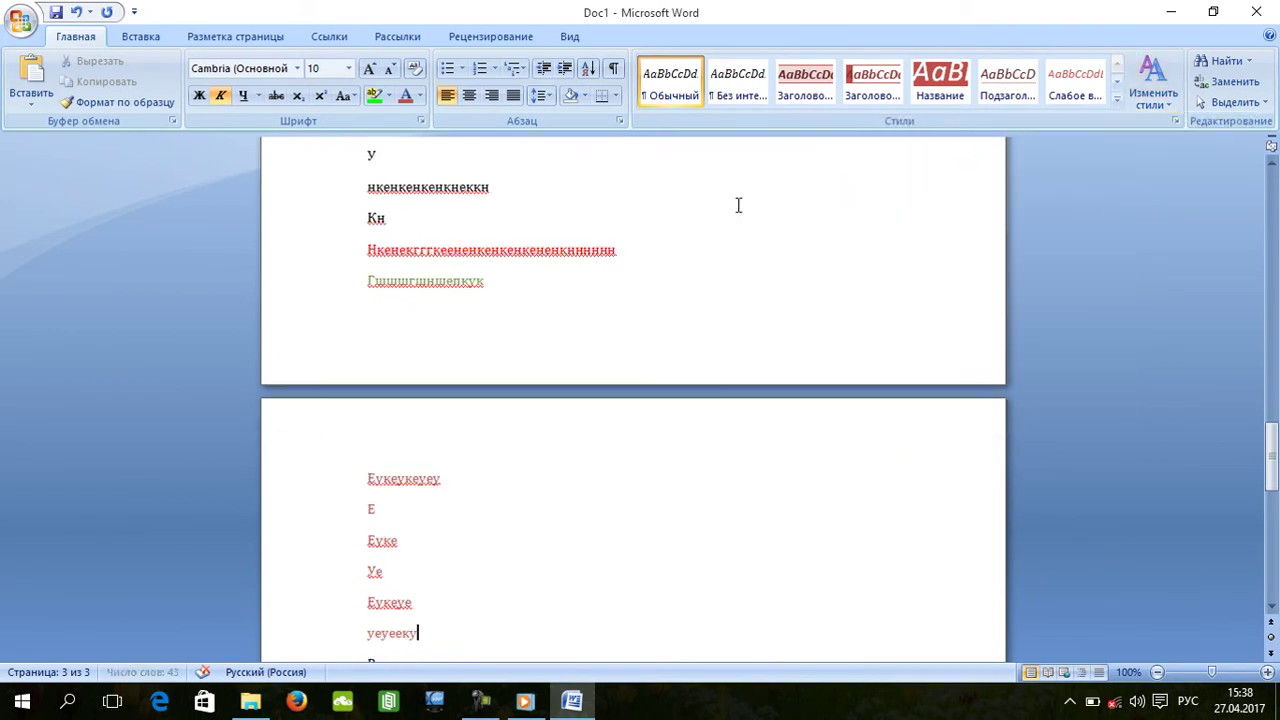
Extend the "Еуке" line on the third page with more sample text.
{"action": "scroll", "coordinate": [616, 370], "scroll_direction": "down", "scroll_amount": 3}
{"action": "left_click", "coordinate": [616, 366]}
{"action": "type", "text": "аыуаыеккееукее"}
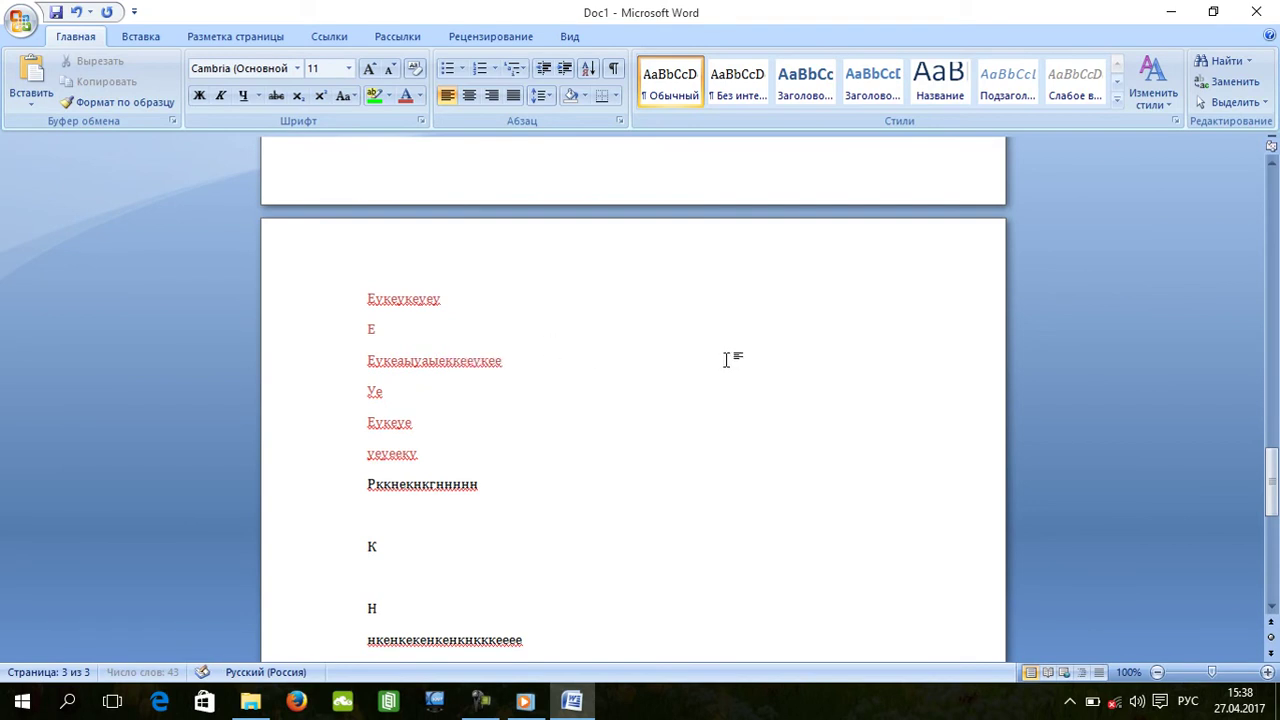
{"action": "type", "text": "аасчукнкнпуукуее"}
Insert a blue wavy 3D WordArt with the default text "Текст надписи" after the extended line, and select it.
{"action": "left_click", "coordinate": [141, 37]}
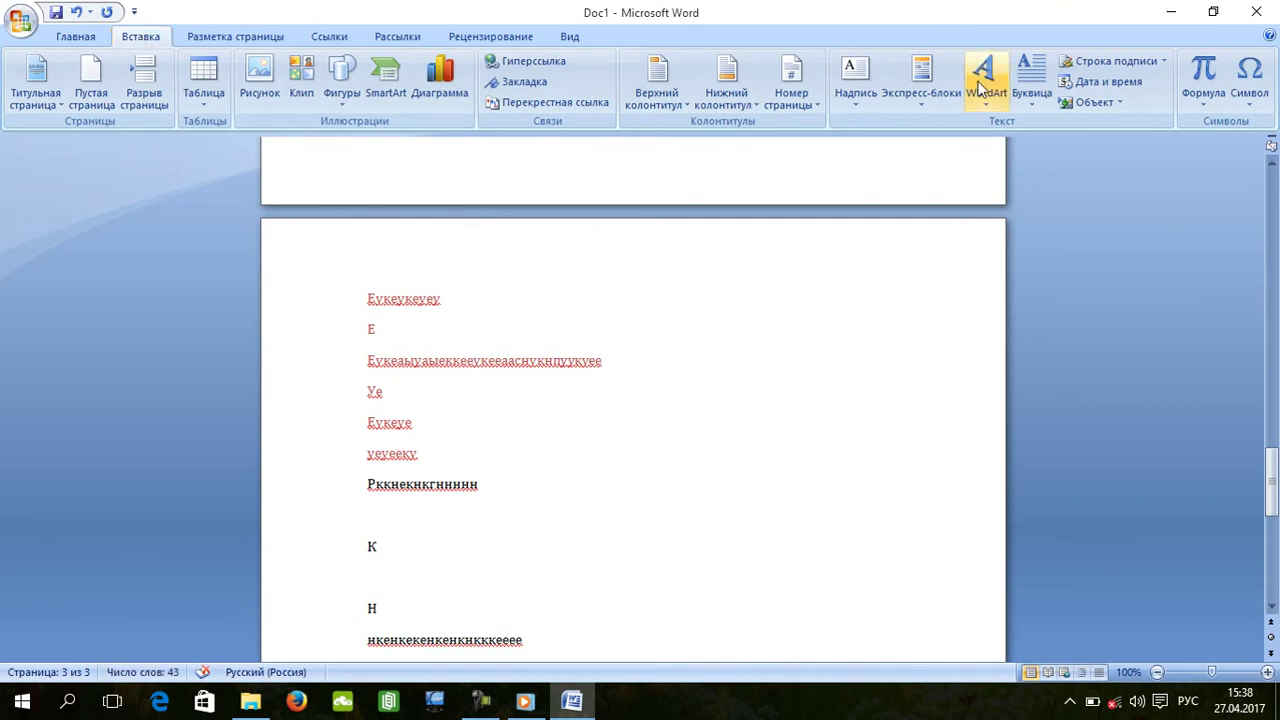
{"action": "left_click", "coordinate": [984, 88]}
{"action": "left_click", "coordinate": [1099, 287]}
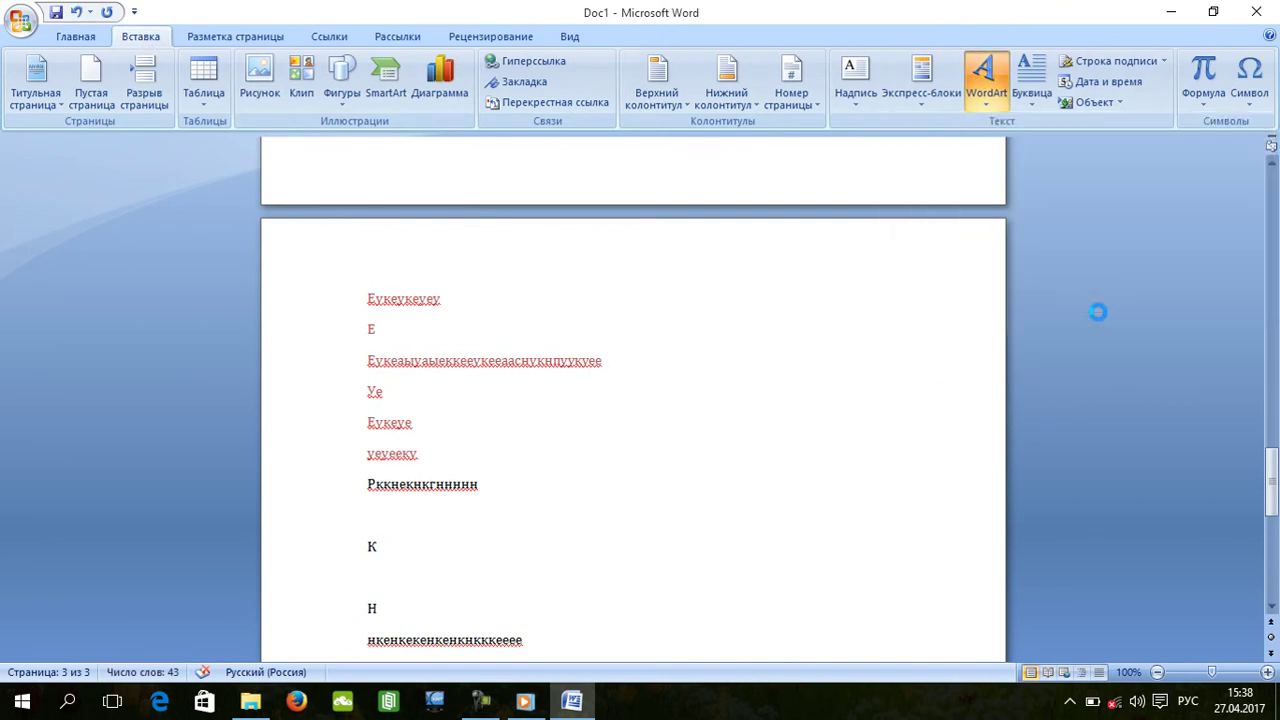
{"action": "left_click", "coordinate": [705, 329]}
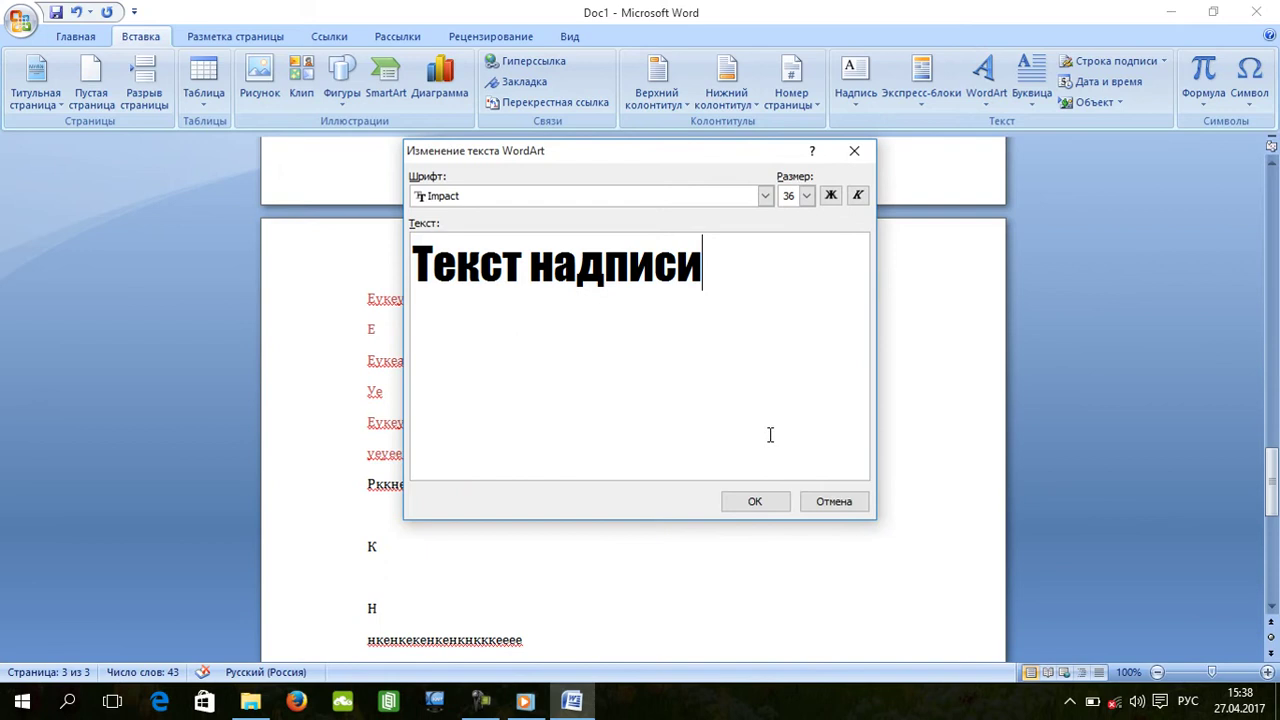
{"action": "left_click", "coordinate": [755, 501]}
{"action": "left_click", "coordinate": [652, 425]}
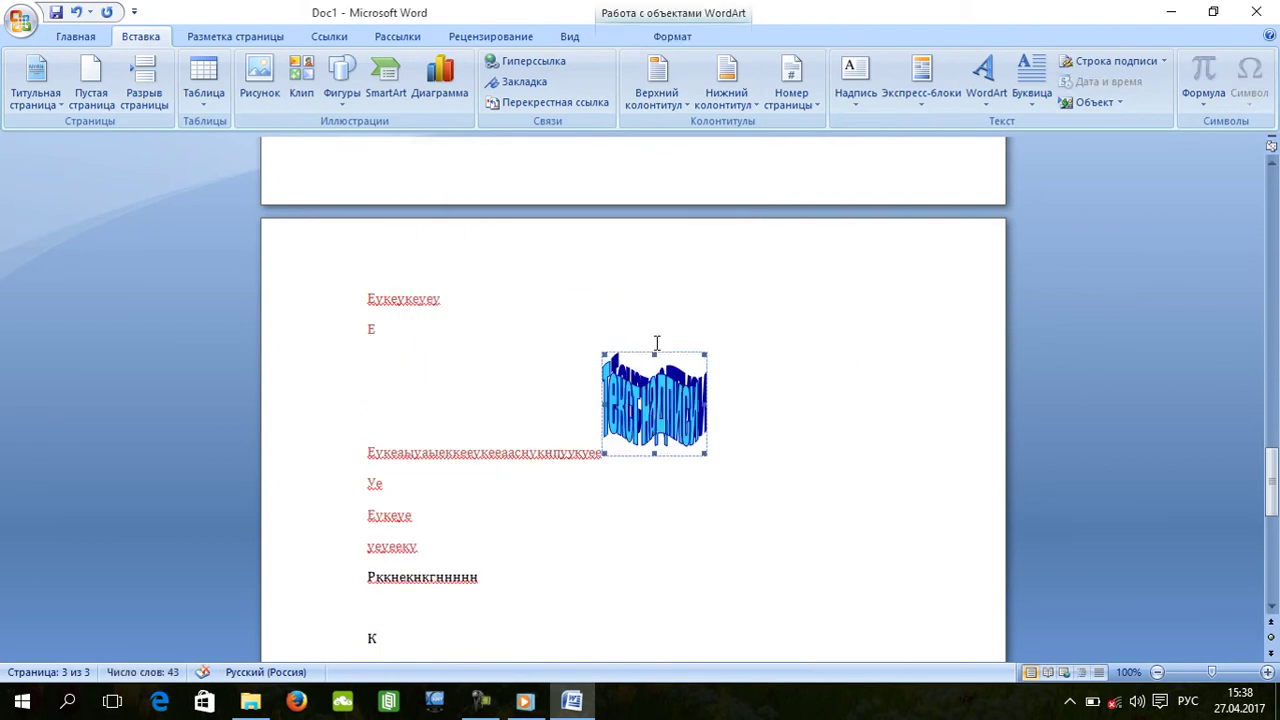
Enlarge the blue WordArt in height and stretch it wider toward the page margin, then deselect it.
{"action": "left_click_drag", "start_coordinate": [652, 352], "coordinate": [666, 292]}
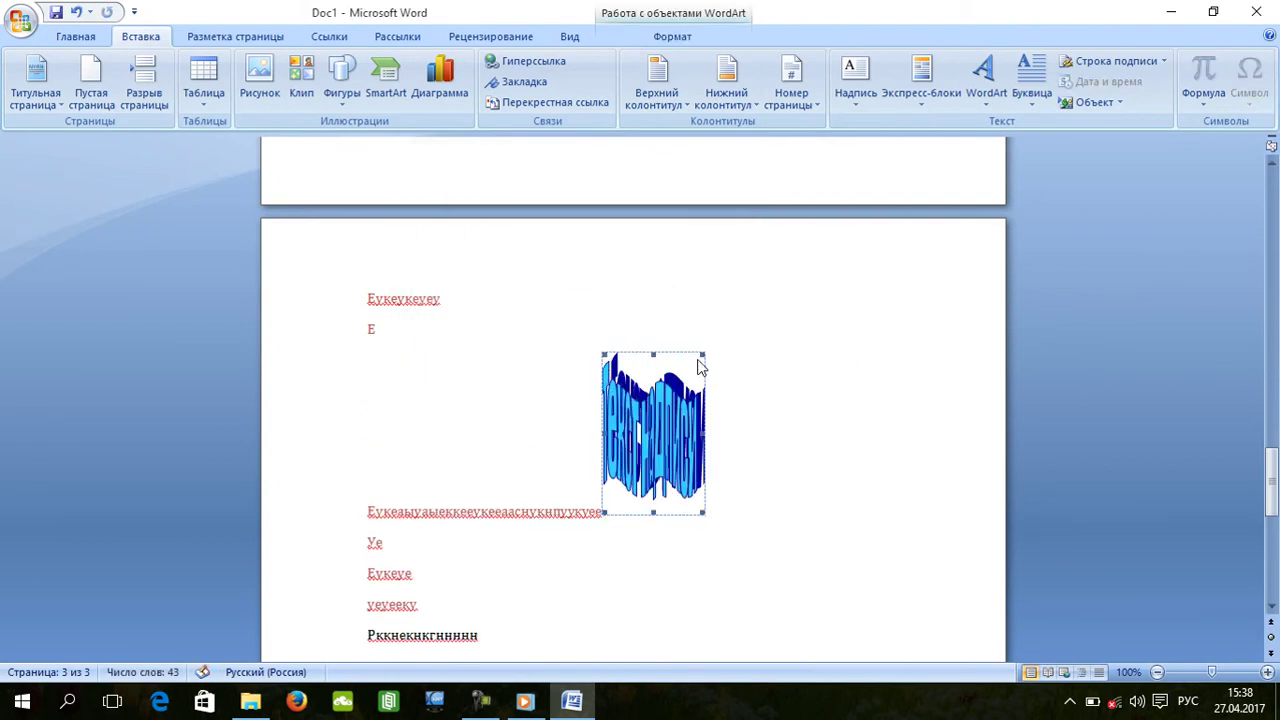
{"action": "left_click", "coordinate": [714, 375]}
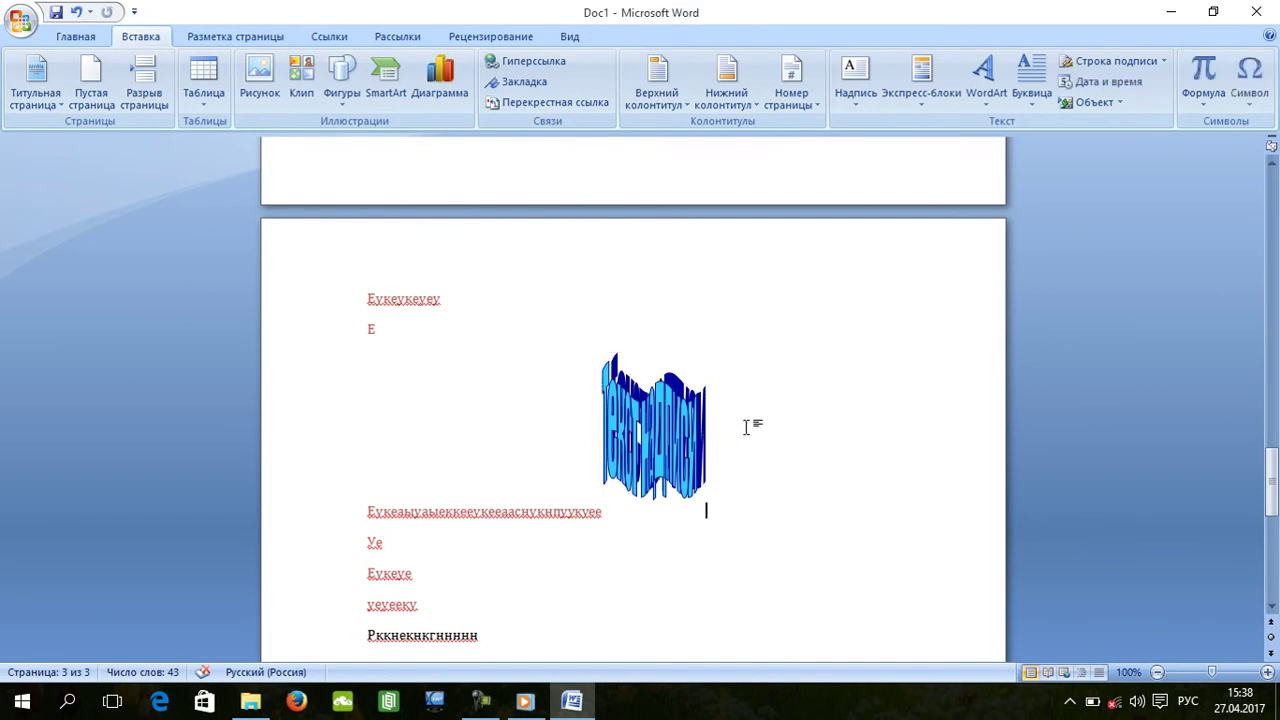
{"action": "left_click", "coordinate": [699, 444]}
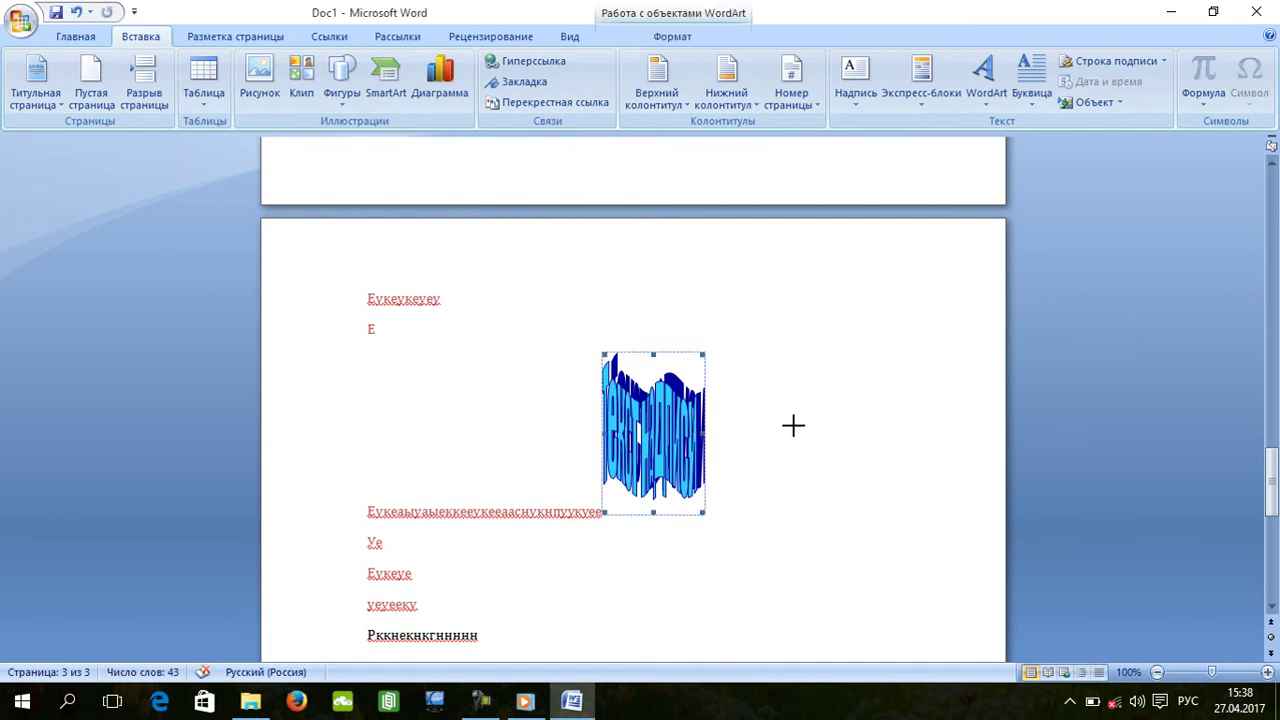
{"action": "left_click_drag", "start_coordinate": [793, 425], "coordinate": [860, 414]}
{"action": "left_click", "coordinate": [597, 431]}
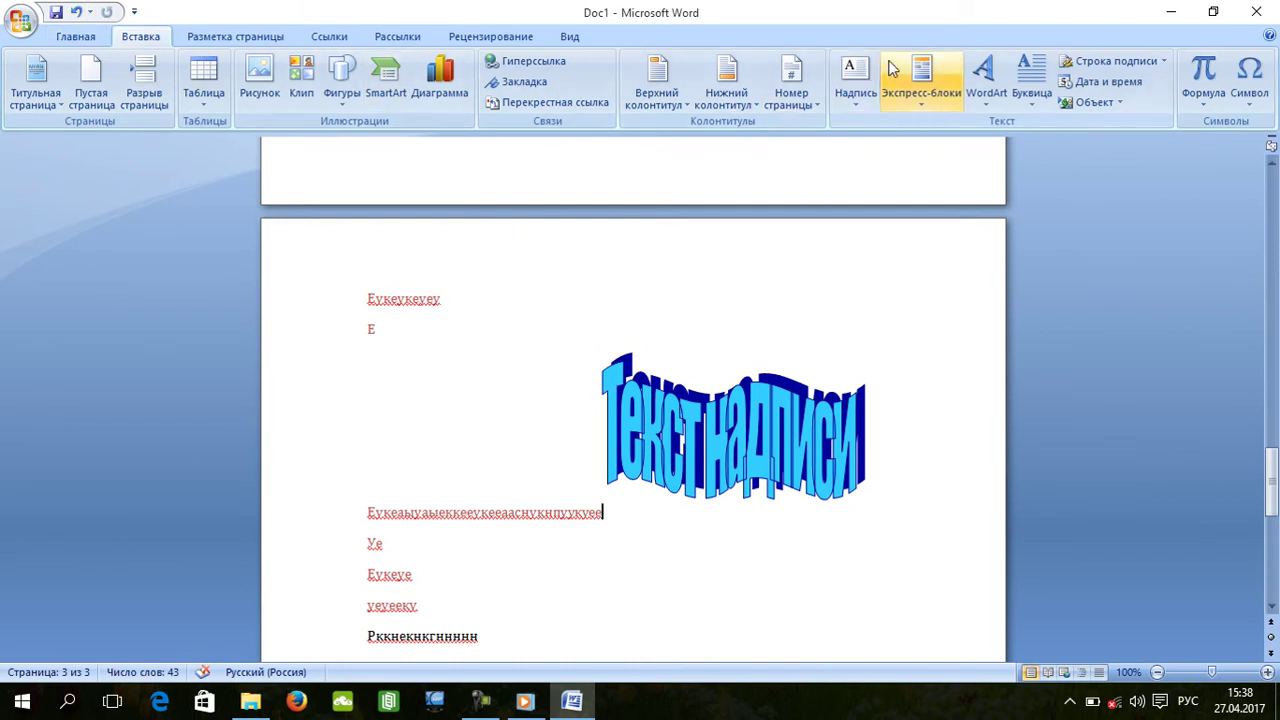
Start a new WordArt in the rainbow style with a shadow, replacing the default text with "впапаап".
{"action": "left_click", "coordinate": [984, 78]}
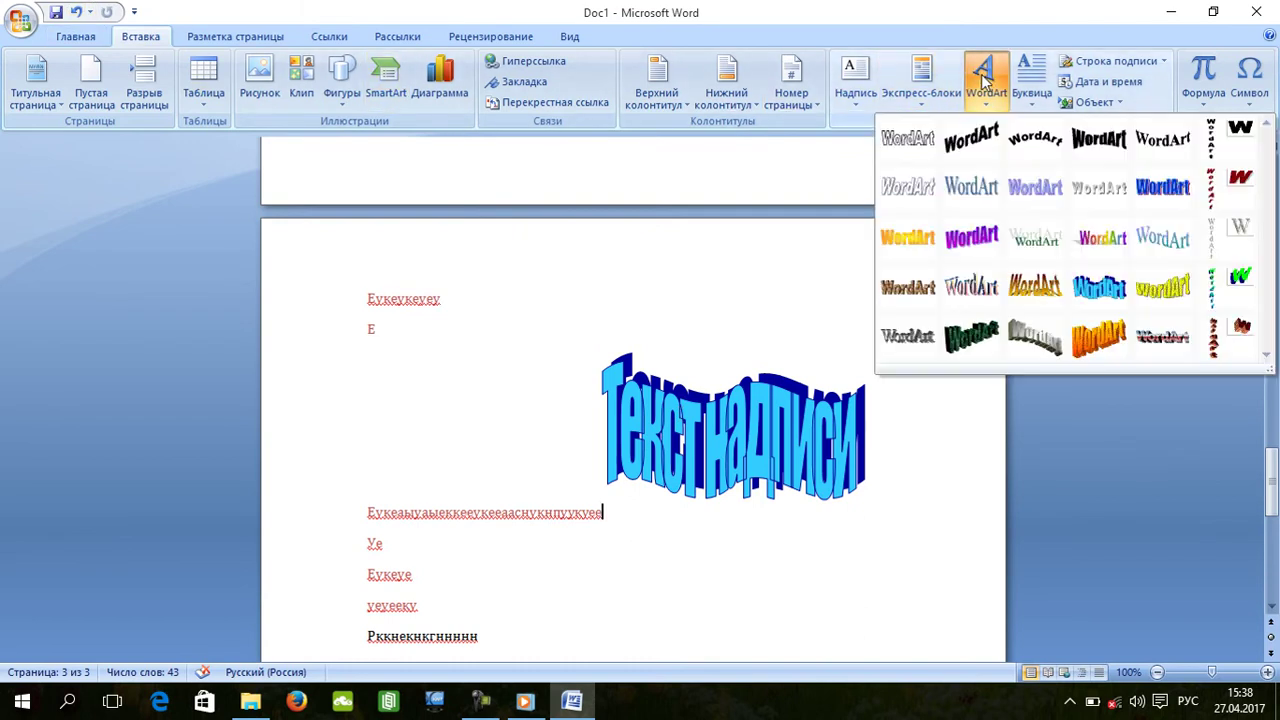
{"action": "left_click", "coordinate": [1115, 239]}
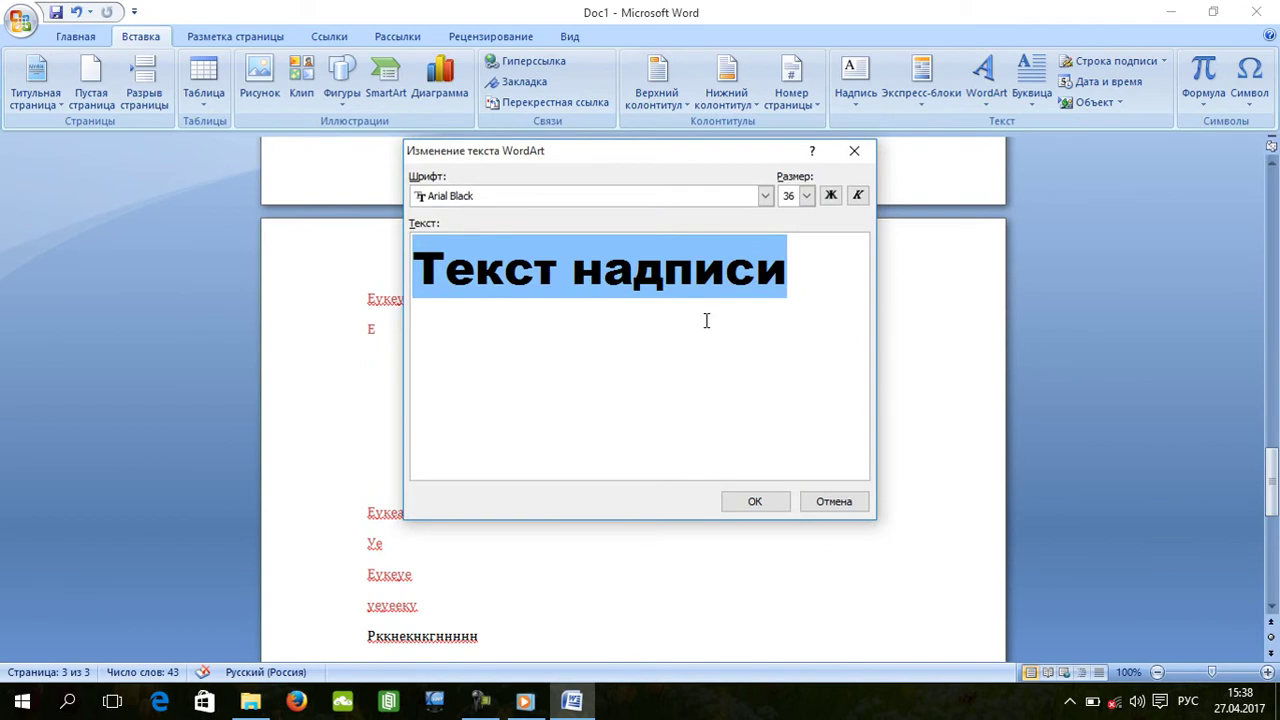
{"action": "key", "text": "BackSpace"}
{"action": "type", "text": "в"}
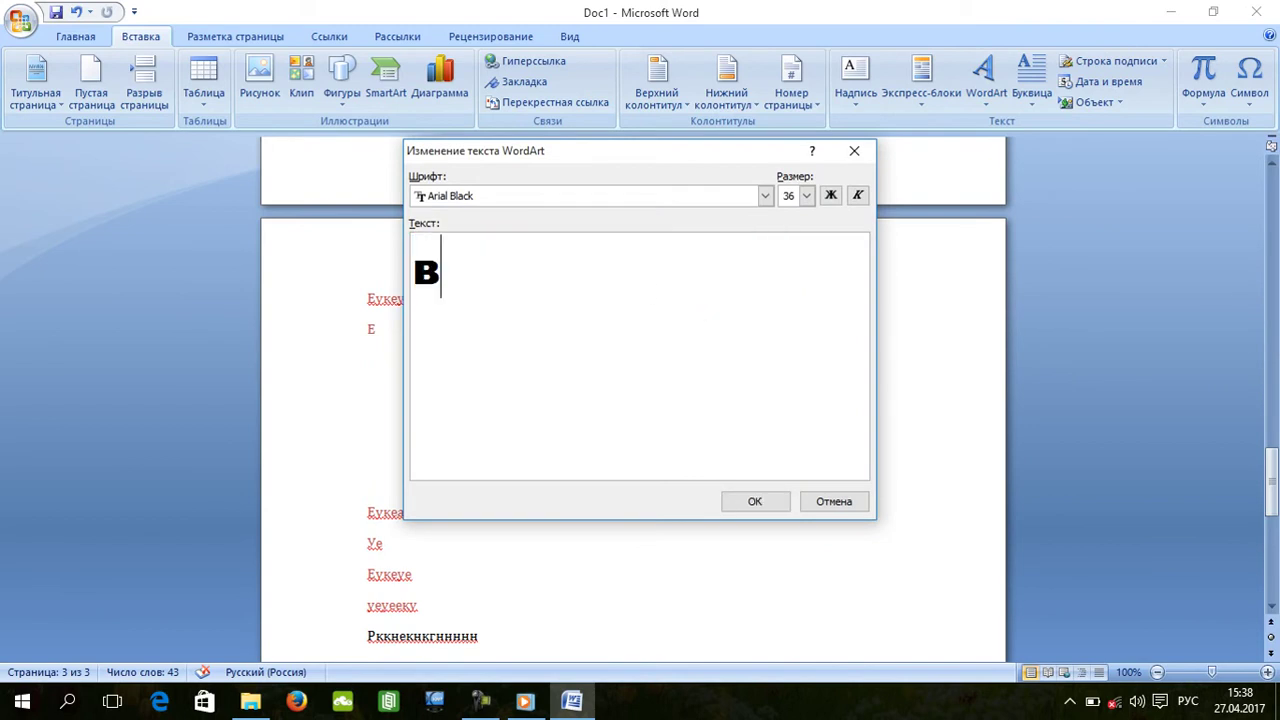
{"action": "type", "text": "папаап"}
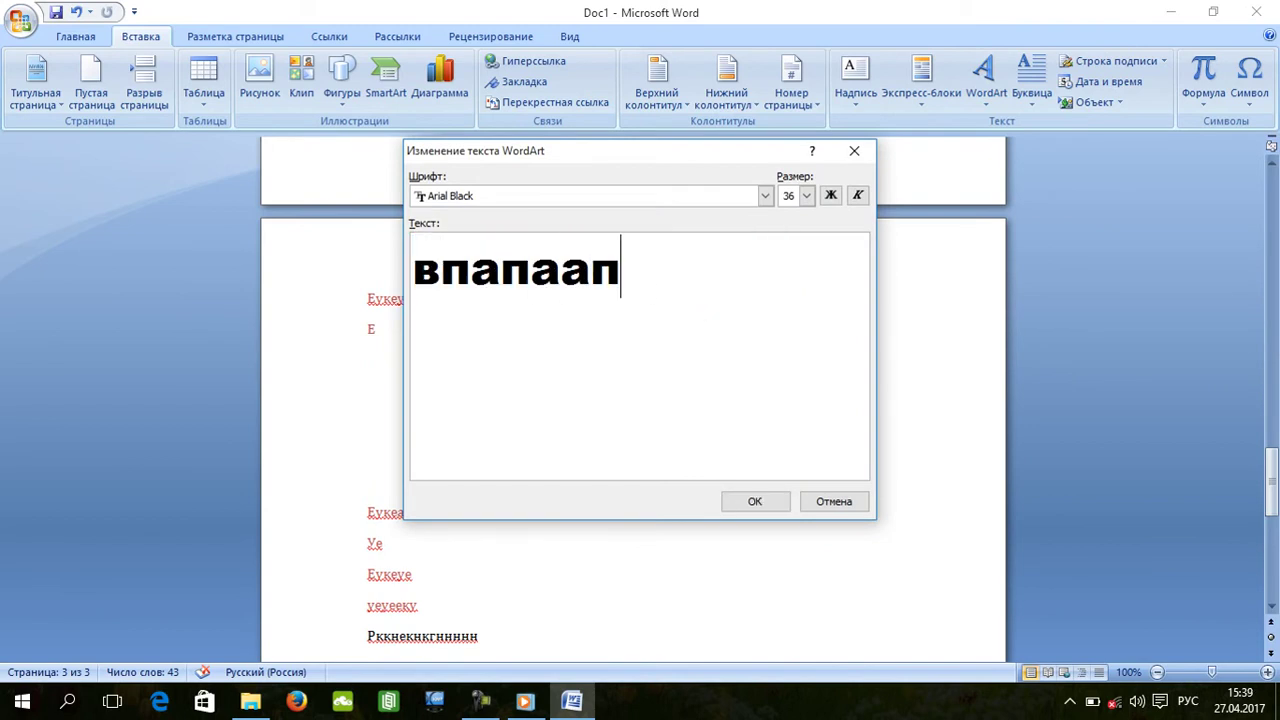
Try the Amoebic and Malgun Gothic fonts on the new WordArt text.
{"action": "left_click", "coordinate": [765, 196]}
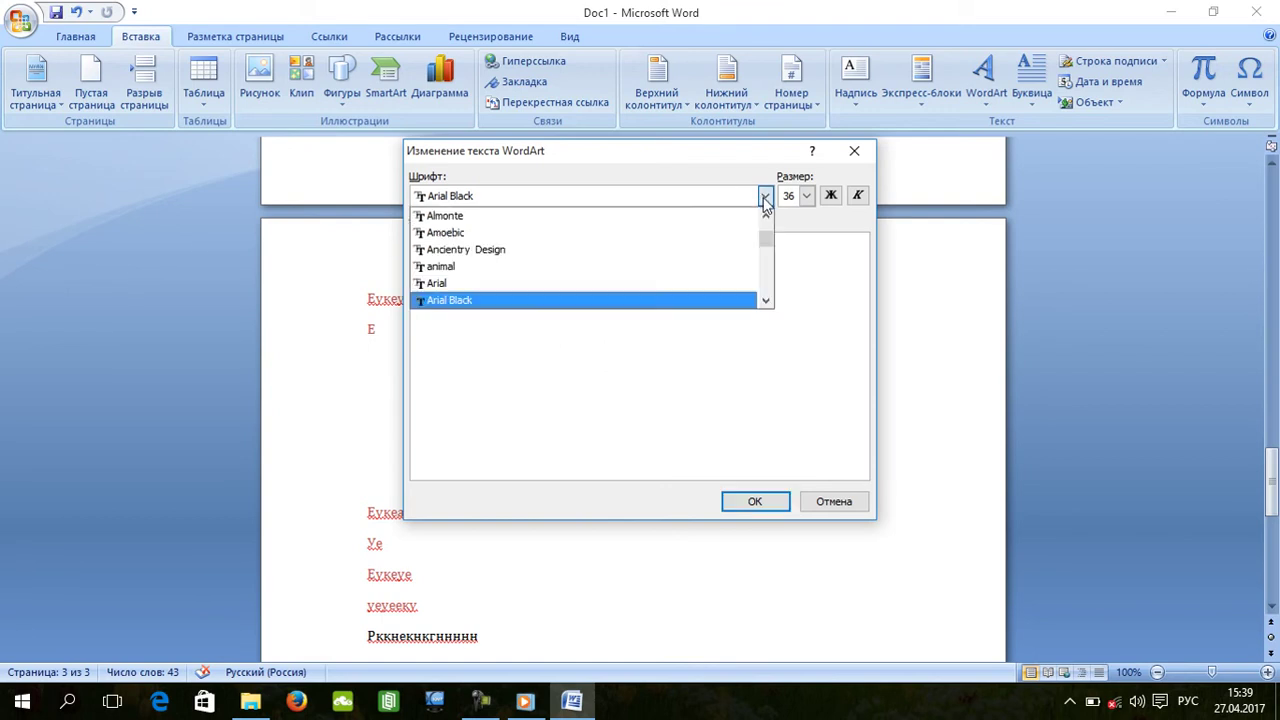
{"action": "left_click", "coordinate": [728, 233]}
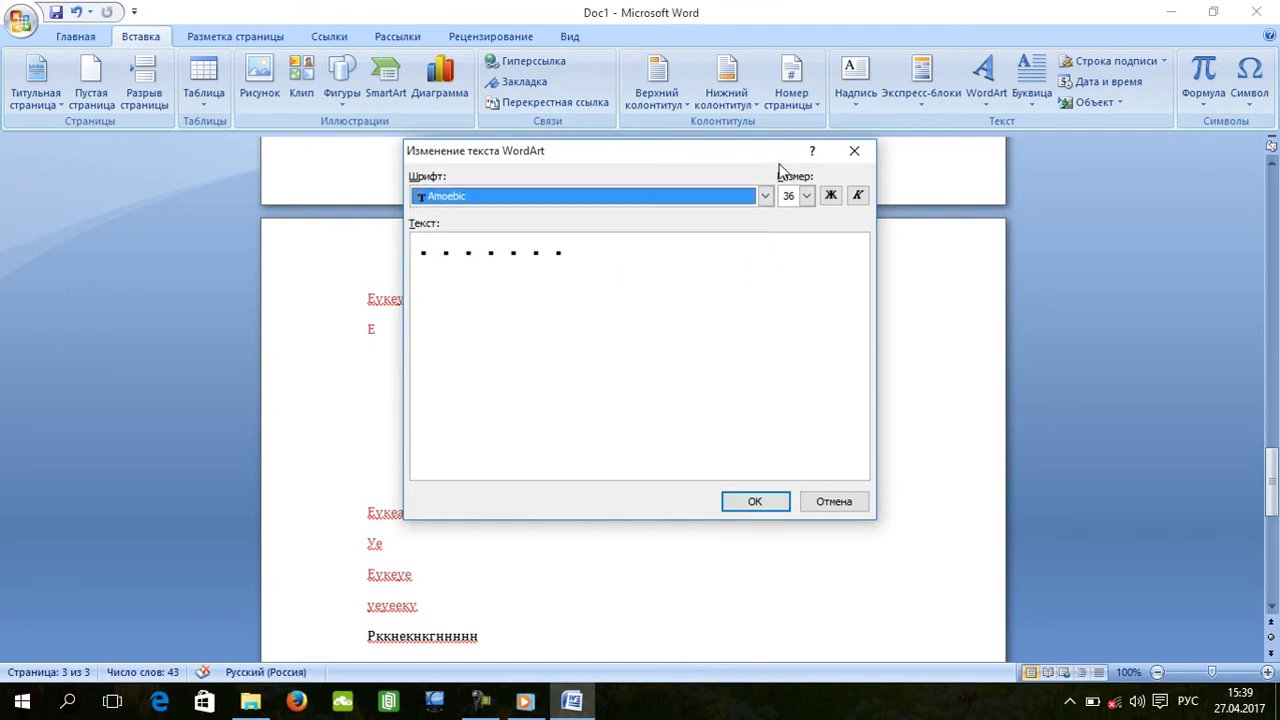
{"action": "left_click", "coordinate": [765, 196]}
{"action": "scroll", "coordinate": [577, 231], "scroll_direction": "down", "scroll_amount": 10}
{"action": "scroll", "coordinate": [571, 244], "scroll_direction": "up", "scroll_amount": 3}
{"action": "left_click", "coordinate": [569, 233]}
Look further through the font list and try the Fitment font on the WordArt text.
{"action": "key", "text": "alt+Down"}
{"action": "scroll", "coordinate": [517, 263], "scroll_direction": "down", "scroll_amount": 6}
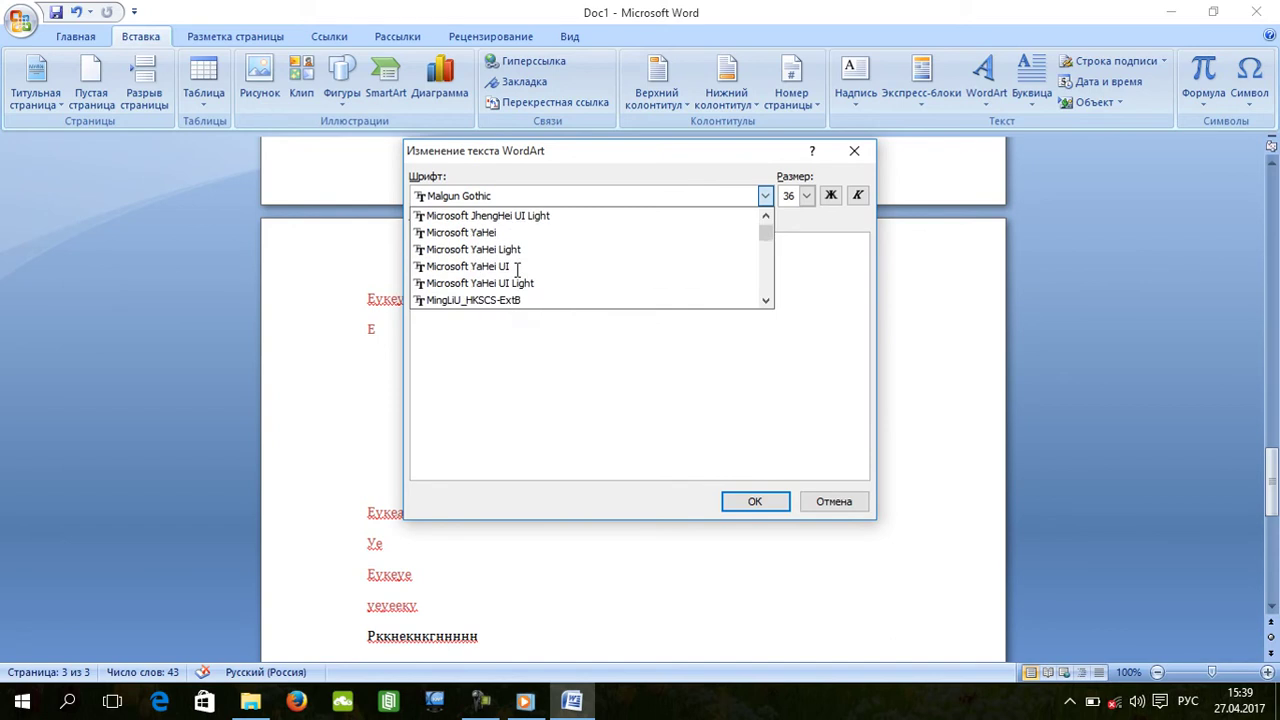
{"action": "scroll", "coordinate": [518, 258], "scroll_direction": "down", "scroll_amount": 2}
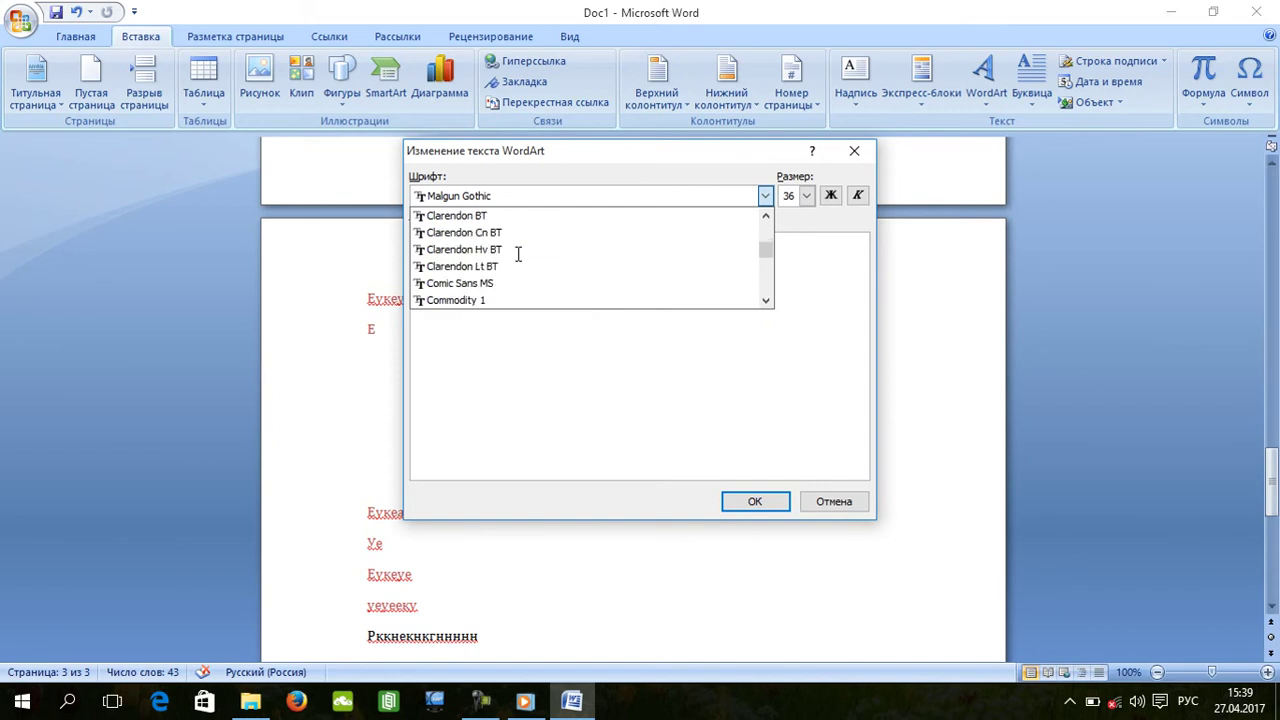
{"action": "scroll", "coordinate": [515, 255], "scroll_direction": "down", "scroll_amount": 3}
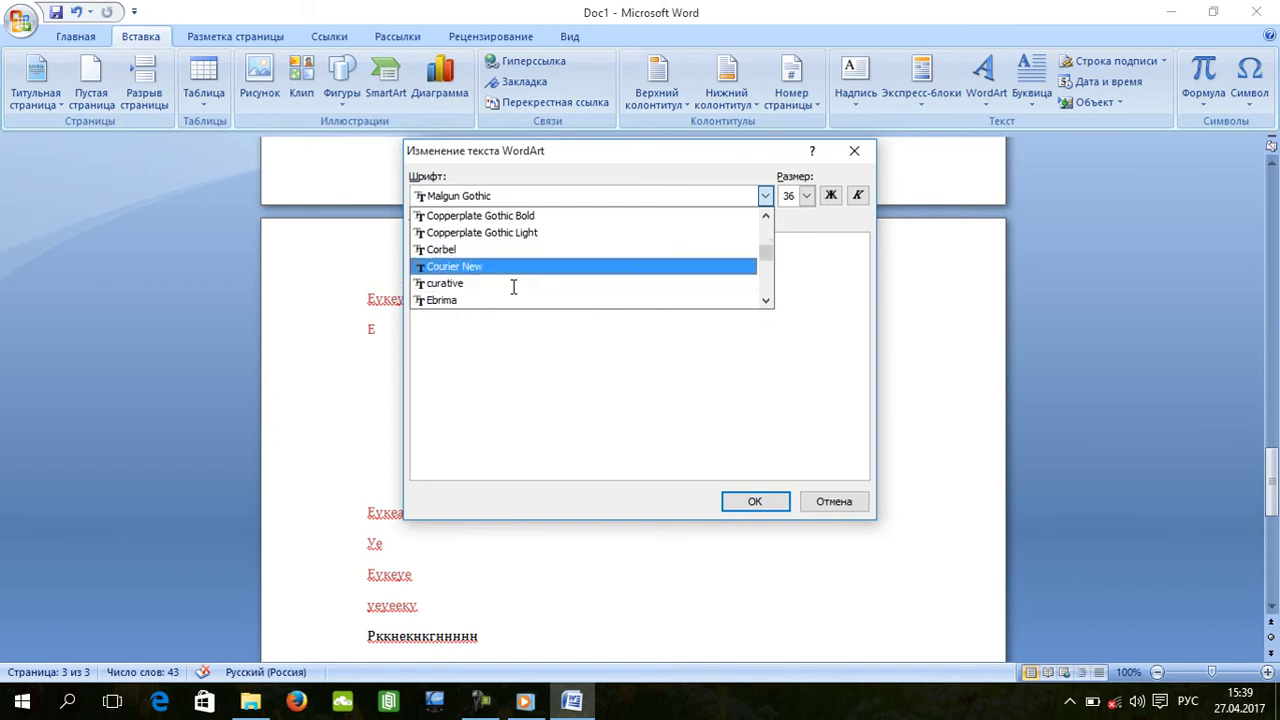
{"action": "scroll", "coordinate": [507, 253], "scroll_direction": "down", "scroll_amount": 3}
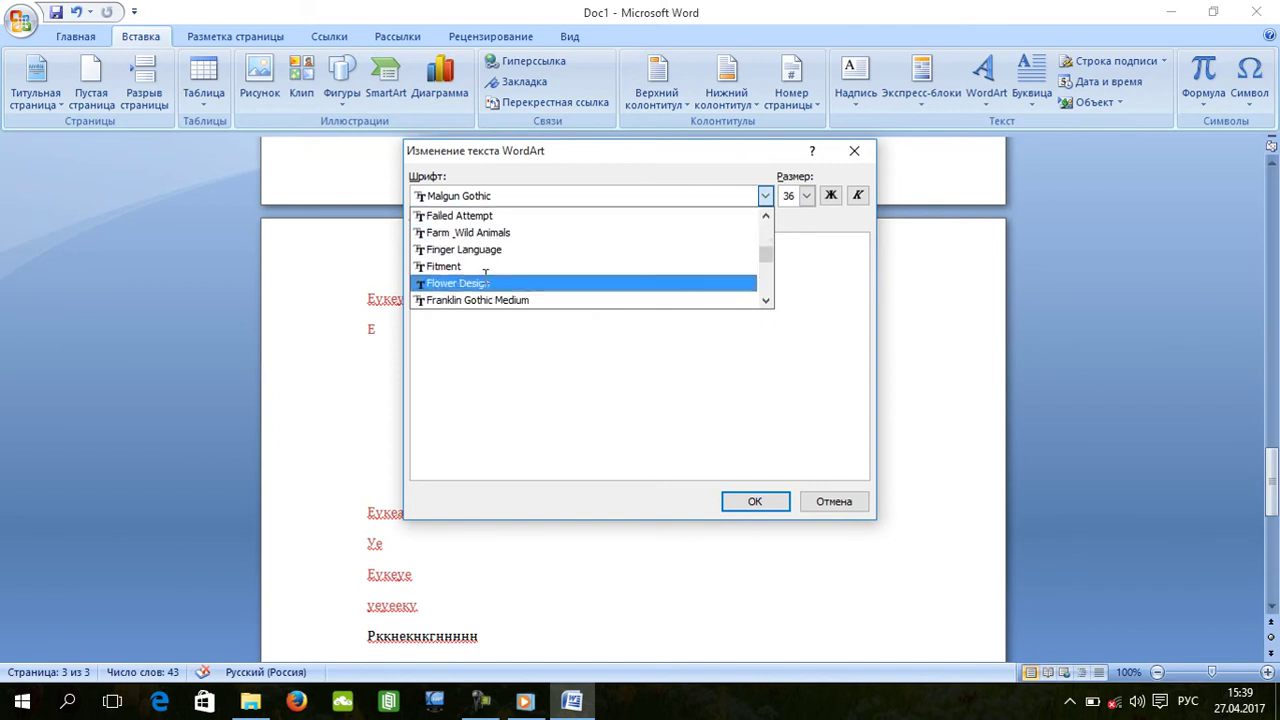
{"action": "left_click", "coordinate": [520, 266]}
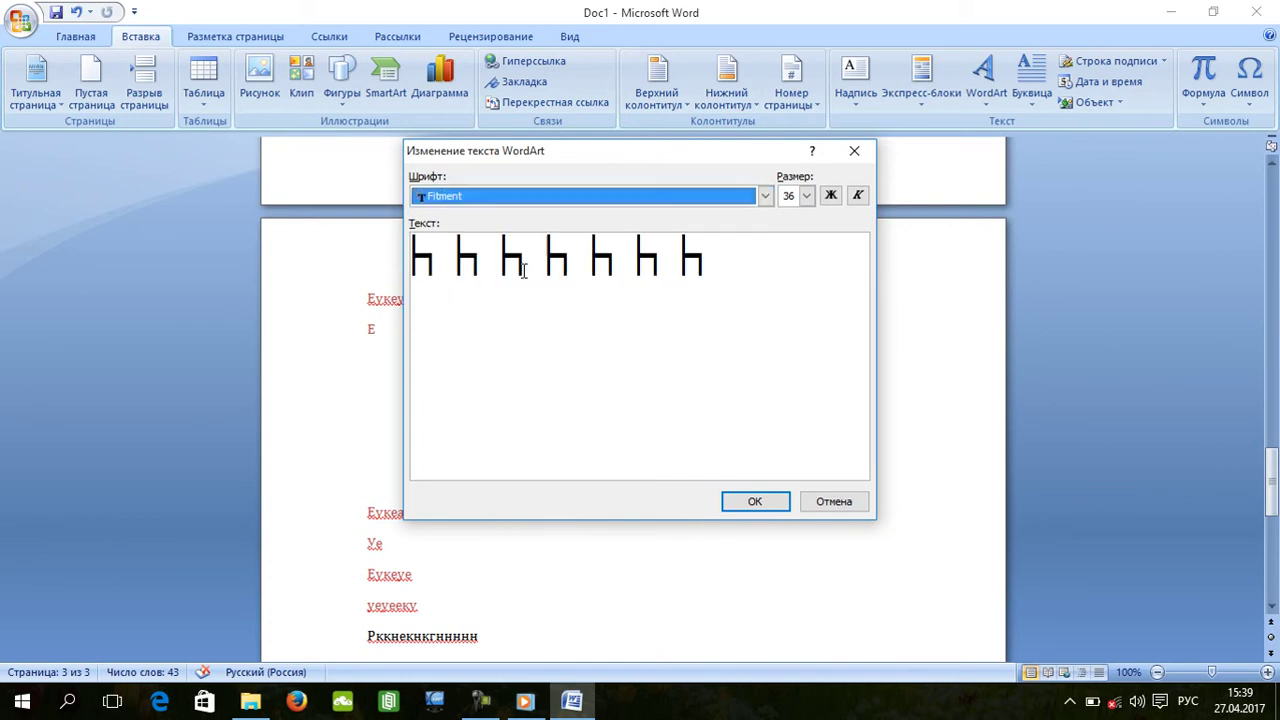
Browse the fonts after Fitment, keep the current one, and add three more characters to the WordArt text.
{"action": "left_click", "coordinate": [694, 198]}
{"action": "scroll", "coordinate": [658, 290], "scroll_direction": "down", "scroll_amount": 3}
{"action": "scroll", "coordinate": [657, 289], "scroll_direction": "down", "scroll_amount": 3}
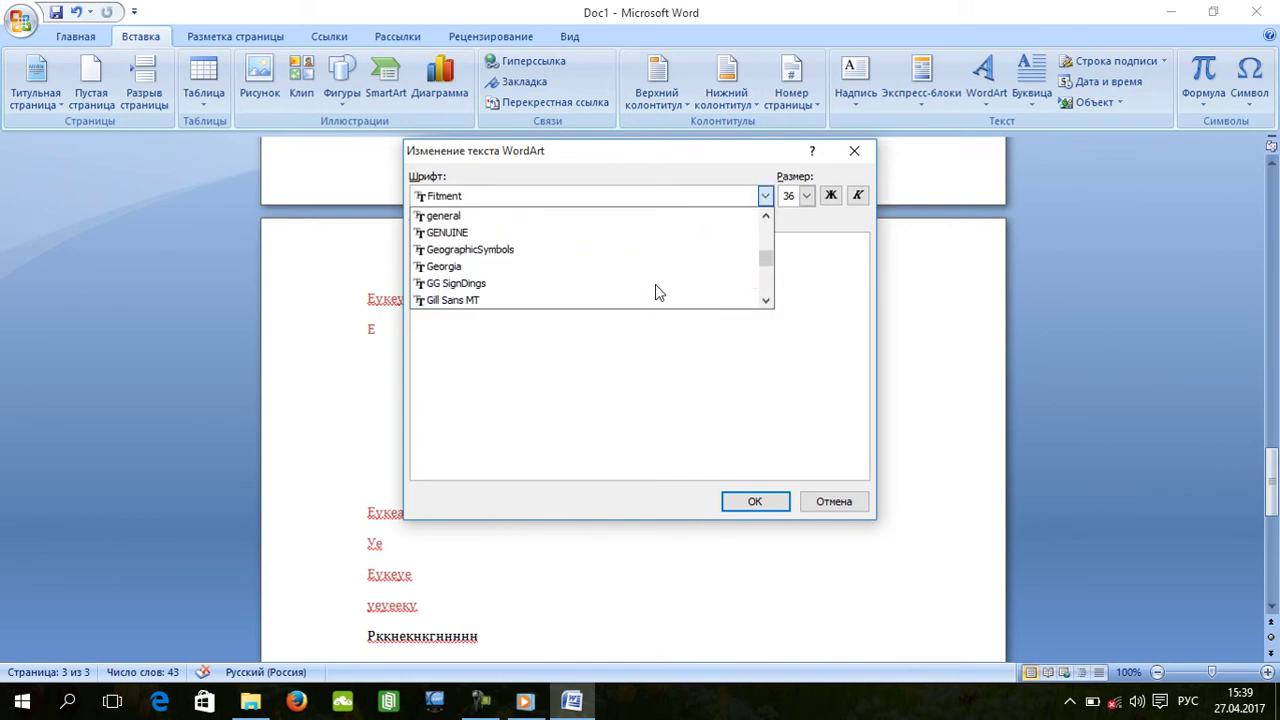
{"action": "left_click_drag", "start_coordinate": [766, 268], "coordinate": [757, 220]}
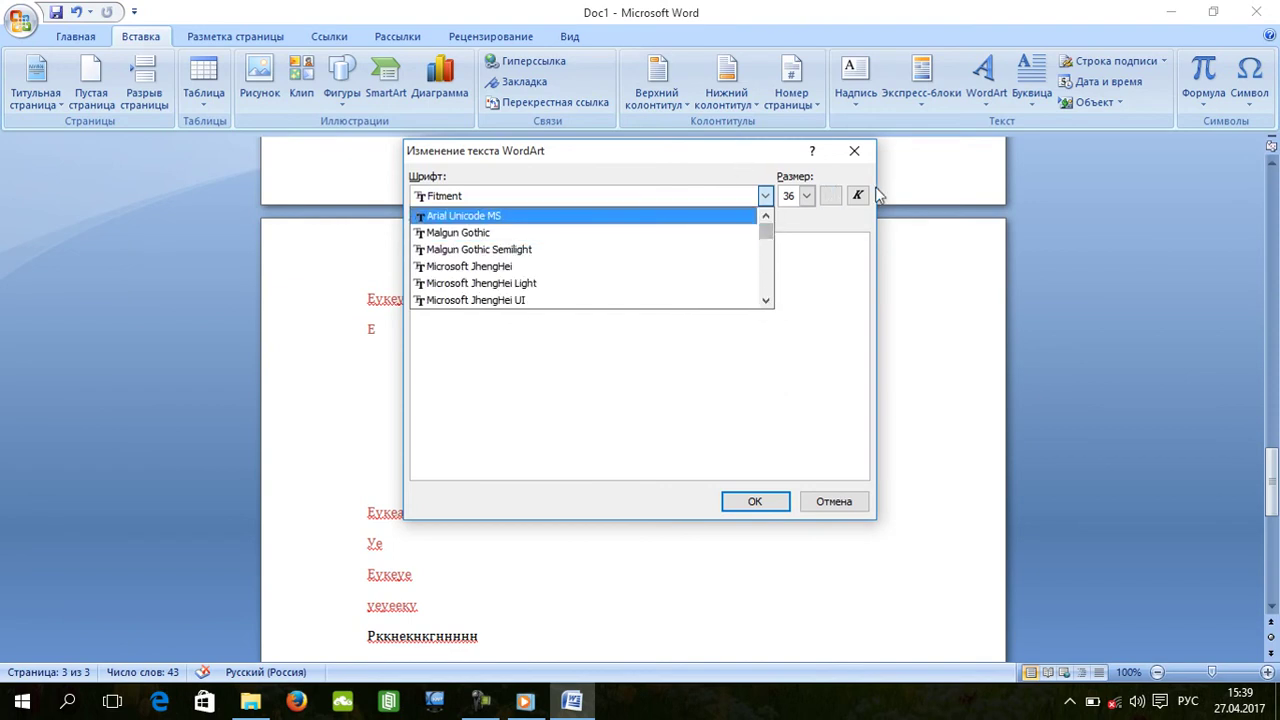
{"action": "left_click", "coordinate": [838, 262]}
{"action": "type", "text": "h h h h h h h h h h"}
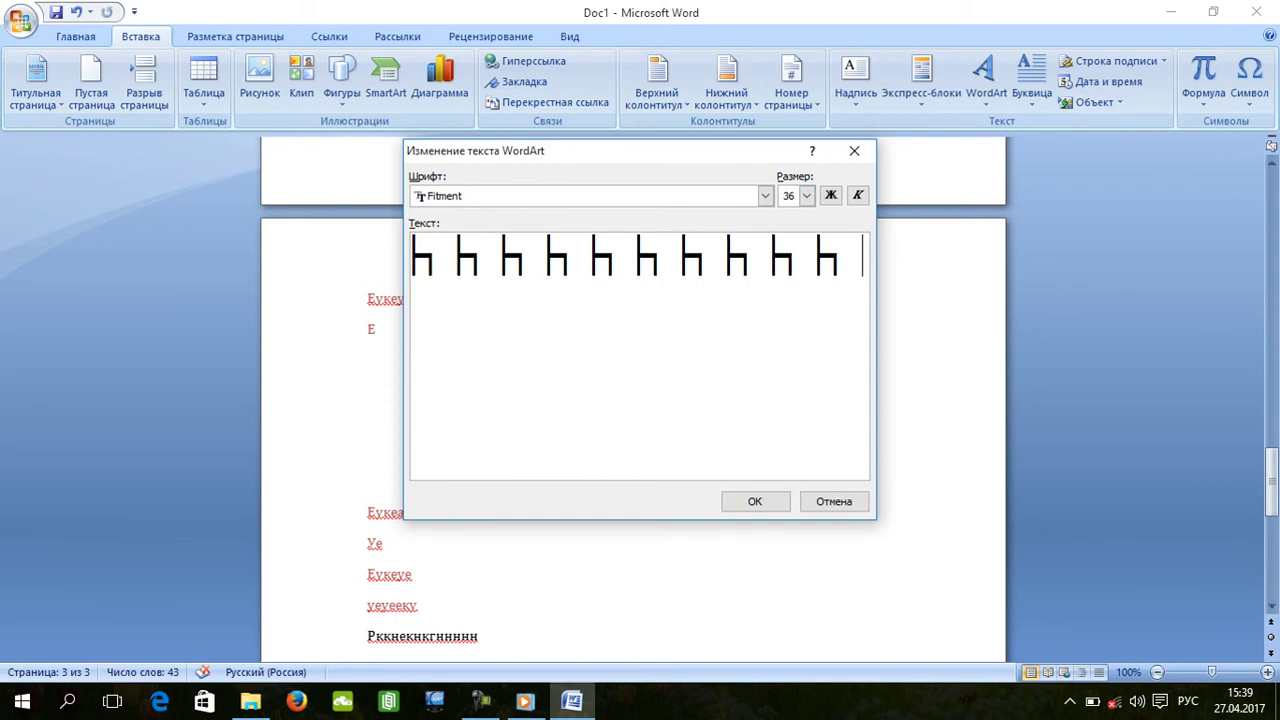
Change the WordArt font to Failed Attempt and trim the text to "впап".
{"action": "left_click", "coordinate": [765, 196]}
{"action": "left_click", "coordinate": [730, 252]}
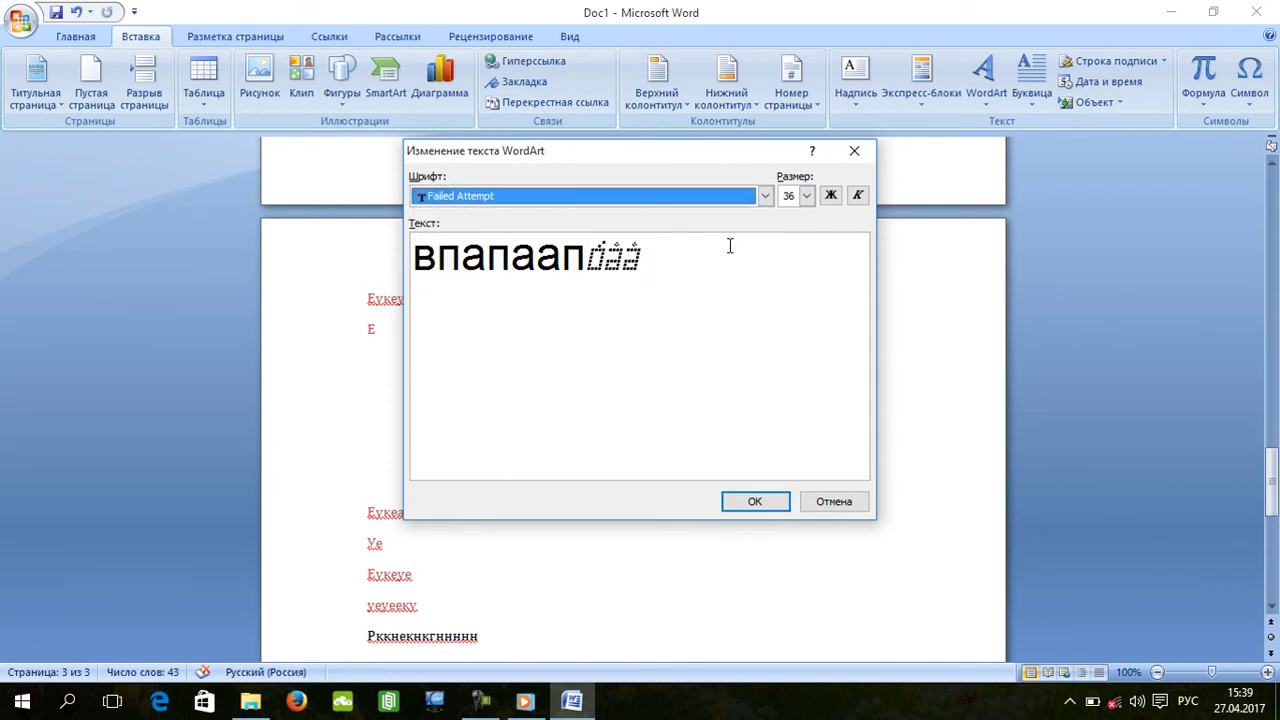
{"action": "left_click", "coordinate": [715, 268]}
{"action": "key", "text": "BackSpace"}
{"action": "key", "text": "BackSpace"}
{"action": "key", "text": "BackSpace"}
{"action": "key", "text": "BackSpace"}
{"action": "key", "text": "BackSpace"}
{"action": "key", "text": "BackSpace"}
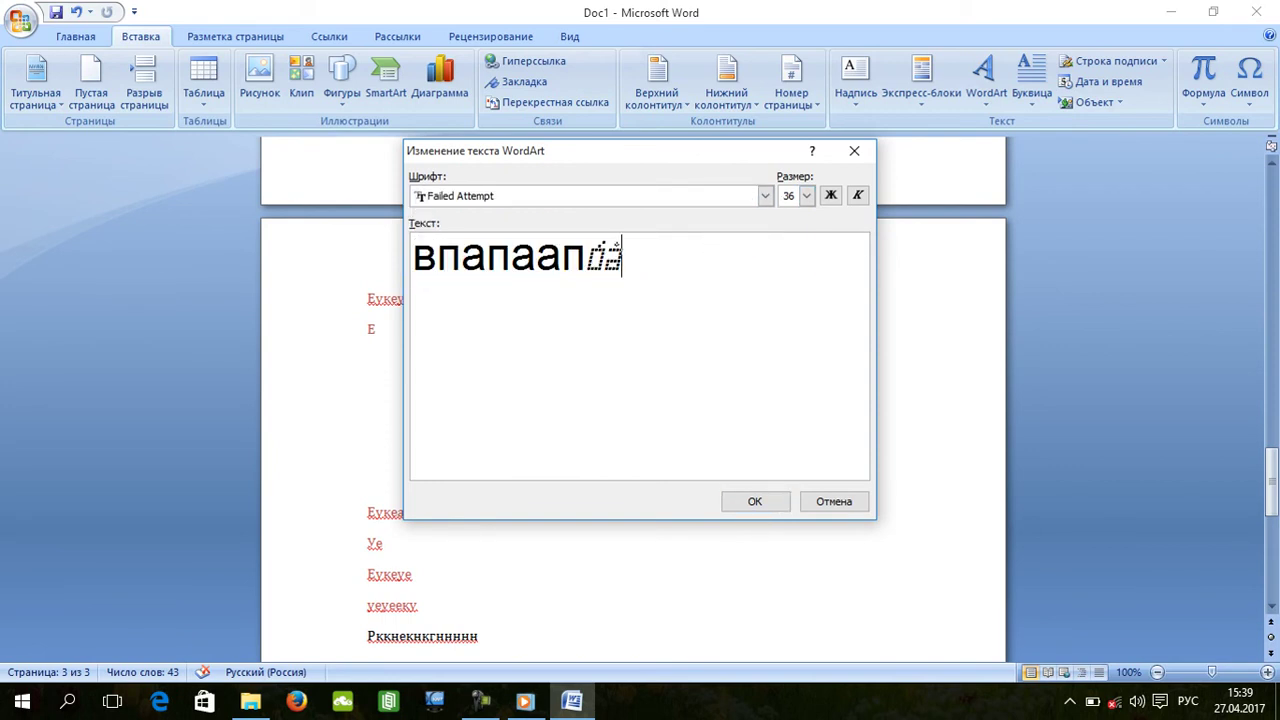
Complete the text as "впапЫВЫВ", insert the rainbow WordArt, and enlarge it in height and width.
{"action": "key", "text": "Caps_Lock"}
{"action": "type", "text": "ЫВЫВ"}
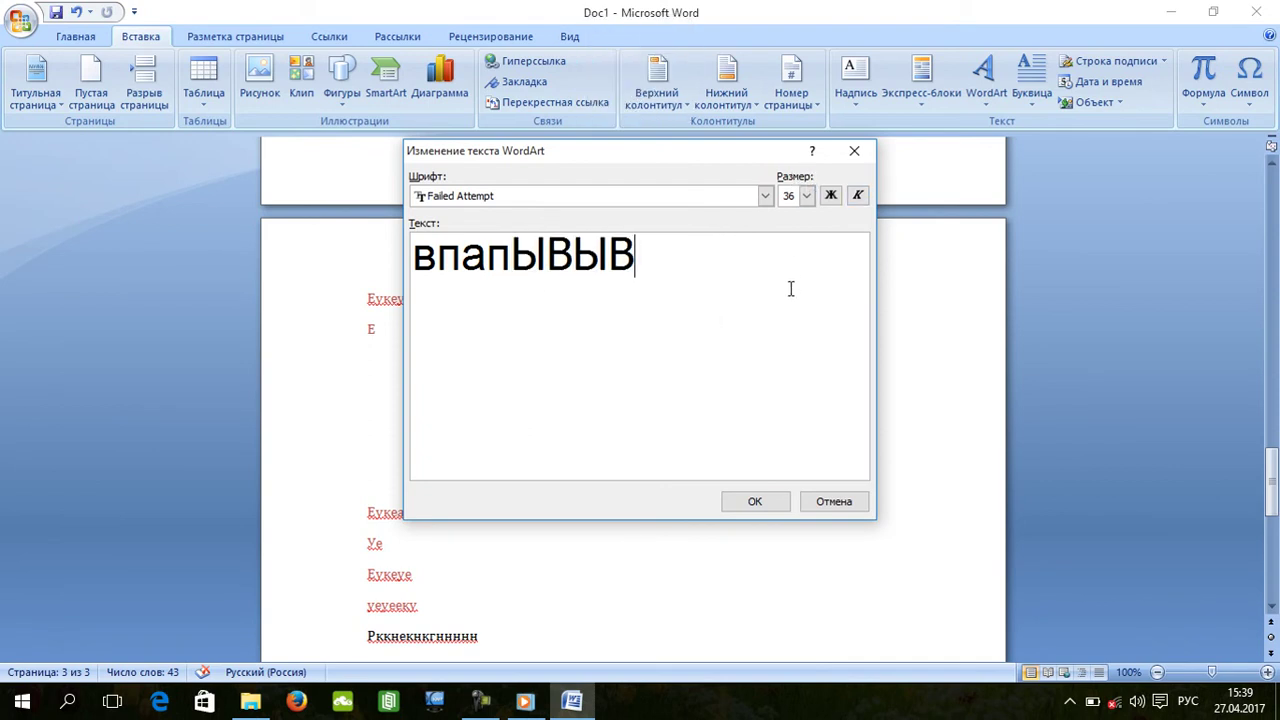
{"action": "key", "text": "Caps_Lock"}
{"action": "left_click", "coordinate": [765, 502]}
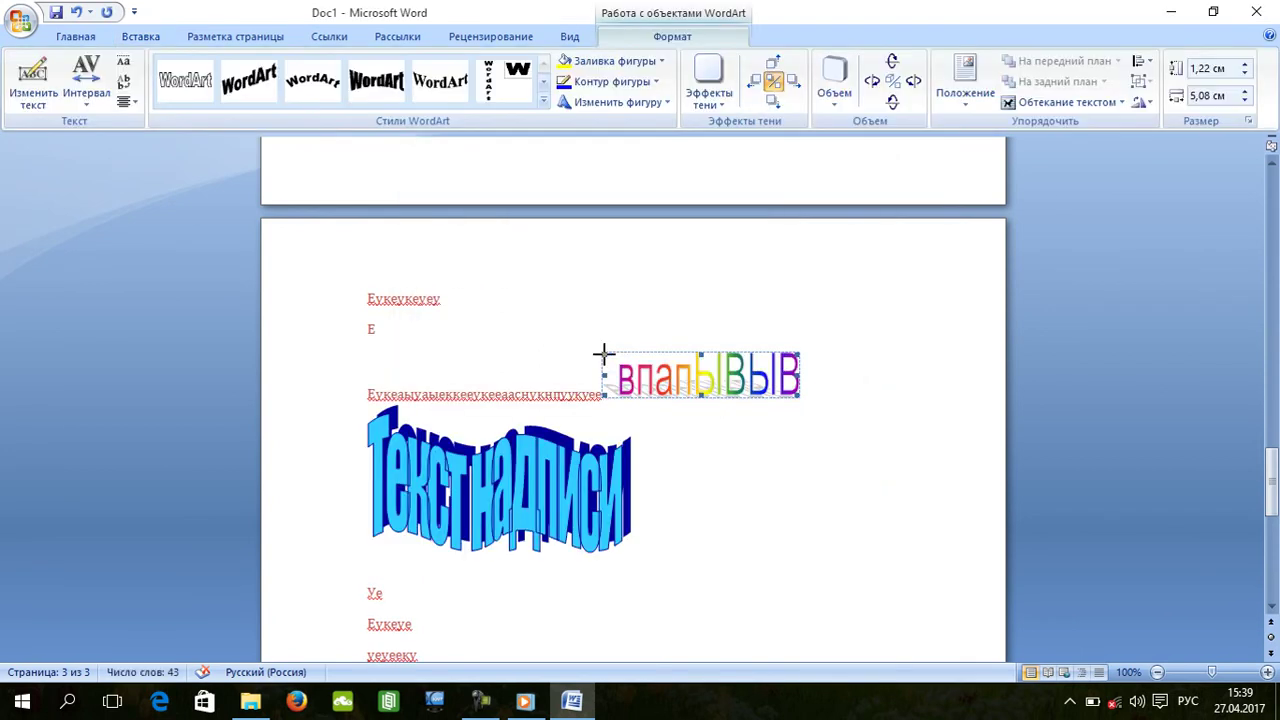
{"action": "left_click", "coordinate": [491, 258]}
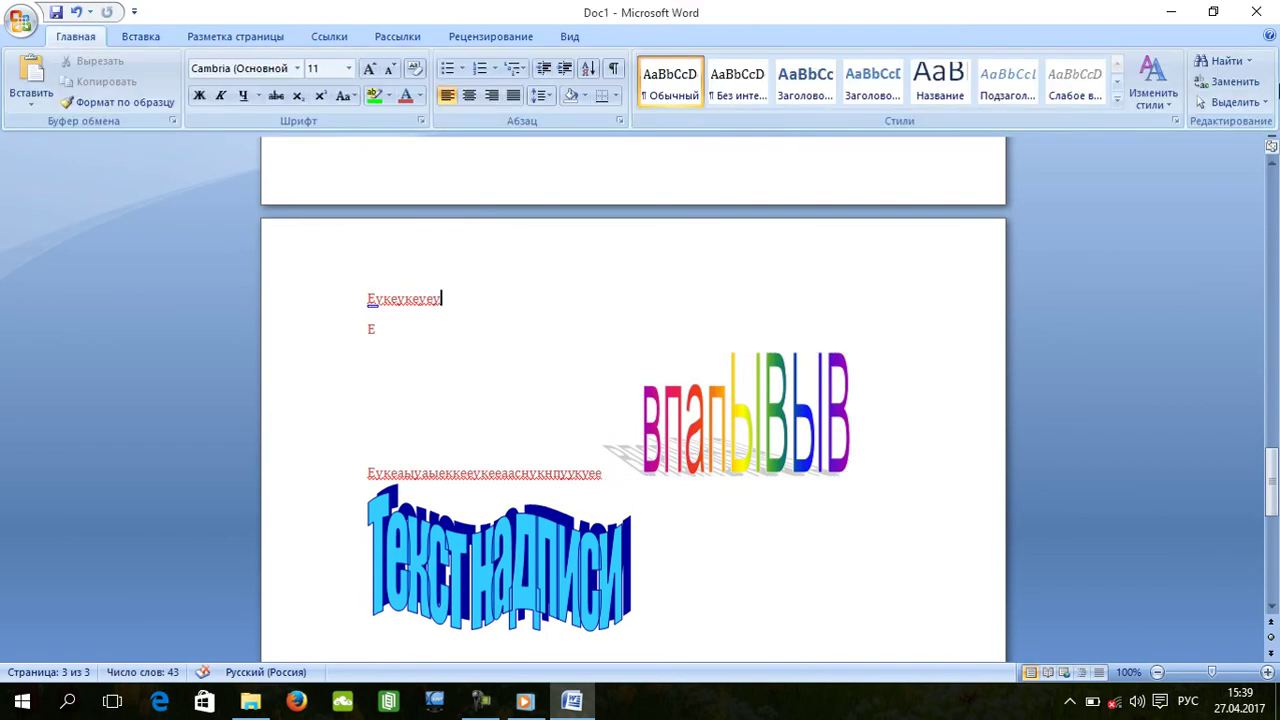
Reduce the Word window, switch to Windows Media Player, pause the song and close the player.
{"action": "left_click", "coordinate": [1213, 12]}
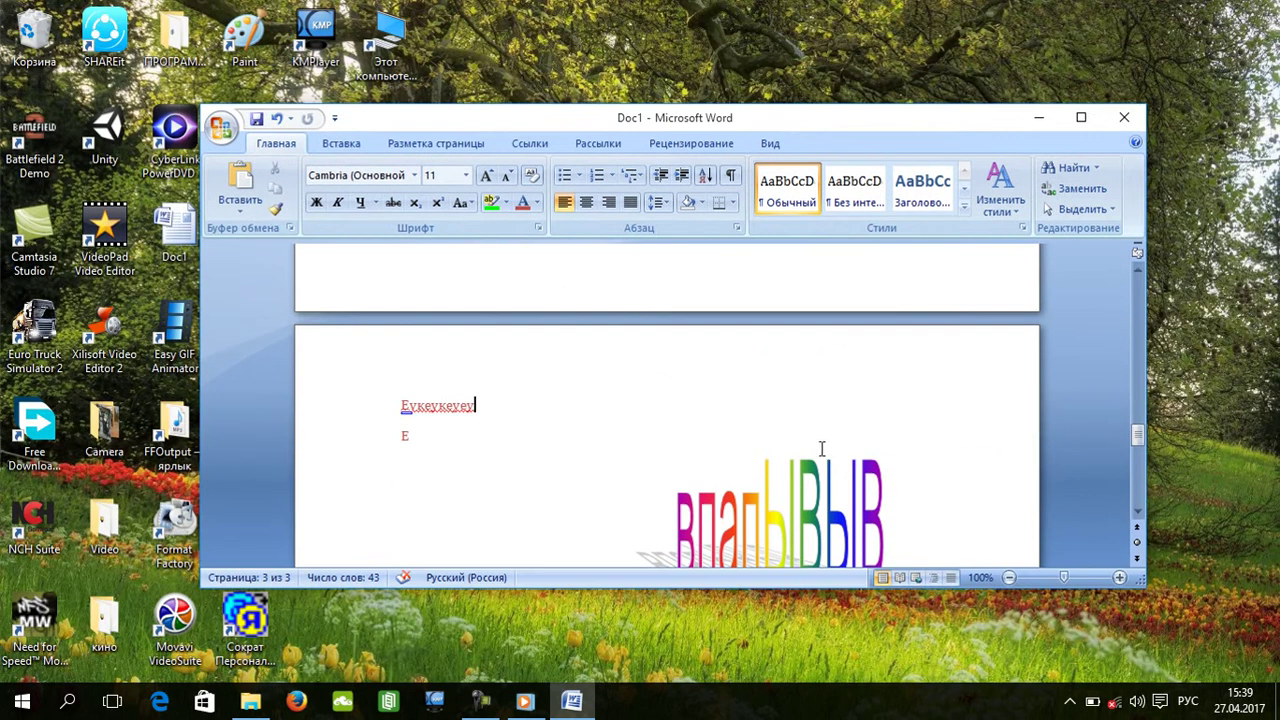
{"action": "left_click", "coordinate": [524, 701]}
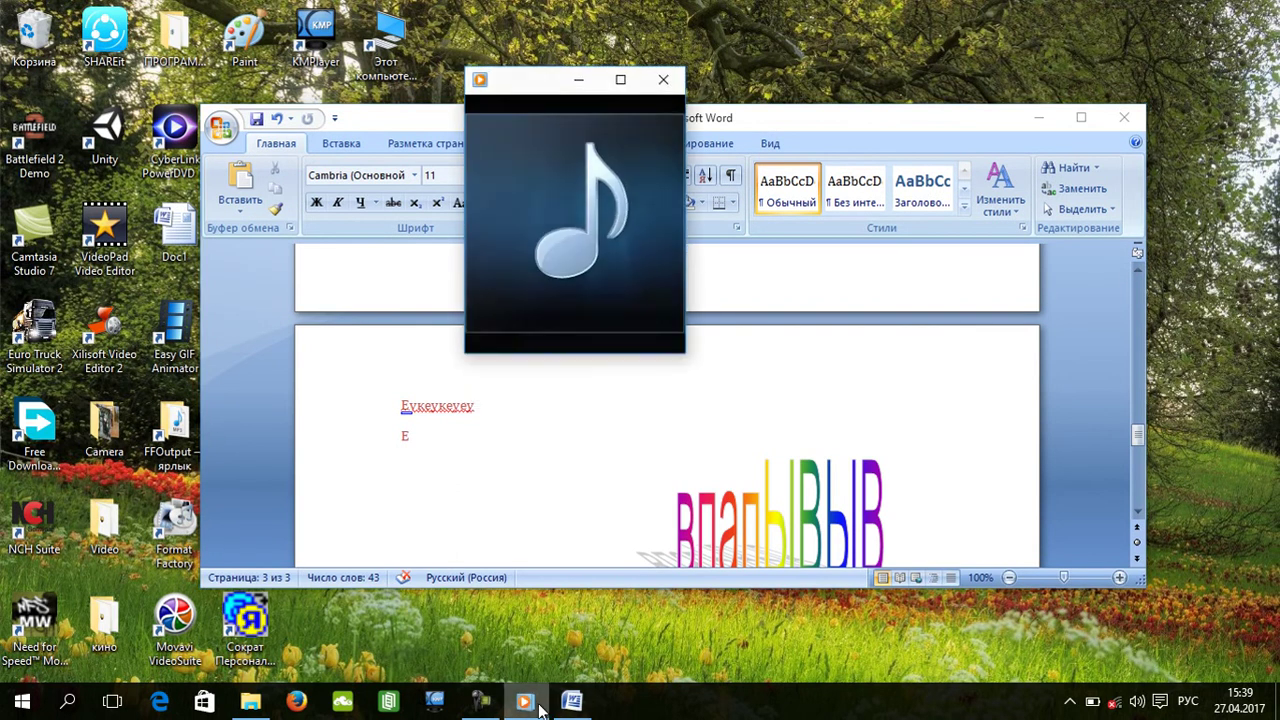
{"action": "left_click", "coordinate": [574, 325]}
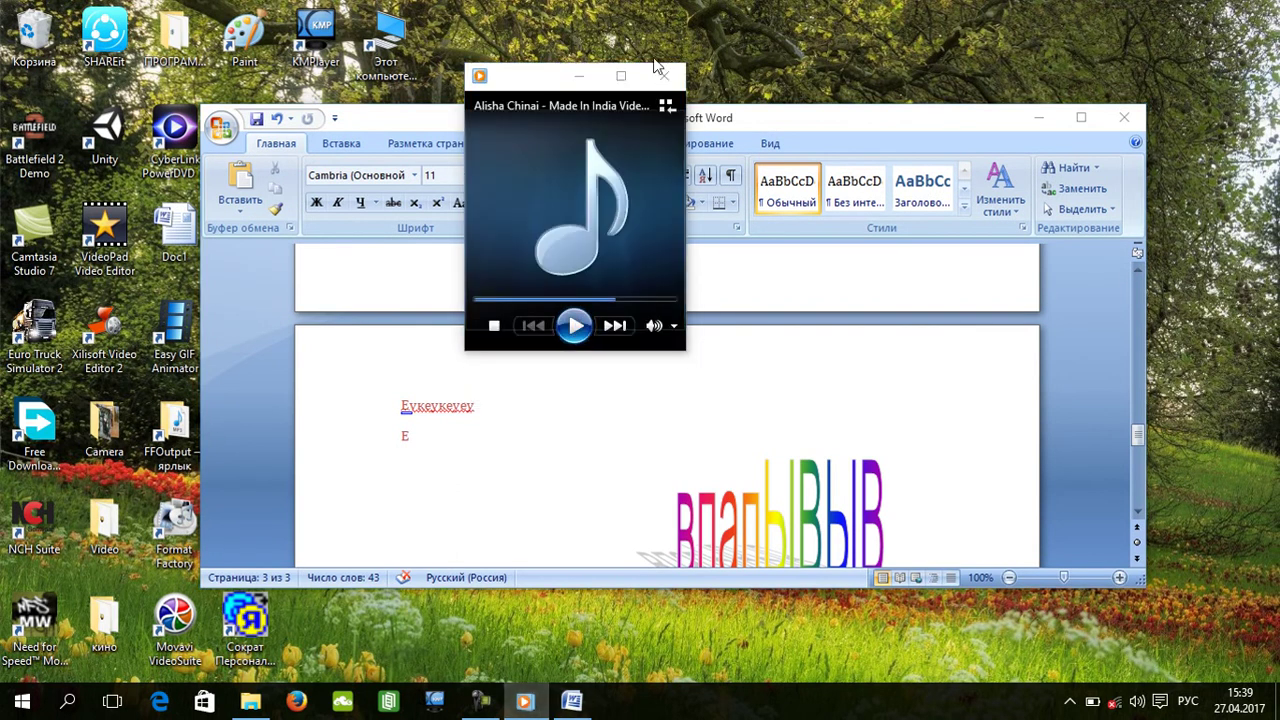
{"action": "left_click", "coordinate": [671, 77]}
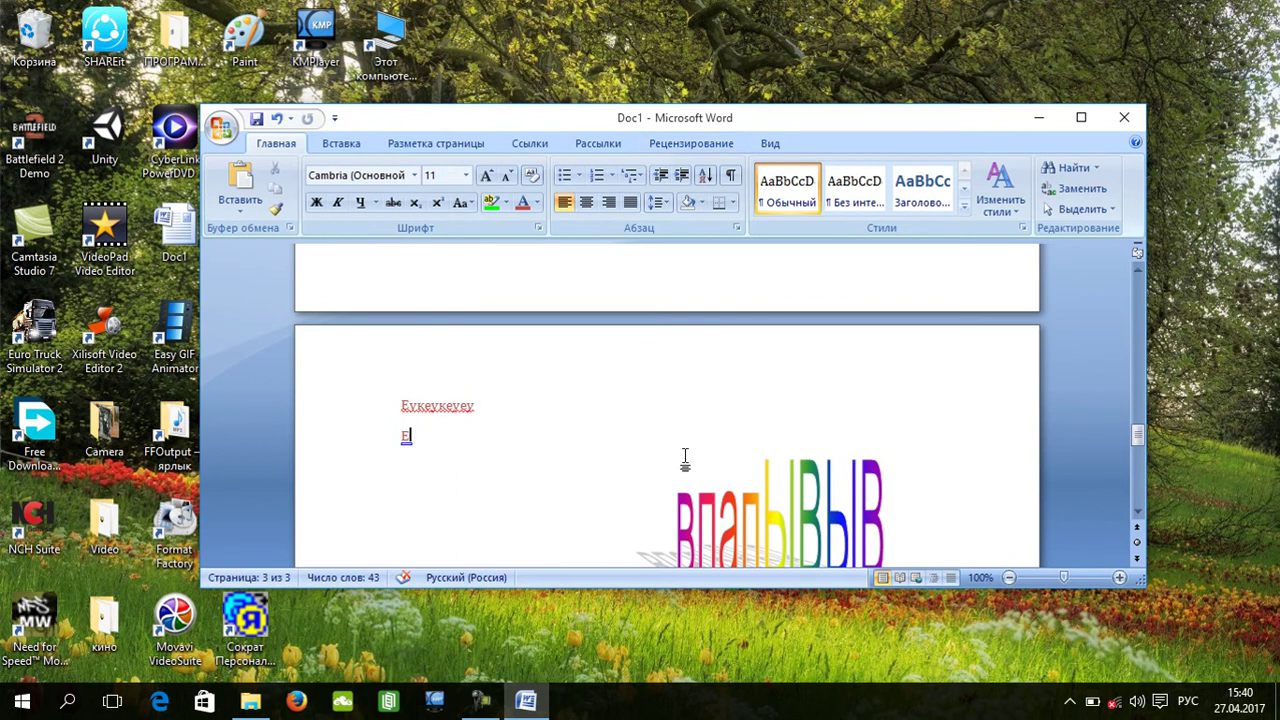
Select the rainbow WordArt on the third page and maximize the Word window.
{"action": "scroll", "coordinate": [688, 442], "scroll_direction": "down", "scroll_amount": 3}
{"action": "scroll", "coordinate": [688, 440], "scroll_direction": "up", "scroll_amount": 3}
{"action": "left_click", "coordinate": [737, 408]}
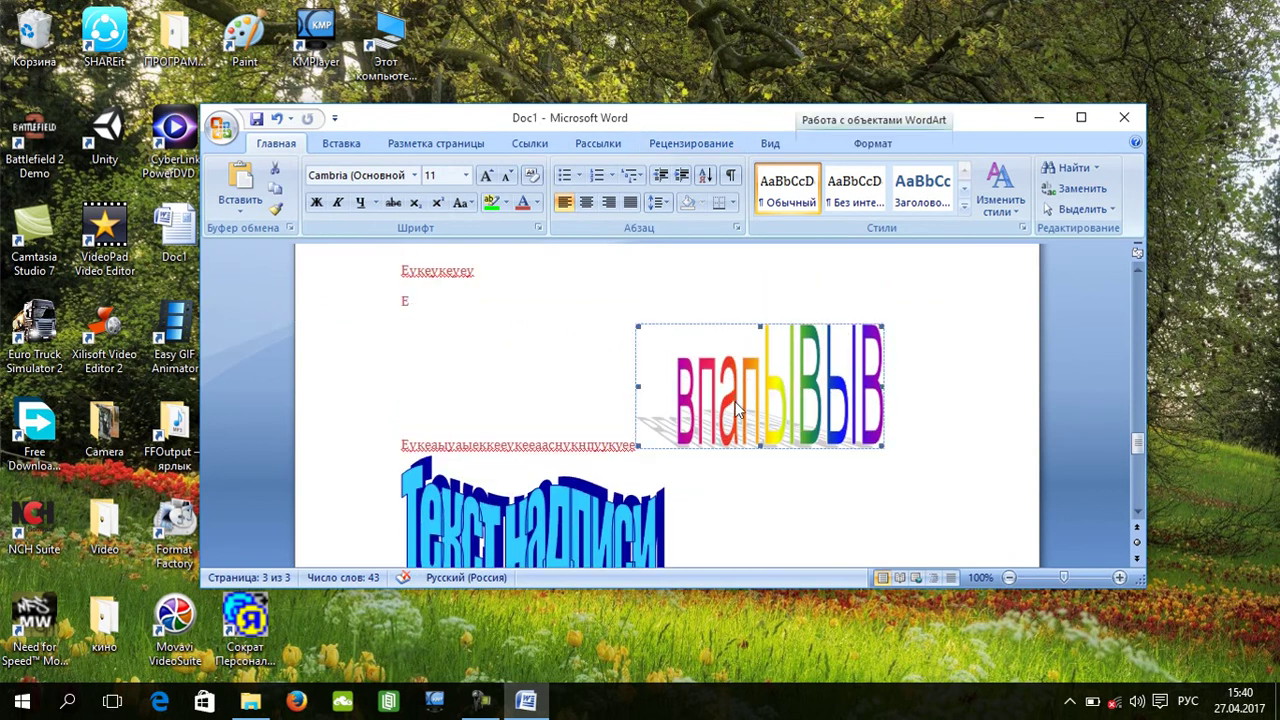
{"action": "left_click", "coordinate": [737, 300]}
{"action": "left_click", "coordinate": [795, 350]}
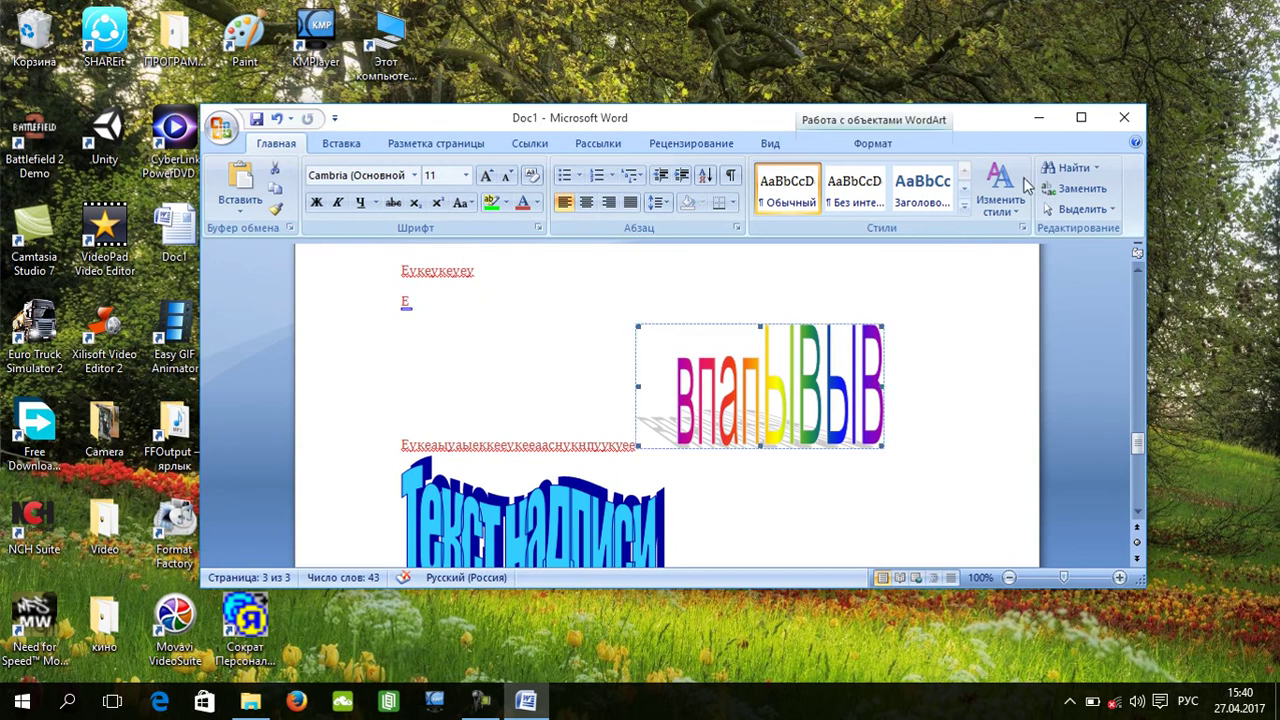
{"action": "left_click", "coordinate": [1074, 124]}
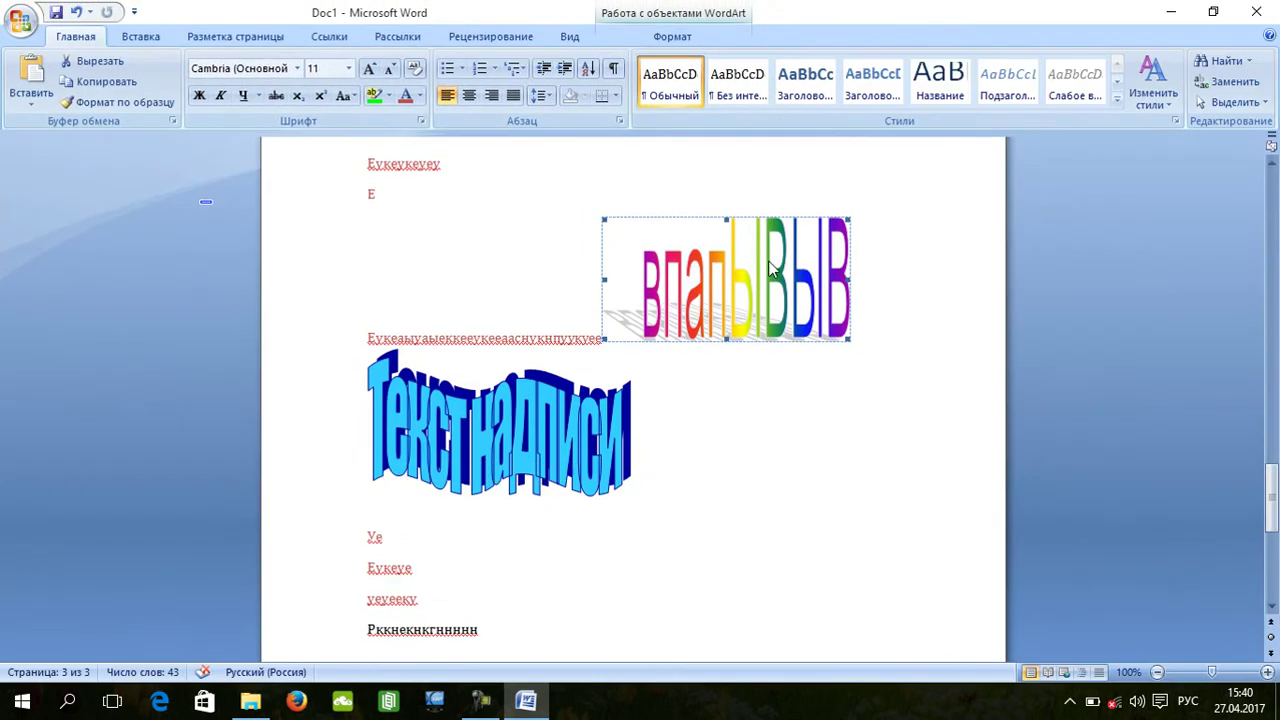
Insert a chart with the default sample data below the blue WordArt, close its datasheet and leave chart editing.
{"action": "left_click", "coordinate": [140, 36]}
{"action": "left_click", "coordinate": [440, 85]}
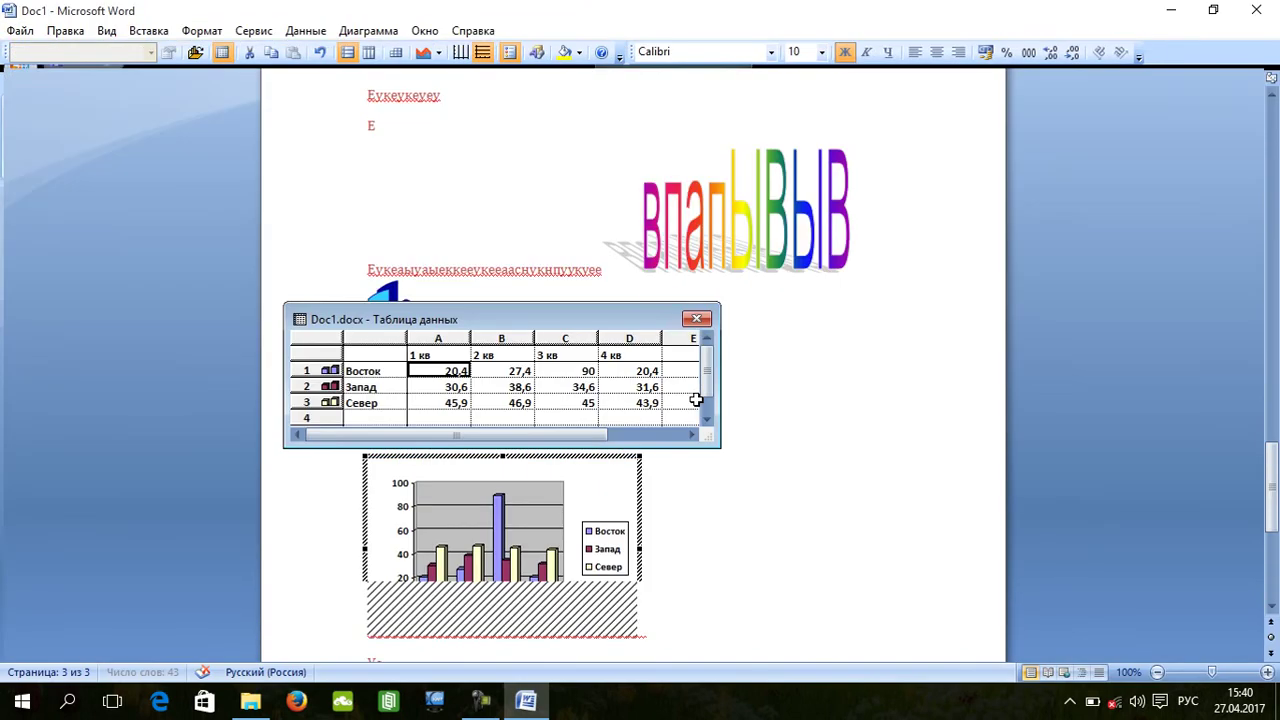
{"action": "left_click", "coordinate": [548, 374]}
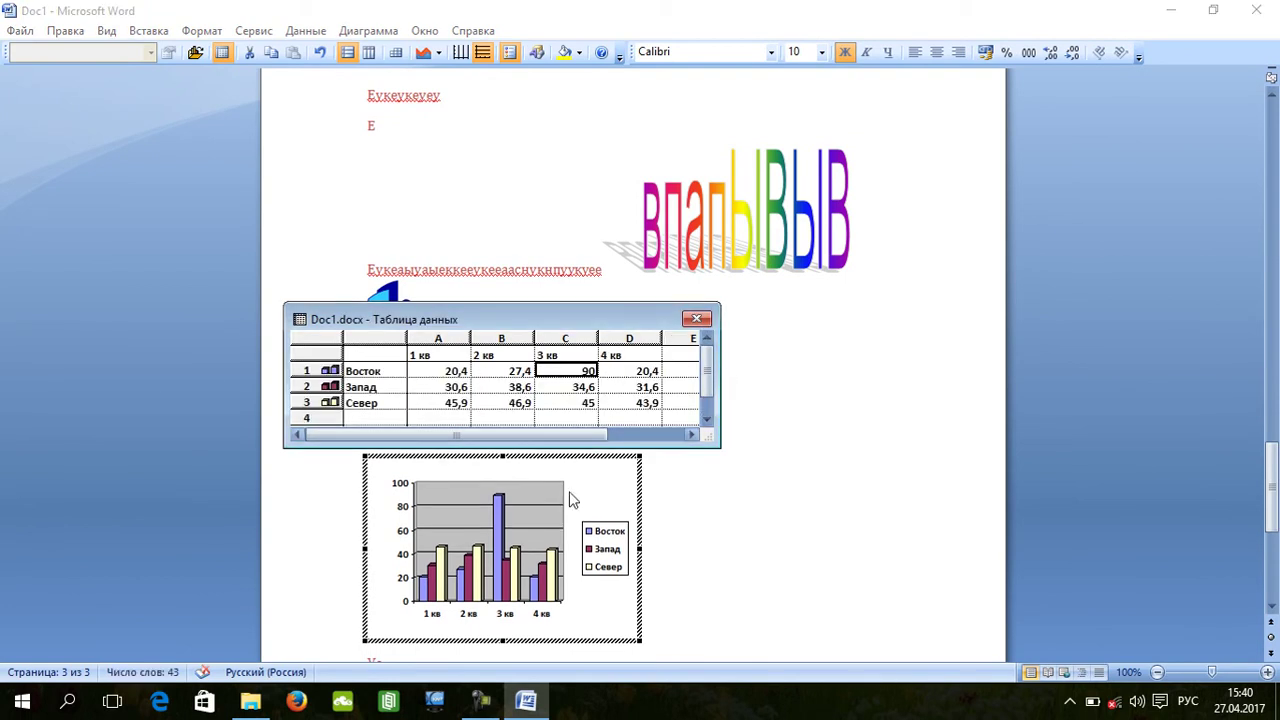
{"action": "left_click", "coordinate": [704, 411]}
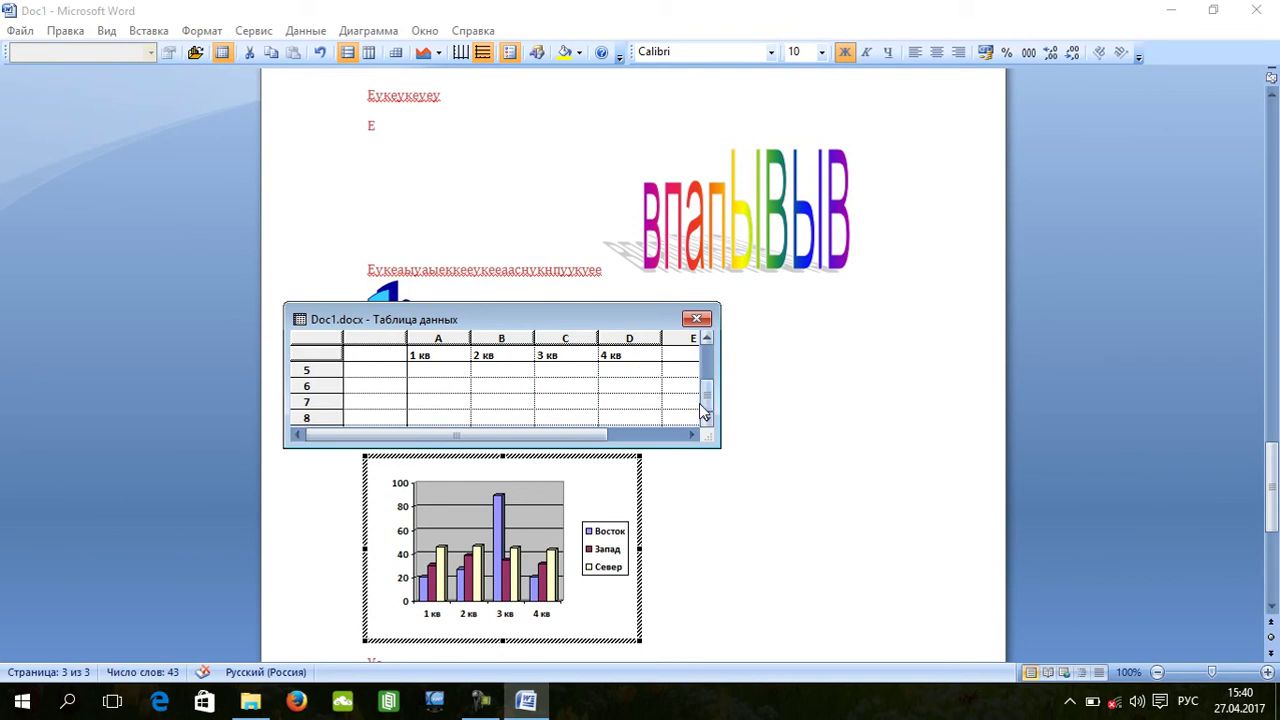
{"action": "scroll", "coordinate": [676, 343], "scroll_direction": "up", "scroll_amount": 2}
{"action": "left_click", "coordinate": [696, 318]}
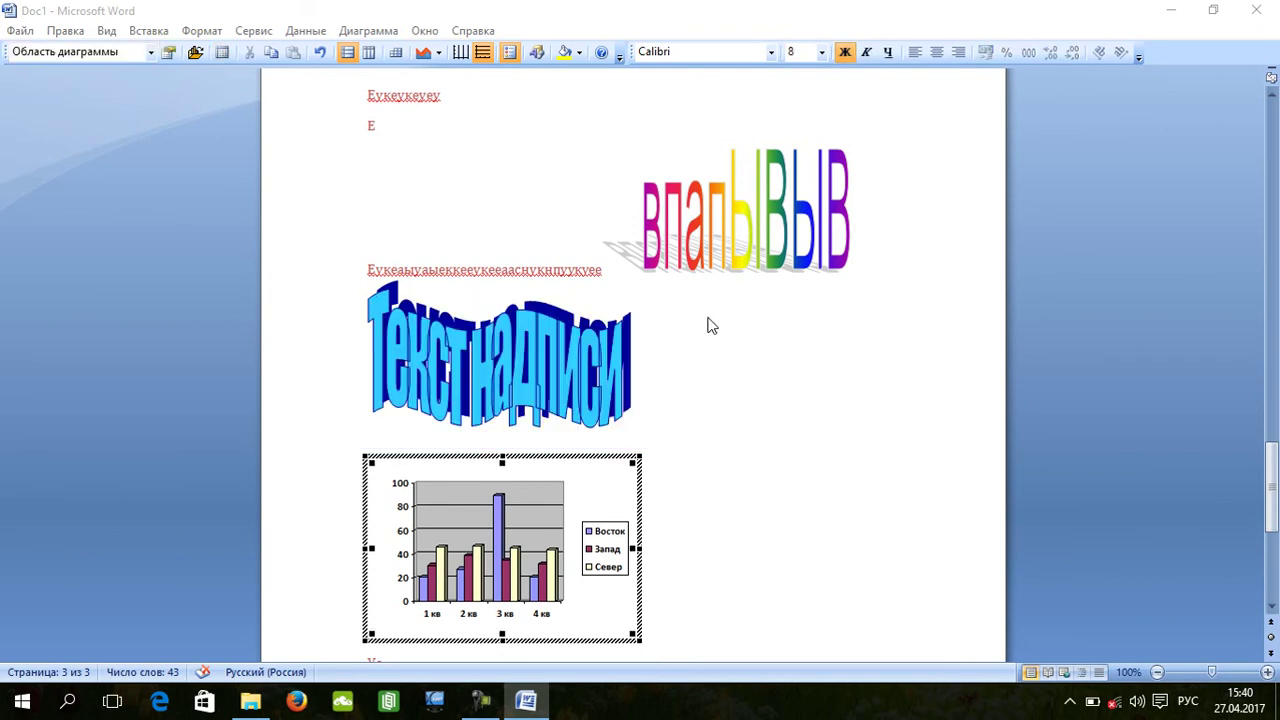
{"action": "scroll", "coordinate": [578, 475], "scroll_direction": "down", "scroll_amount": 3}
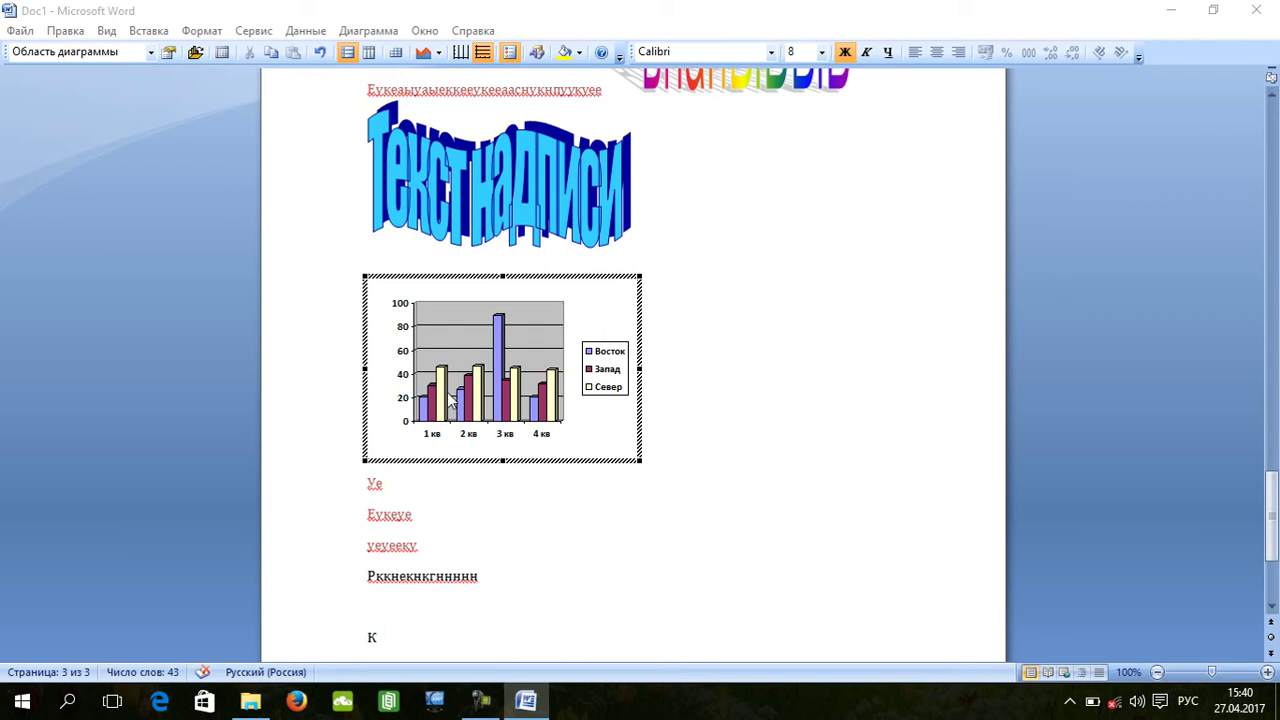
{"action": "left_click", "coordinate": [780, 289]}
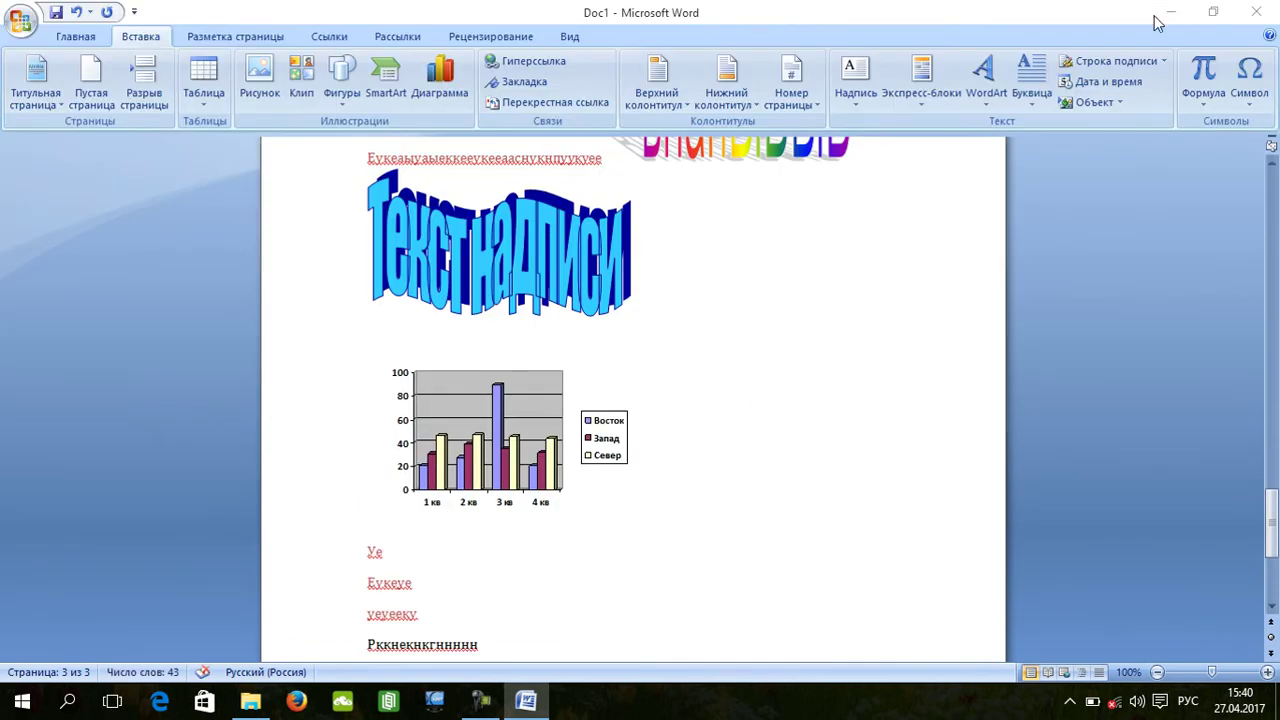
Look at the shapes gallery, the clip art search and the picture insertion dialog, and close the dialog without inserting a picture.
{"action": "left_click", "coordinate": [348, 90]}
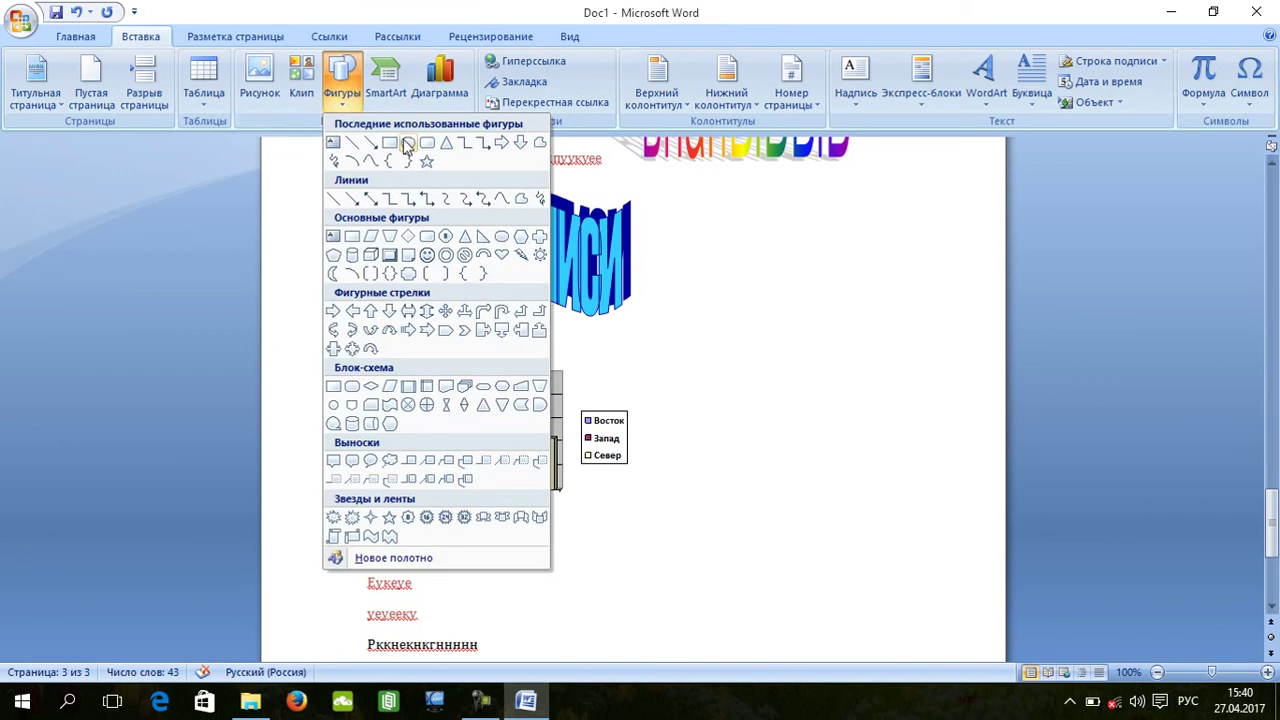
{"action": "left_click", "coordinate": [308, 78]}
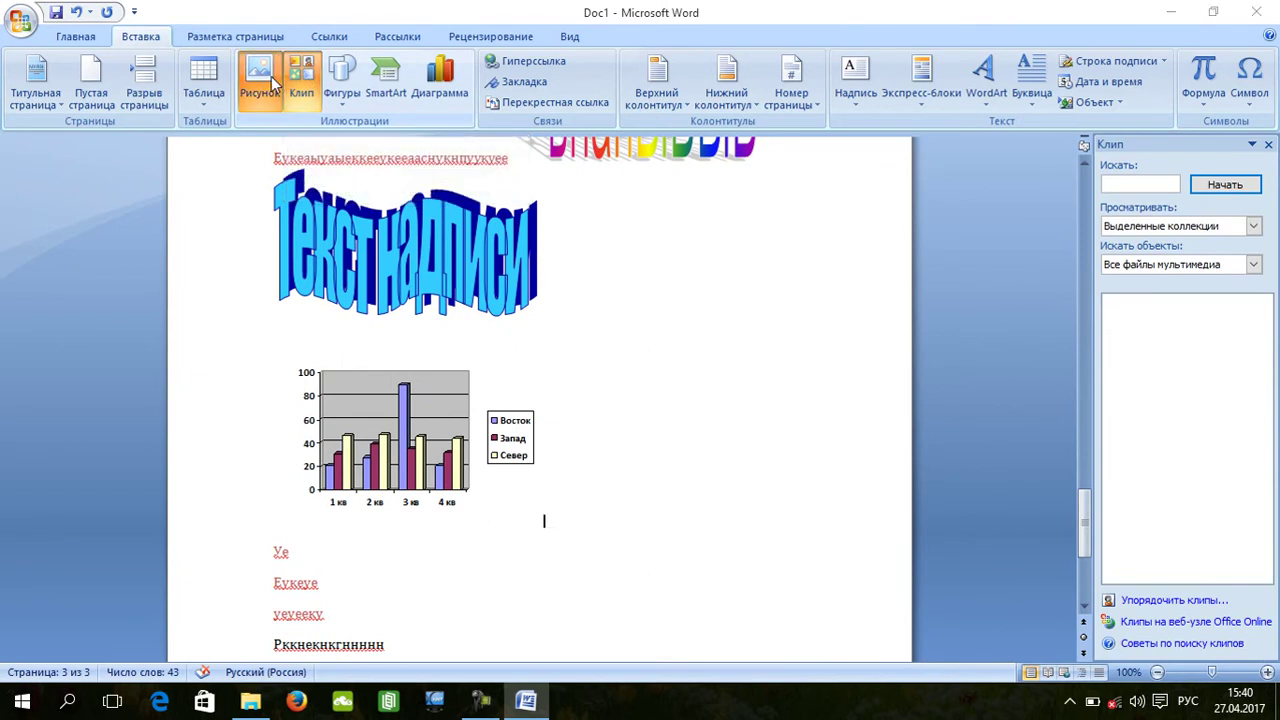
{"action": "left_click", "coordinate": [272, 85]}
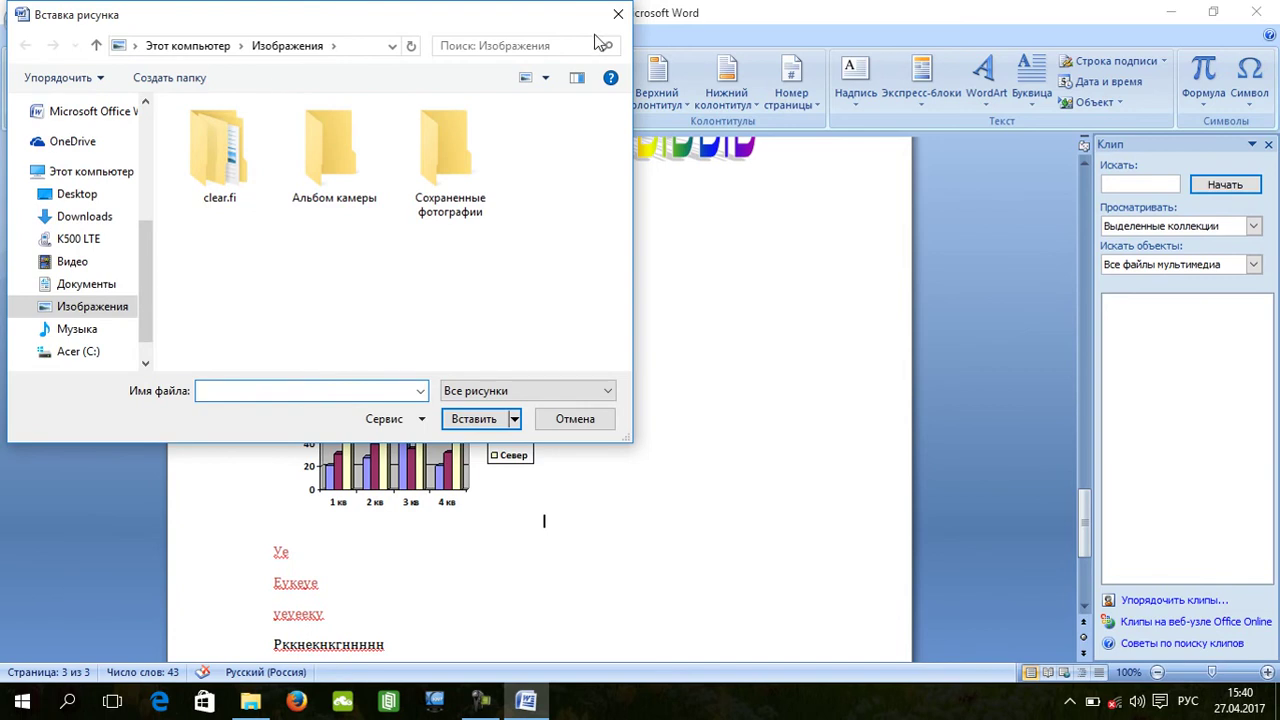
{"action": "left_click", "coordinate": [618, 14]}
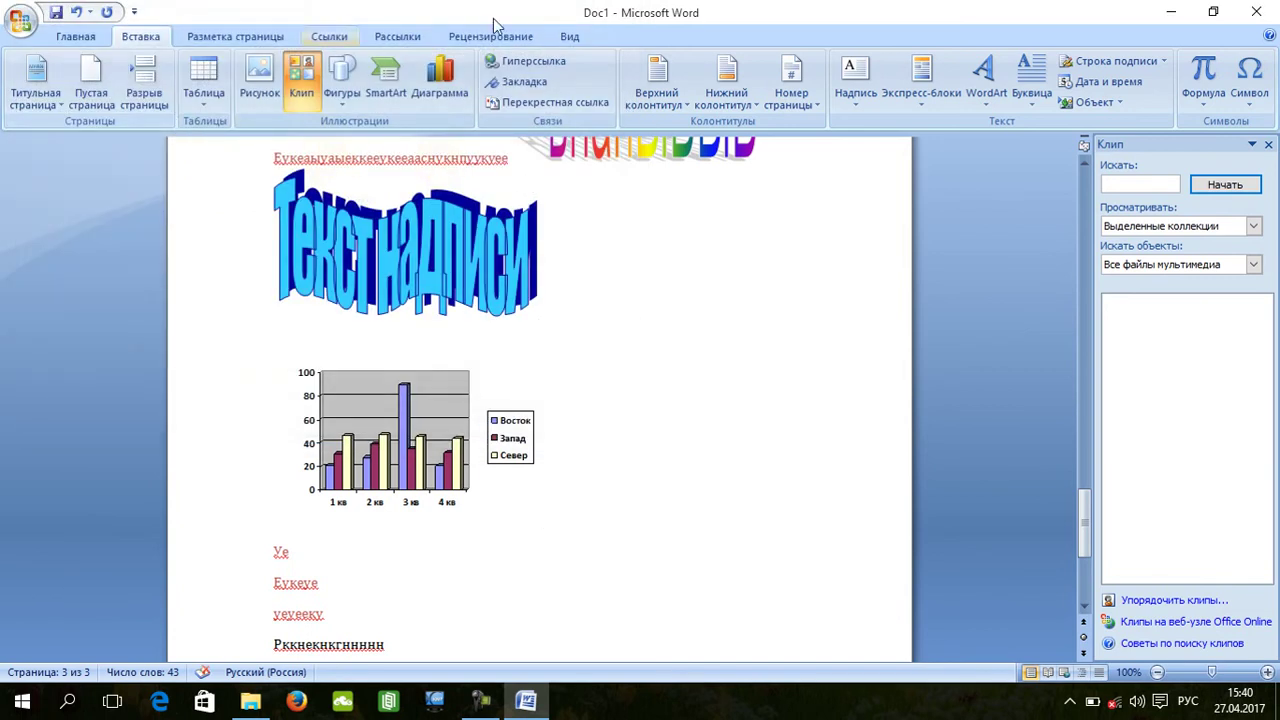
Insert a table with two columns and three rows between the blue WordArt and the chart.
{"action": "left_click", "coordinate": [197, 90]}
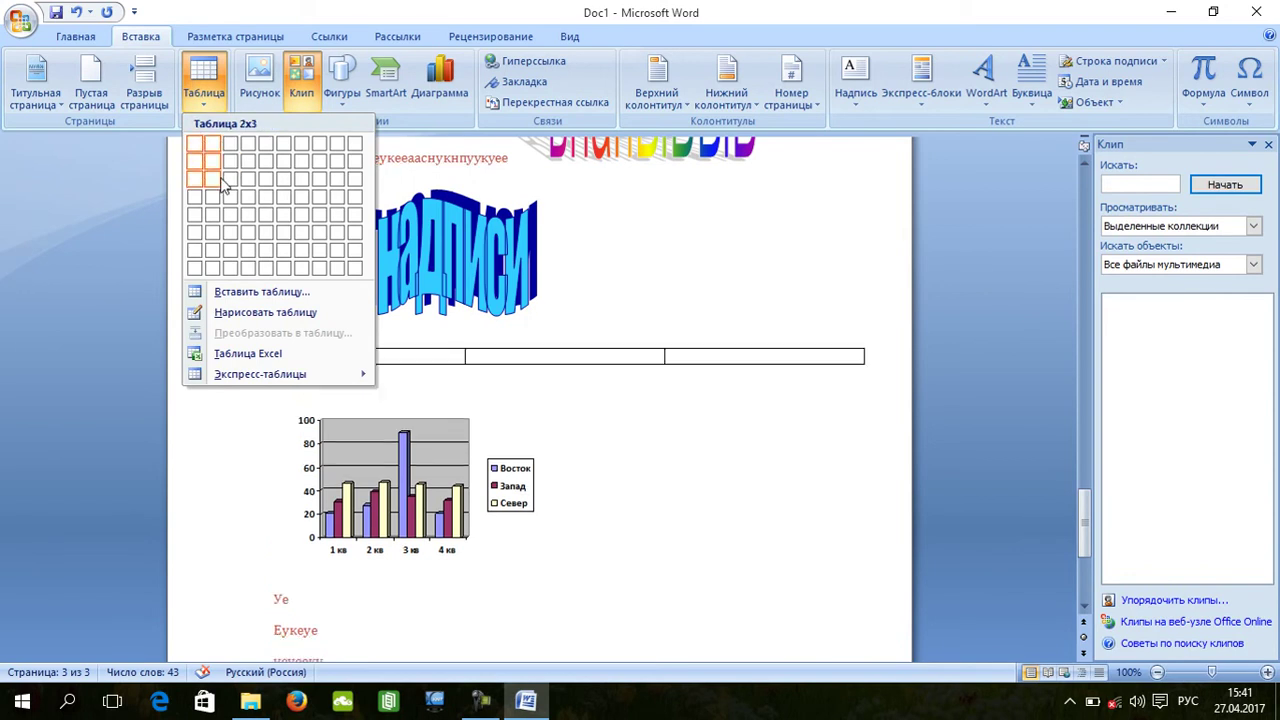
{"action": "left_click", "coordinate": [212, 179]}
Close the Word document and save the changes to Doc1.
{"action": "scroll", "coordinate": [420, 394], "scroll_direction": "up", "scroll_amount": 10}
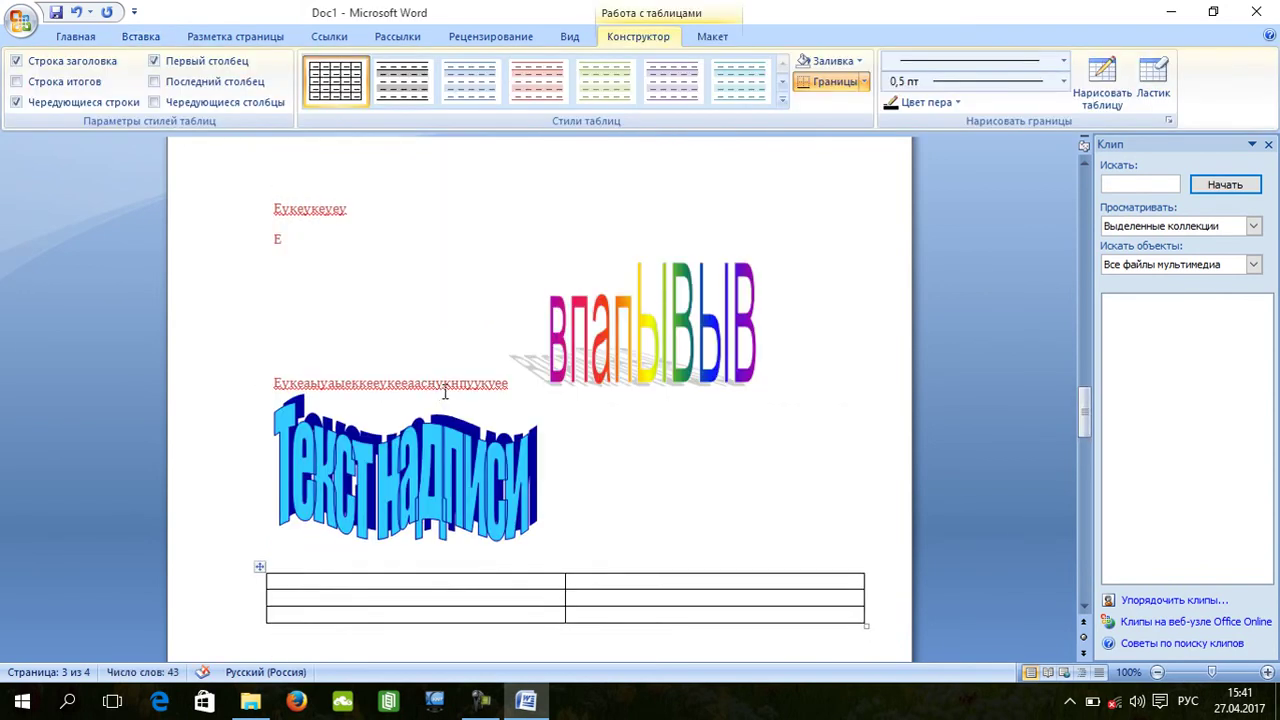
{"action": "scroll", "coordinate": [452, 383], "scroll_direction": "up", "scroll_amount": 7}
{"action": "scroll", "coordinate": [457, 381], "scroll_direction": "up", "scroll_amount": 10}
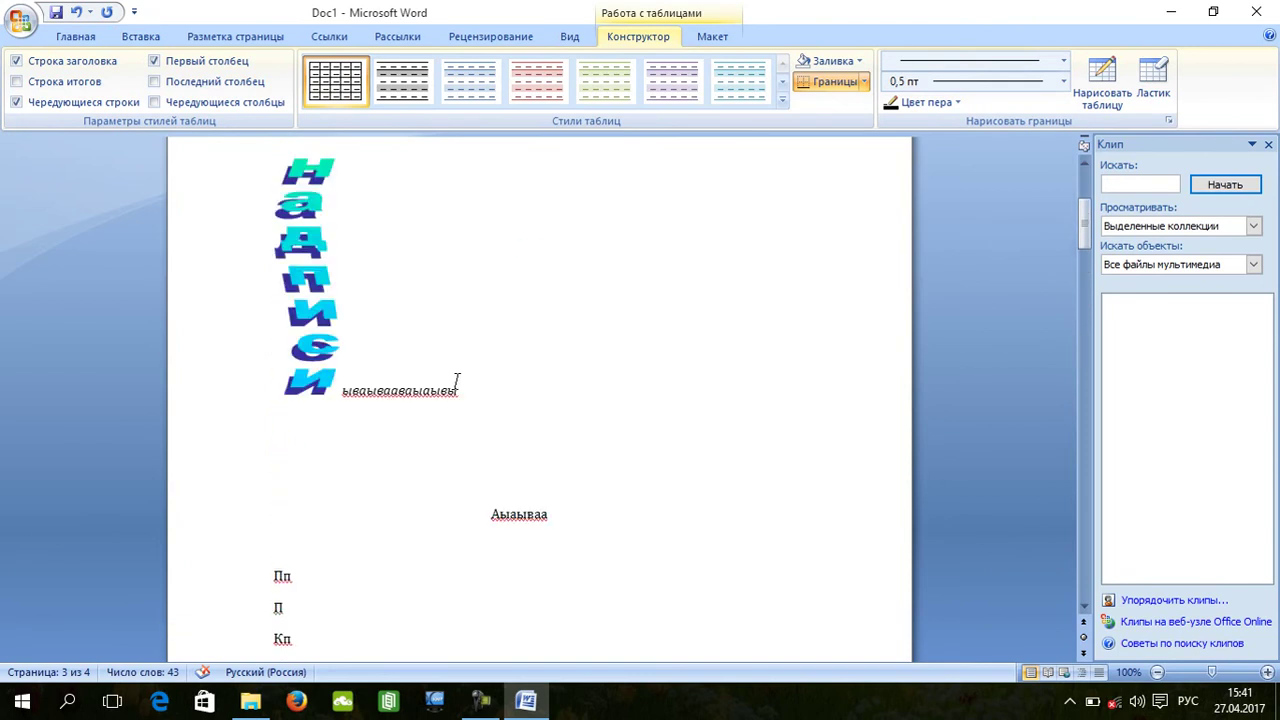
{"action": "scroll", "coordinate": [459, 381], "scroll_direction": "down", "scroll_amount": 3}
{"action": "scroll", "coordinate": [477, 393], "scroll_direction": "up", "scroll_amount": 3}
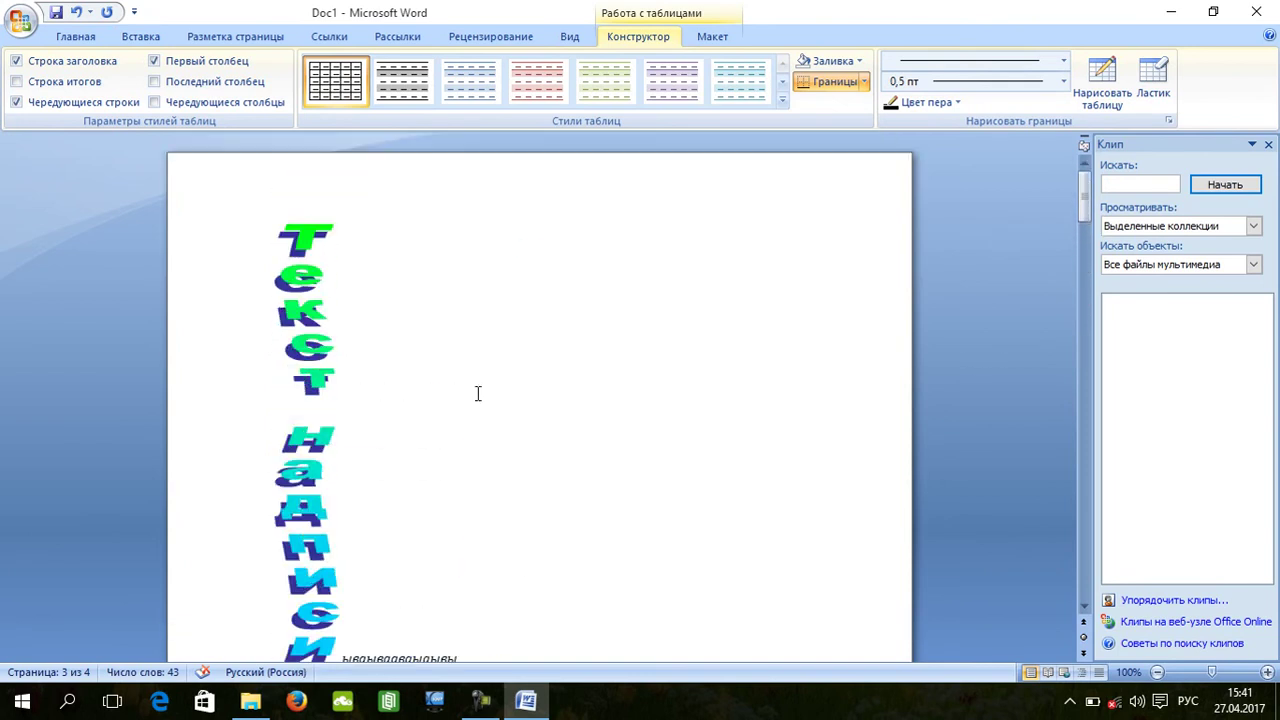
{"action": "left_click", "coordinate": [1262, 14]}
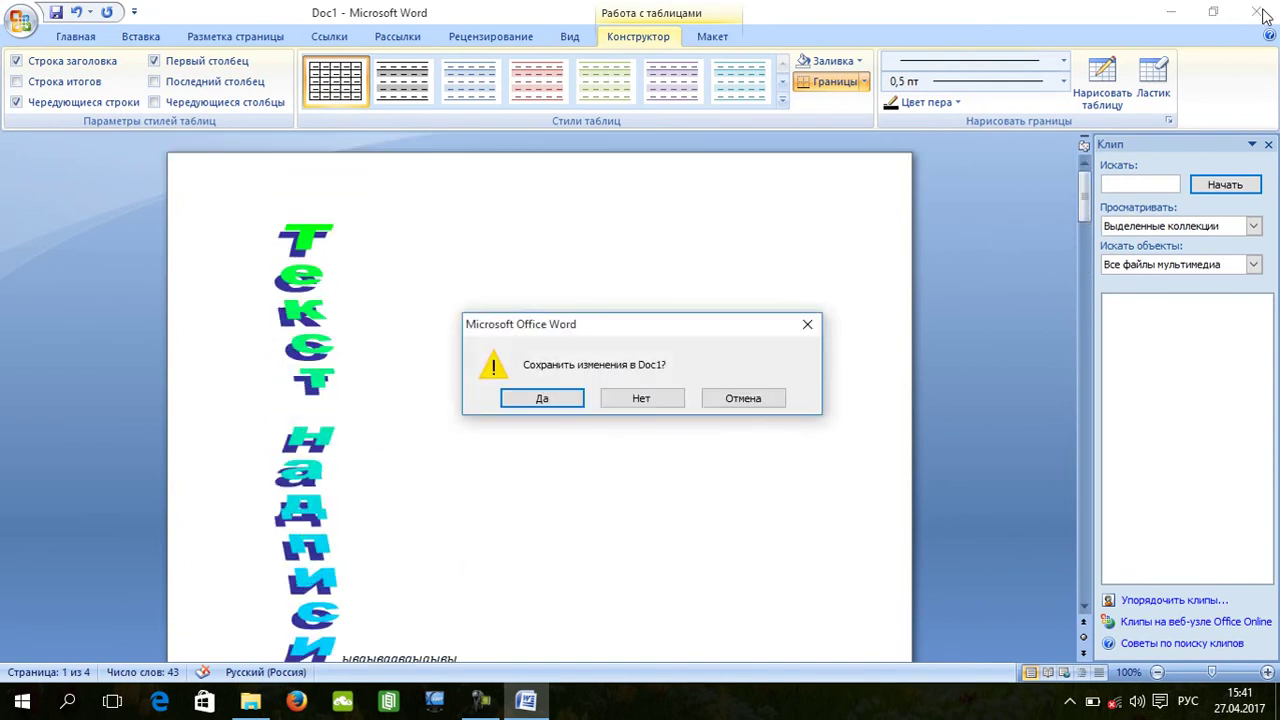
{"action": "left_click", "coordinate": [543, 399]}
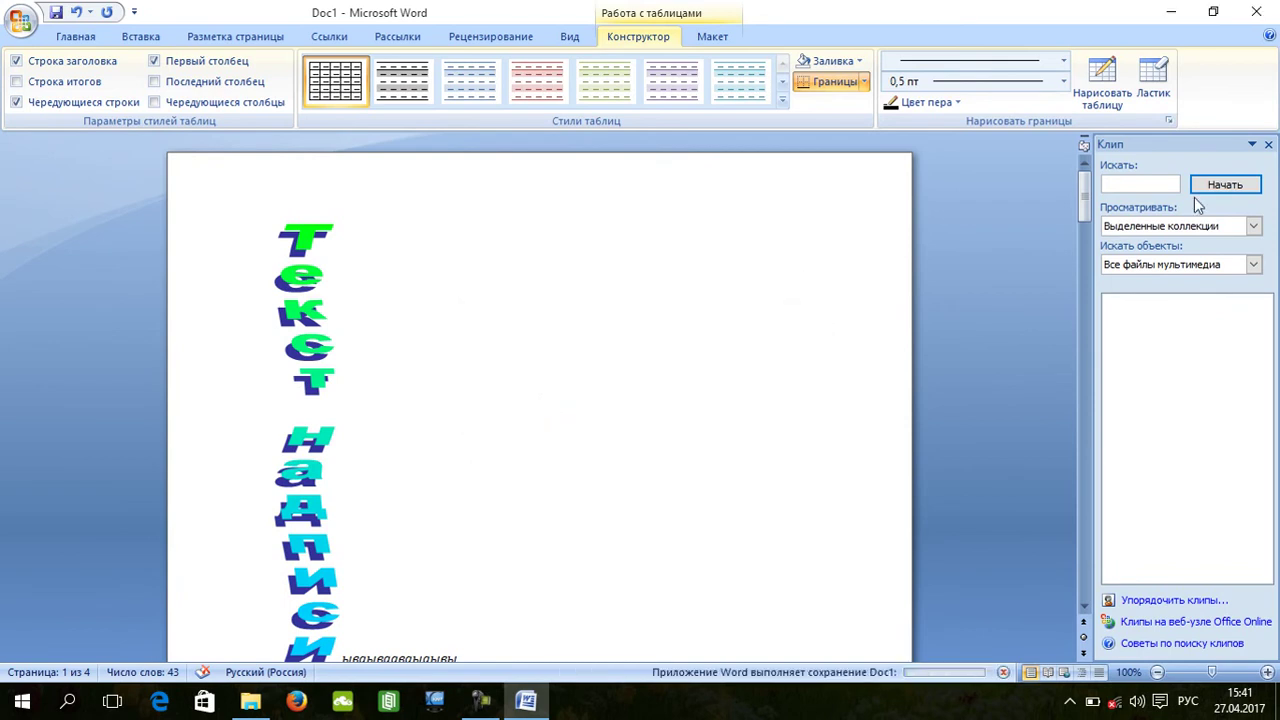
{"action": "left_click", "coordinate": [1256, 12]}
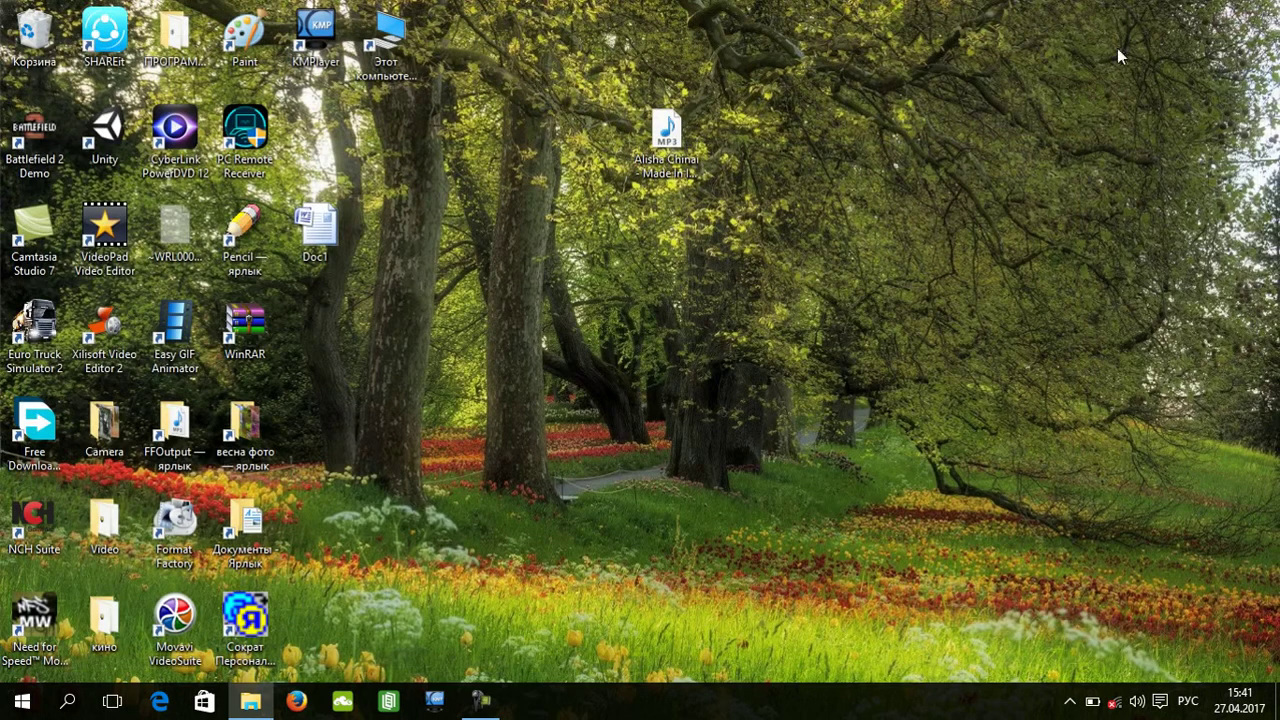
Refresh the desktop twice.
{"action": "right_click", "coordinate": [975, 98]}
{"action": "left_click", "coordinate": [1032, 182]}
{"action": "right_click", "coordinate": [1007, 155]}
{"action": "left_click", "coordinate": [1040, 238]}
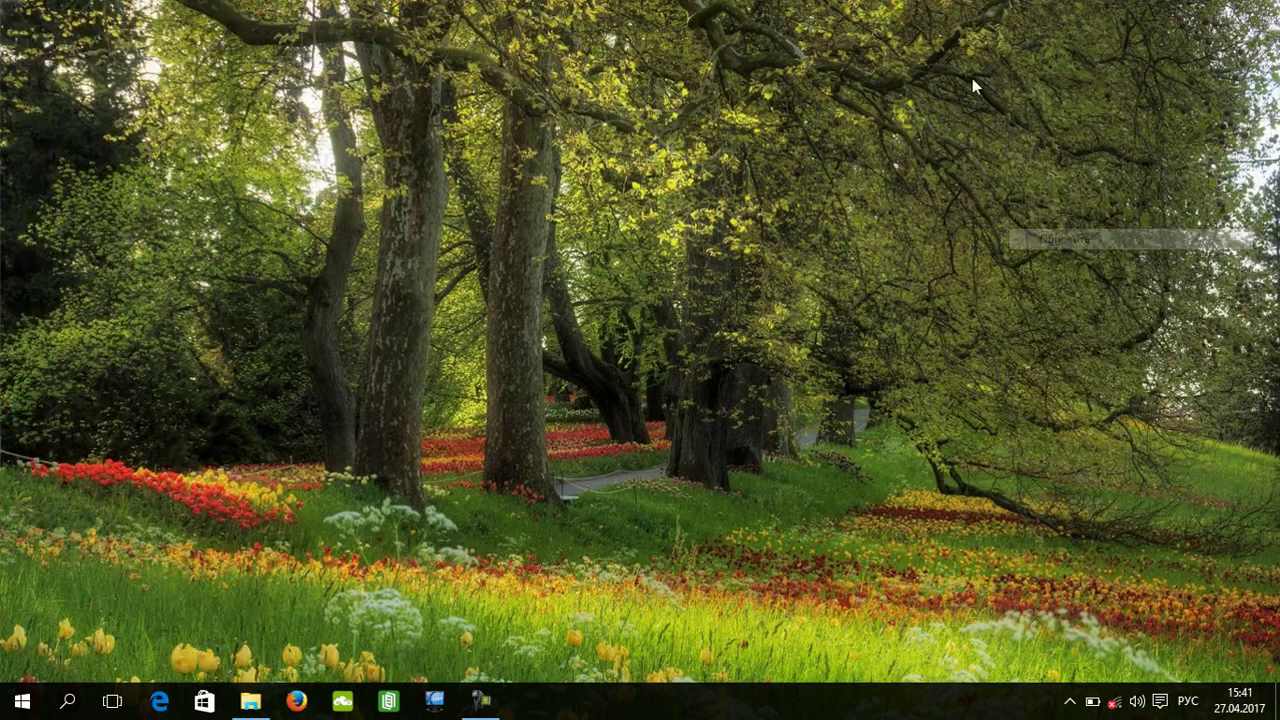
Bring up the phone's Music folder, try to copy the Alisha Chinai song to the desktop, and cancel the file replacement.
{"action": "left_click", "coordinate": [250, 690]}
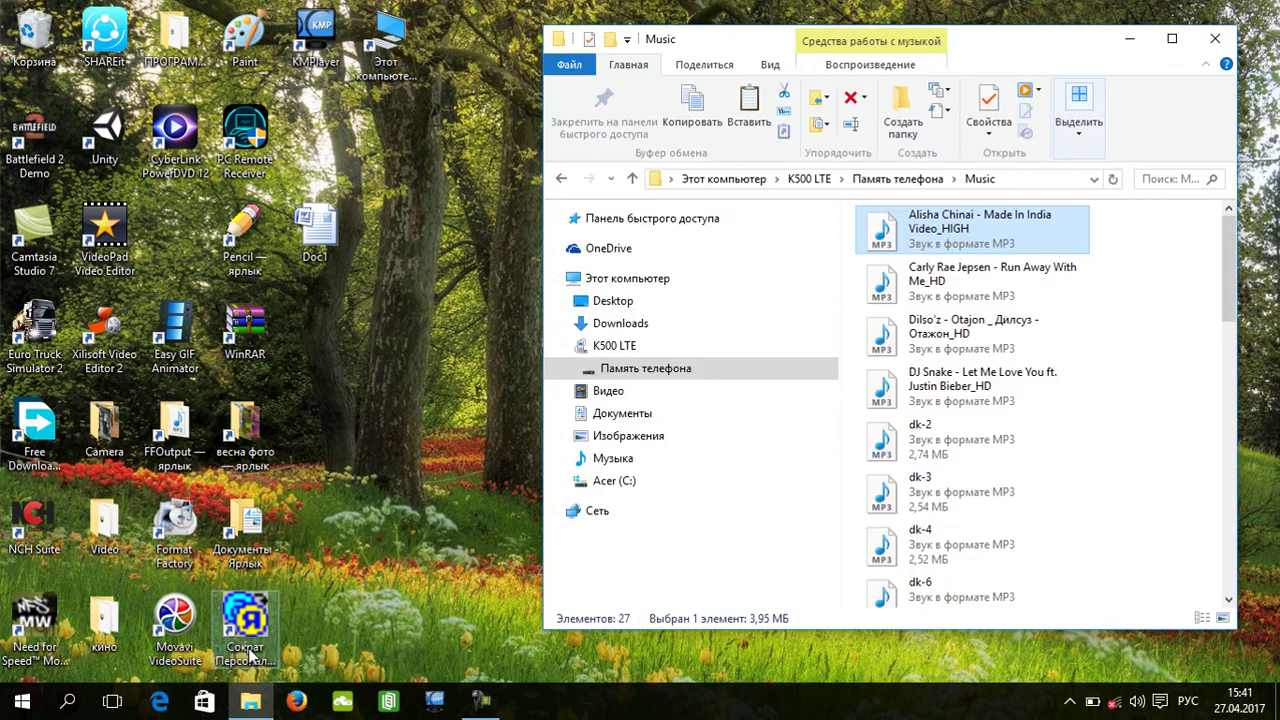
{"action": "left_click", "coordinate": [1088, 382]}
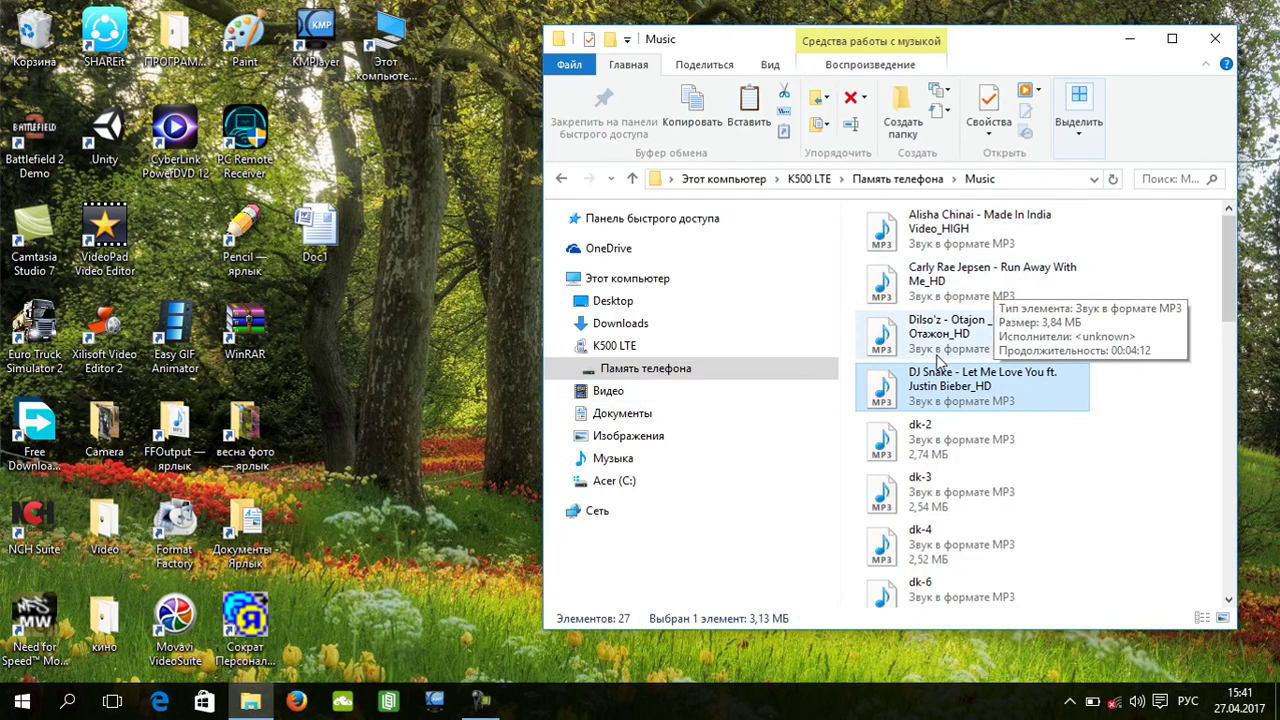
{"action": "left_click_drag", "start_coordinate": [1025, 245], "coordinate": [422, 183]}
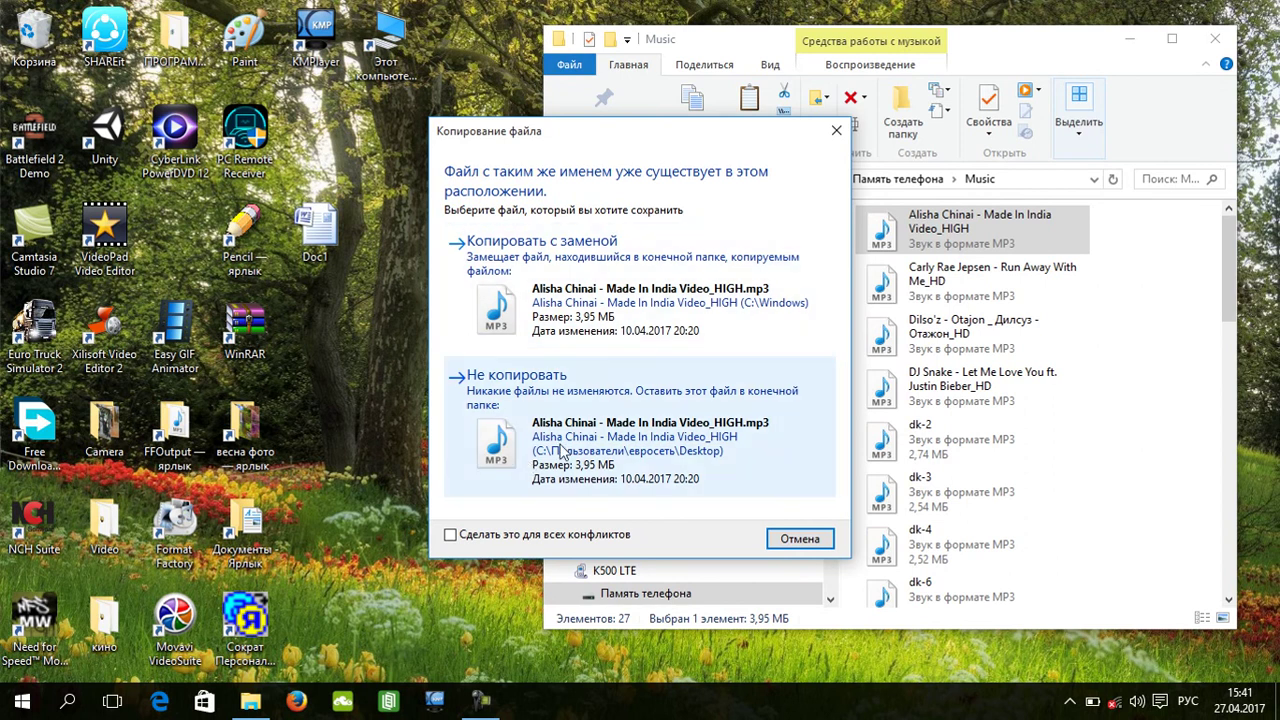
{"action": "left_click", "coordinate": [790, 540]}
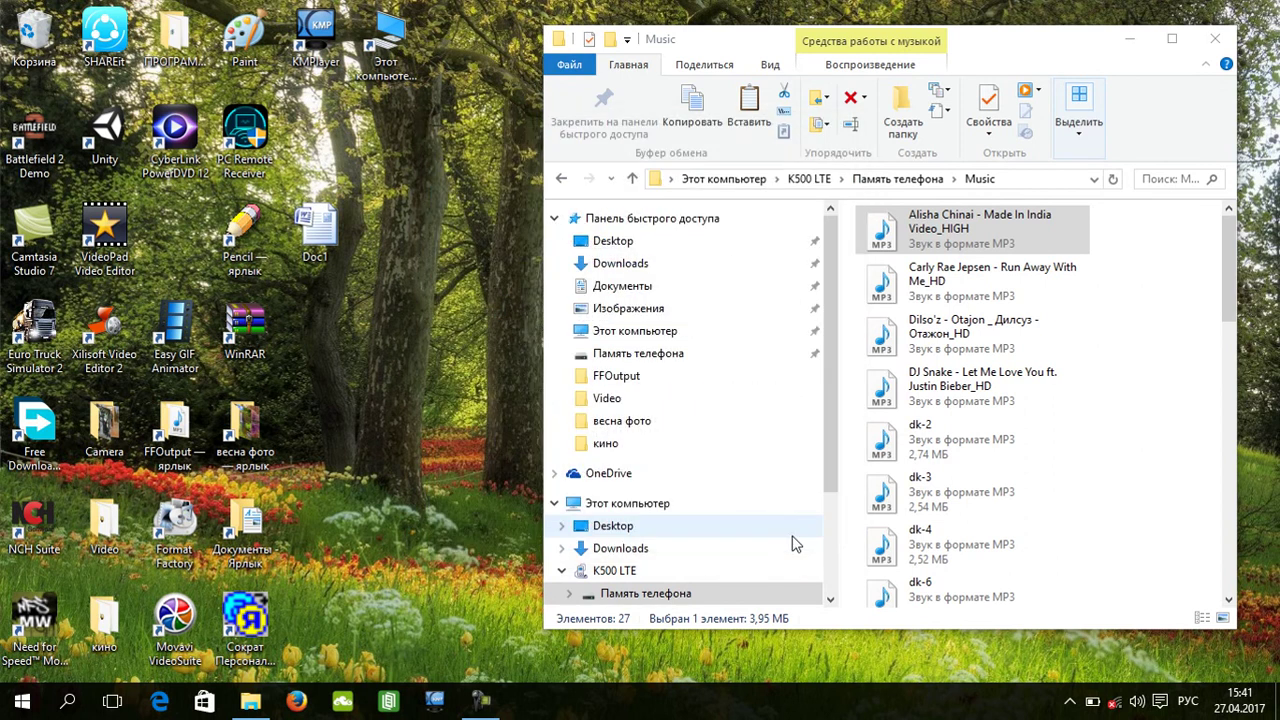
Copy the Dilso'z and DJ Snake songs plus dk-2, dk-3 and dk-4 from the phone's Music folder to the desktop.
{"action": "left_click_drag", "start_coordinate": [1175, 271], "coordinate": [995, 552]}
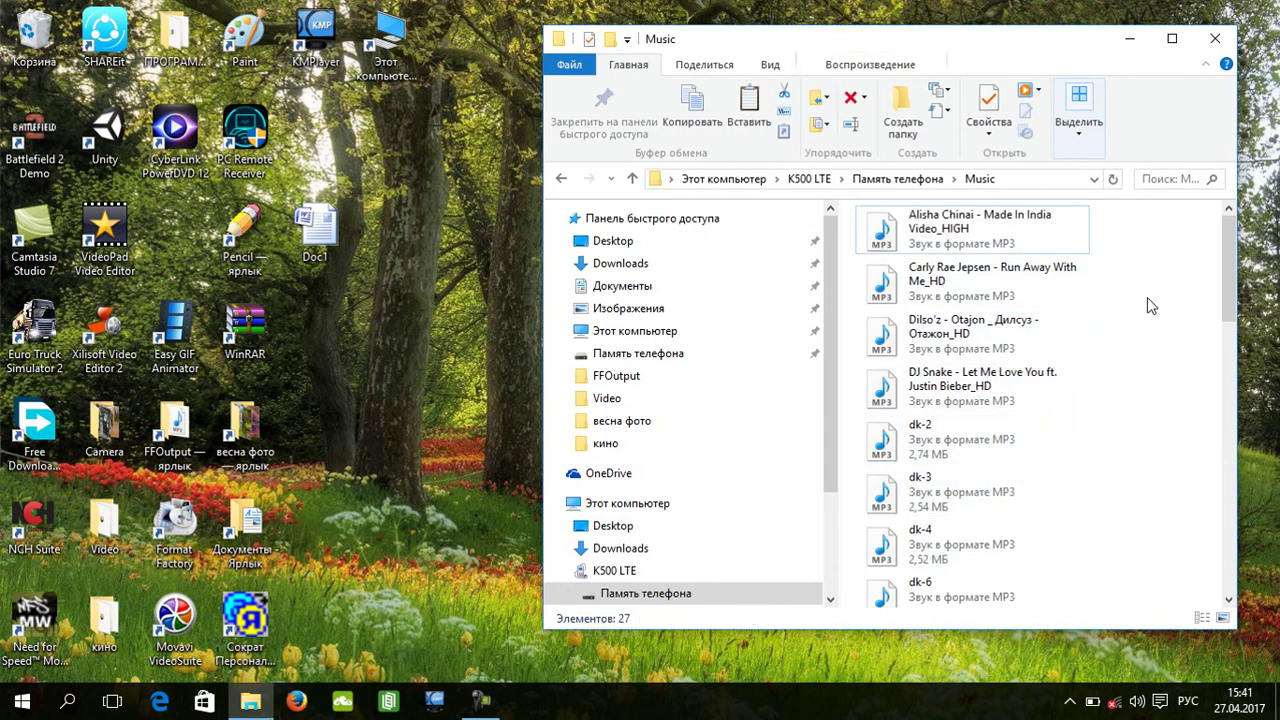
{"action": "left_click", "coordinate": [950, 280], "text": "ctrl"}
{"action": "left_click_drag", "start_coordinate": [920, 325], "coordinate": [437, 311]}
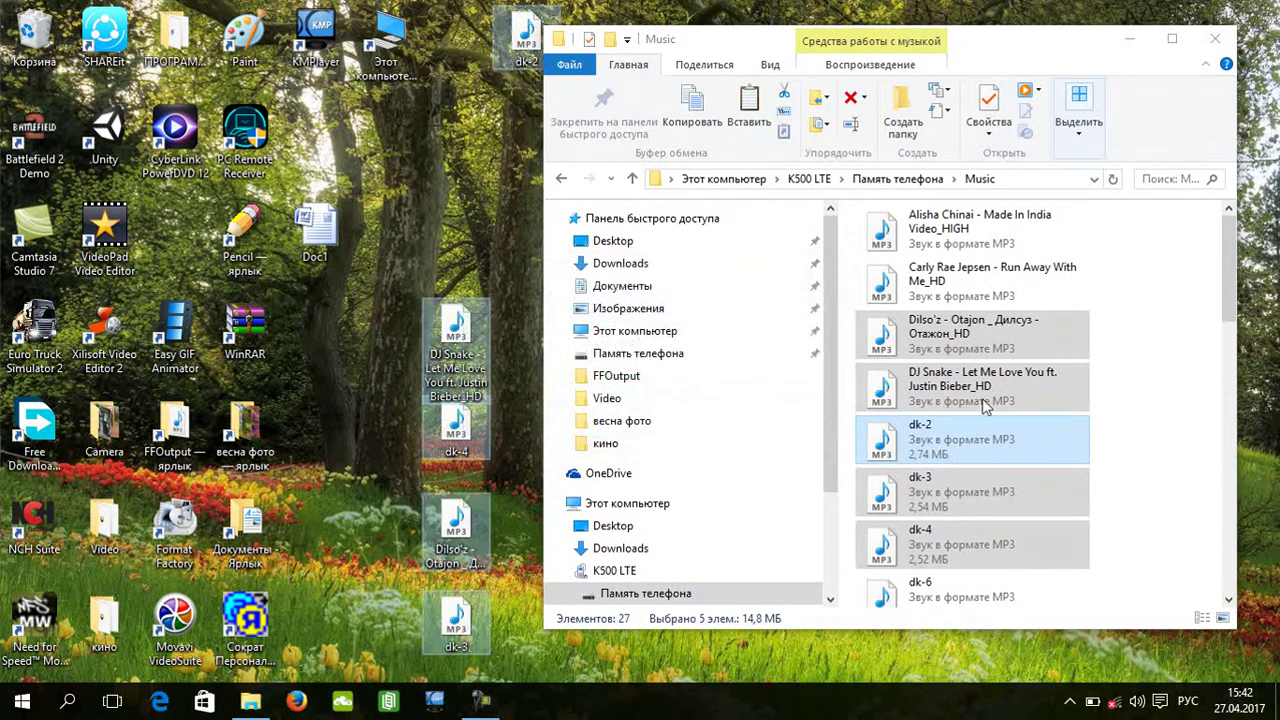
{"action": "left_click", "coordinate": [1180, 362]}
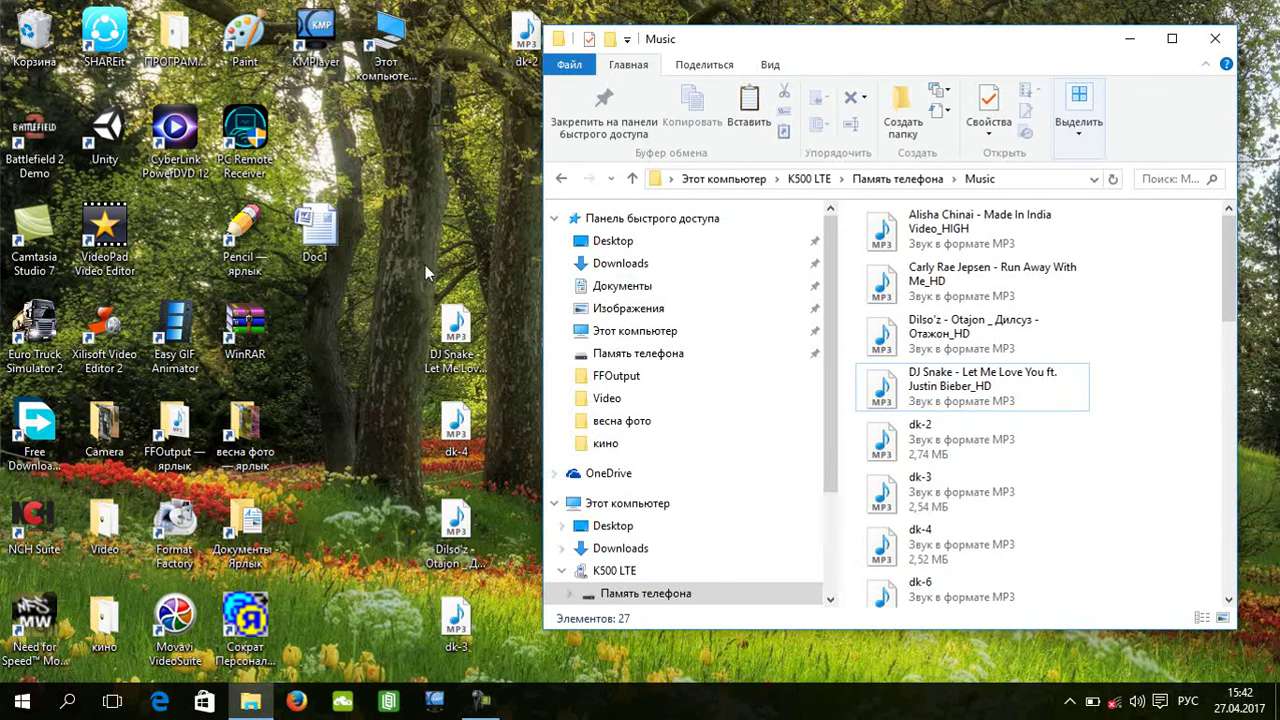
Go up to the K500 LTE device and try to copy the DJ Snake, dk-4, Dilso'z and dk-3 songs onto its phone memory.
{"action": "left_click", "coordinate": [890, 176]}
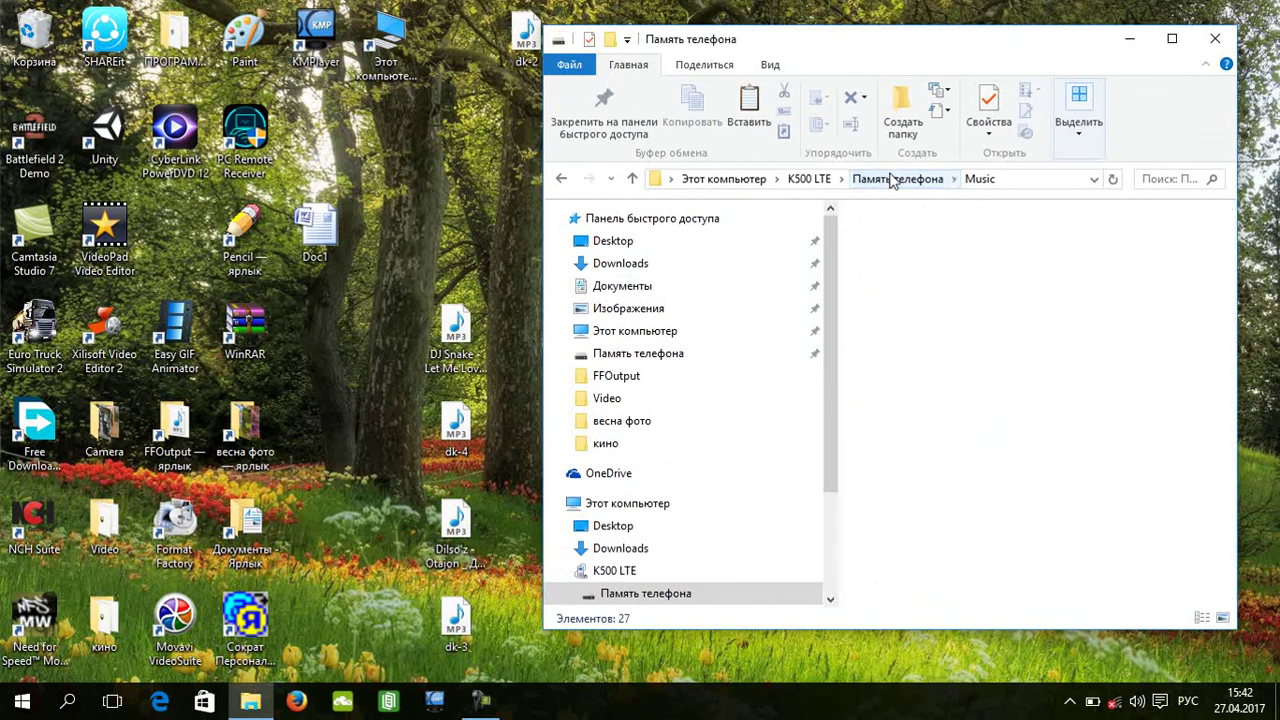
{"action": "left_click", "coordinate": [815, 179]}
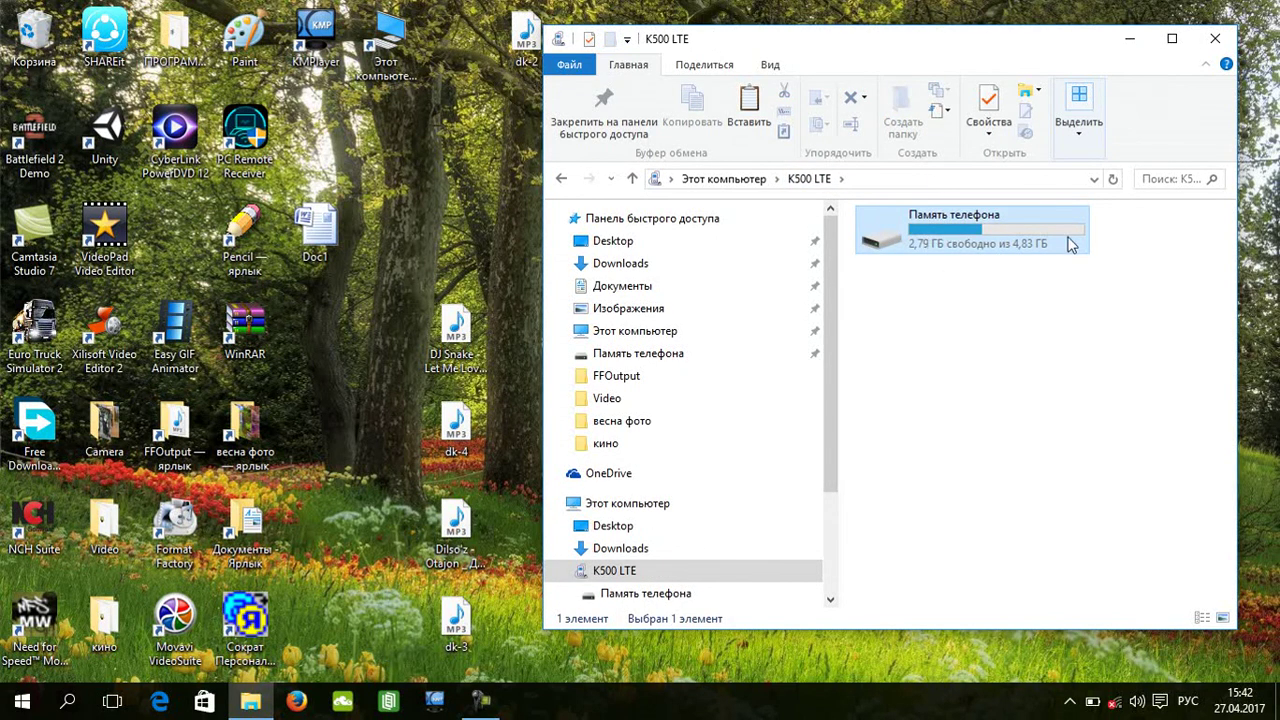
{"action": "left_click_drag", "start_coordinate": [512, 283], "coordinate": [421, 655]}
{"action": "left_click_drag", "start_coordinate": [476, 383], "coordinate": [952, 242]}
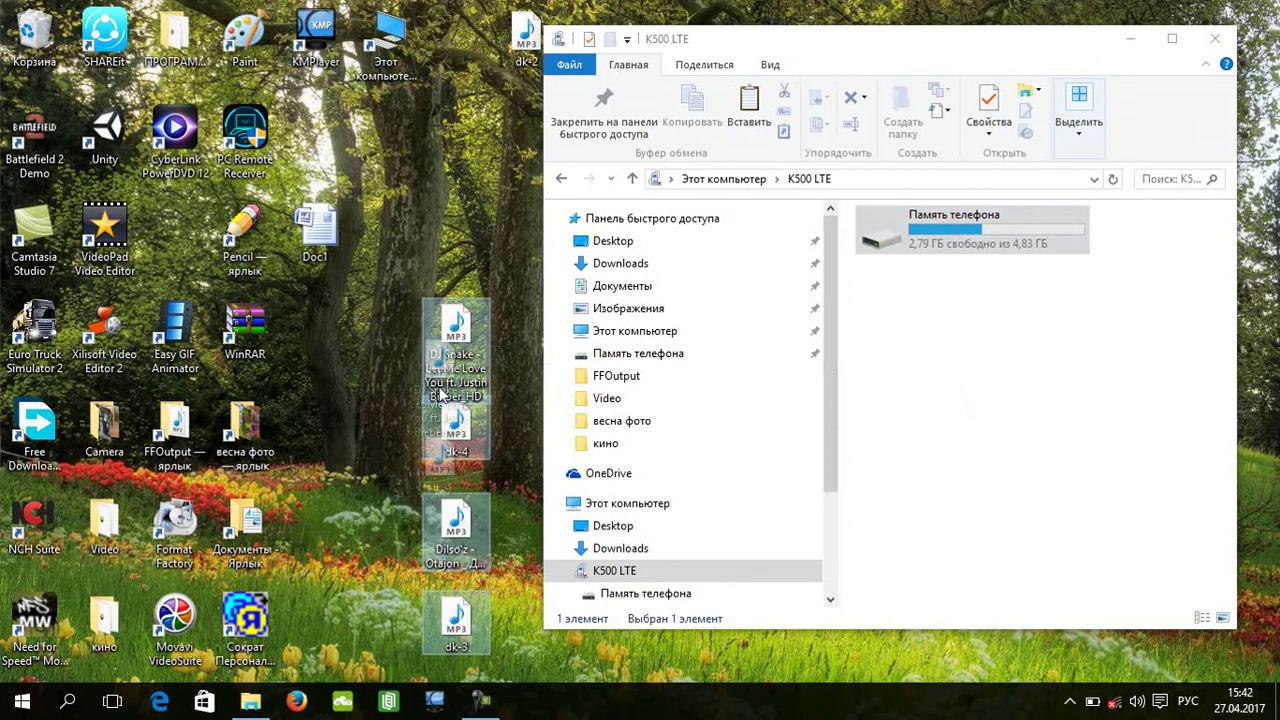
Open the phone memory, create a new folder with the default name in it, and open that folder.
{"action": "double_click", "coordinate": [930, 245]}
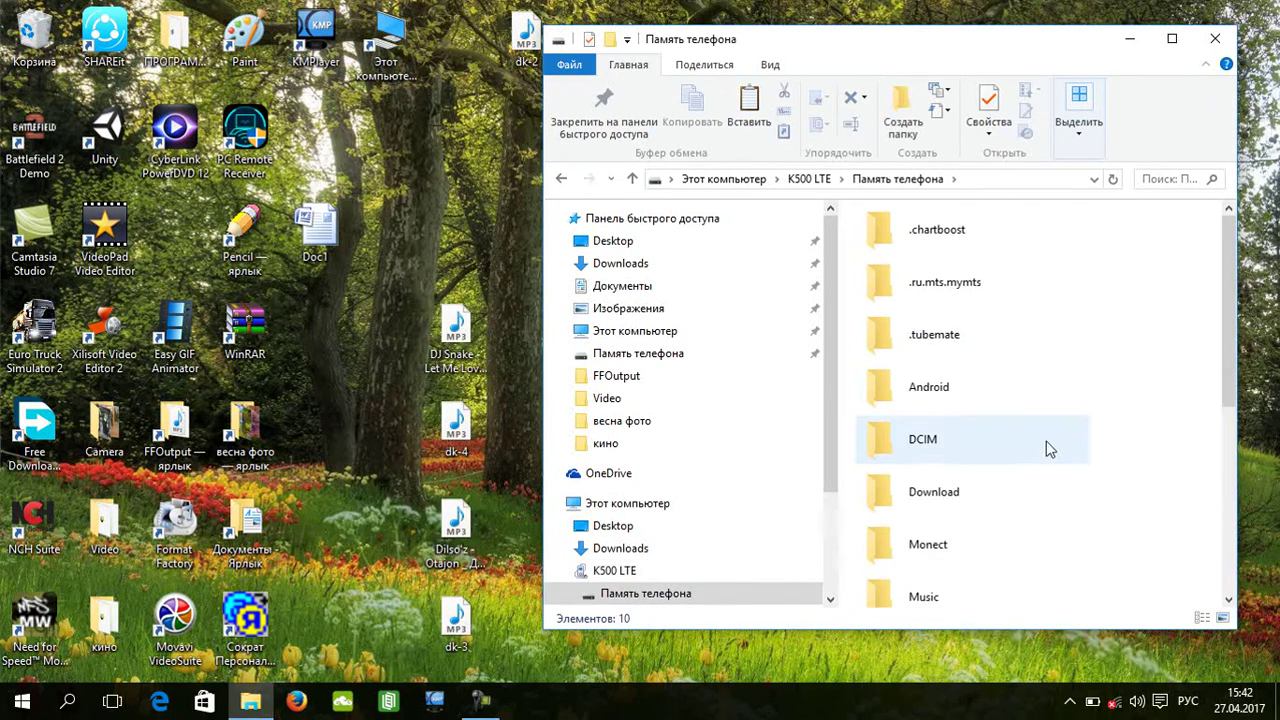
{"action": "scroll", "coordinate": [1045, 450], "scroll_direction": "down", "scroll_amount": 6}
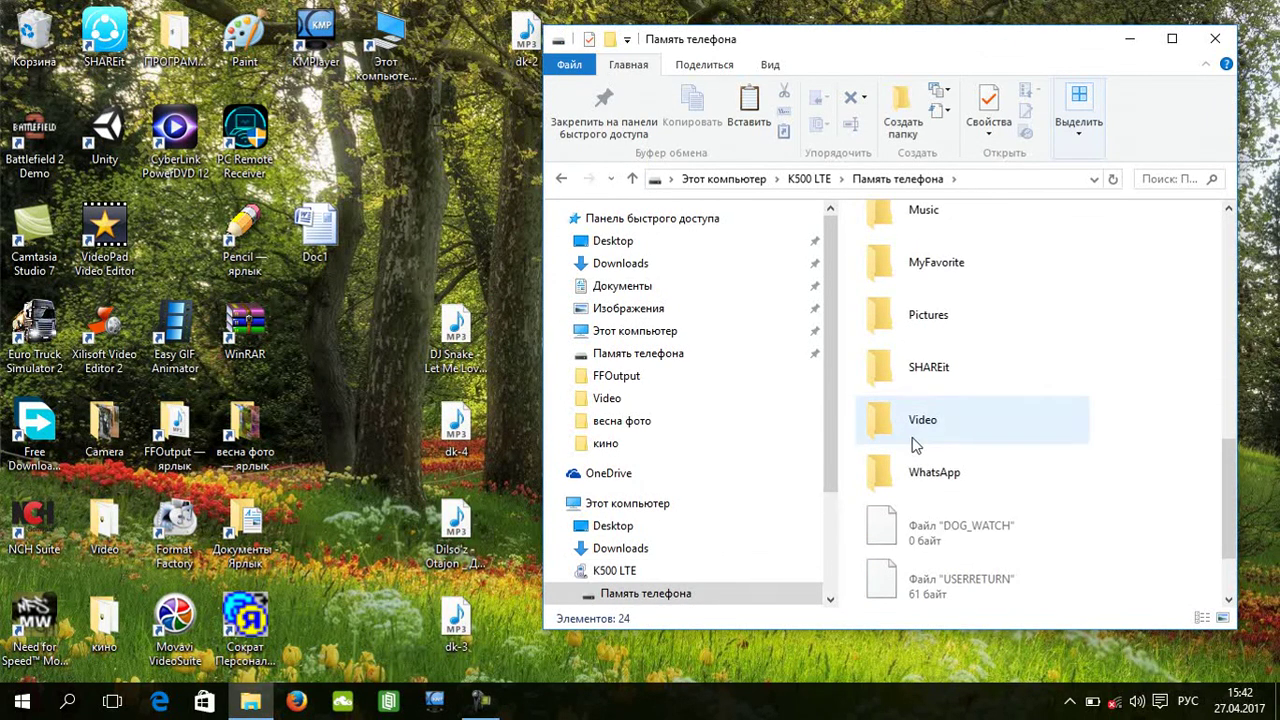
{"action": "left_click", "coordinate": [903, 125]}
{"action": "left_click", "coordinate": [1020, 598]}
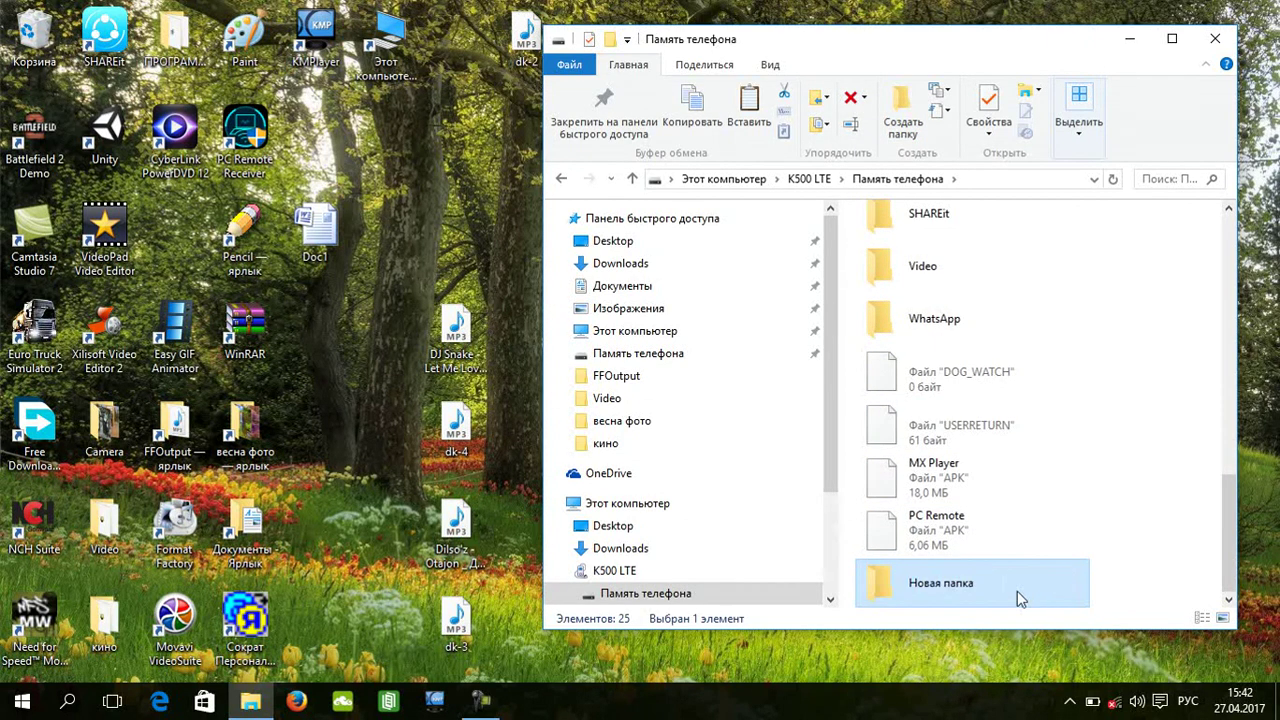
{"action": "double_click", "coordinate": [940, 592]}
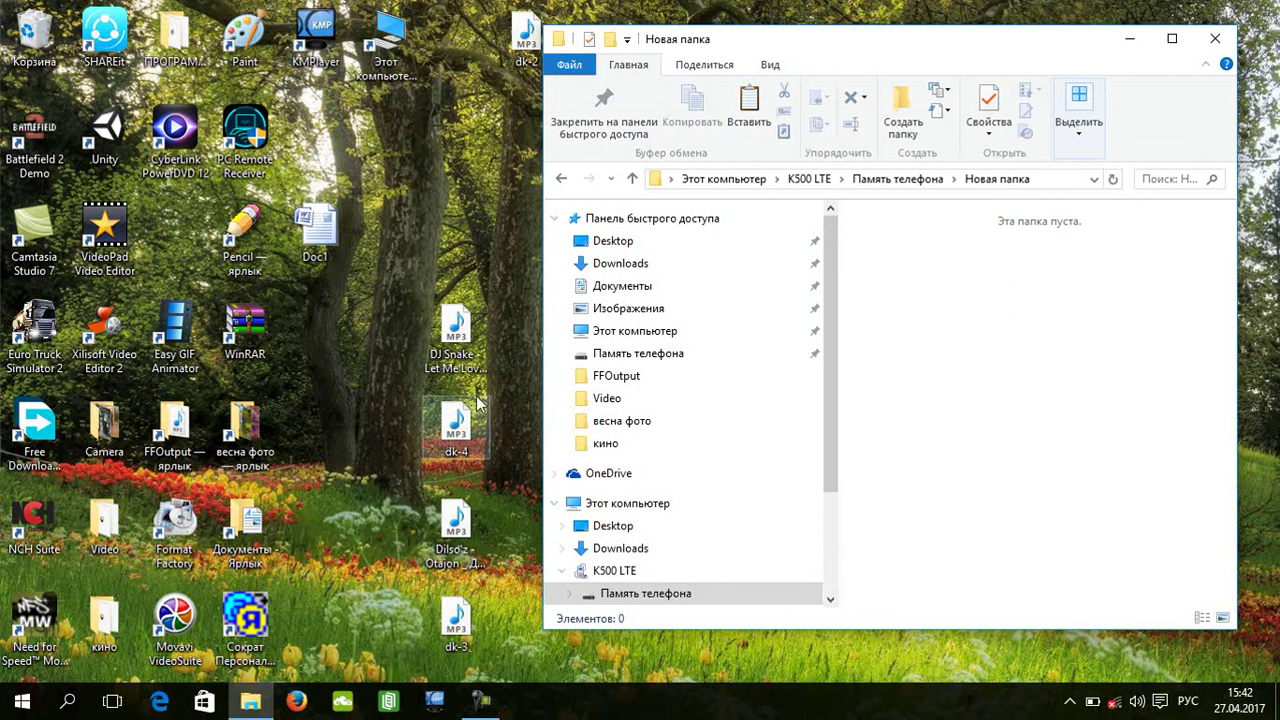
Copy the DJ Snake, dk-4, Dilso'z and dk-3 songs from the desktop into the new phone folder and close File Explorer.
{"action": "left_click_drag", "start_coordinate": [490, 535], "coordinate": [480, 650]}
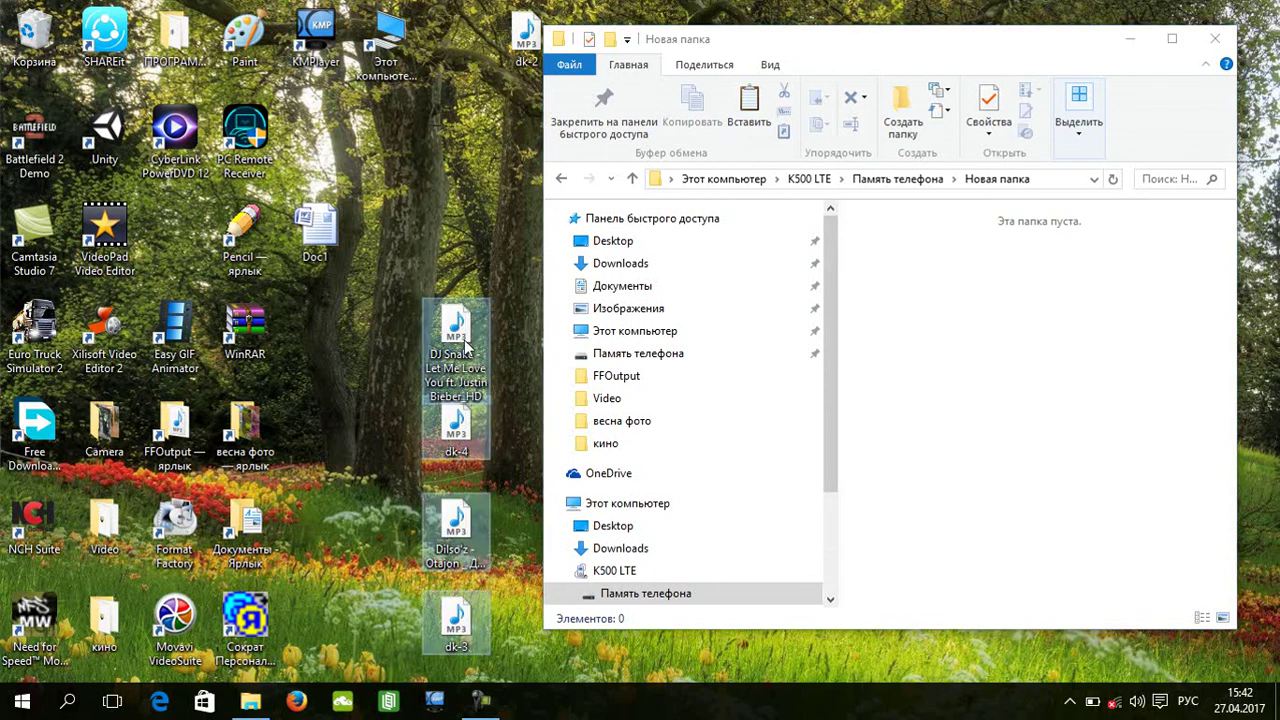
{"action": "left_click_drag", "start_coordinate": [452, 352], "coordinate": [913, 369]}
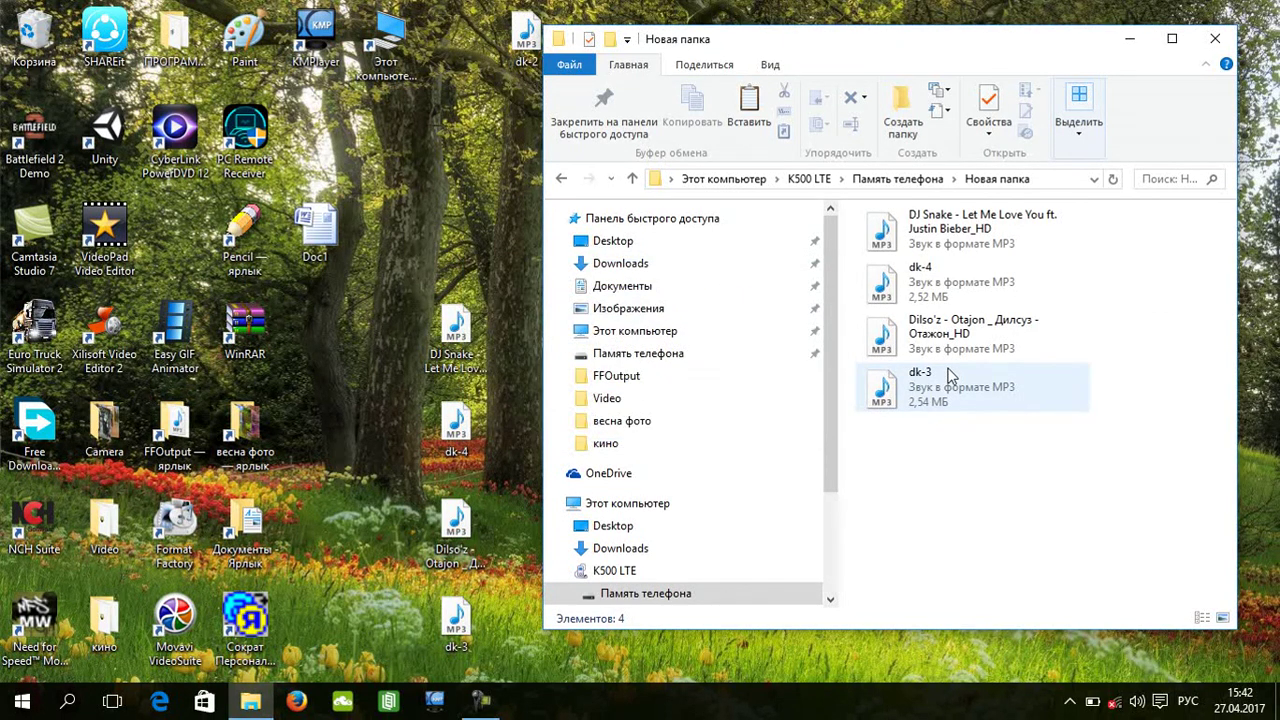
{"action": "left_click_drag", "start_coordinate": [528, 292], "coordinate": [444, 662]}
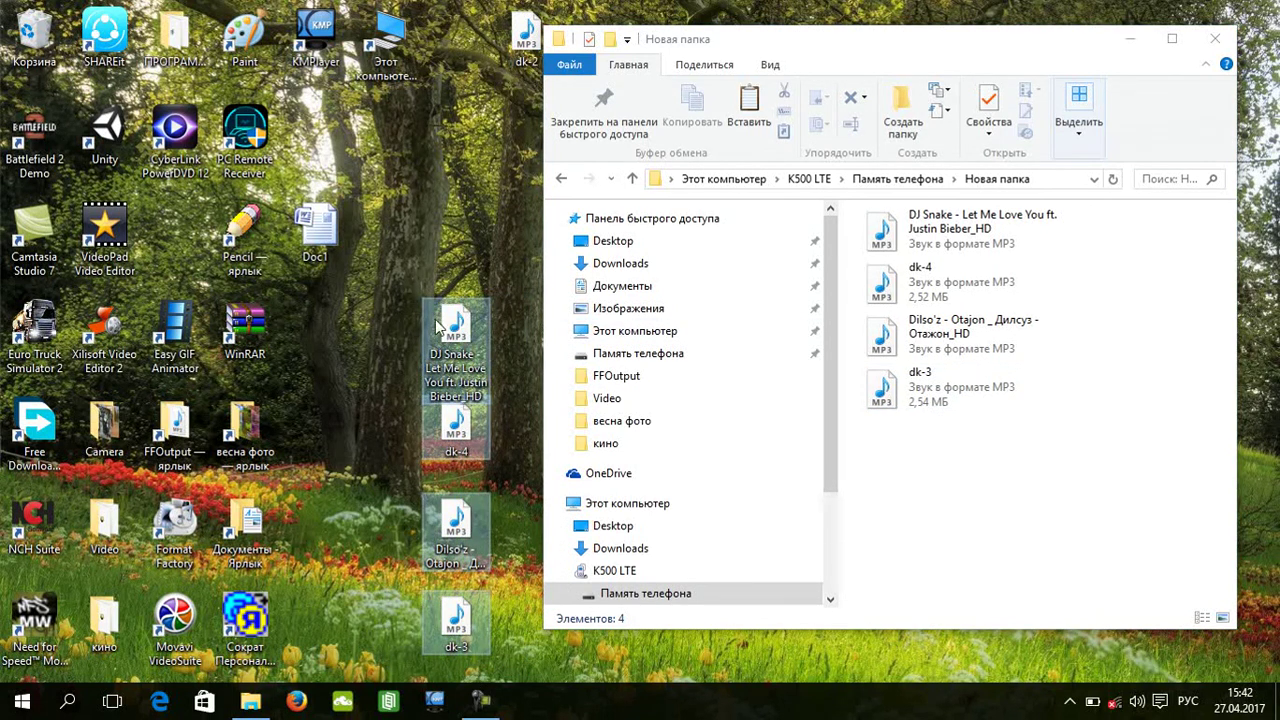
{"action": "left_click", "coordinate": [1020, 420]}
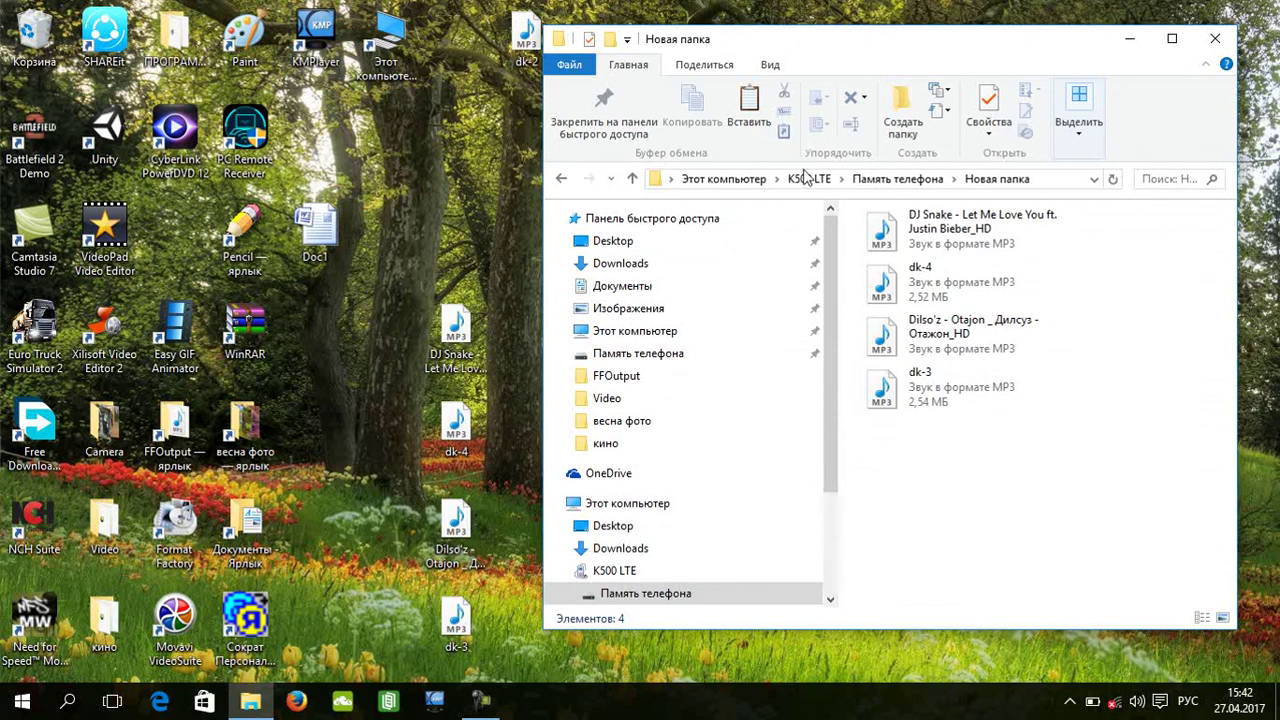
{"action": "left_click", "coordinate": [1215, 45]}
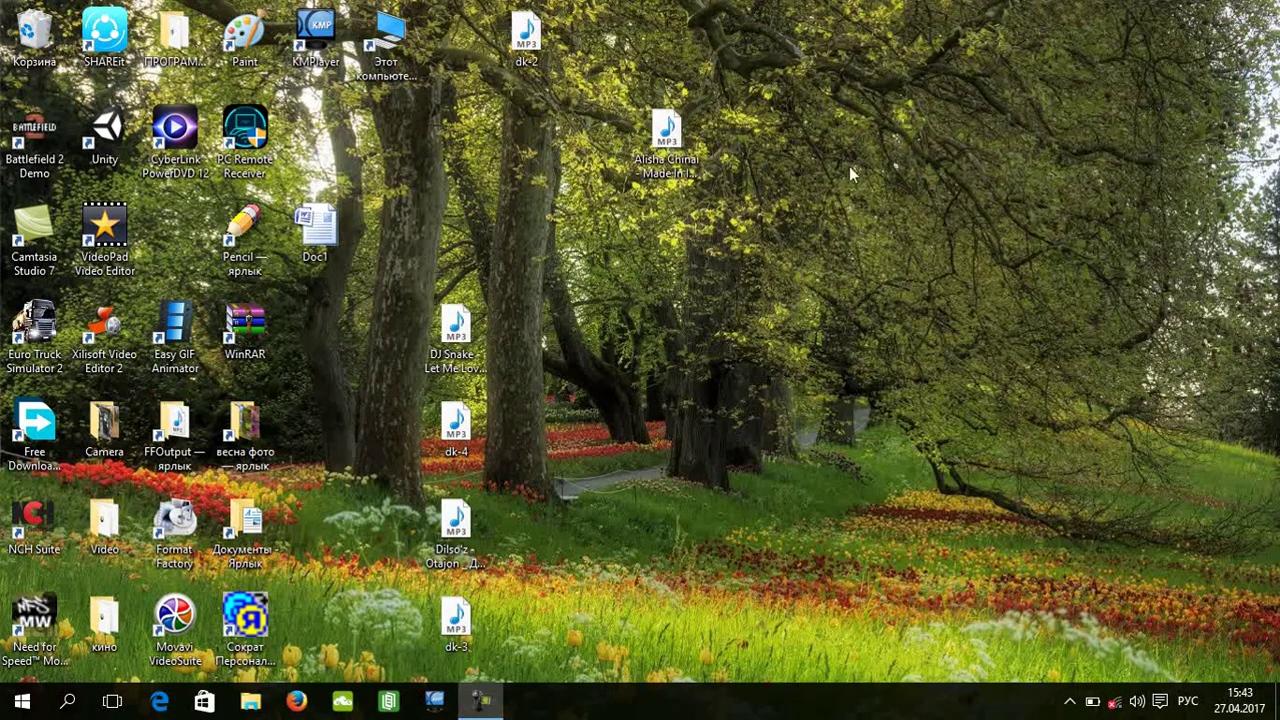
Move all six MP3 files from the desktop to the Recycle Bin.
{"action": "left_click_drag", "start_coordinate": [1027, 67], "coordinate": [462, 647]}
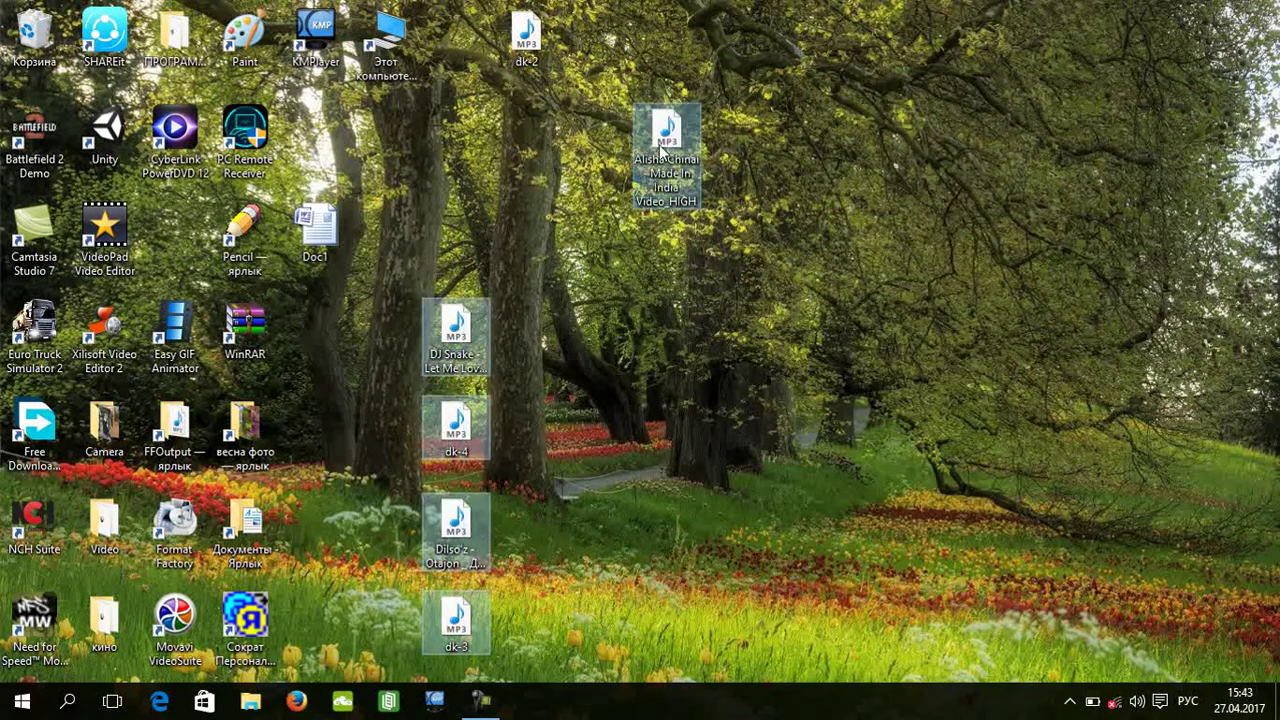
{"action": "left_click_drag", "start_coordinate": [660, 150], "coordinate": [35, 14]}
{"action": "left_click_drag", "start_coordinate": [522, 36], "coordinate": [33, 30]}
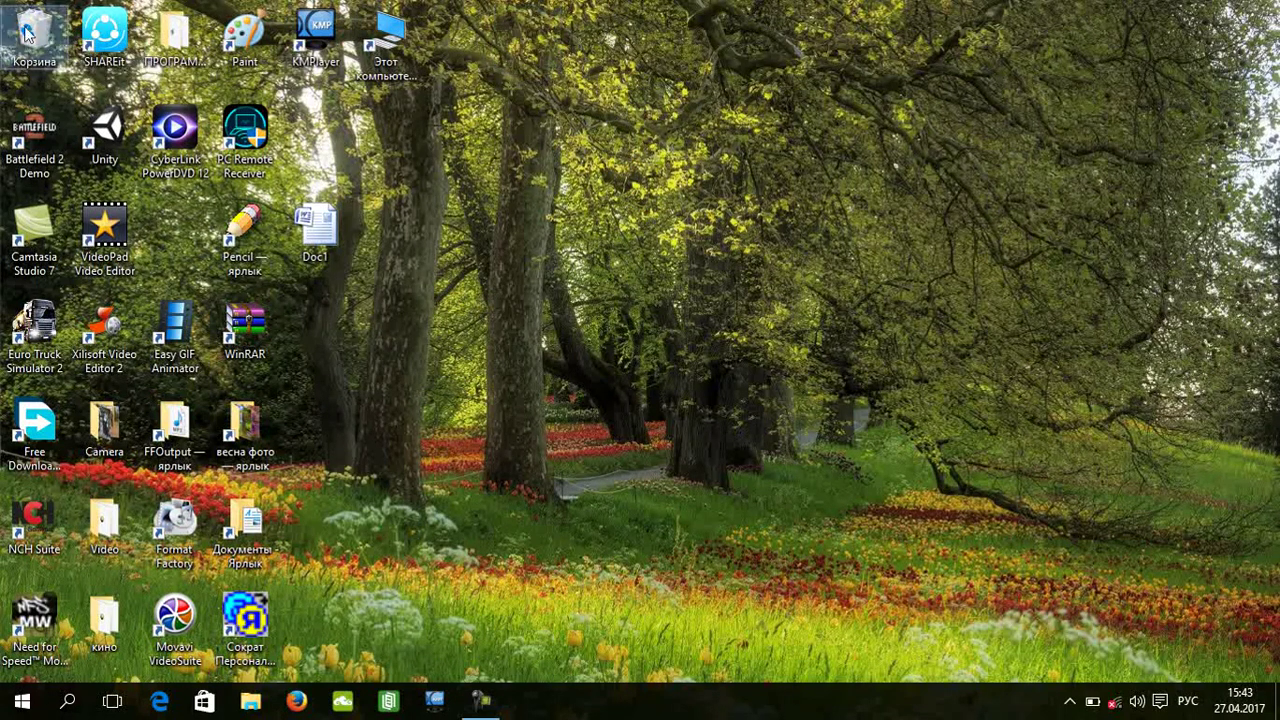
Empty the Recycle Bin and confirm the permanent deletion of its contents.
{"action": "right_click", "coordinate": [28, 32]}
{"action": "left_click", "coordinate": [100, 62]}
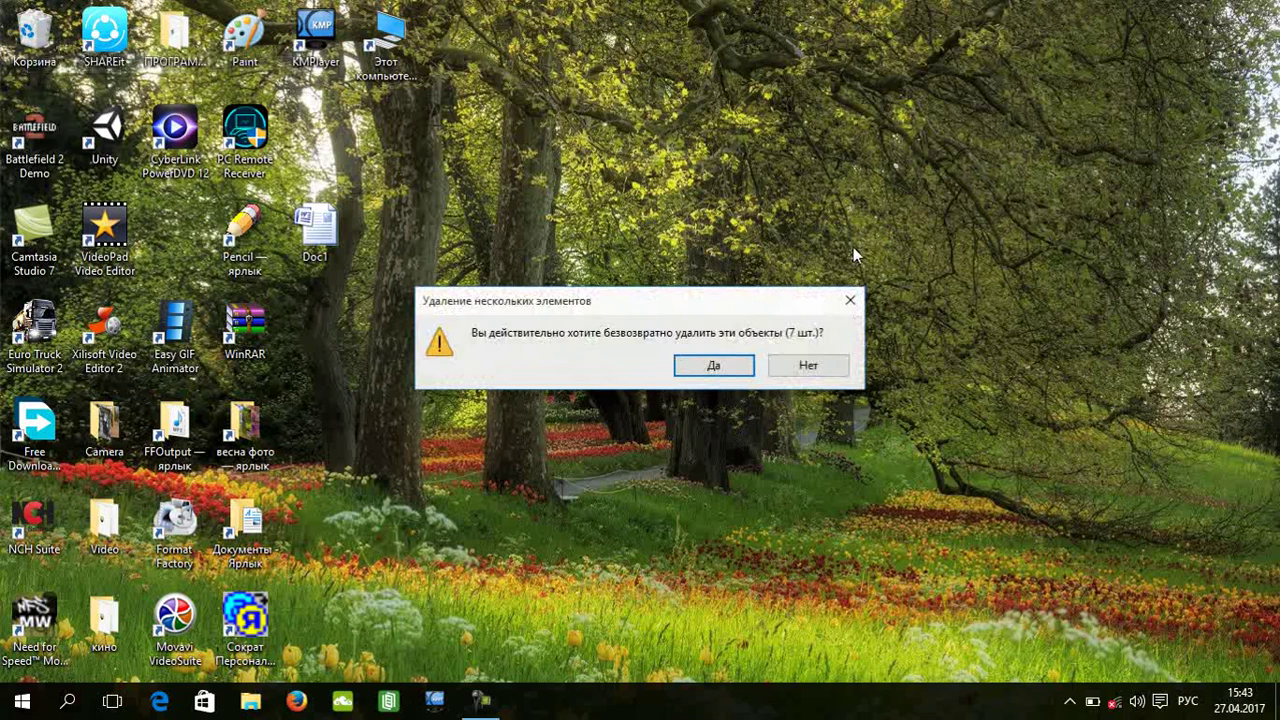
{"action": "left_click", "coordinate": [736, 370]}
Refresh the desktop.
{"action": "right_click", "coordinate": [665, 105]}
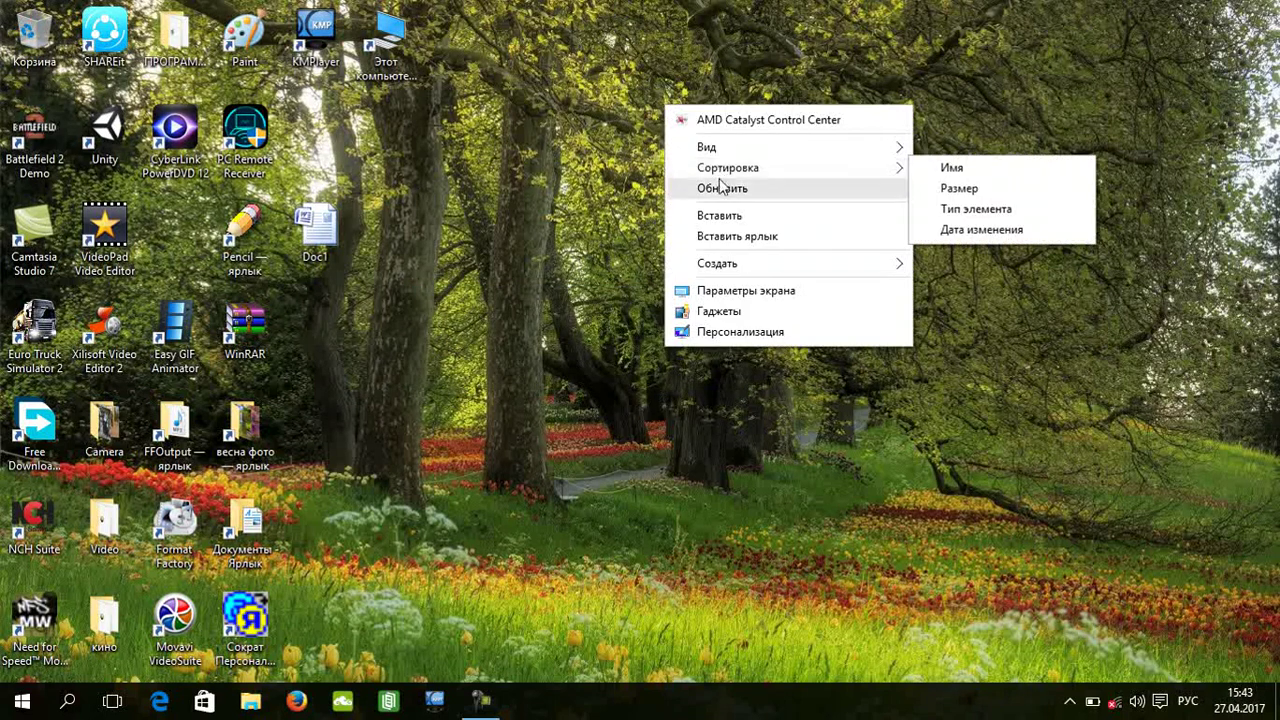
{"action": "left_click", "coordinate": [720, 180]}
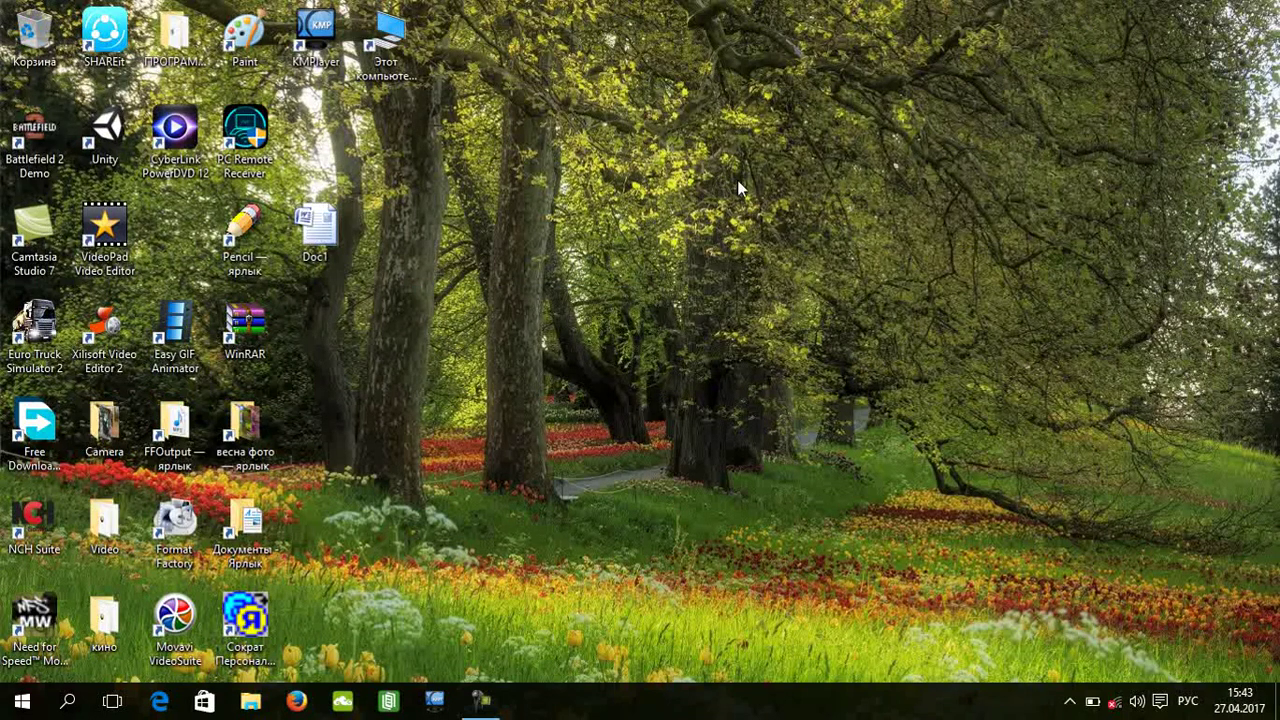
{"action": "left_click", "coordinate": [1075, 703]}
Open the K500 LTE phone from the This PC window.
{"action": "left_click", "coordinate": [375, 52]}
{"action": "double_click", "coordinate": [375, 52]}
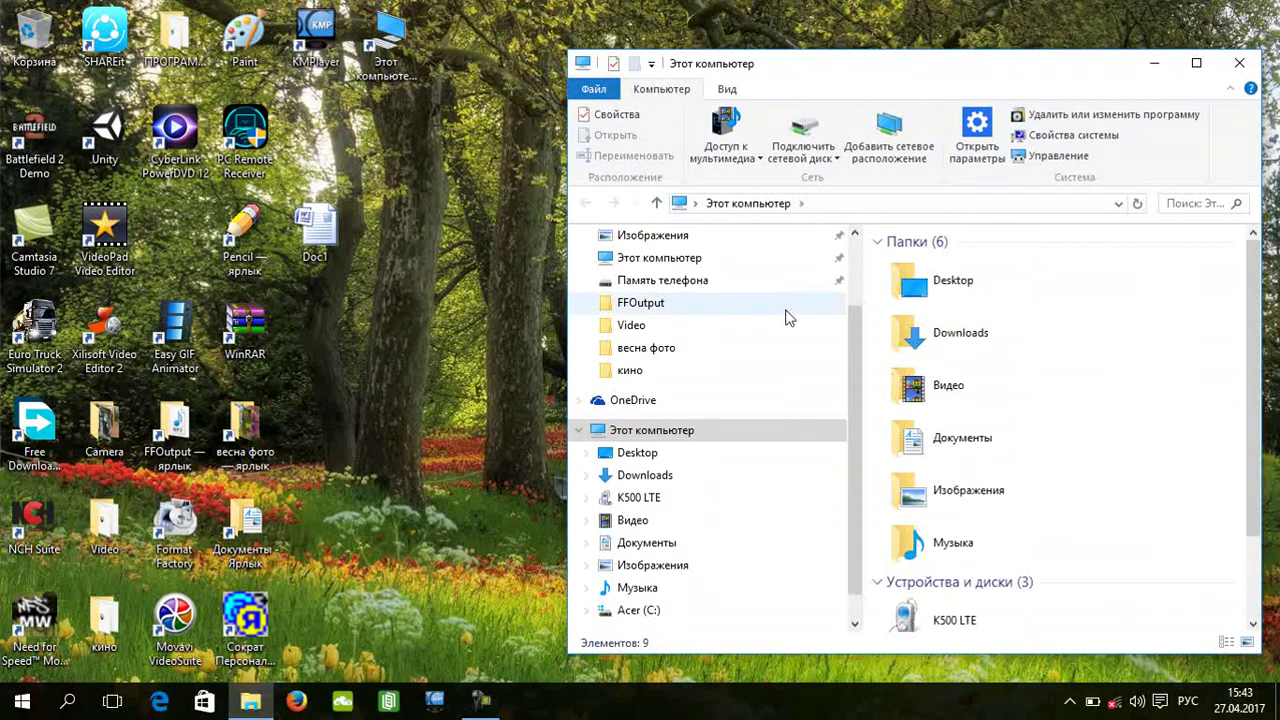
{"action": "scroll", "coordinate": [1000, 352], "scroll_direction": "down", "scroll_amount": 2}
{"action": "right_click", "coordinate": [945, 512]}
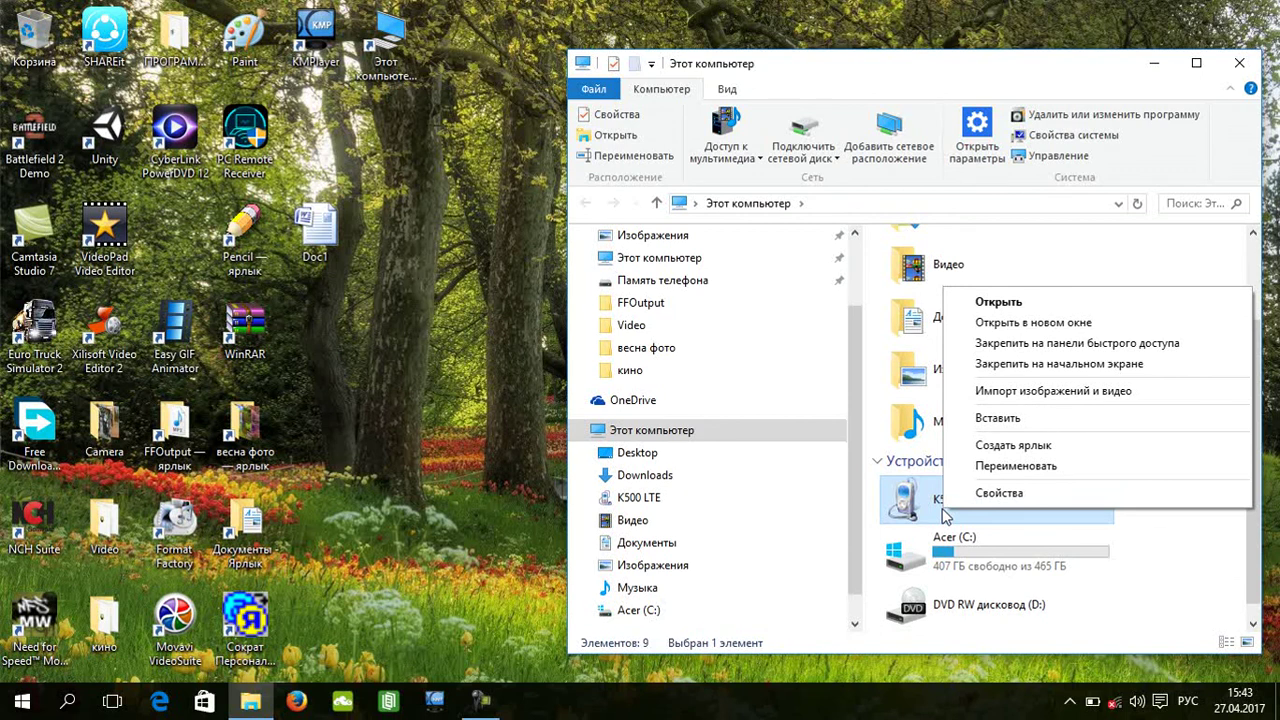
{"action": "left_click", "coordinate": [1012, 302]}
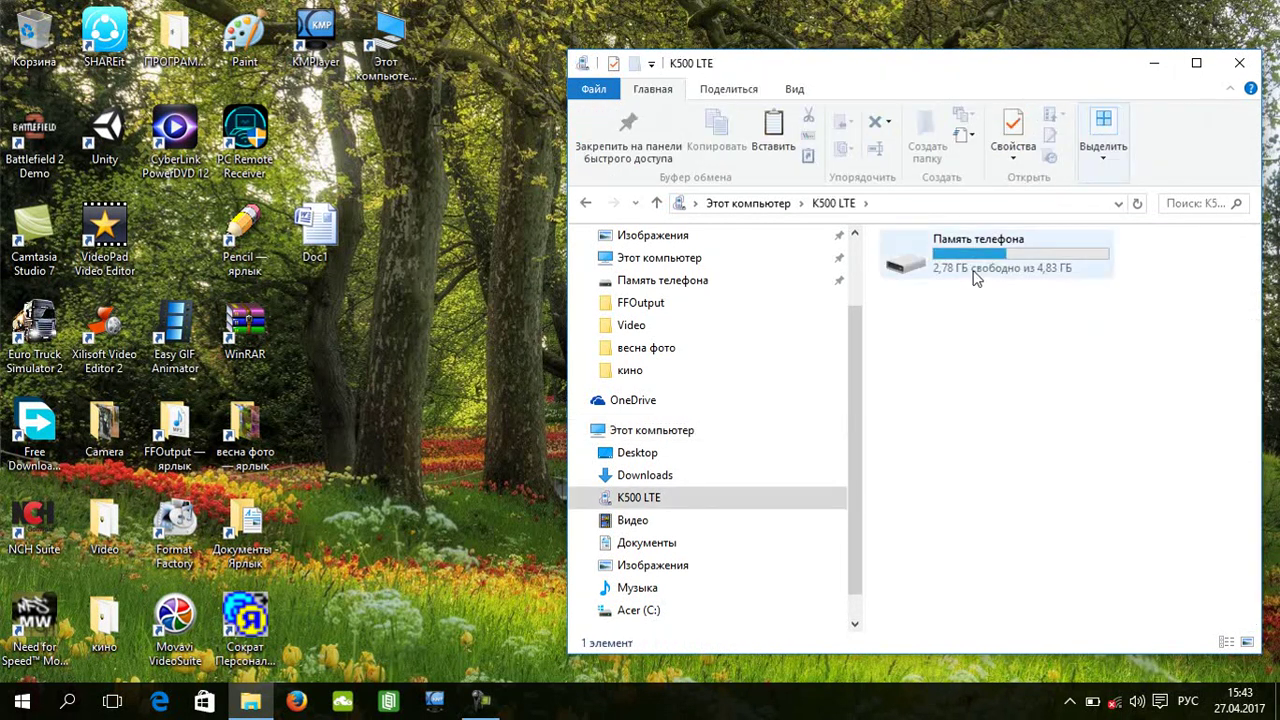
Examine the phone memory drive's available commands and its storage space, leaving the drive unopened.
{"action": "right_click", "coordinate": [975, 273]}
{"action": "left_click", "coordinate": [923, 371]}
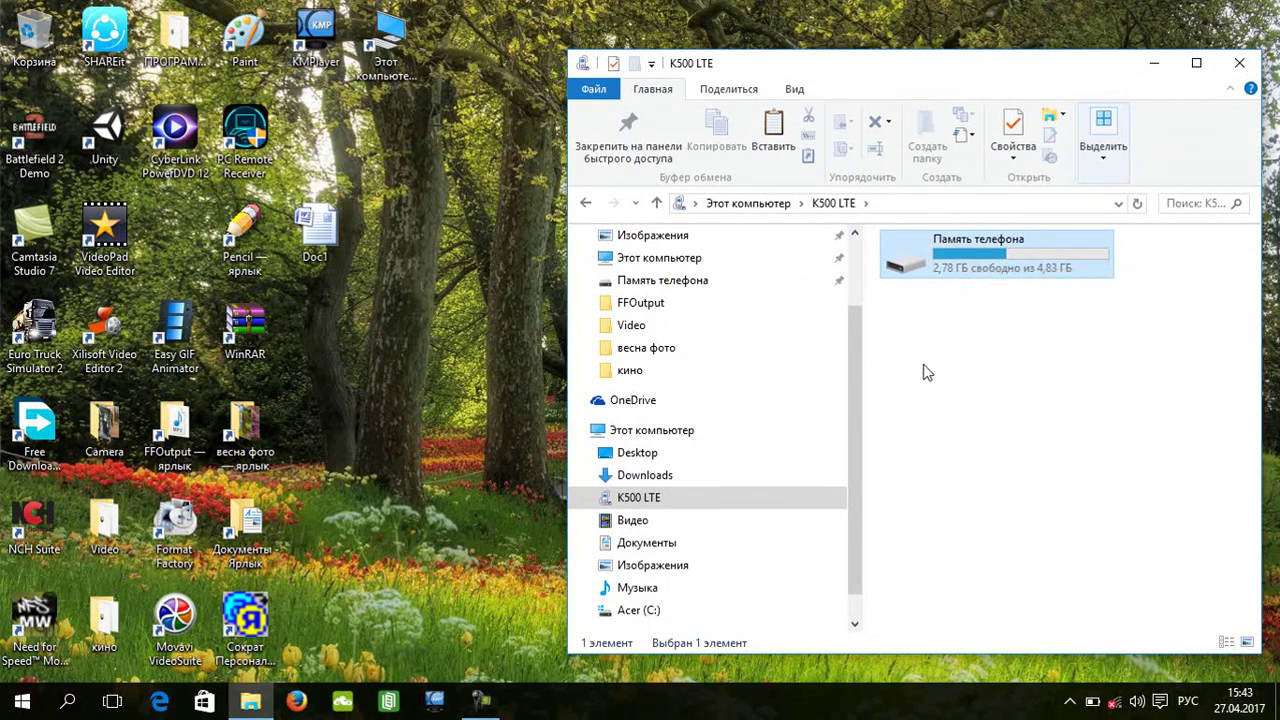
{"action": "left_click", "coordinate": [923, 371]}
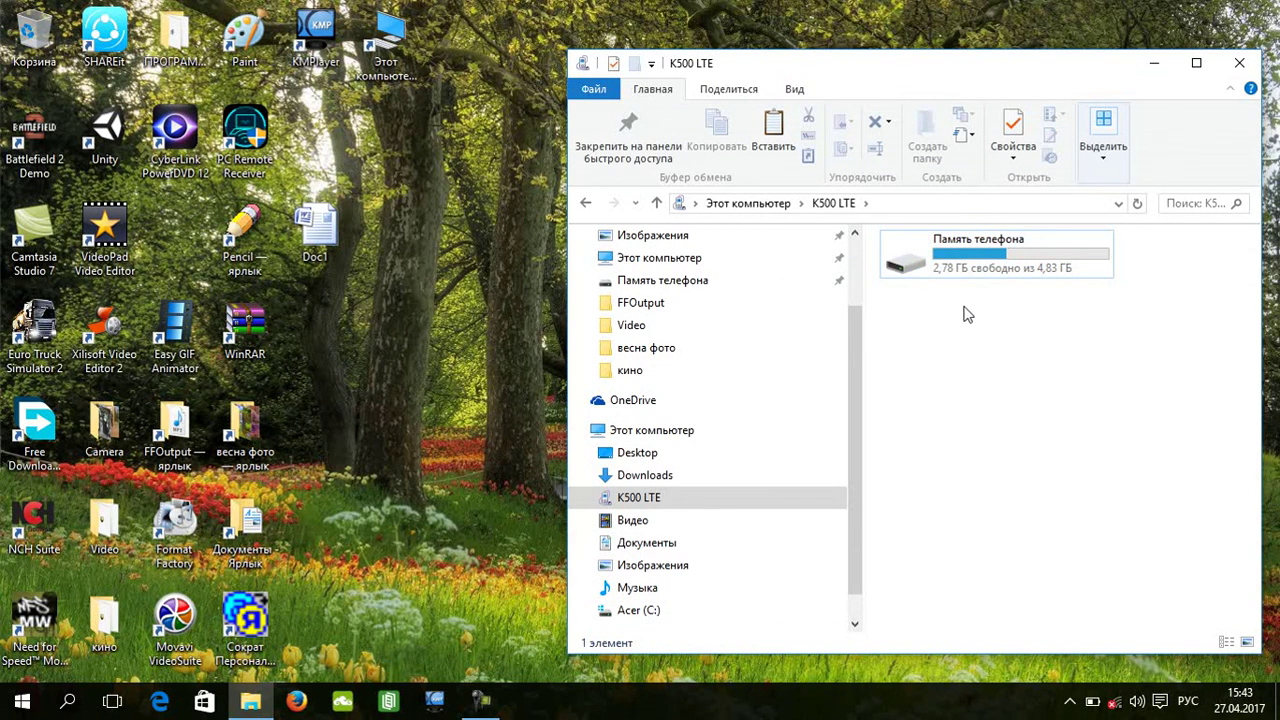
{"action": "right_click", "coordinate": [940, 265]}
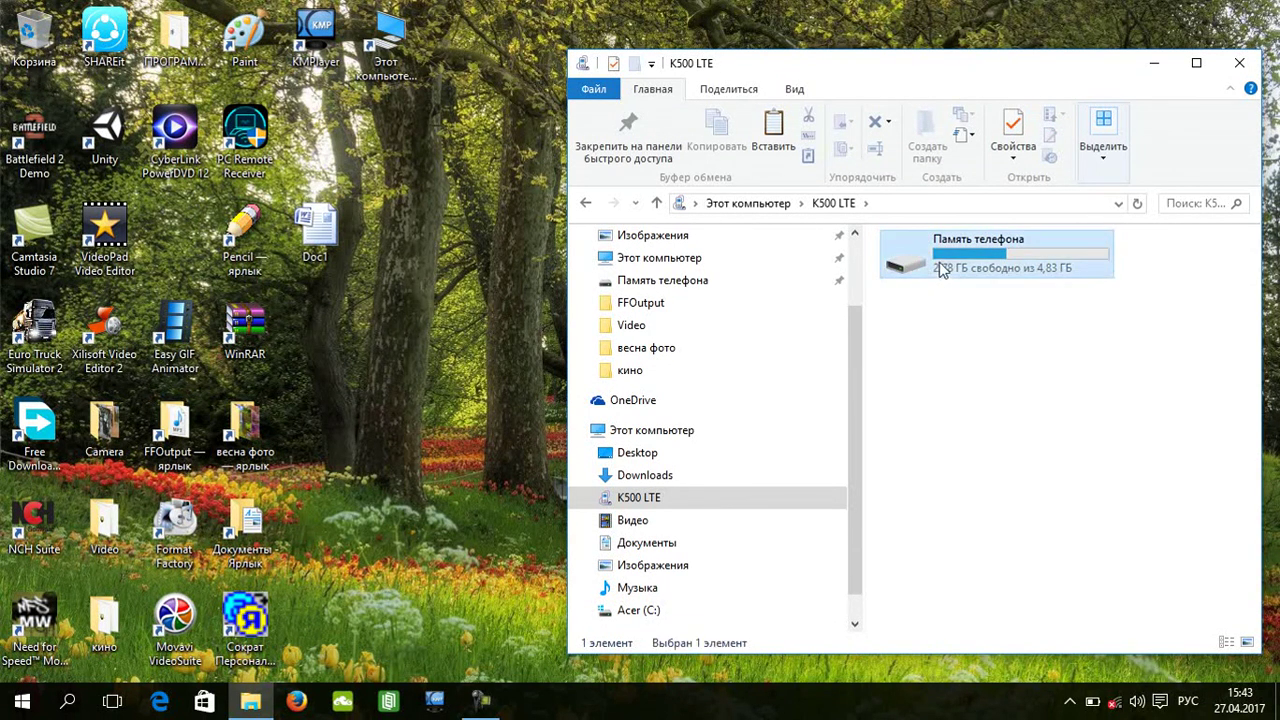
{"action": "left_click", "coordinate": [918, 356]}
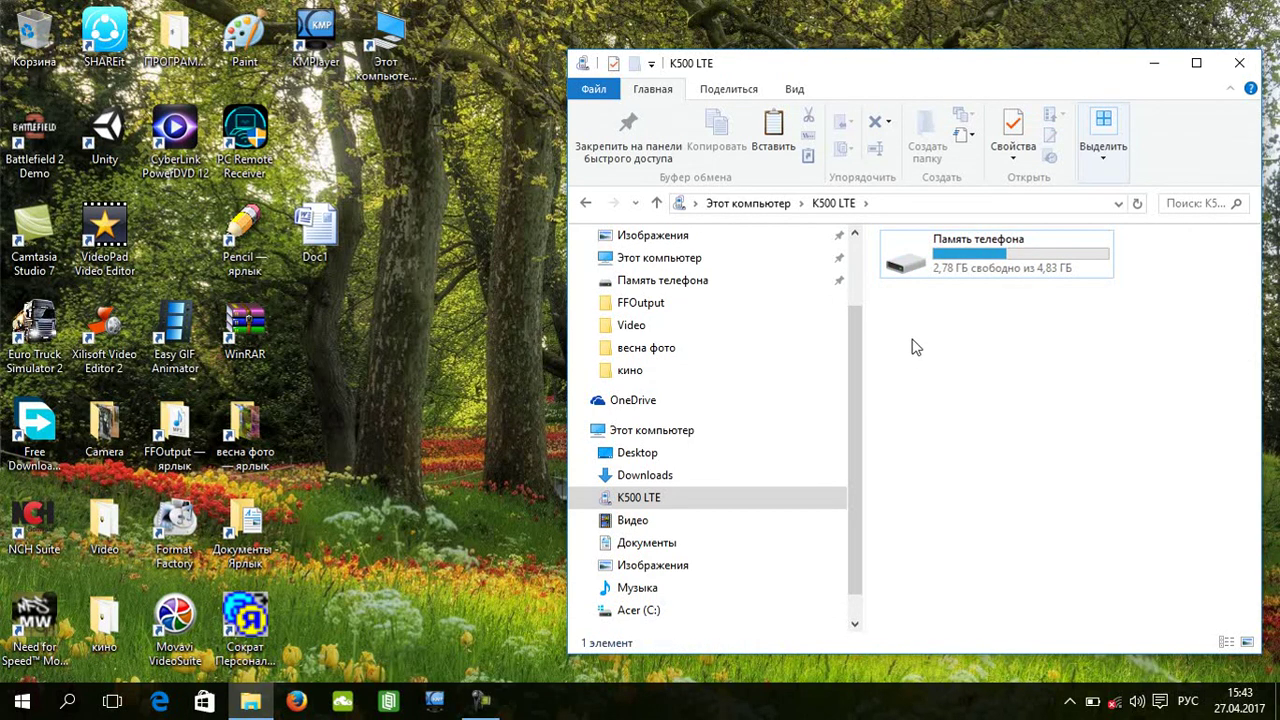
Close the K500 LTE window in File Explorer and refresh the desktop.
{"action": "left_click", "coordinate": [1239, 62]}
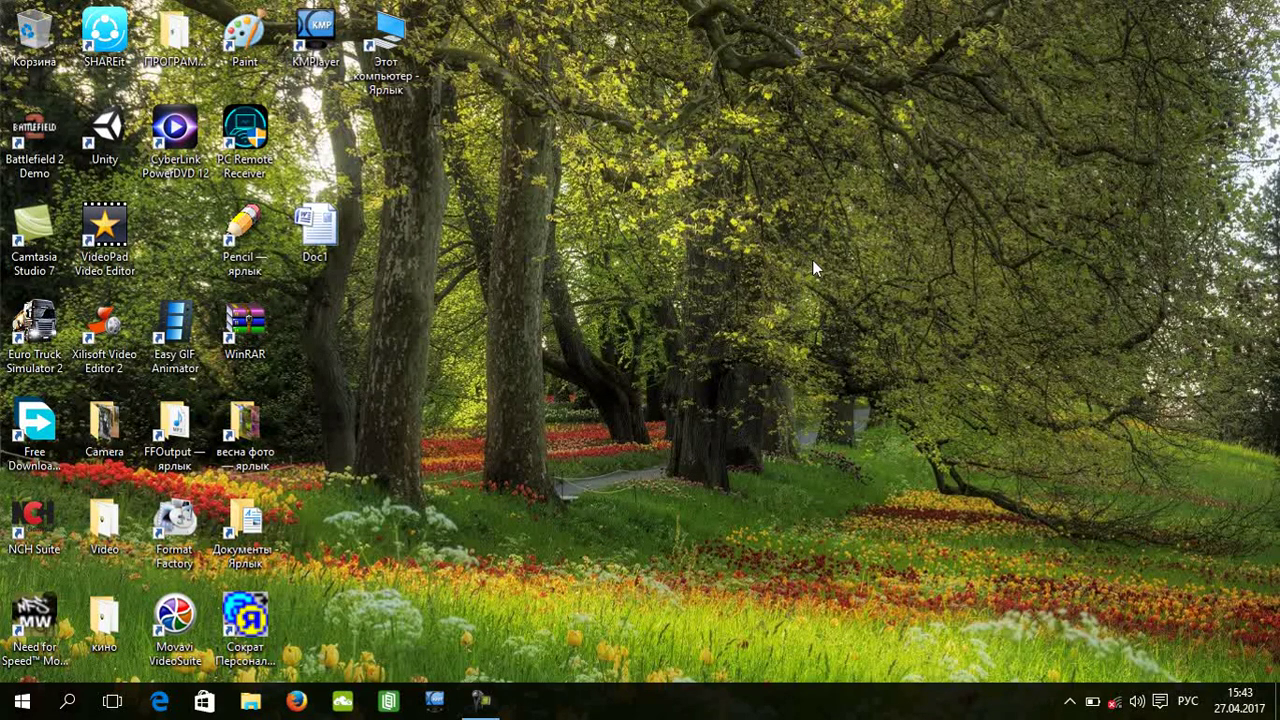
{"action": "right_click", "coordinate": [704, 247]}
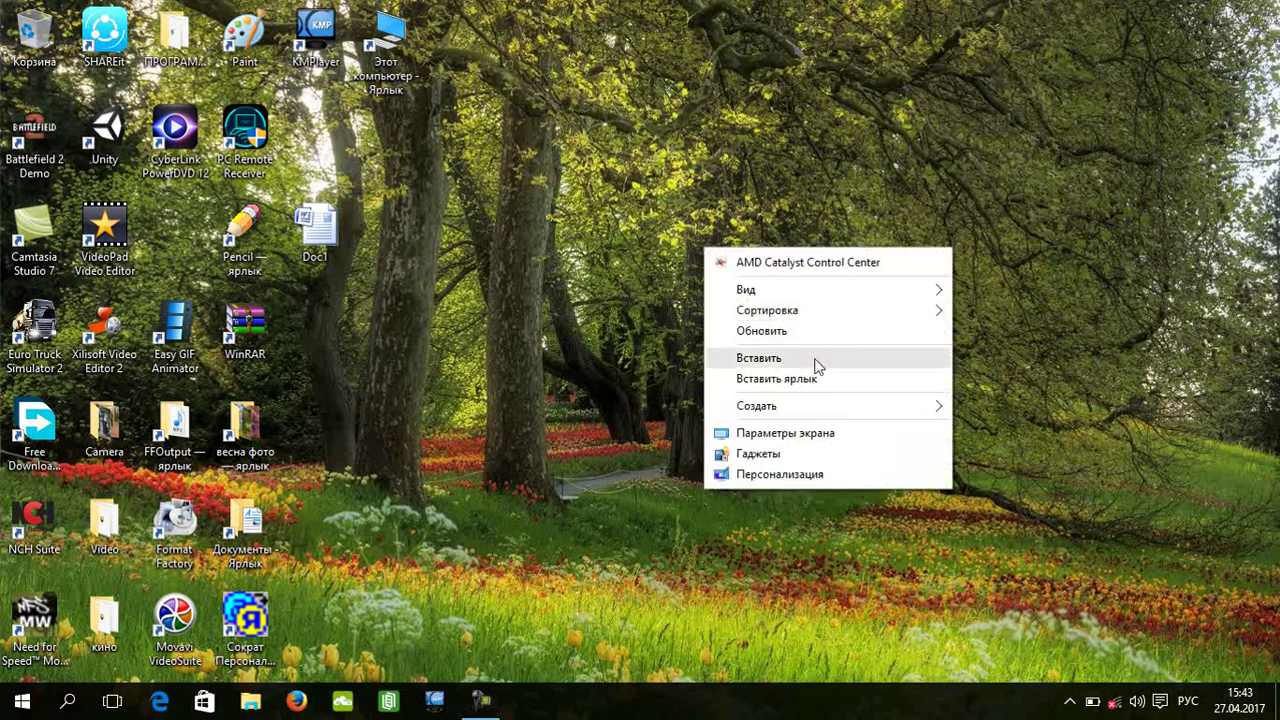
{"action": "left_click", "coordinate": [811, 337]}
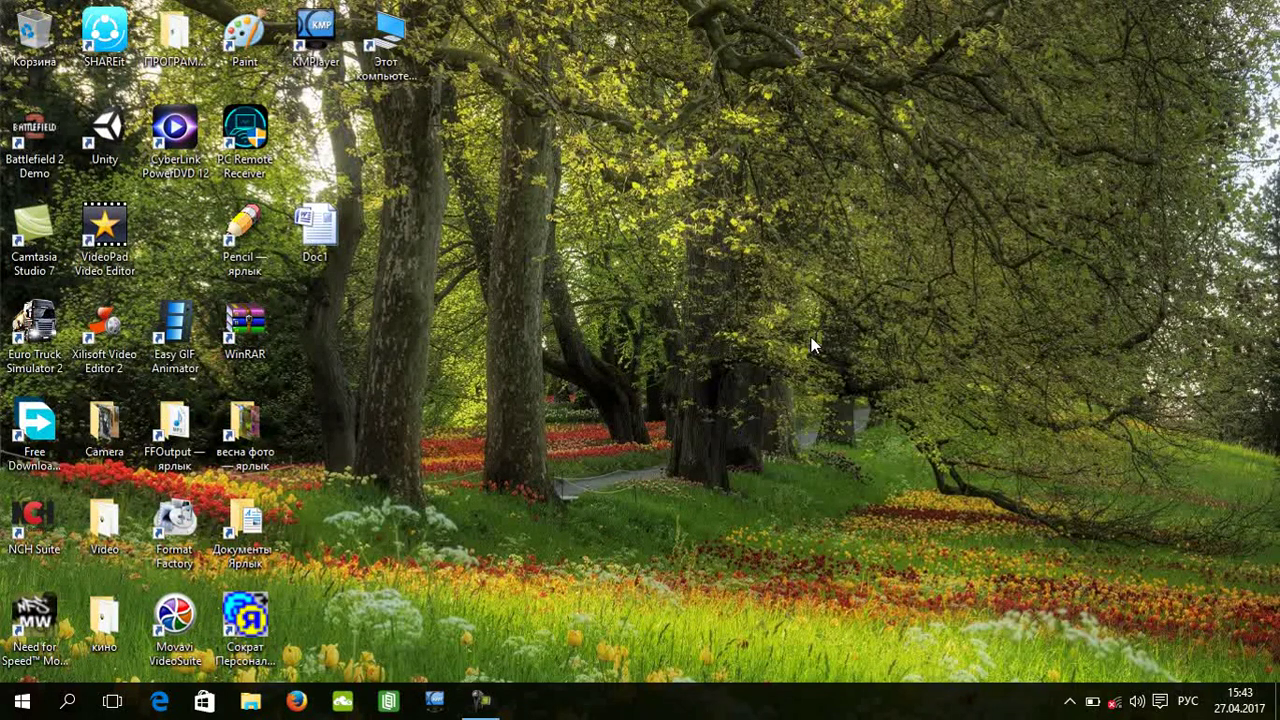